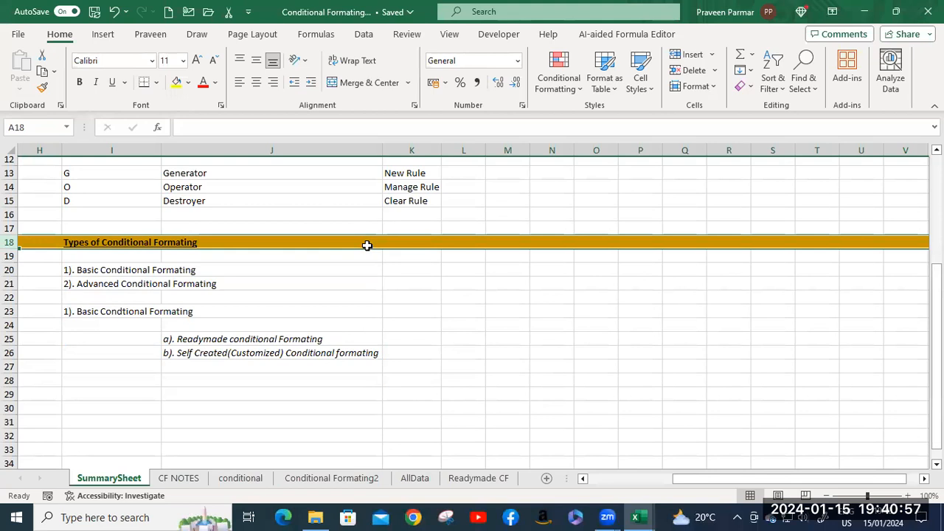
Review the types of conditional formatting and the two basic subtypes listed on the SummarySheet.
click(111, 287)
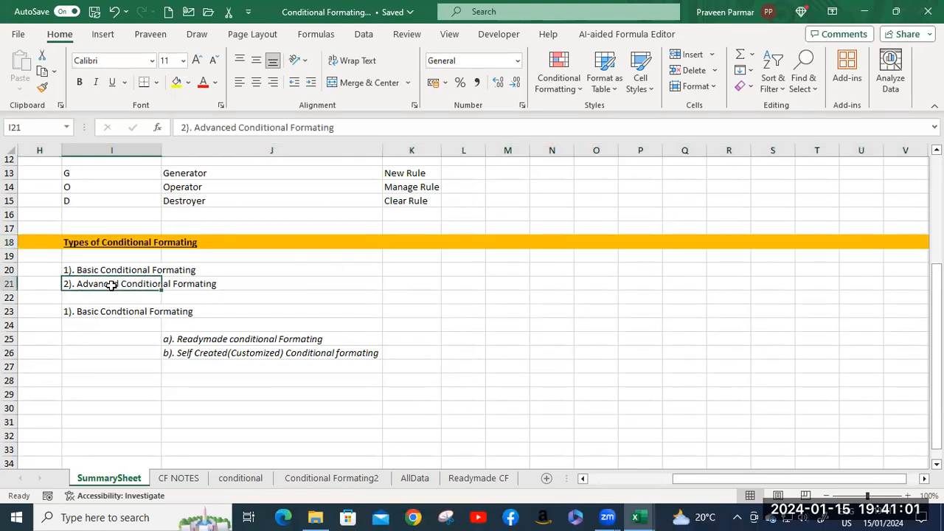
scroll(111, 287, down, 1)
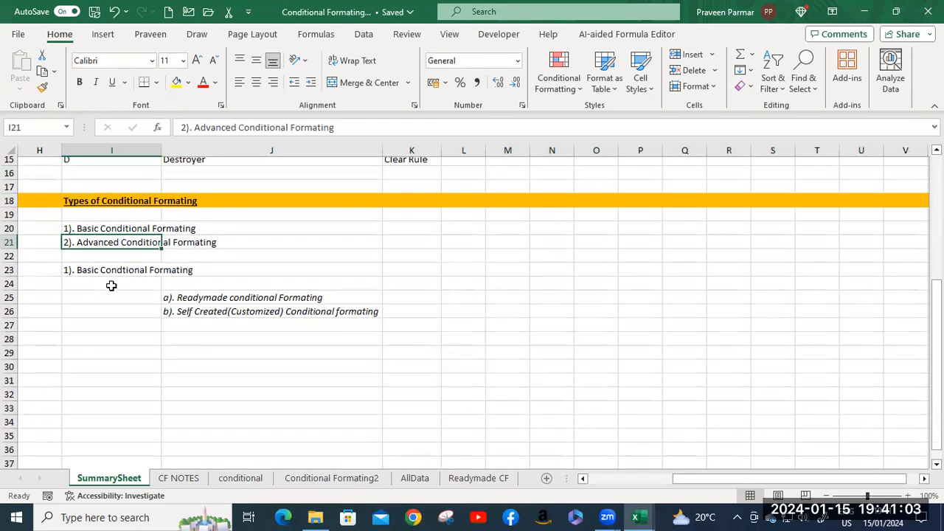
click(110, 270)
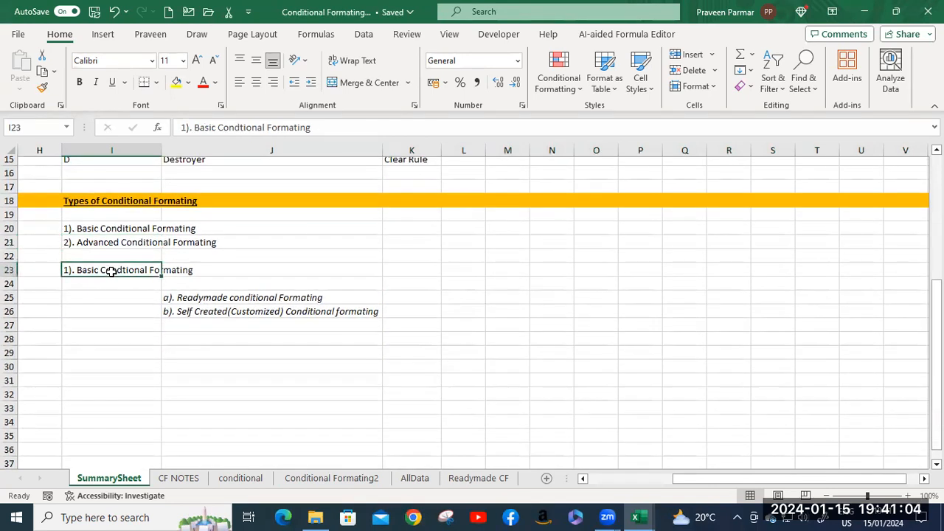
click(203, 296)
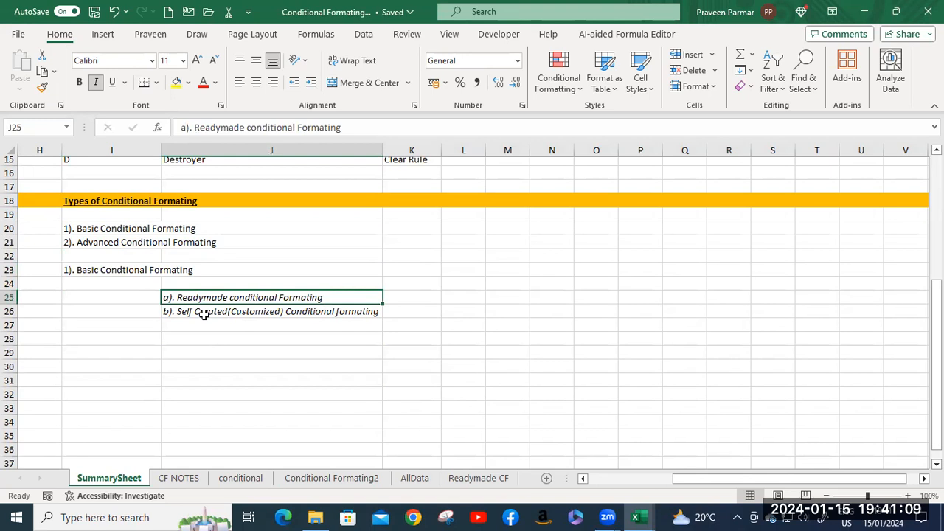
click(204, 313)
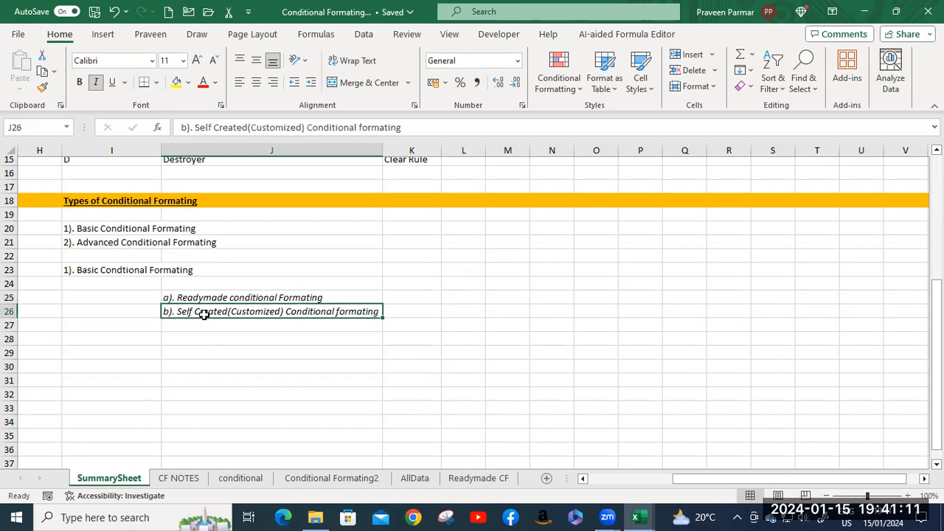
scroll(204, 313, down, 3)
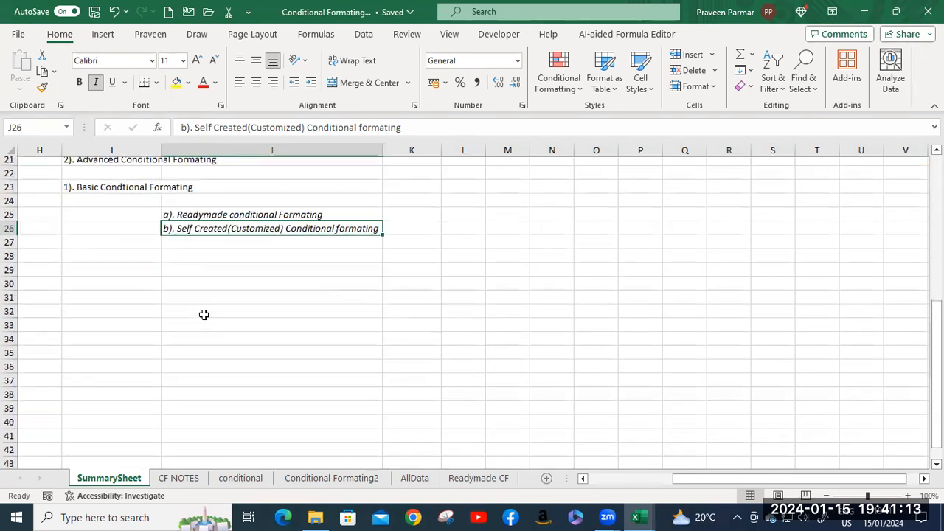
scroll(204, 312, up, 5)
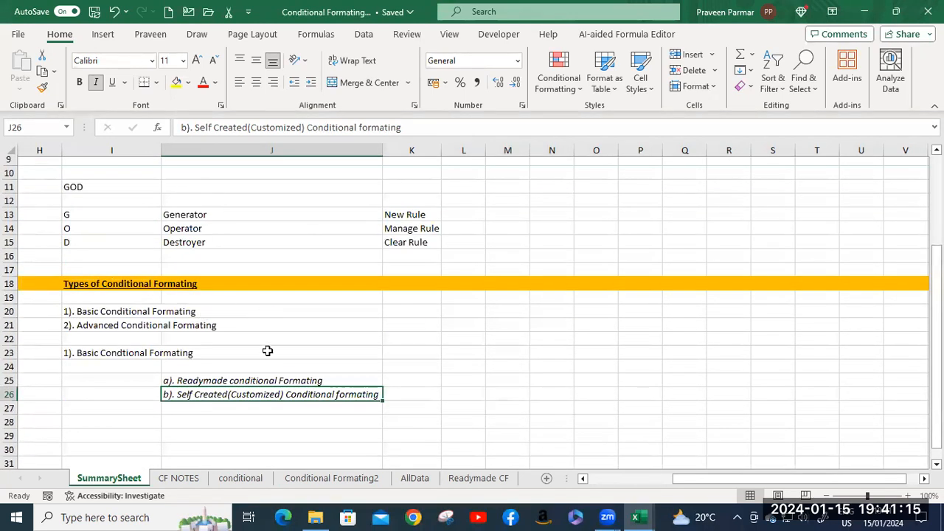
Switch to the CF NOTES sheet and look over the available conditional formatting options.
key(ctrl+Page_Down)
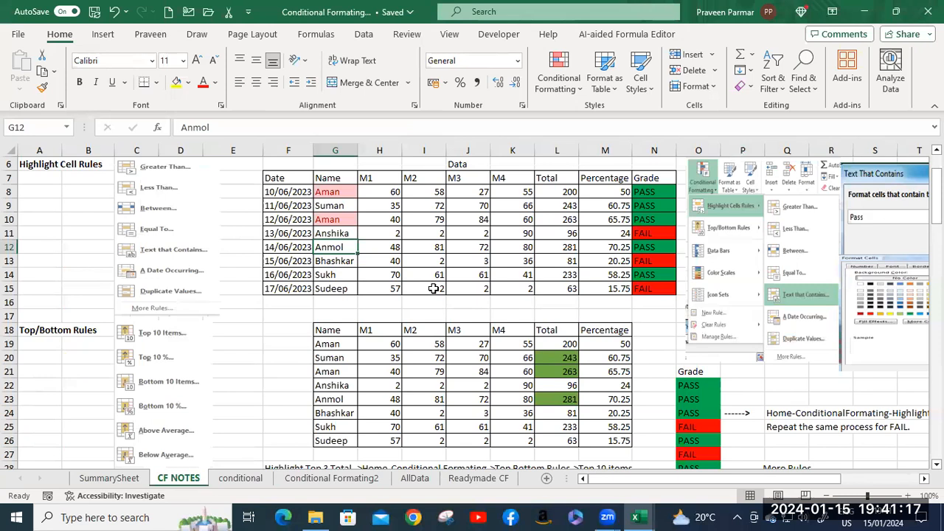
scroll(480, 255, up, 2)
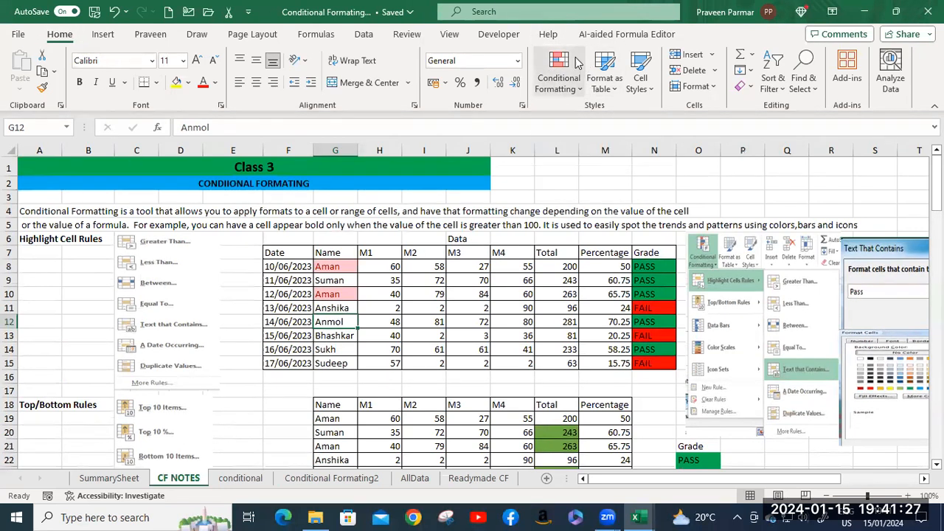
click(582, 91)
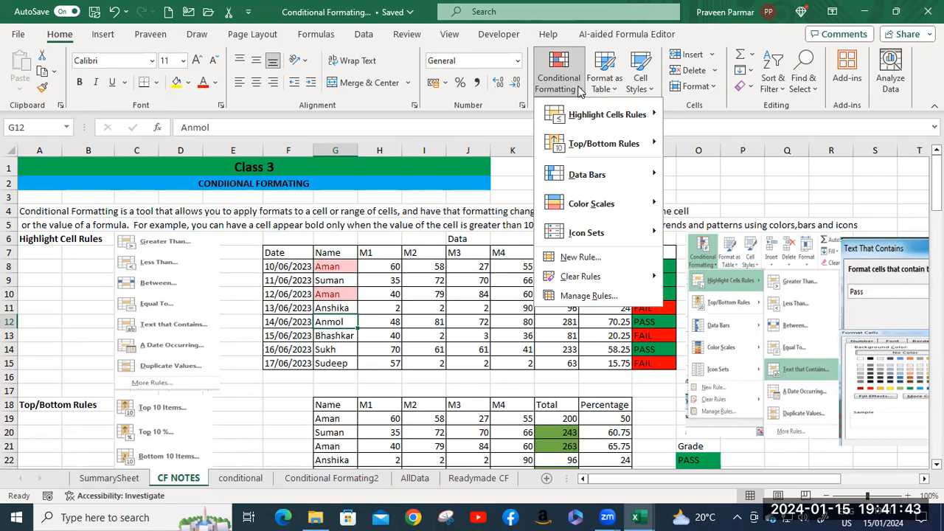
click(363, 297)
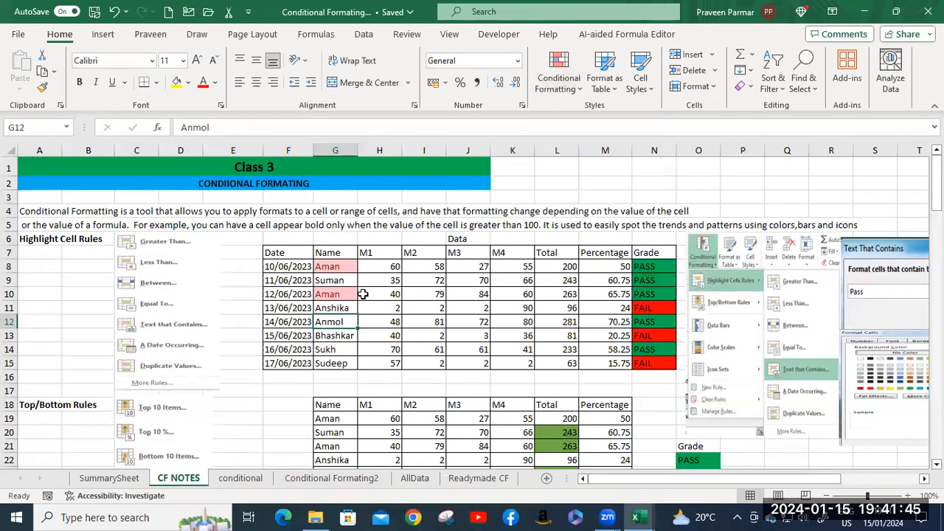
Clear the conditional formatting rules from the Highlight Cell Rules data table, F7:N15.
click(291, 255)
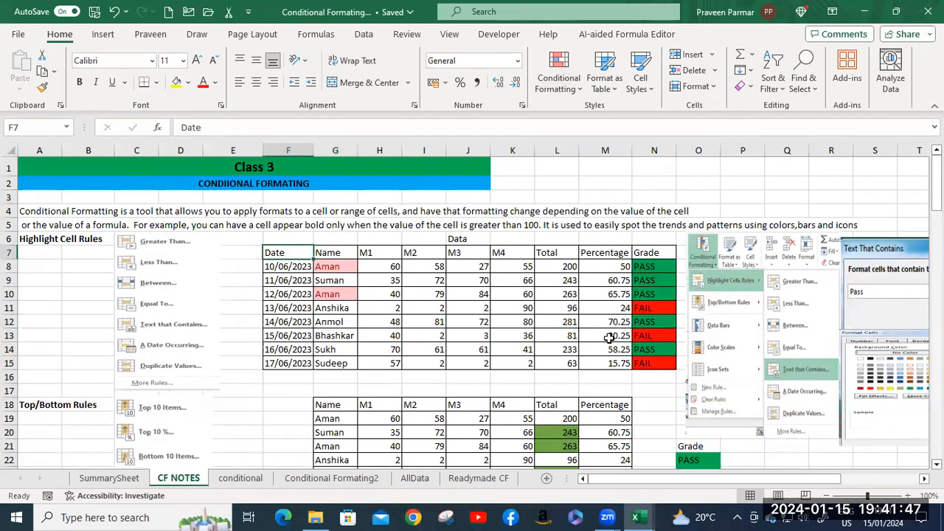
shift+click(656, 362)
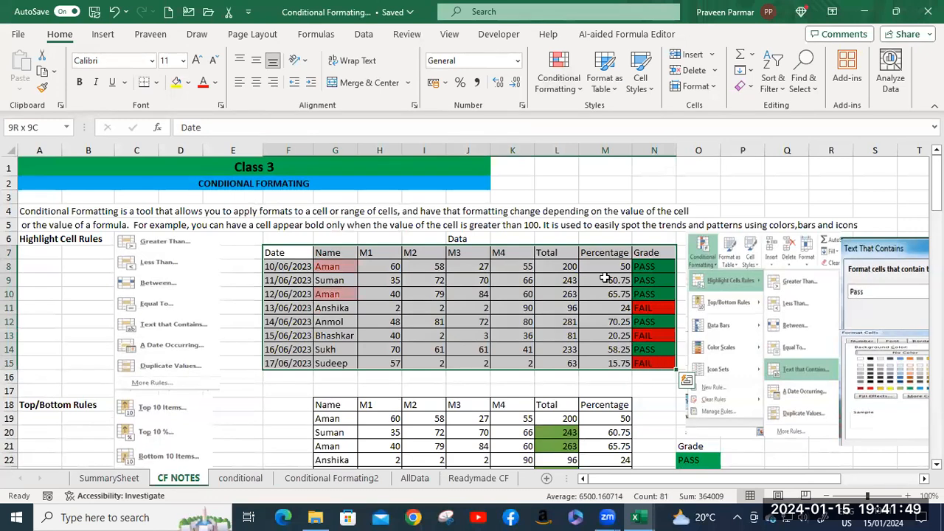
click(580, 89)
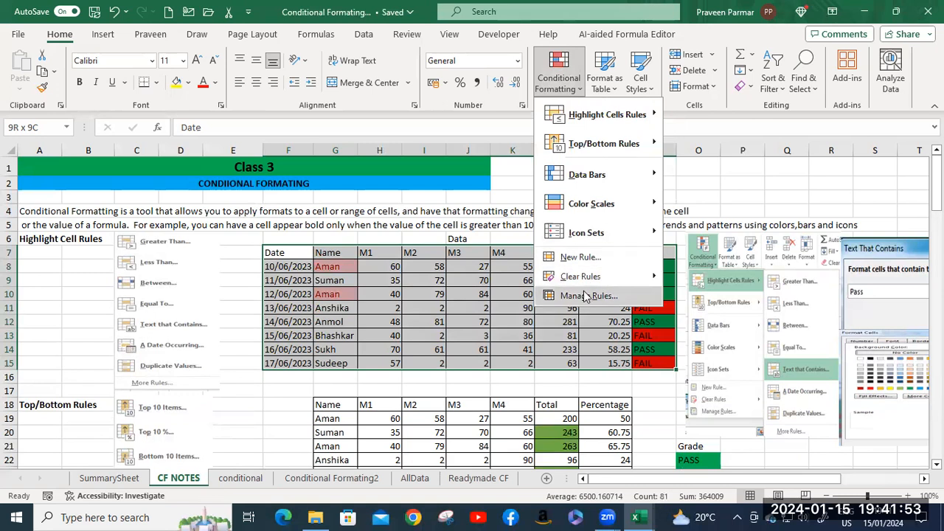
mouse_move(582, 278)
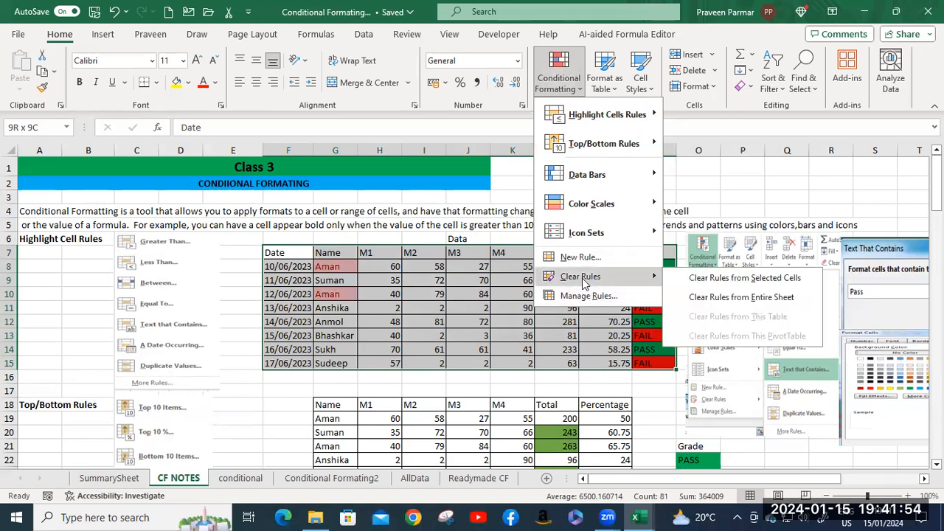
click(717, 278)
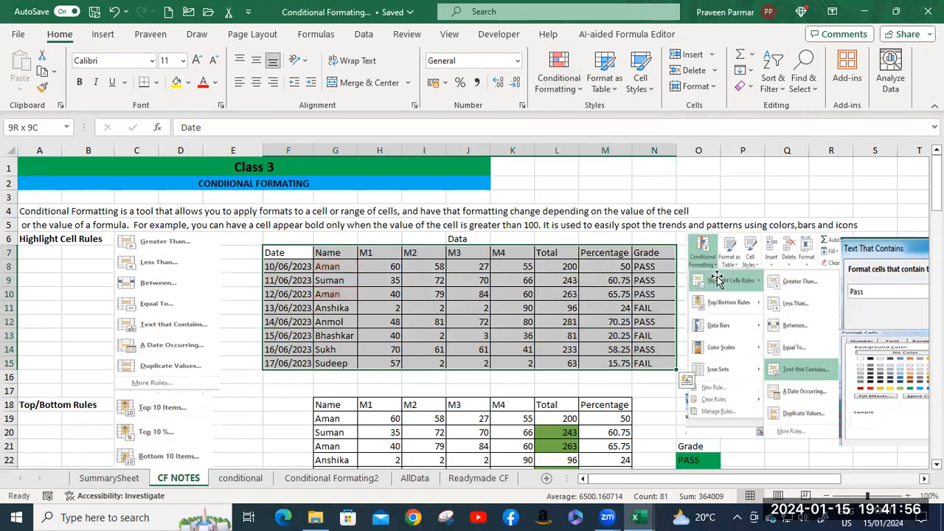
click(366, 317)
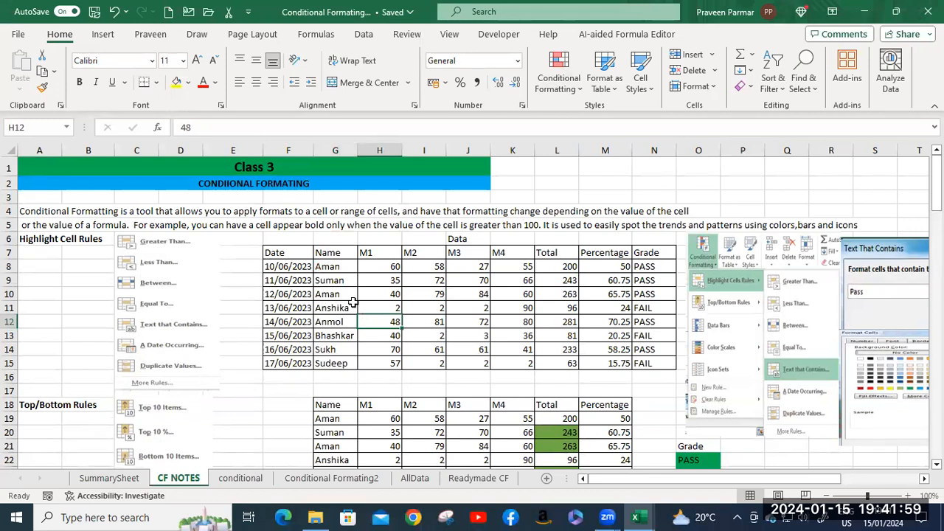
Browse the Highlight Cells Rules options with the whole data table F7:N15 selected.
click(290, 253)
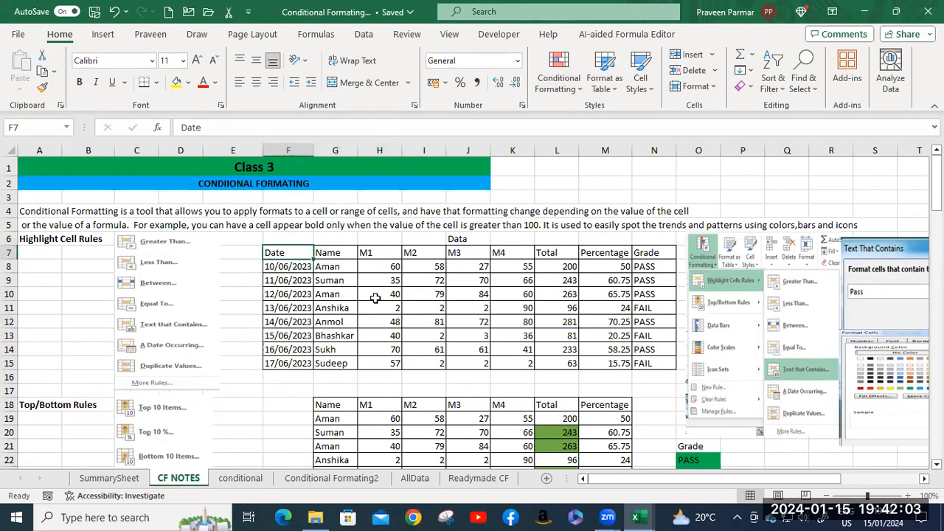
shift+click(653, 355)
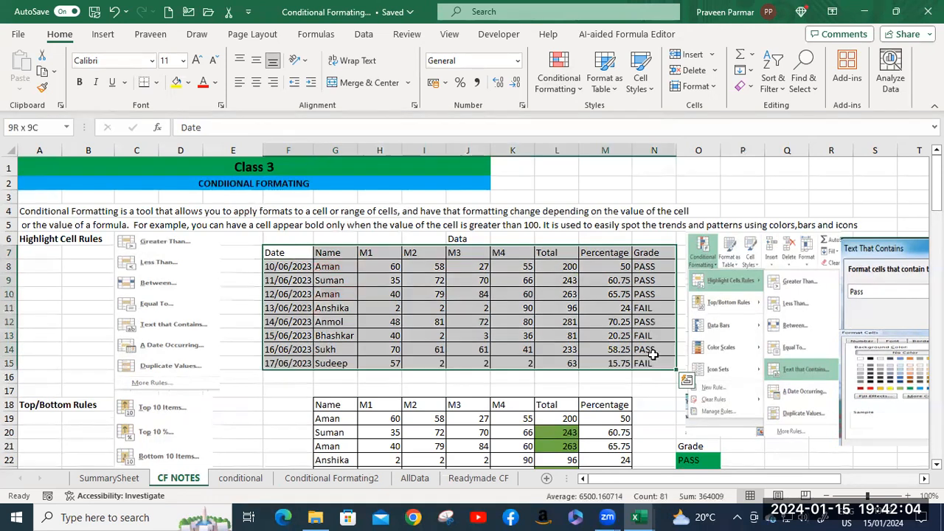
click(559, 82)
mouse_move(592, 120)
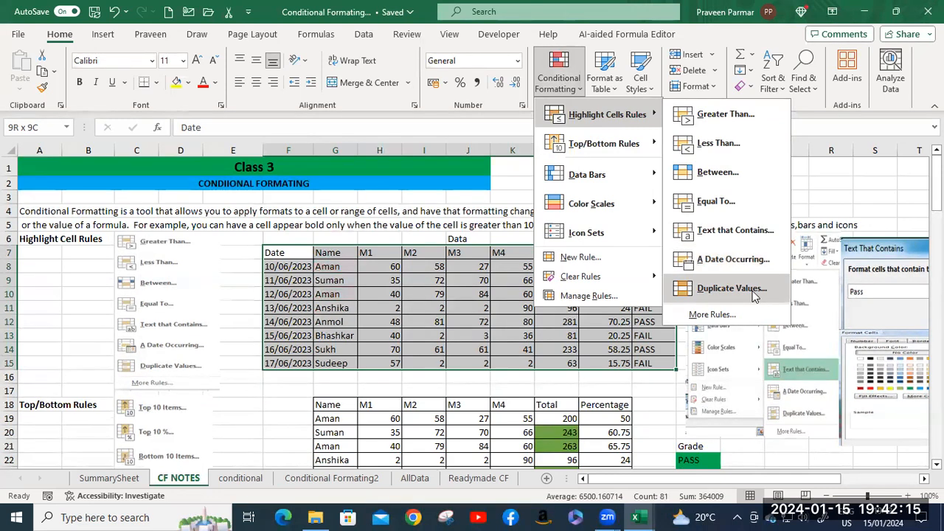
click(333, 267)
Highlight the names in G8:G15 that contain the text "A" using Light Red Fill with Dark Red Text.
click(334, 267)
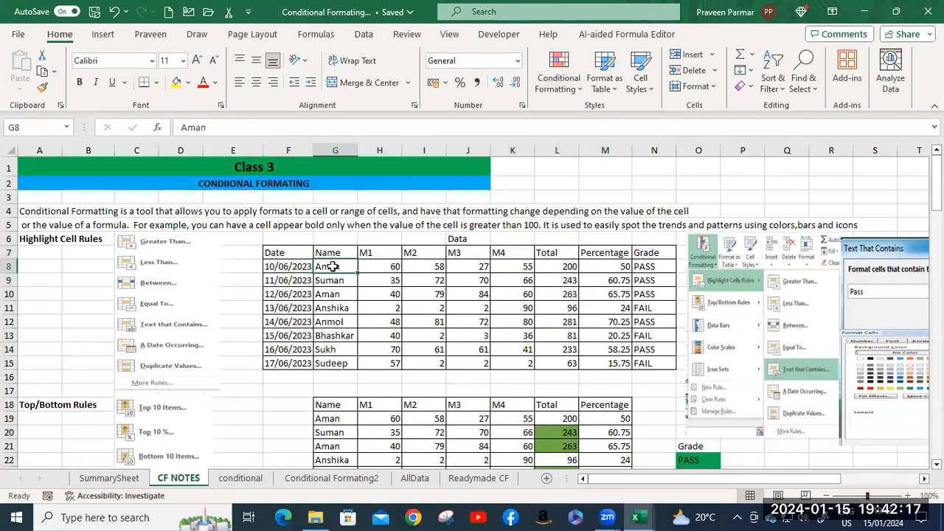
shift+click(343, 361)
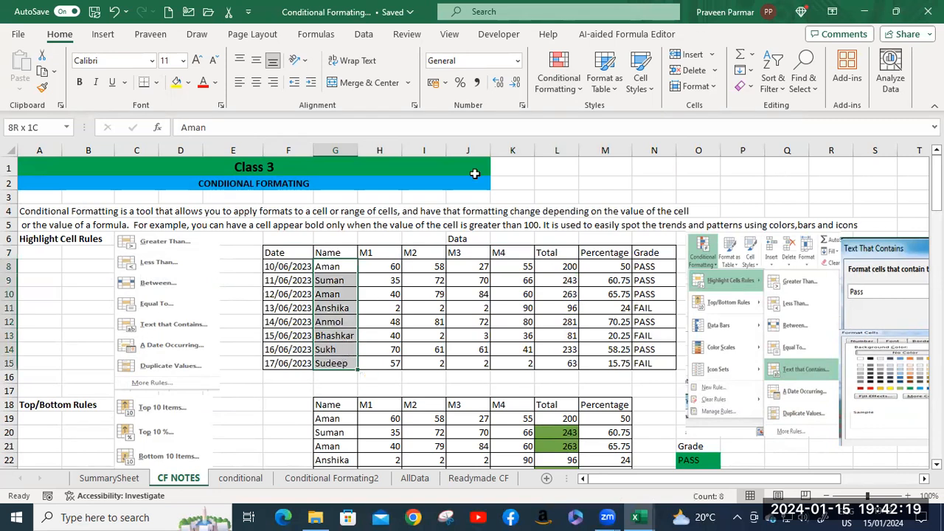
click(562, 87)
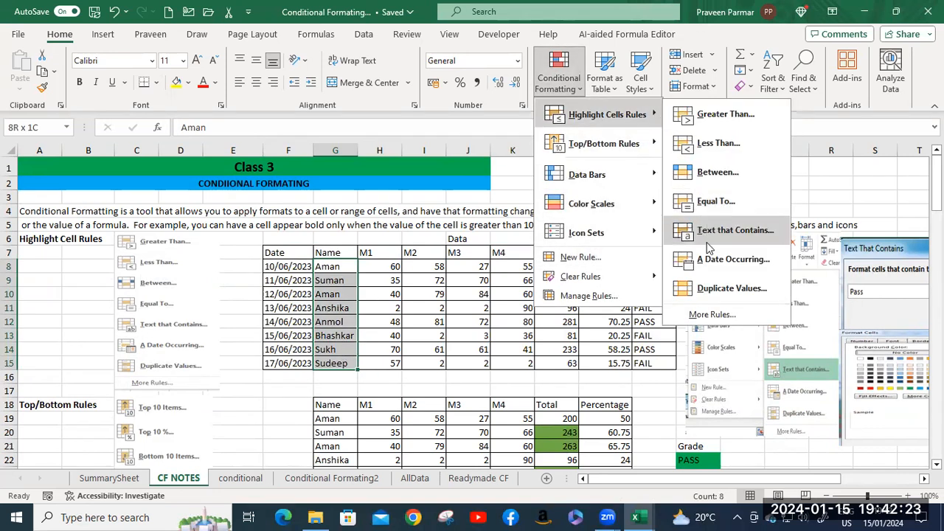
click(712, 233)
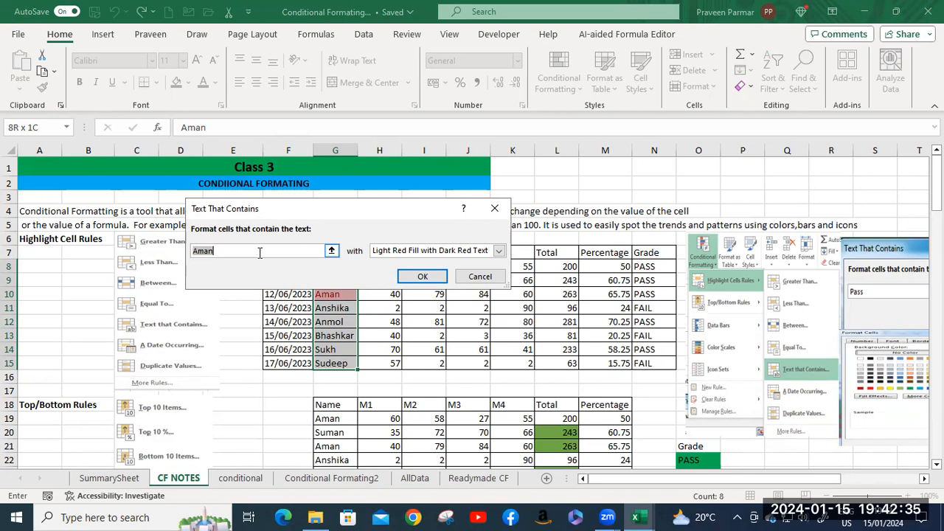
key(BackSpace)
text(A)
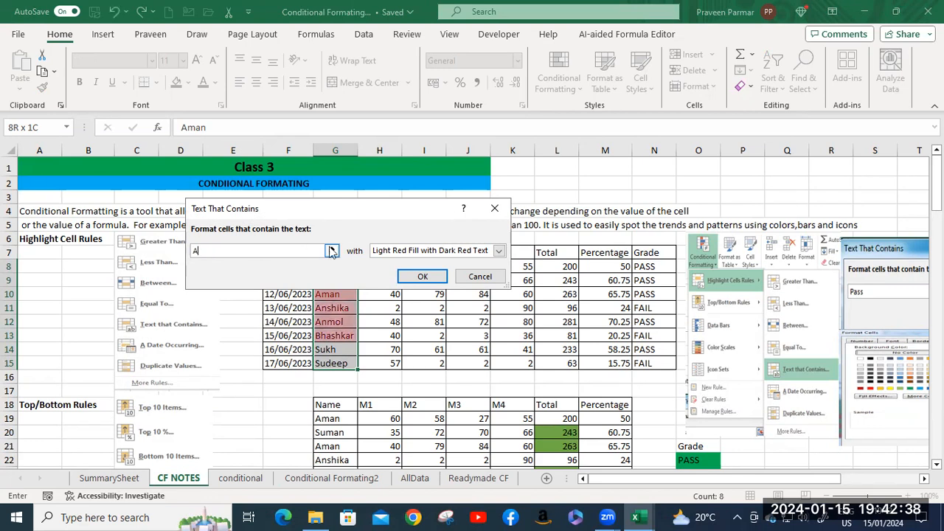
click(419, 279)
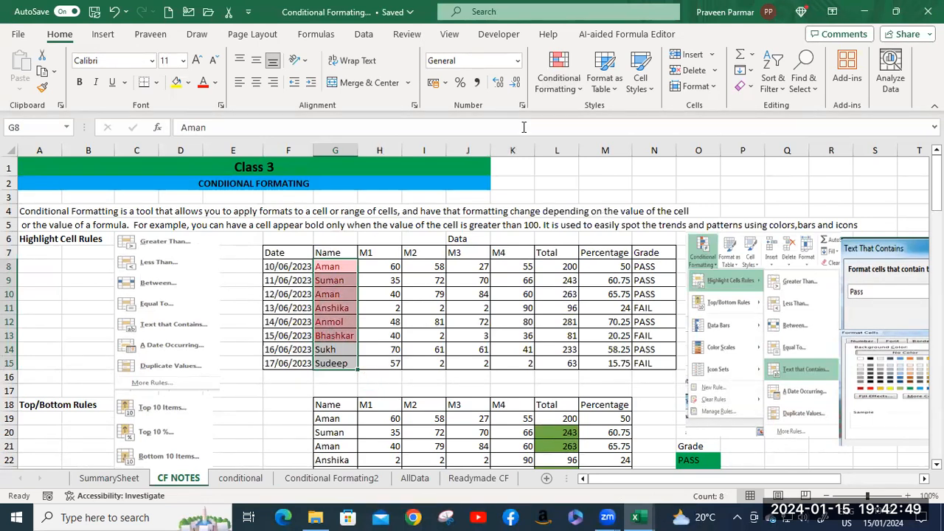
Highlight the M1 to M4 marks in H8:K15 that are greater than 46 using Light Red Fill with Dark Red Text.
click(560, 85)
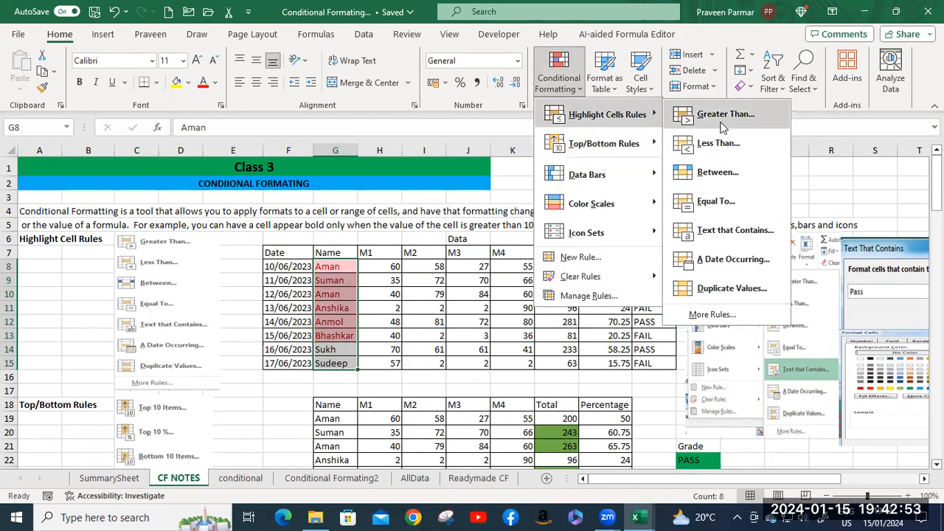
click(377, 266)
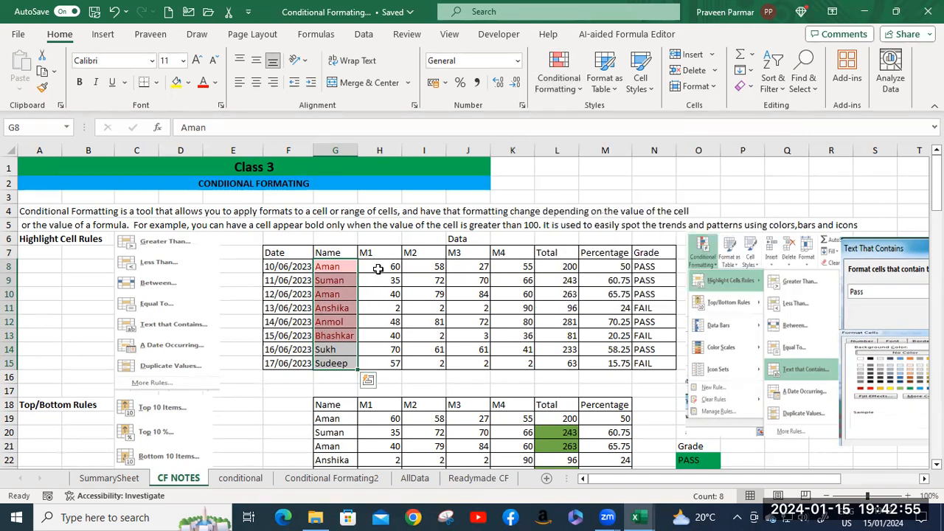
click(377, 266)
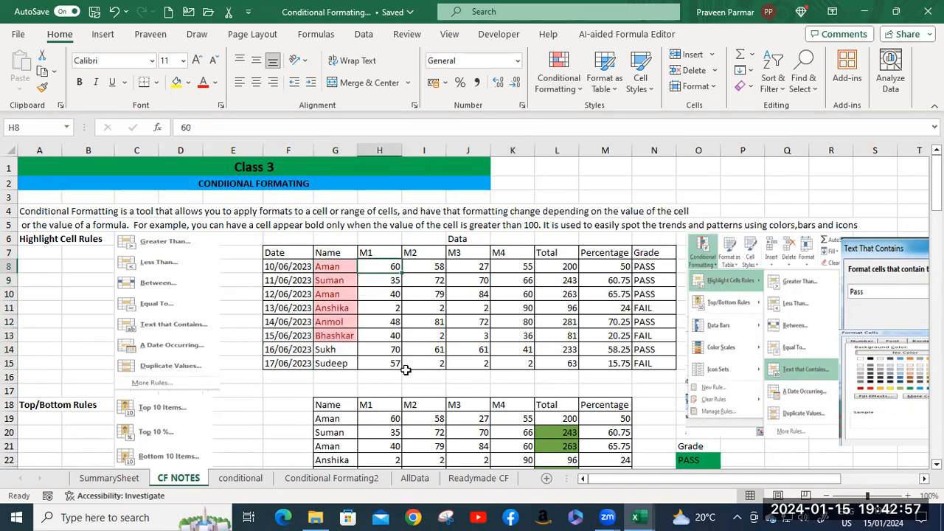
shift+click(518, 361)
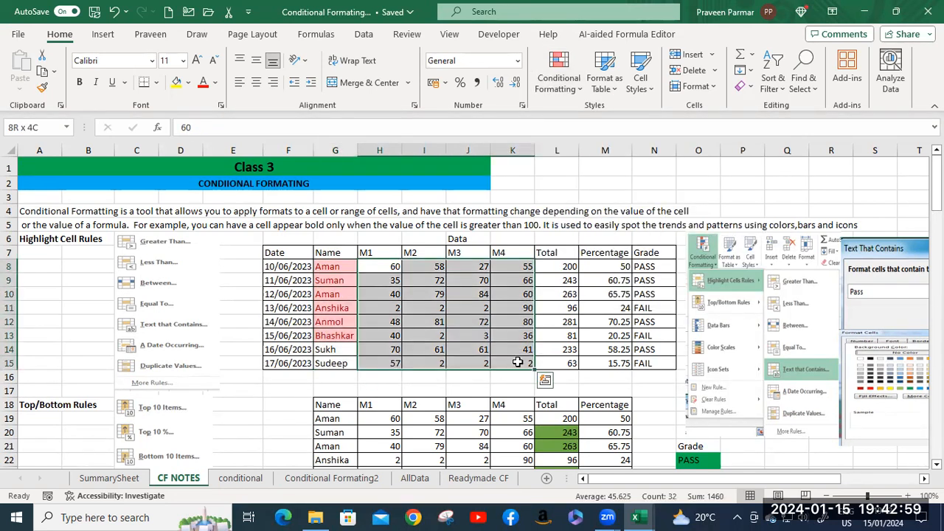
click(559, 74)
mouse_move(612, 114)
click(702, 123)
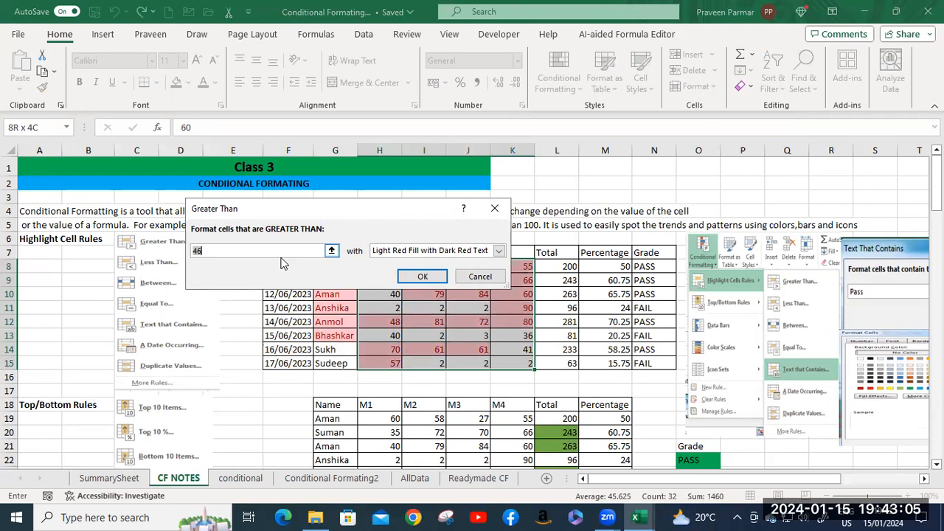
click(421, 276)
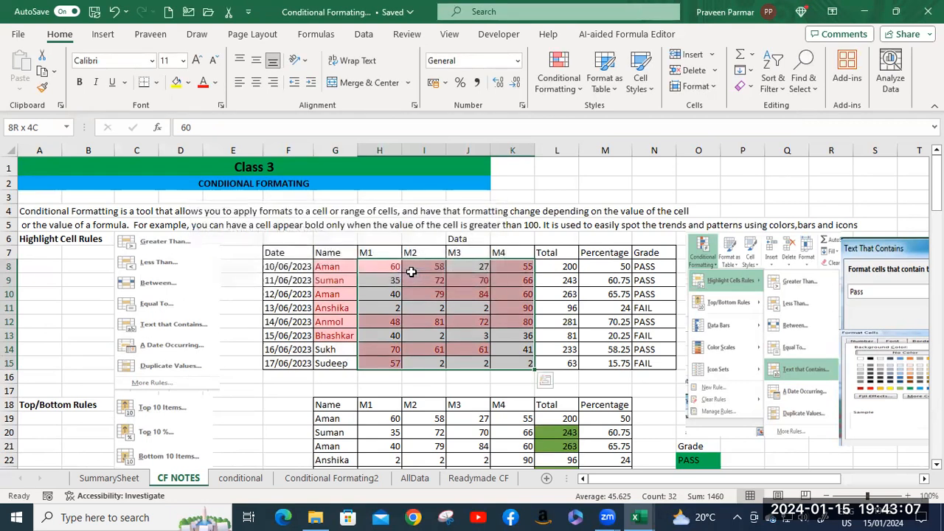
Try to highlight the M1 mark in H8 if greater than 60 using Green Fill with Dark Green Text.
scroll(415, 299, down, 1)
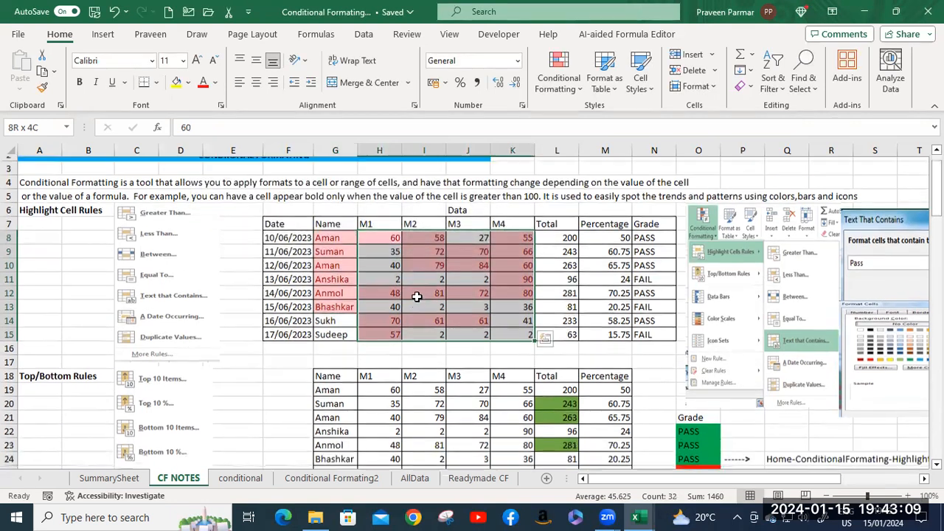
click(391, 225)
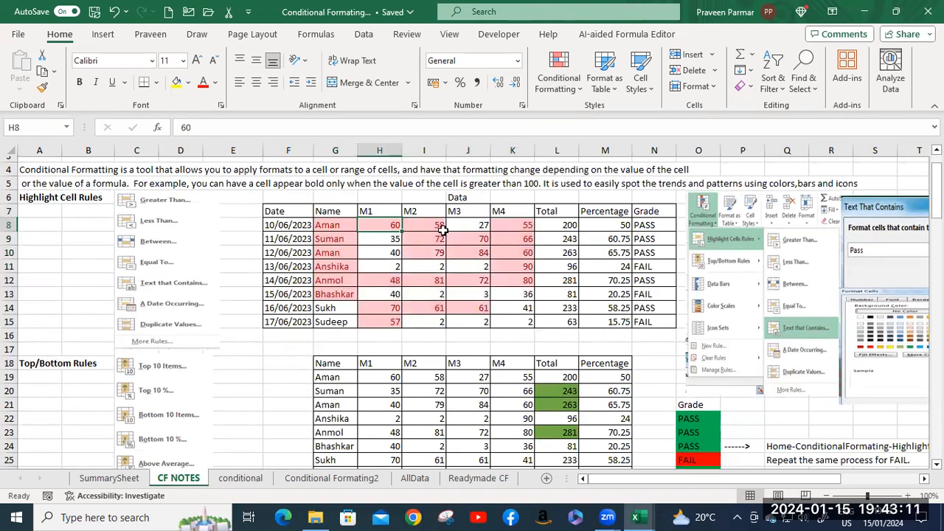
click(559, 81)
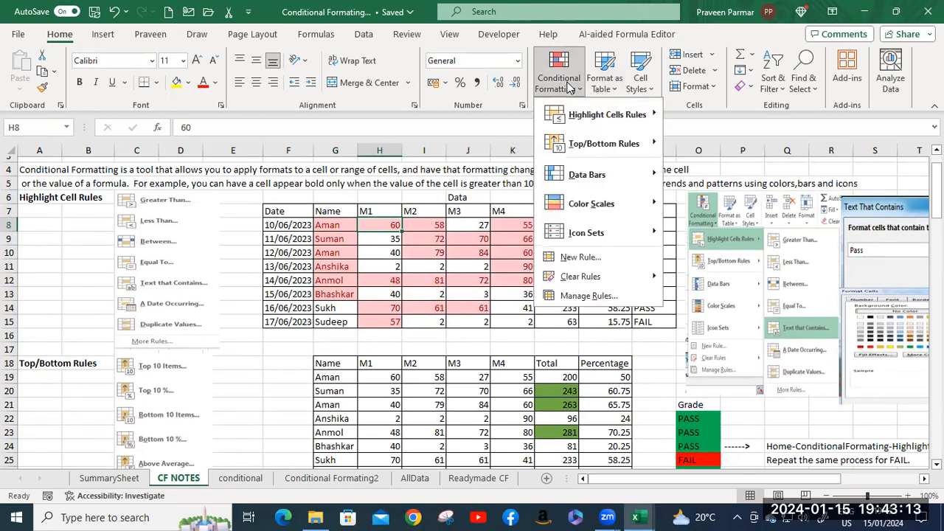
mouse_move(583, 118)
mouse_move(599, 144)
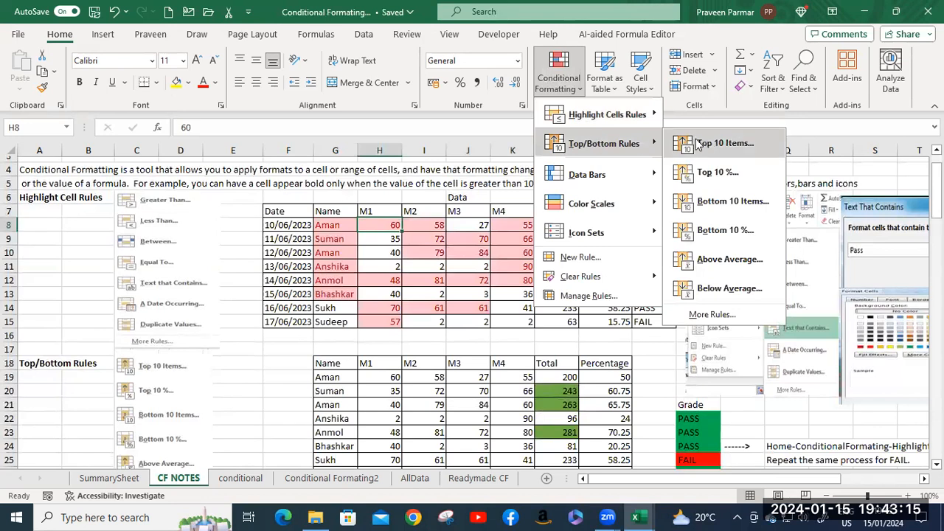
mouse_move(636, 116)
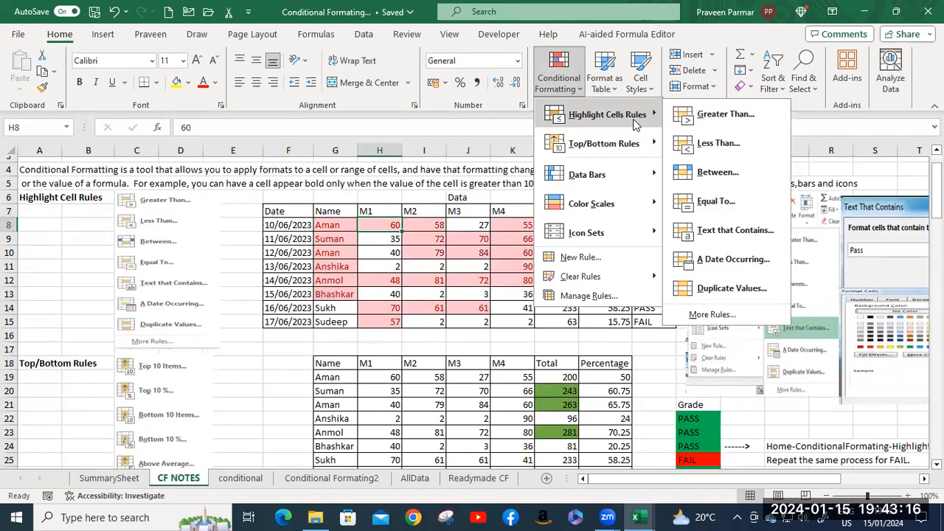
click(723, 114)
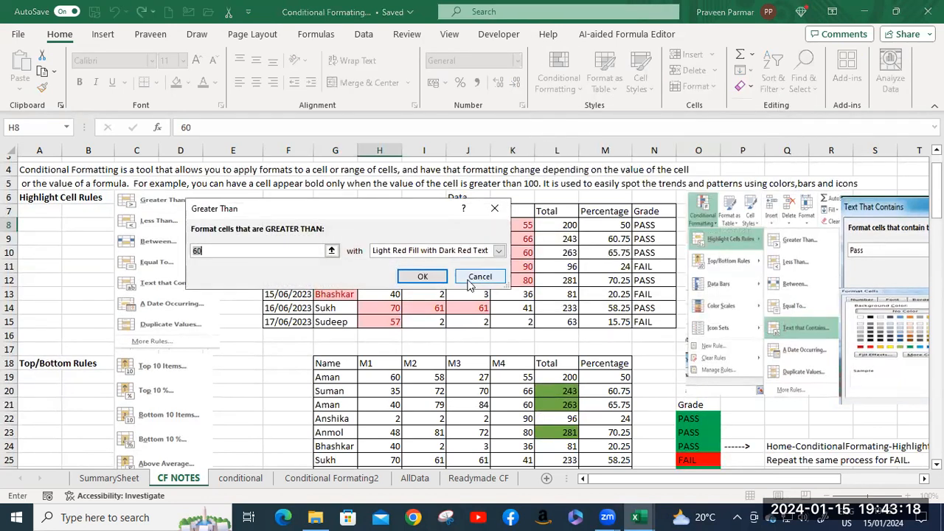
click(499, 250)
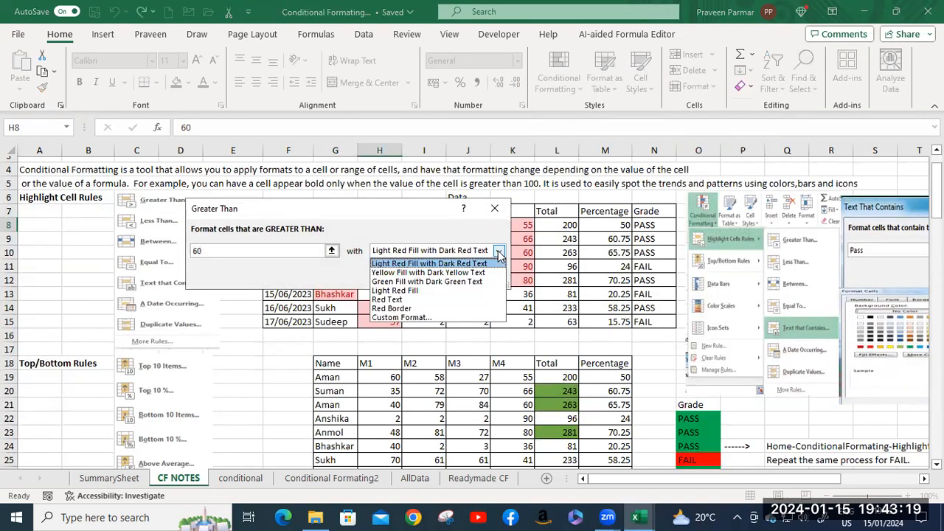
click(438, 282)
click(423, 278)
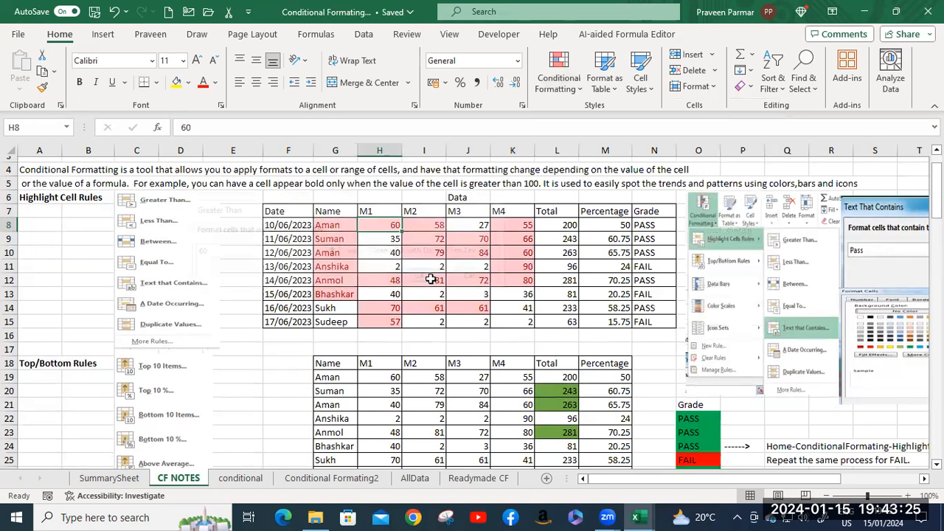
click(427, 278)
Highlight the M1 to M4 marks in H8:K15 that are greater than 46 using Green Fill with Dark Green Text.
click(388, 229)
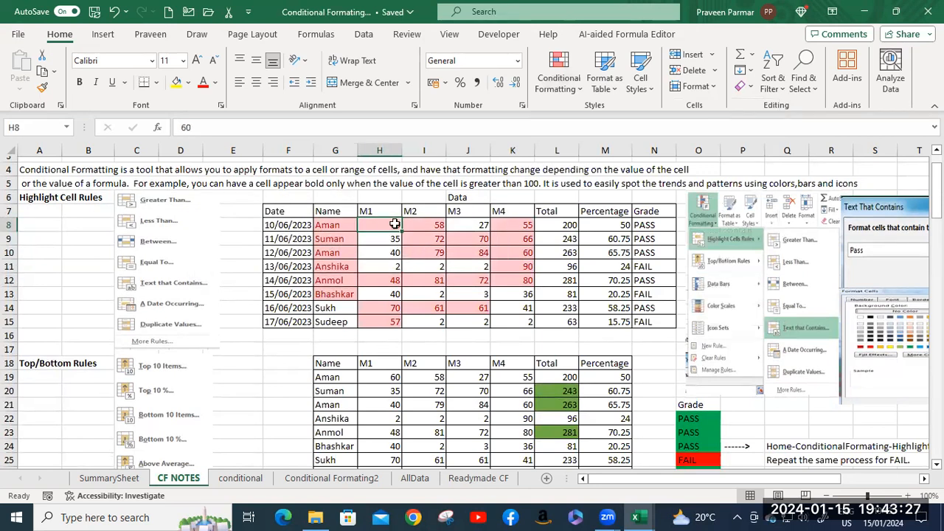
shift+click(525, 322)
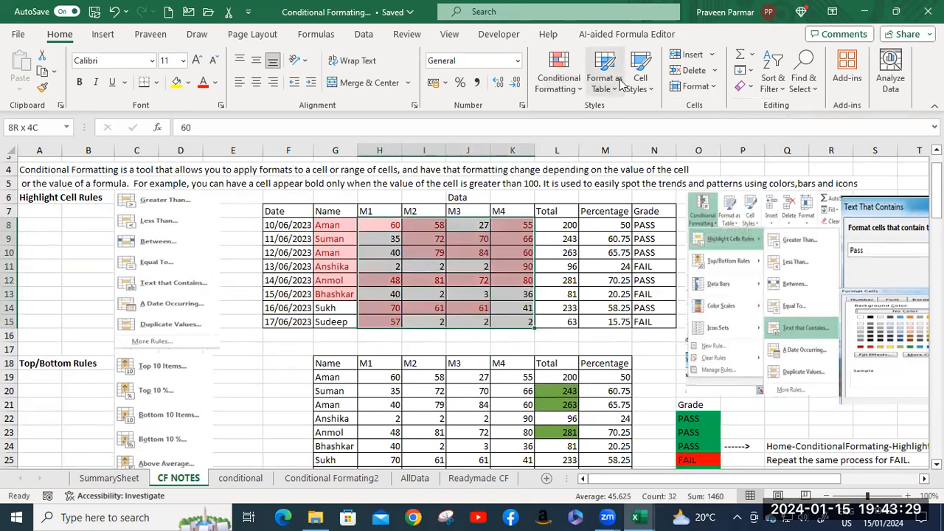
click(564, 87)
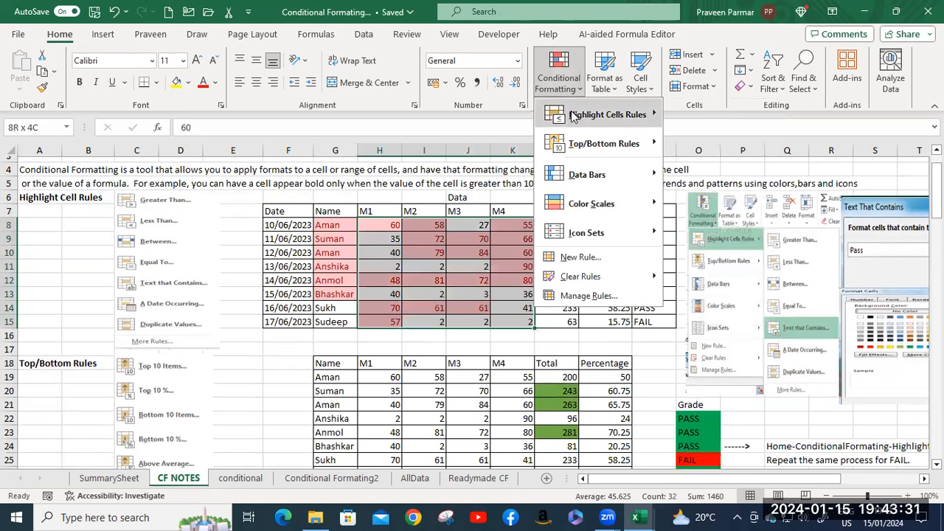
mouse_move(583, 114)
click(691, 120)
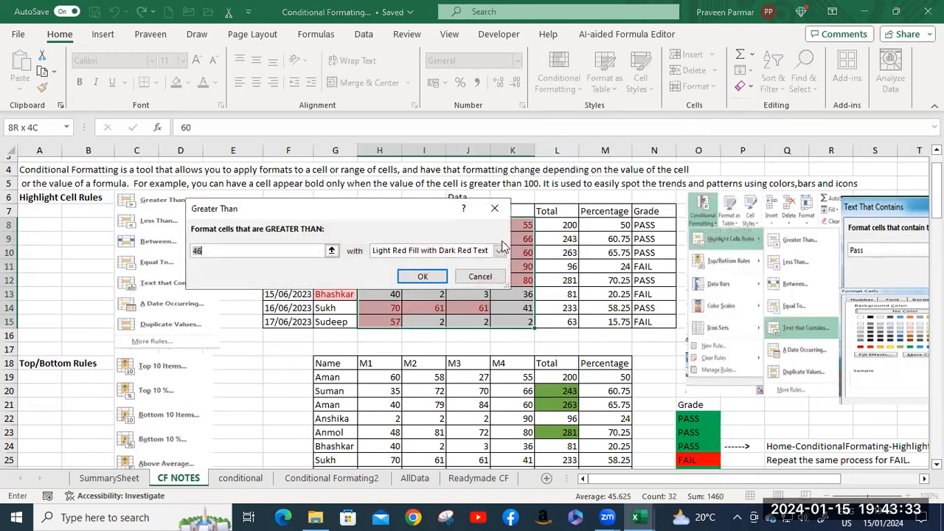
click(500, 252)
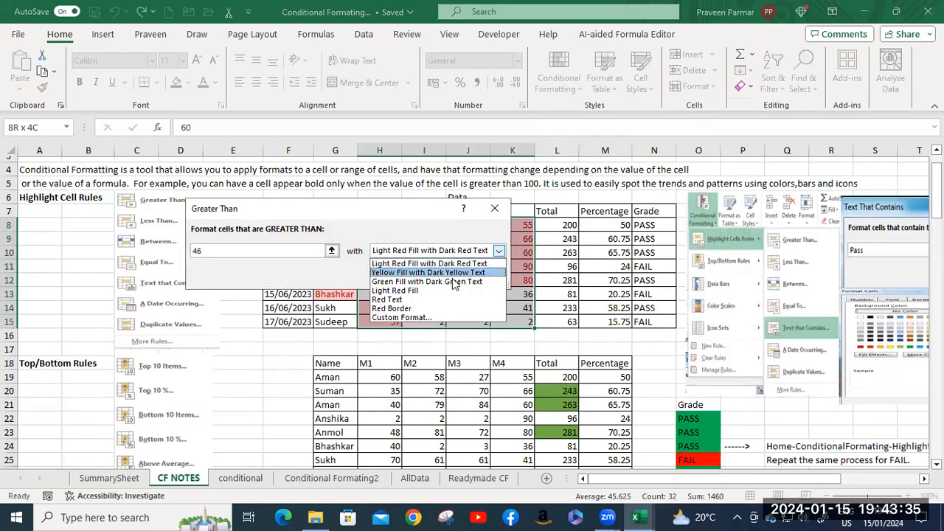
click(445, 282)
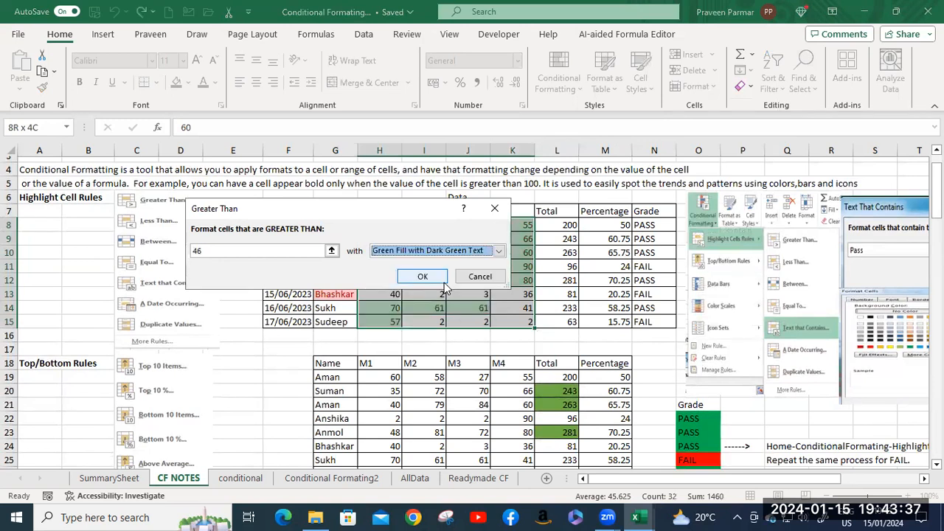
click(427, 277)
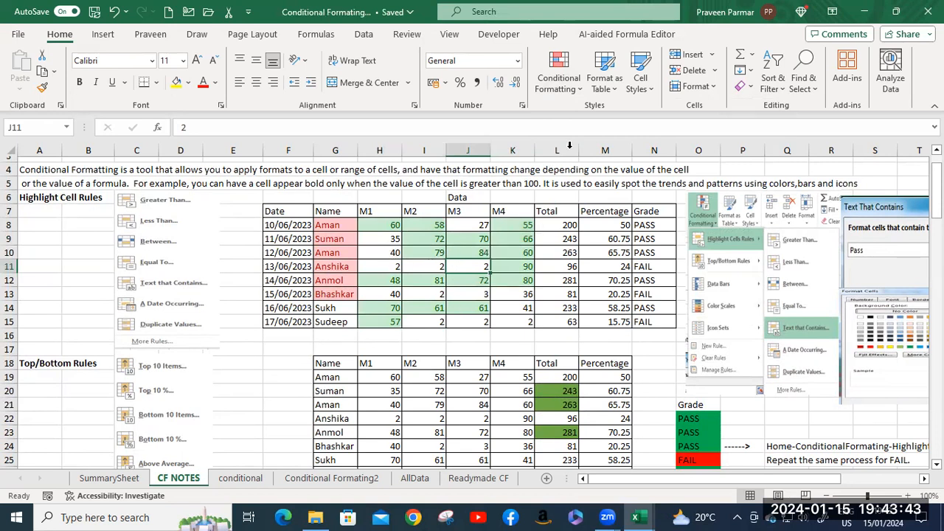
click(559, 78)
mouse_move(592, 116)
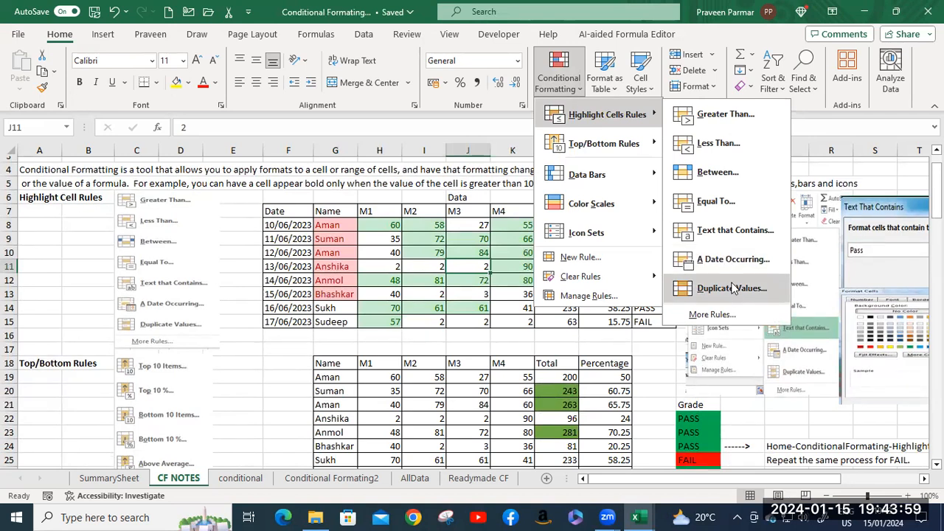
mouse_move(647, 151)
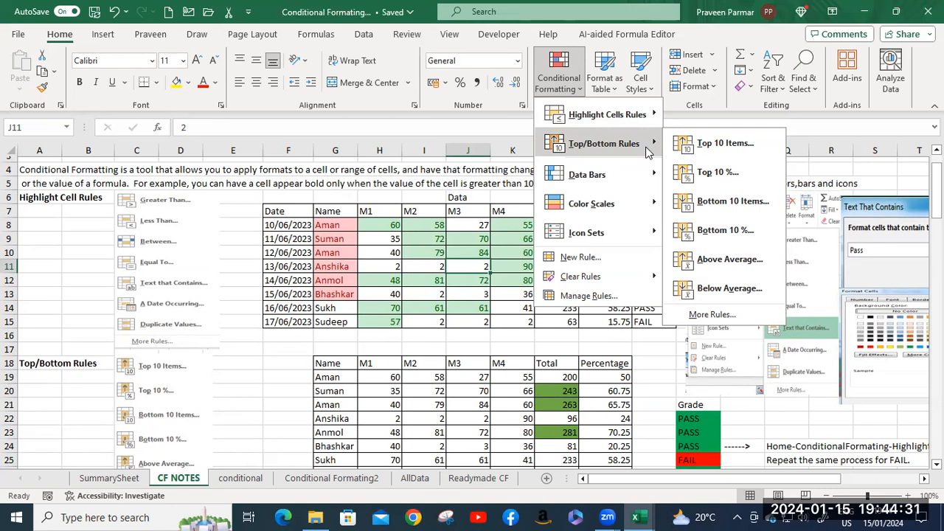
click(417, 243)
Highlight the top 10 items in G8:L15 using Yellow Fill with Dark Yellow Text.
click(342, 229)
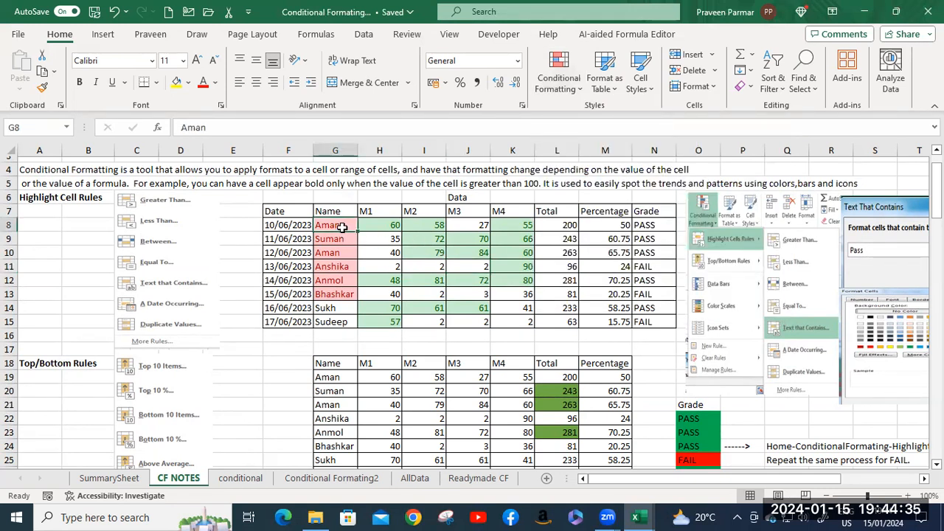
click(562, 225)
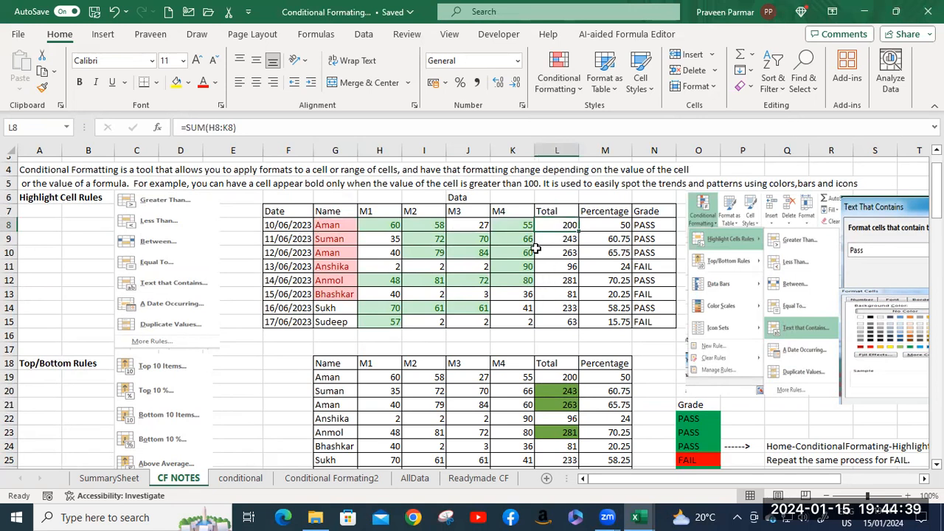
click(326, 226)
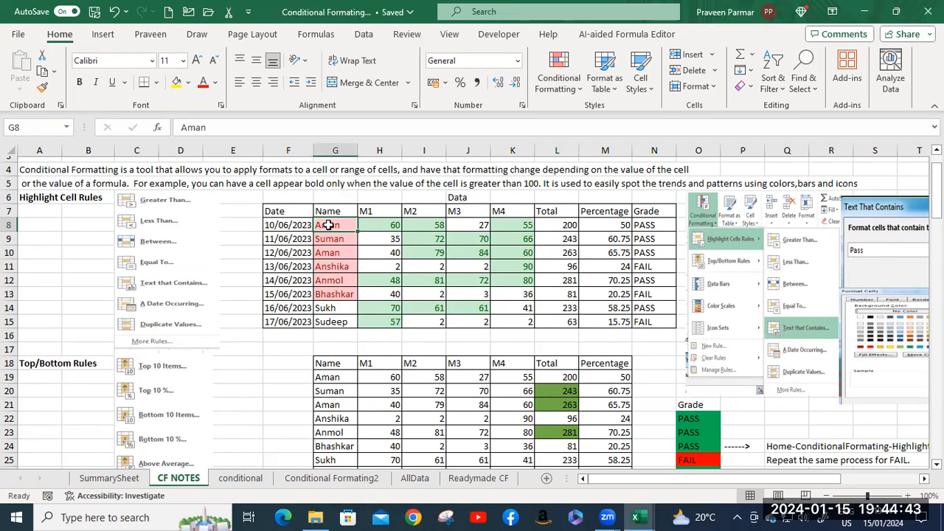
shift+click(573, 323)
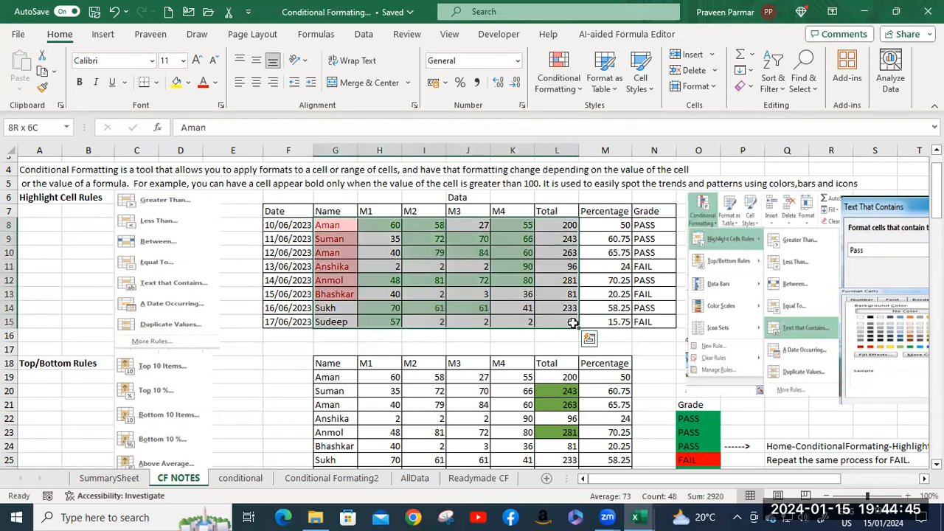
click(565, 82)
mouse_move(583, 143)
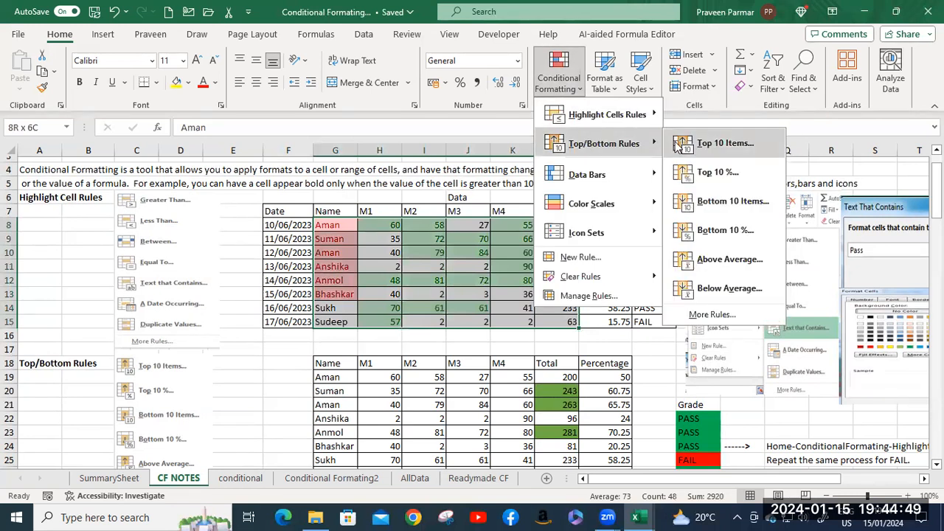
click(703, 146)
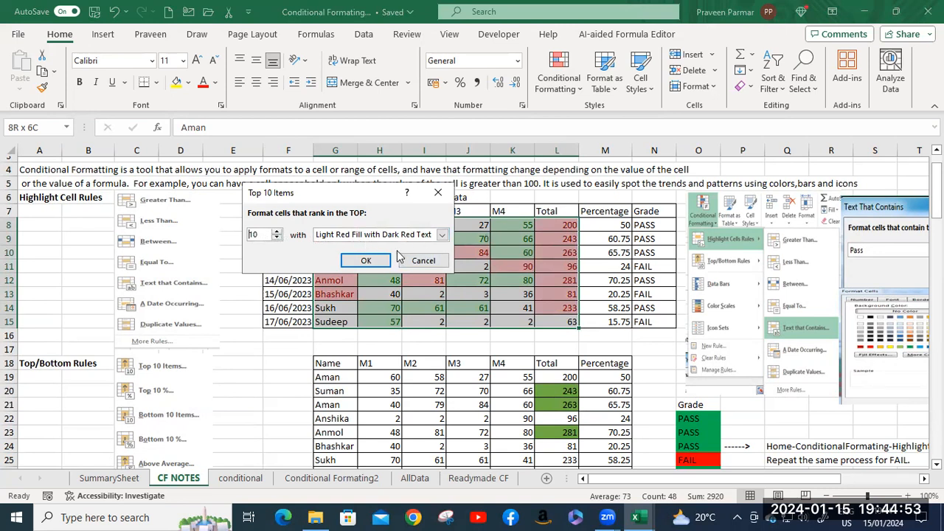
click(446, 235)
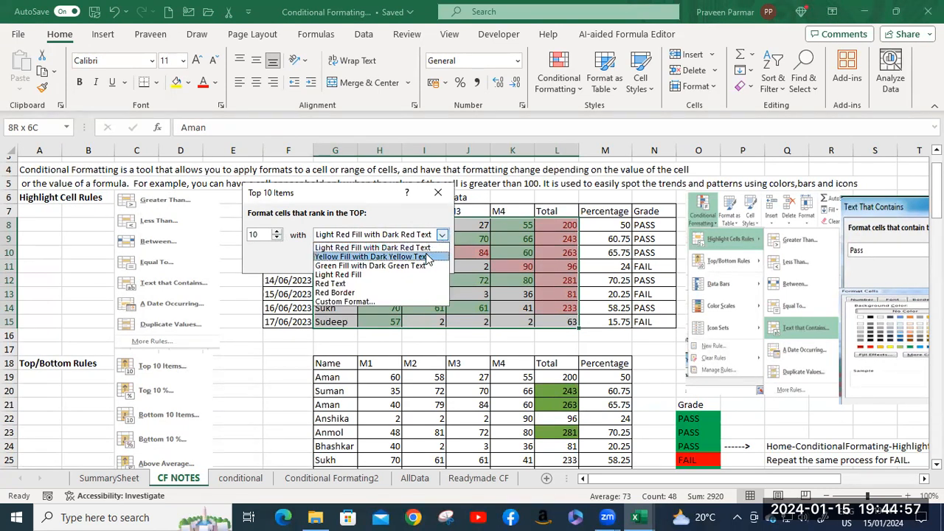
click(425, 257)
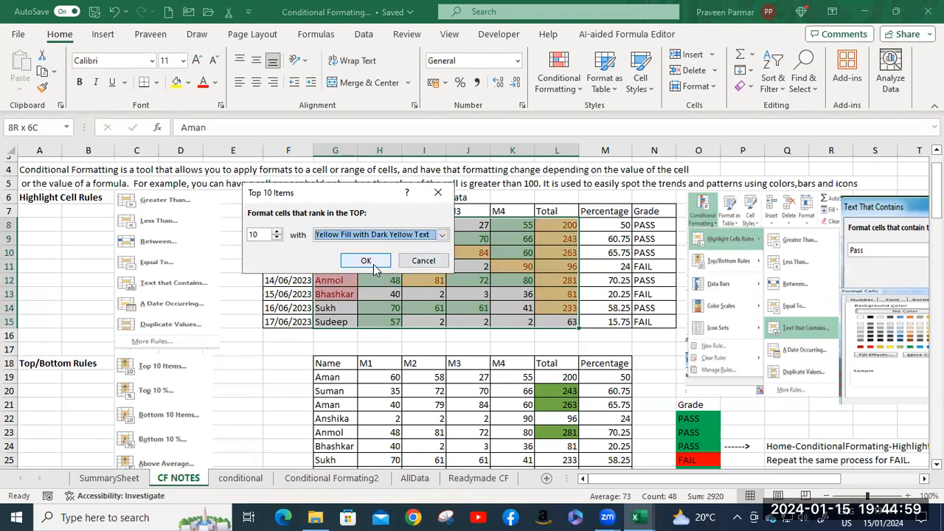
click(372, 260)
click(424, 266)
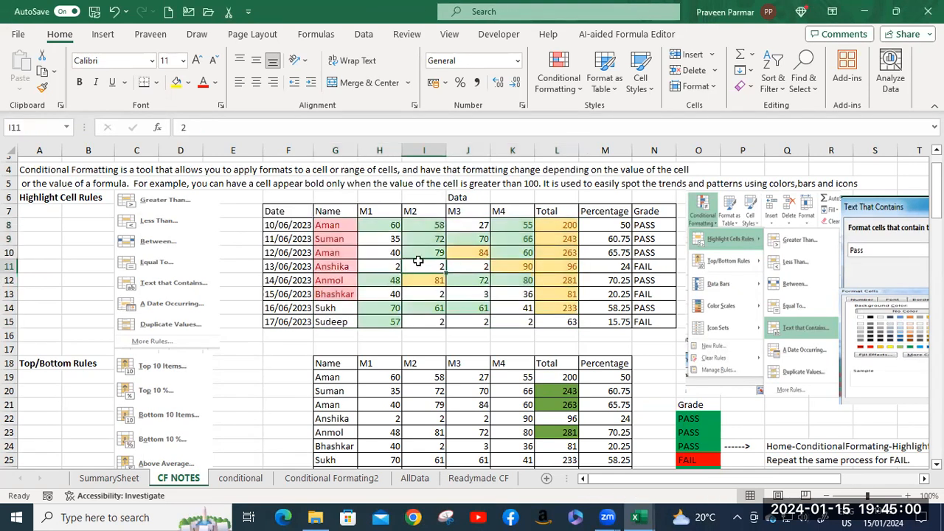
click(568, 268)
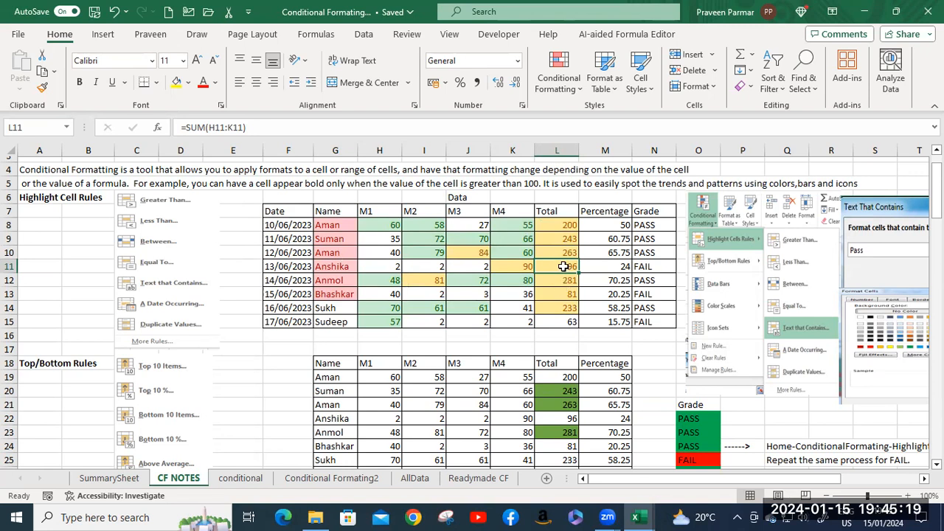
click(575, 84)
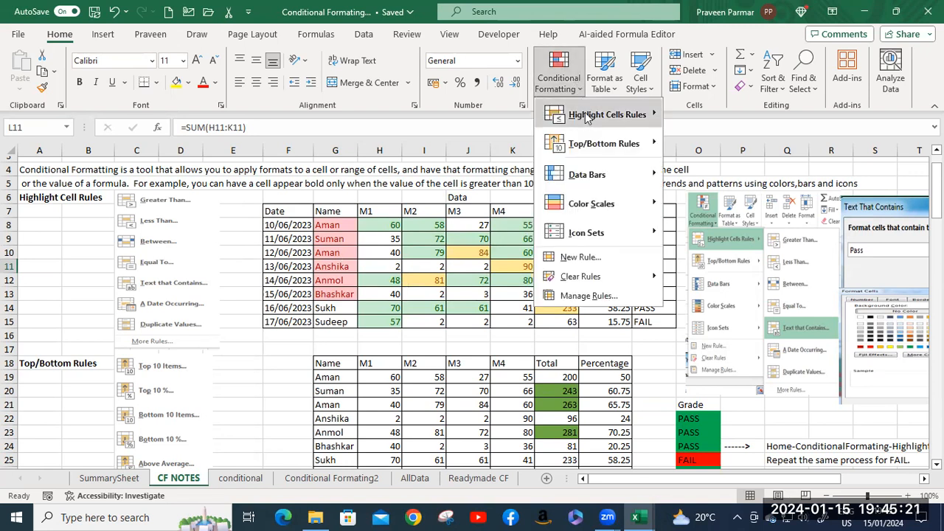
mouse_move(601, 147)
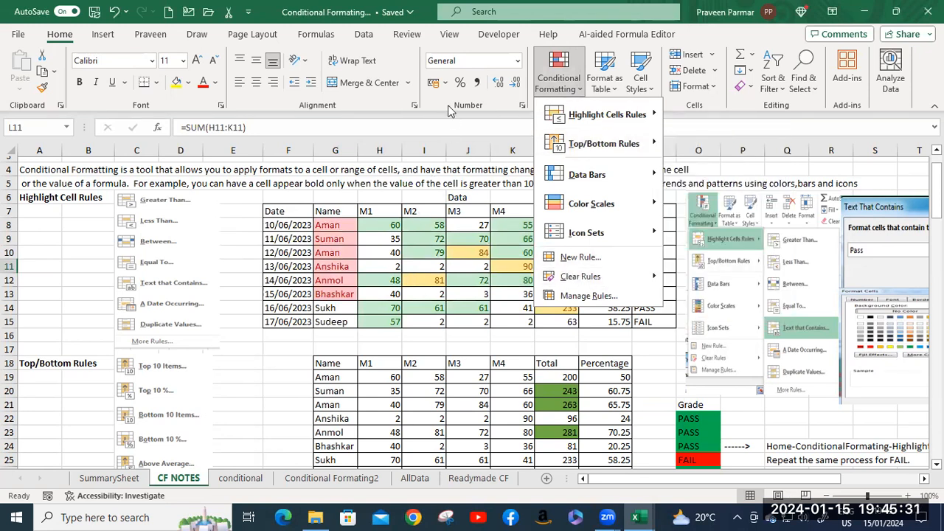
click(405, 125)
click(429, 251)
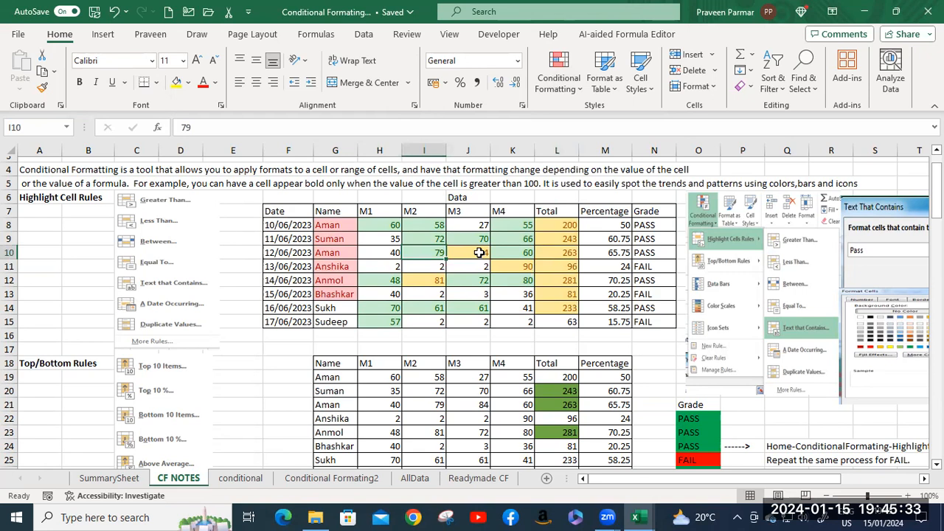
Clear the conditional formatting rules from the Data Bars marks table in G30:M38.
scroll(472, 251, down, 4)
scroll(481, 249, down, 2)
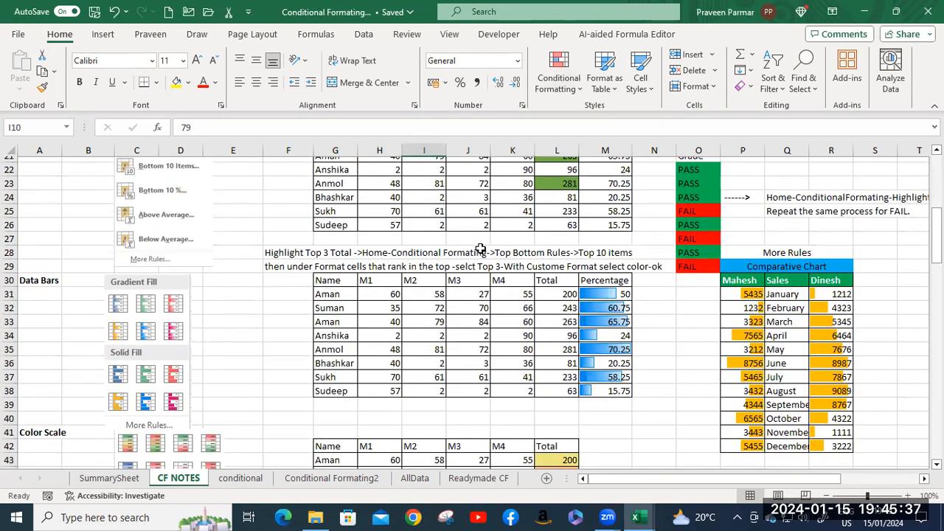
scroll(480, 245, down, 3)
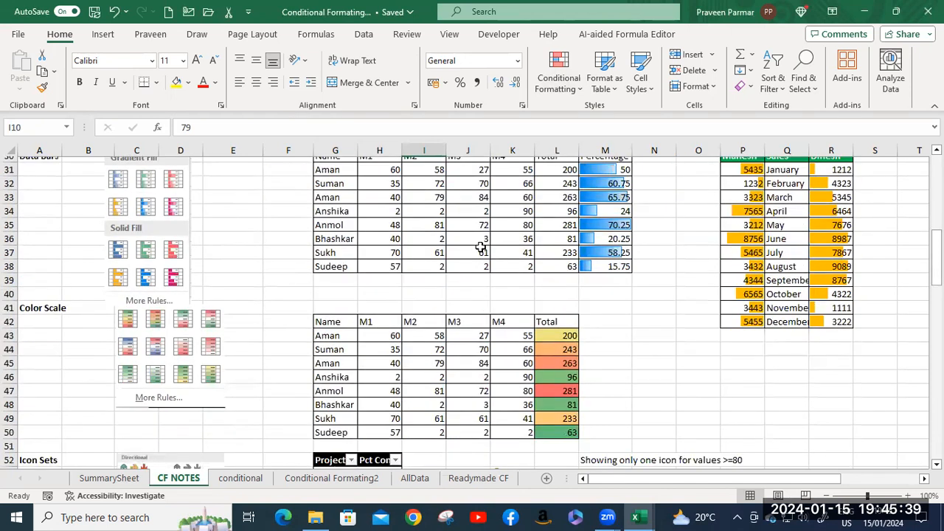
scroll(447, 262, up, 3)
click(341, 246)
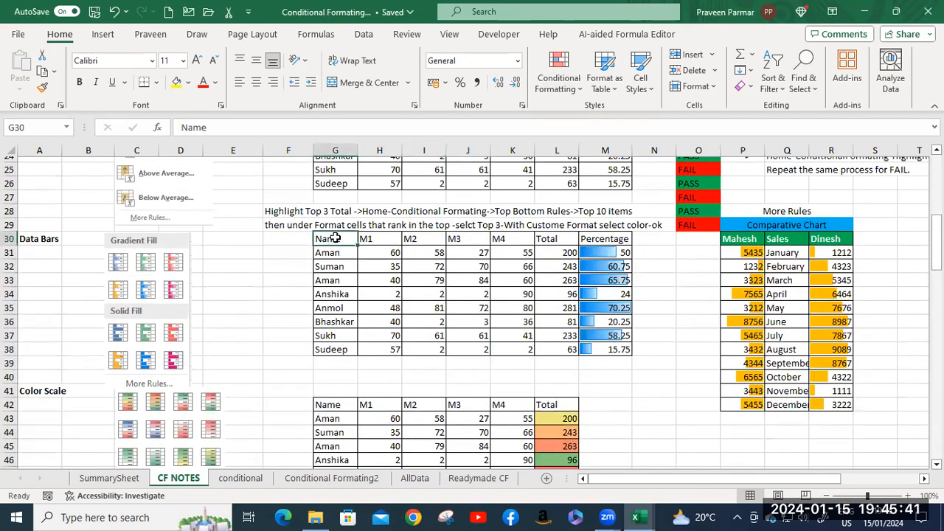
shift+click(618, 350)
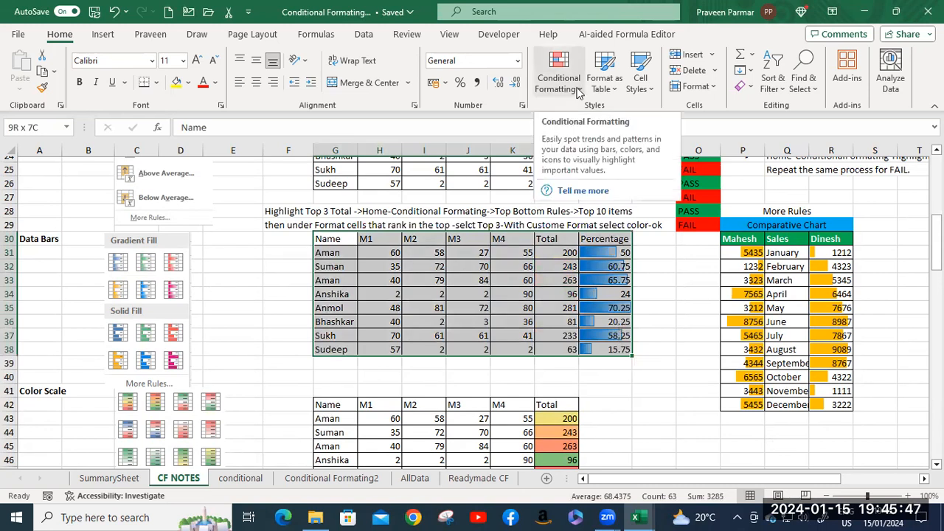
right_click(609, 280)
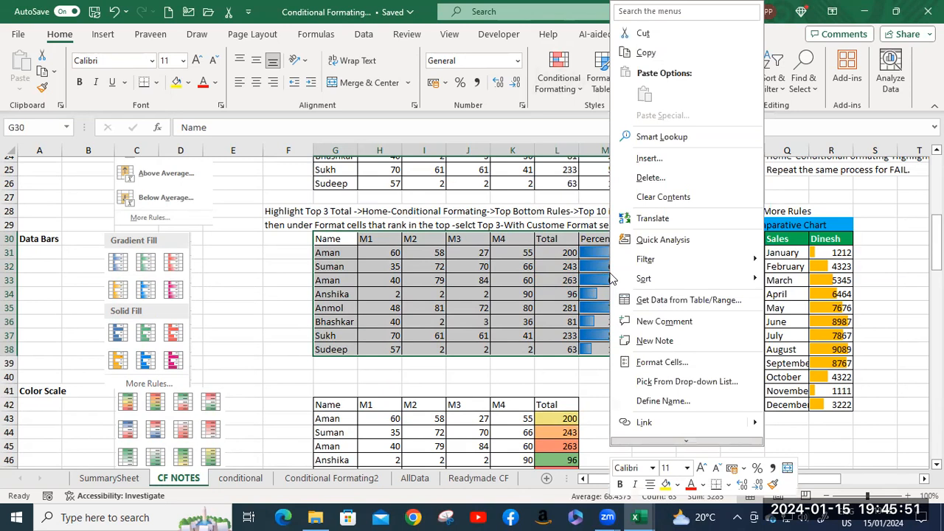
key(Escape)
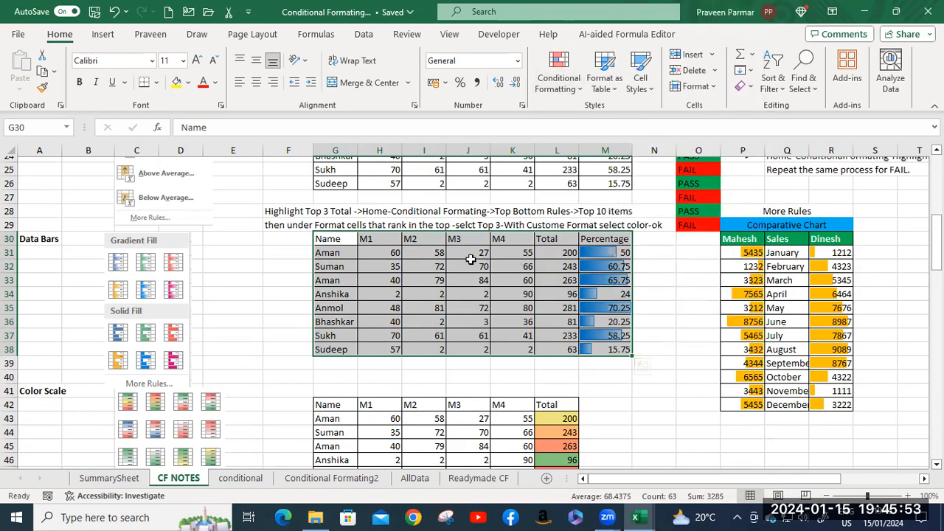
click(559, 74)
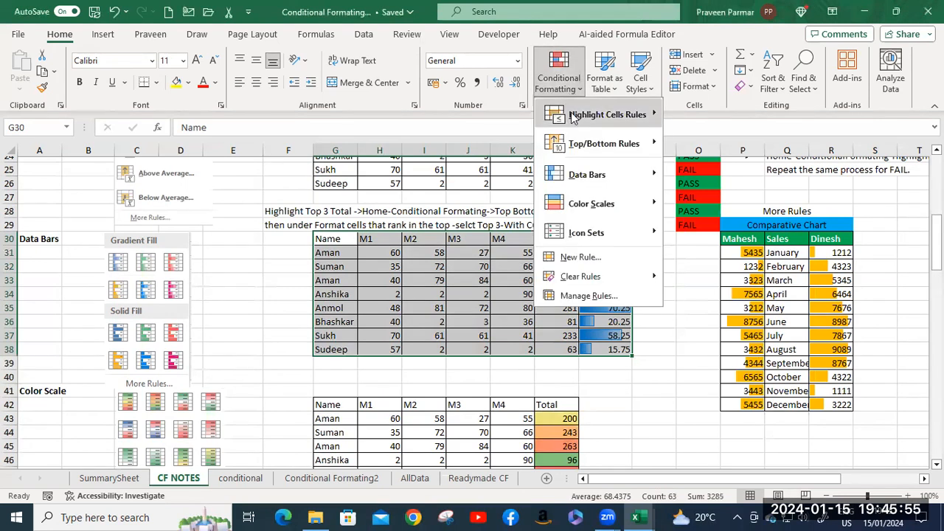
mouse_move(590, 277)
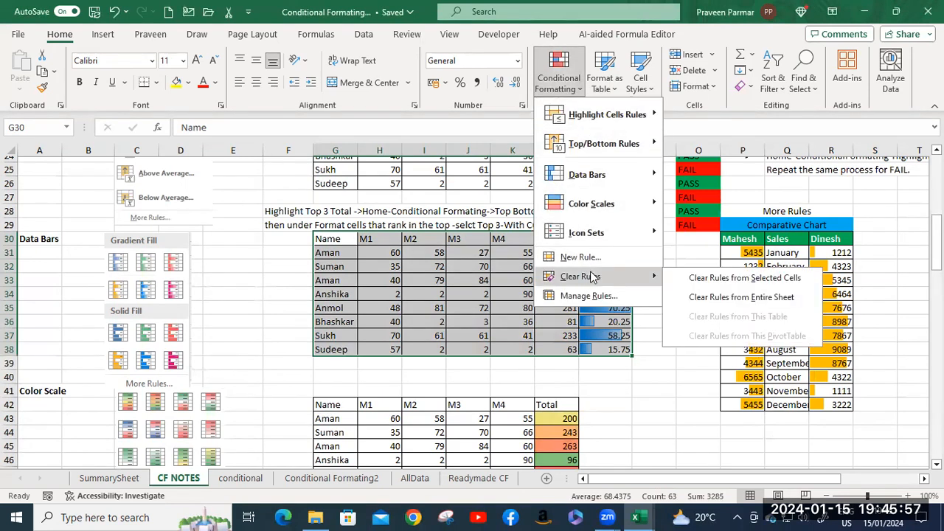
click(722, 281)
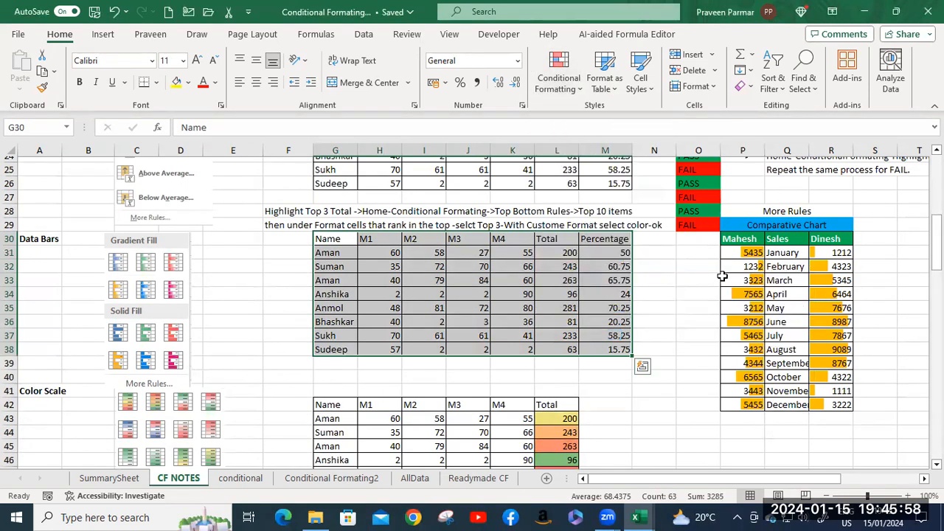
Apply blue gradient fill data bars to the Percentage values in M31:M38.
click(590, 323)
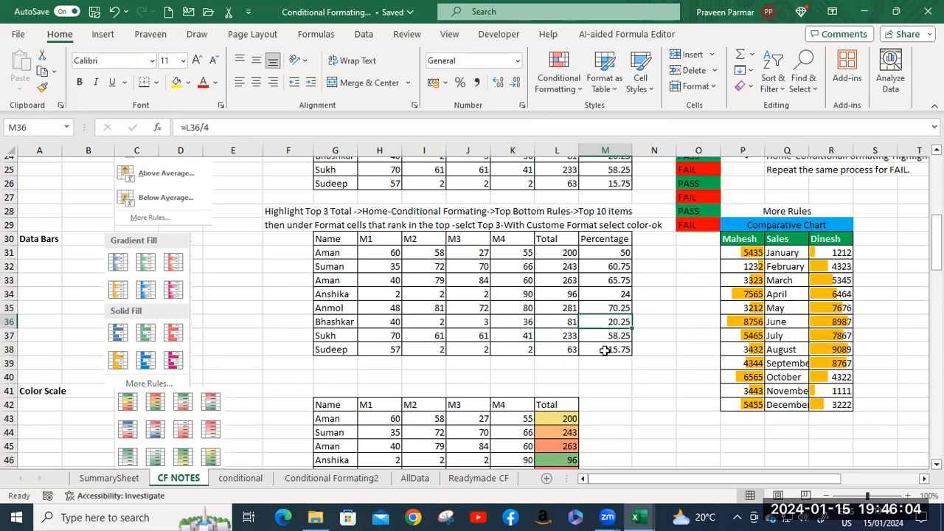
shift+click(602, 252)
shift+click(602, 349)
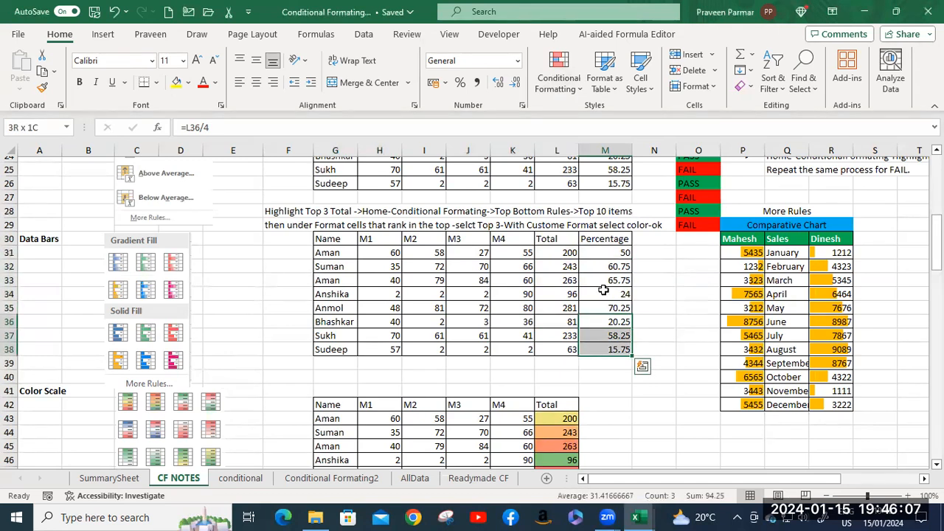
click(600, 254)
shift+click(605, 348)
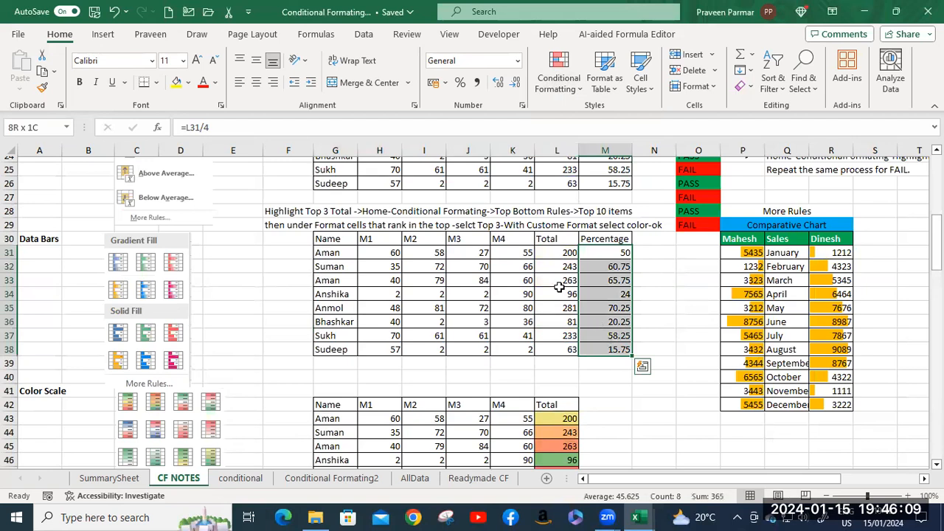
click(561, 87)
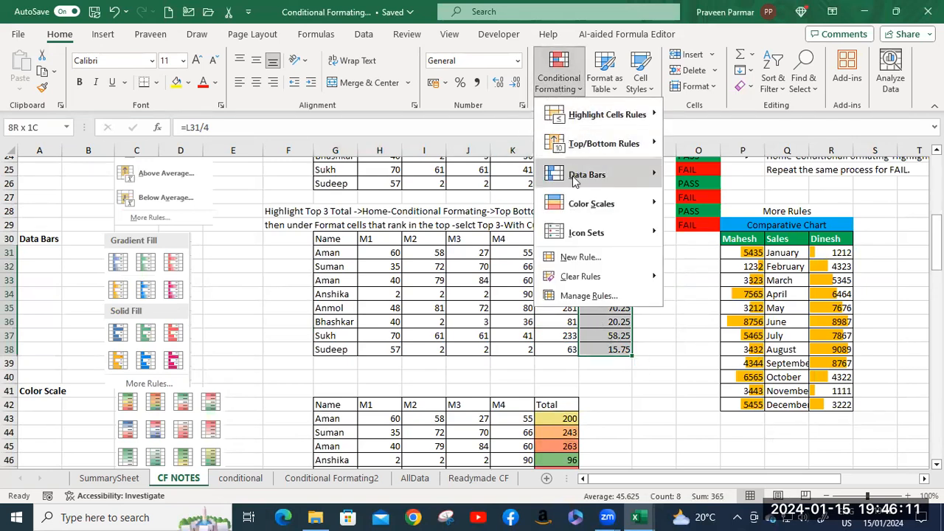
mouse_move(572, 176)
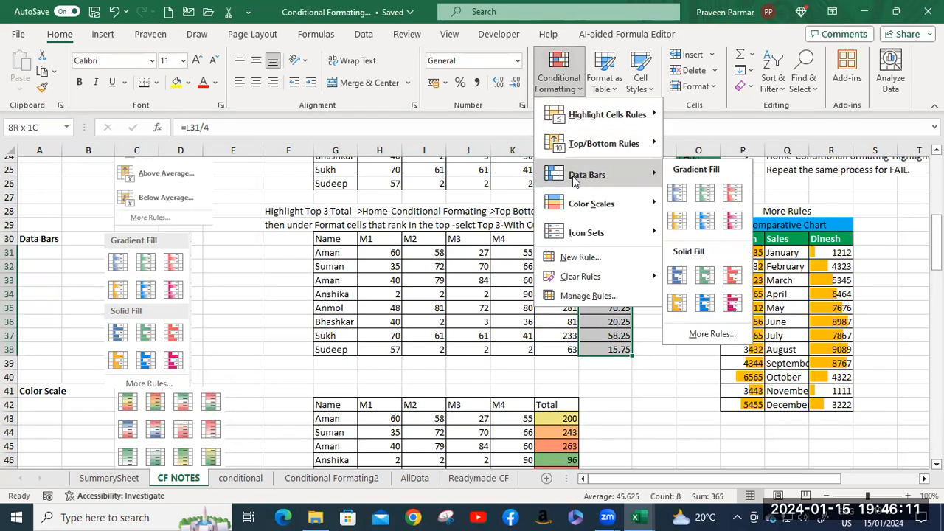
click(679, 193)
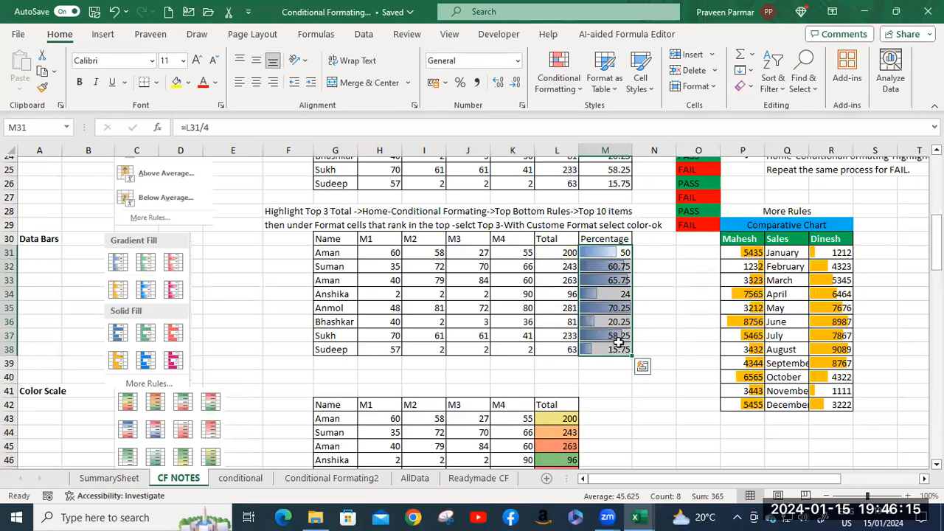
Add a custom solid fill data bar rule to the Percentage values in M31:M38 with the bar direction set to Right-to-Left.
click(579, 89)
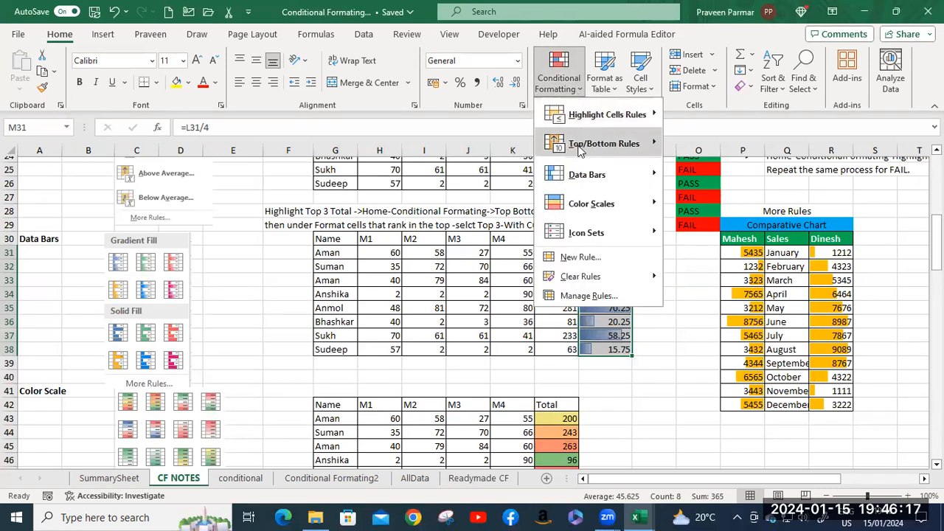
mouse_move(583, 175)
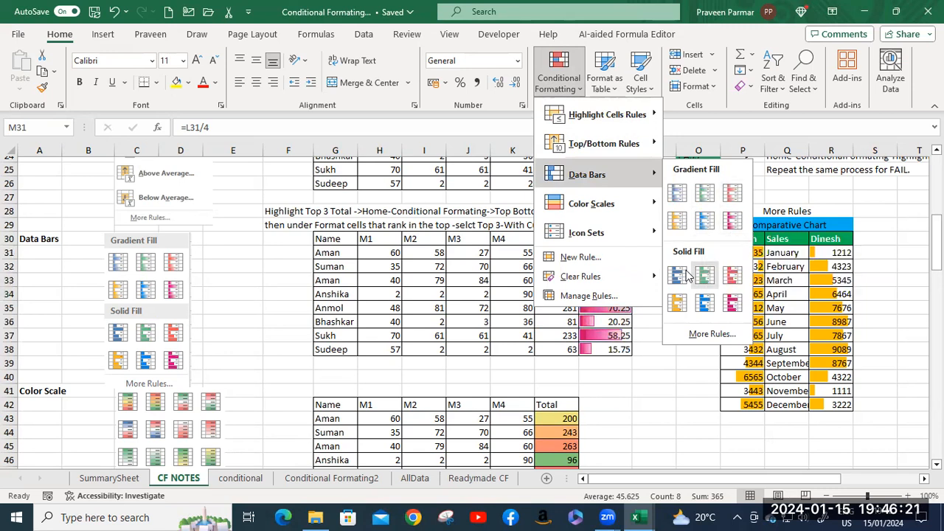
click(713, 333)
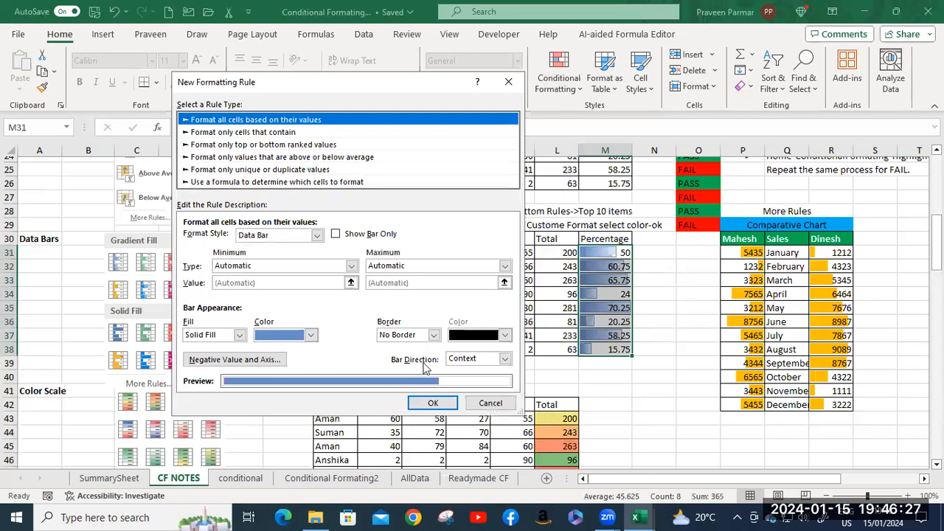
click(504, 359)
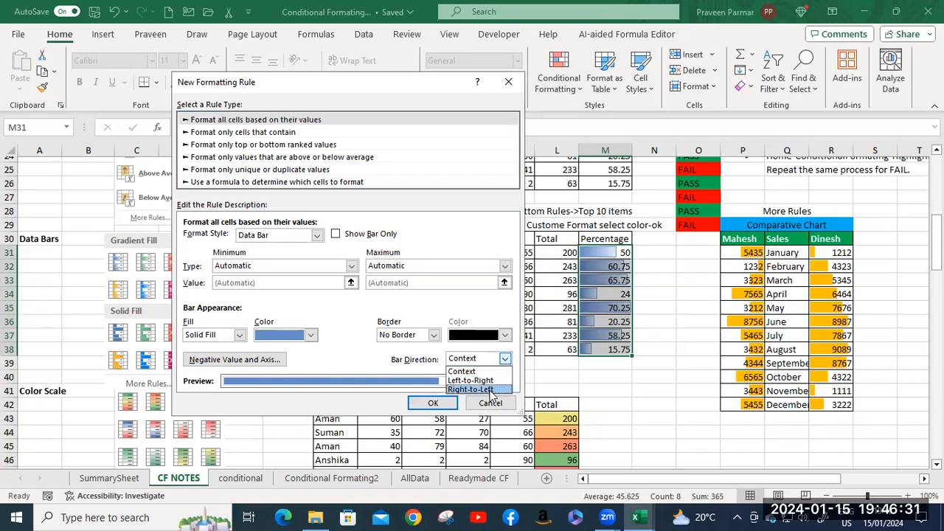
click(487, 389)
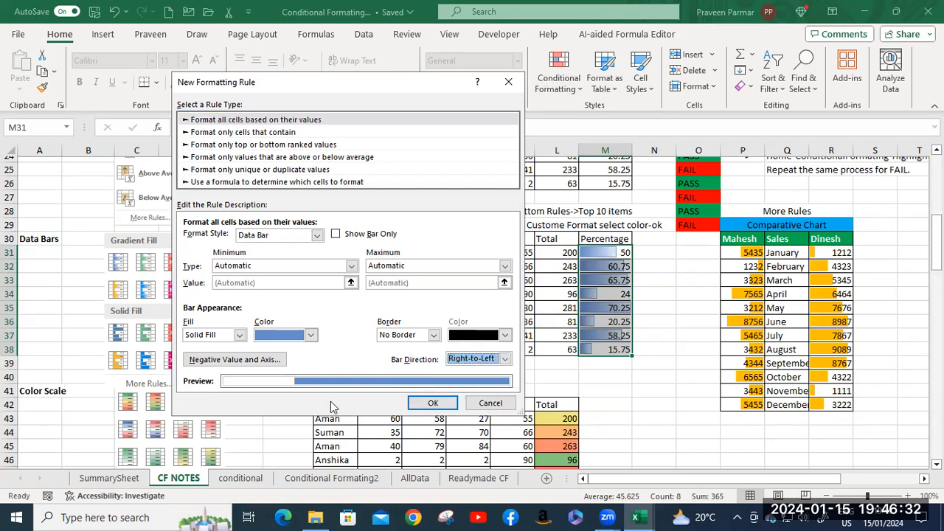
click(434, 405)
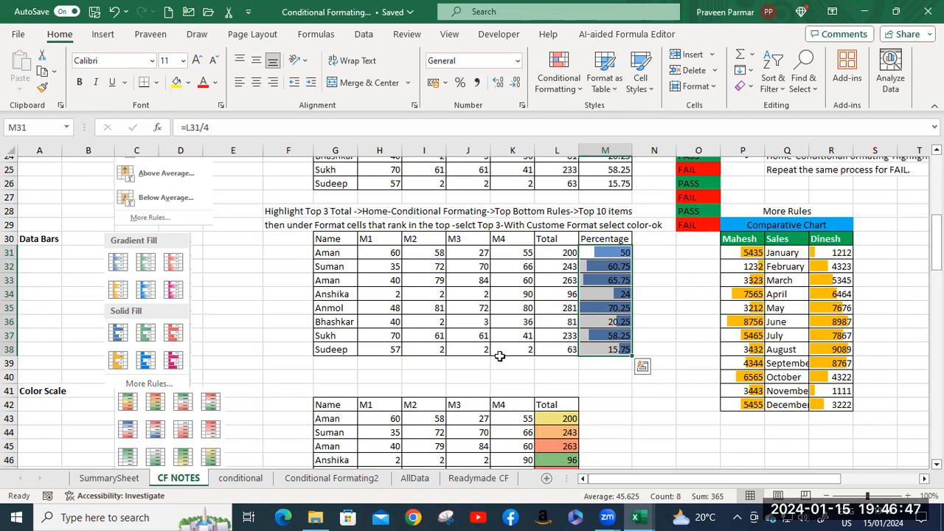
Clear the conditional formatting rules from the Color Scale marks table in G42:L50.
scroll(496, 289, down, 3)
scroll(496, 289, down, 1)
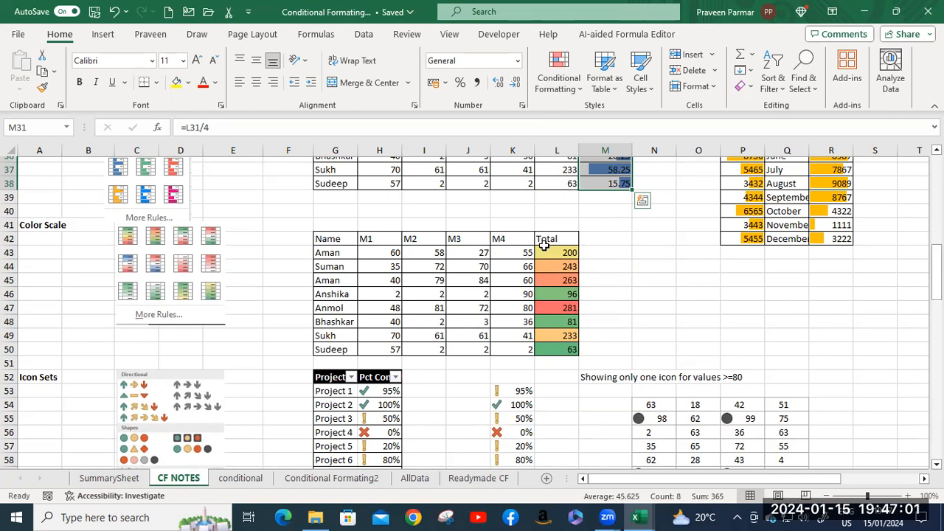
click(546, 254)
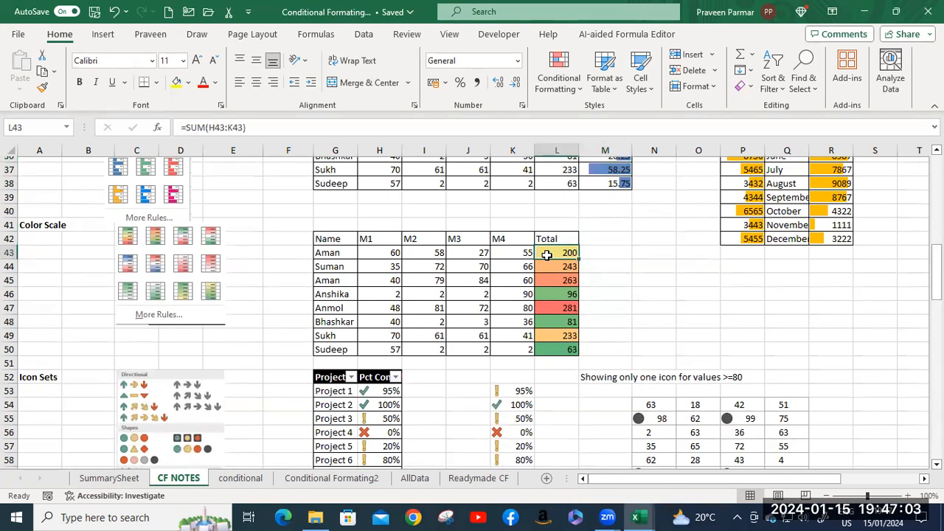
click(332, 236)
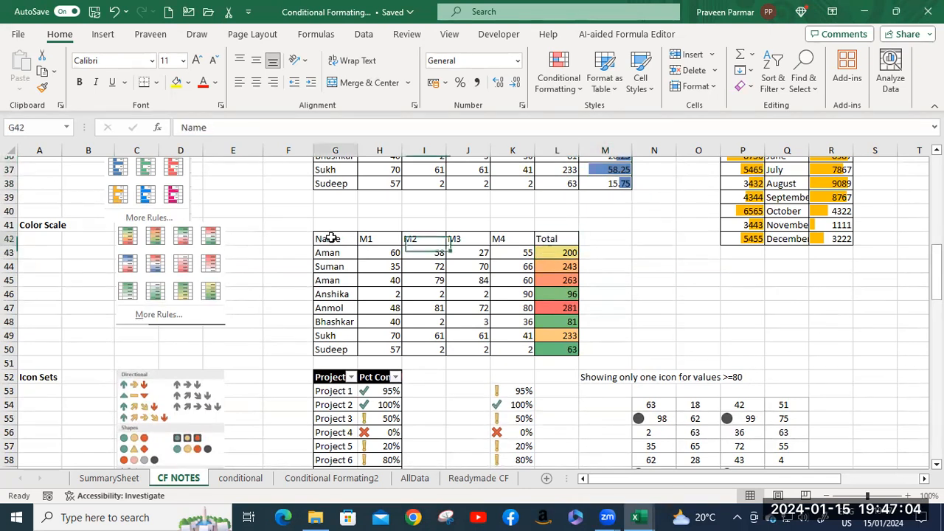
shift+click(570, 347)
click(559, 74)
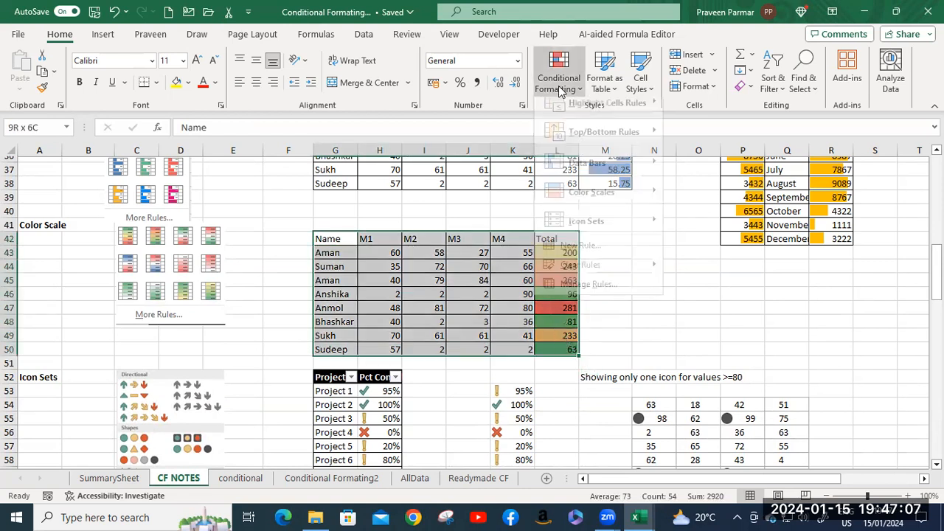
mouse_move(590, 276)
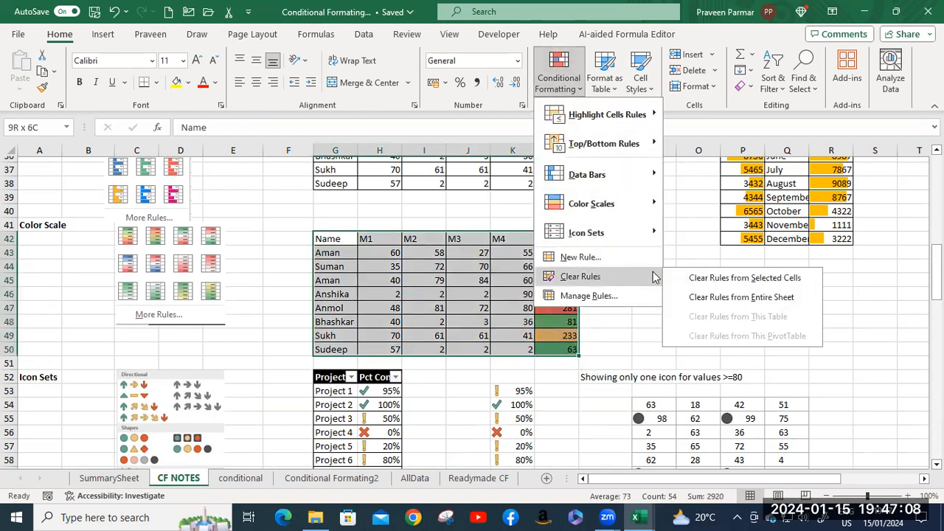
click(719, 277)
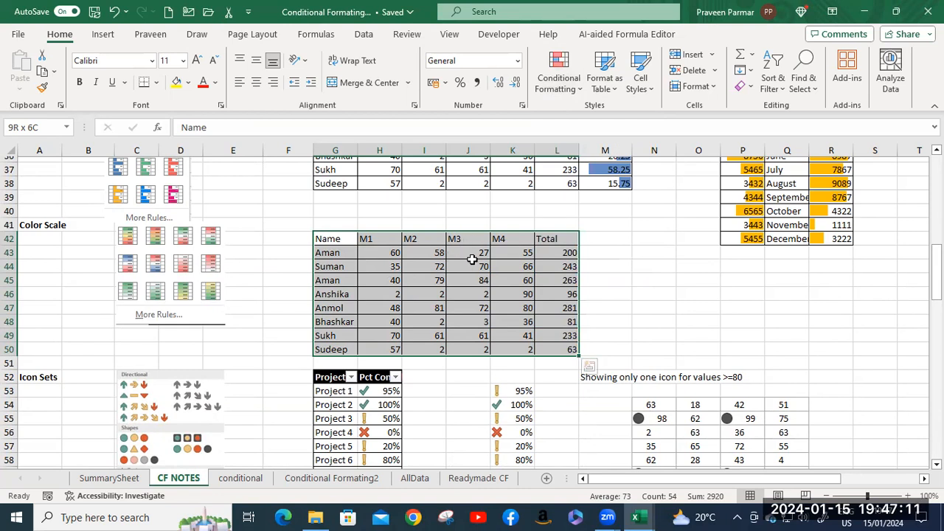
Apply the Green - Yellow - Red Color Scale to the Total values in L43:L50.
click(554, 252)
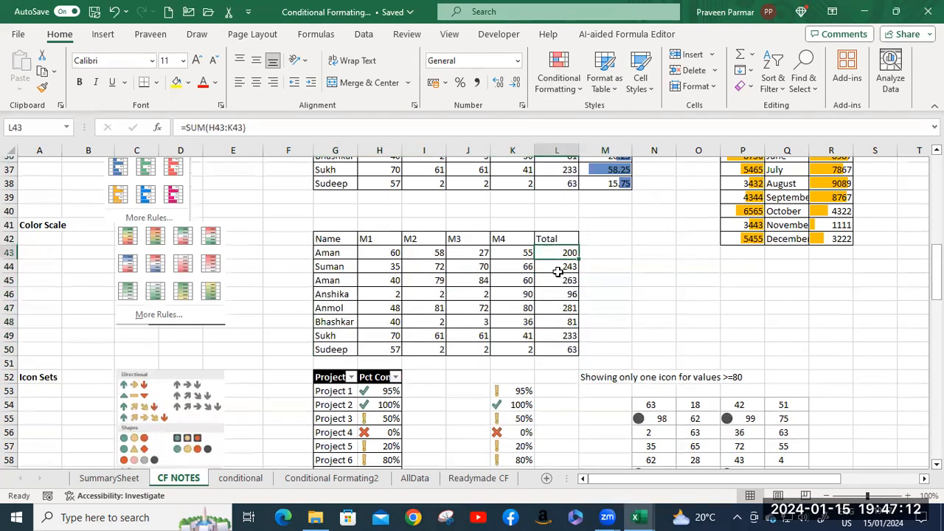
shift+click(568, 349)
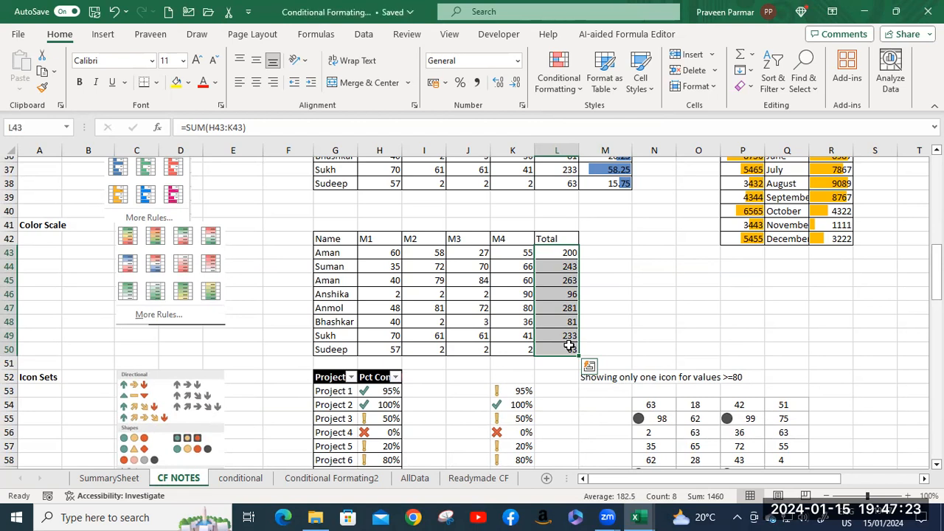
click(559, 78)
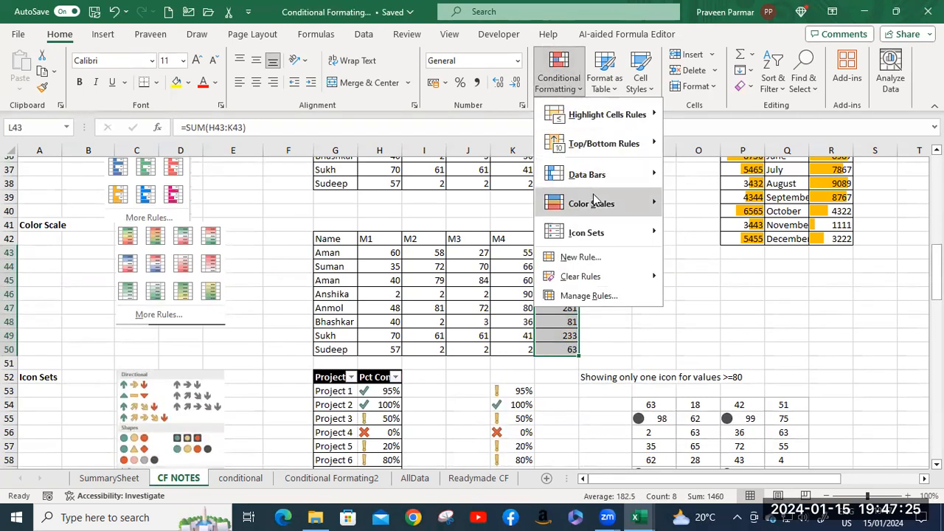
mouse_move(598, 207)
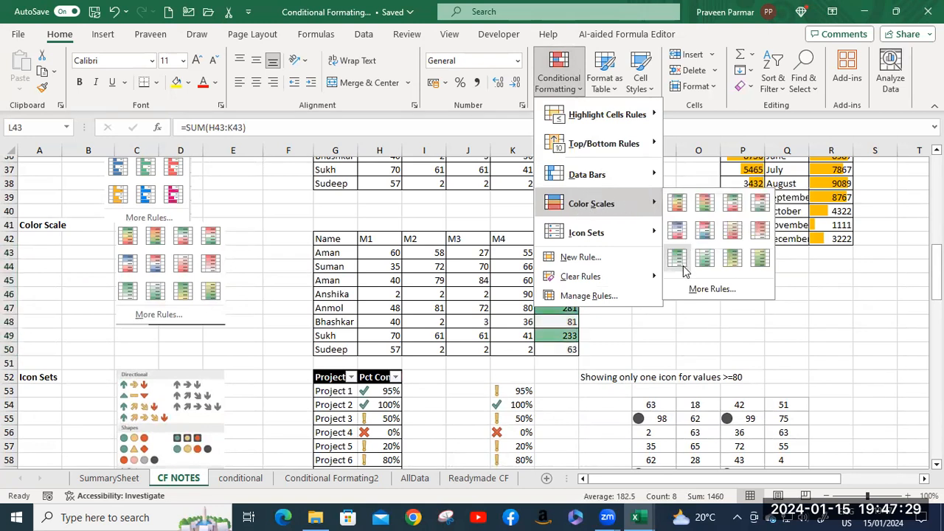
click(679, 205)
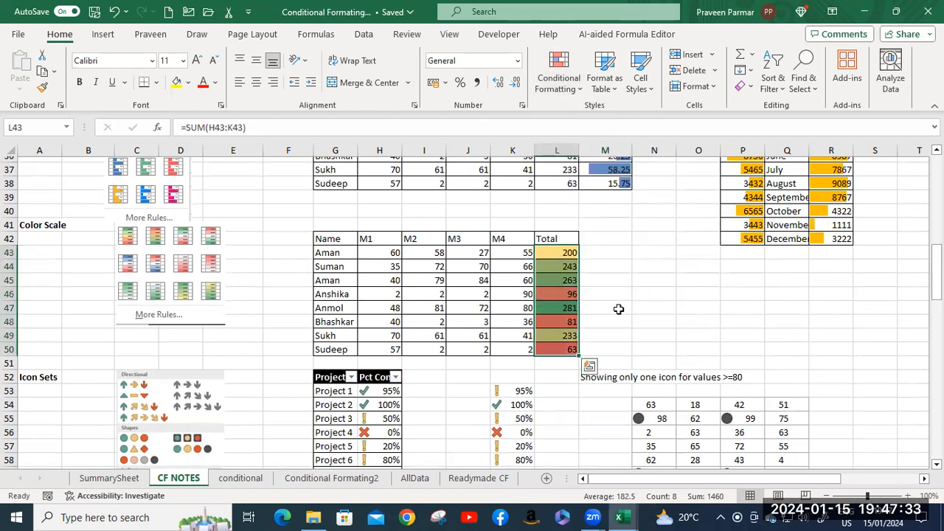
Try the 3-Color Scale and 2-Color Scale format styles in a custom color scale rule for cell L43, then discard the rule.
click(564, 253)
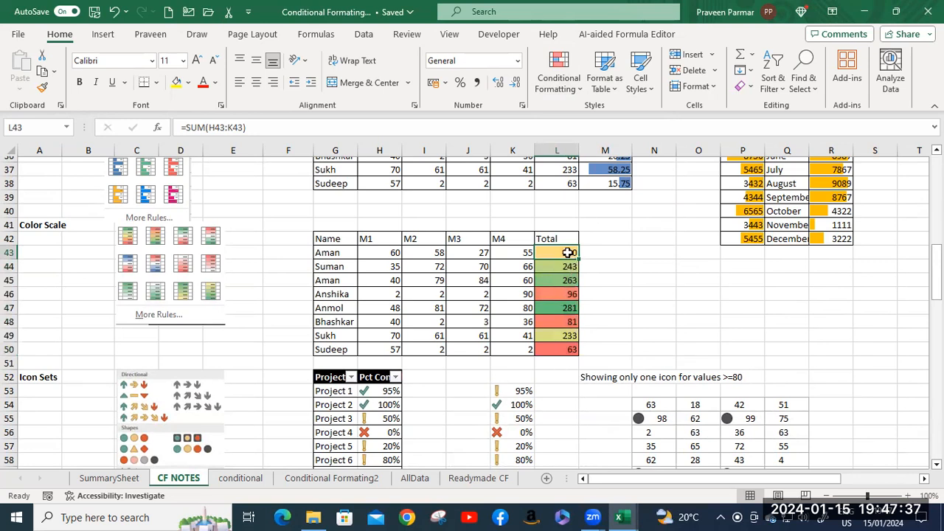
click(554, 82)
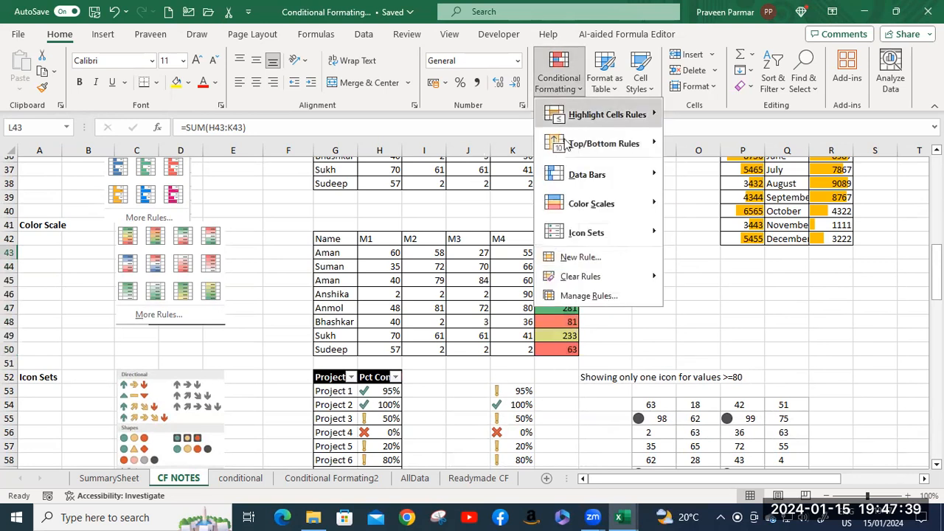
mouse_move(587, 211)
click(704, 288)
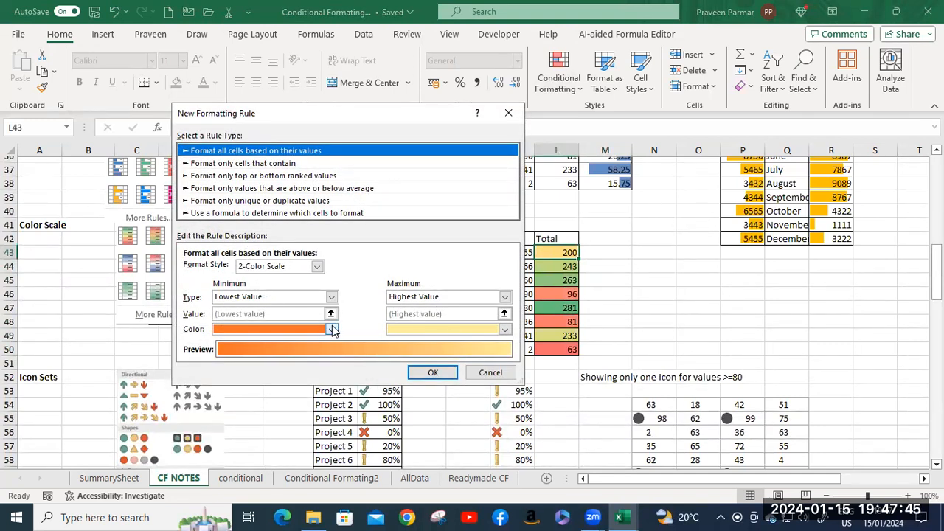
click(317, 266)
click(307, 289)
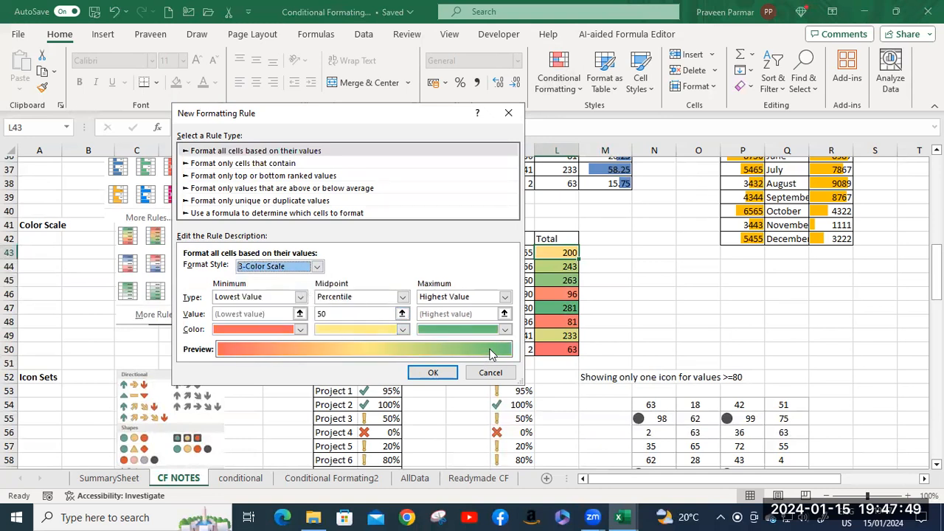
click(316, 267)
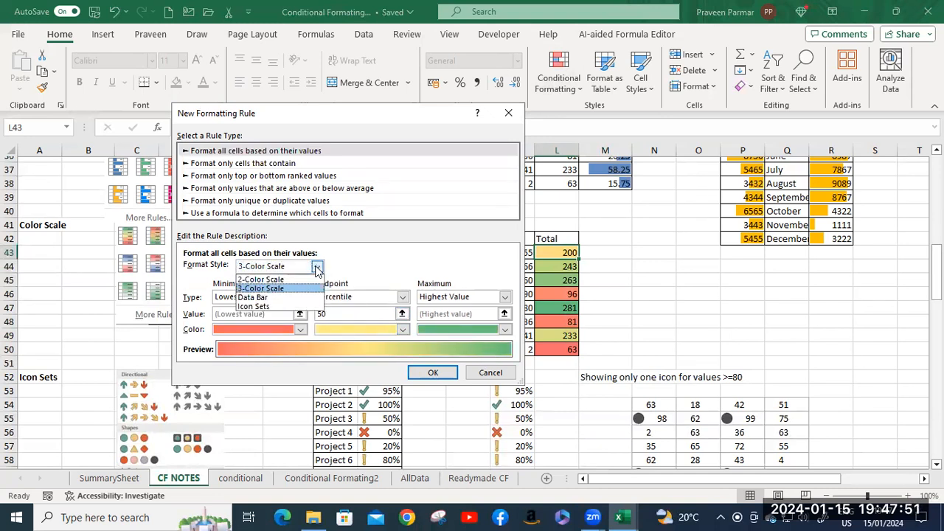
click(261, 280)
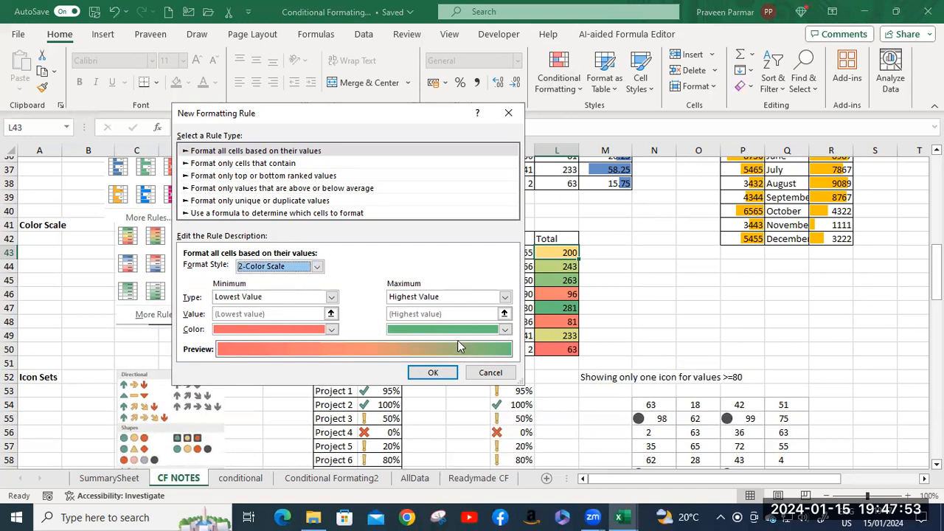
click(490, 372)
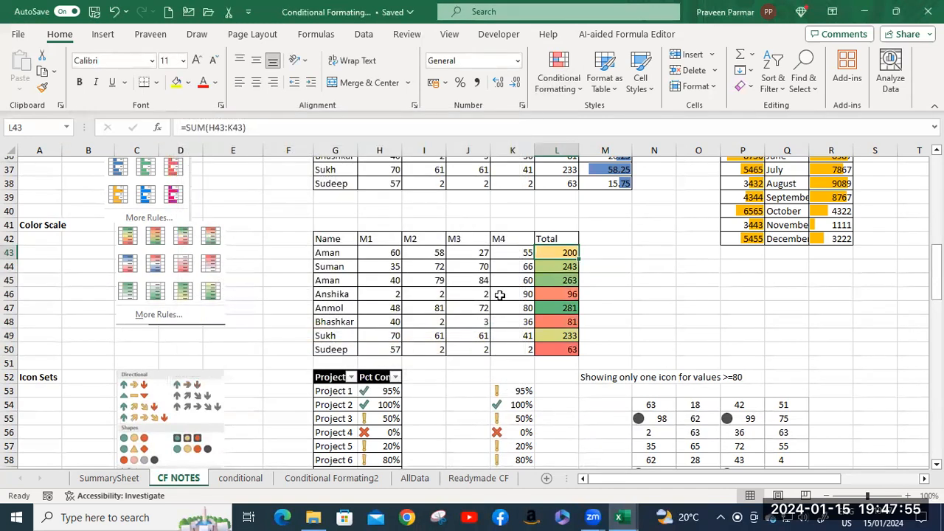
Clear the conditional formatting rules from the project completion percentages in H53:H62.
scroll(496, 267, down, 3)
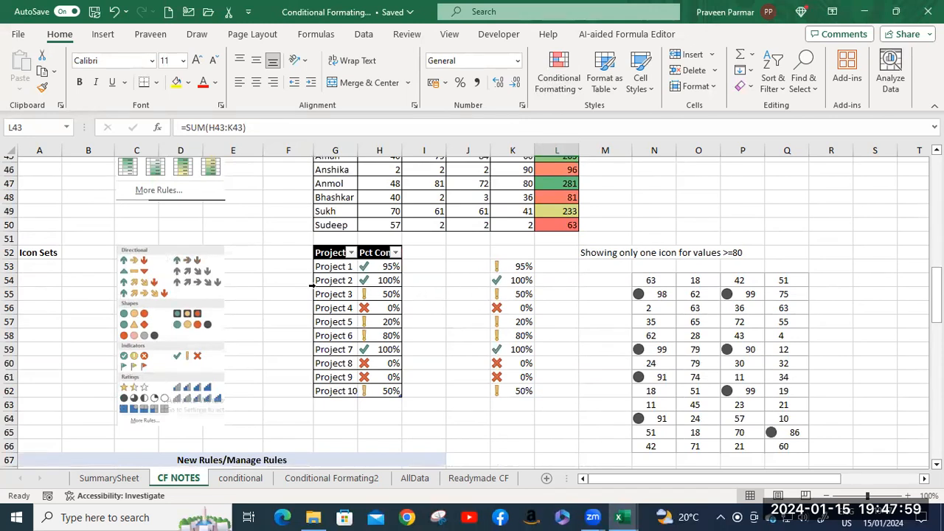
click(378, 267)
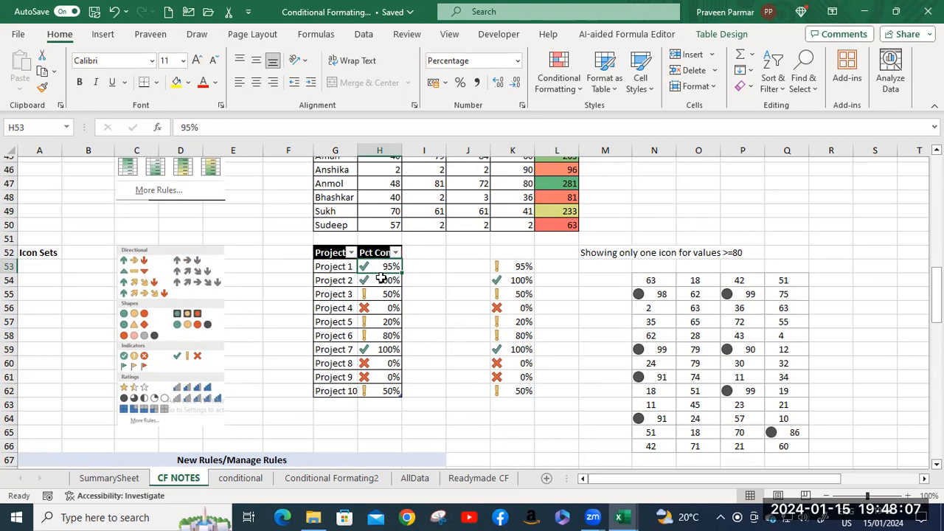
click(523, 267)
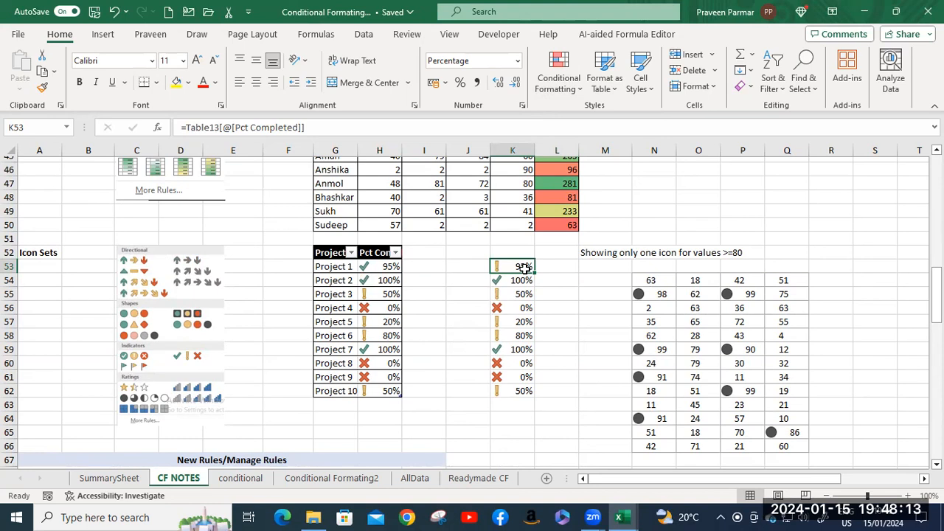
click(384, 266)
drag(384, 266, 391, 391)
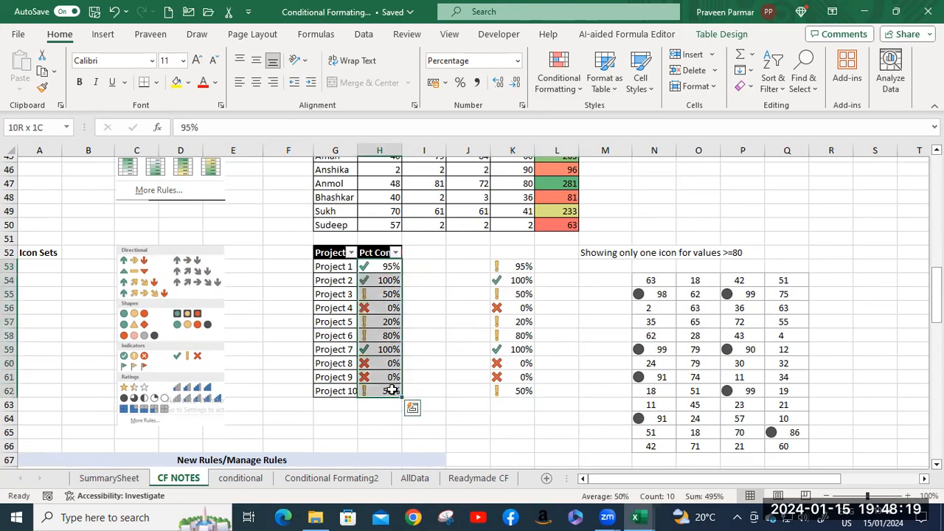
click(559, 76)
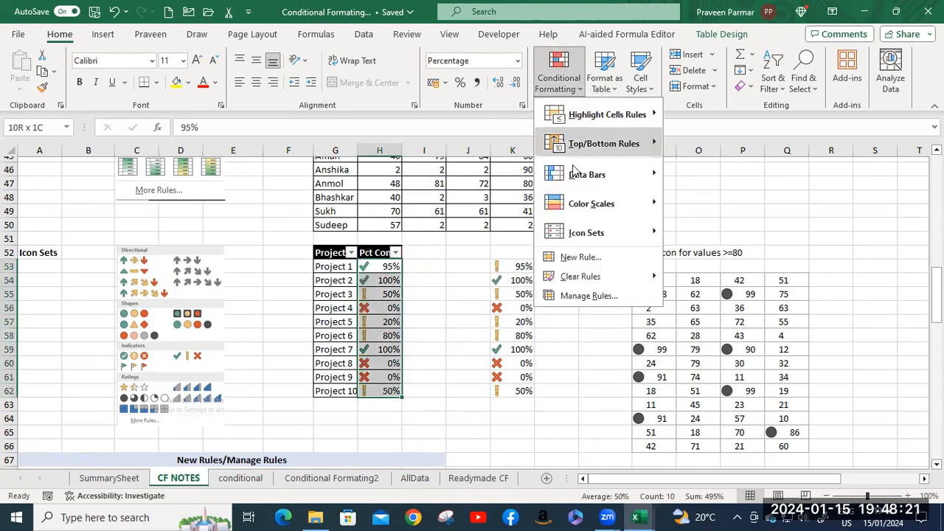
mouse_move(612, 277)
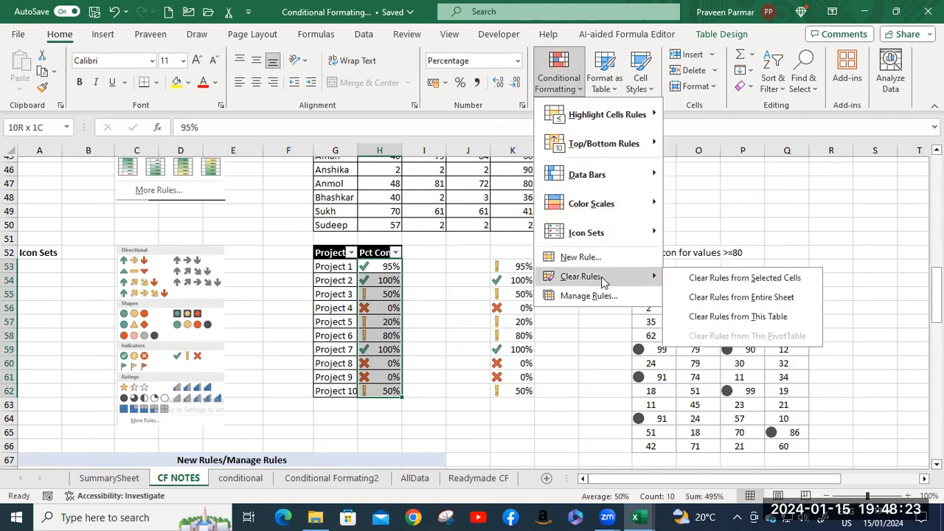
click(736, 280)
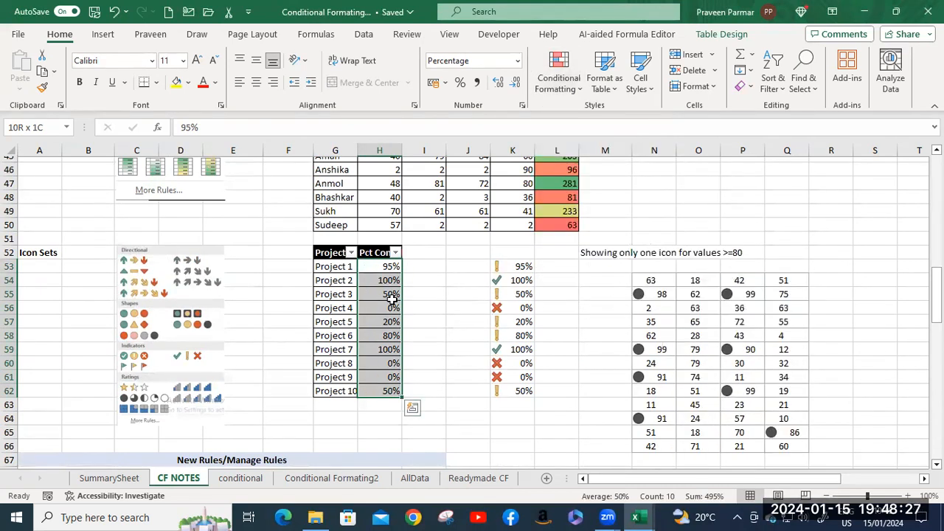
Apply the 3 Symbols (Uncircled) icon set to the project completion percentages in H53:H62.
click(376, 270)
shift+click(394, 389)
click(559, 83)
mouse_move(586, 233)
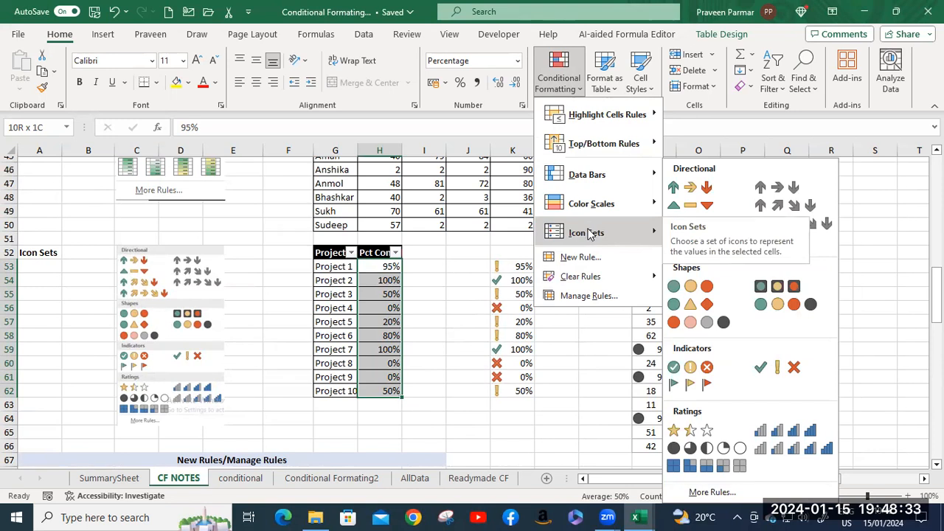
click(784, 374)
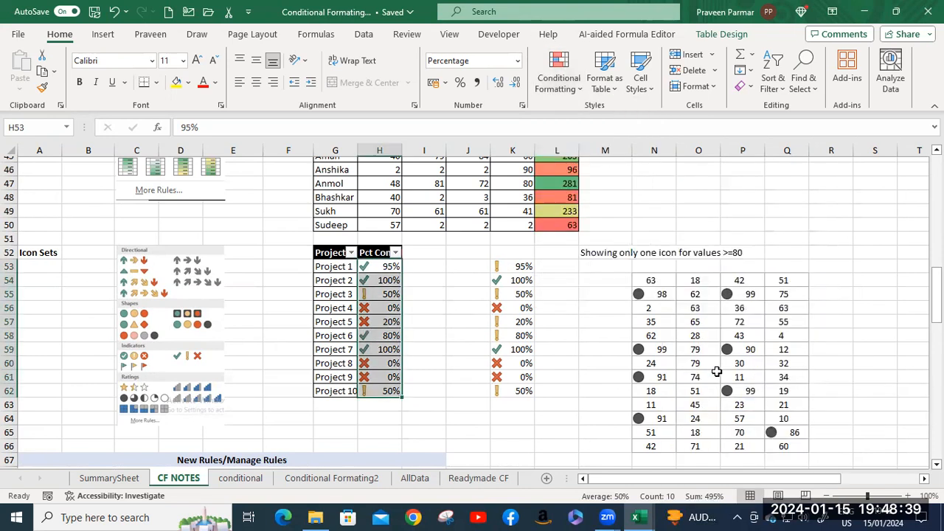
Examine the icons assigned to the individual completion percentages from Project 1 to Project 9.
click(379, 267)
click(380, 283)
click(387, 294)
click(384, 309)
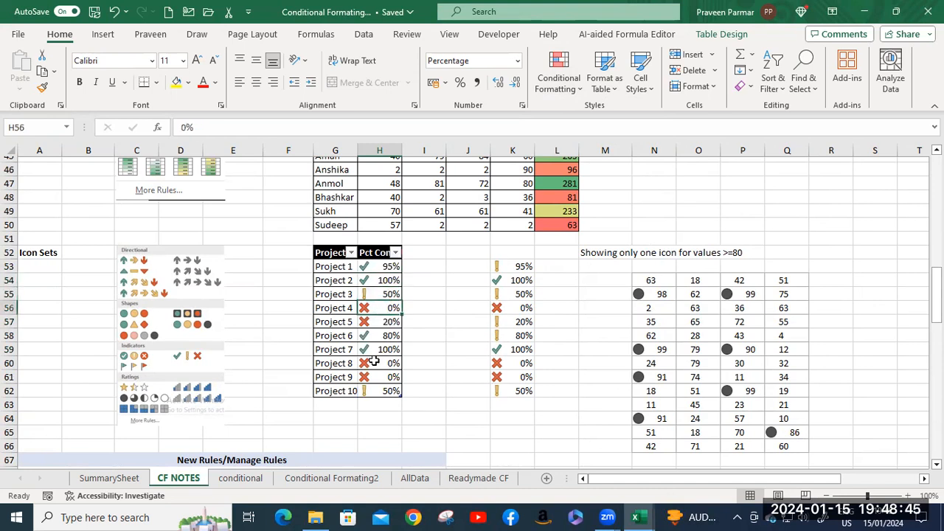
click(382, 322)
click(380, 350)
click(381, 363)
click(382, 377)
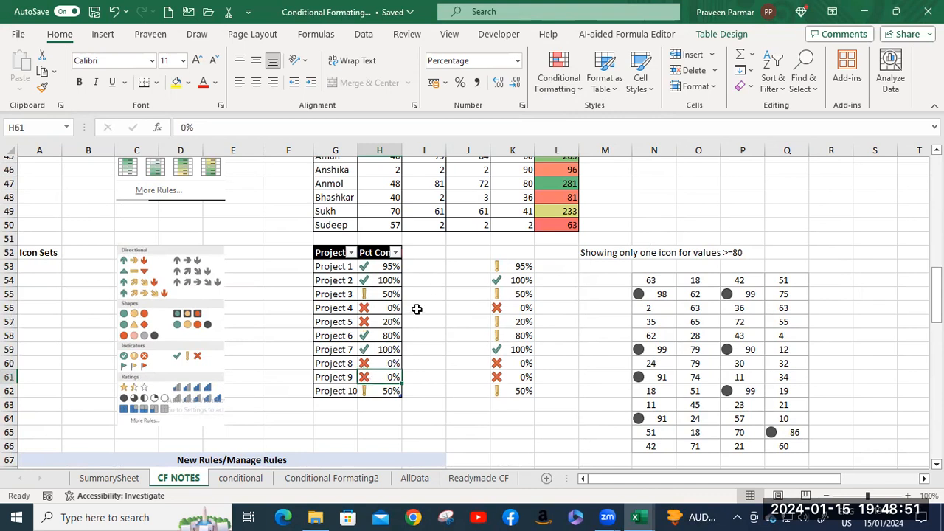
Look through the New Rules/Manage Rules examples in the notes and the product and country example on the conditional sheet.
scroll(417, 309, down, 5)
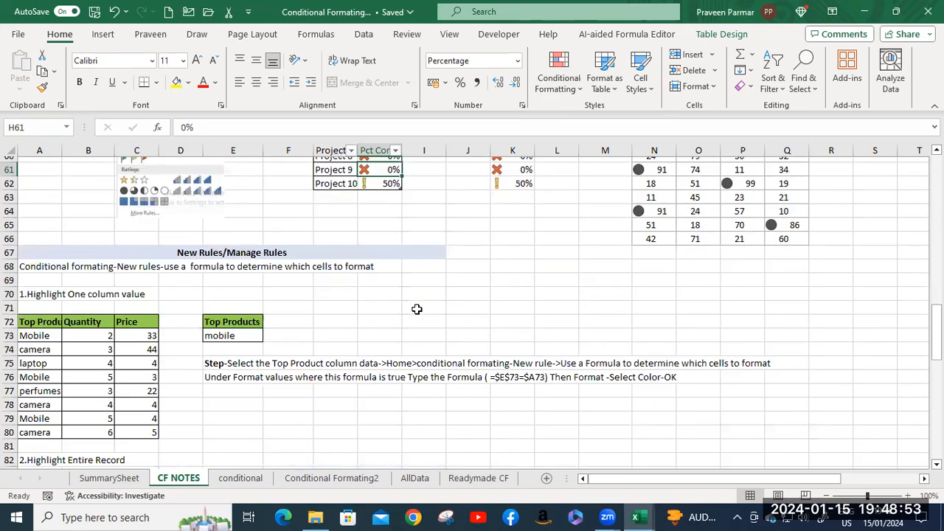
scroll(417, 309, down, 3)
scroll(415, 309, up, 1)
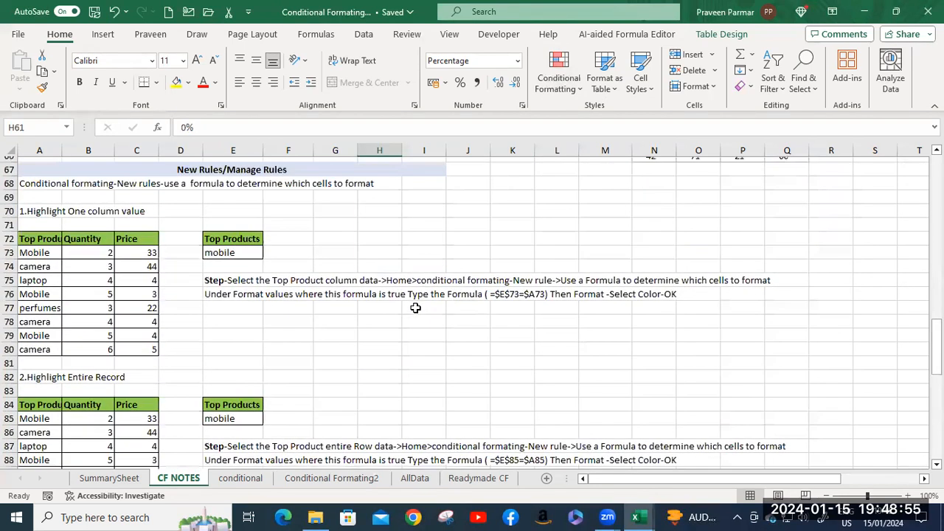
scroll(415, 308, down, 9)
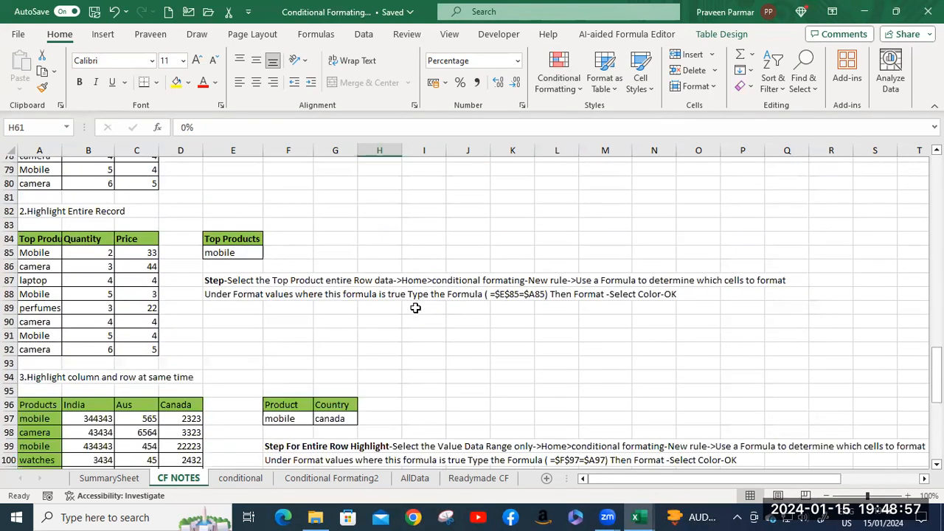
scroll(416, 308, down, 6)
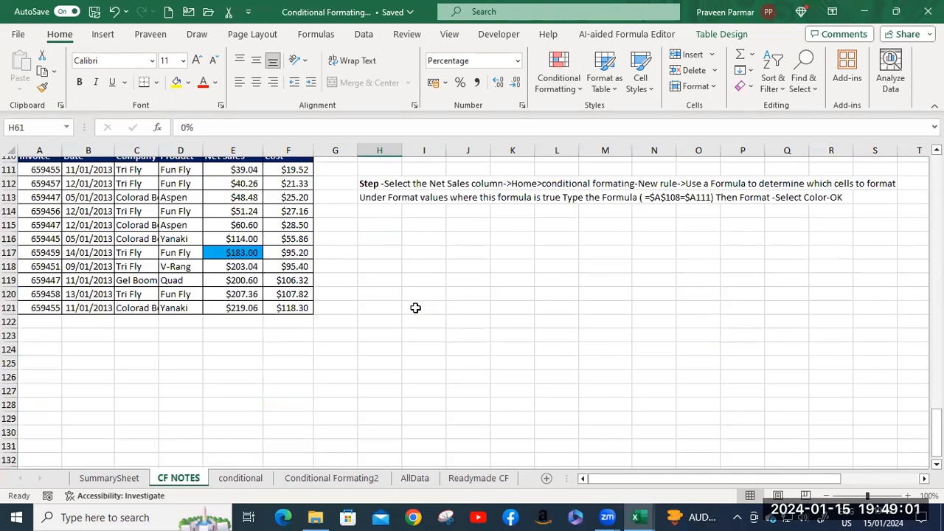
click(243, 479)
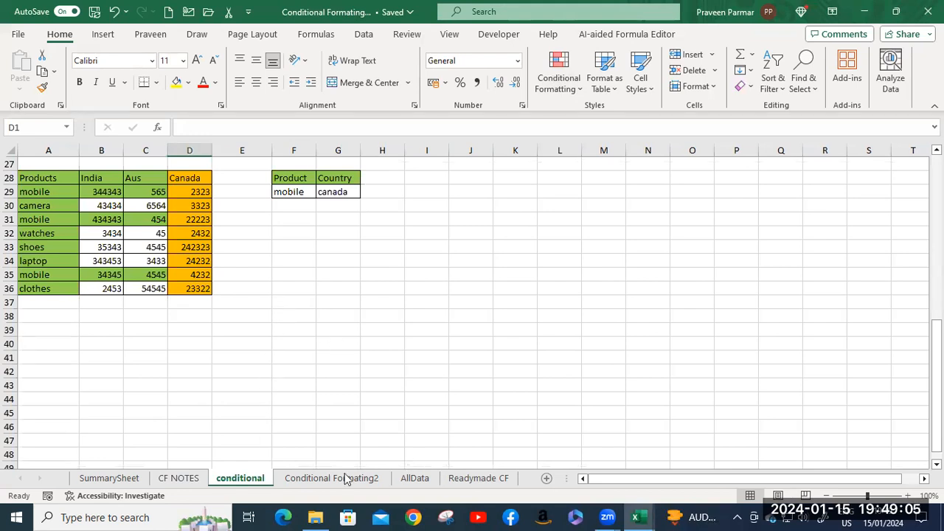
click(343, 385)
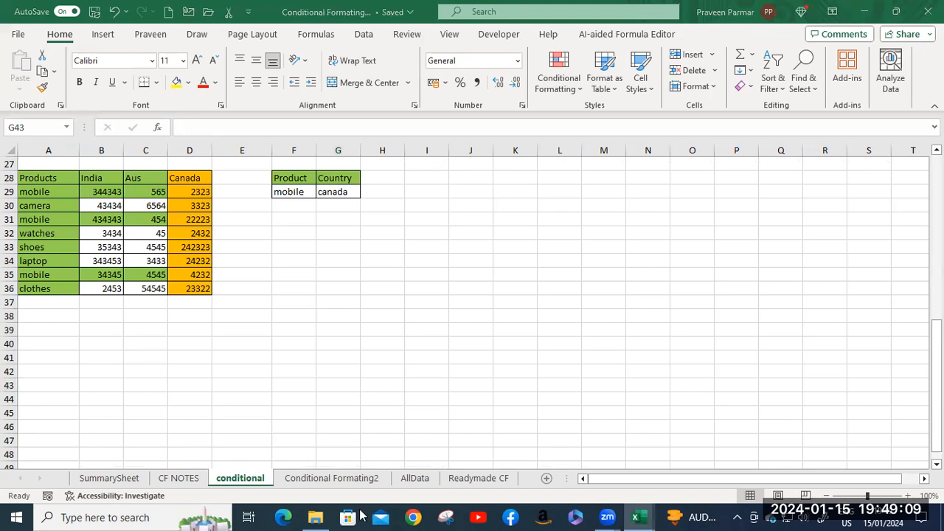
Recalculate the Conditional Formating2 sheet several times to change the colours of the HELLO and CYPHER dot lettering.
click(360, 478)
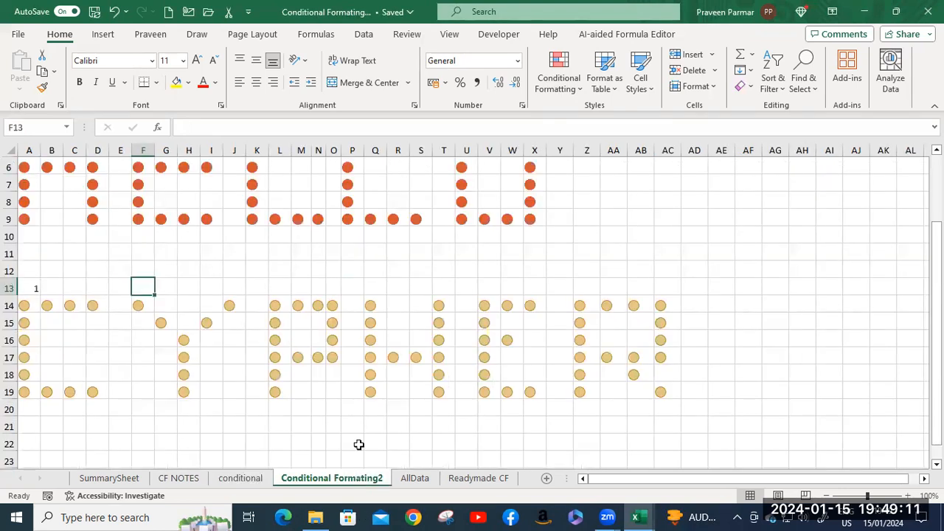
scroll(508, 261, up, 2)
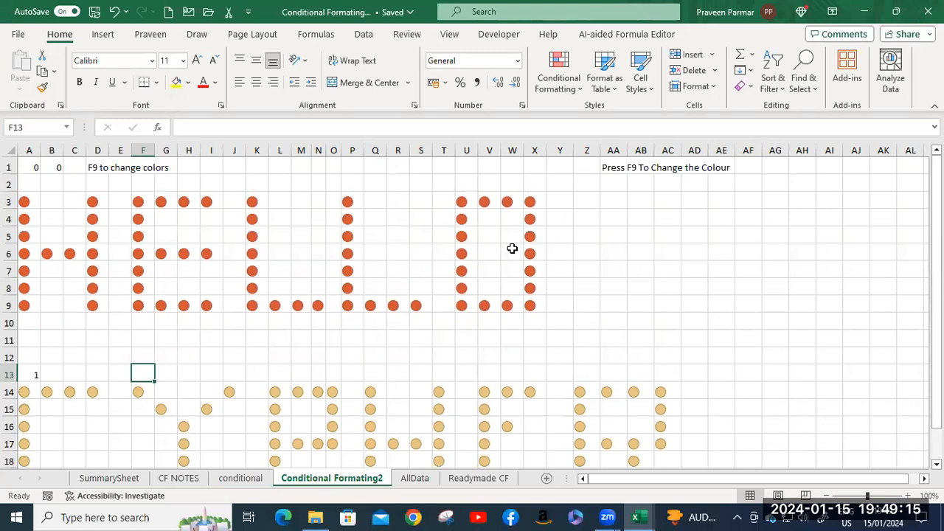
key(F9)
key(F9)
key(F9)
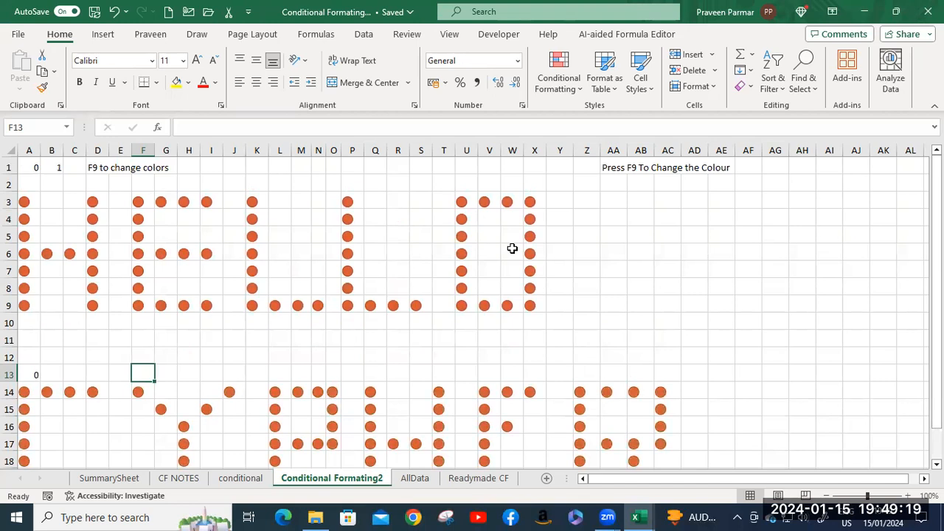
key(F9)
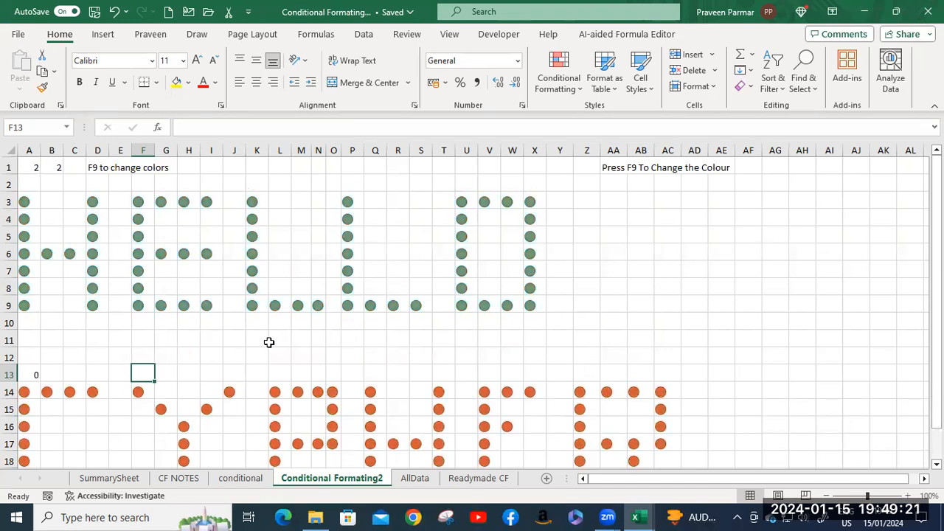
scroll(543, 287, down, 3)
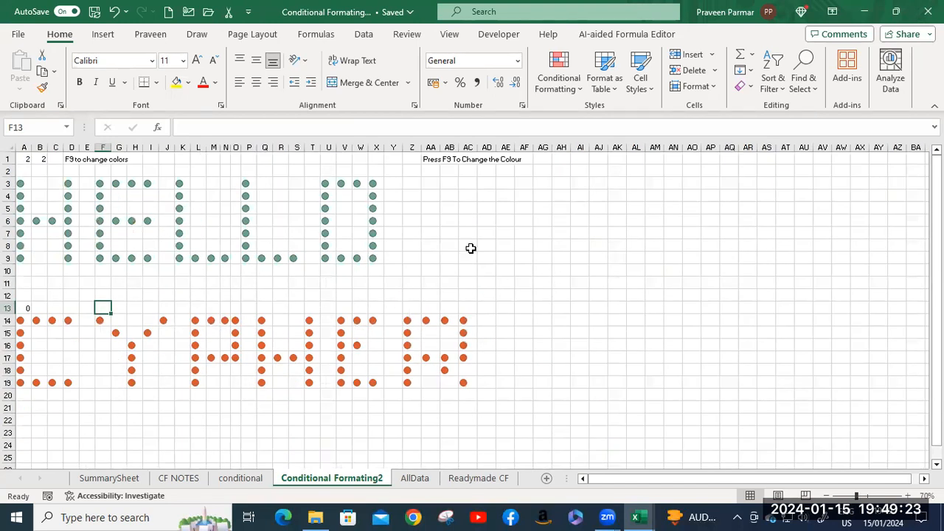
Examine the formula in cell A1 that drives the colour of the dot lettering.
click(24, 159)
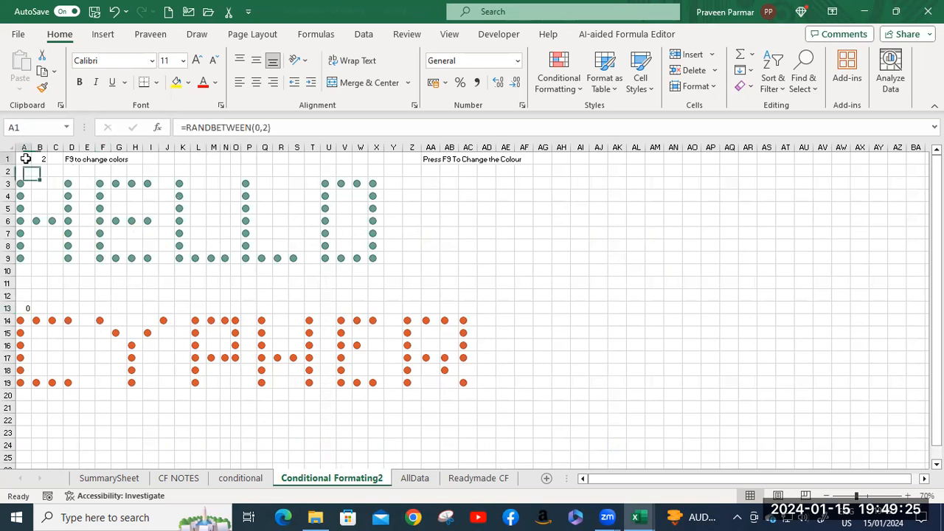
click(68, 158)
click(485, 260)
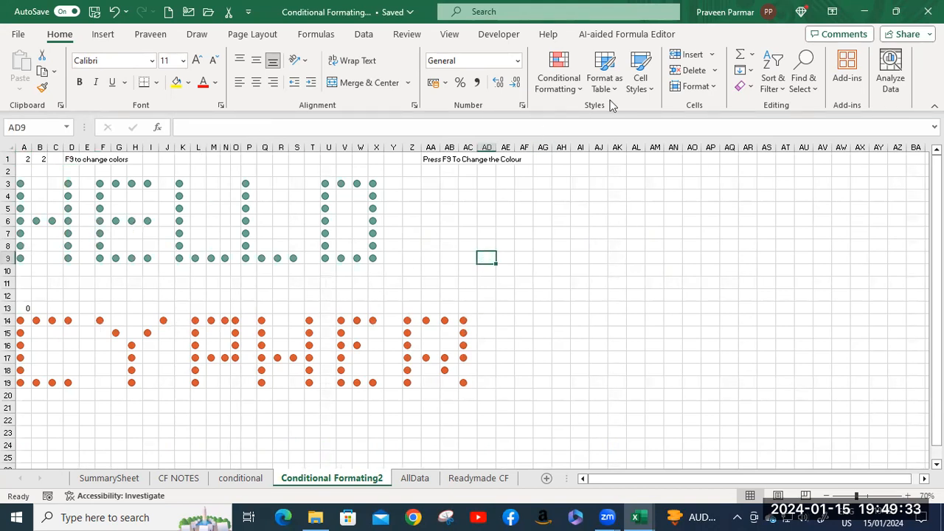
click(449, 233)
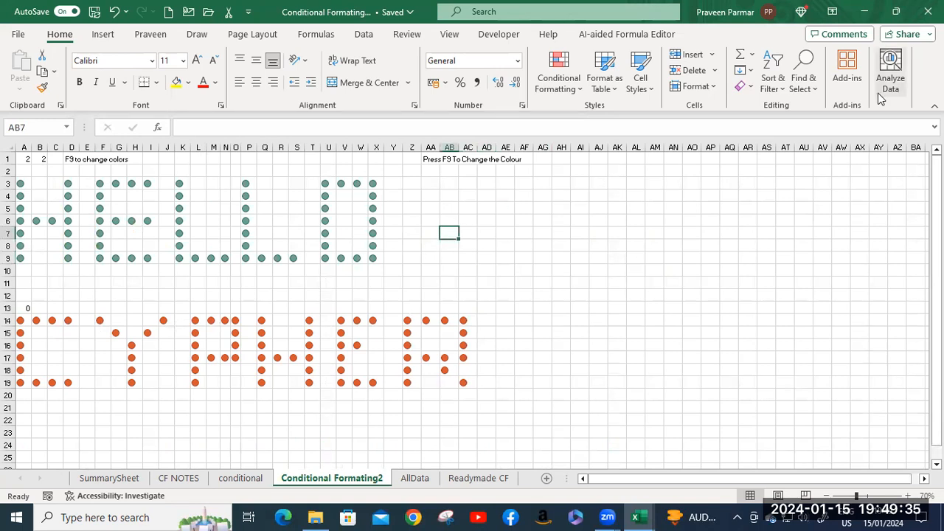
Keep recalculating the sheet to cycle both dot-lettered words through further random icon colours.
key(F9)
key(F9)
key(F9)
key(F9)
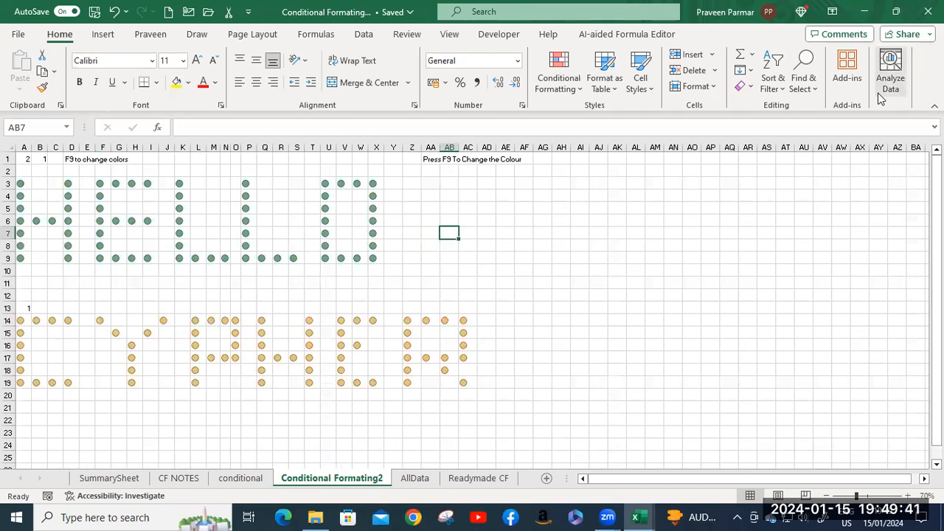
key(F9)
key(F9)
key(F9)
key(F9)
key(F9)
key(F9)
key(F9)
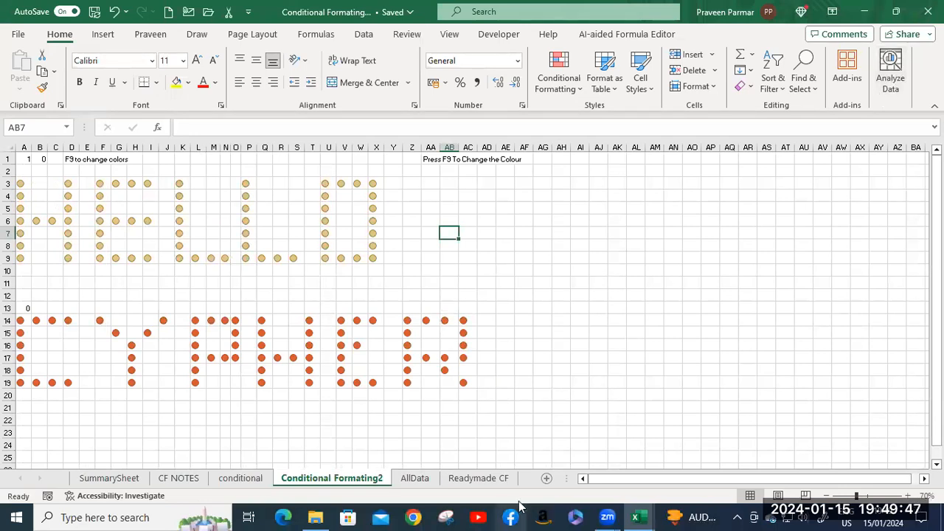
Look over the AllData sheet's quarterly total example and the lists on the Readymade CF sheet.
click(415, 479)
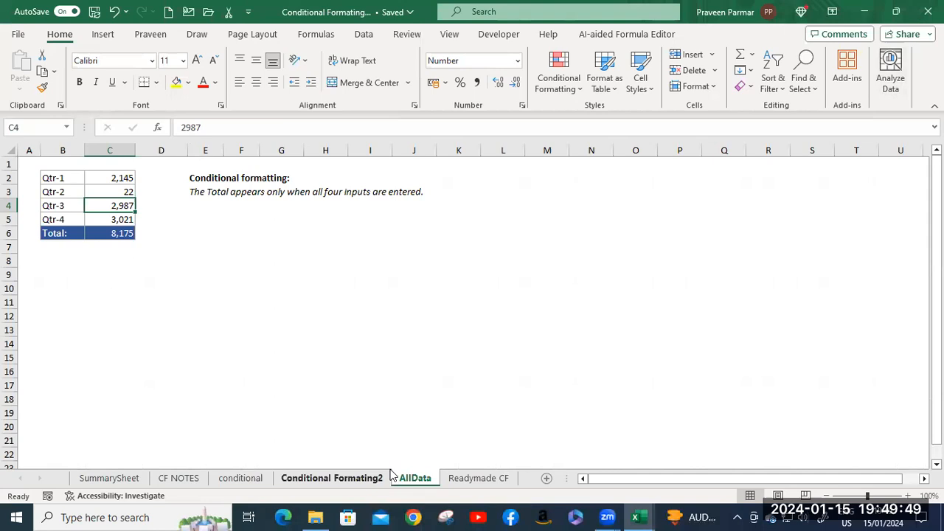
scroll(266, 324, down, 3)
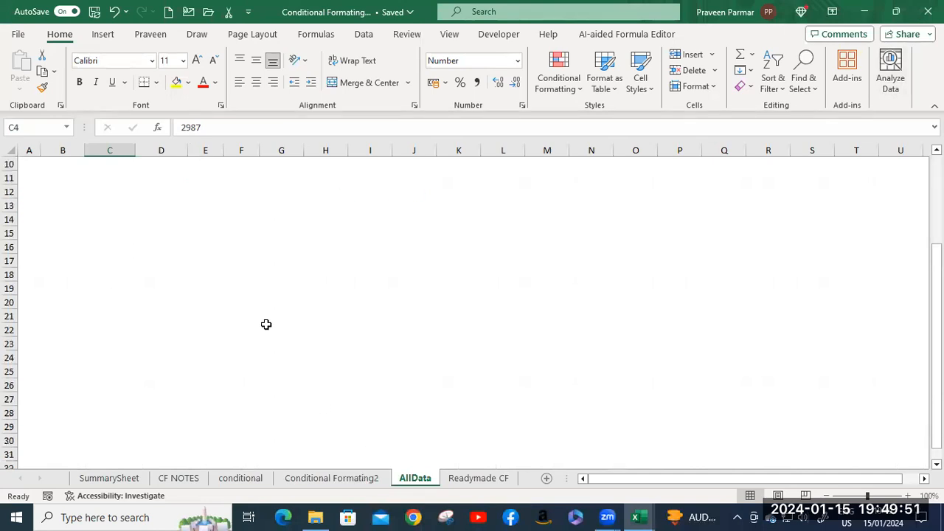
click(465, 479)
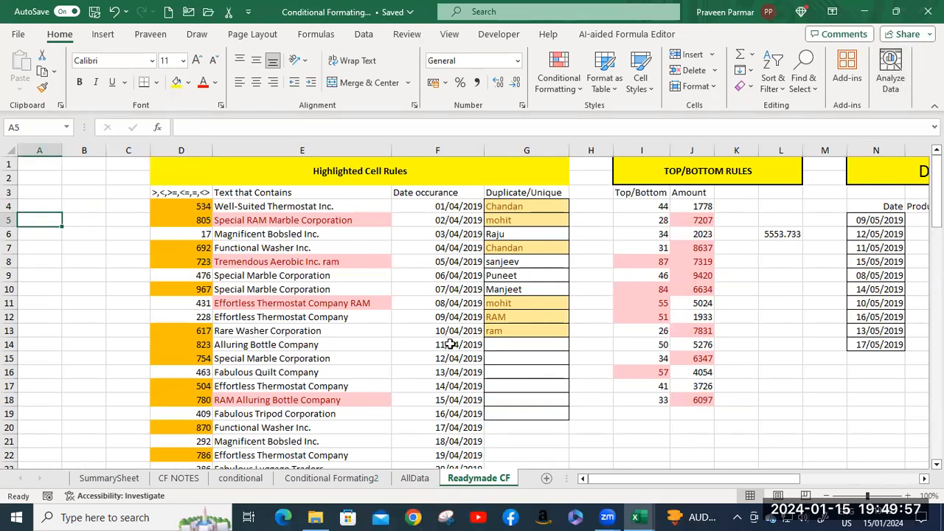
scroll(451, 343, down, 6)
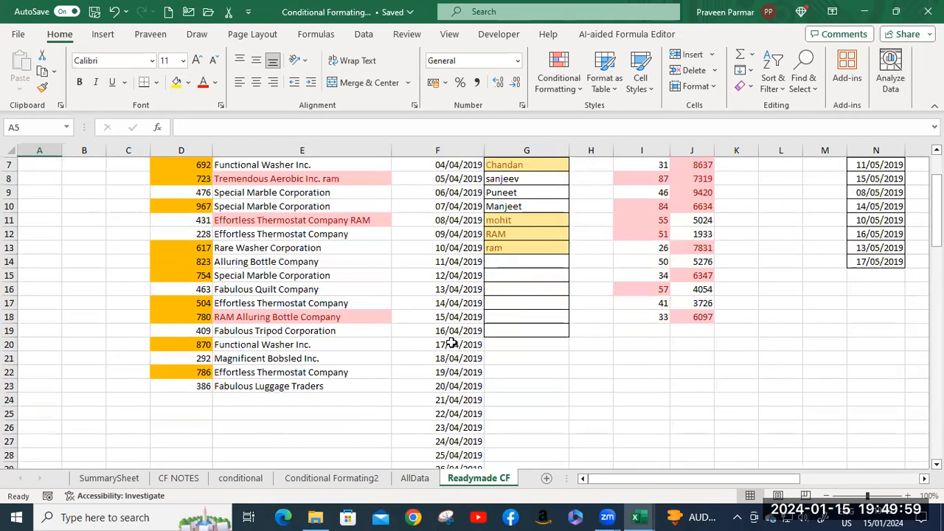
scroll(452, 343, down, 4)
scroll(451, 343, up, 10)
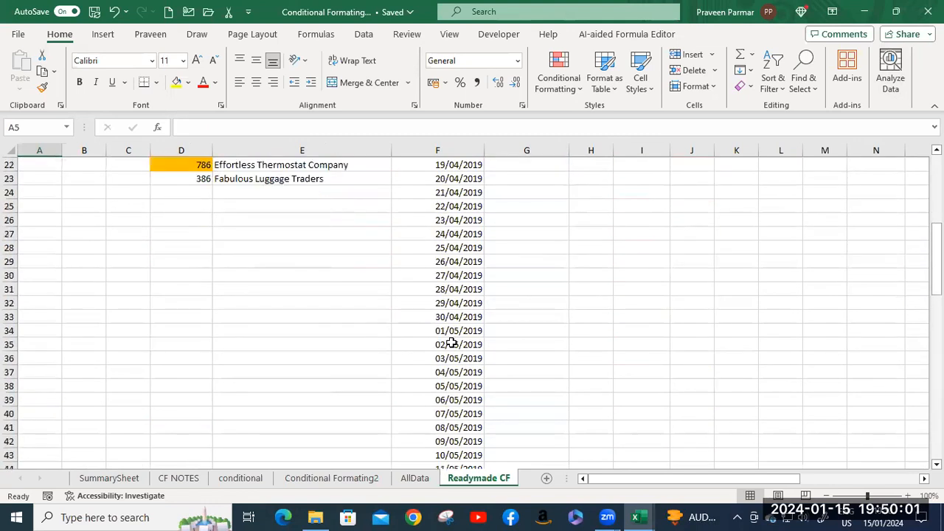
scroll(452, 343, up, 1)
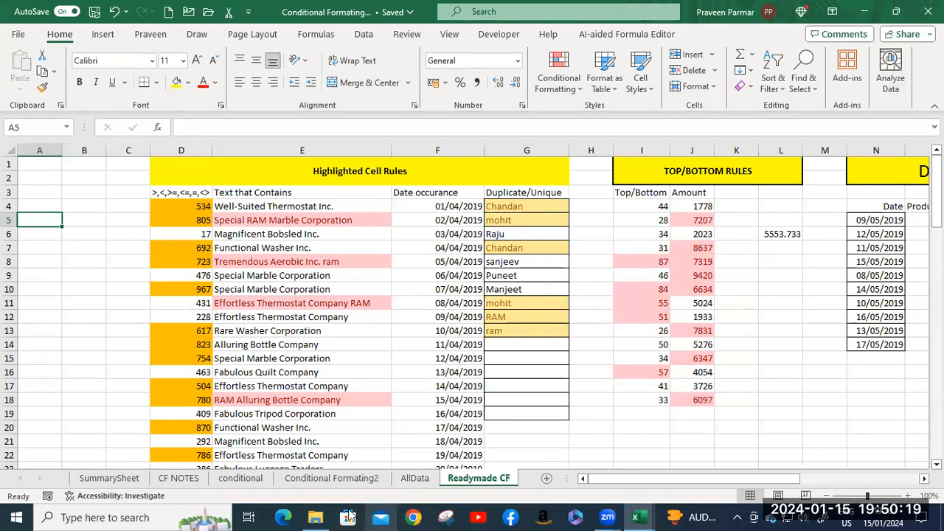
Switch to File Explorer and open the Module 2 - Basic Excel workbook from the Excel folder's Module 2 > 4. Basic Functions subfolder.
click(315, 517)
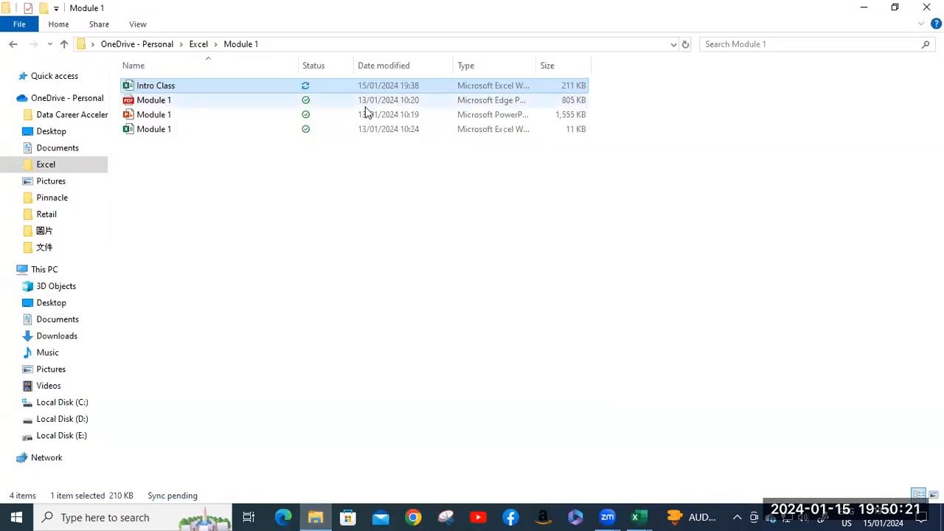
click(197, 45)
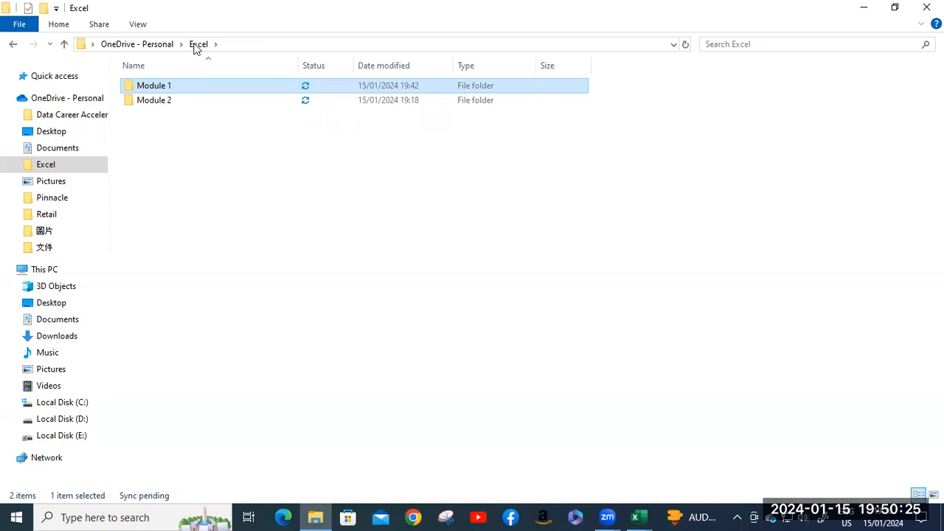
double_click(166, 101)
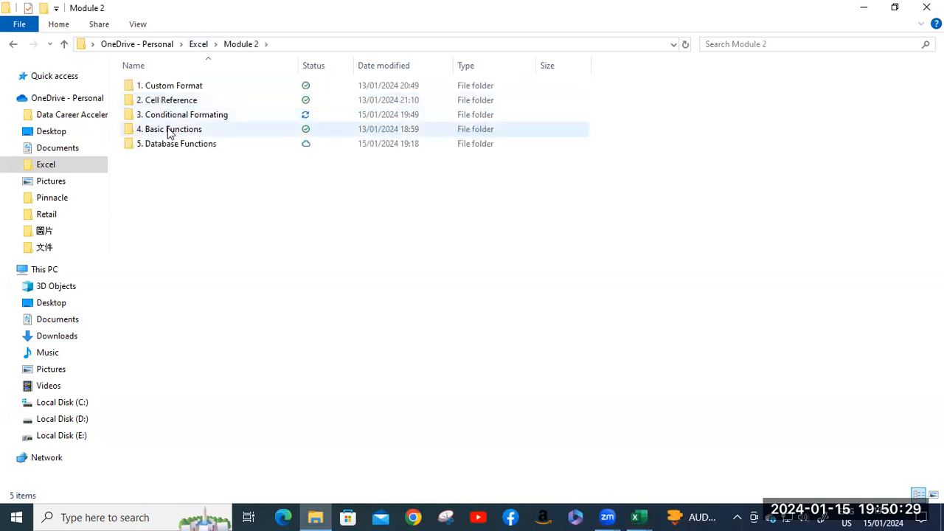
double_click(169, 130)
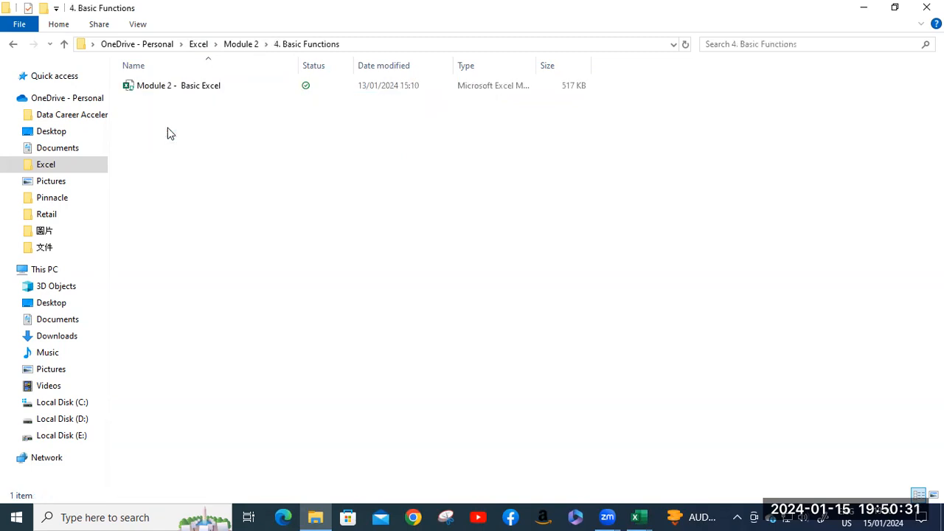
double_click(162, 87)
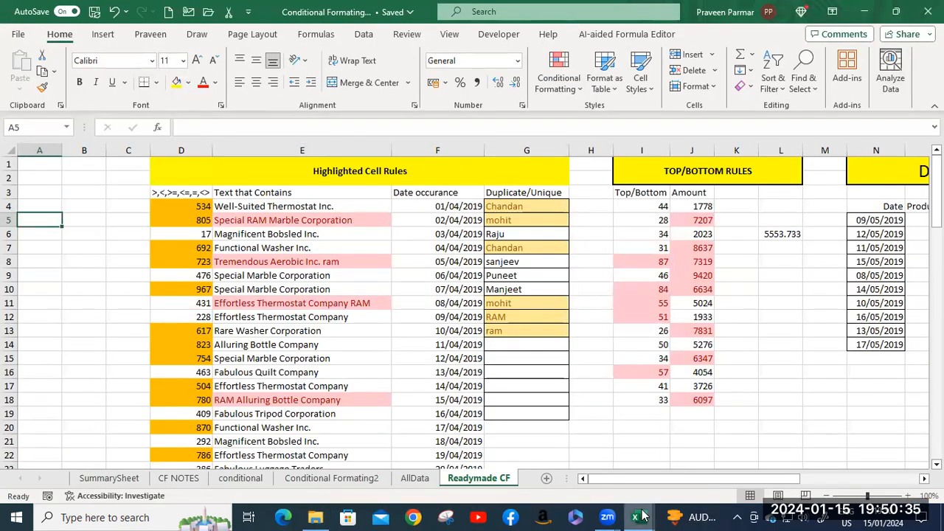
mouse_move(636, 516)
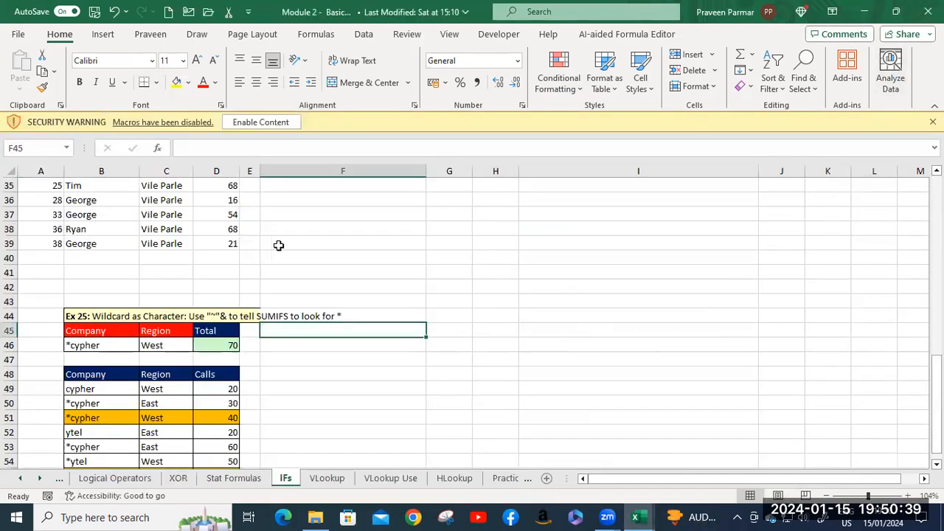
Enable the workbook's macros, make it a trusted document, and go to the Understanding References sheet.
click(260, 121)
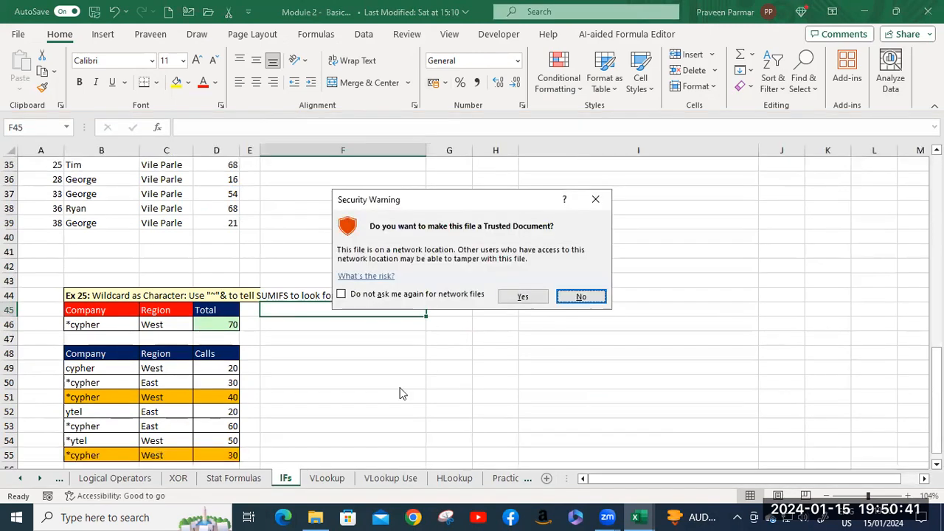
click(525, 297)
click(13, 480)
click(122, 478)
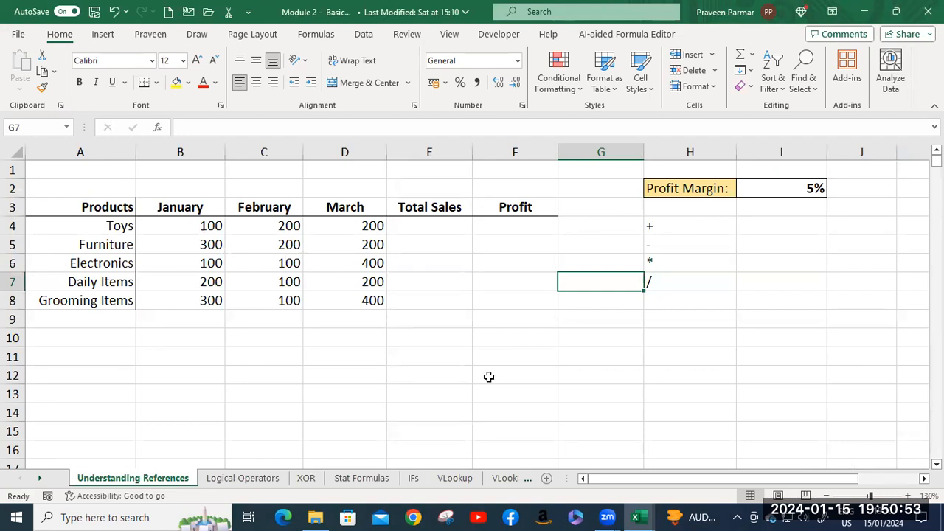
click(611, 515)
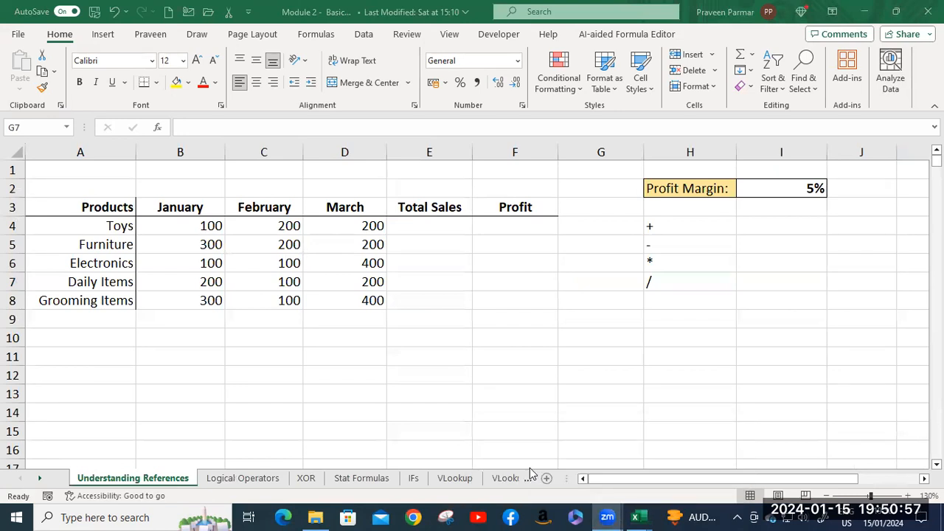
mouse_move(627, 506)
click(624, 281)
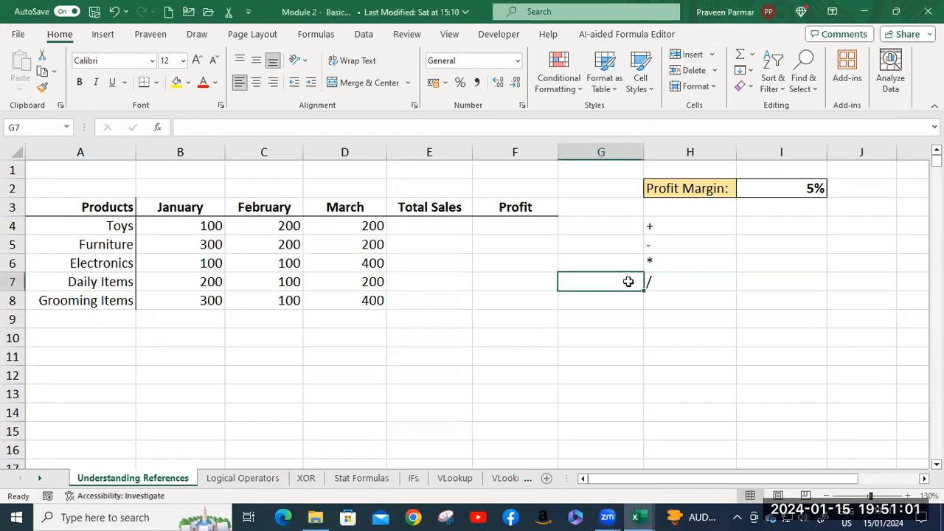
click(446, 27)
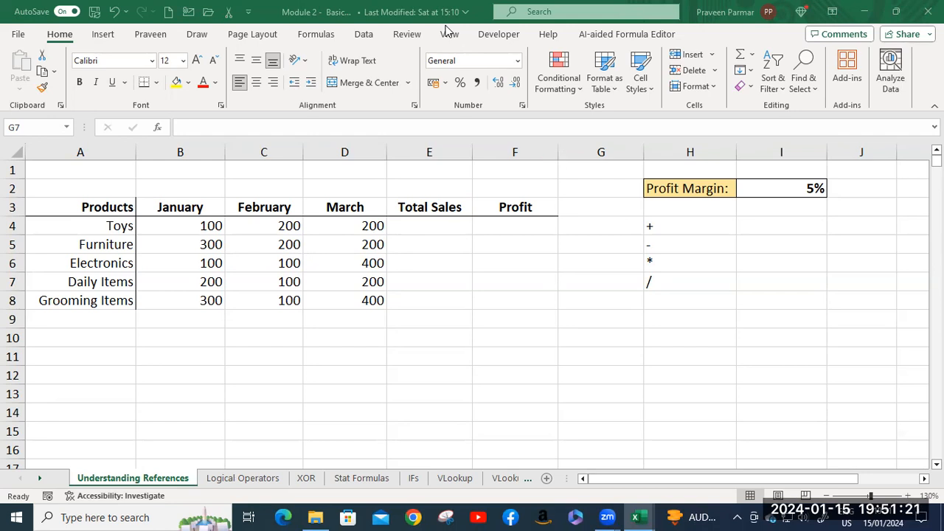
Go through the sales table's empty Total Sales cell and the product names from Toys to Grooming Items.
click(413, 225)
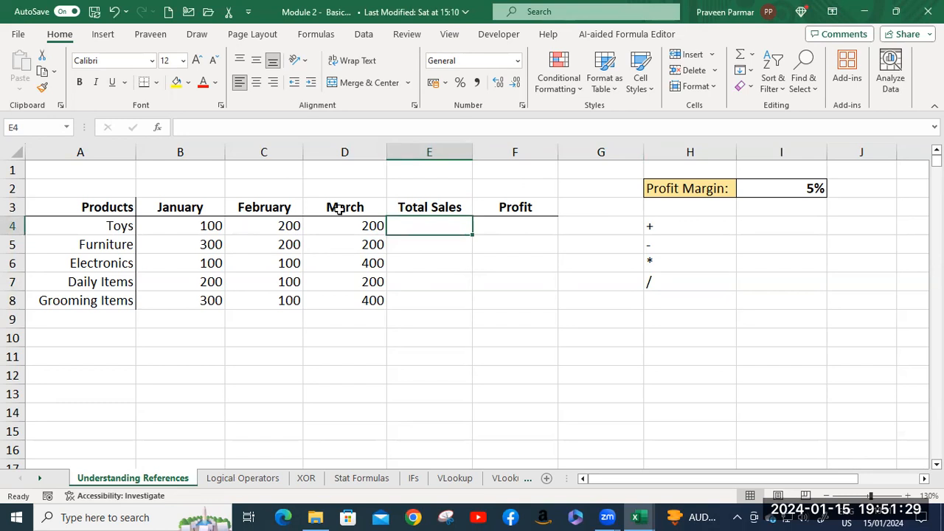
click(110, 228)
click(105, 247)
click(105, 262)
click(106, 281)
click(101, 301)
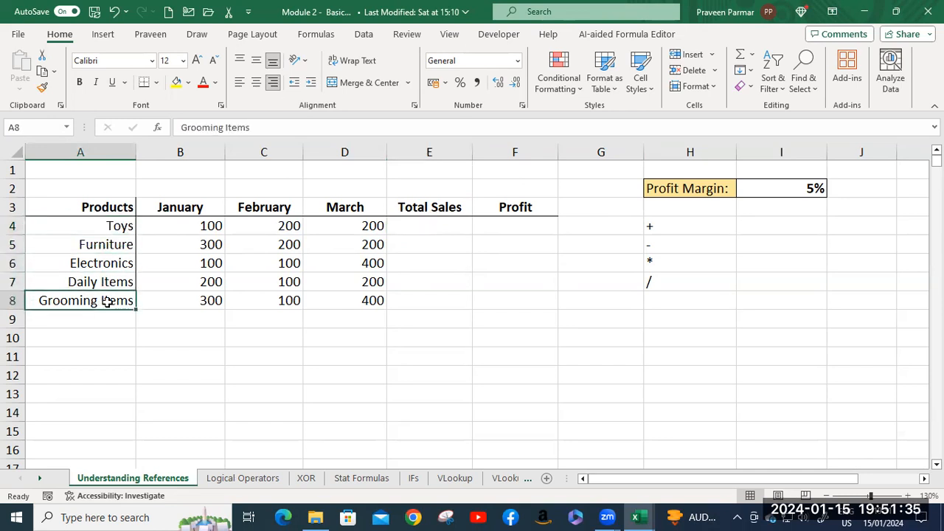
Enter =SUM(B4:D4) in E4 to total the January to March sales for Toys.
click(417, 226)
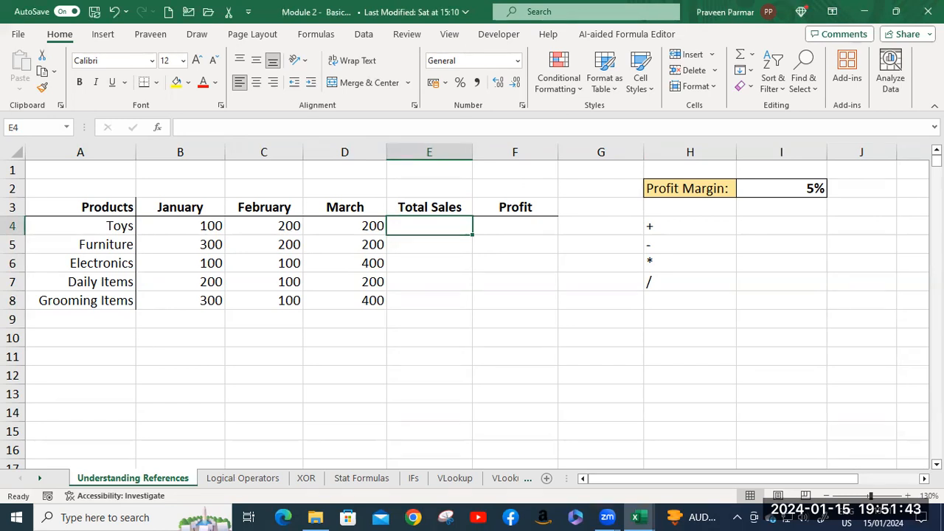
text(=)
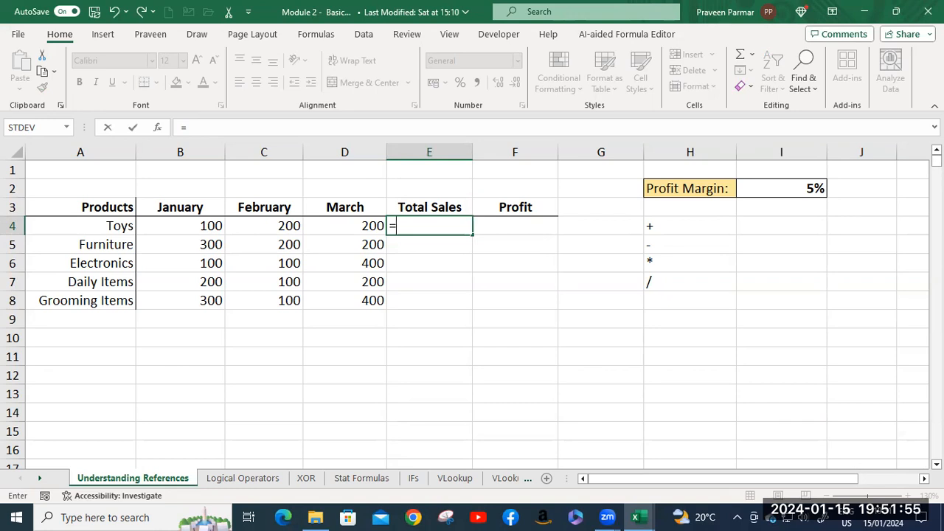
text(sum)
key(Tab)
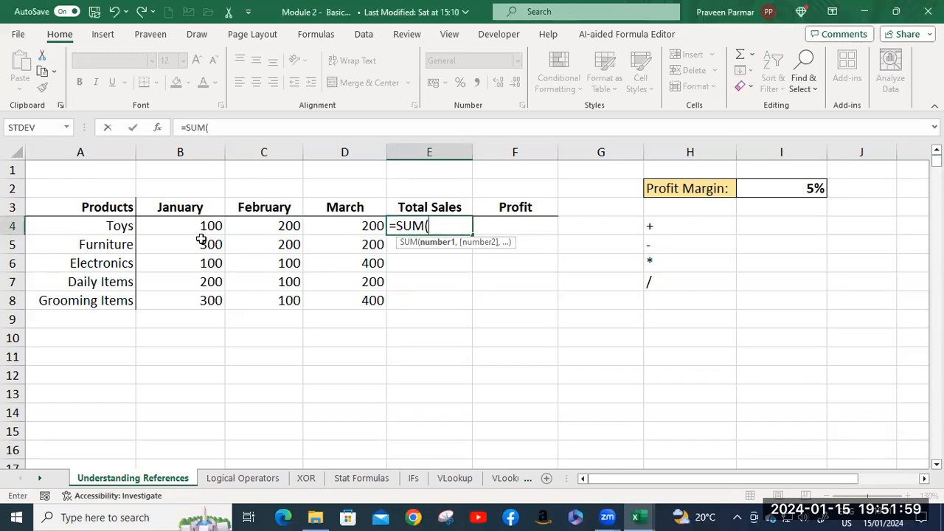
drag(196, 225, 349, 222)
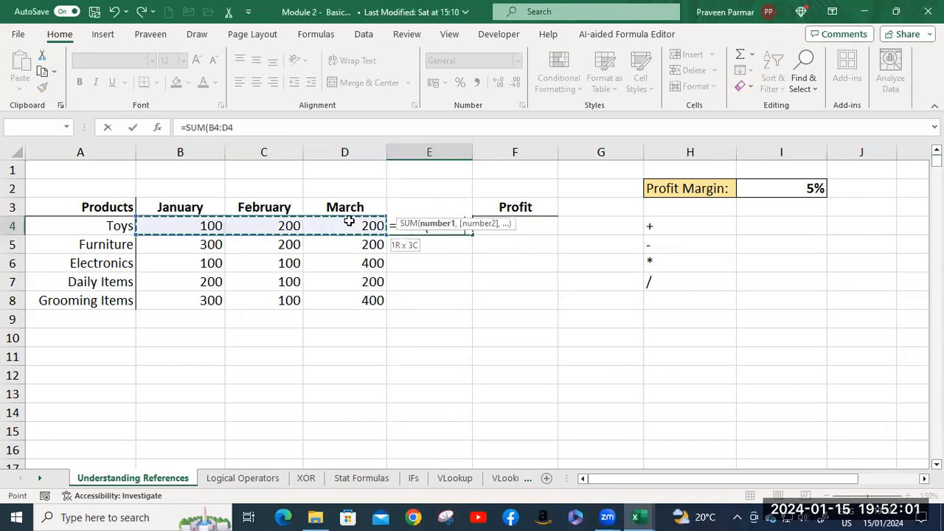
key(Return)
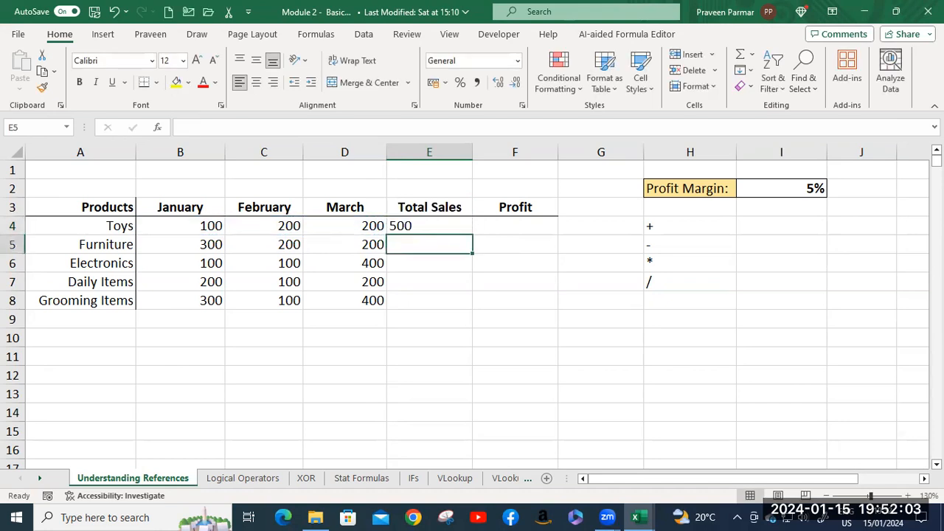
Fill the Total Sales formula from E4 down to E8 for the remaining products.
click(417, 225)
drag(472, 236, 472, 235)
double_click(472, 236)
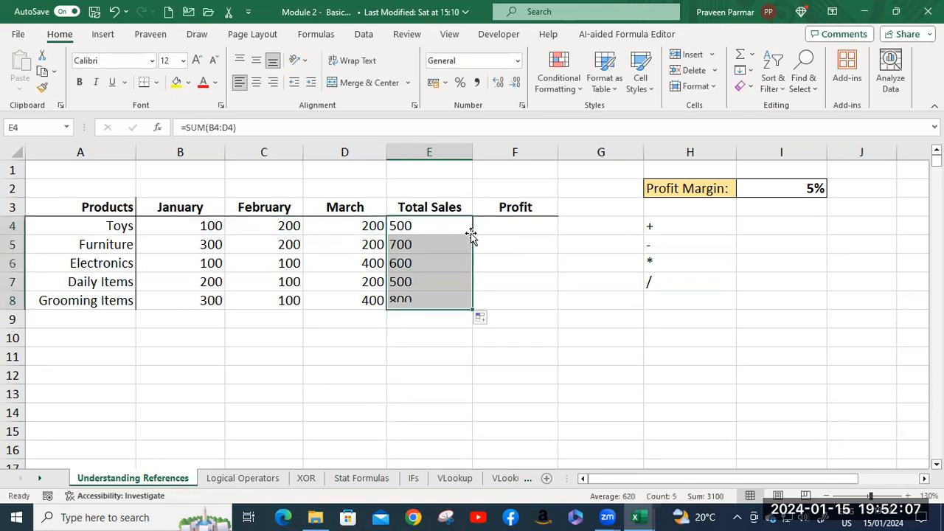
Set the February sales for Toys in C4 to 600.
click(261, 229)
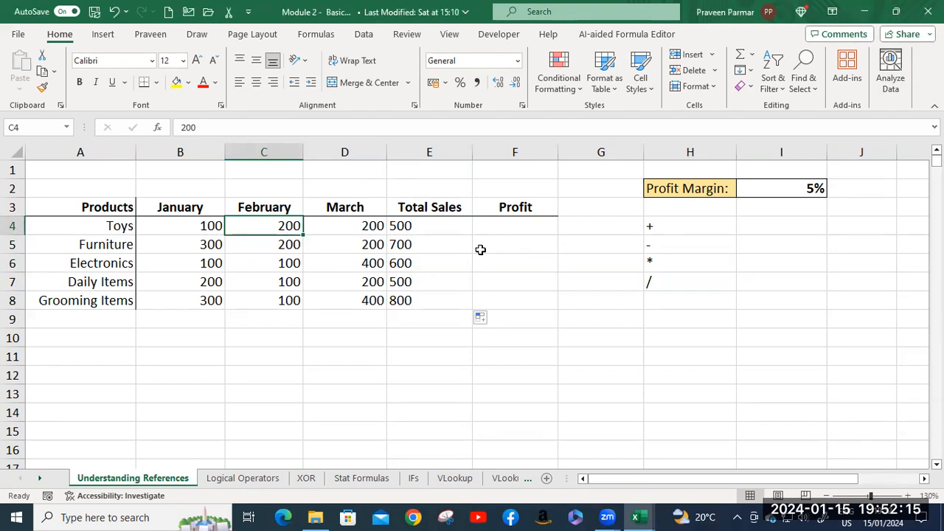
text(600)
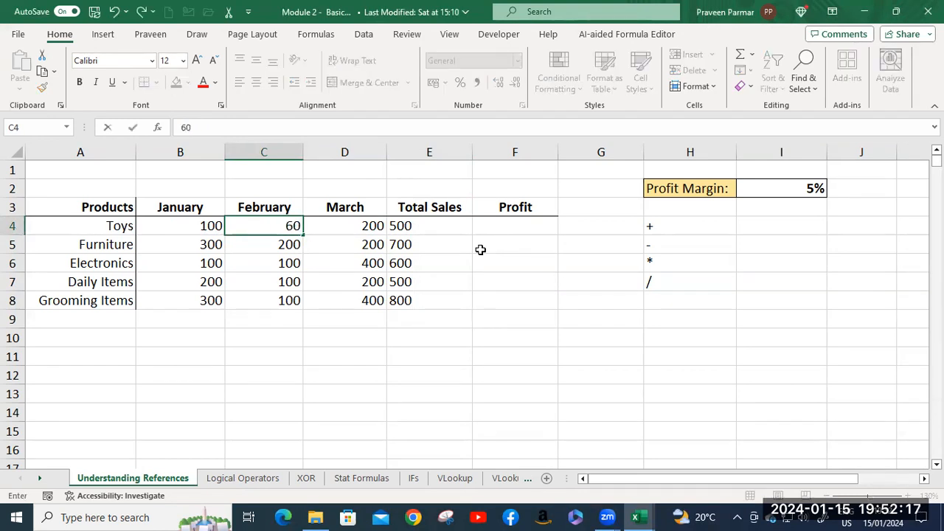
key(Return)
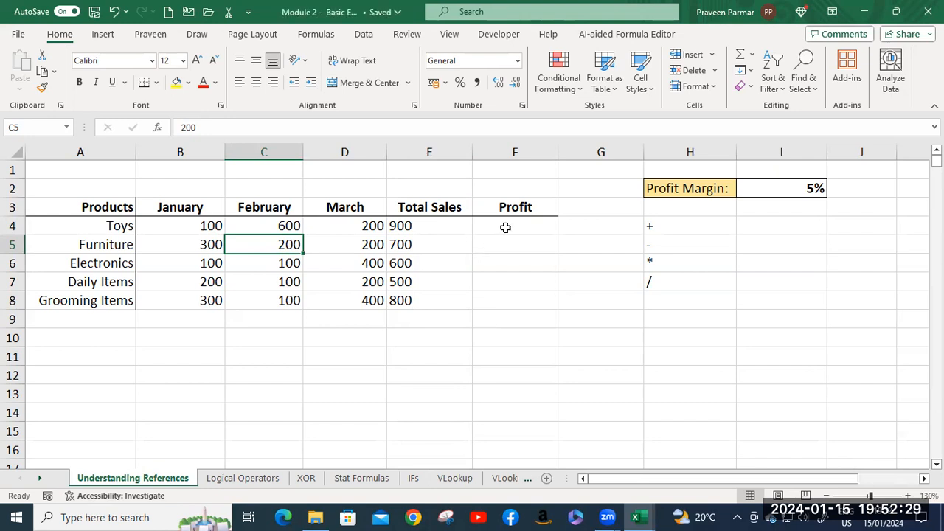
Enter the Toys profit formula =E4*$I$2 in F4, with an absolute reference to the profit margin cell.
click(506, 228)
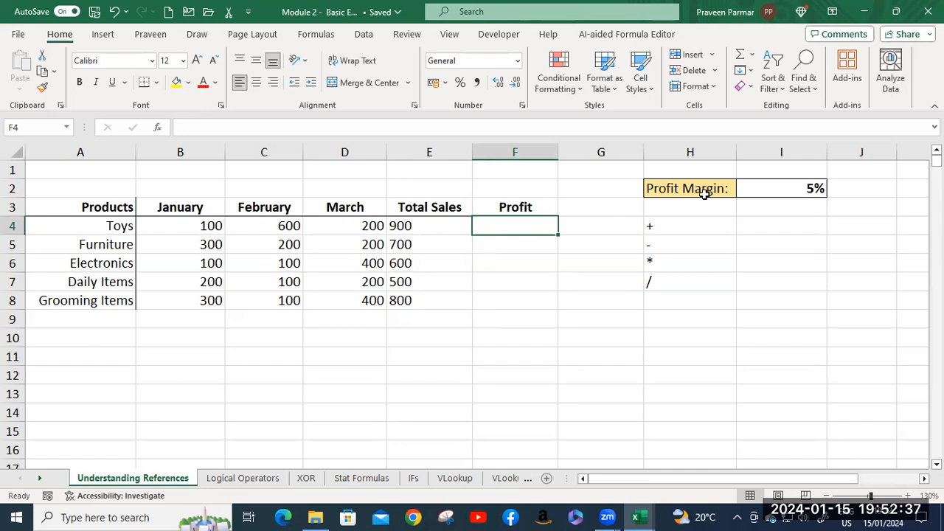
text(=)
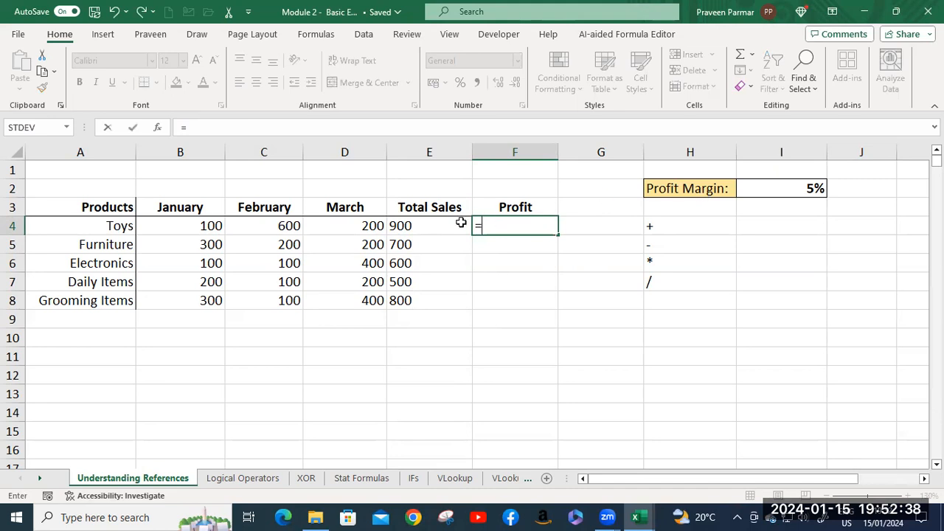
click(404, 222)
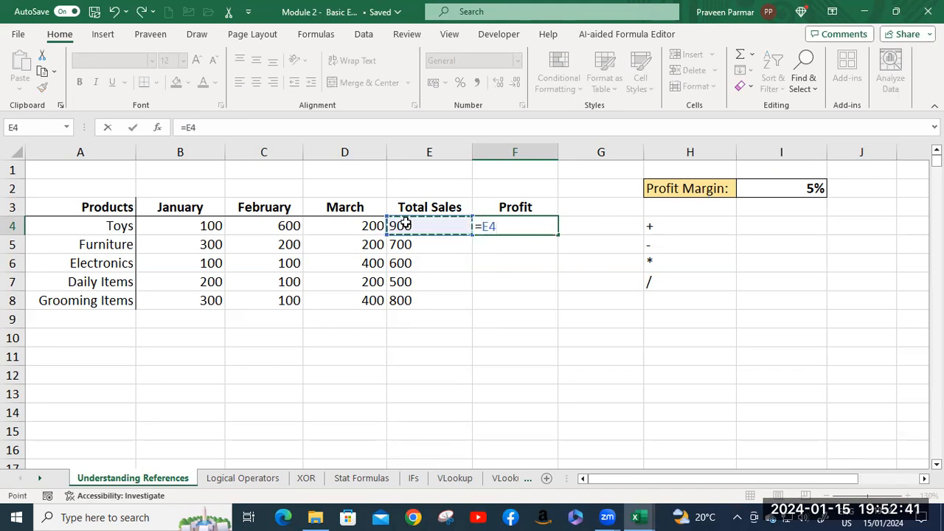
text(*)
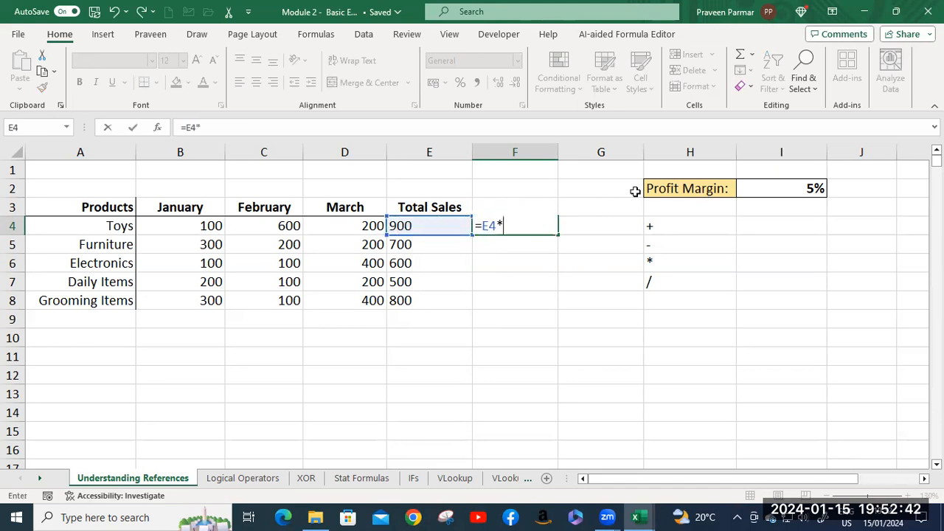
click(799, 191)
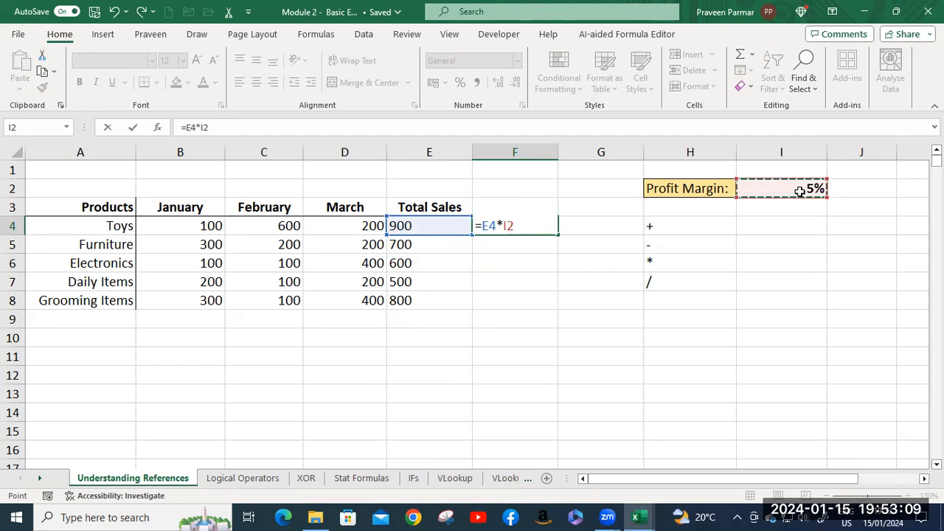
key(F4)
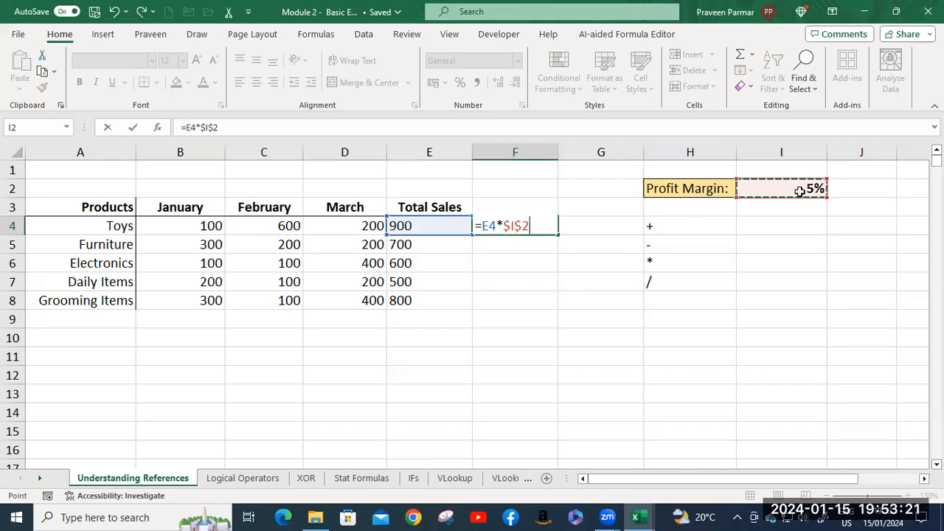
key(Return)
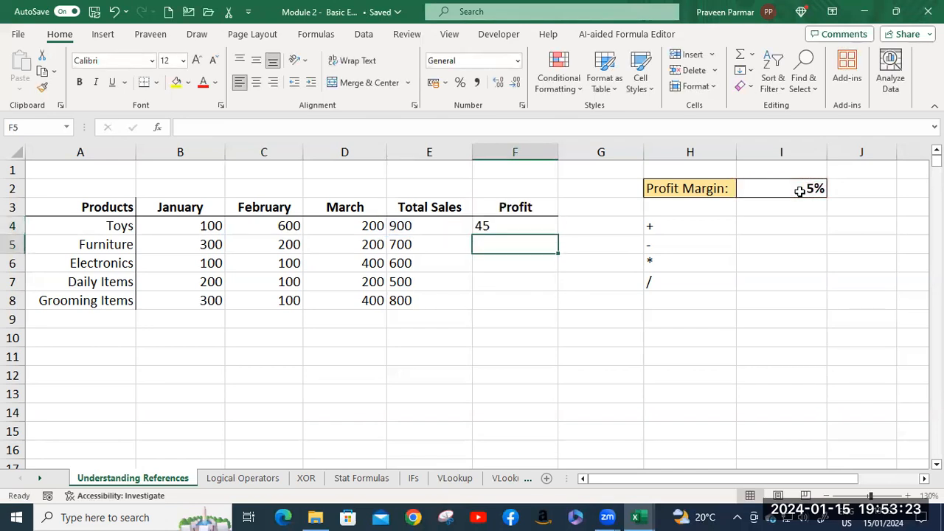
Fill the Profit formula from F4 down to F8 for the remaining products.
click(511, 227)
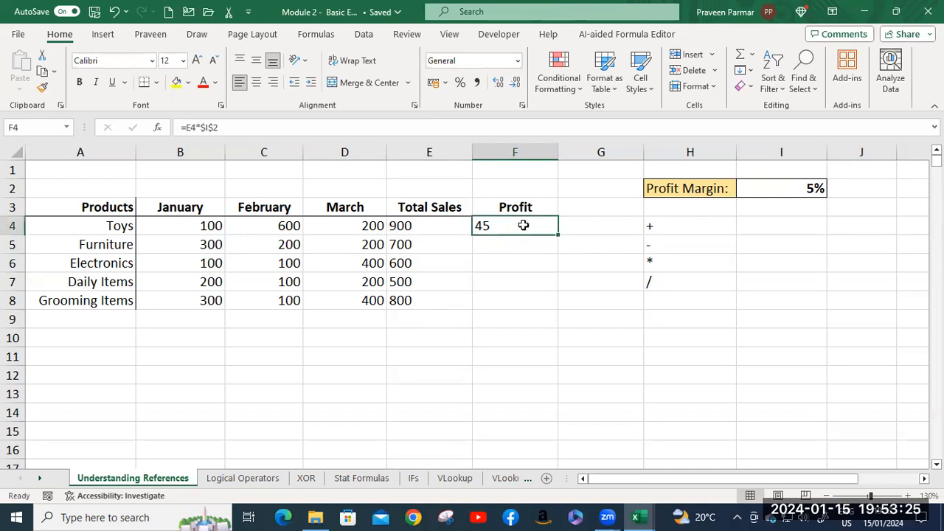
double_click(559, 232)
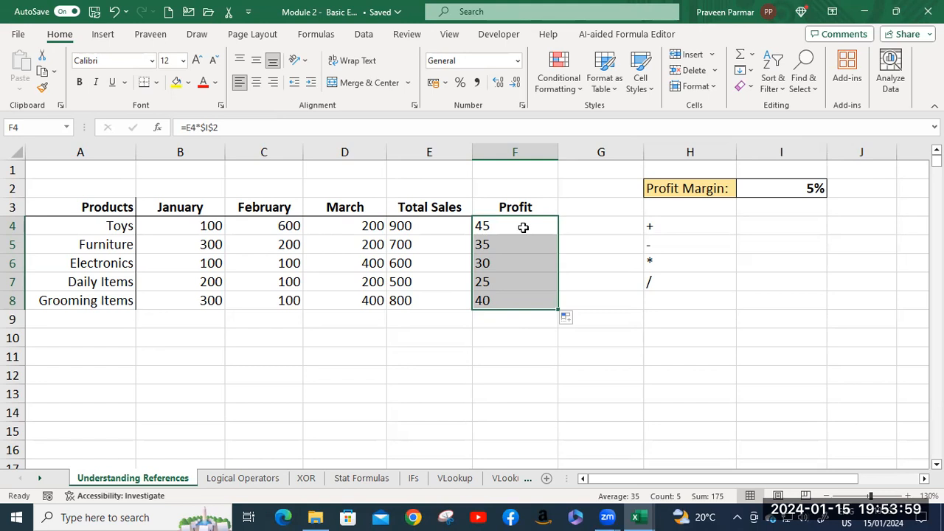
On the Logical Operators sheet, enter =SUM(D10:G10) in H10 to total the first student's marks.
click(240, 480)
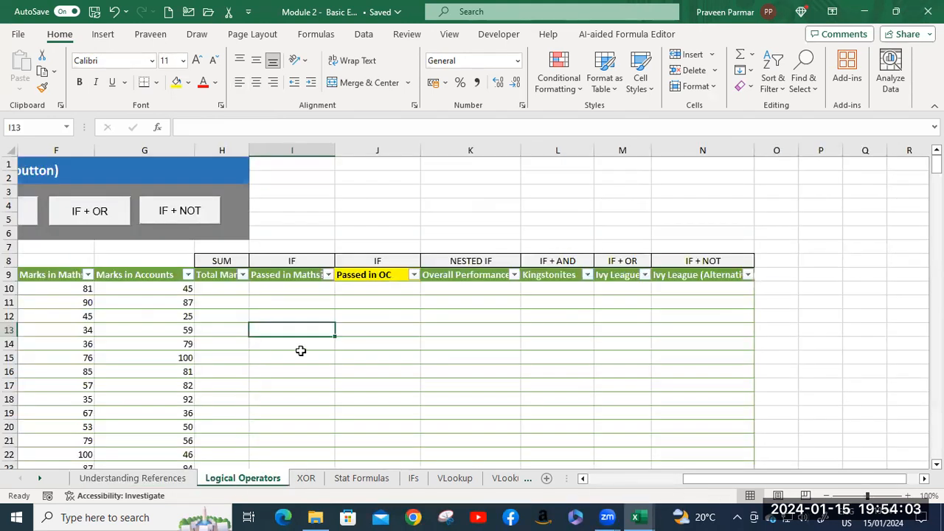
drag(715, 478, 623, 478)
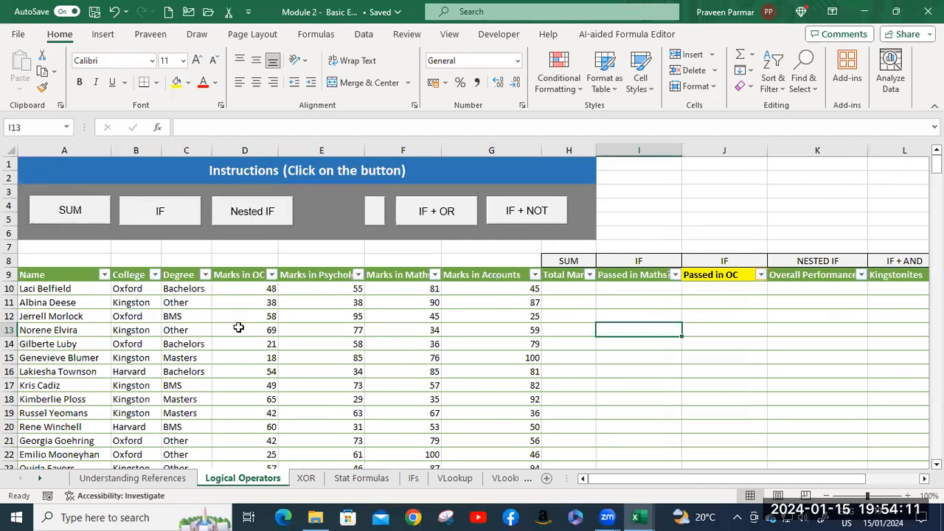
scroll(238, 327, down, 1)
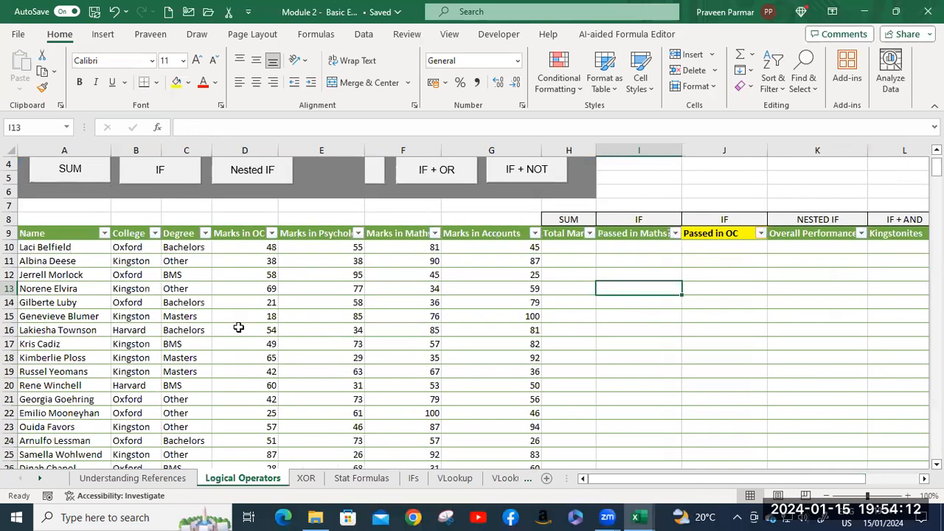
click(566, 251)
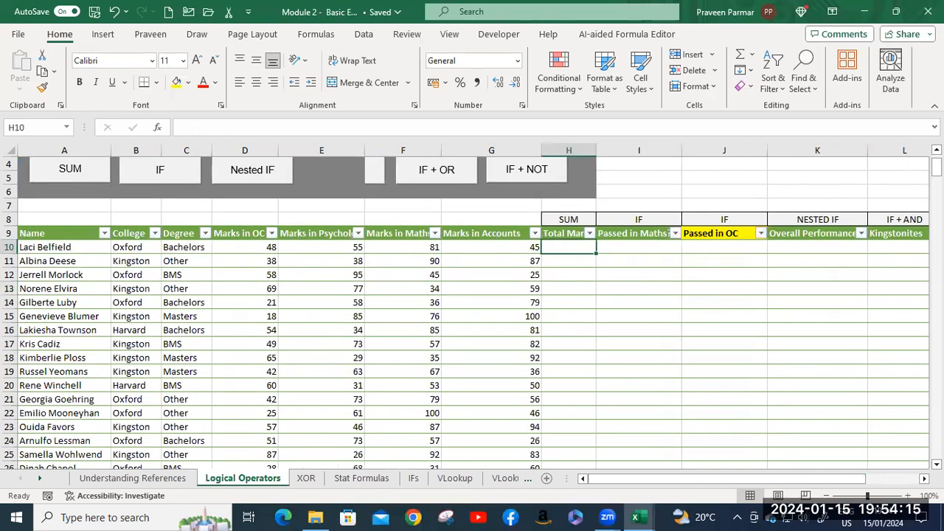
text(=s)
text(um)
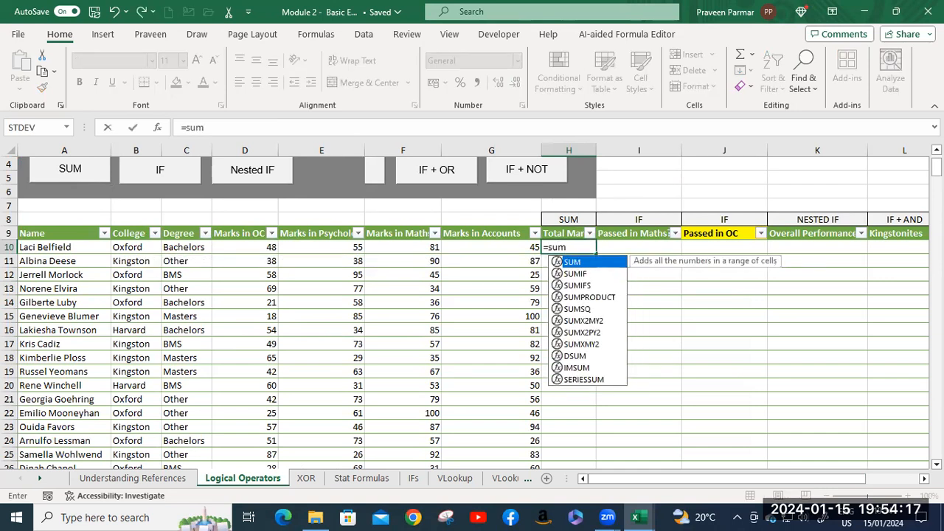
key(Tab)
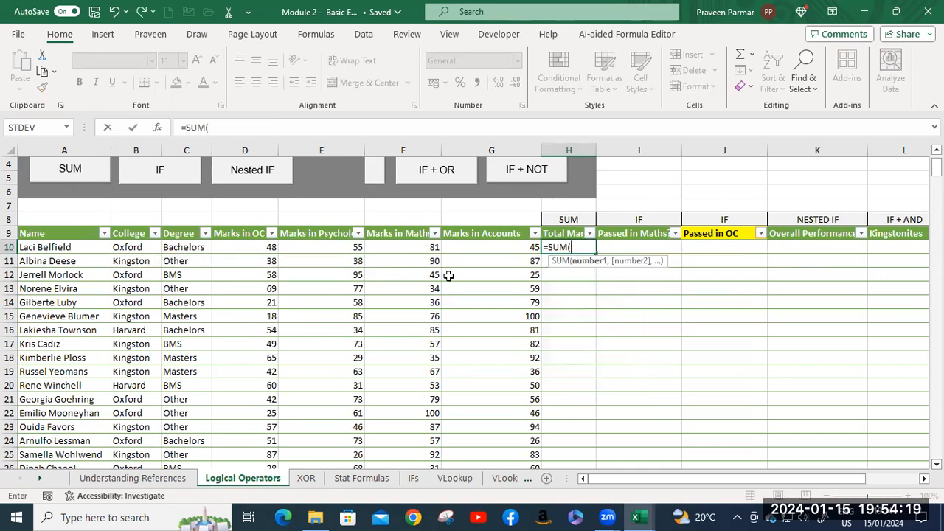
click(245, 248)
shift+click(496, 247)
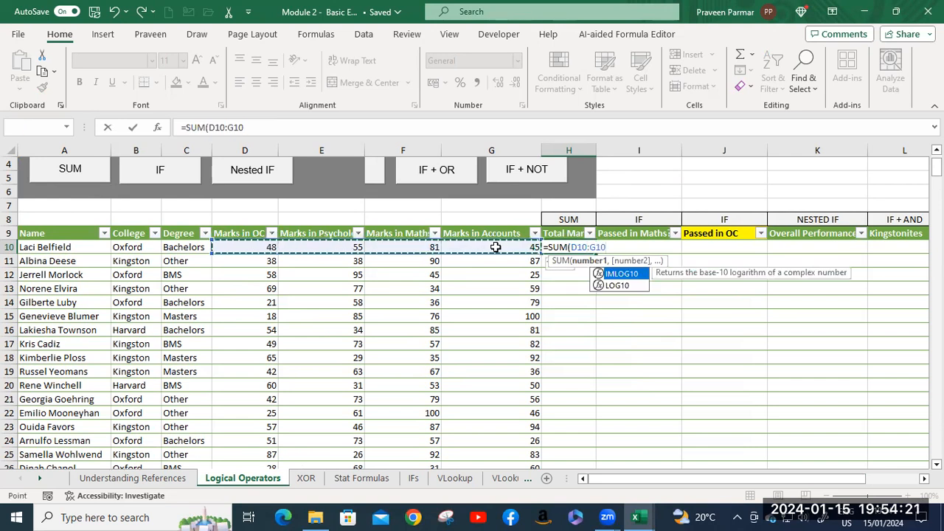
key(Return)
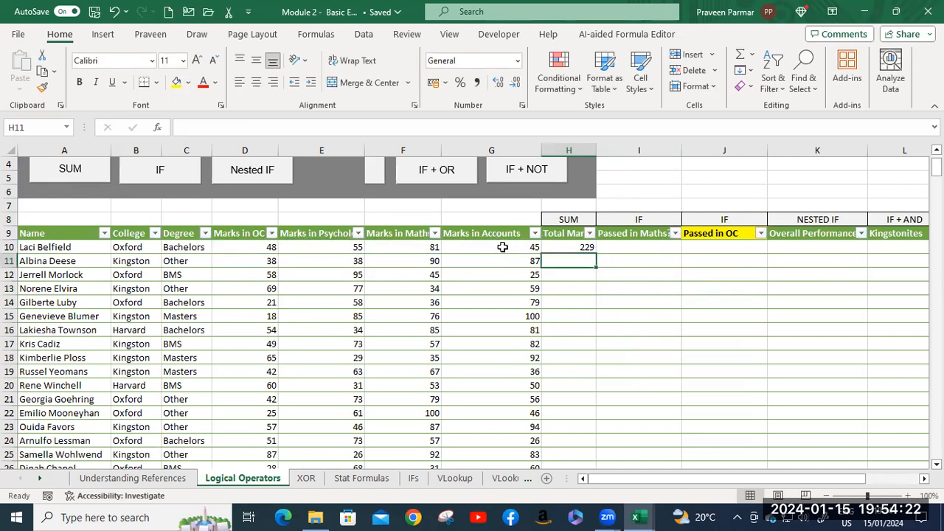
Fill the Total Marks formula from H10 down the column for all students.
click(566, 247)
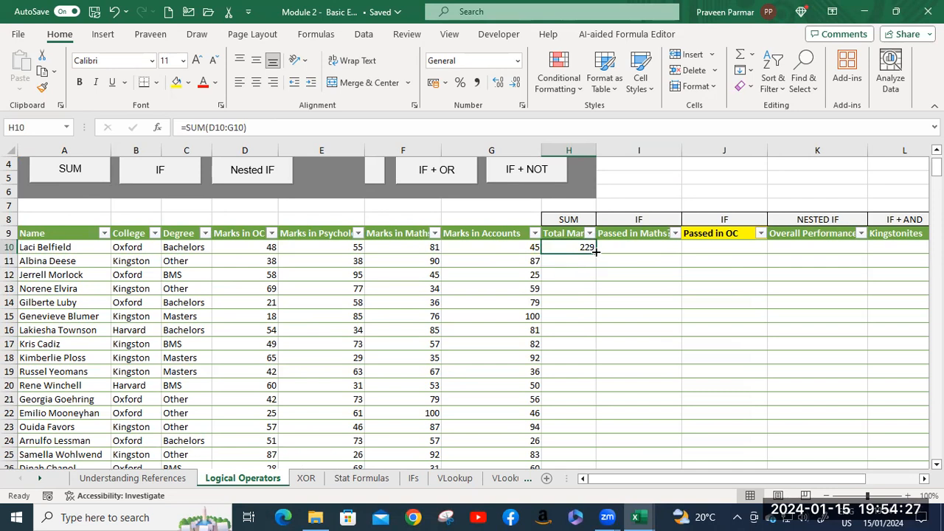
double_click(595, 252)
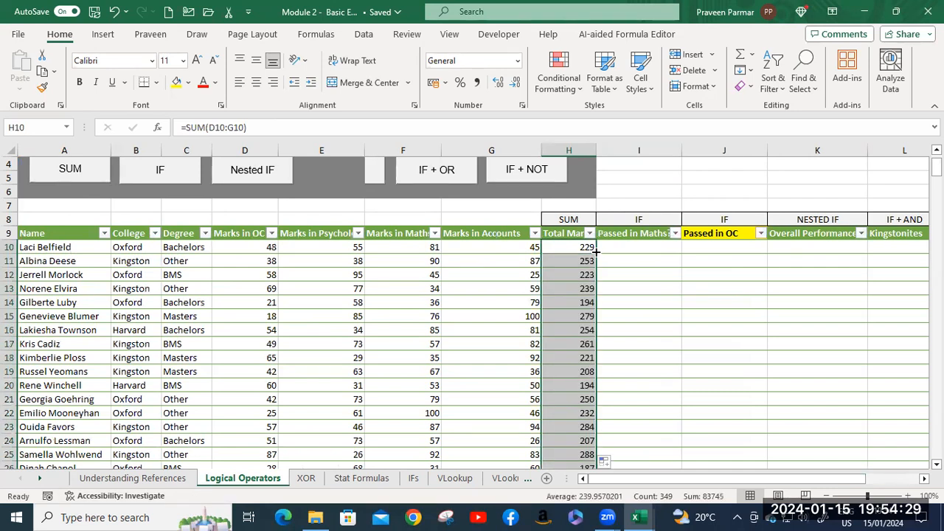
scroll(596, 254, down, 2)
scroll(596, 254, up, 3)
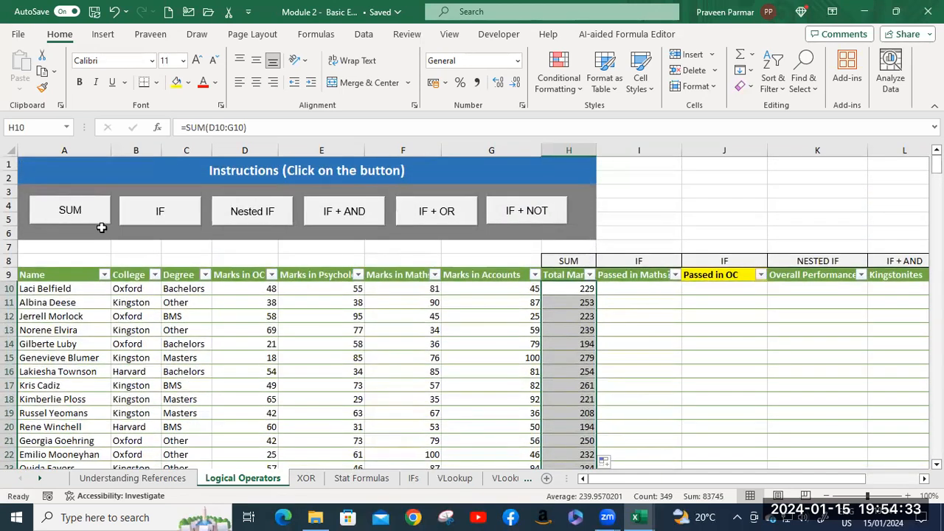
Read the sheet's instructions for the SUM and IF exercises, closing each message after reading.
click(78, 216)
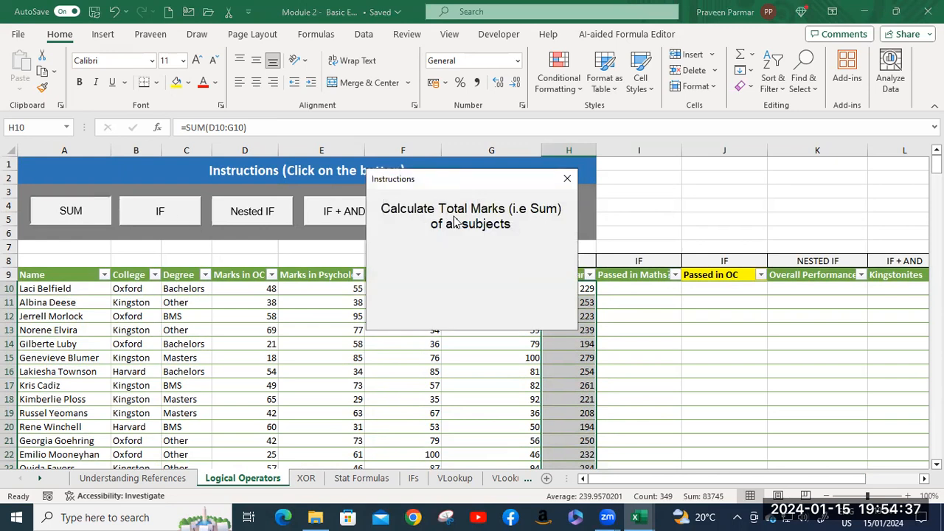
click(566, 180)
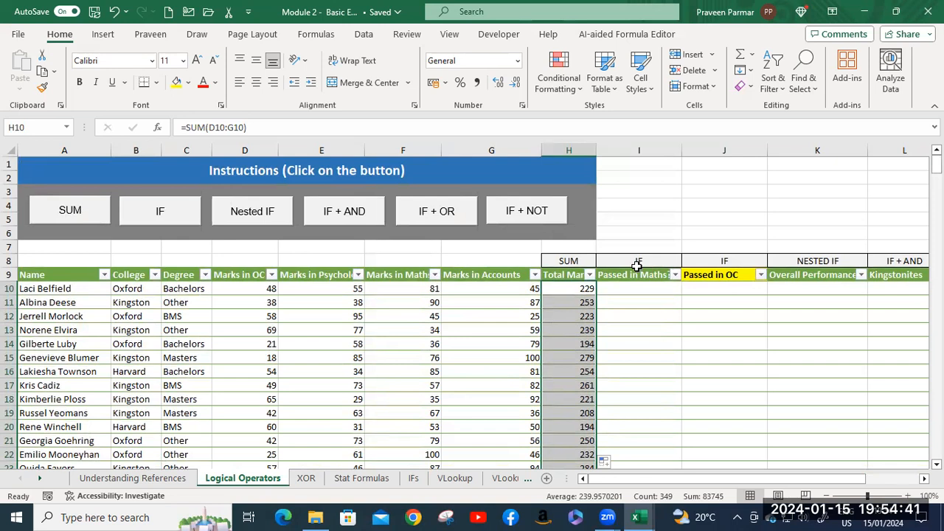
click(188, 222)
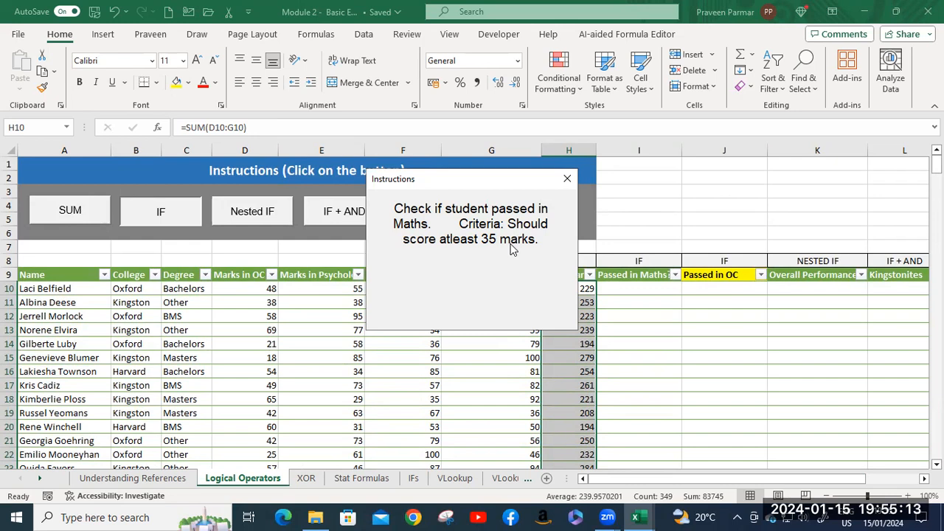
click(567, 179)
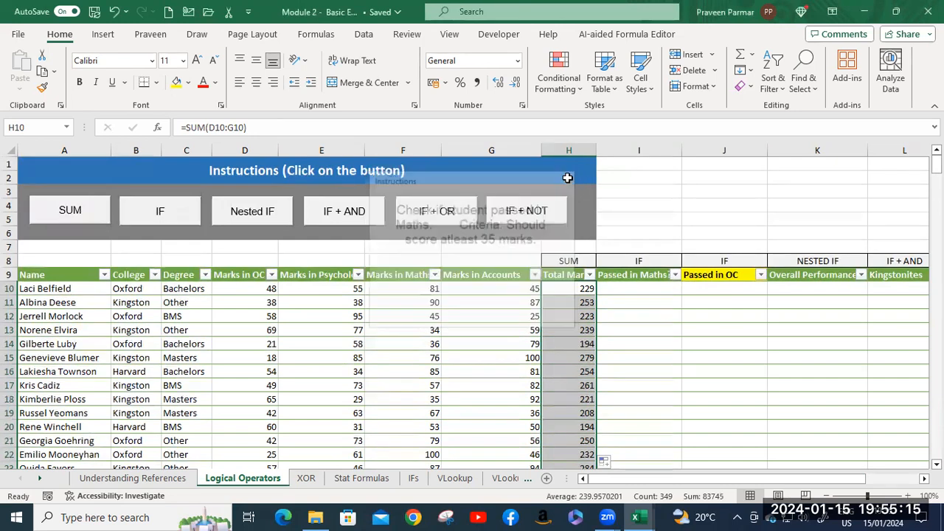
Start an IF formula in I10 under Passed in Maths with the logical test F10>=35.
click(631, 285)
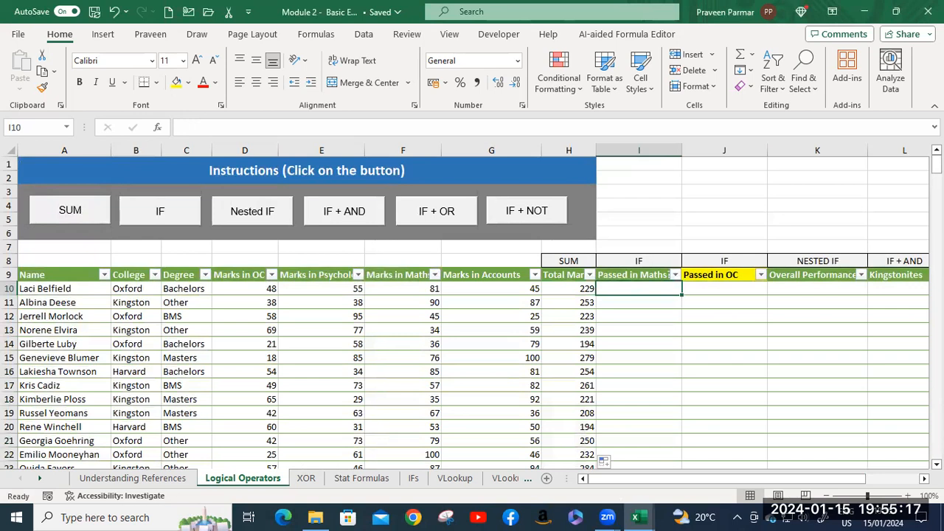
text(=if)
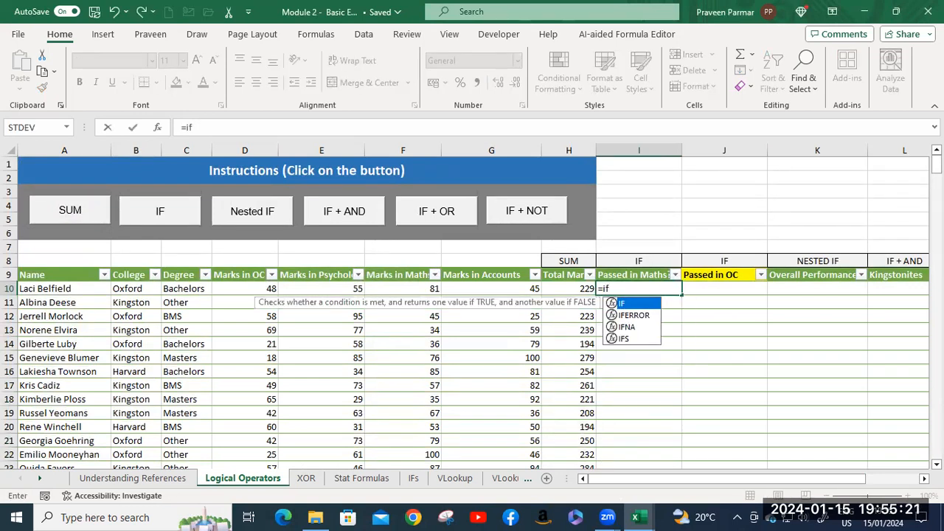
key(Tab)
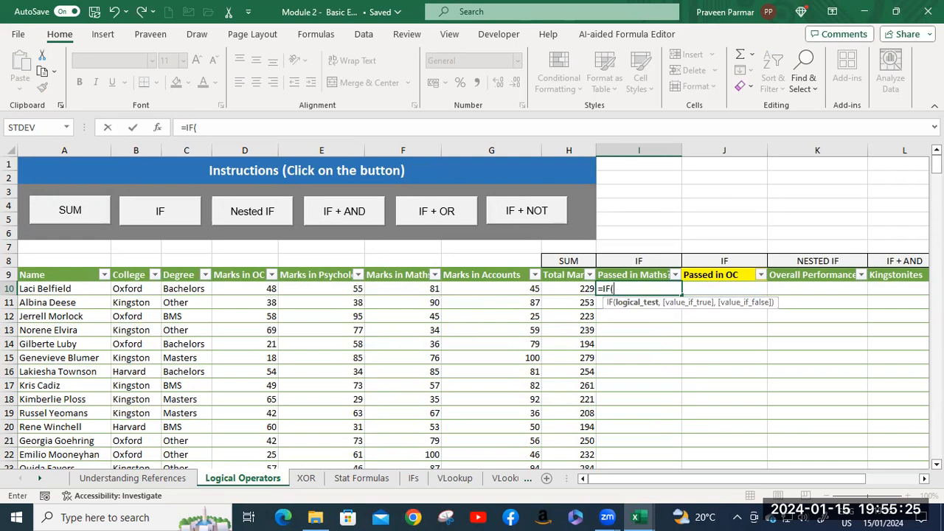
key(BackSpace)
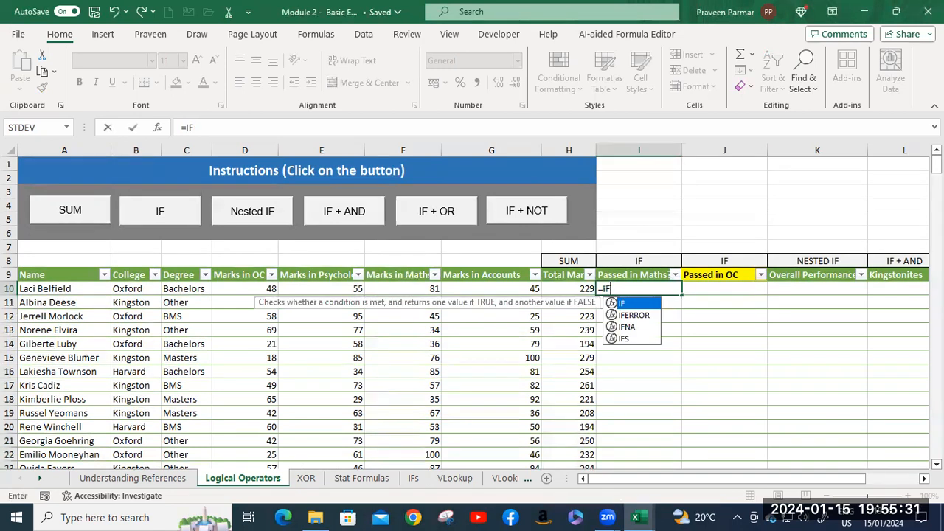
text(()
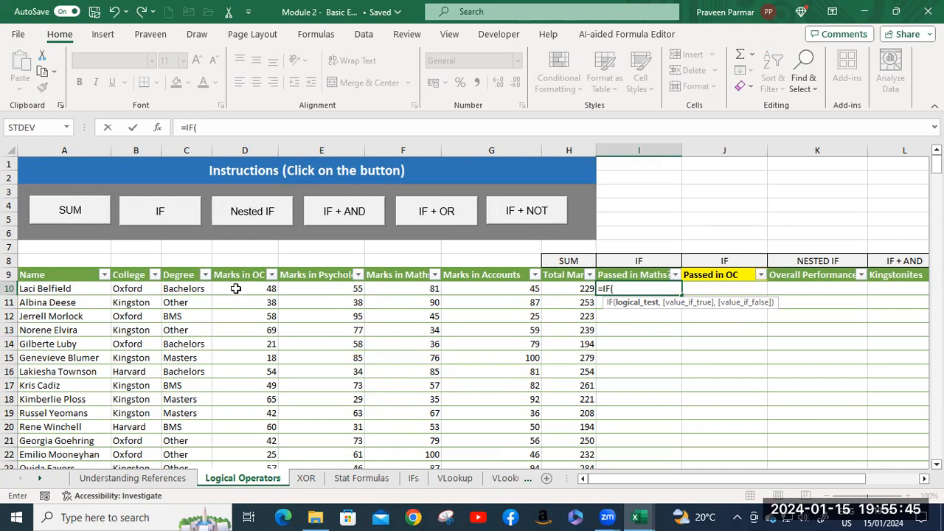
click(403, 289)
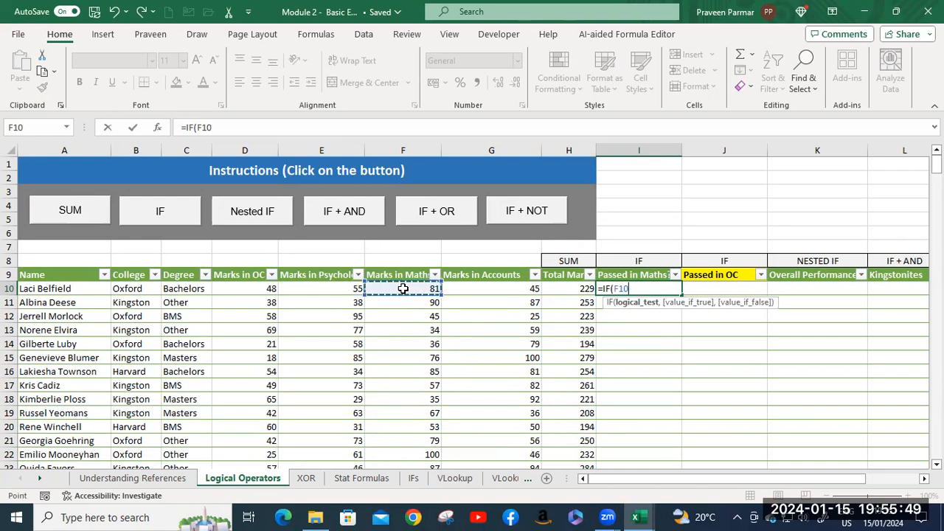
text(>)
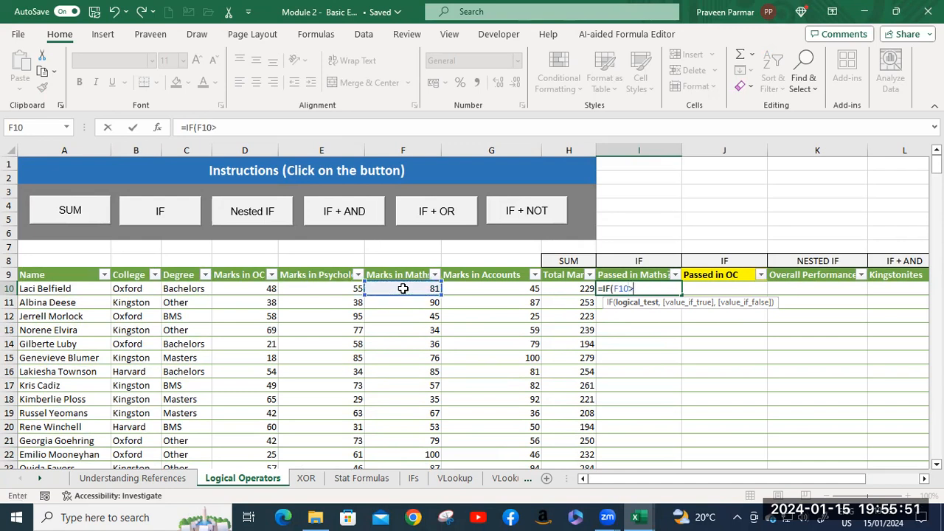
text(=35)
text(, )
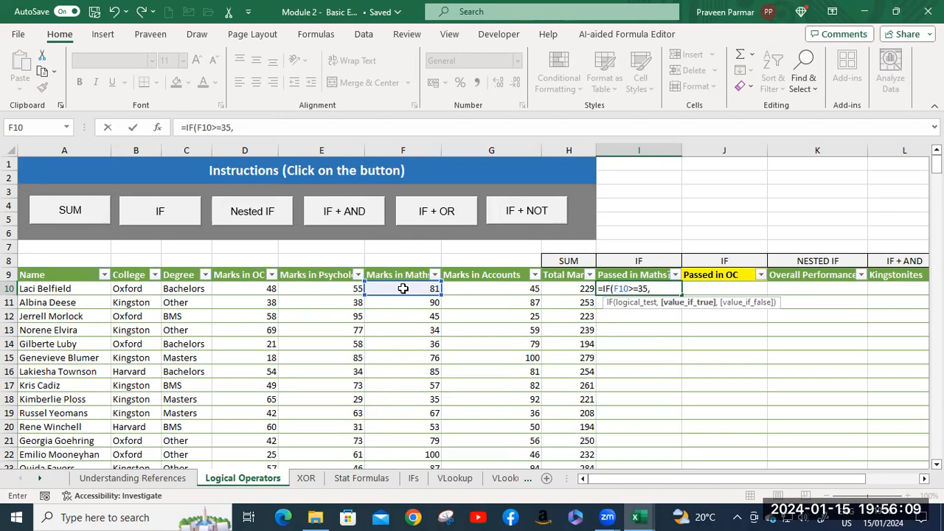
text("Passed")
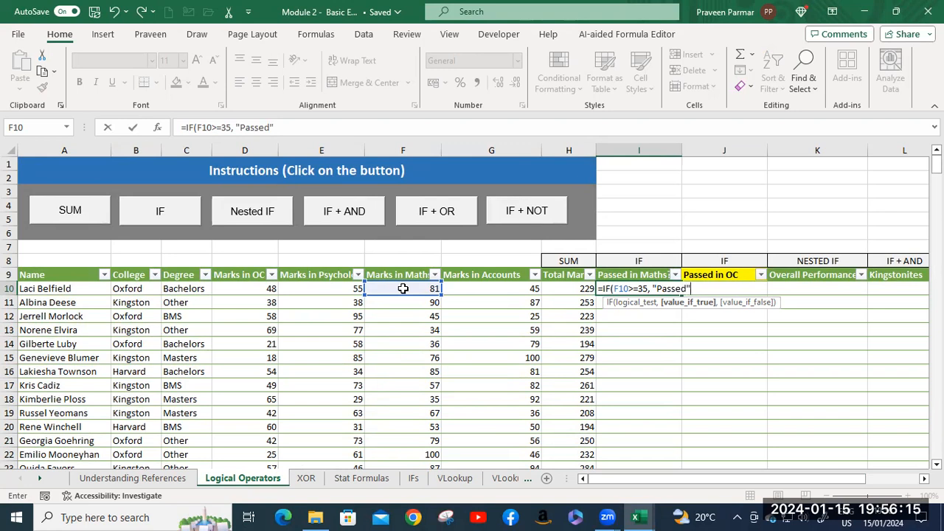
text(, )
text(")
text(Fa)
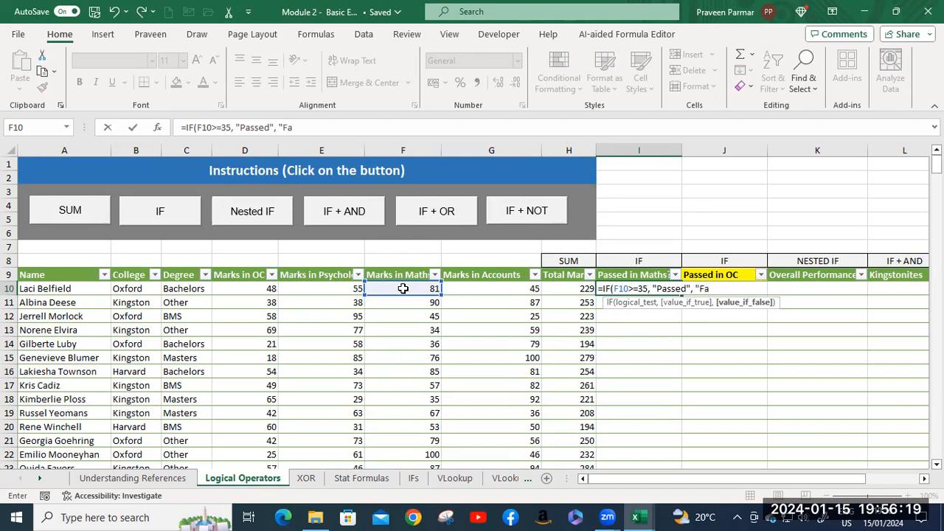
text(iled"))
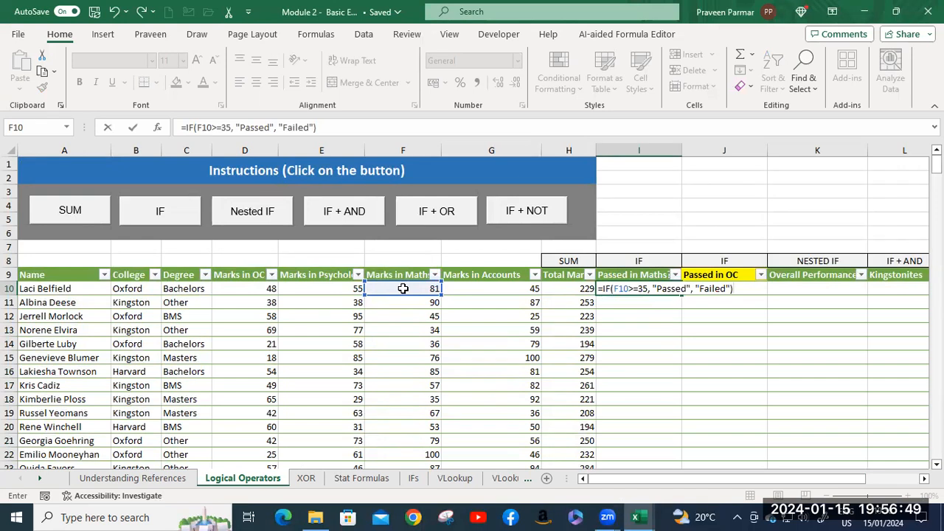
Complete the I10 IF formula with "Passed" as the true value and "Failed" as the false value.
key(Return)
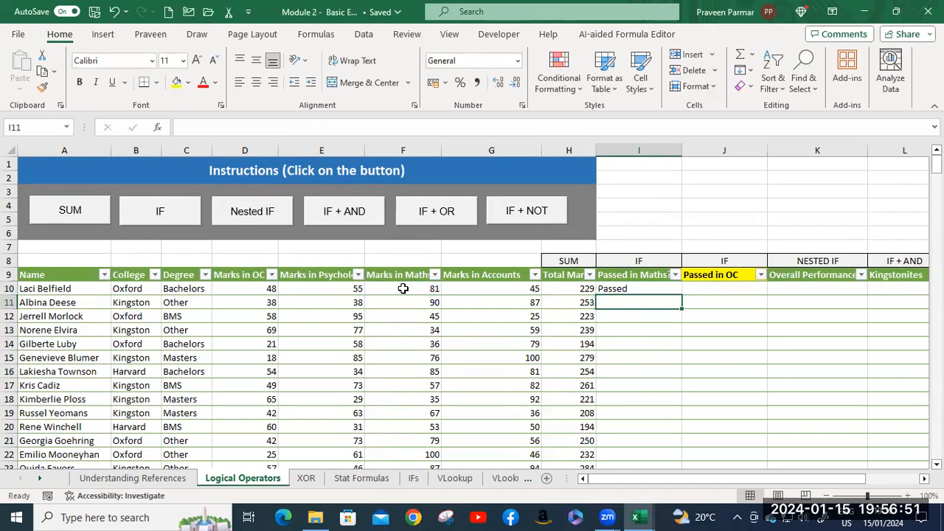
Fill the Passed in Maths formula down the column and compare the Maths mark in F13 with its result in I13.
click(636, 291)
double_click(683, 296)
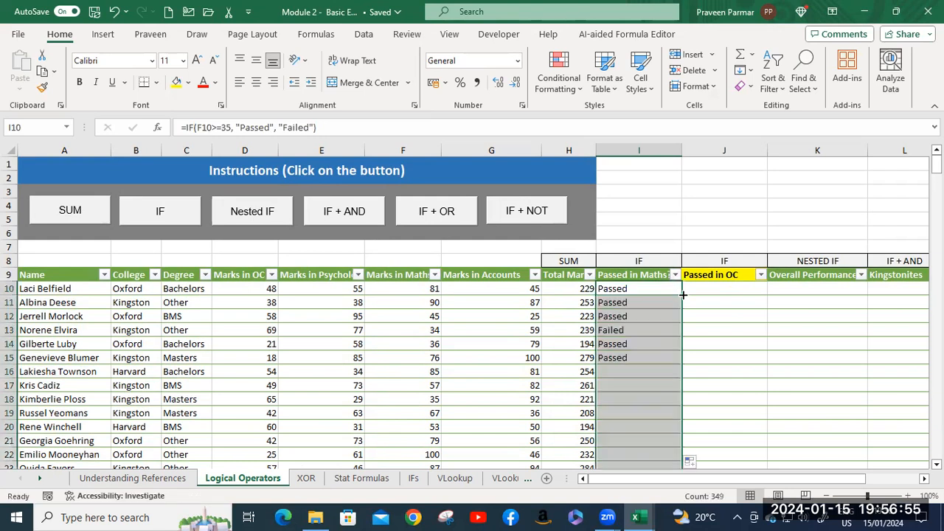
click(425, 332)
click(631, 329)
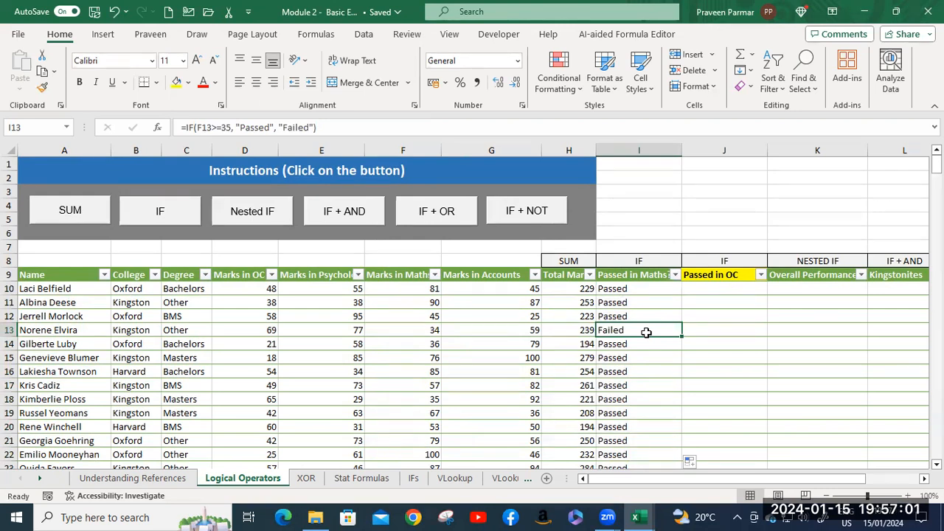
click(411, 332)
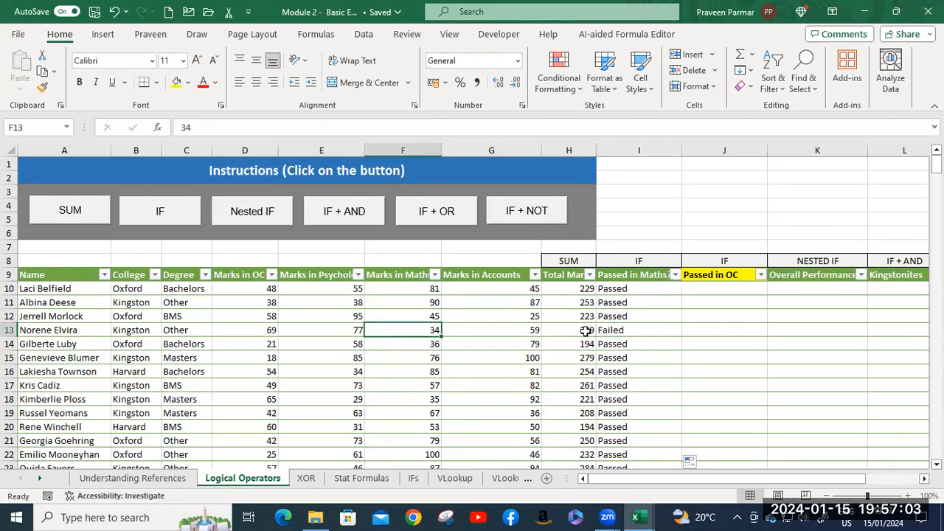
shift+click(631, 329)
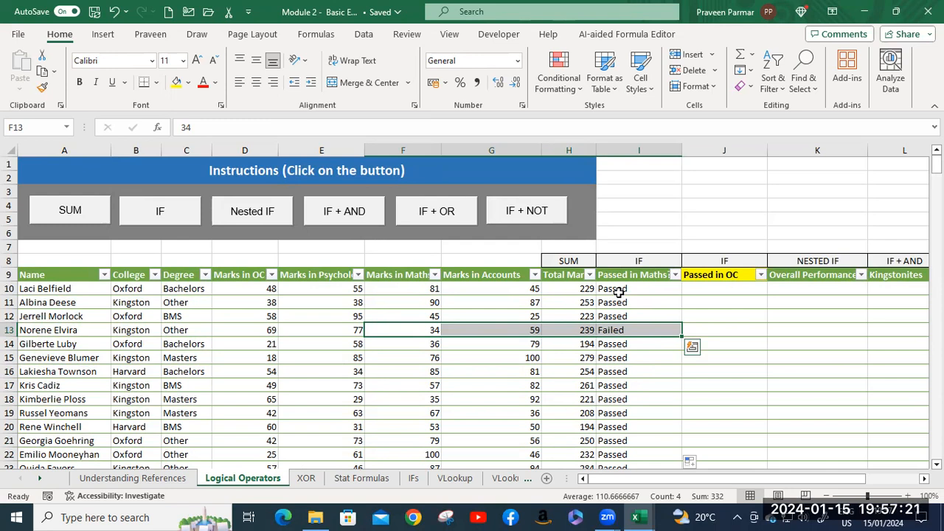
Start an IF formula in J10 under Passed in OC, referencing the OC mark in D10 for the logical test.
click(243, 289)
click(711, 289)
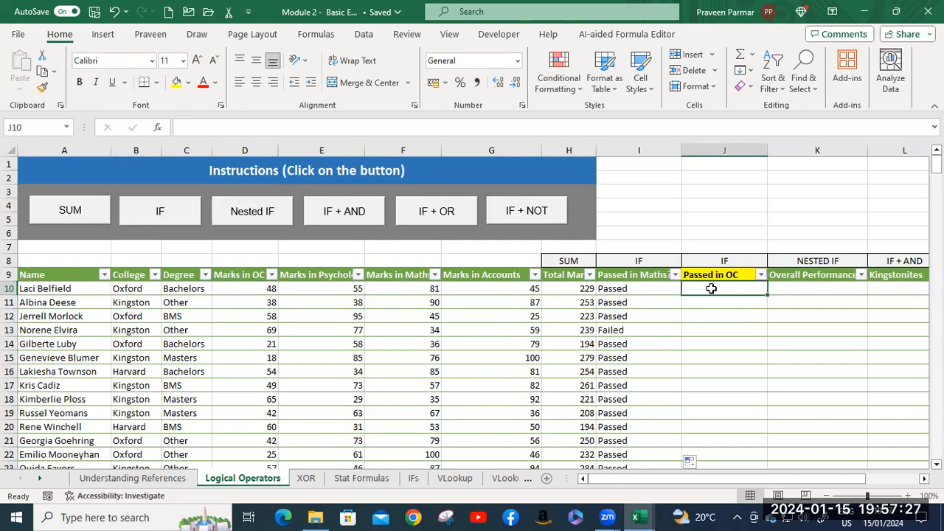
text(=)
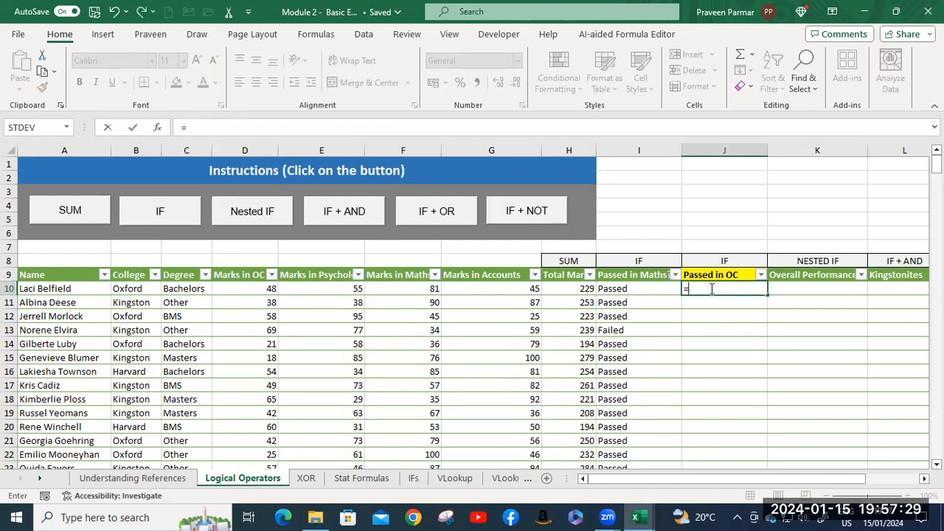
text(i)
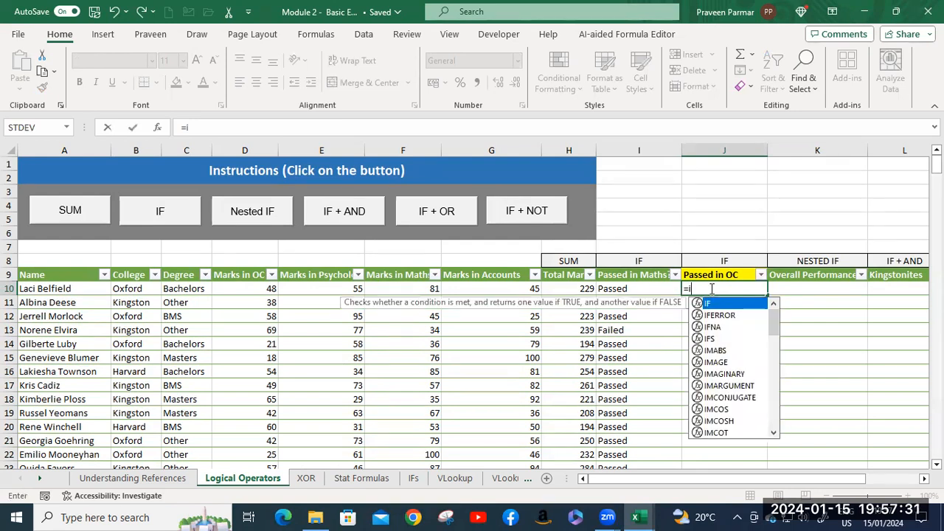
text(f)
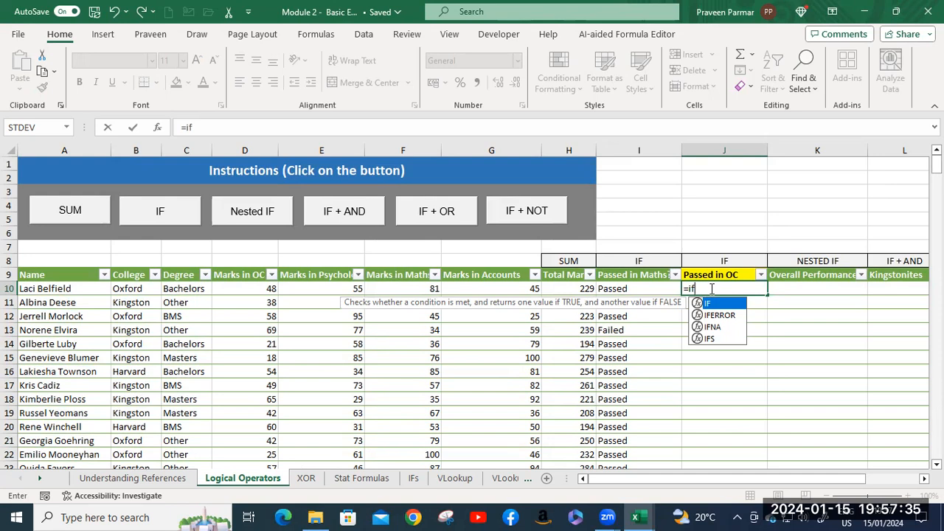
key(Tab)
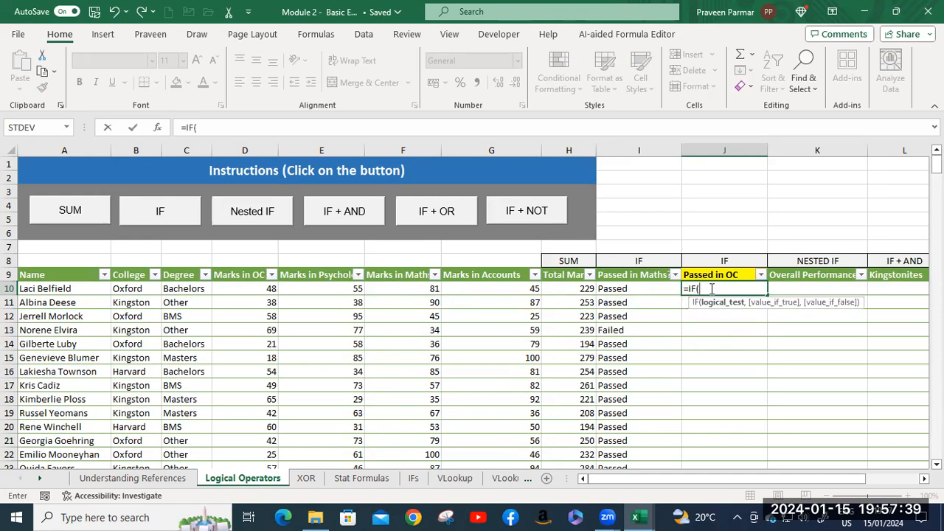
click(248, 291)
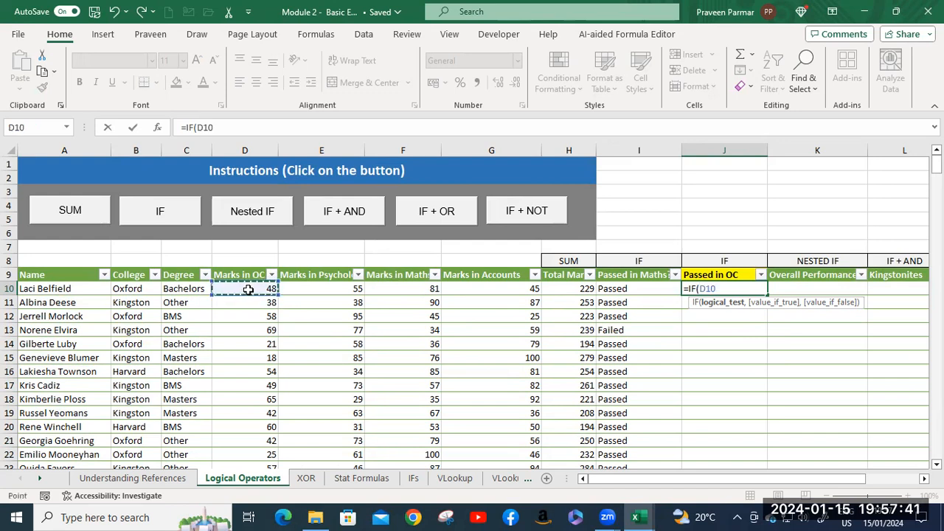
text(>=5)
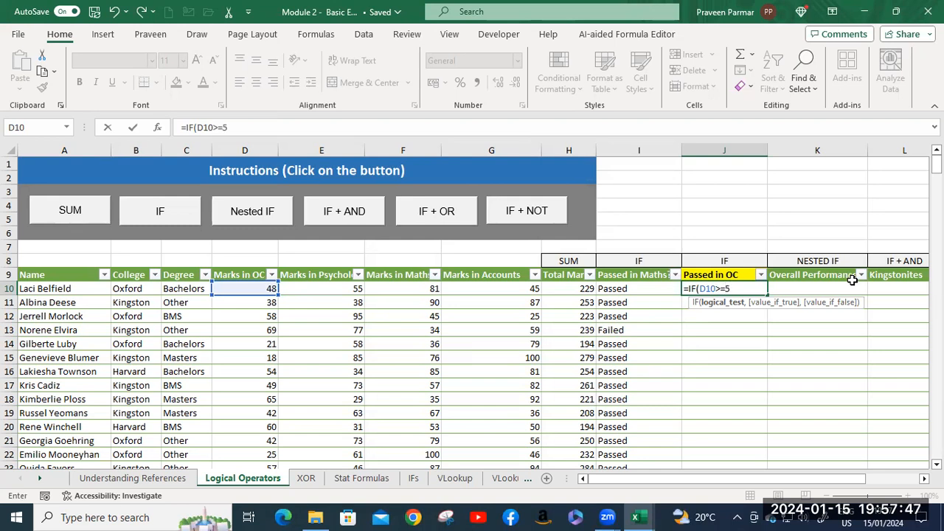
key(BackSpace)
text(3)
key(BackSpace)
text(,35)
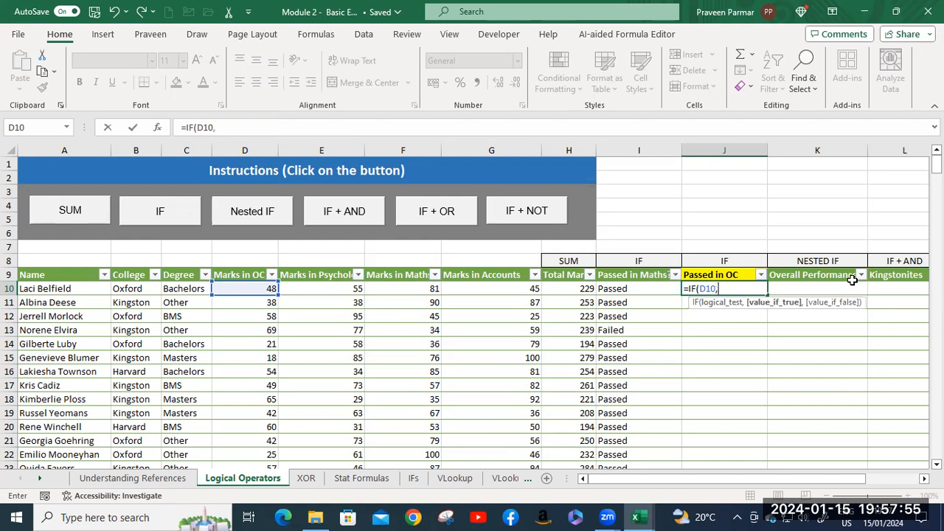
key(BackSpace)
key(BackSpace)
key(BackSpace)
Complete the logical test of the J10 IF formula as D10<35.
text(<35)
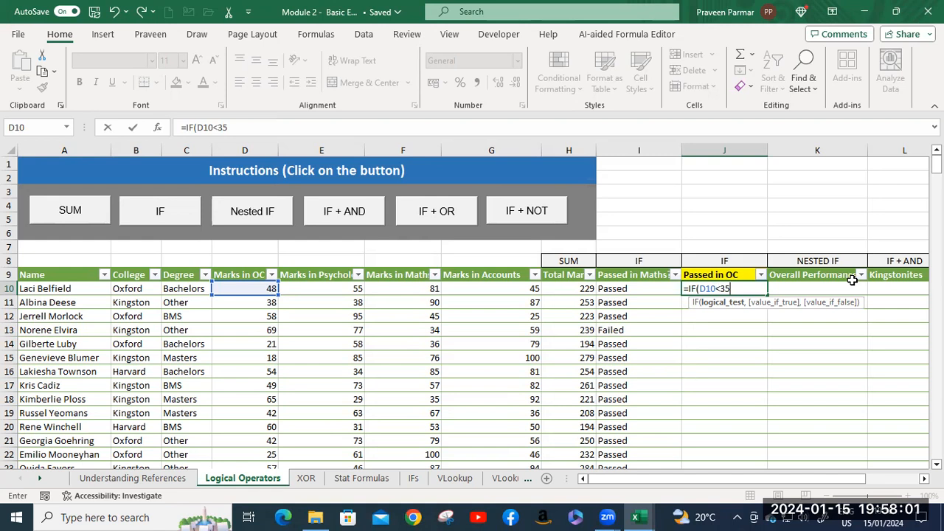
text(,)
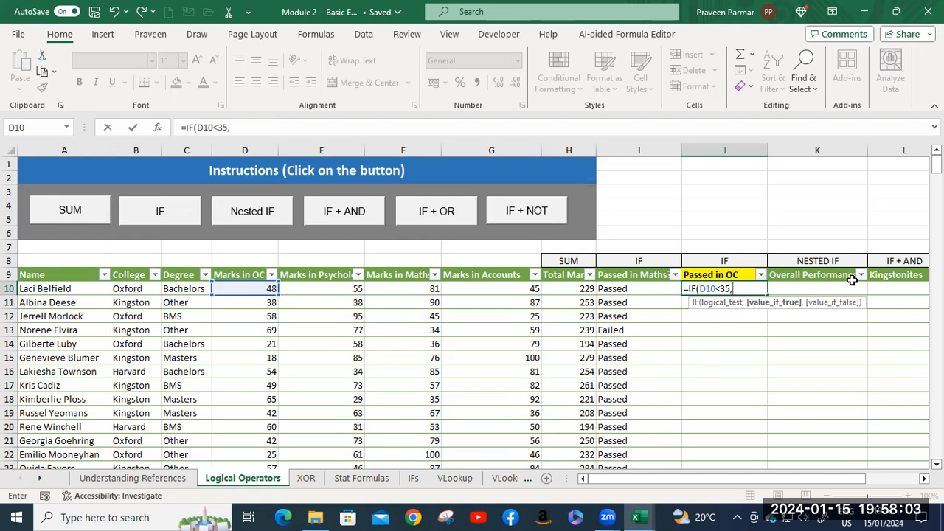
text("Failed", )
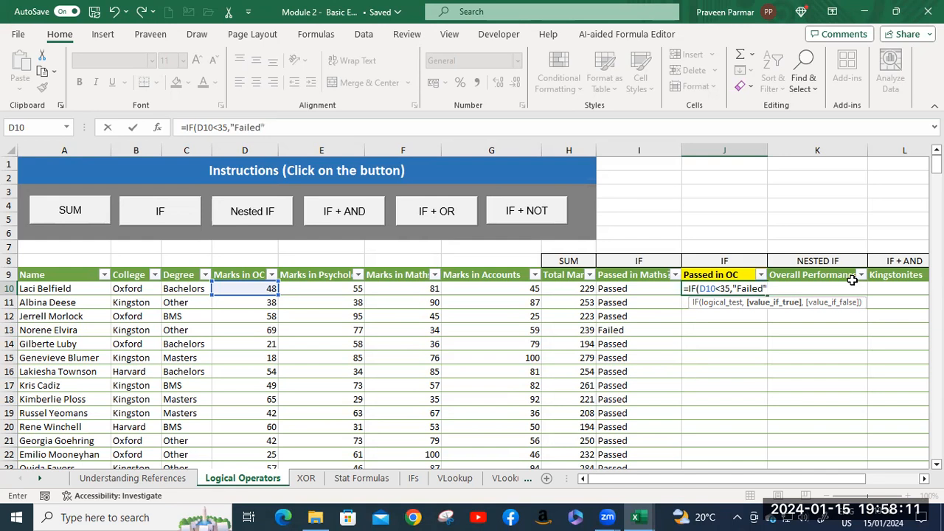
text(")
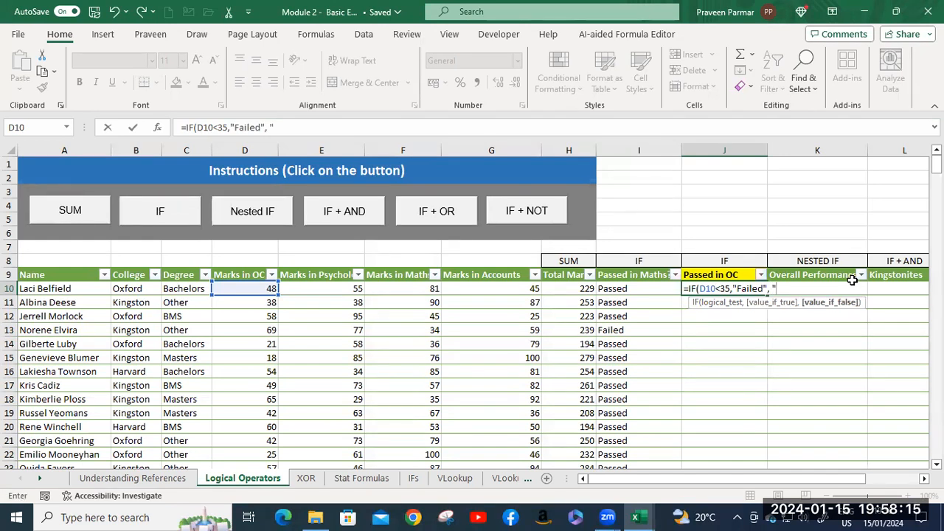
text(Passed"))
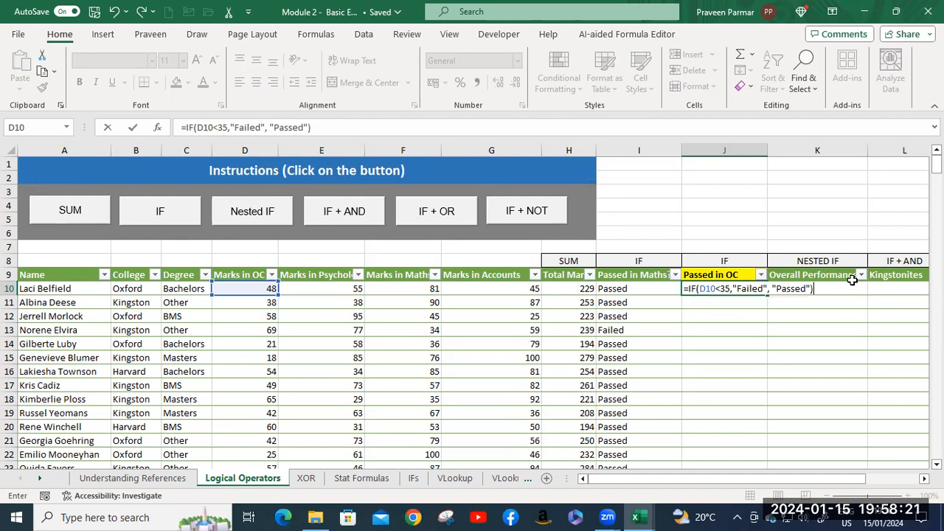
Finish the J10 IF formula with "Failed" as the true value and "Passed" as the false value.
key(Return)
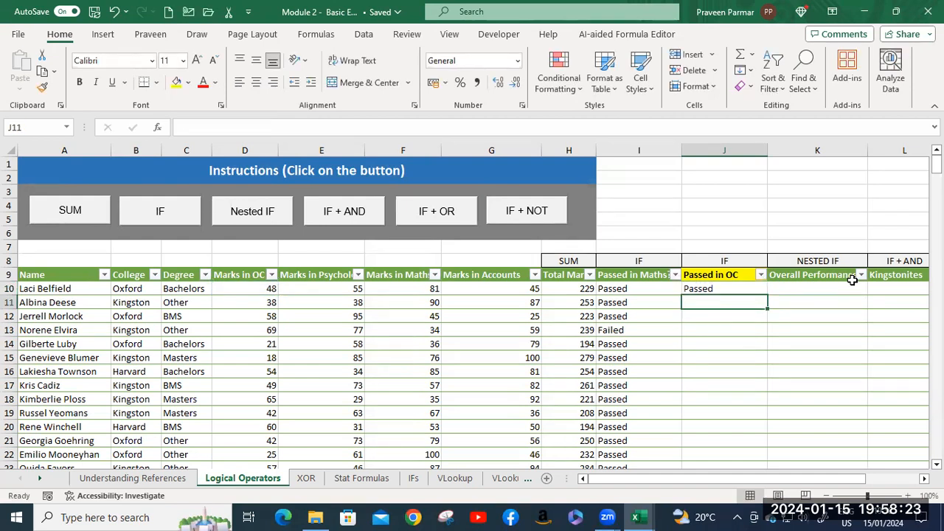
Fill the Passed in OC formula down the column and compare the OC marks in D15 and D22 with their results.
click(752, 288)
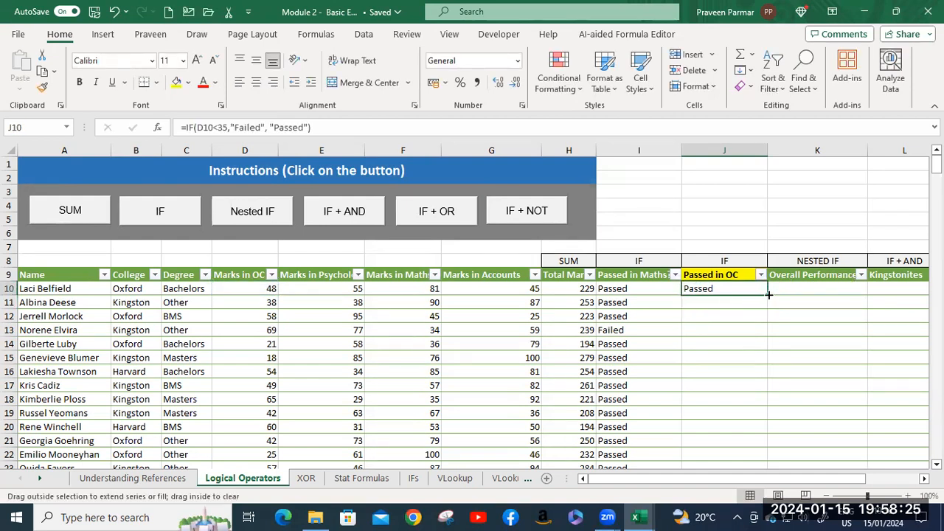
double_click(768, 295)
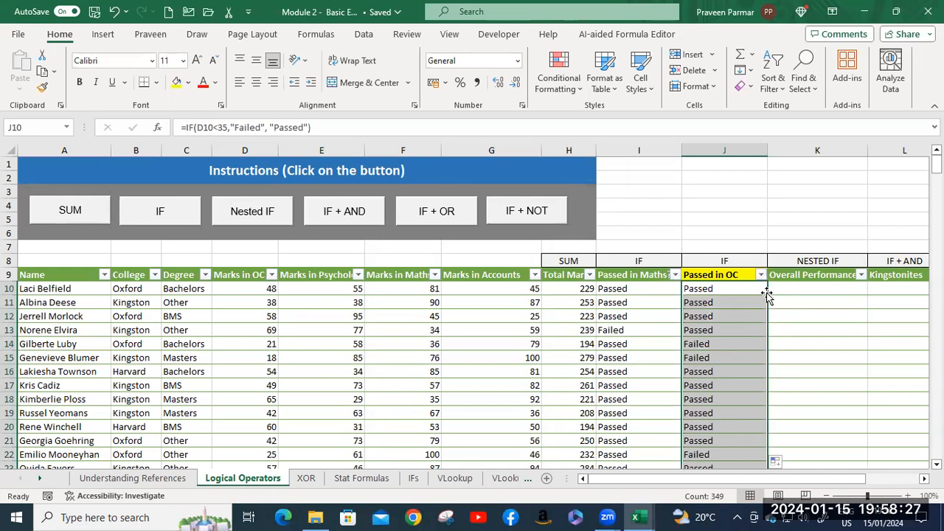
click(695, 359)
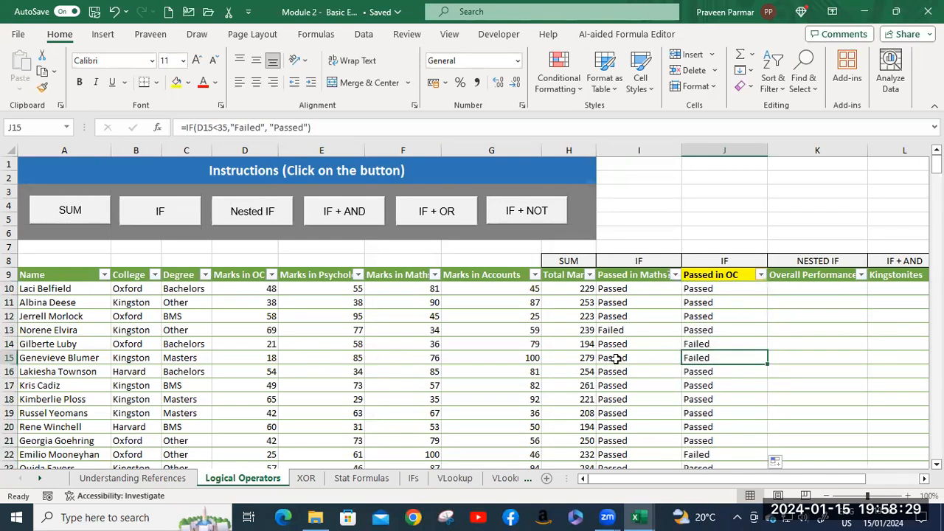
click(267, 358)
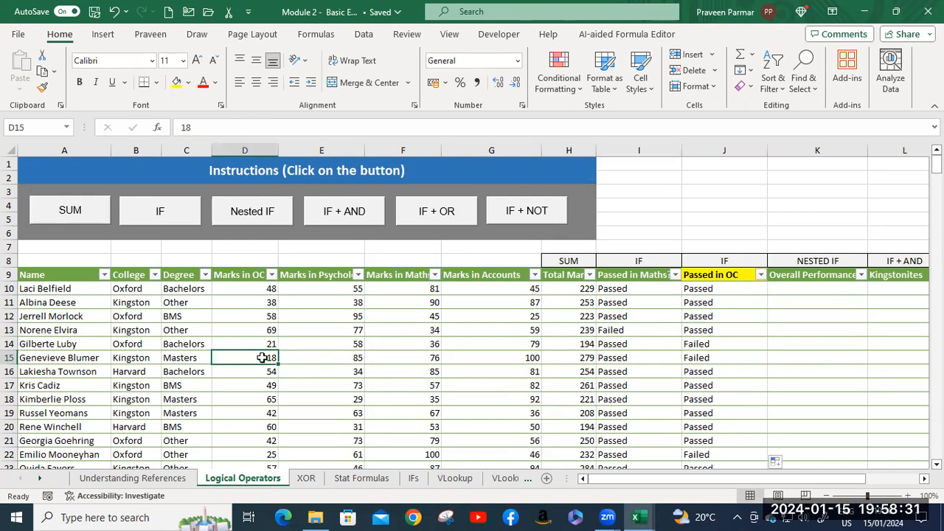
click(693, 359)
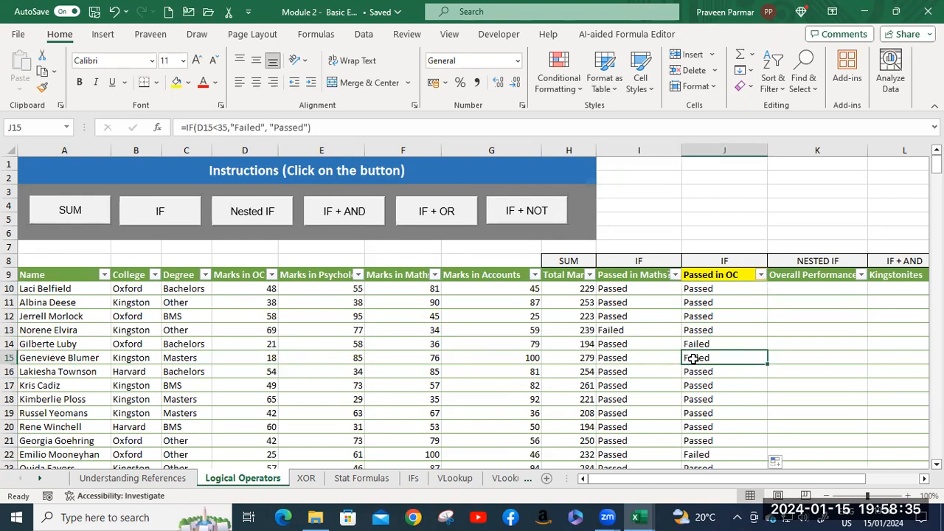
click(251, 455)
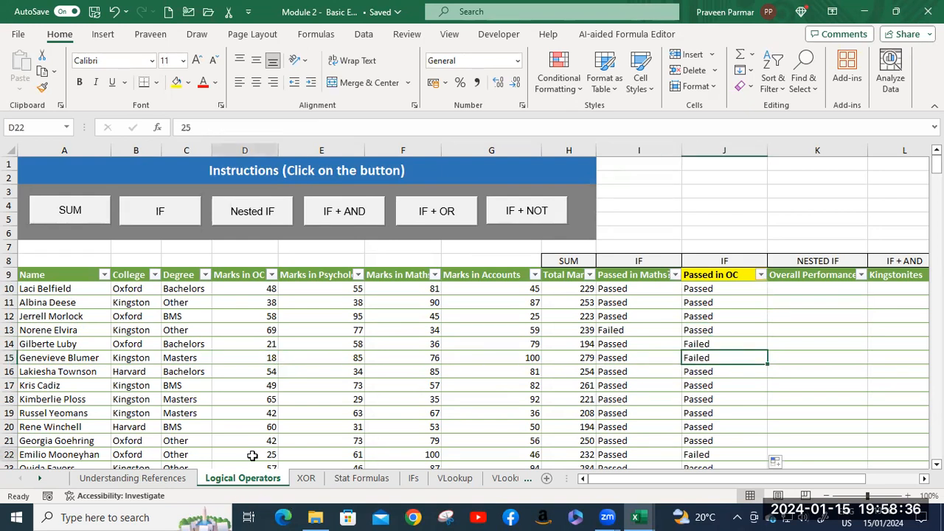
click(693, 456)
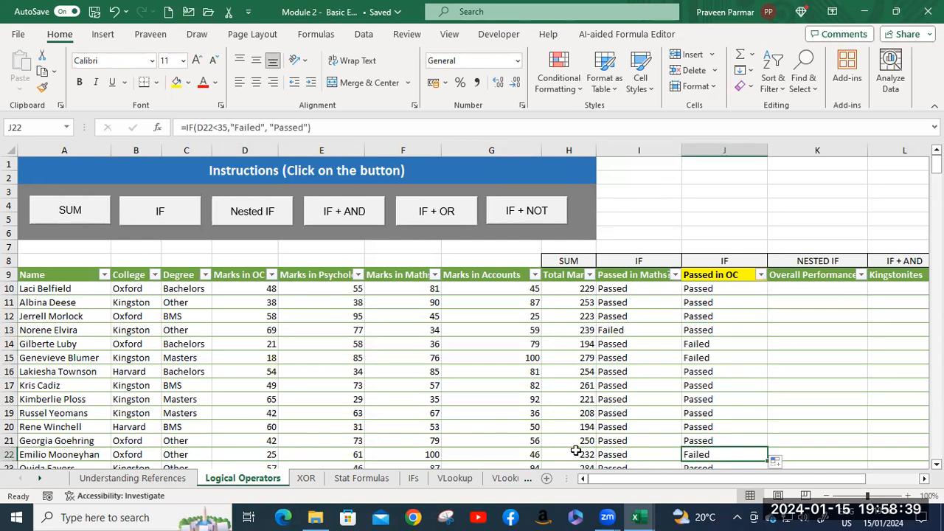
Display the sheet's instructions for the Nested IF exercise.
drag(707, 478, 738, 477)
click(134, 212)
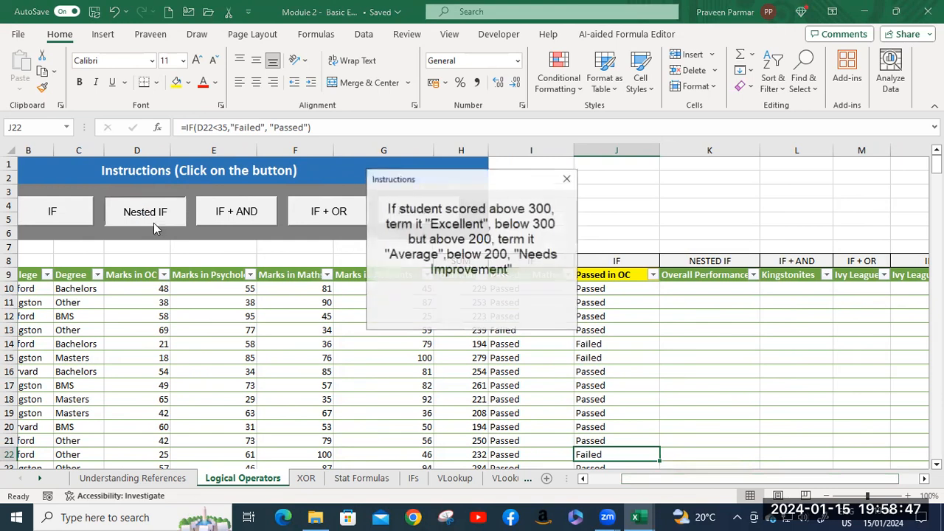
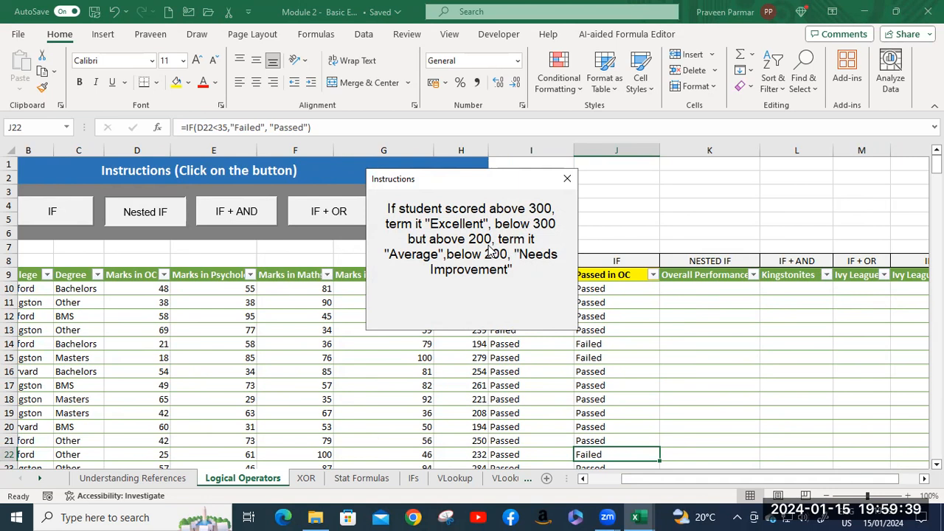
Close the exercise instructions and start an IF formula in K10 with the logical test H10>=300.
click(567, 178)
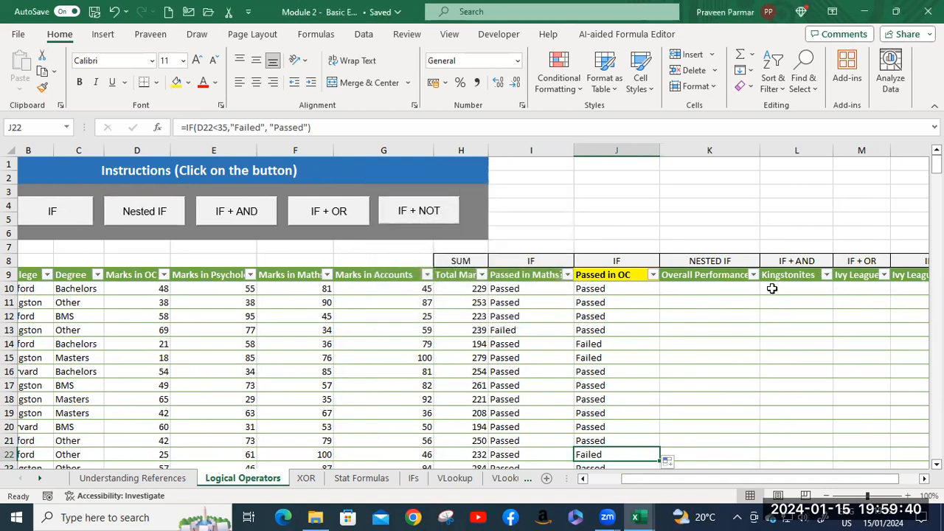
click(698, 290)
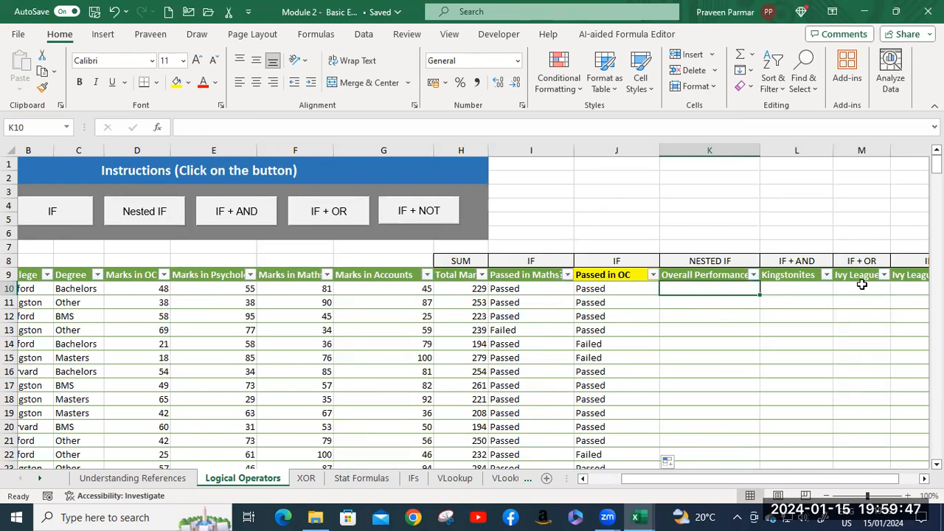
text(=fi)
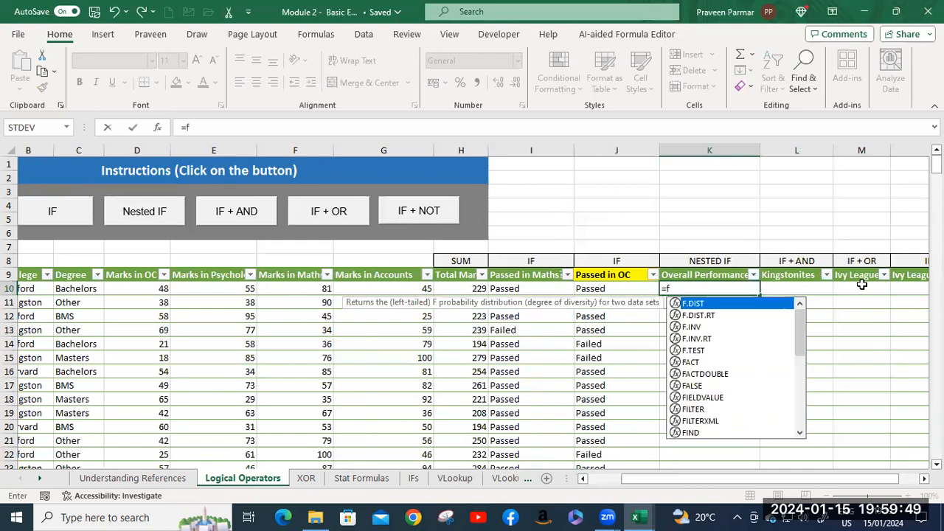
key(BackSpace)
key(BackSpace)
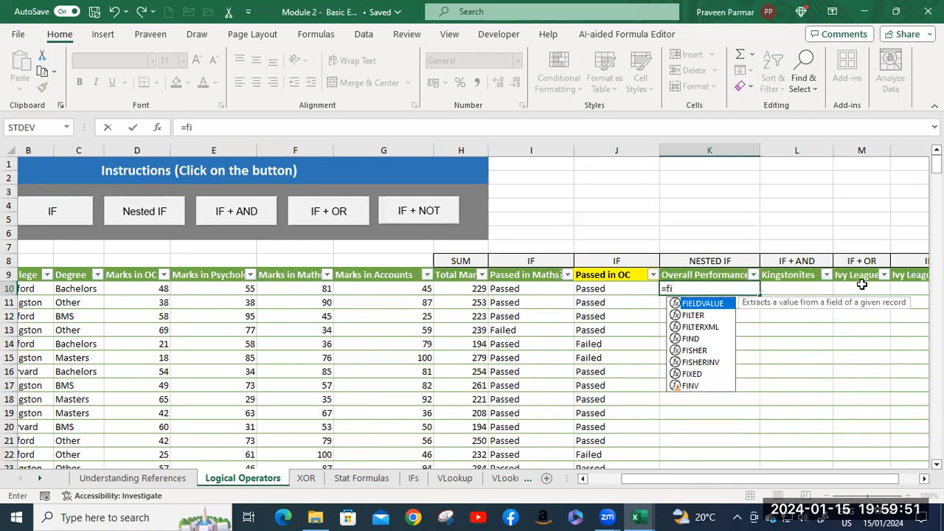
text(if)
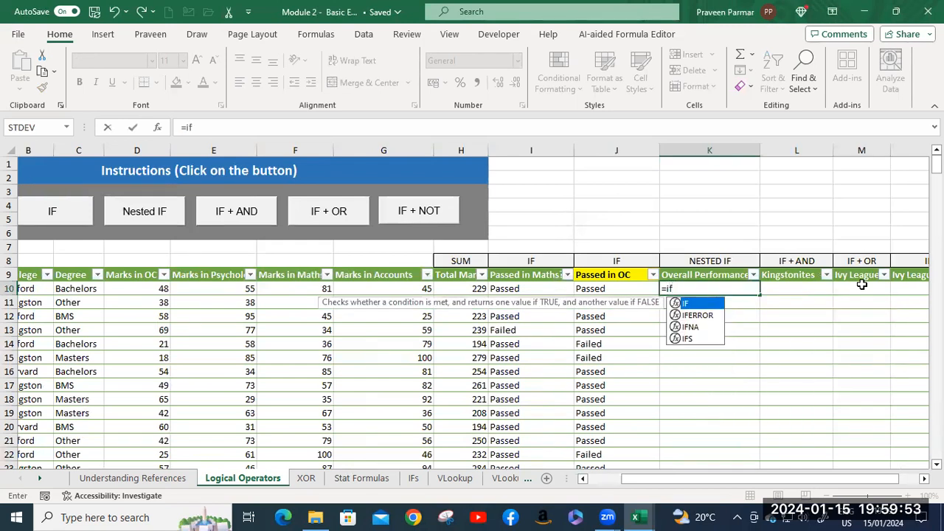
key(Tab)
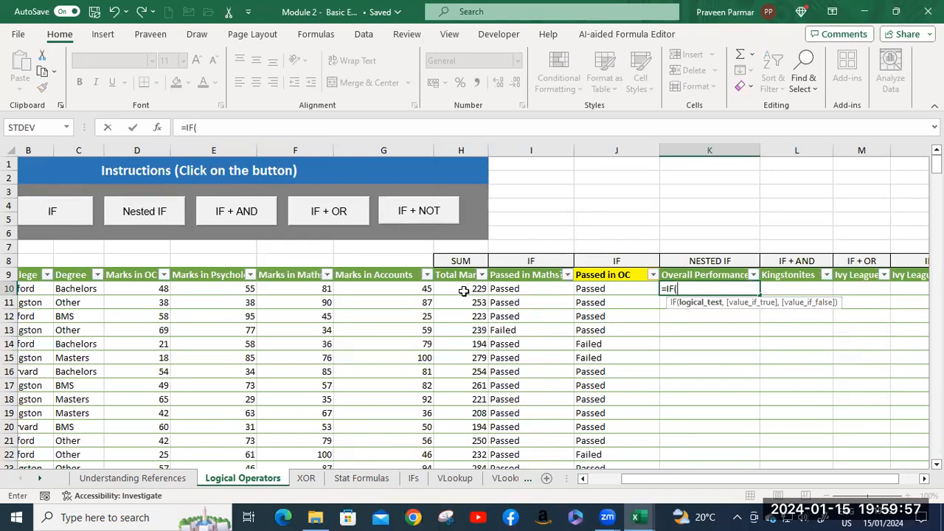
click(463, 290)
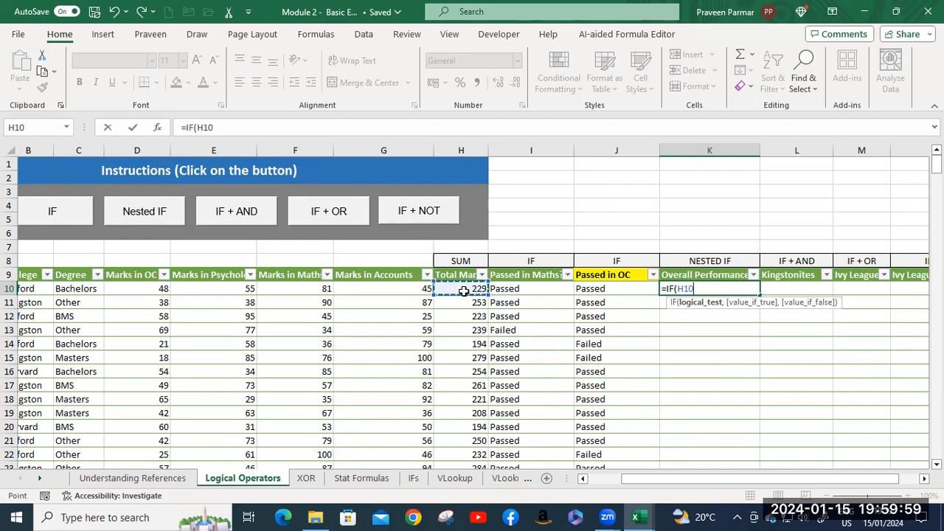
text(>=)
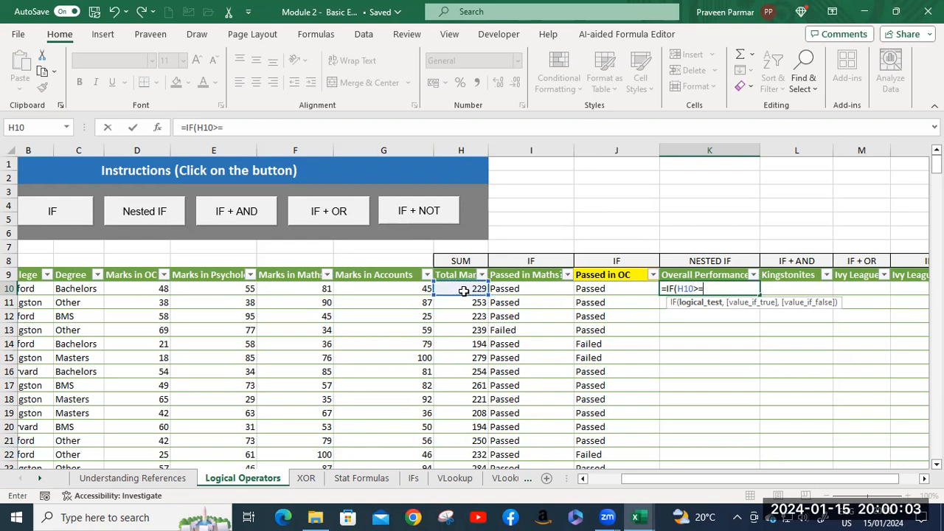
text(300,)
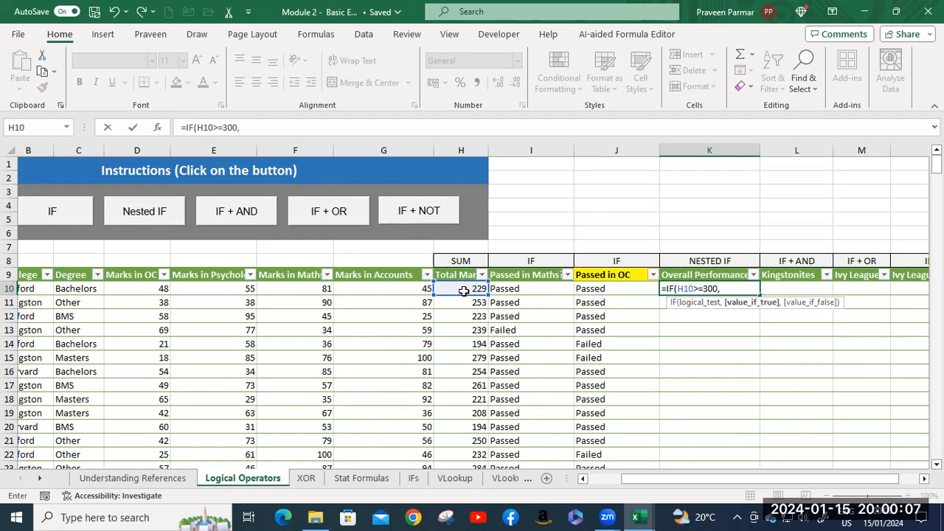
text( "Excellent)
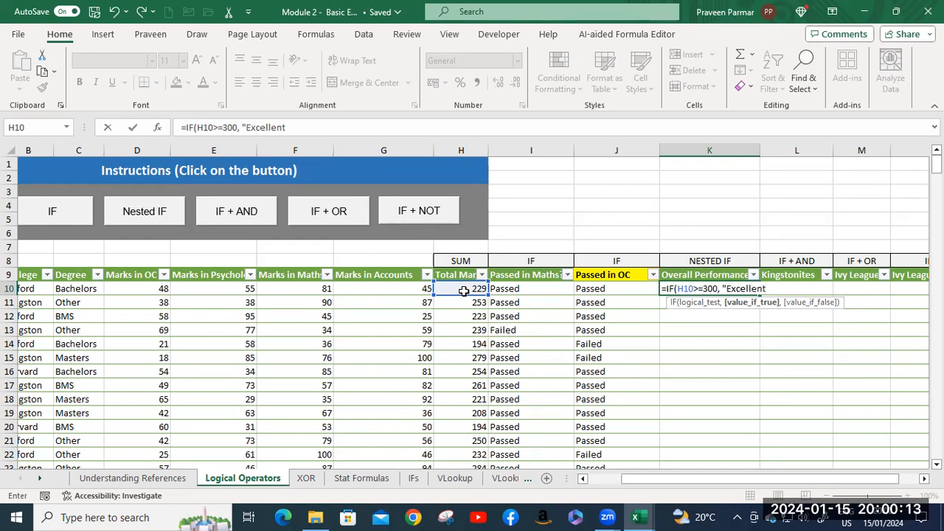
text(",)
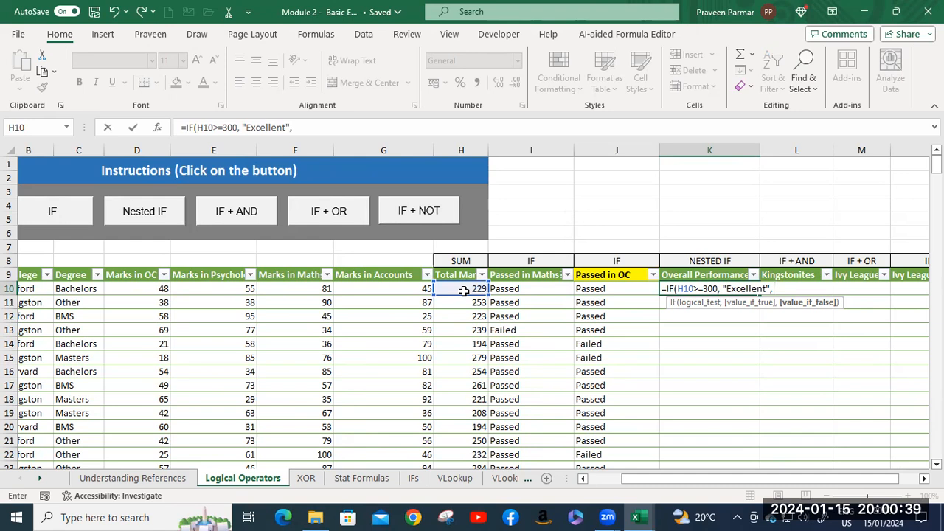
Nest a second IF as the false value in K10, with the logical test H10>=200.
text(if)
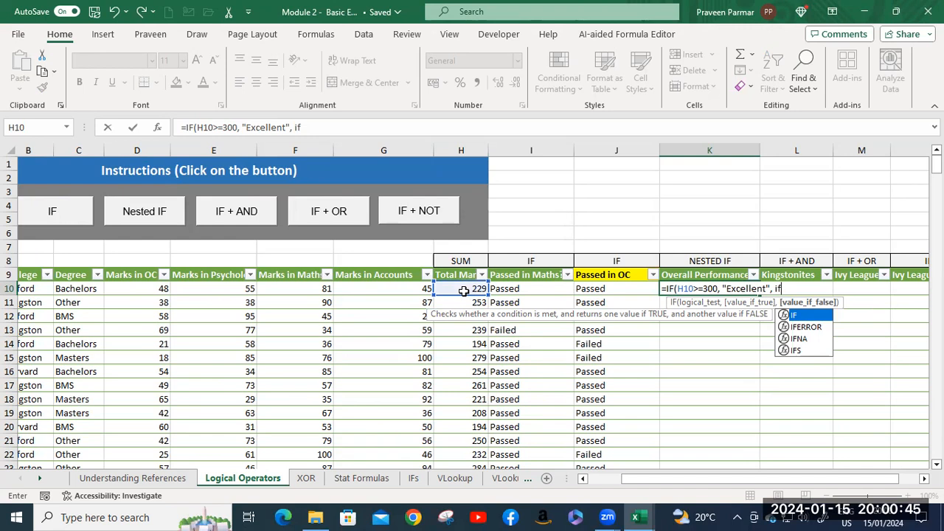
key(Tab)
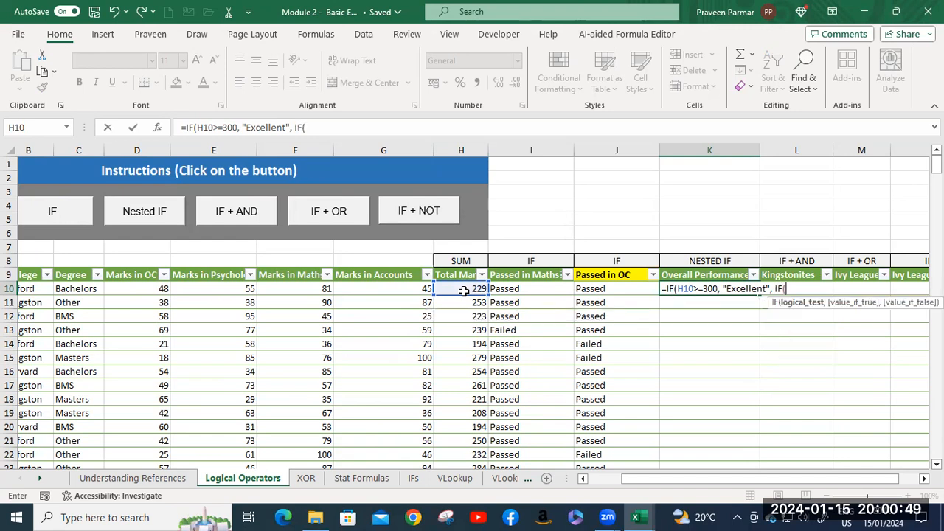
click(463, 292)
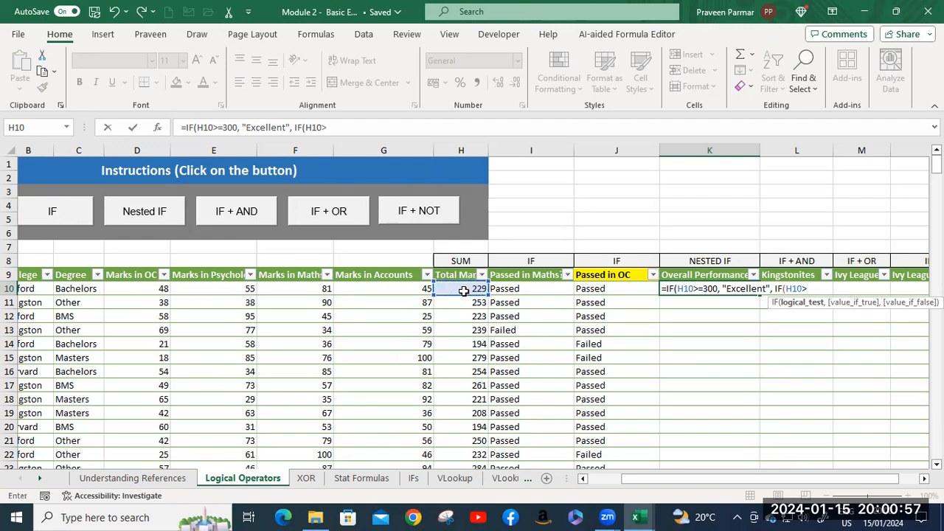
text(2)
text(00)
text(, ")
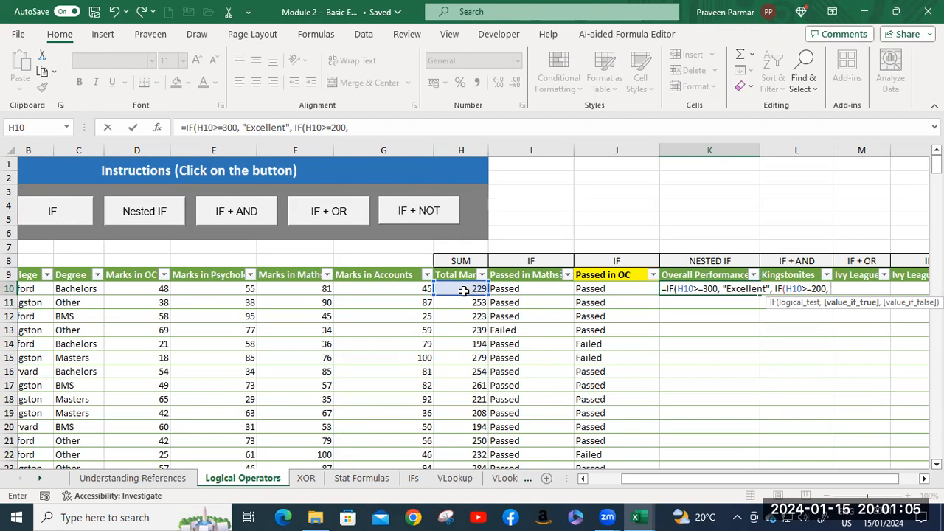
text(average)
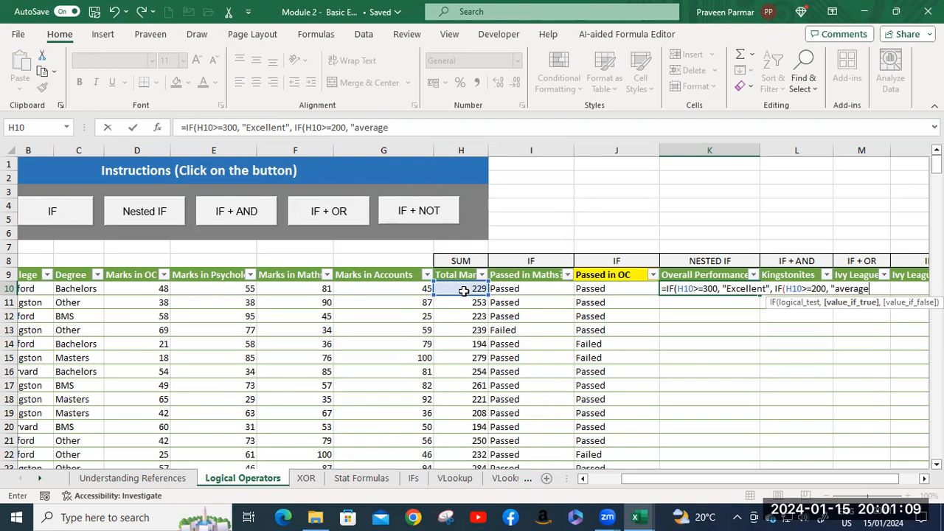
text(")
Set "Average", with a capital A, as the true value of the nested IF in K10.
click(843, 288)
key(BackSpace)
text(A)
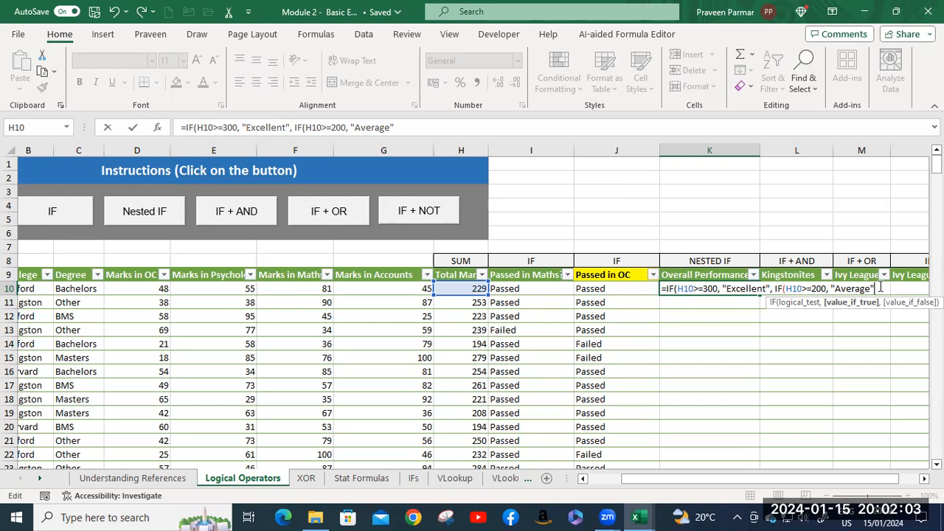
Finish the nested IF with "Needs Improvement" as the false value, close both functions and enter the K10 formula.
text(,)
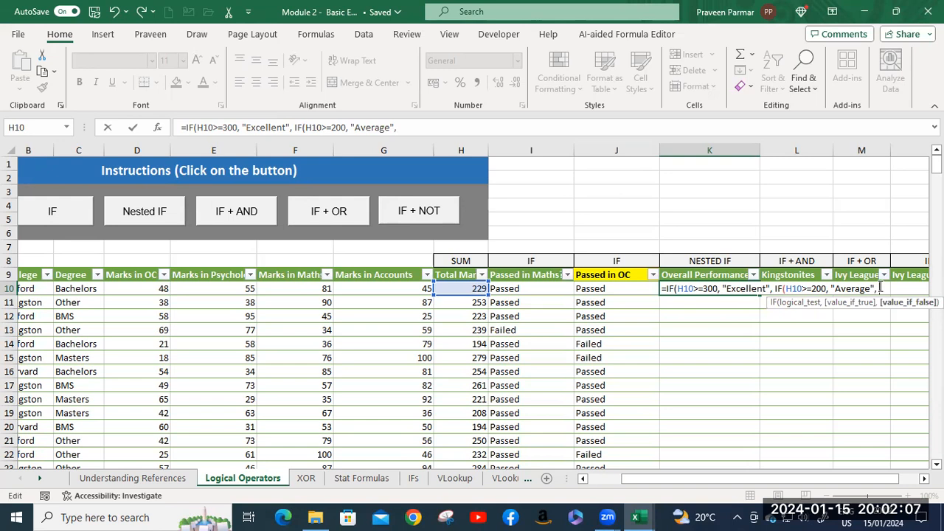
text( "Needs Impro)
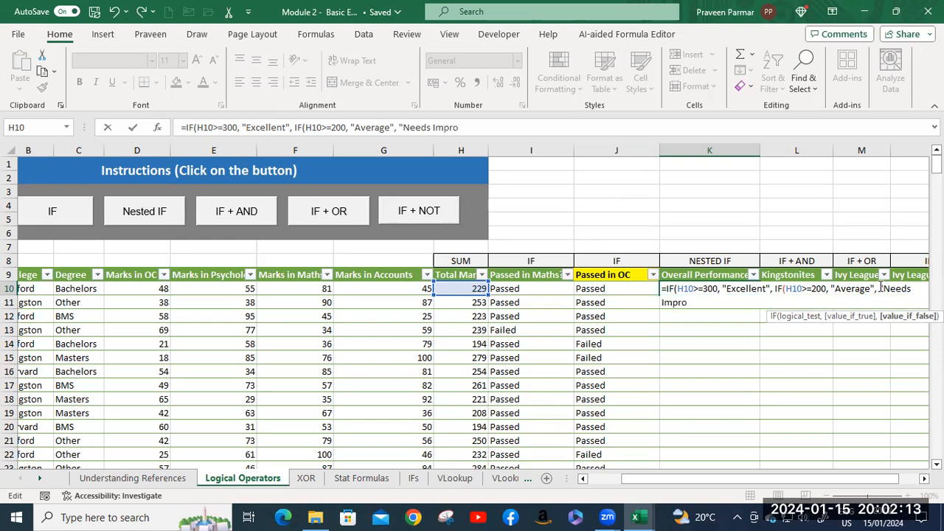
text(vement)
text()))
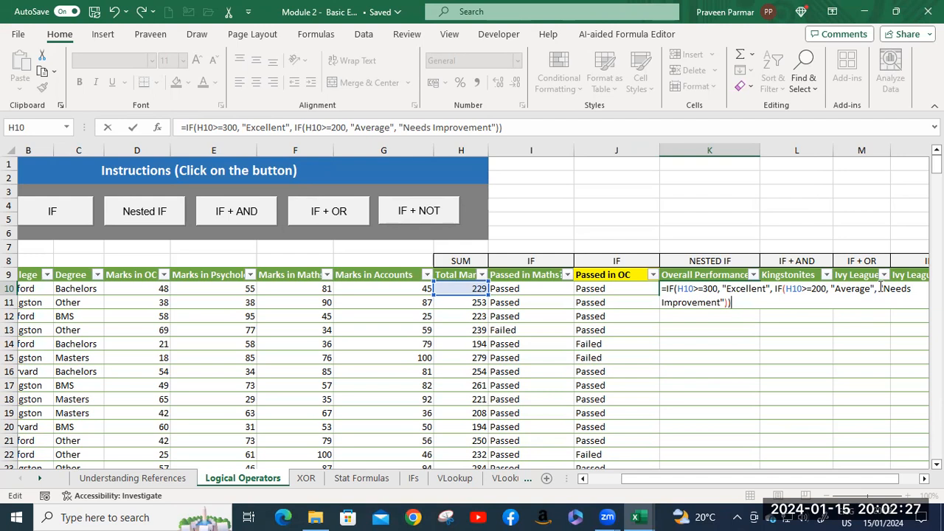
key(Return)
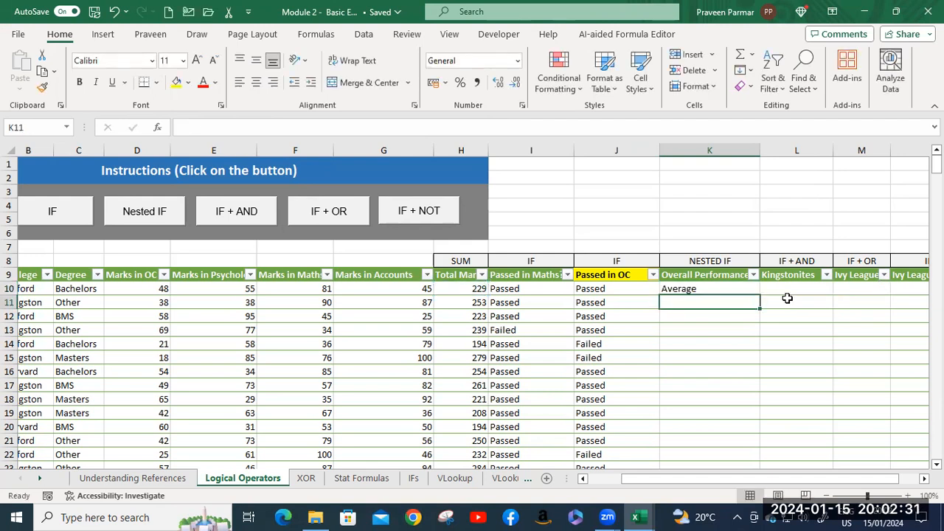
Examine how the inner and outer IF parentheses pair up in the K10 formula, leaving the formula as it is.
double_click(728, 290)
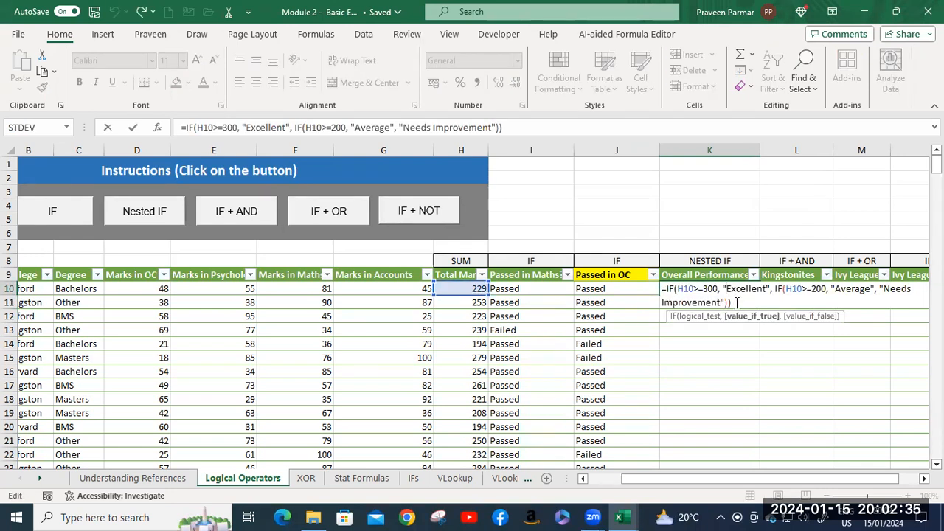
click(787, 290)
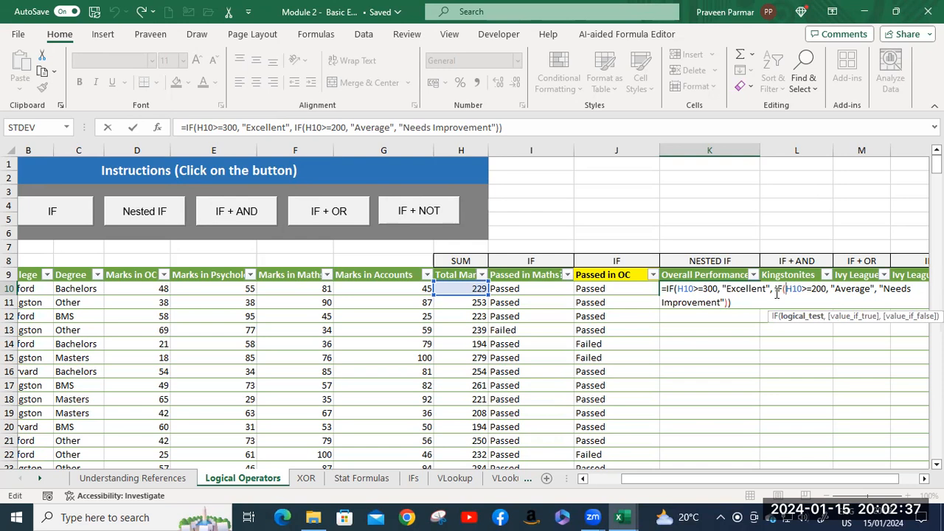
click(790, 290)
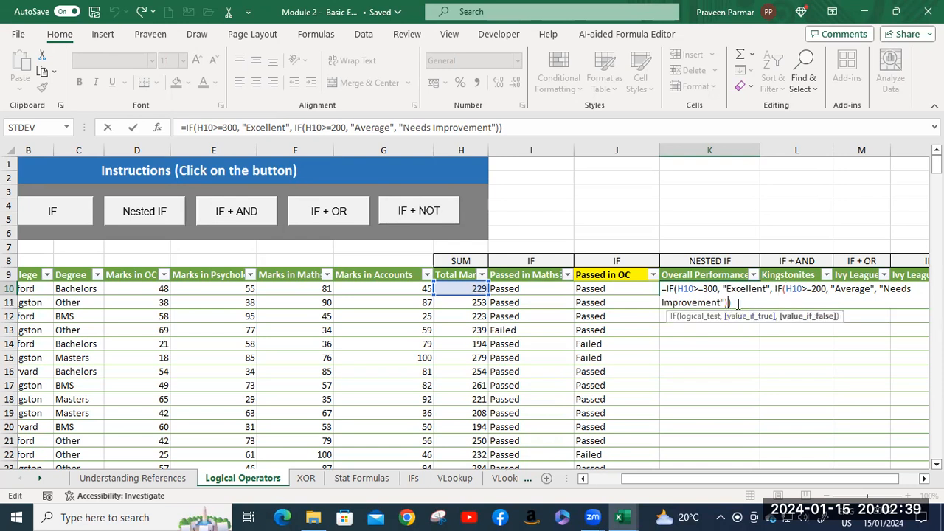
click(747, 299)
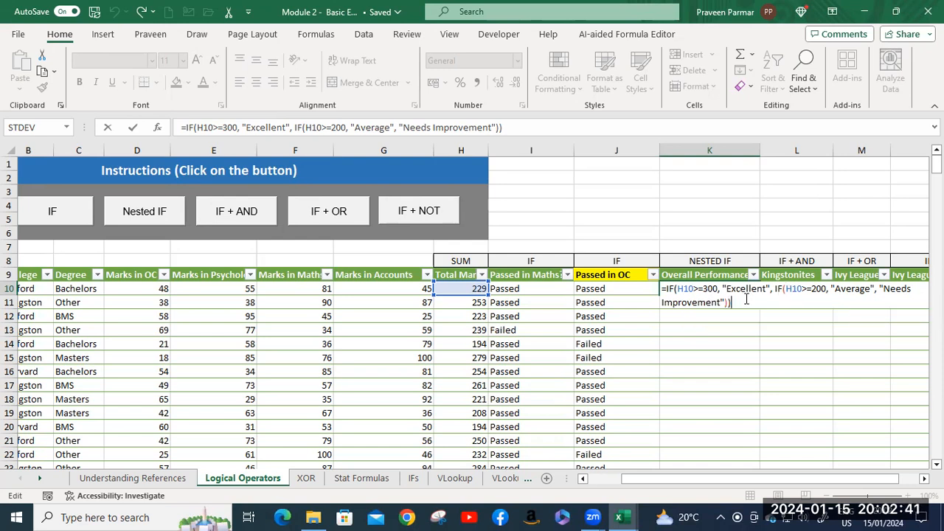
key(Return)
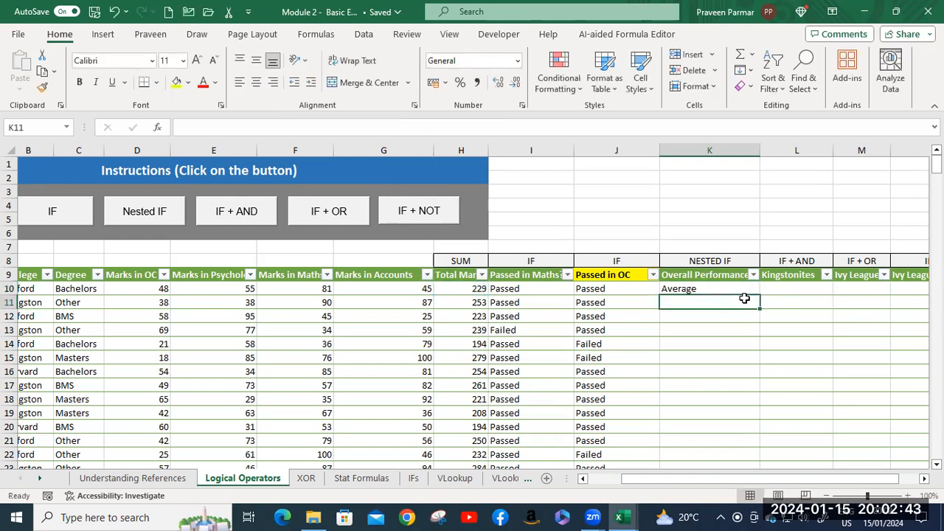
Fill the K10 nested IF formula down the Overall Performance column and review the resulting grades.
click(730, 292)
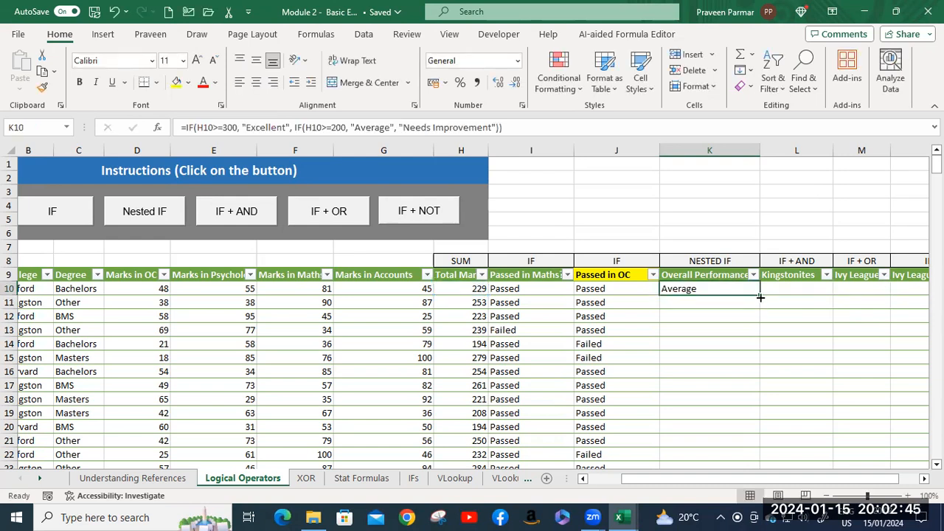
double_click(759, 295)
scroll(741, 336, down, 6)
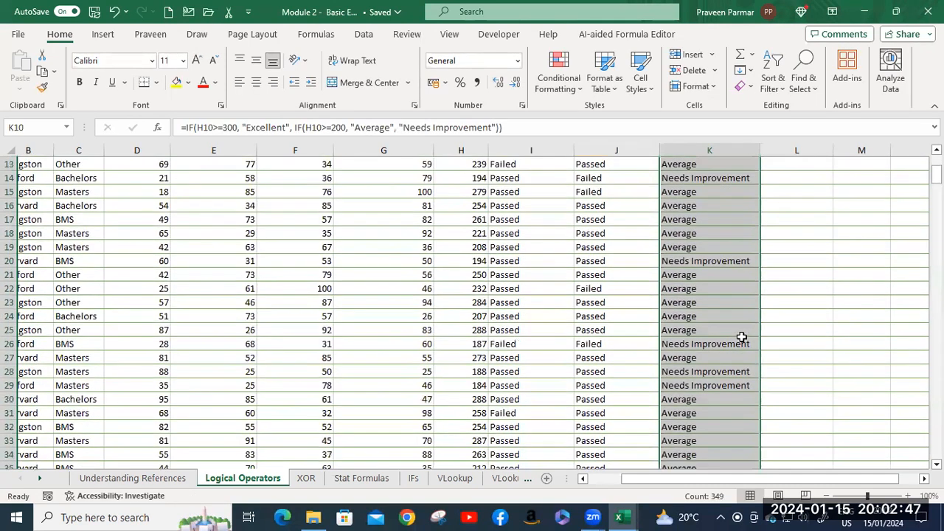
scroll(741, 337, down, 7)
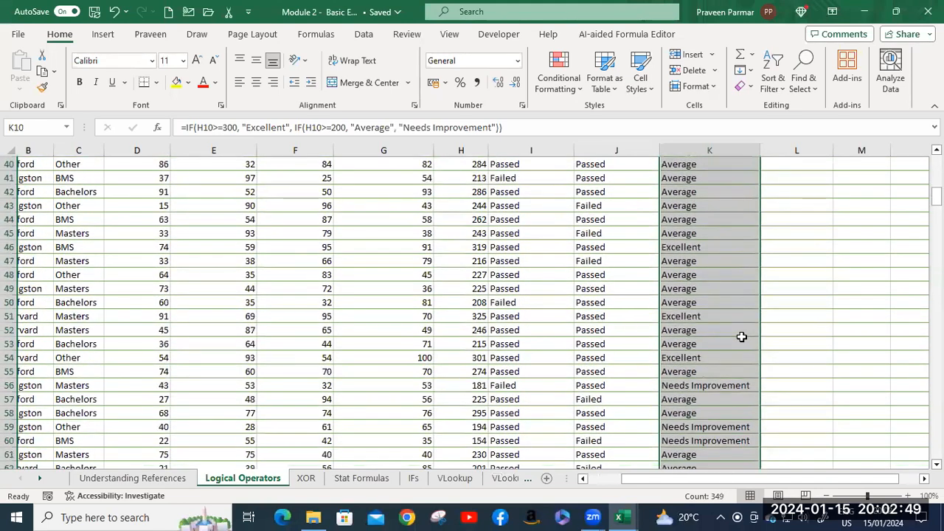
scroll(741, 336, up, 9)
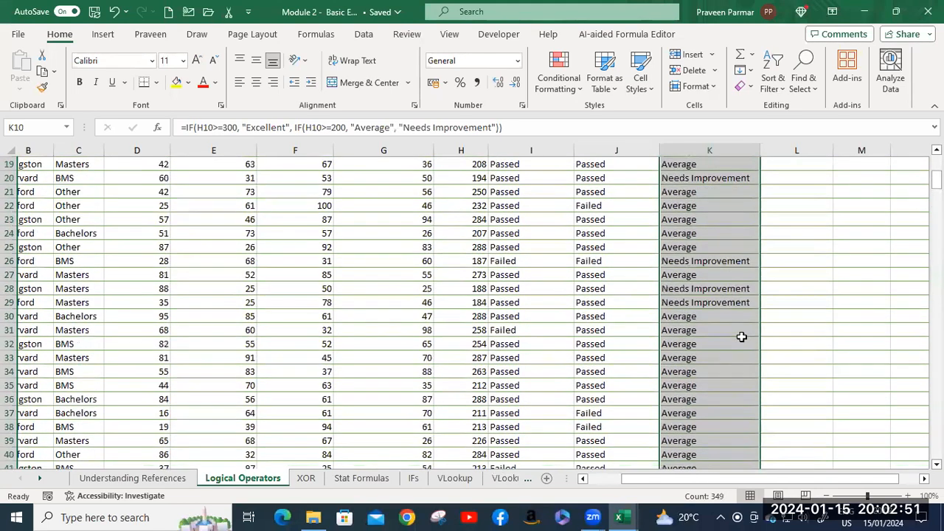
scroll(741, 336, up, 4)
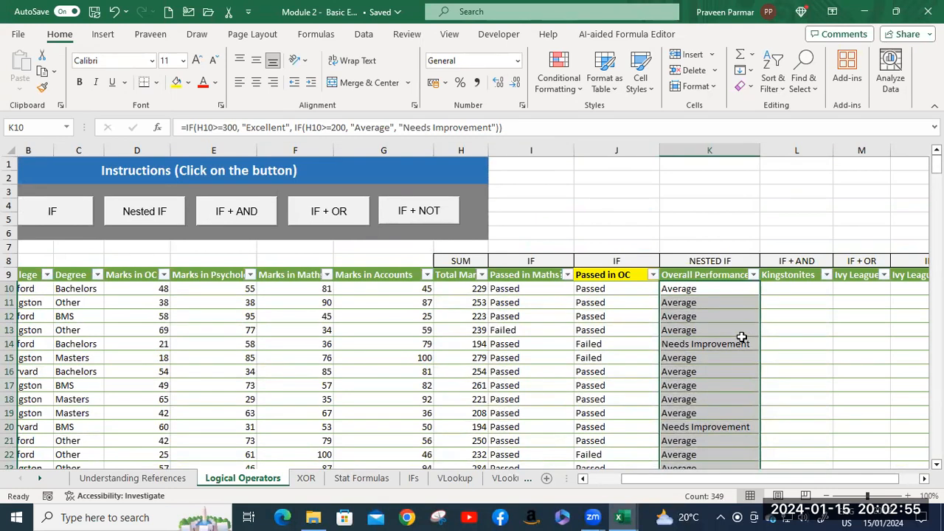
Try to enter the K10 nested IF formula without its final closing parenthesis, declining the proposed correction.
click(725, 291)
double_click(725, 291)
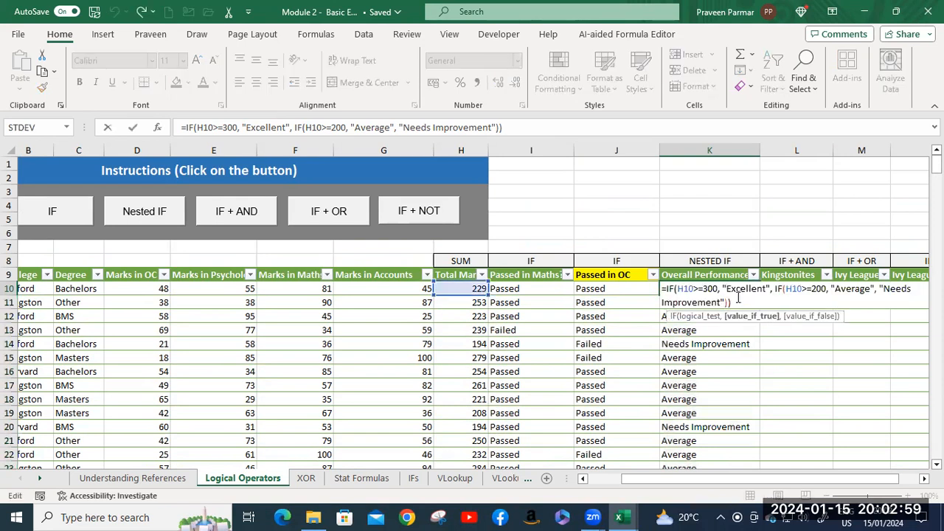
key(BackSpace)
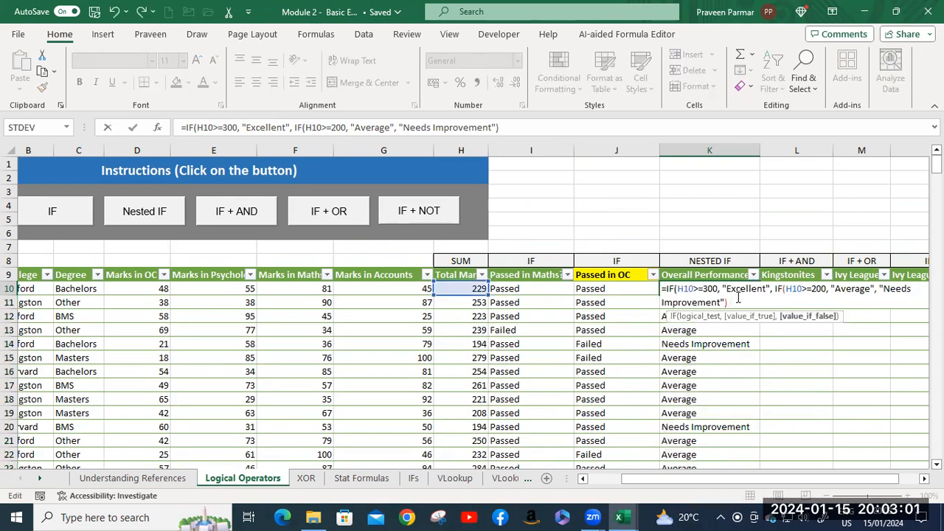
key(Return)
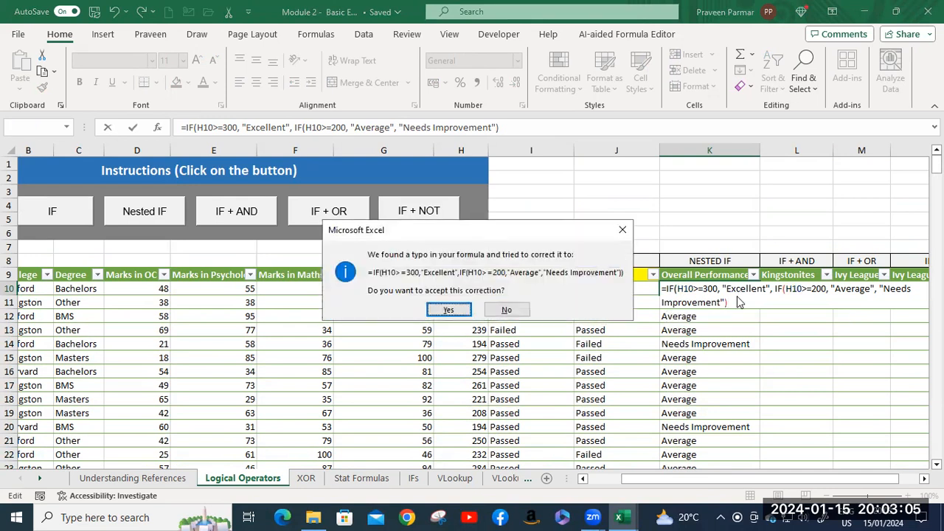
click(506, 311)
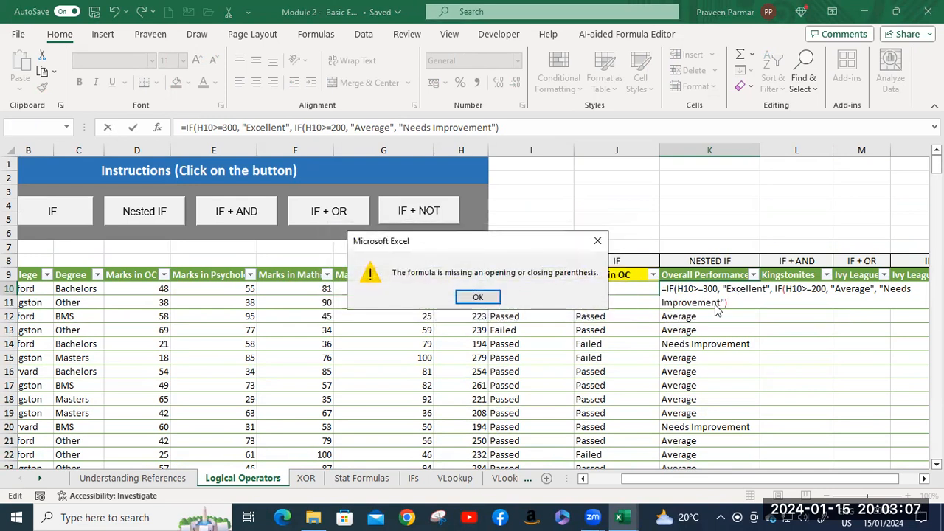
click(489, 303)
click(735, 307)
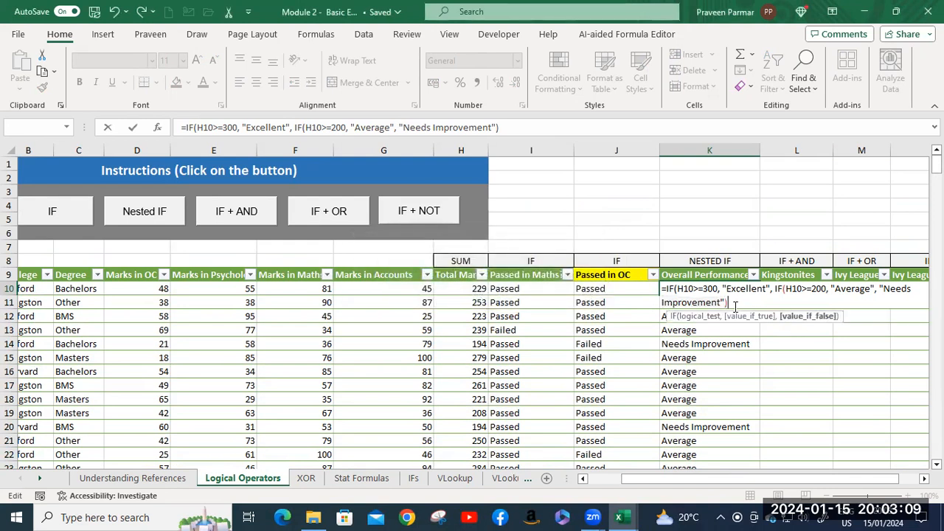
Try the K10 formula without either closing parenthesis, decline the correction, and re-enter it with "))" restored.
key(BackSpace)
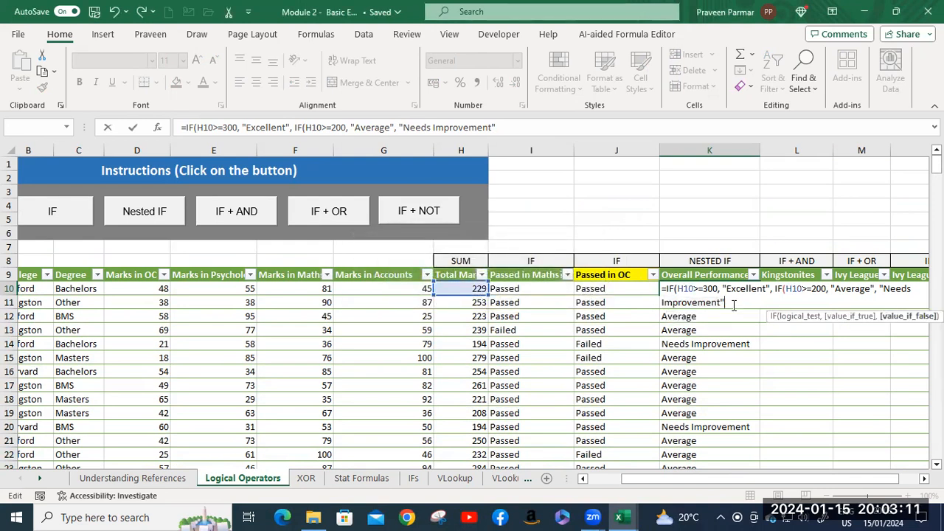
key(Return)
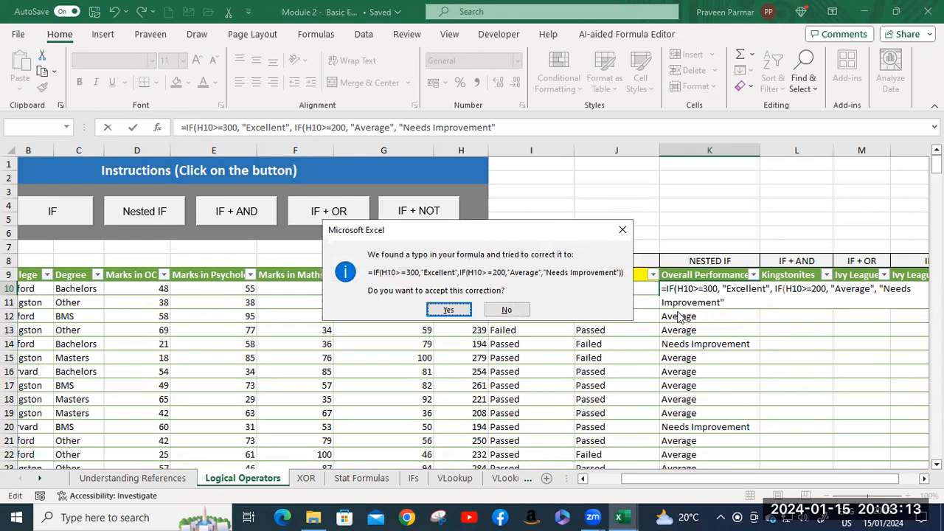
click(509, 309)
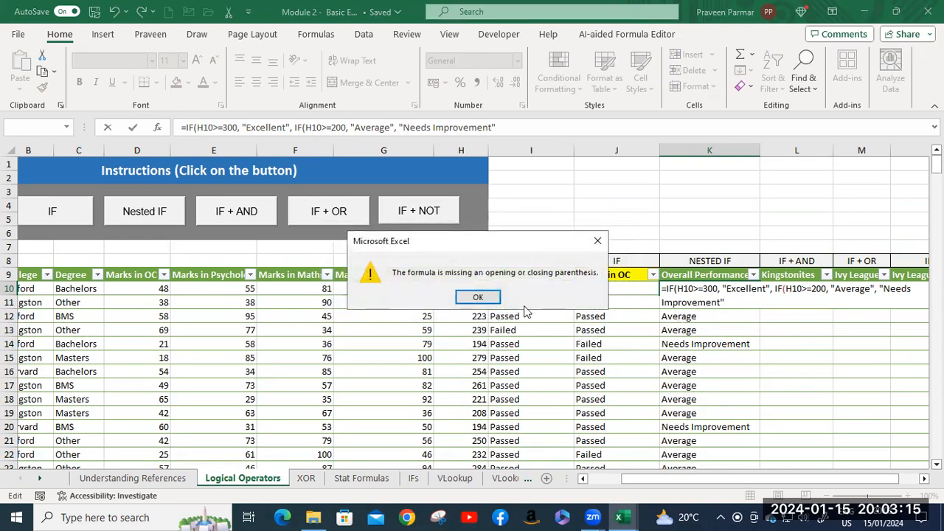
click(478, 296)
click(745, 301)
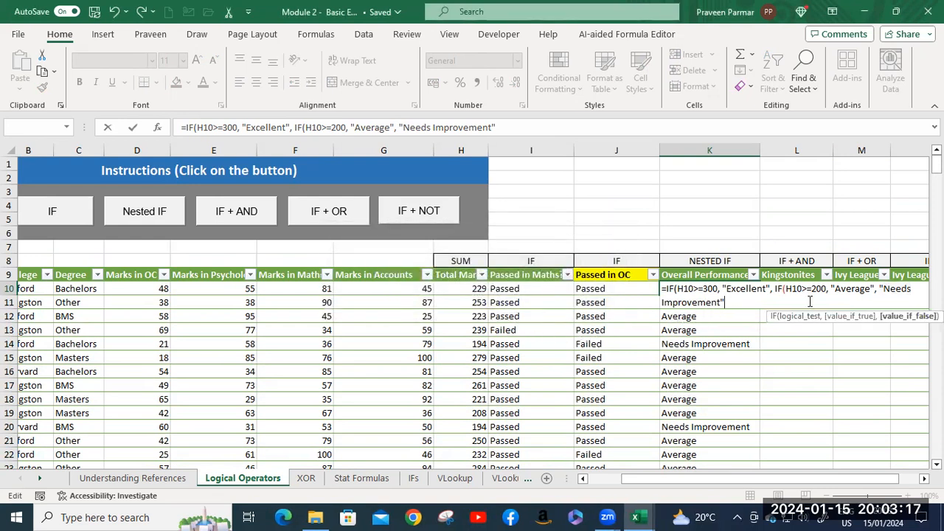
text()))
key(Return)
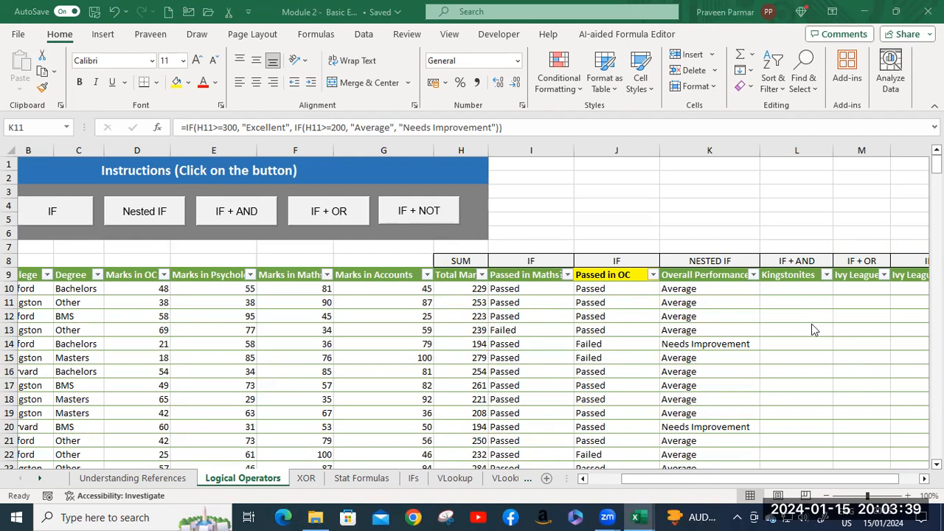
Select L10 under Kingstonites, read the IF + AND task instructions and close them.
click(785, 291)
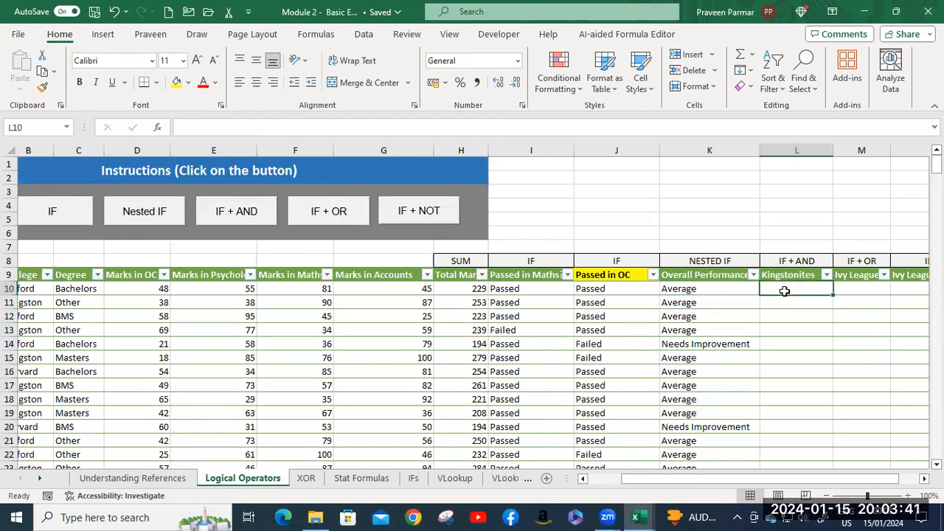
drag(695, 479, 751, 477)
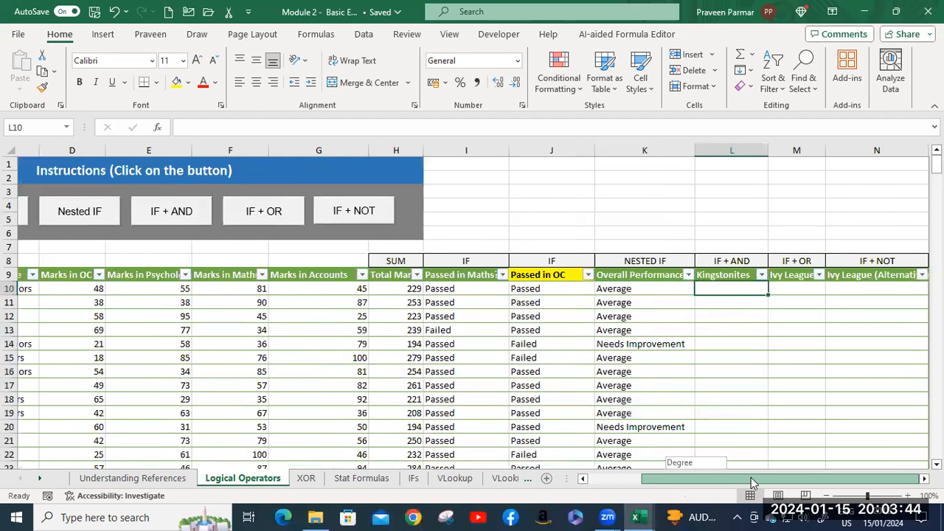
click(182, 214)
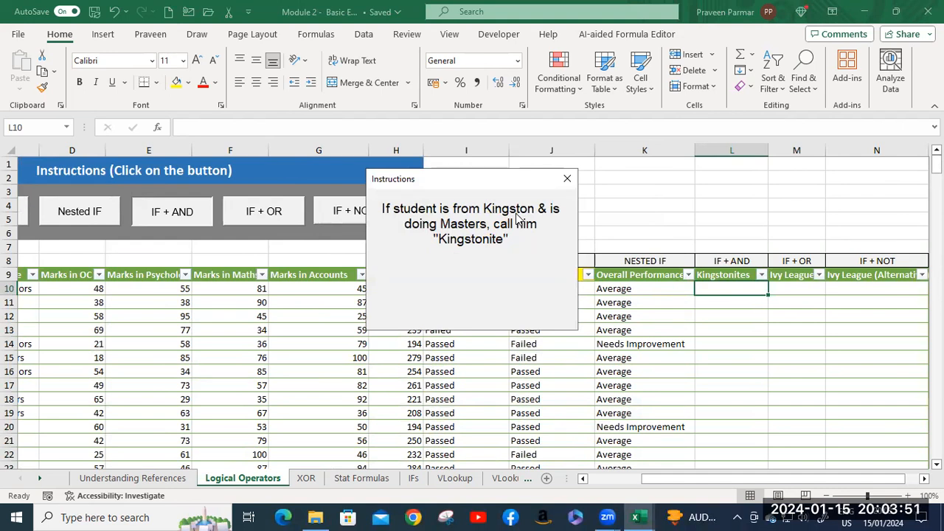
click(566, 179)
Check the values available in the College and Degree filters without filtering, and reread the IF + AND instructions.
drag(684, 483, 630, 484)
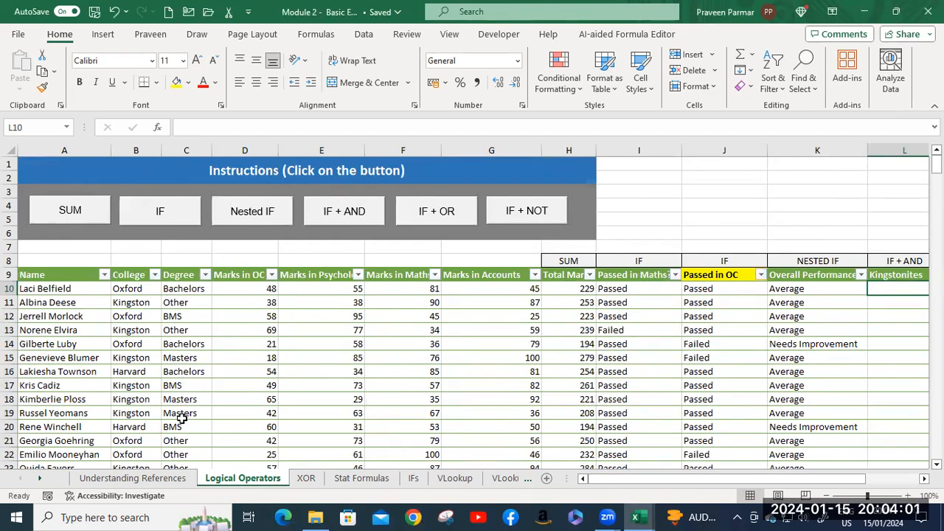
click(155, 275)
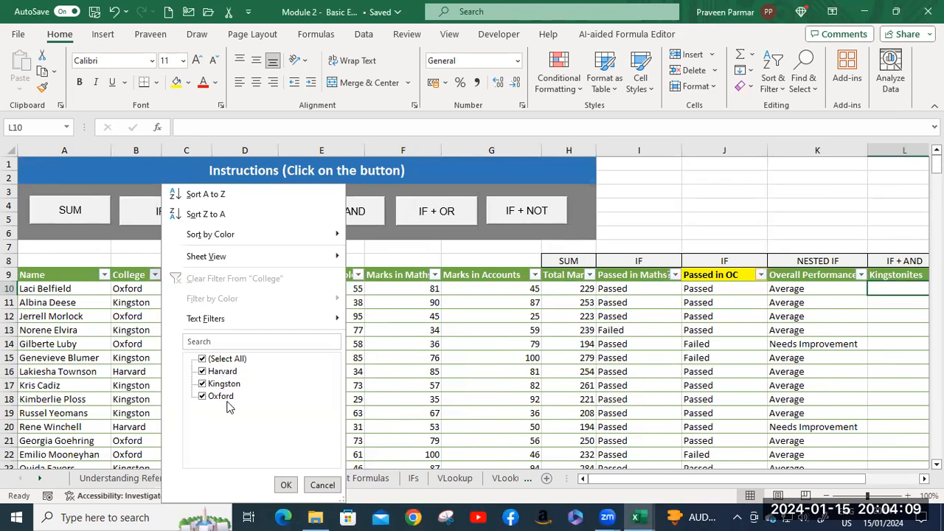
click(286, 484)
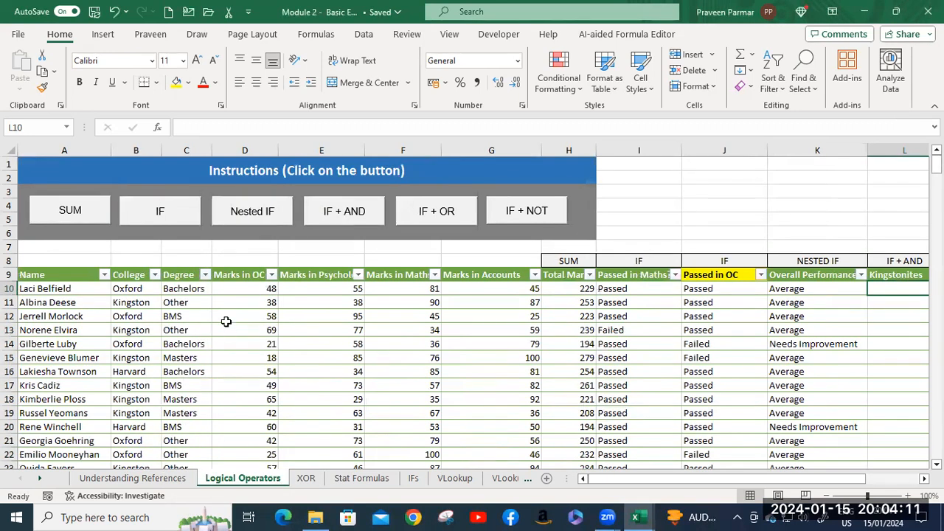
click(205, 274)
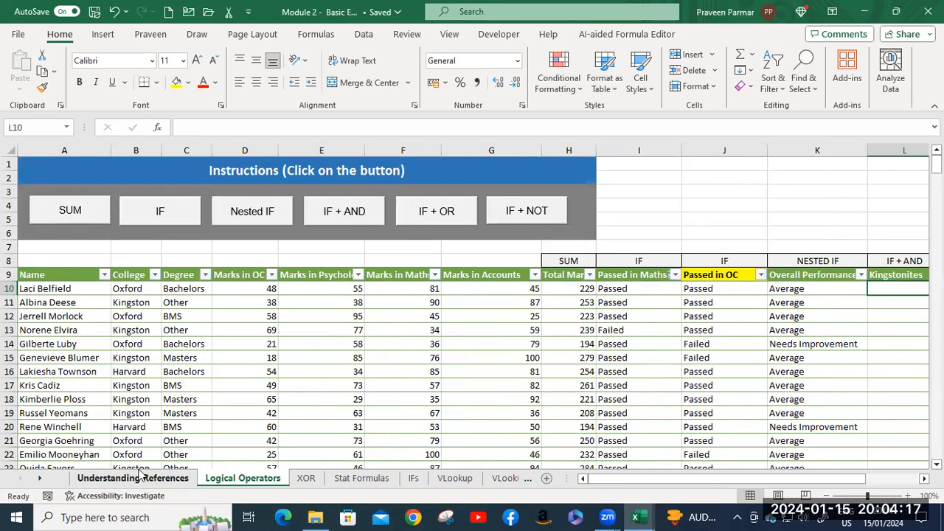
click(335, 215)
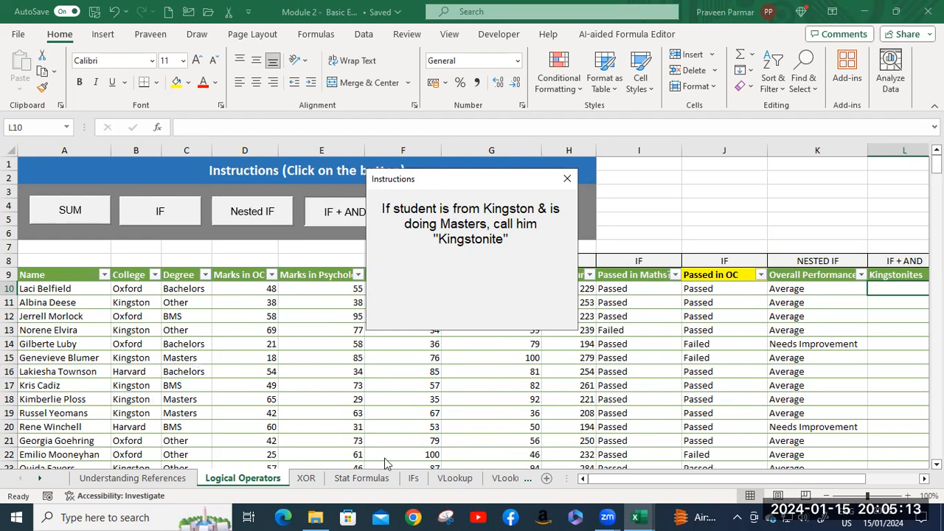
click(567, 179)
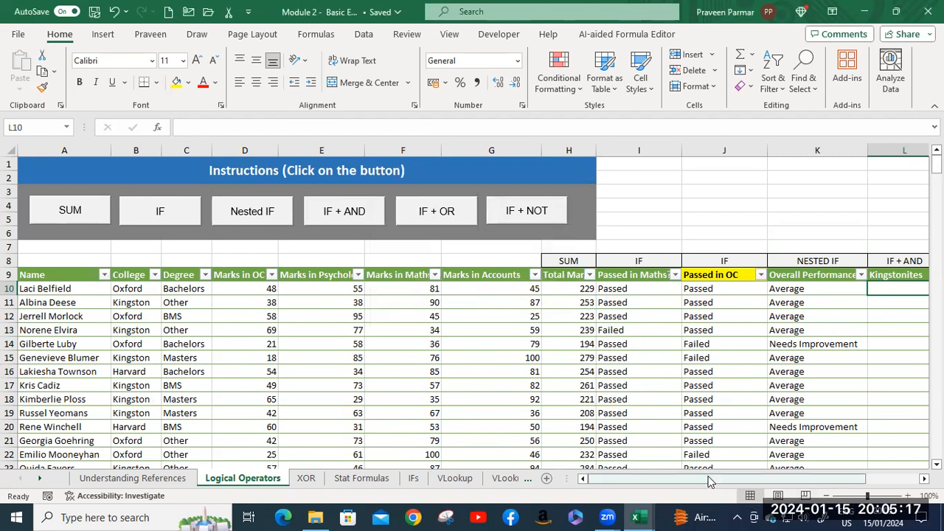
Start an AND function in L10 of the Kingstonites column.
drag(723, 477, 782, 479)
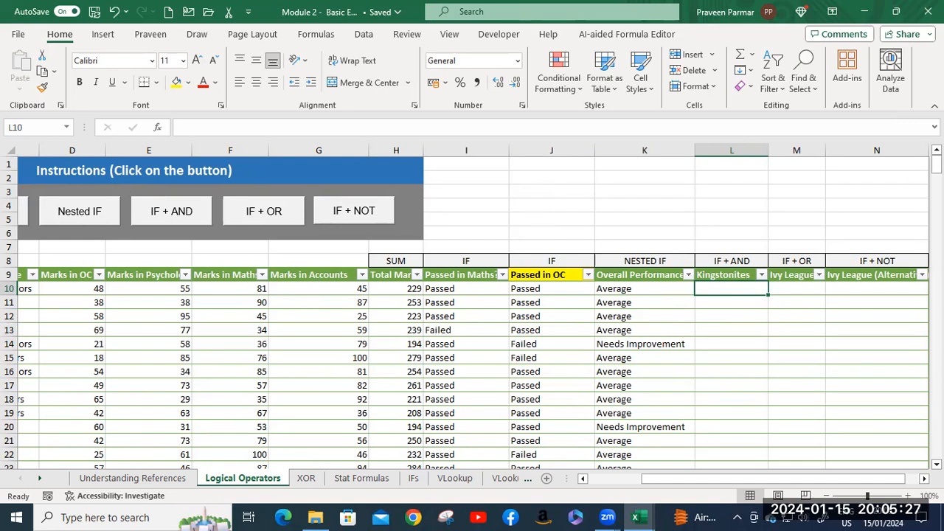
text(=s)
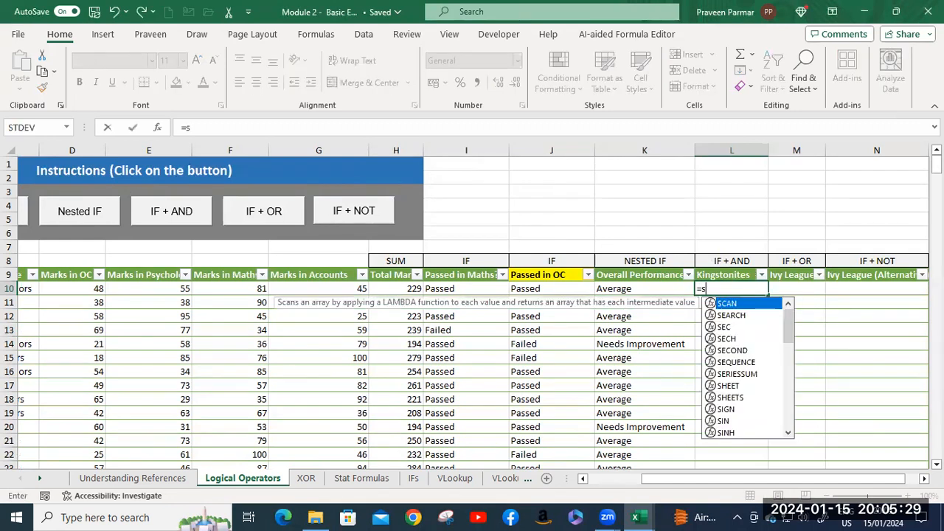
key(BackSpace)
text(and)
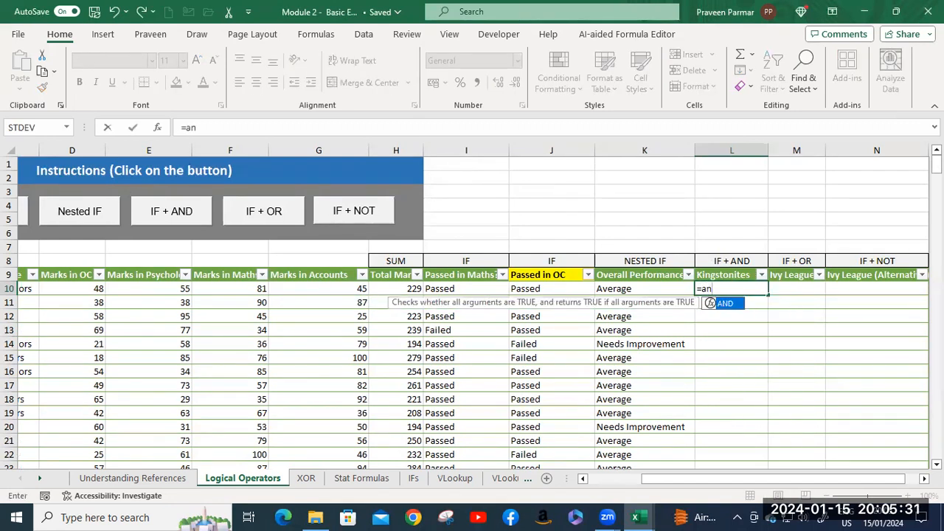
key(Tab)
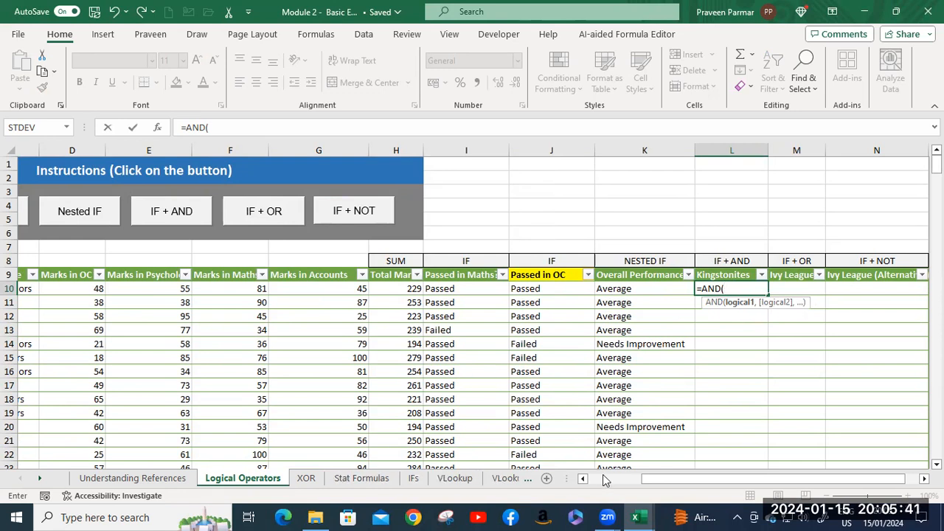
Add B10="Kingston" as the first condition of the AND function in L10.
drag(662, 478, 604, 484)
click(125, 289)
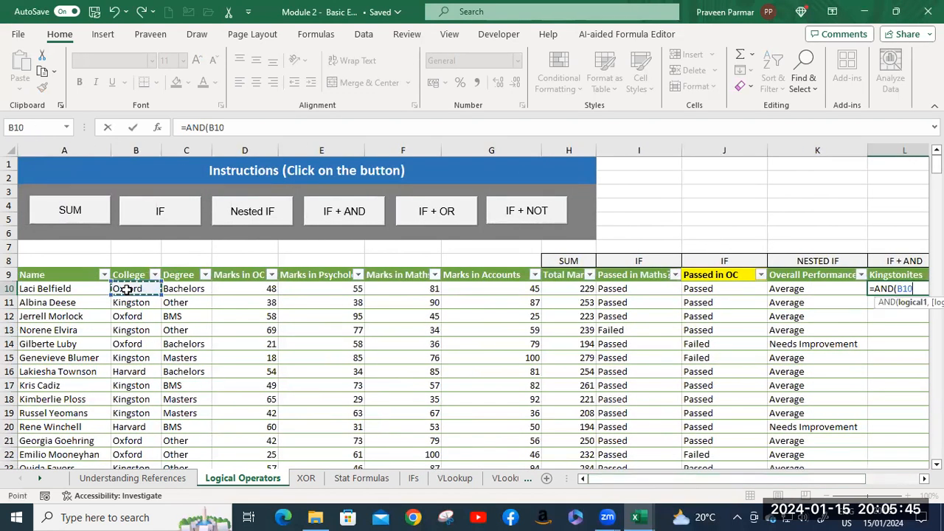
drag(712, 479, 791, 478)
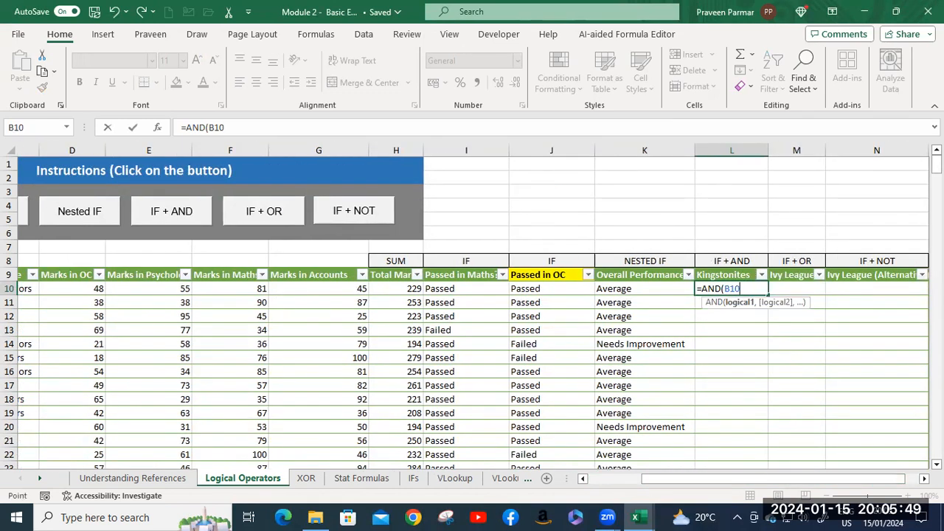
text(="Kingstomn)
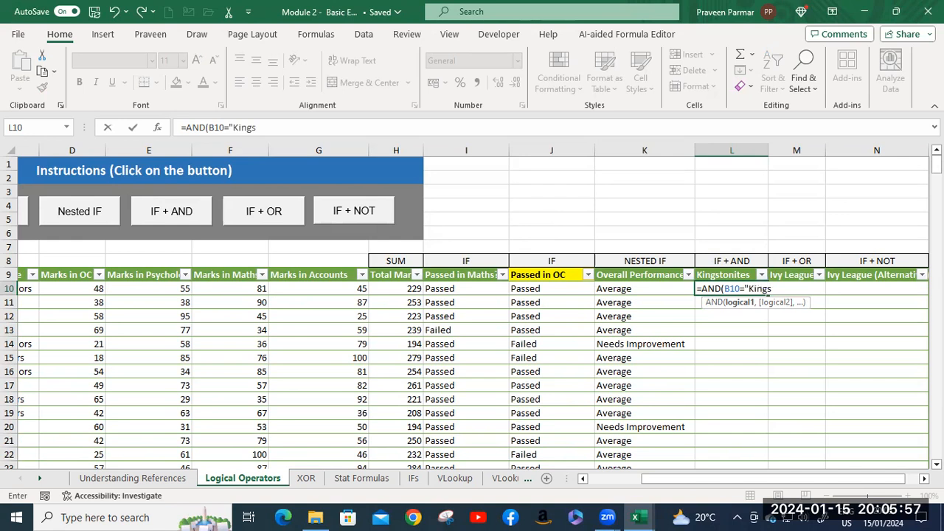
key(BackSpace)
text(n",)
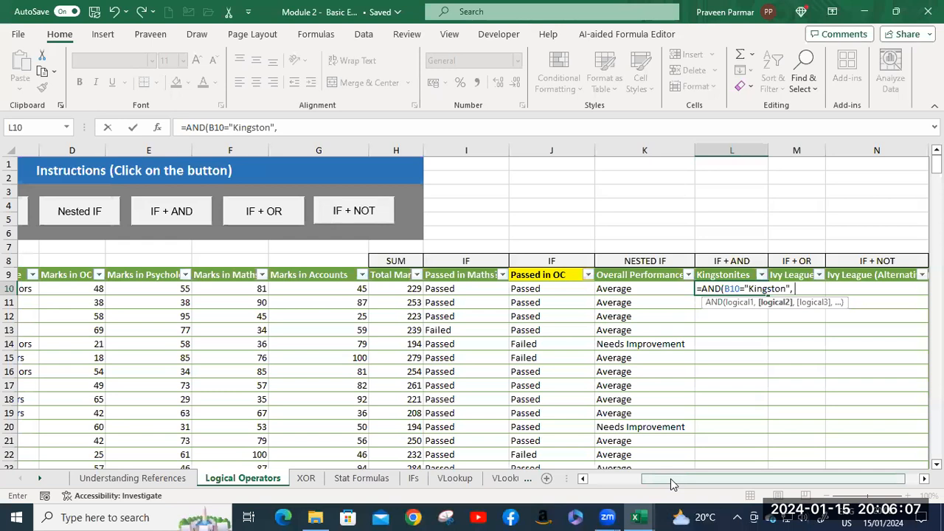
Add C10="Masters" as the second AND condition, close the function and enter the L10 formula.
drag(671, 484, 563, 487)
click(180, 290)
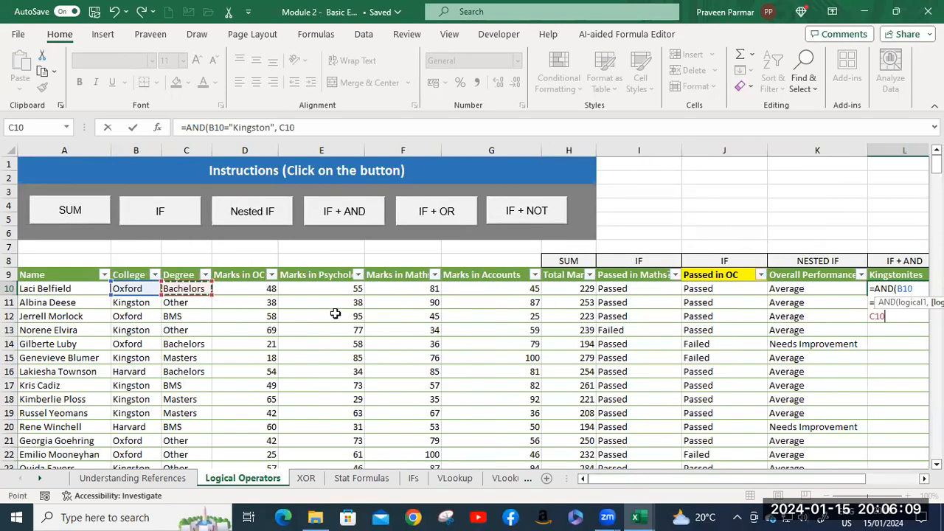
drag(685, 481, 822, 434)
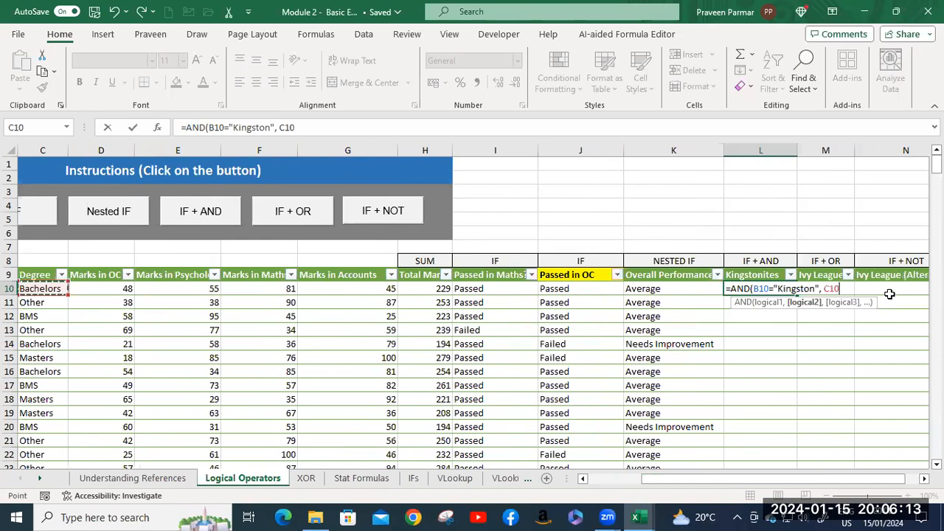
text(="Master)
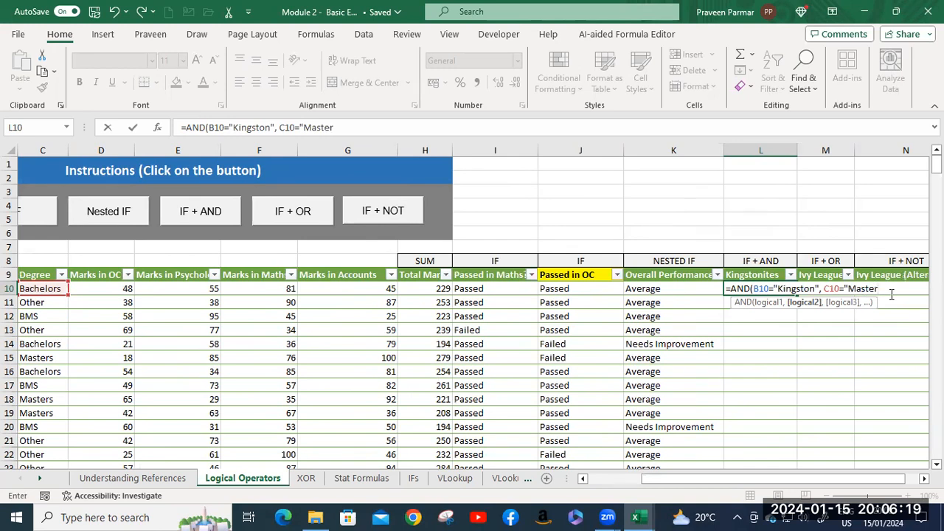
text(s"))
key(Return)
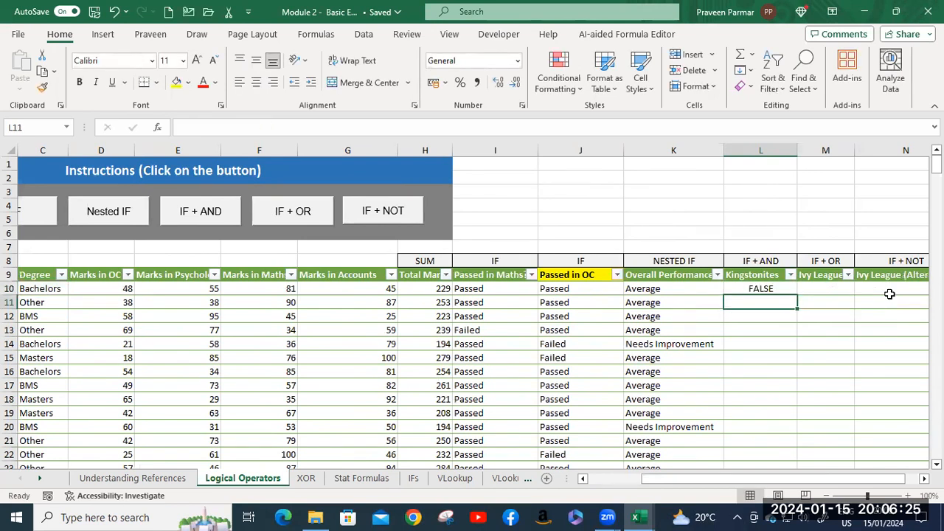
Compare the AND formula in L10 with the College and Degree entries of the first students.
mouse_move(692, 483)
mouse_down()
mouse_move(667, 485)
mouse_move(704, 485)
mouse_up()
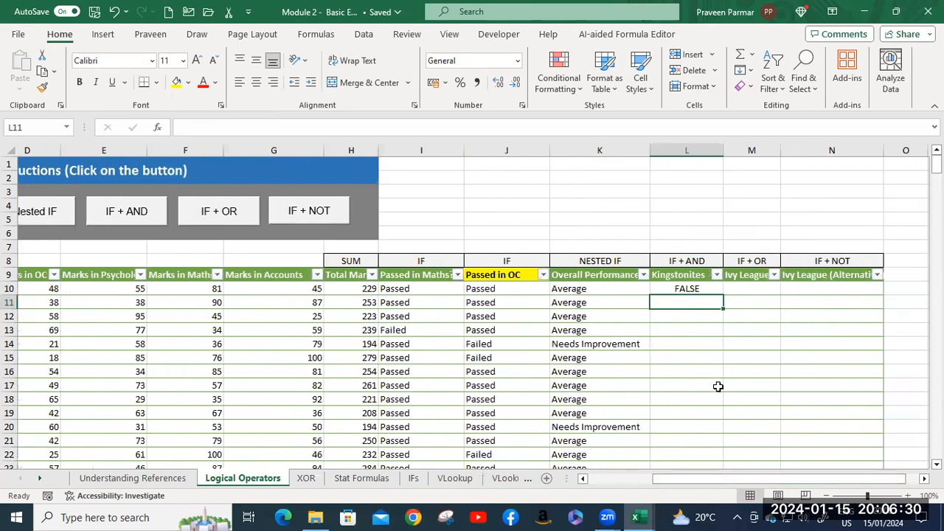
click(689, 291)
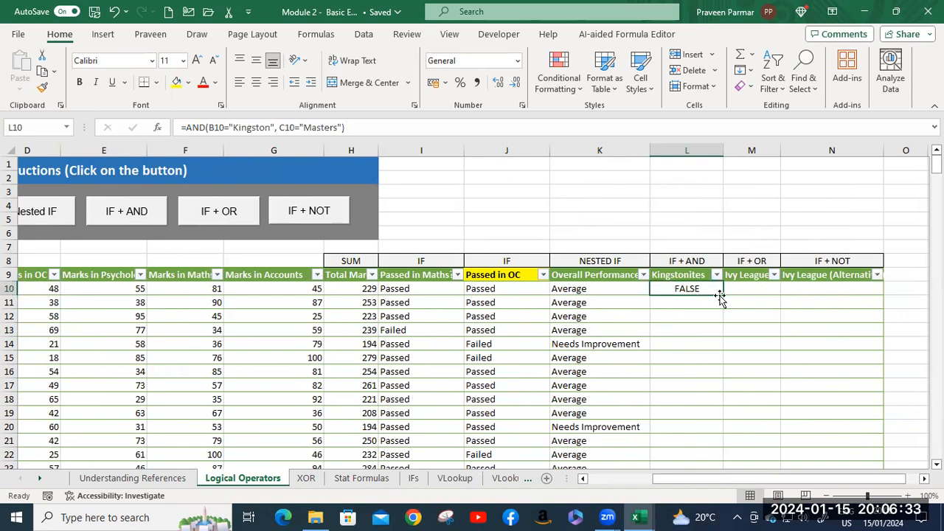
drag(677, 485, 623, 476)
scroll(587, 409, down, 1)
scroll(623, 476, down, 1)
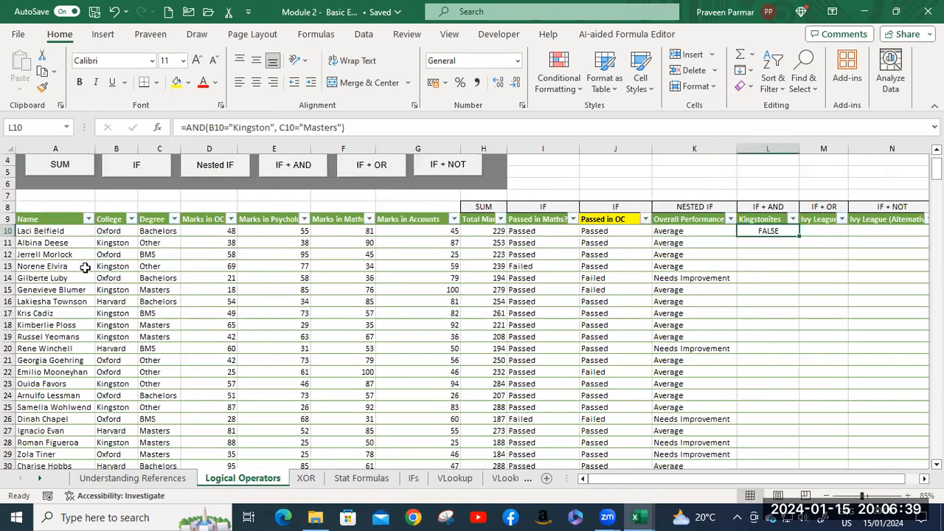
click(110, 246)
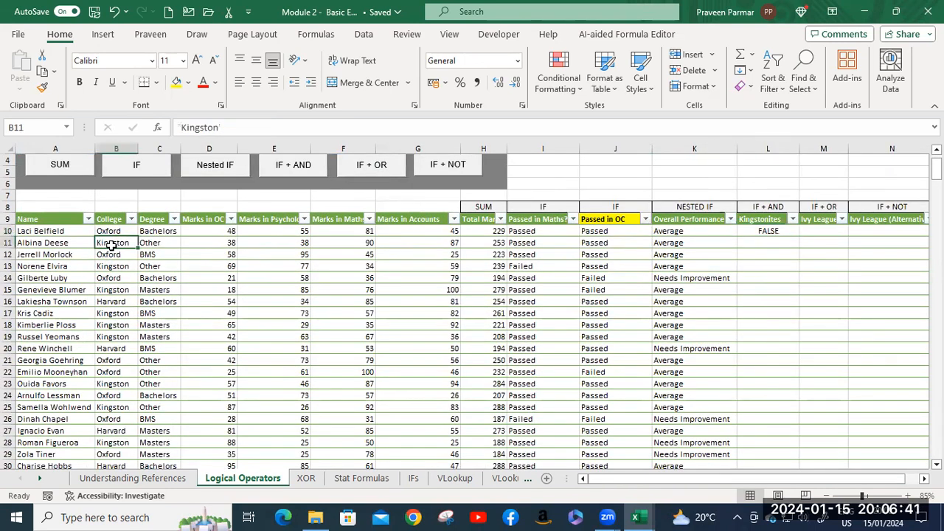
Fill the AND formula from L10 down the Kingstonites column and inspect the student record in row 15.
click(762, 230)
double_click(802, 237)
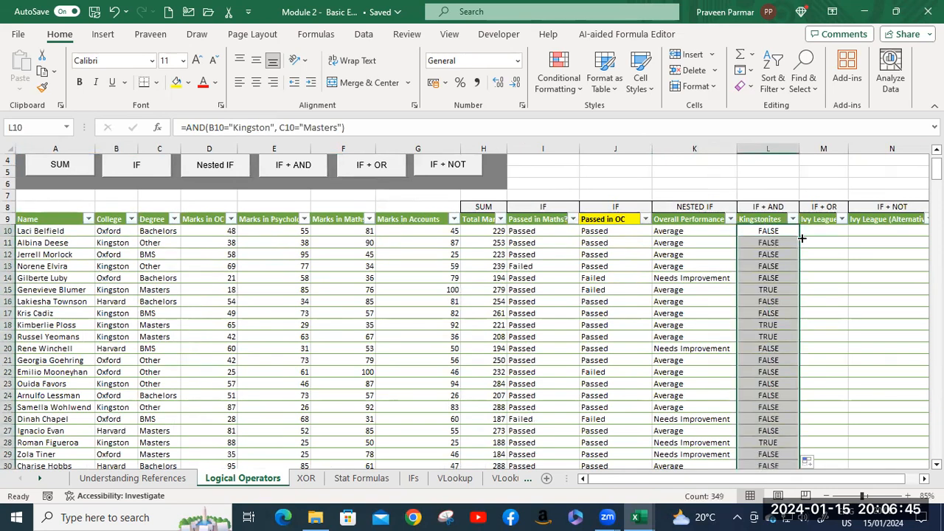
click(769, 290)
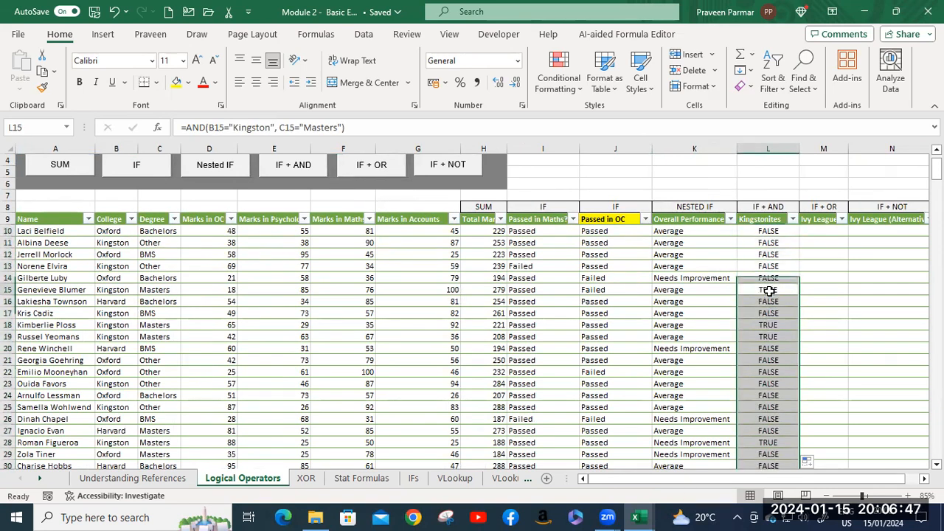
click(7, 289)
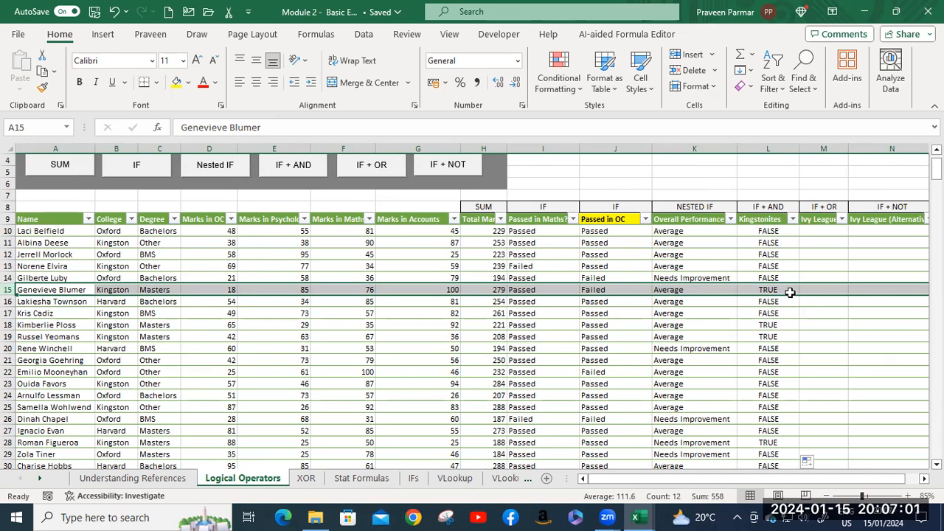
Review the College and Degree conditions of the AND formula in L10.
click(769, 231)
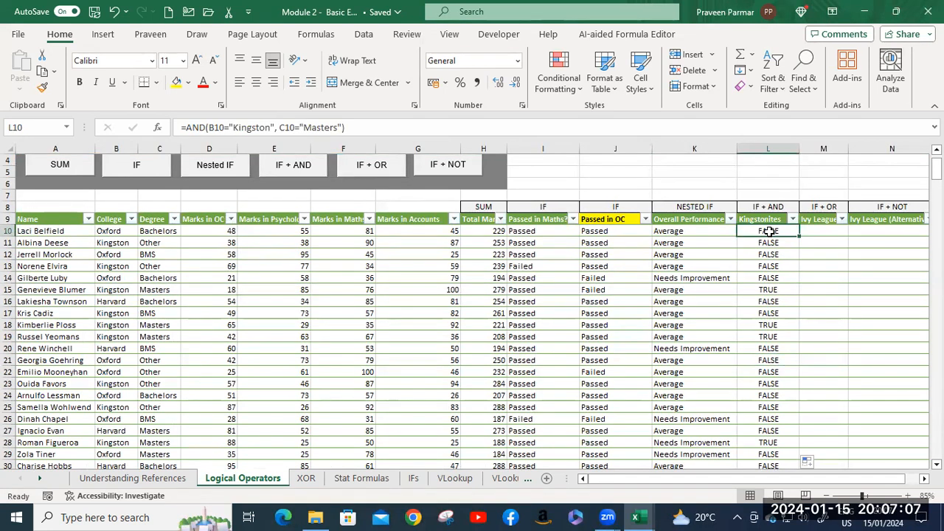
double_click(769, 231)
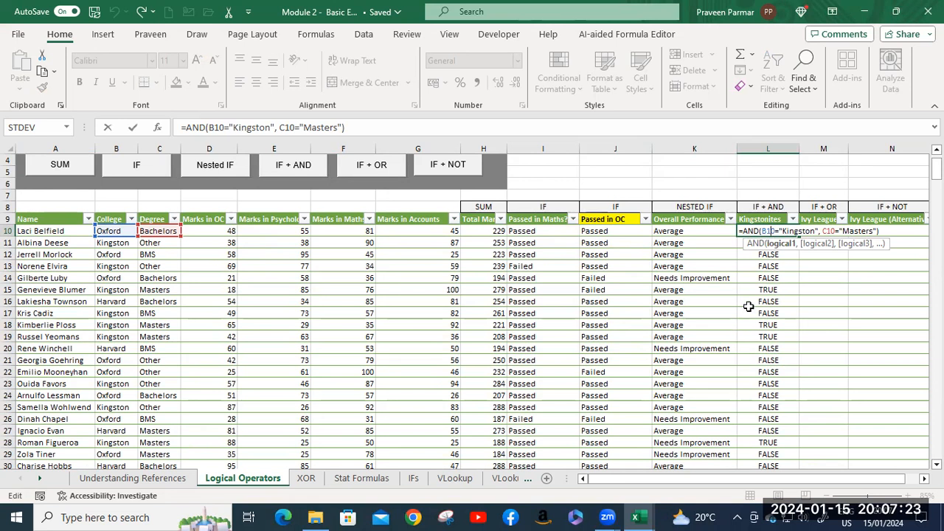
key(Return)
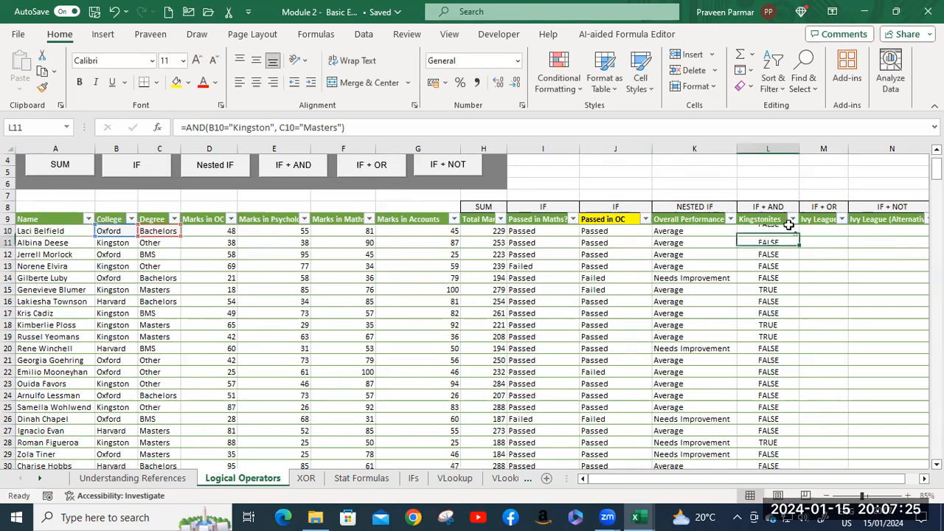
click(769, 230)
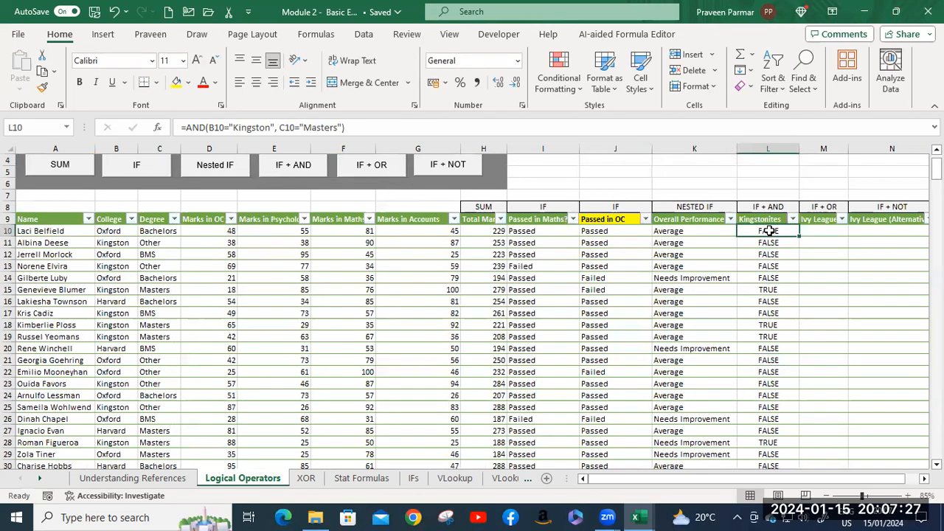
Wrap the AND function in L10 in an IF function so that it serves as the logical test.
click(731, 266)
click(727, 277)
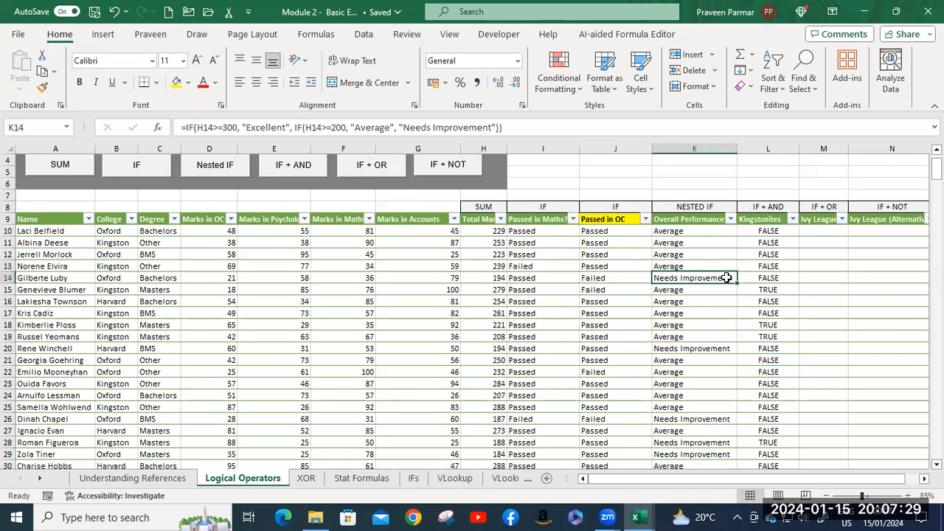
scroll(726, 277, up, 4)
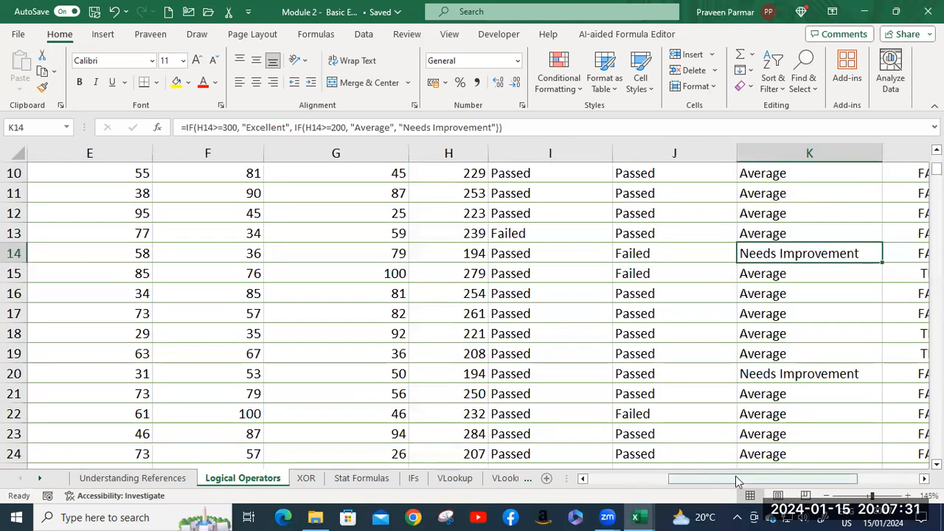
drag(735, 477, 848, 483)
scroll(679, 301, up, 3)
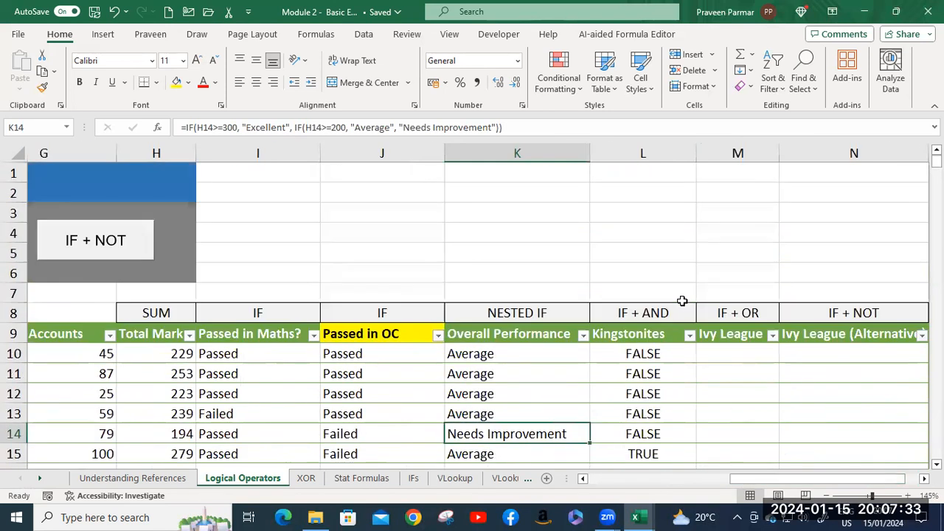
scroll(676, 303, down, 1)
double_click(653, 294)
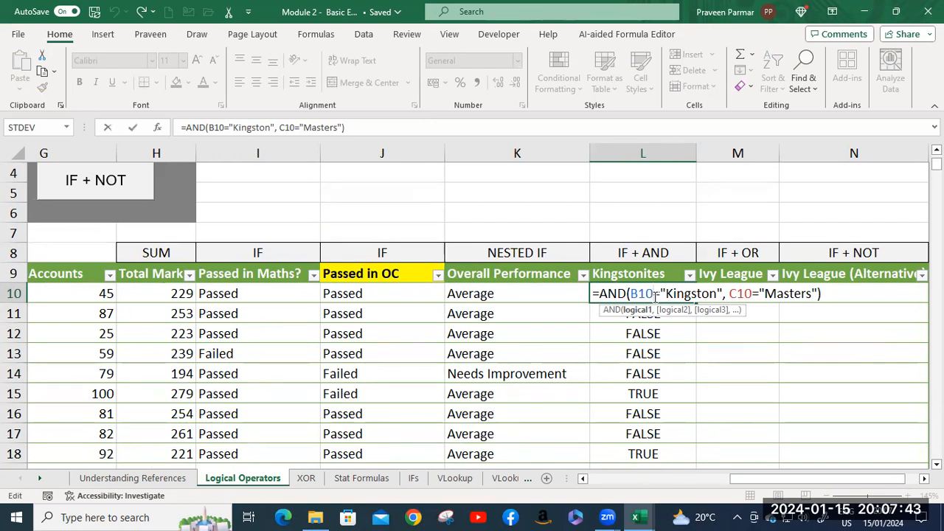
click(600, 295)
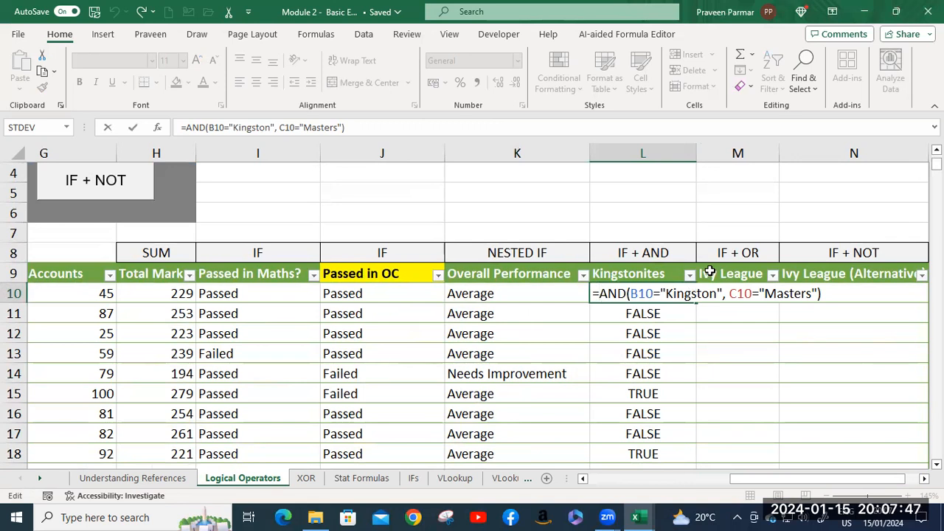
text(i)
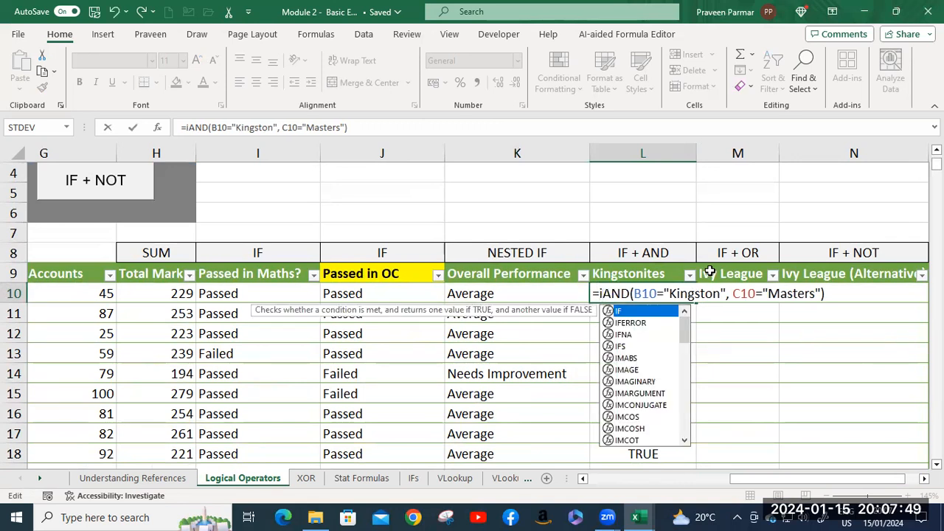
key(Tab)
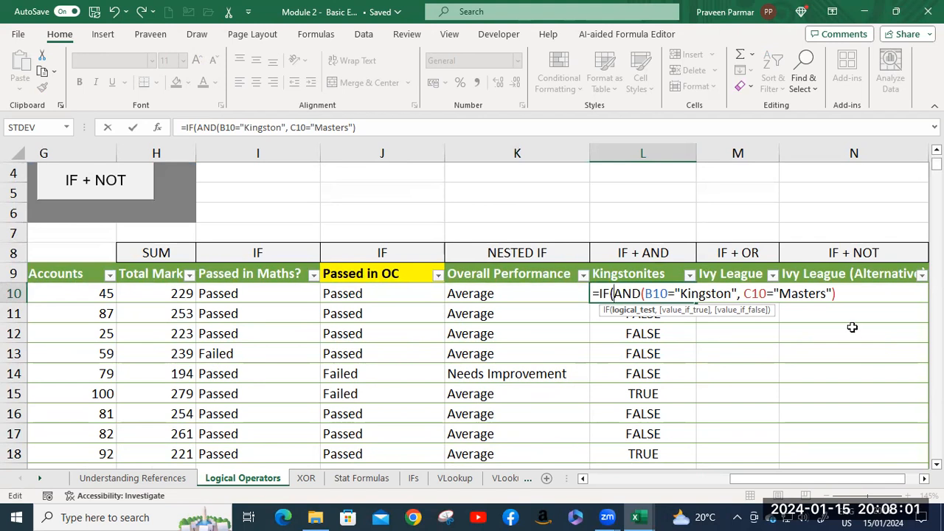
Add "Kingstonite" as the value if true of the IF function in L10.
click(848, 295)
text(,)
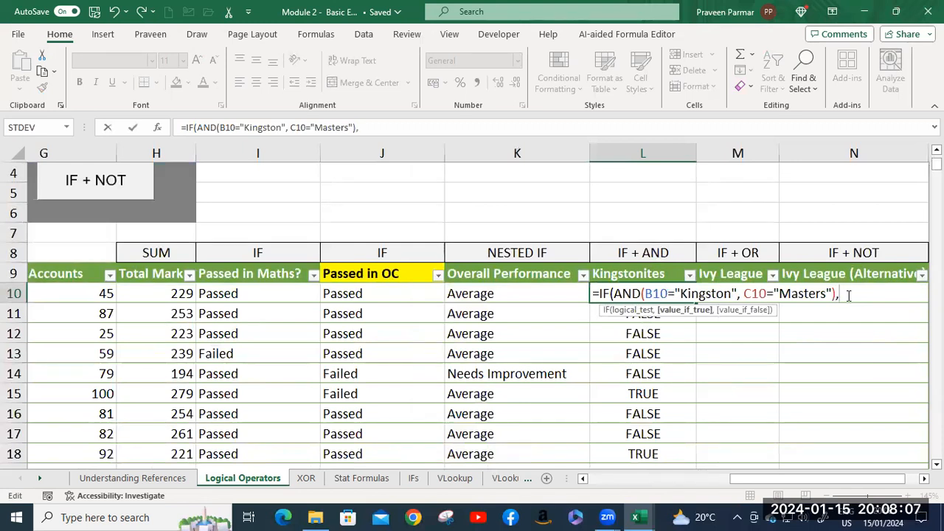
text("Kin)
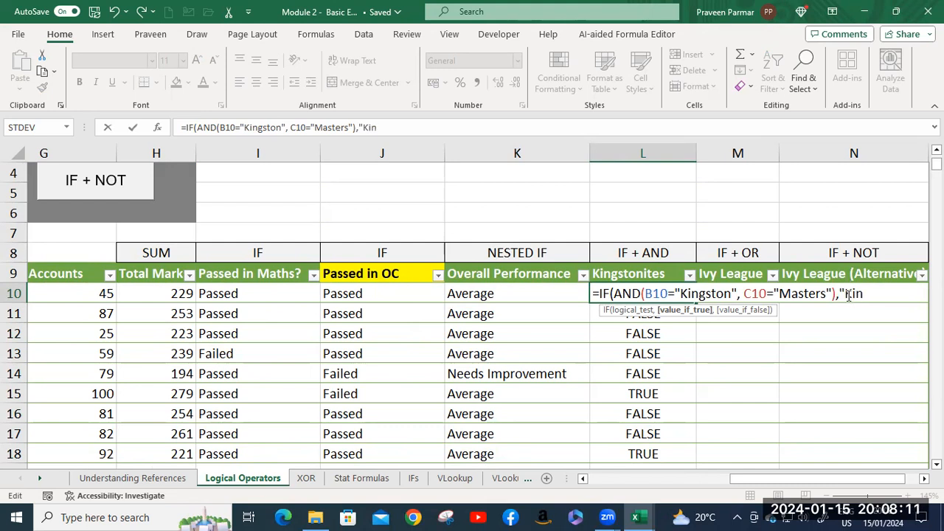
text(gstonite")
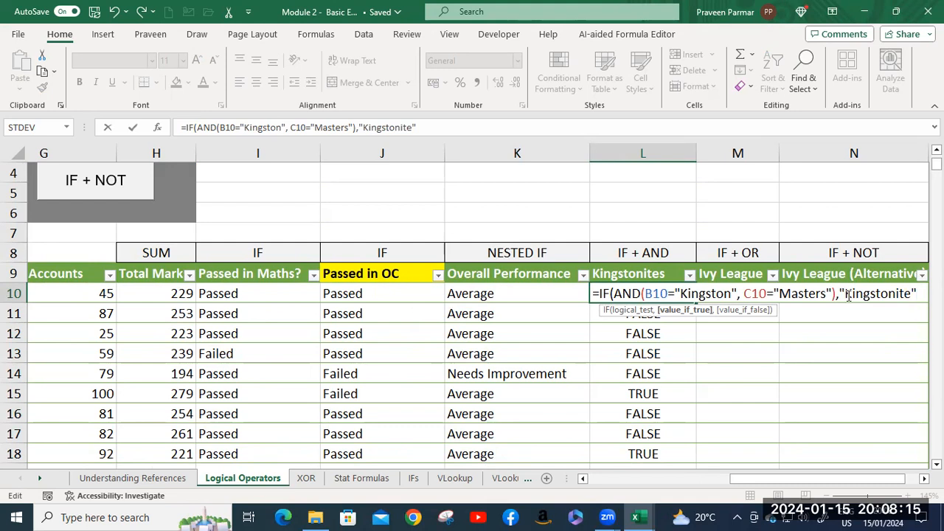
text(,)
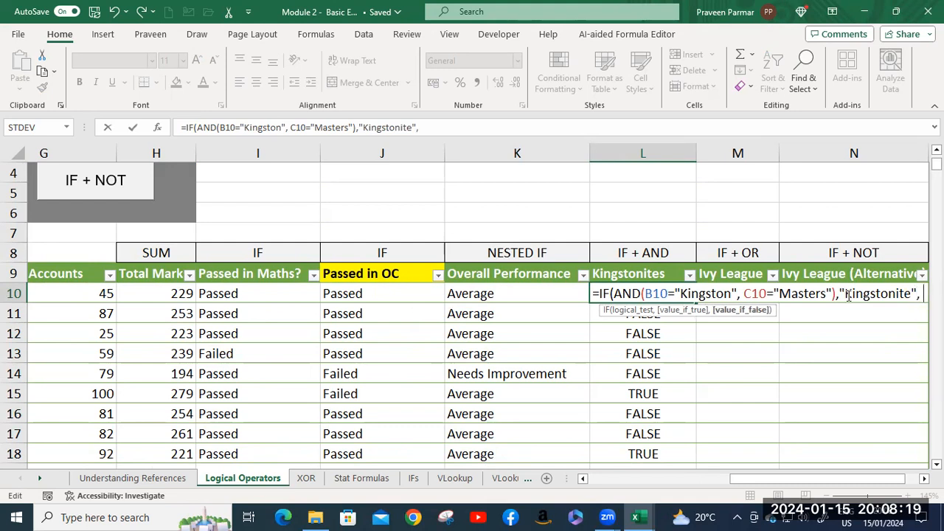
text( "Not)
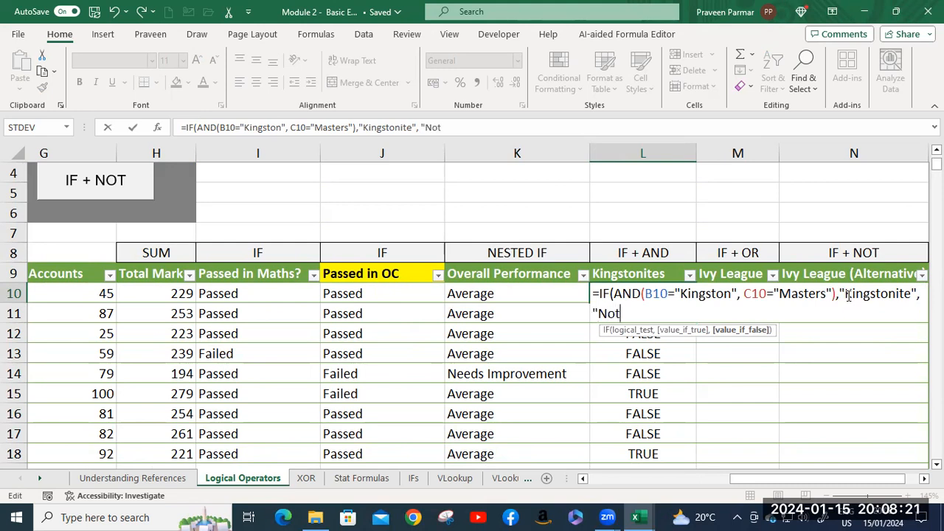
text( Kingstomi)
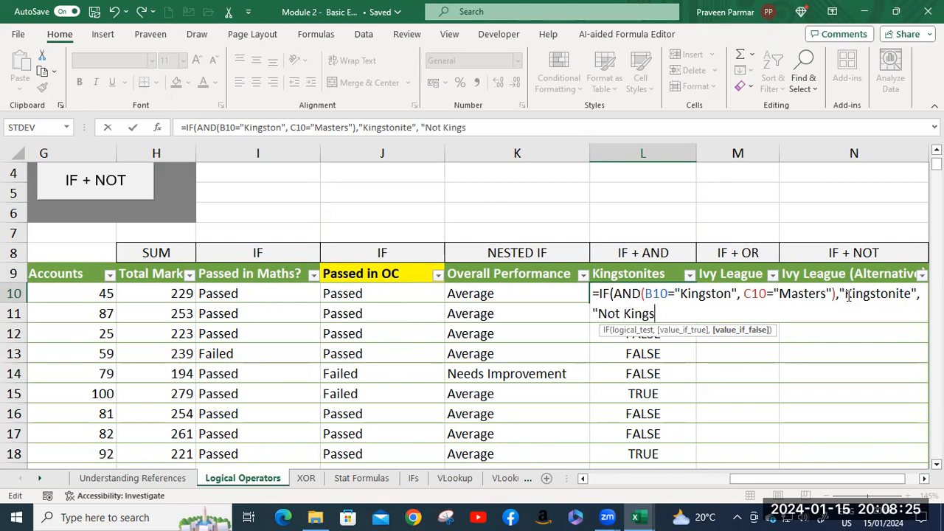
Add "Not Kingstonite" as the value if false, close the IF function and enter the L10 formula.
key(BackSpace)
key(BackSpace)
key(BackSpace)
text(onite"))
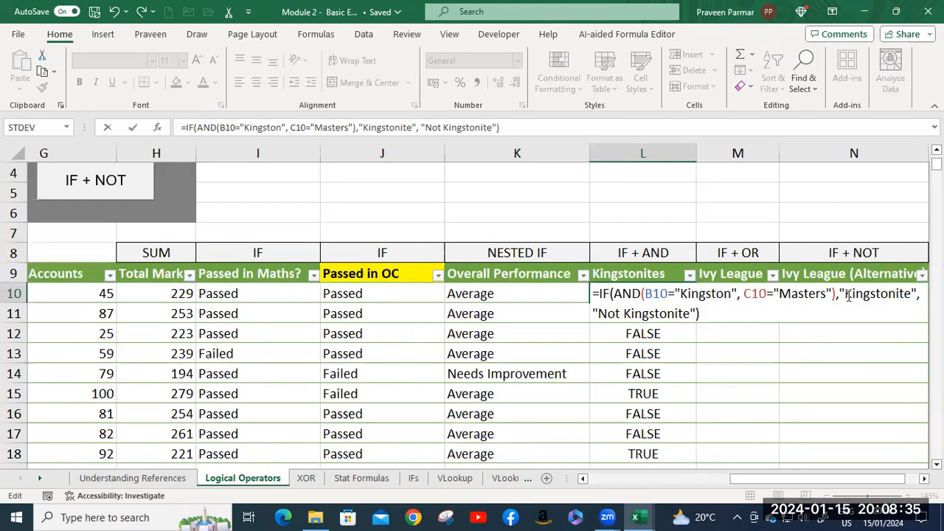
key(Return)
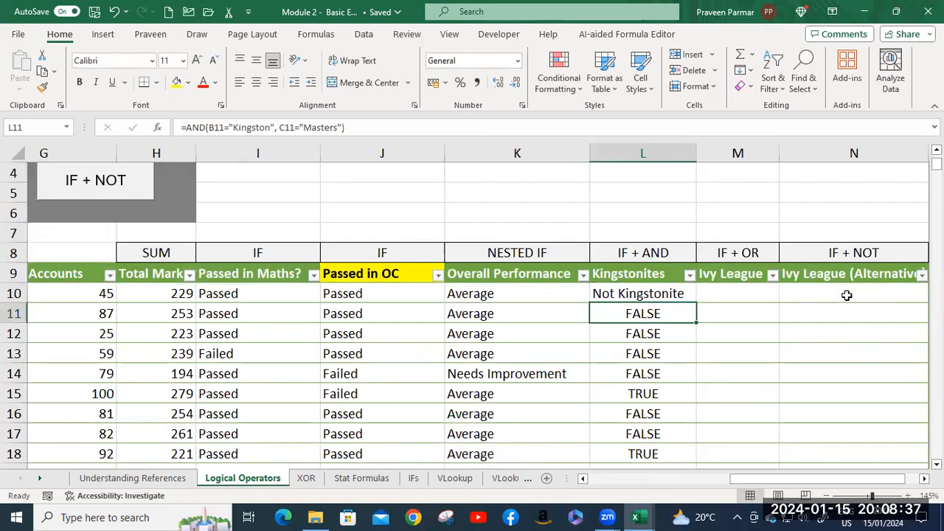
Fill the IF and AND formula from L10 down the Kingstonites column and check the rows marked Kingstonite.
click(684, 293)
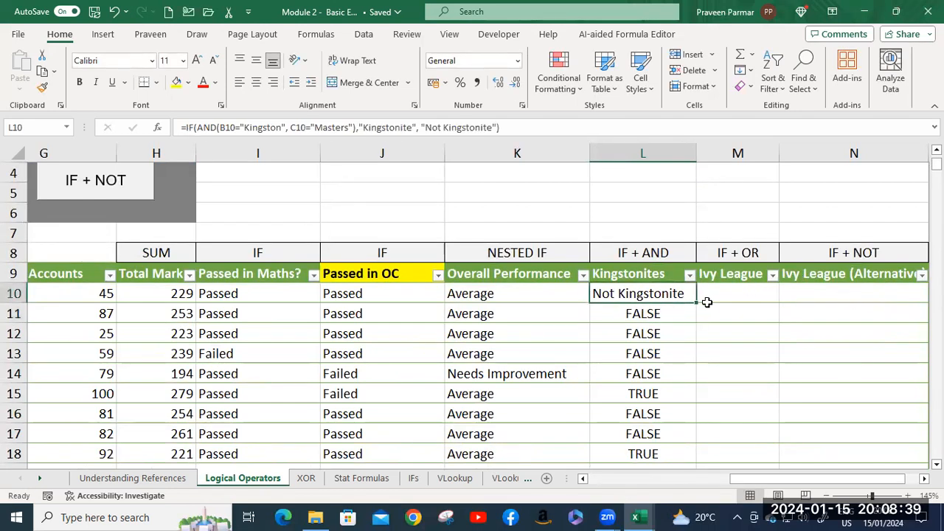
double_click(697, 303)
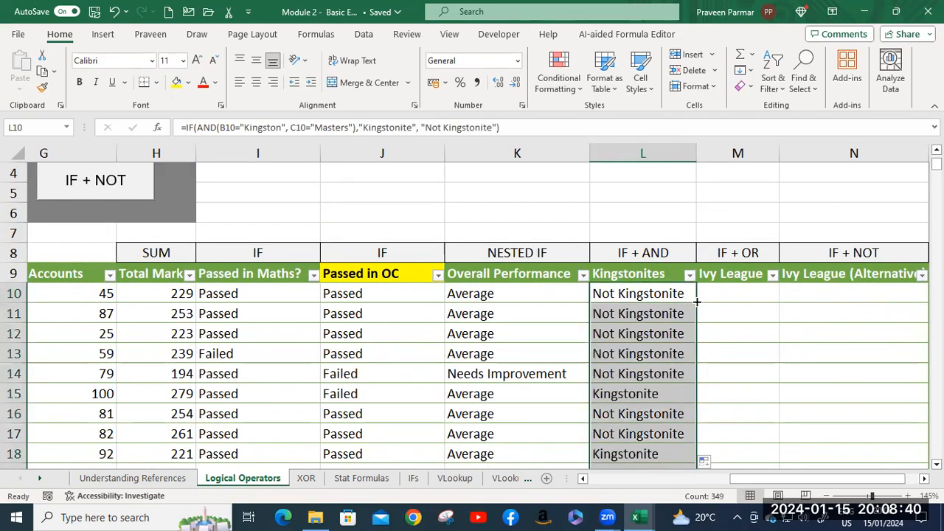
click(649, 394)
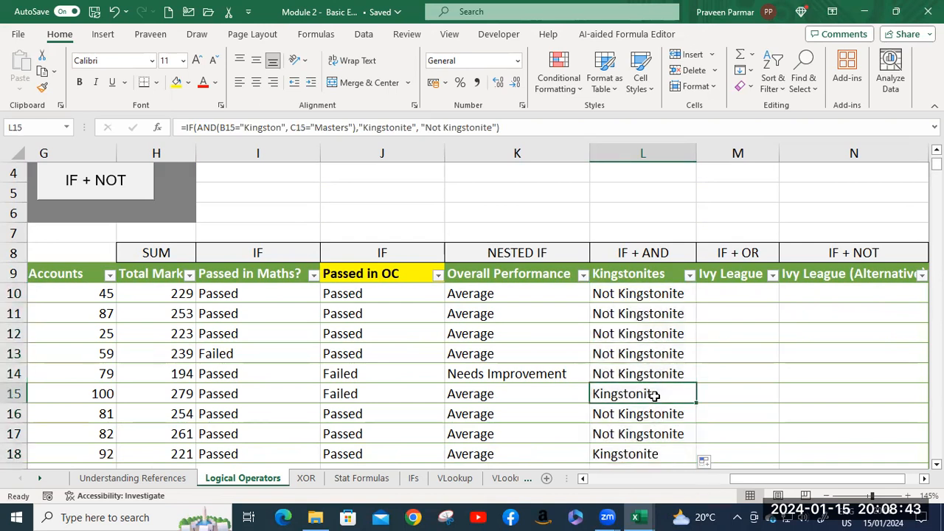
scroll(654, 395, down, 3)
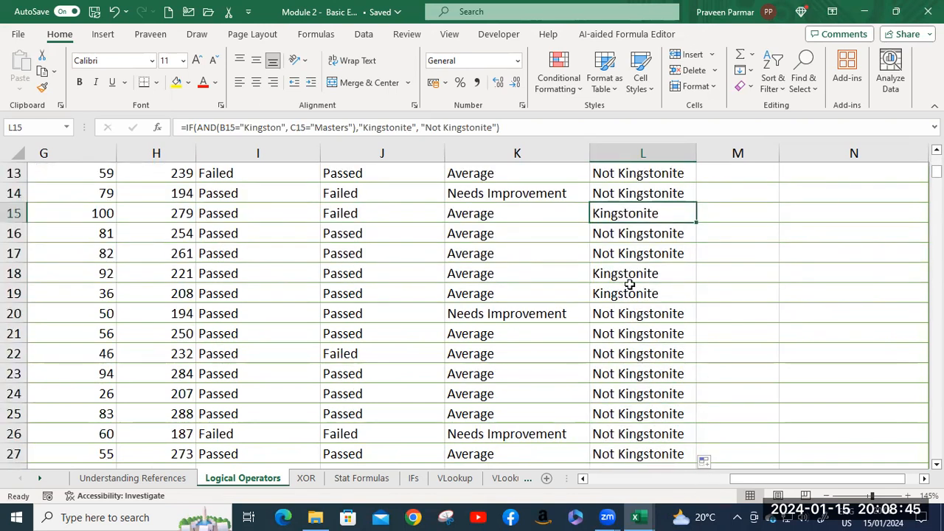
click(630, 274)
click(628, 293)
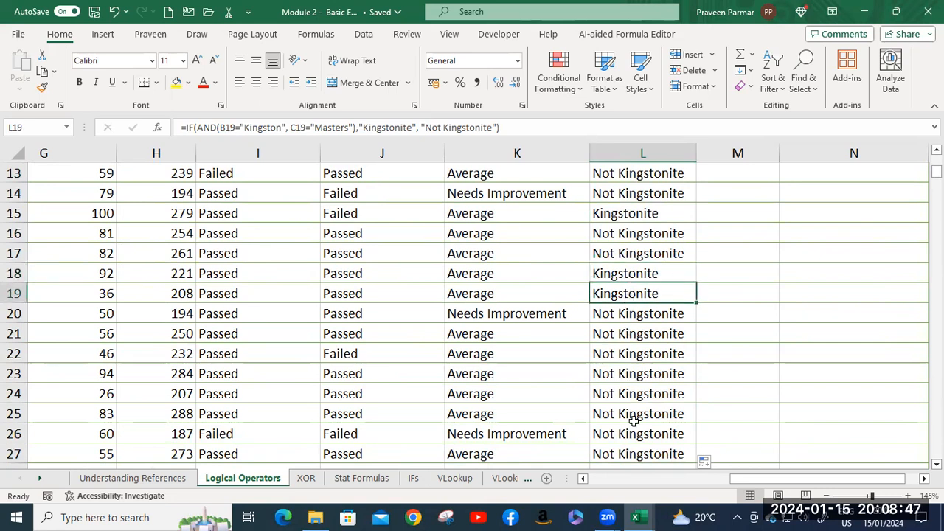
scroll(636, 411, down, 1)
scroll(637, 410, down, 2)
click(632, 355)
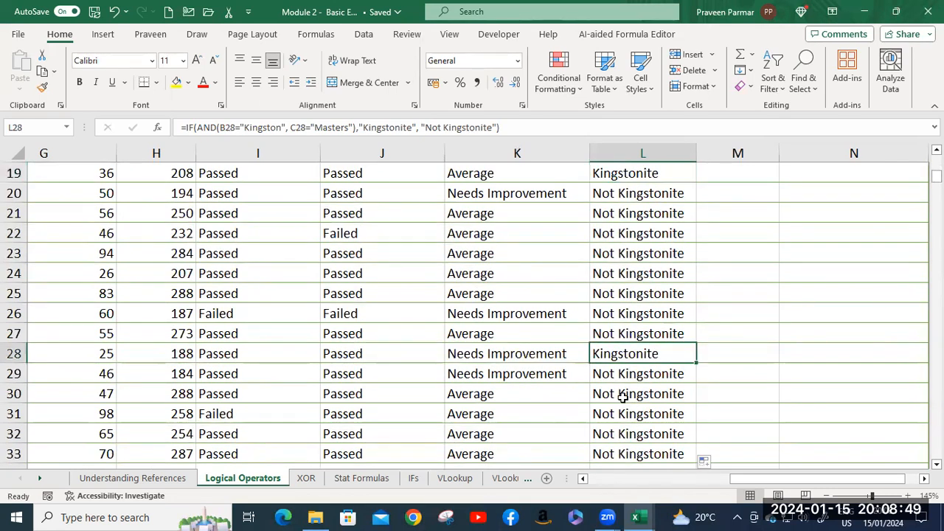
Read the IF + OR exercise instructions and close them.
scroll(654, 396, up, 6)
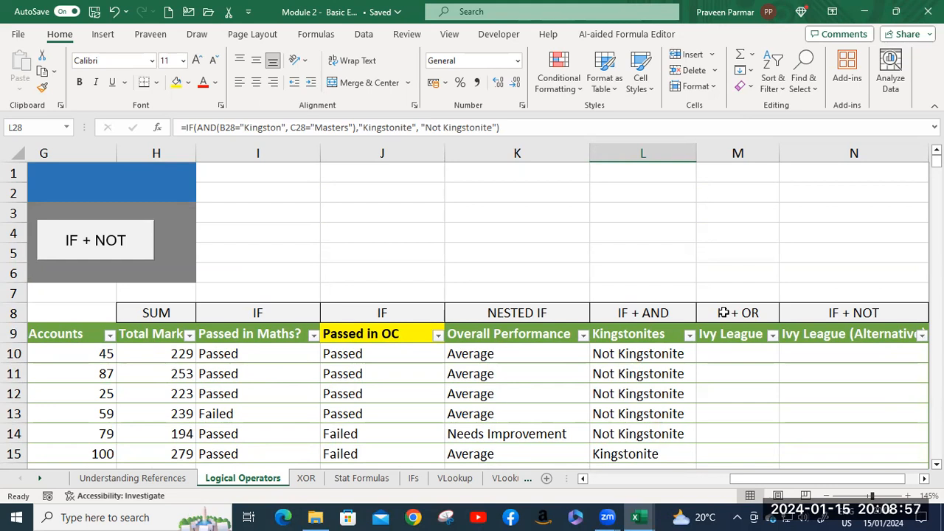
drag(780, 481, 601, 496)
click(625, 246)
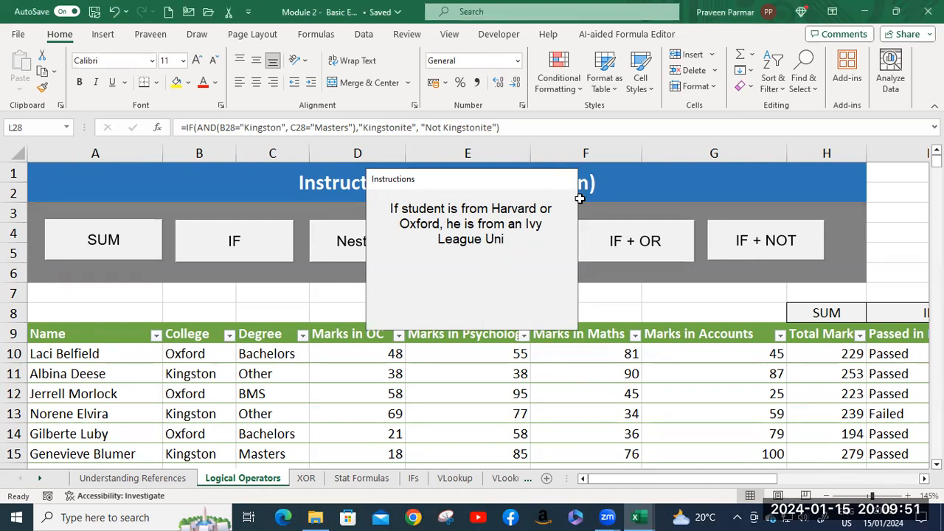
click(567, 178)
Start an OR formula in M10 of the Ivy League column with the College cell B10 as its first reference.
drag(629, 477, 804, 484)
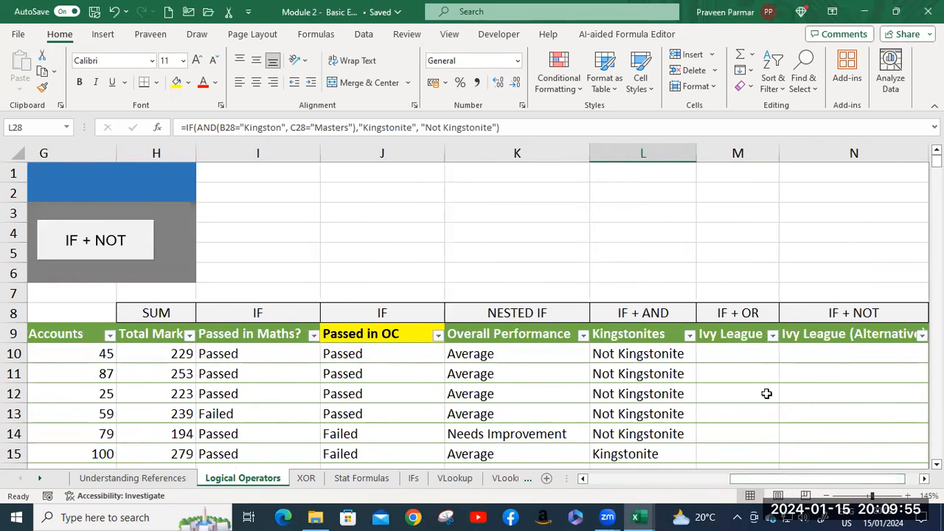
click(737, 353)
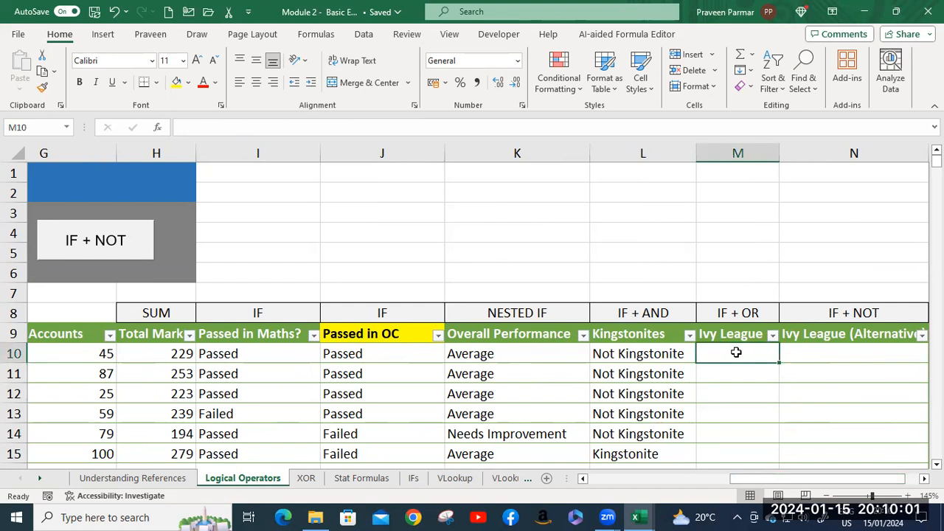
text(=or)
key(Tab)
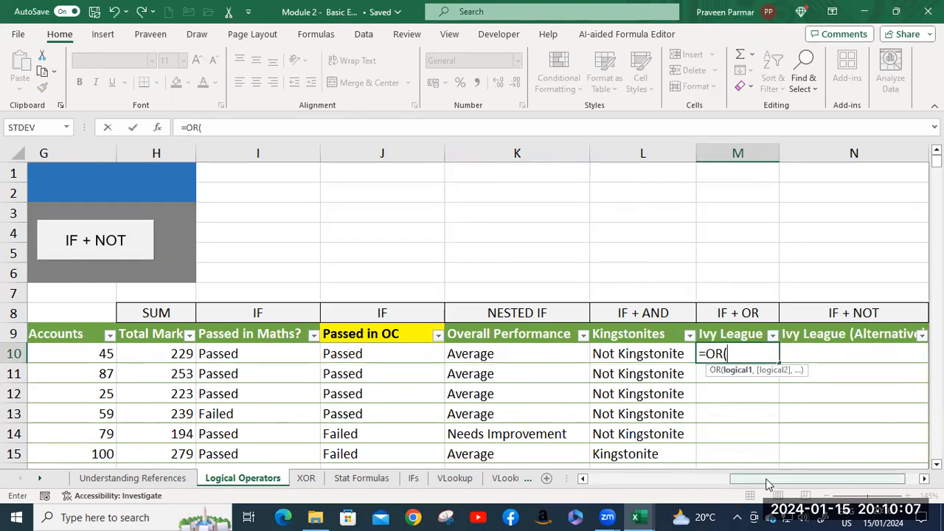
drag(769, 478, 506, 500)
click(177, 354)
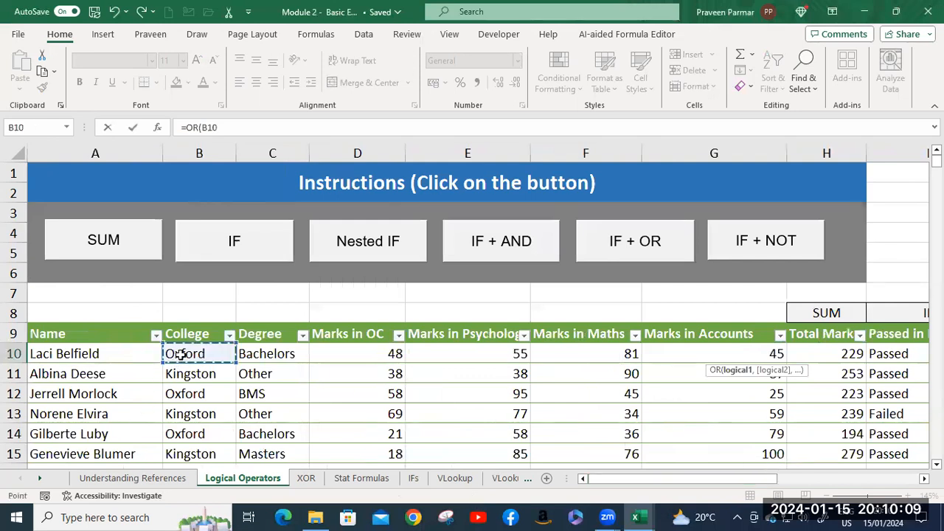
drag(699, 478, 806, 479)
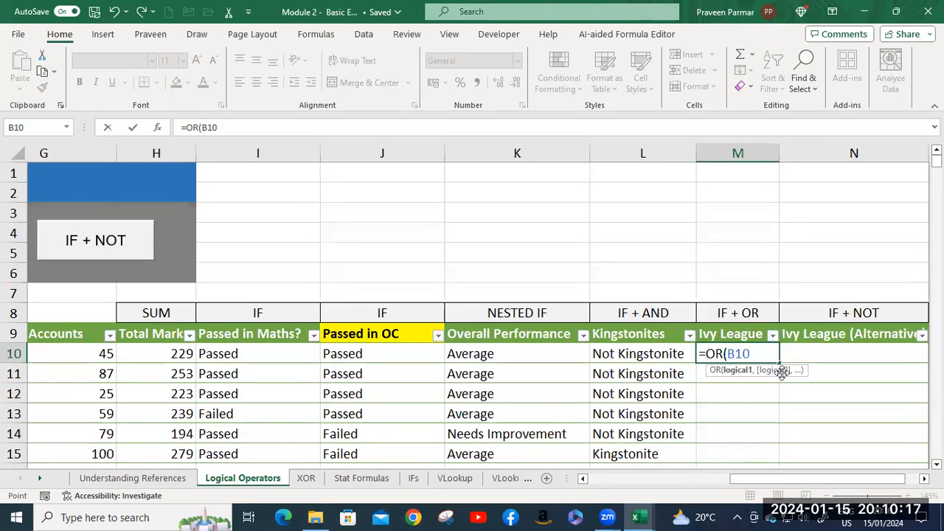
Complete the first OR condition in M10 so that B10 is compared with "Harvard".
text(=")
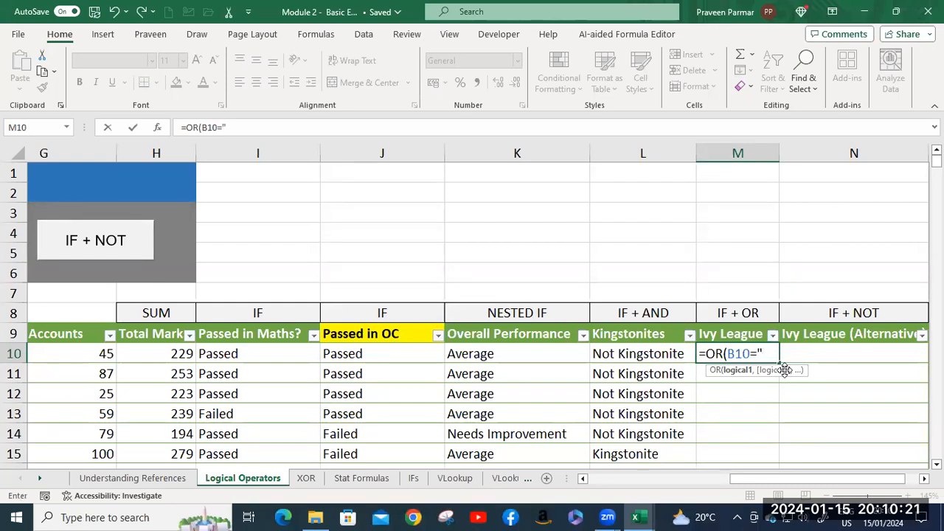
text(Harvar)
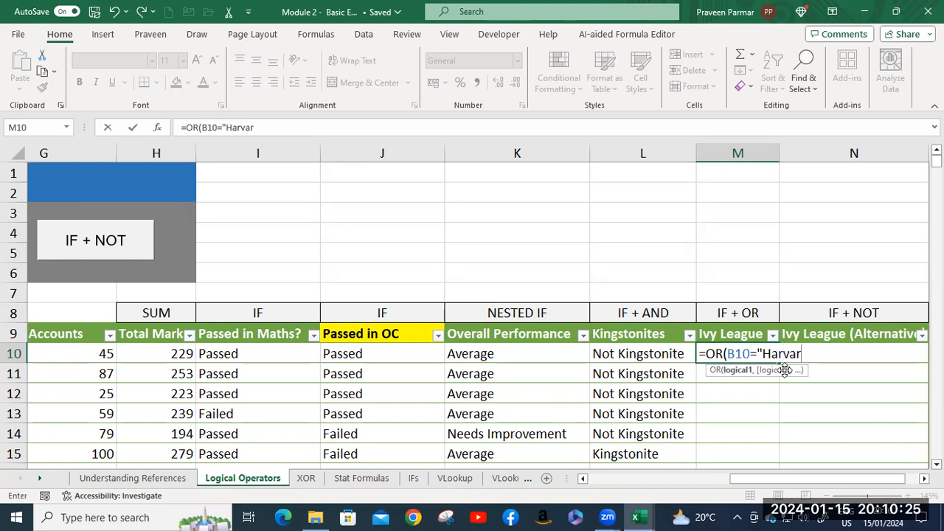
text(d", )
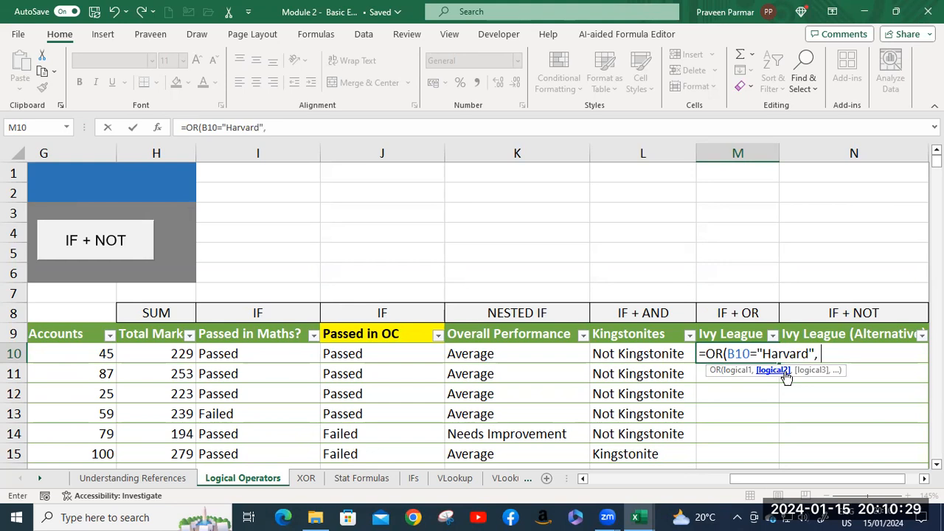
text(B)
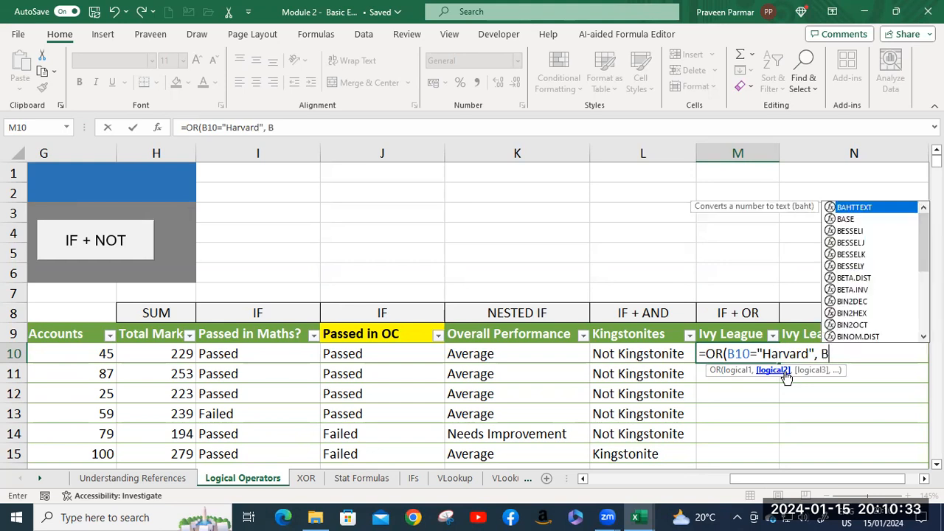
text(10)
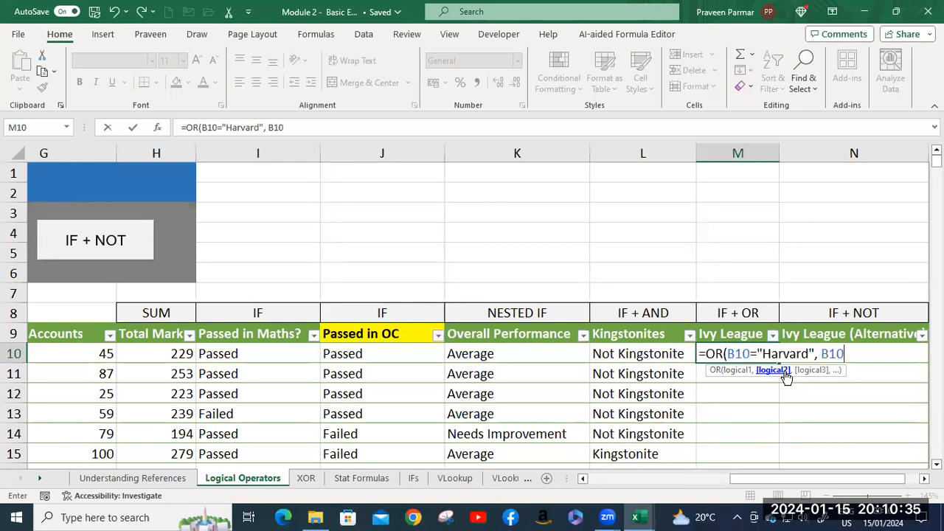
text(="Oxford)
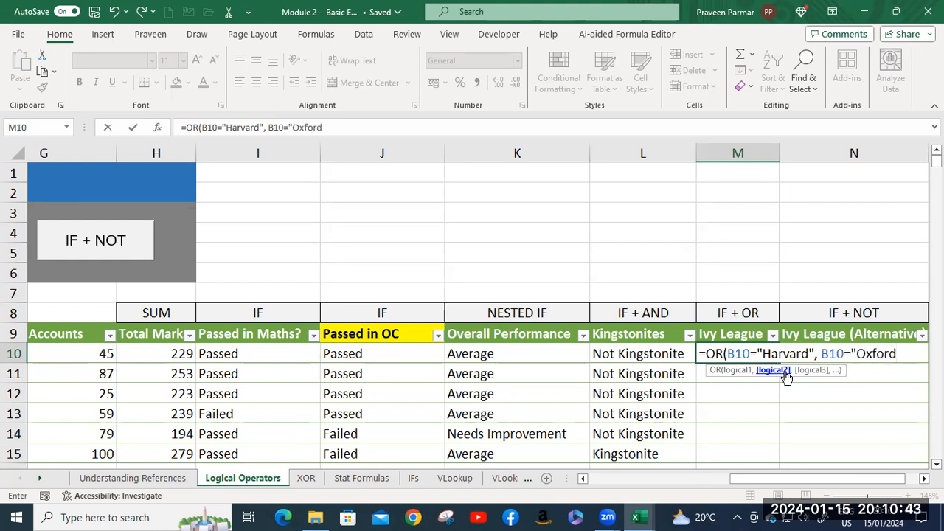
text("))
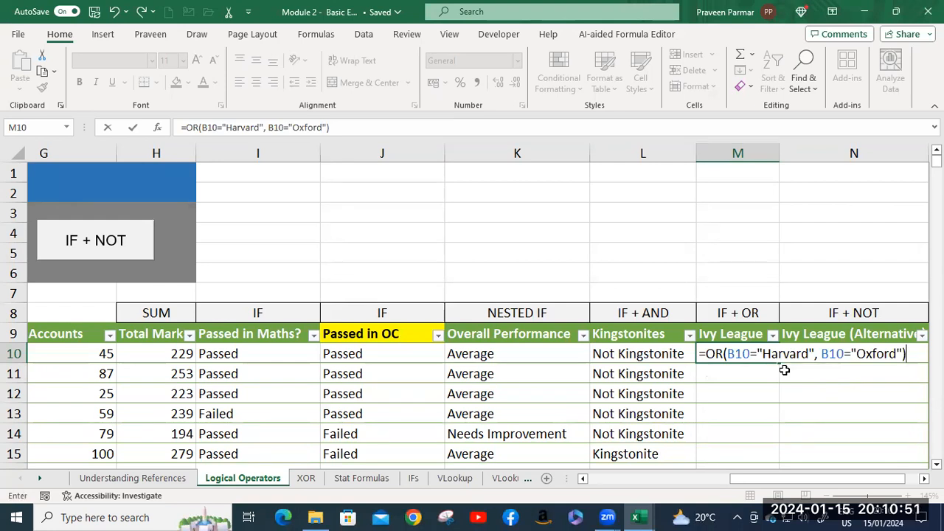
Add B10="Oxford" as the second condition, close the OR function and enter the M10 formula.
key(Return)
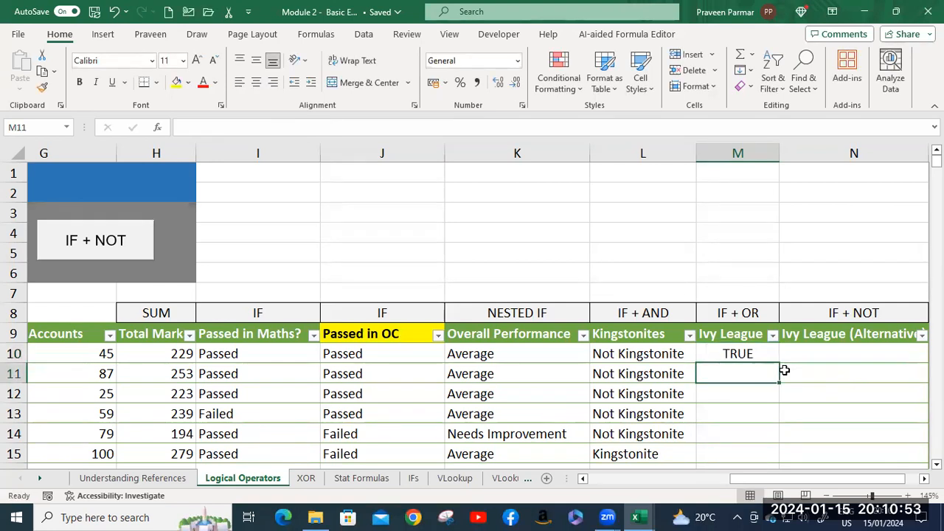
Fill the OR formula from M10 down the Ivy League column and compare the results with the College column.
click(741, 354)
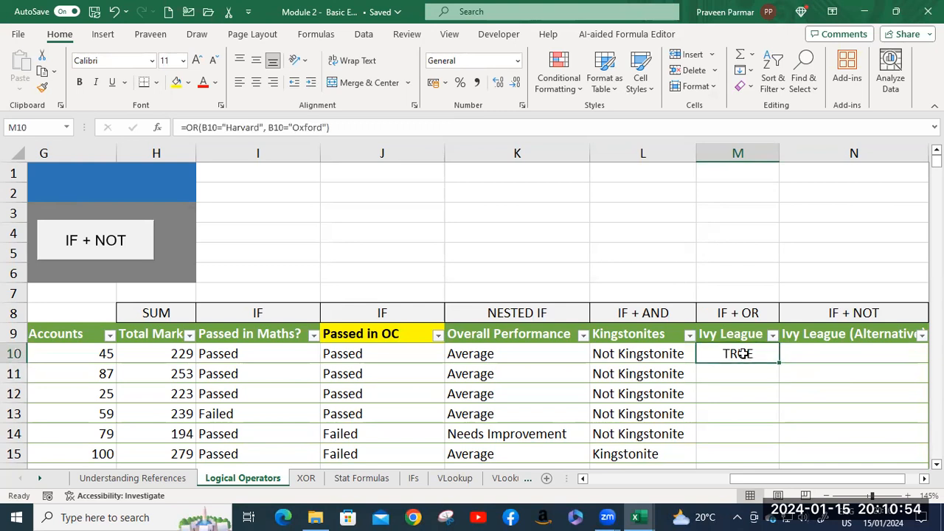
double_click(782, 363)
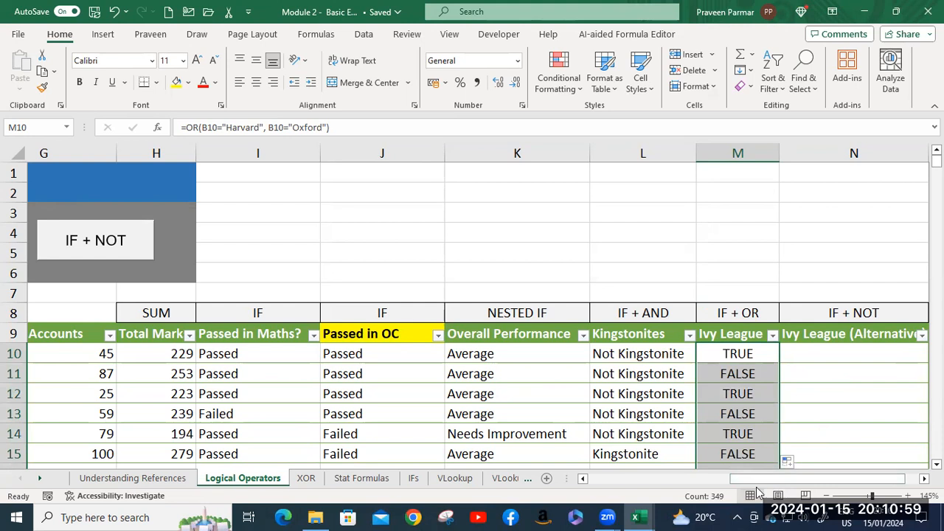
drag(757, 477, 594, 509)
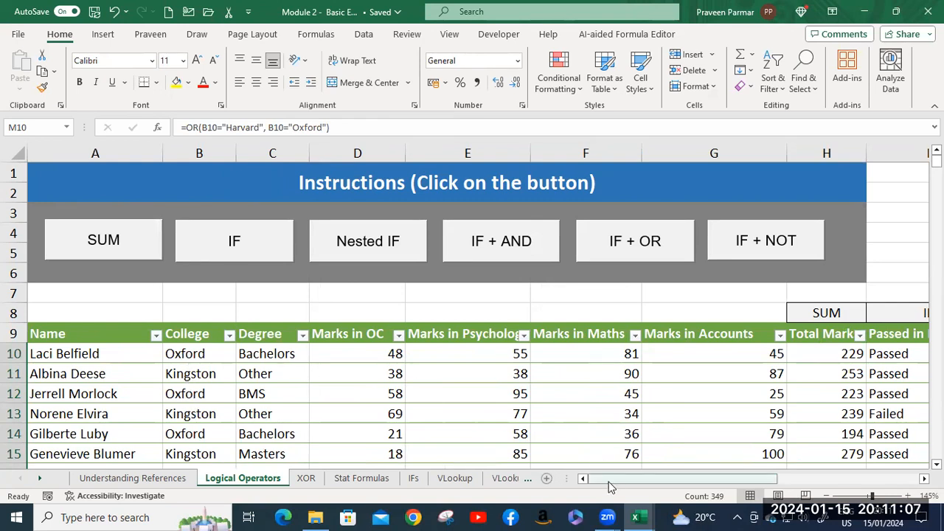
drag(610, 484, 753, 481)
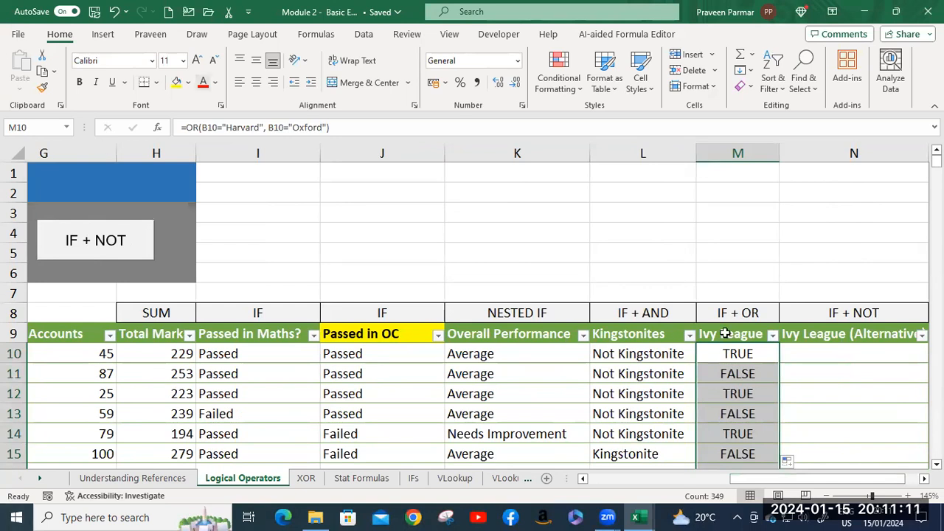
Wrap the OR function in M10 in an IF function, using it as the logical test.
double_click(730, 354)
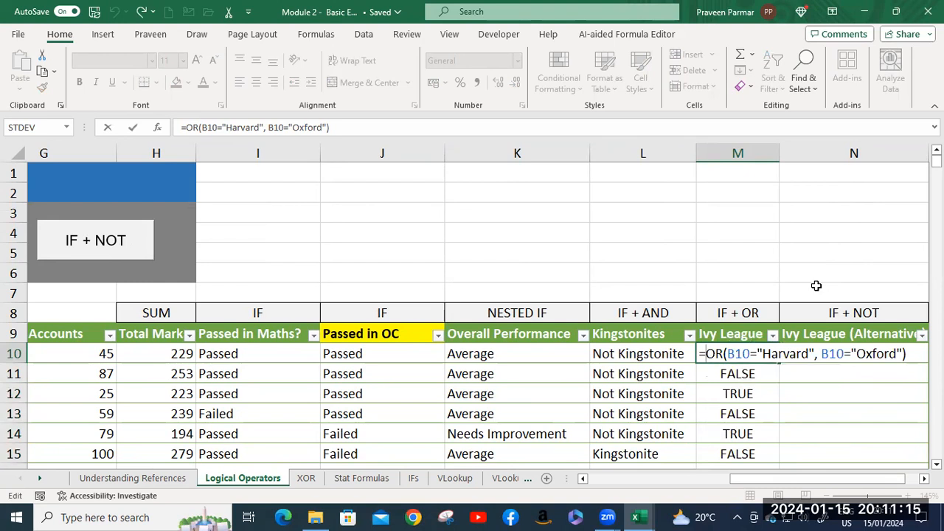
text(IF()
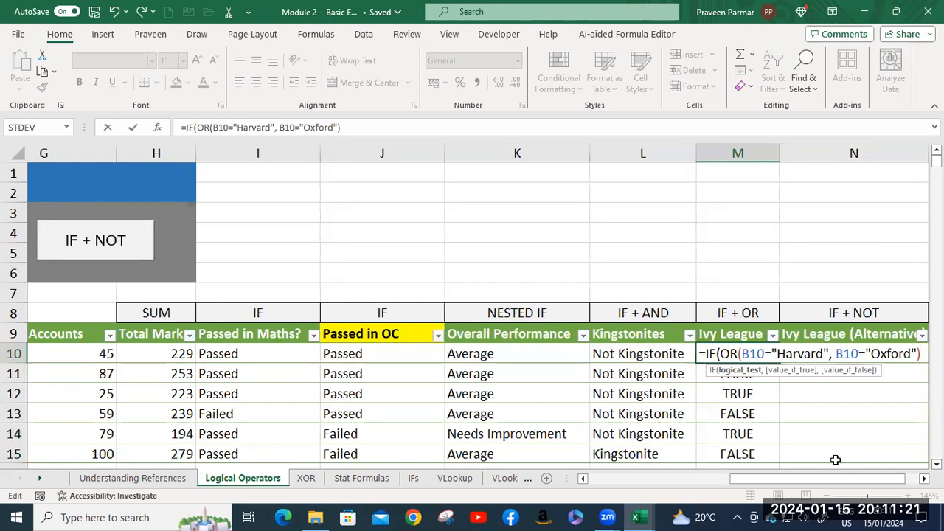
text(,)
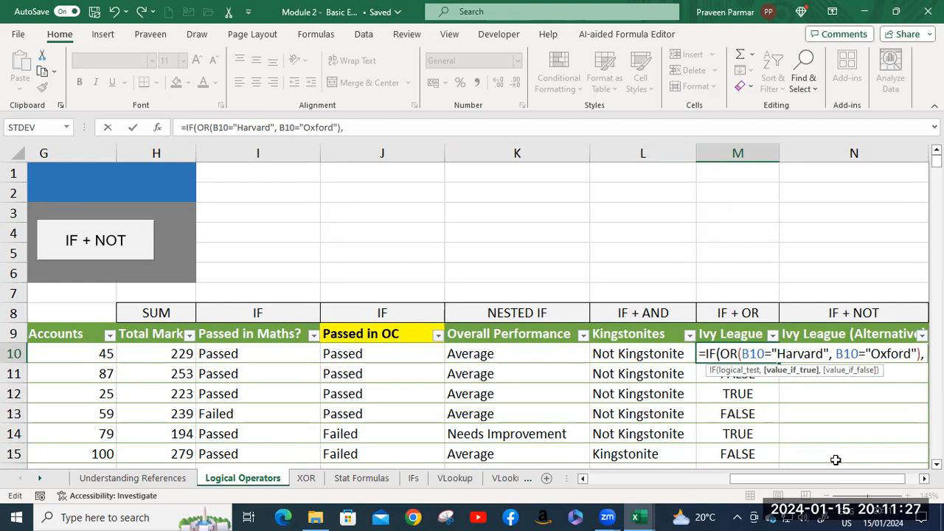
text( "i)
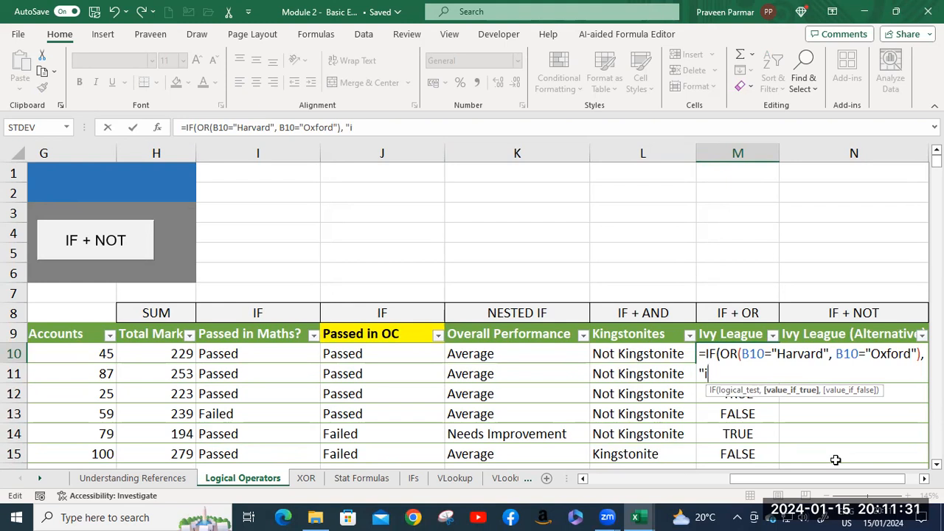
text(l)
Add "Ivy League" as the value if true of the IF function in M10.
key(BackSpace)
key(BackSpace)
text(Ivy Leagur)
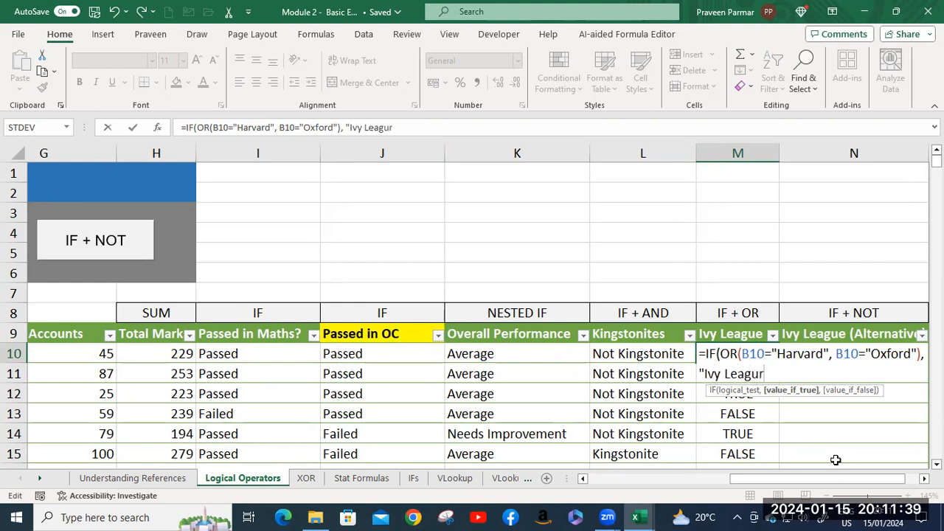
key(BackSpace)
text(e",)
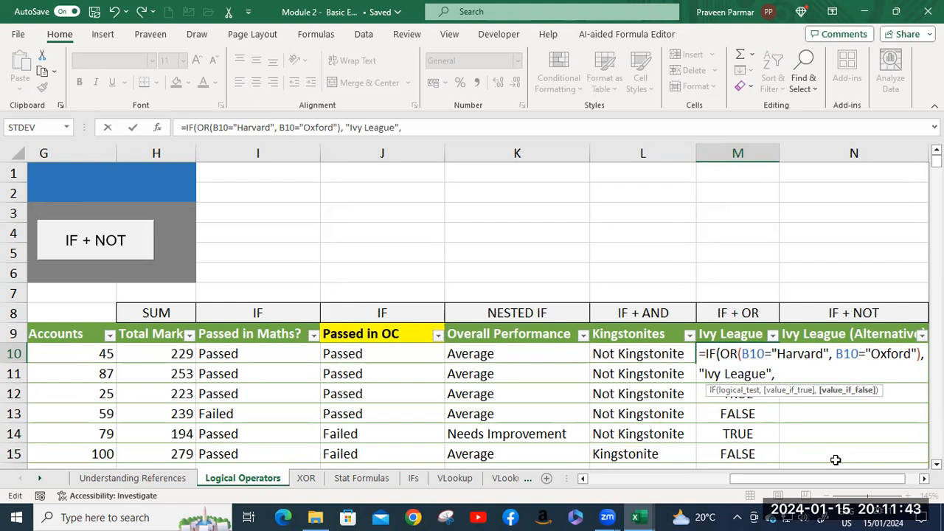
text( N)
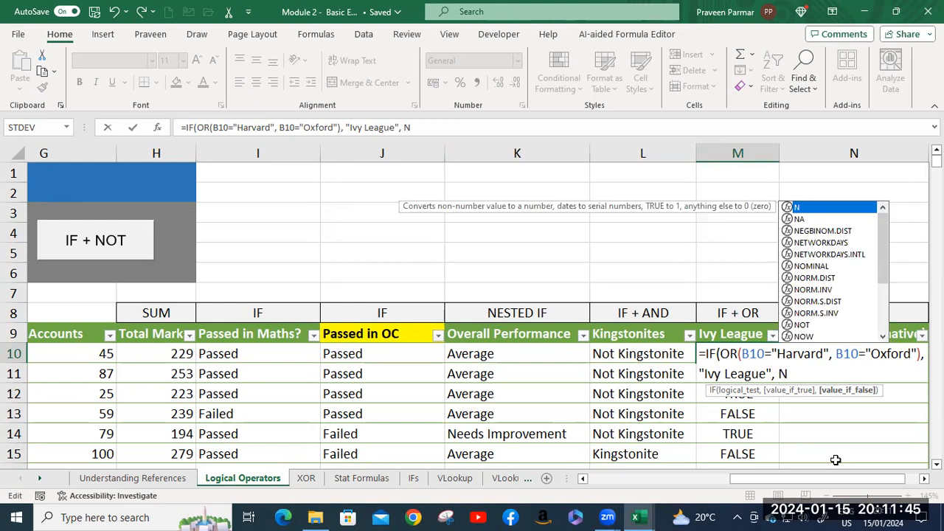
text(o)
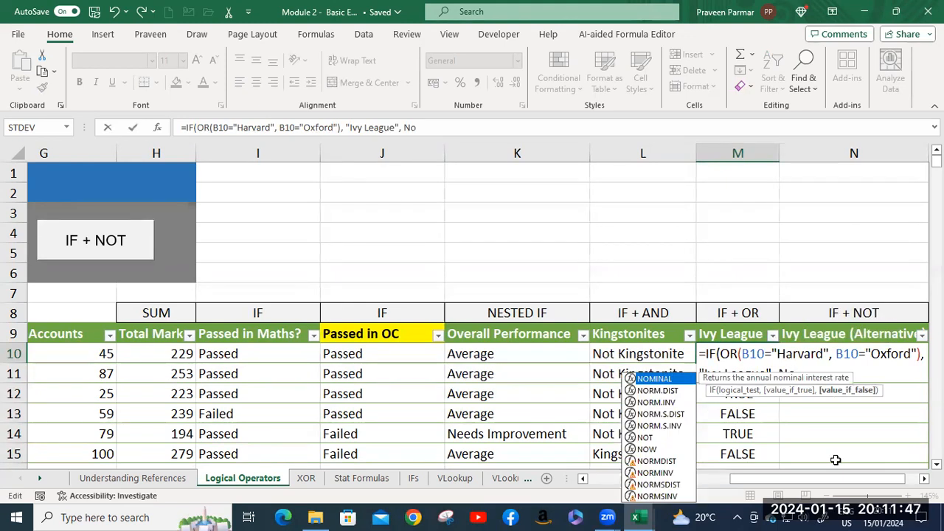
Add "Not Ivy League" as the value if false, close the IF function and enter the M10 formula.
key(BackSpace)
key(BackSpace)
text("Not)
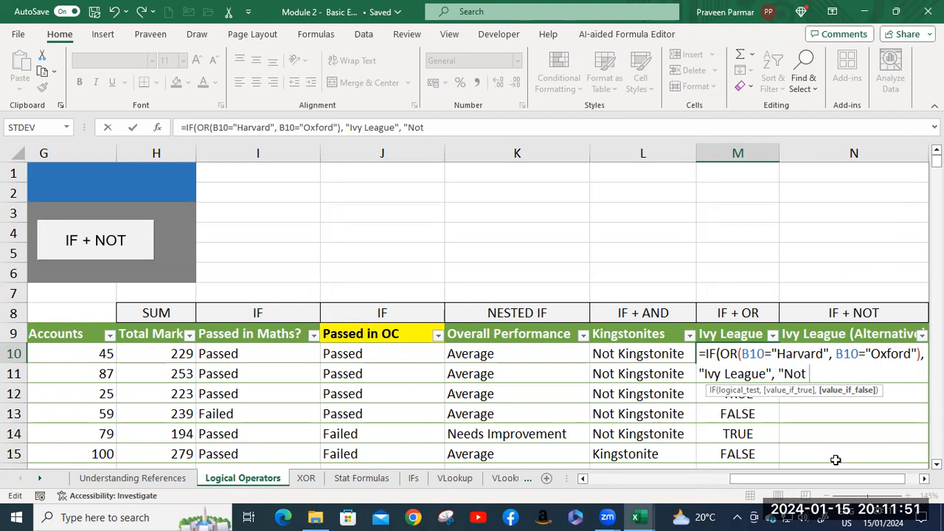
text( Ivy Leagu)
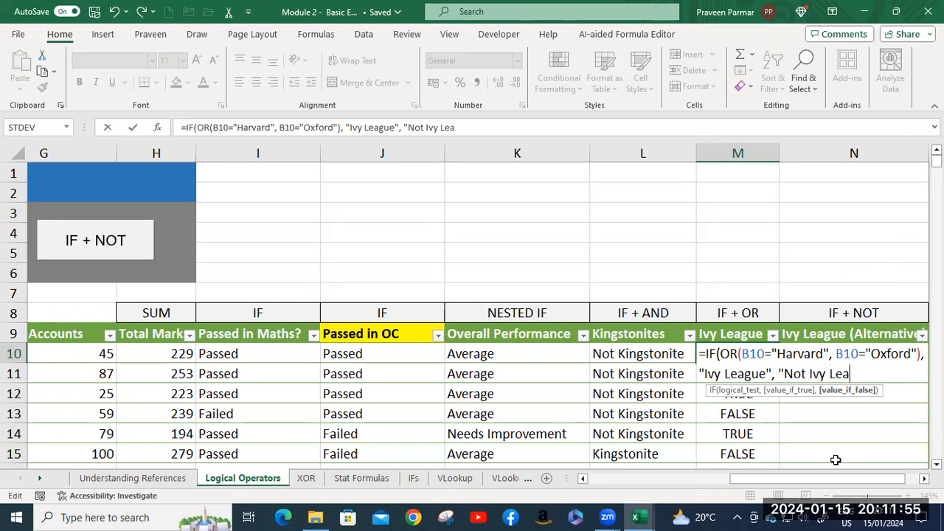
text(e"))
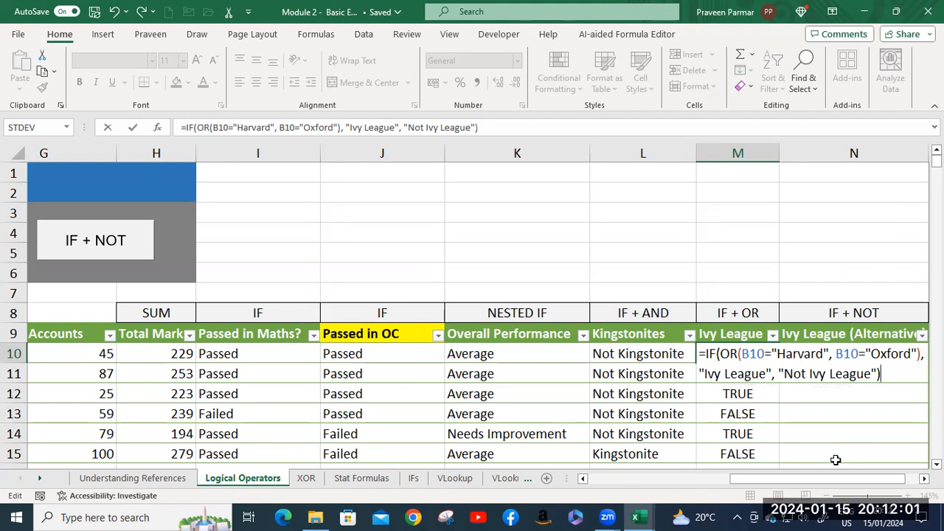
text())
key(BackSpace)
key(Return)
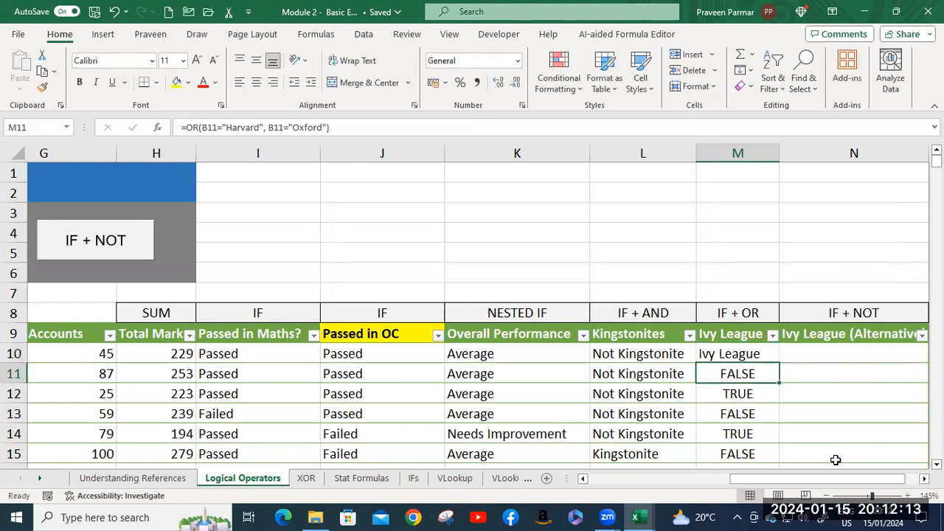
Fill the IF and OR formula from M10 down the Ivy League column and widen column M to fit its text.
click(758, 358)
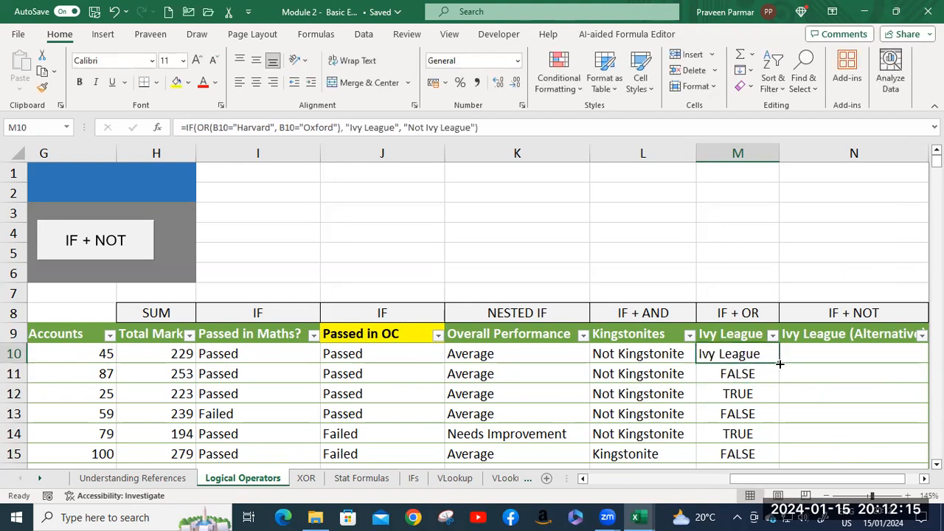
double_click(780, 363)
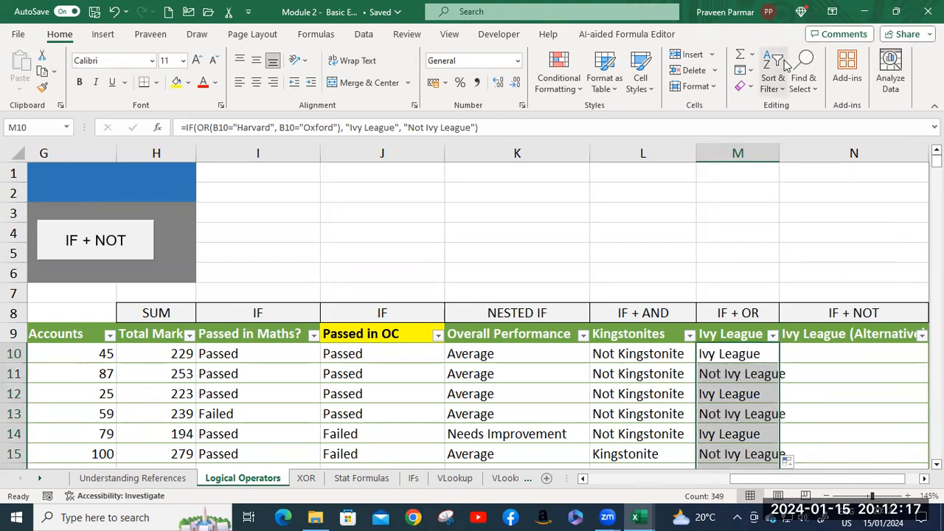
drag(775, 155, 796, 154)
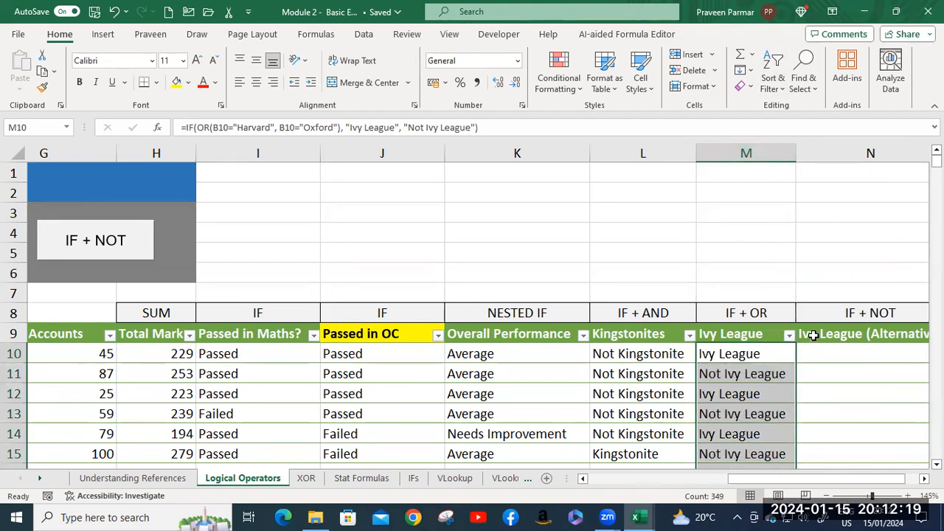
scroll(814, 335, down, 1)
scroll(813, 335, down, 2)
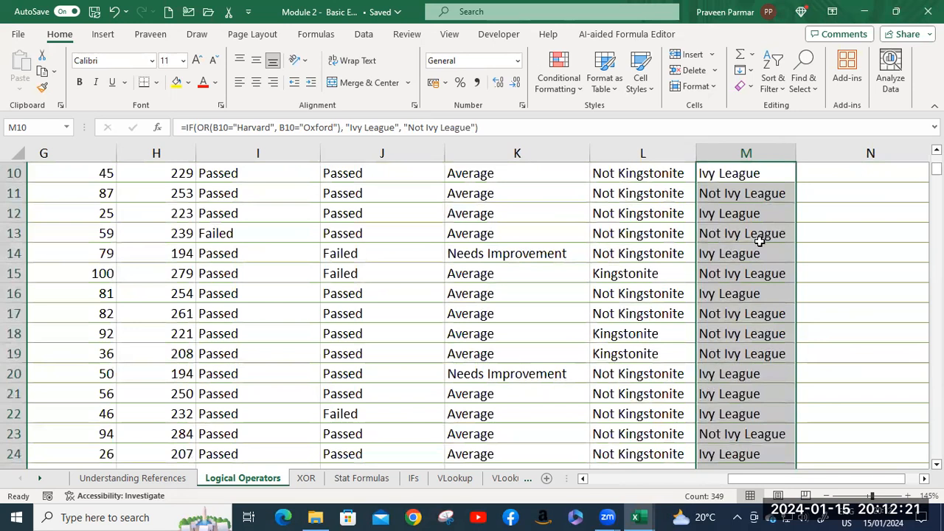
scroll(745, 357, down, 3)
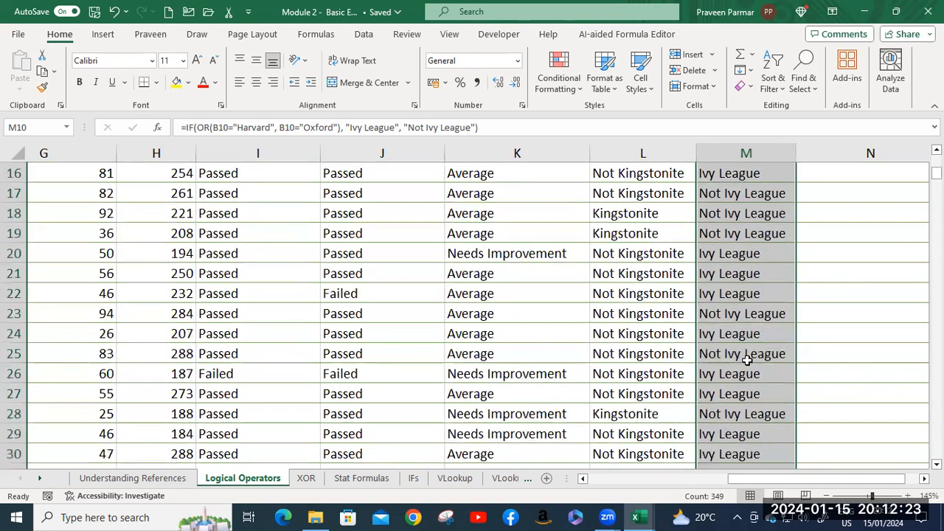
scroll(747, 359, down, 5)
scroll(746, 359, up, 5)
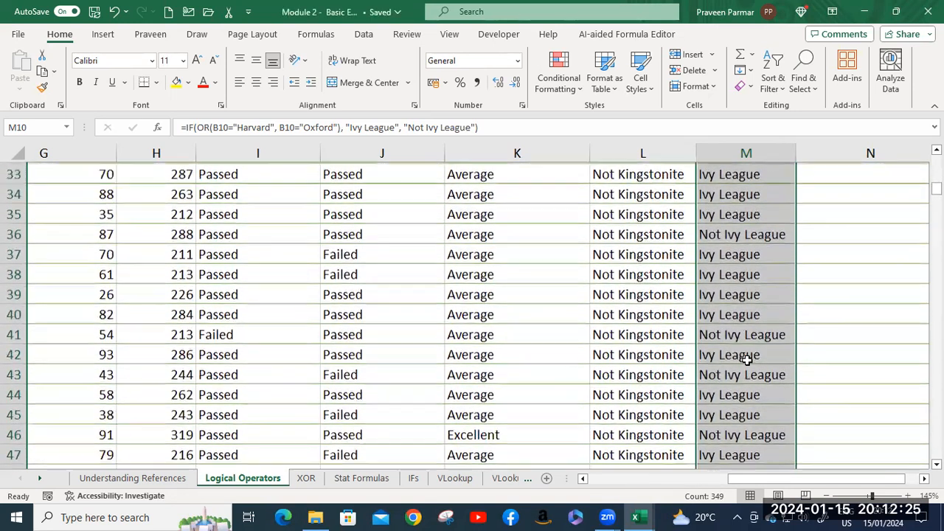
Start a NOT function in N10, the first cell of the Ivy League (Alternative) column.
scroll(746, 359, up, 5)
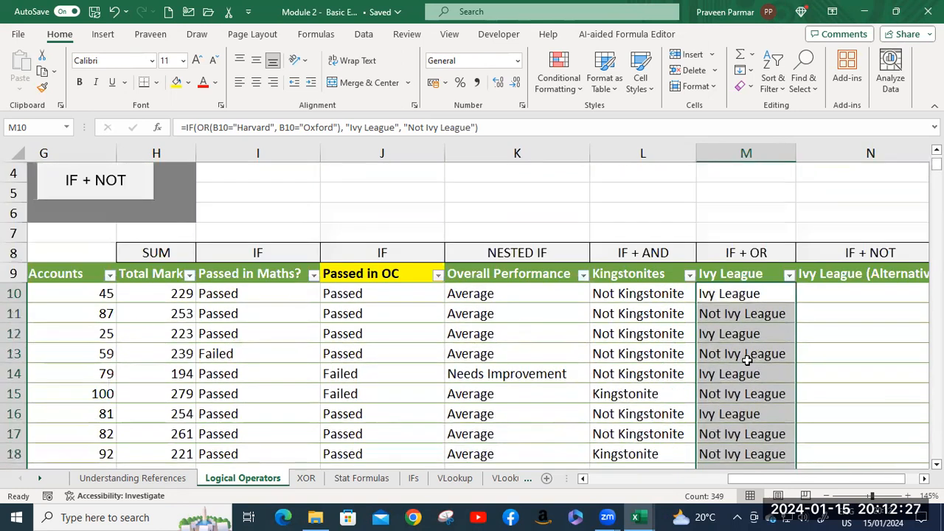
scroll(764, 461, right, 2)
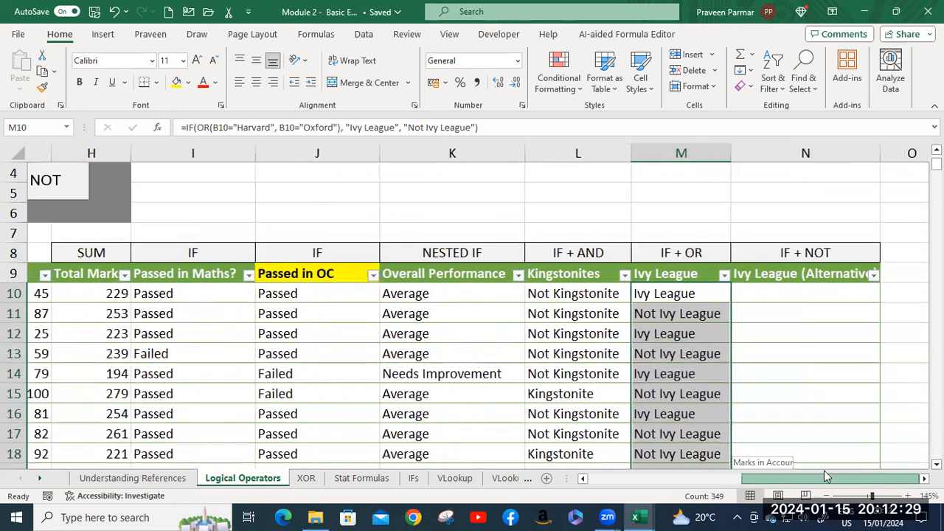
click(781, 298)
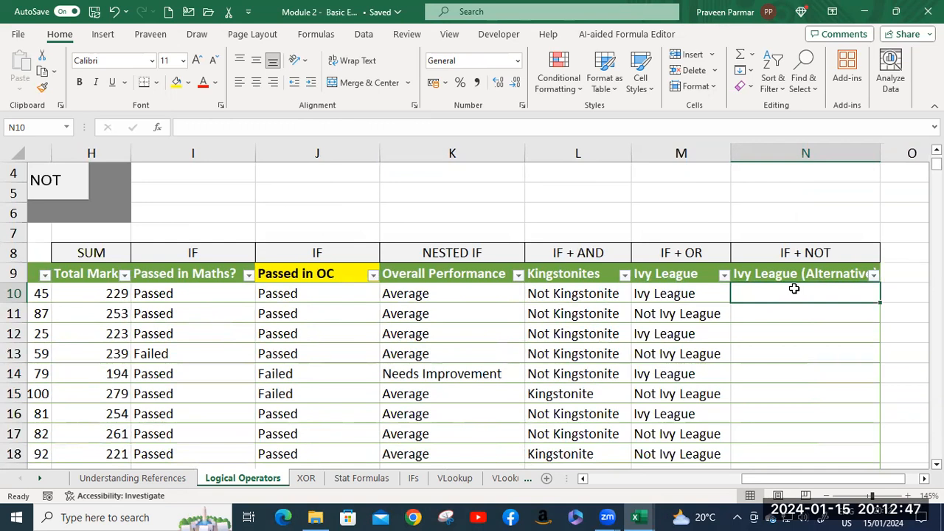
text(=)
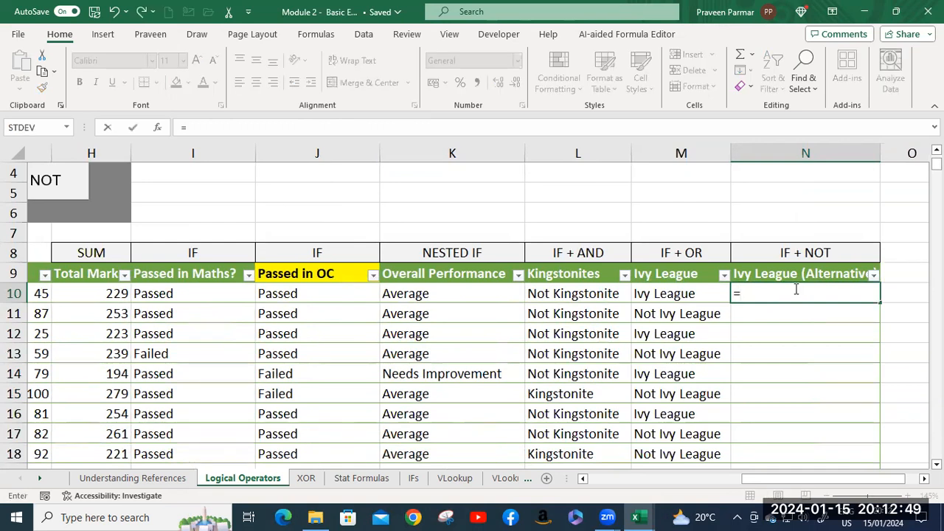
text(not)
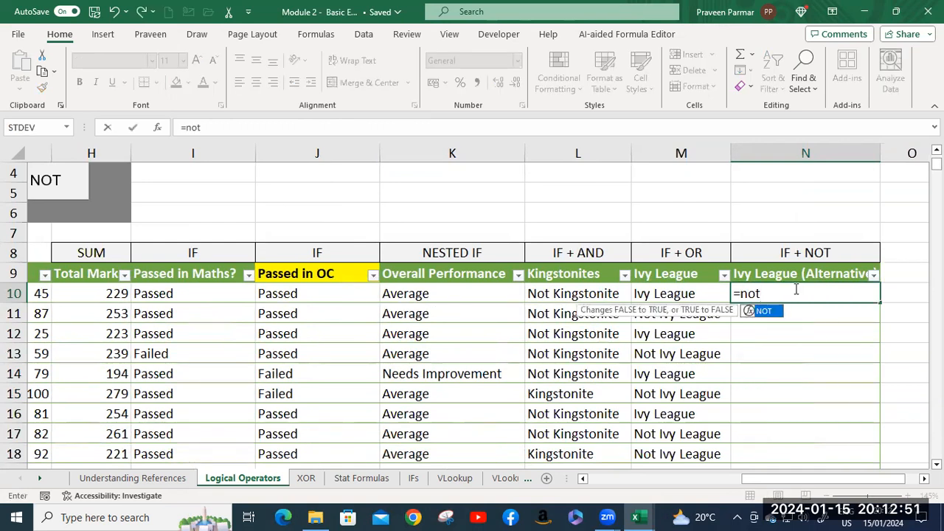
key(Tab)
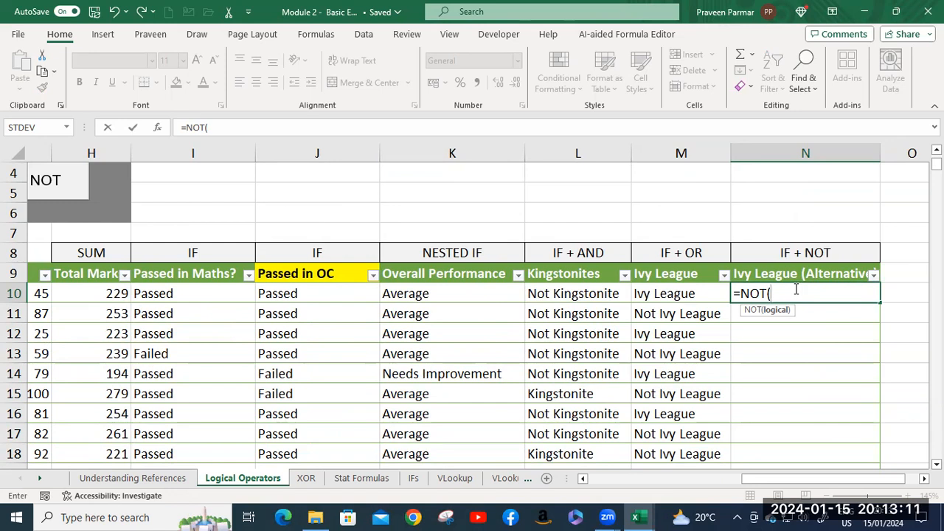
Complete the NOT function in N10 with the logical test B10="Kingston" and enter the formula.
text(B10)
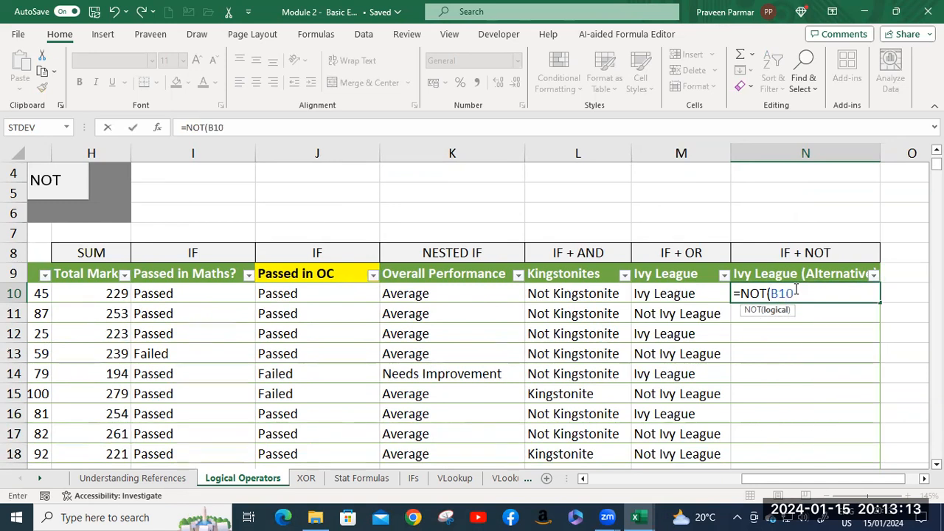
text(=")
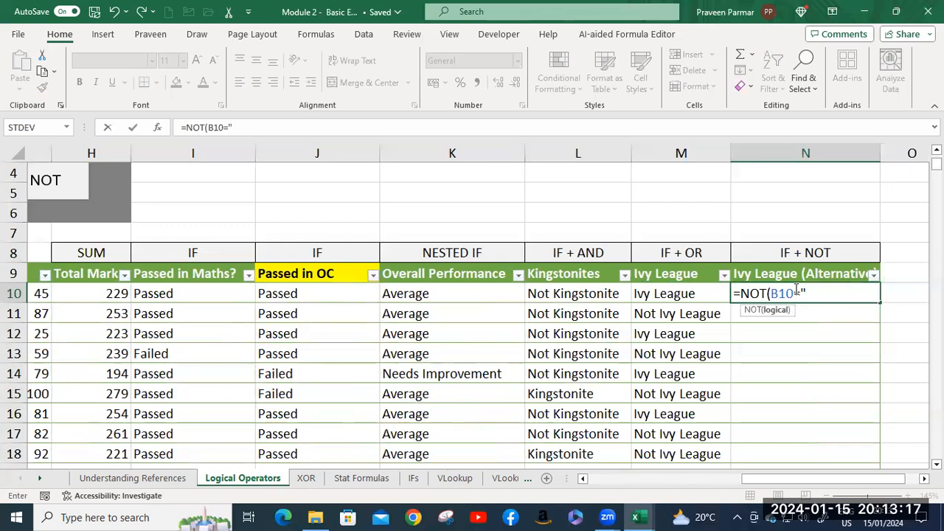
text(Kingston)
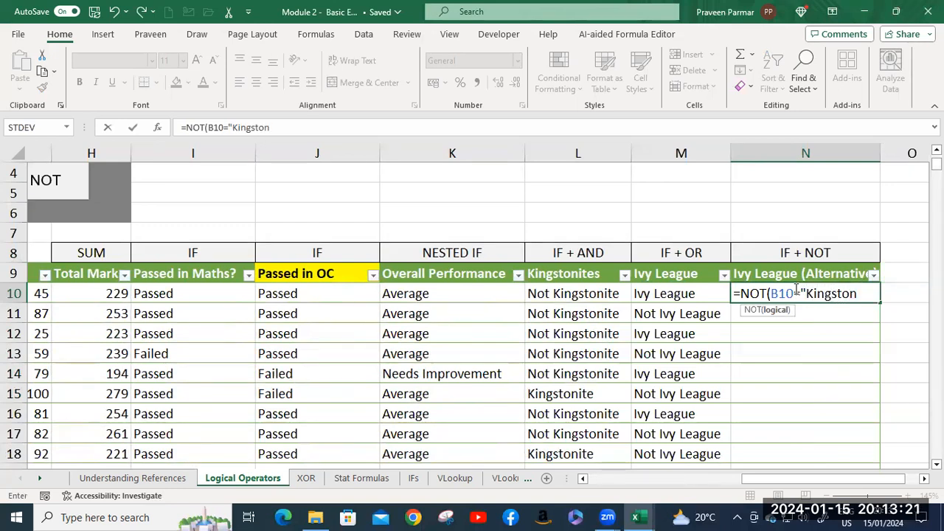
text(")
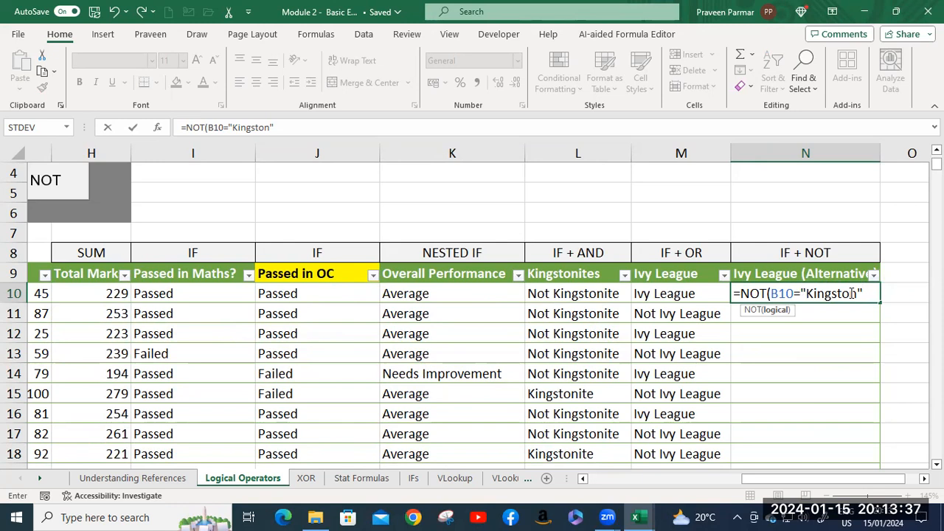
text())
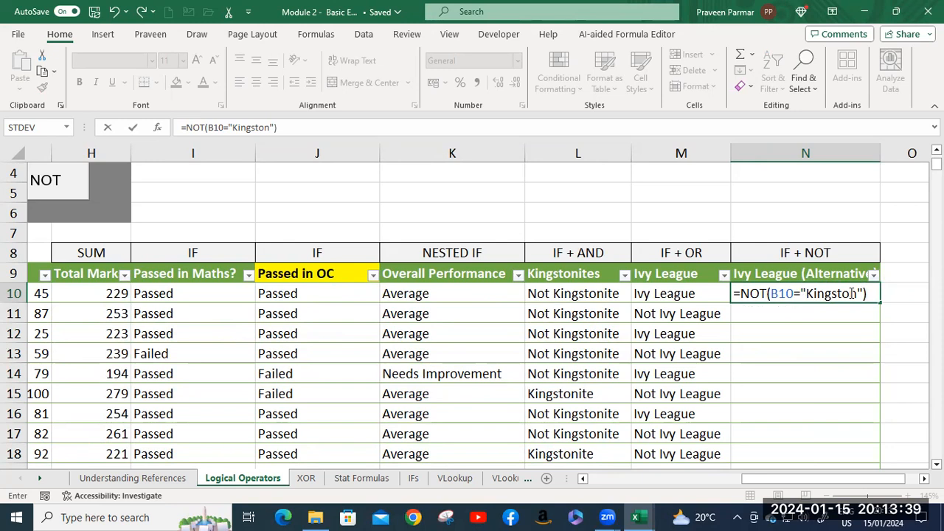
key(Return)
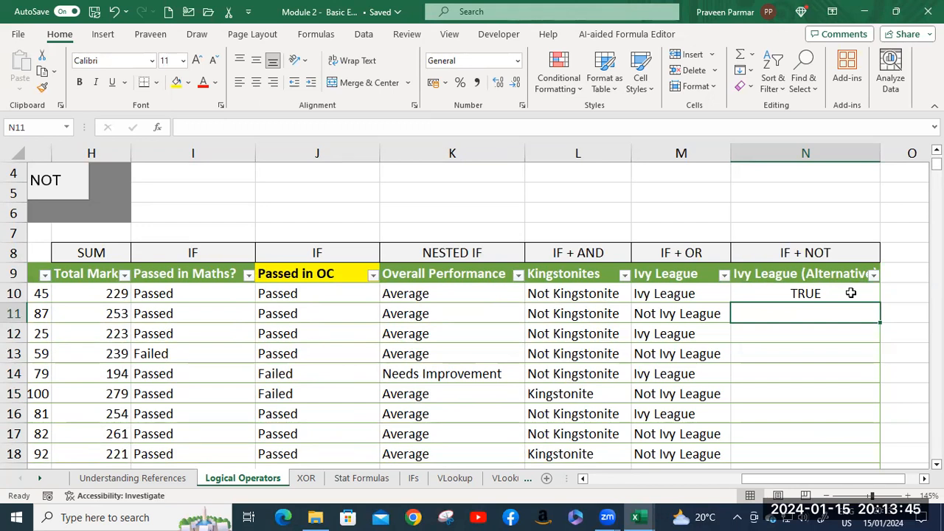
Fill the NOT formula from N10 down the column and check the copied formula in N11.
click(850, 293)
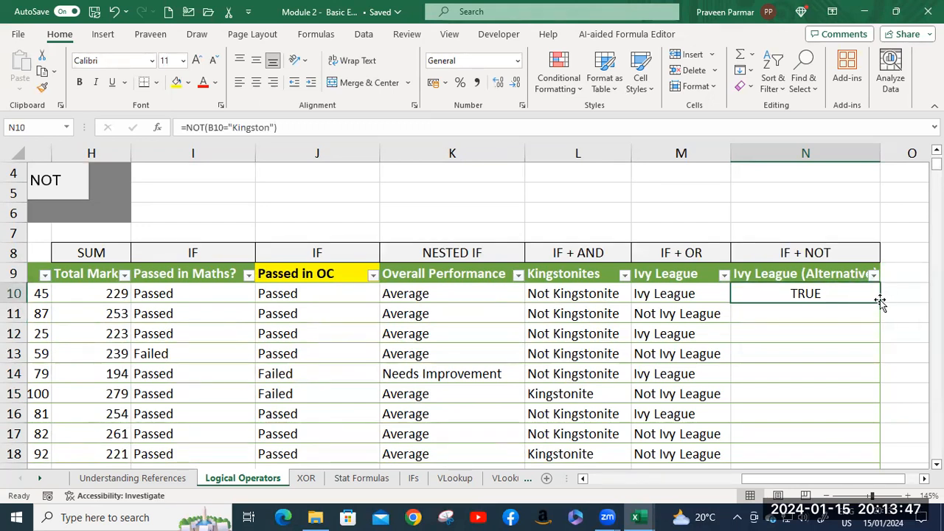
double_click(880, 303)
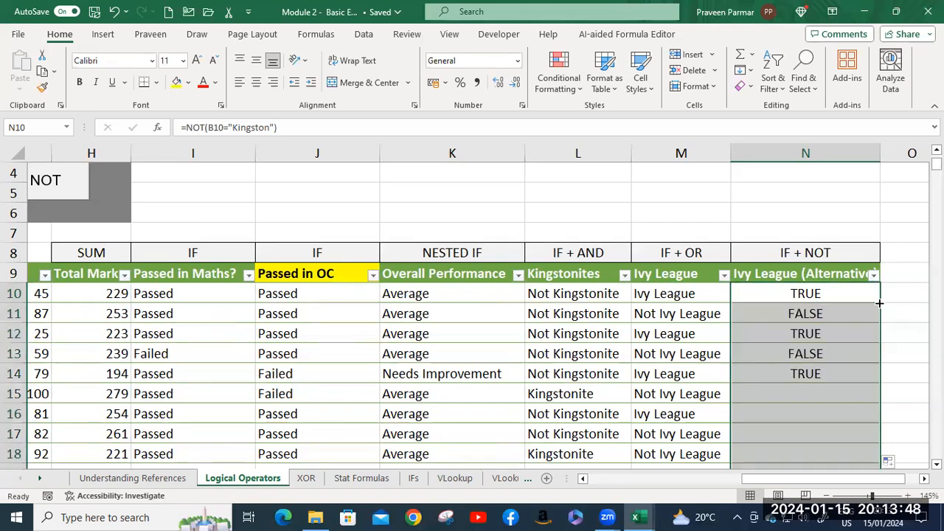
click(806, 315)
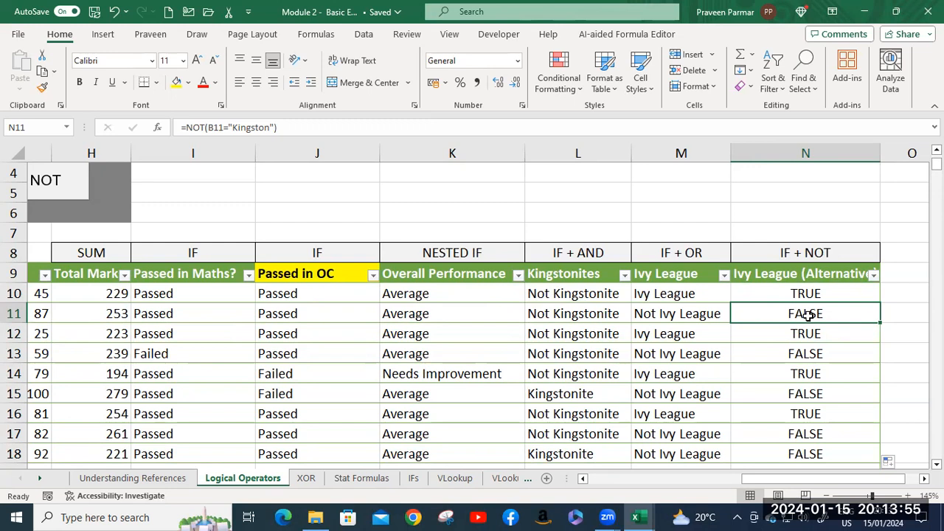
Wrap the NOT function in N10 in an IF function, using it as the logical test.
click(789, 295)
double_click(790, 295)
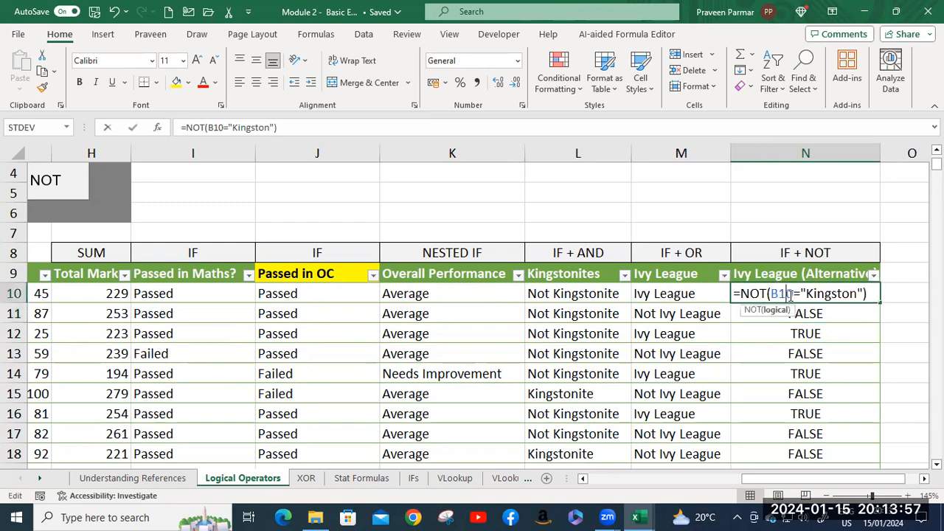
click(742, 294)
text(IF()
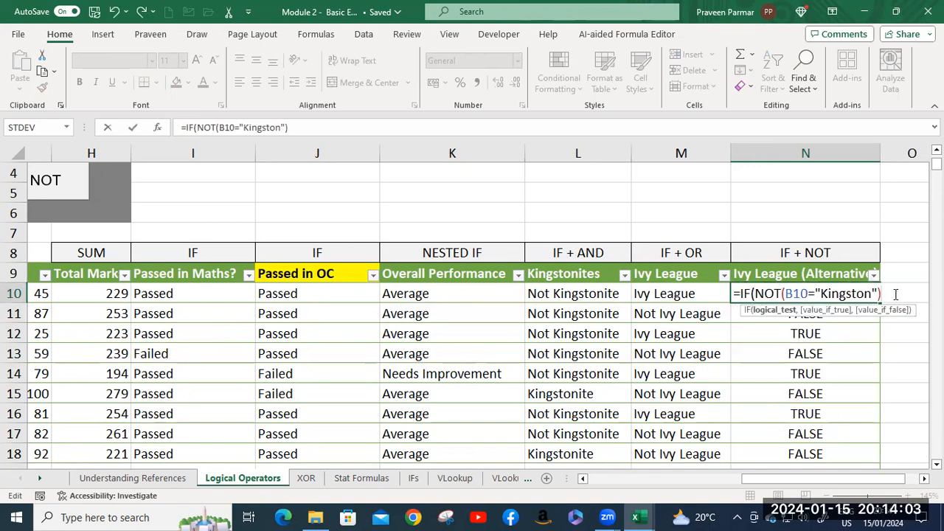
text(,)
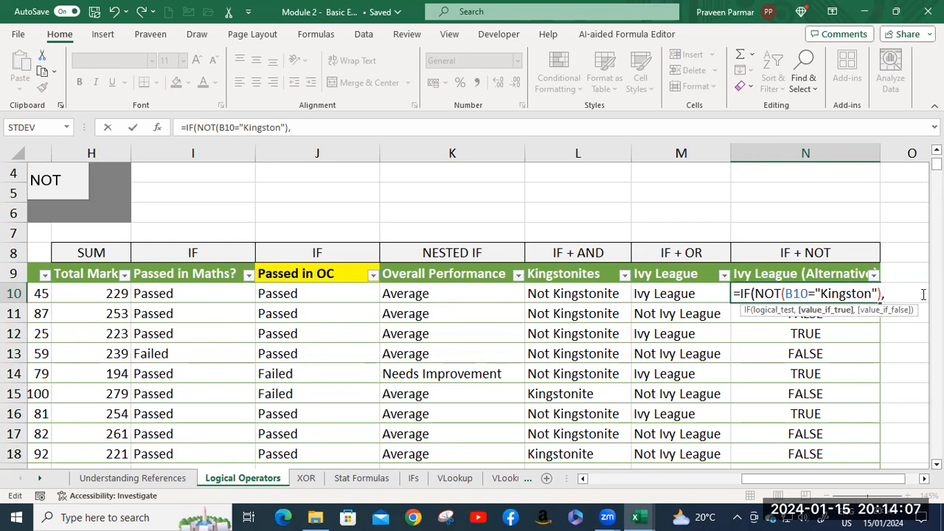
text(")
text(Ivy Leag)
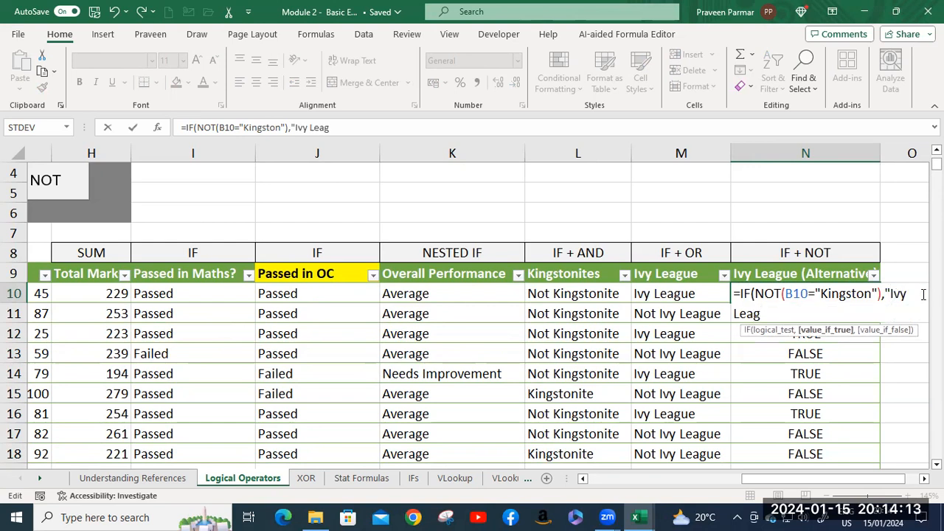
text(ue",)
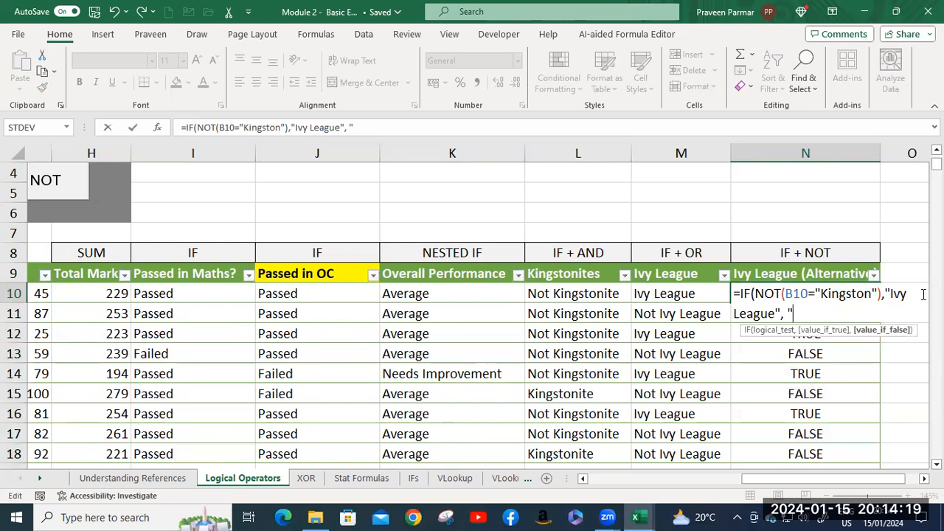
Add "Not Ivy League" as the value if false, close the IF function and enter the N10 formula.
text(No)
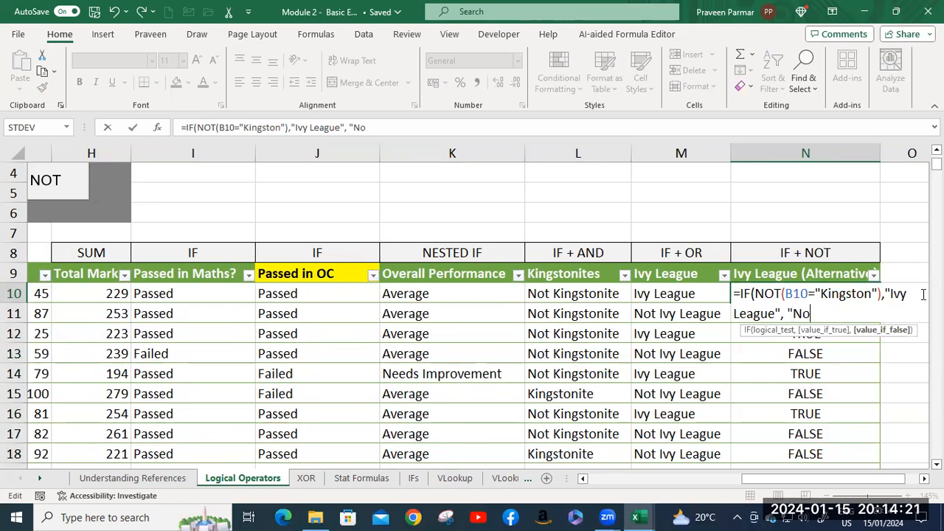
text(t Ivy League)
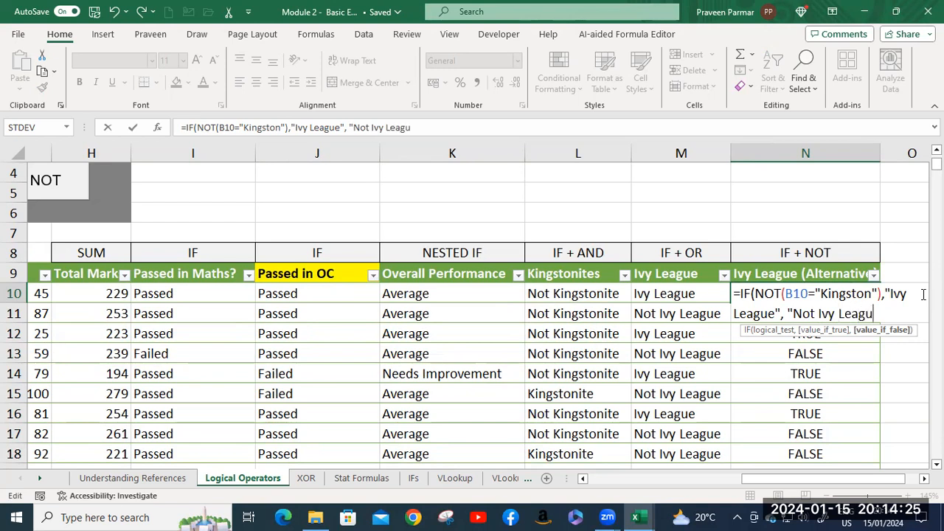
text("))
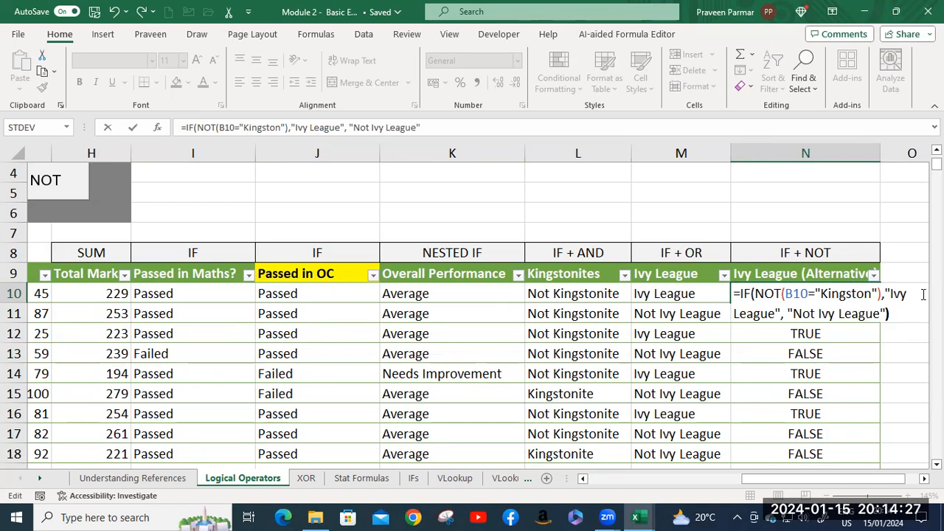
key(Return)
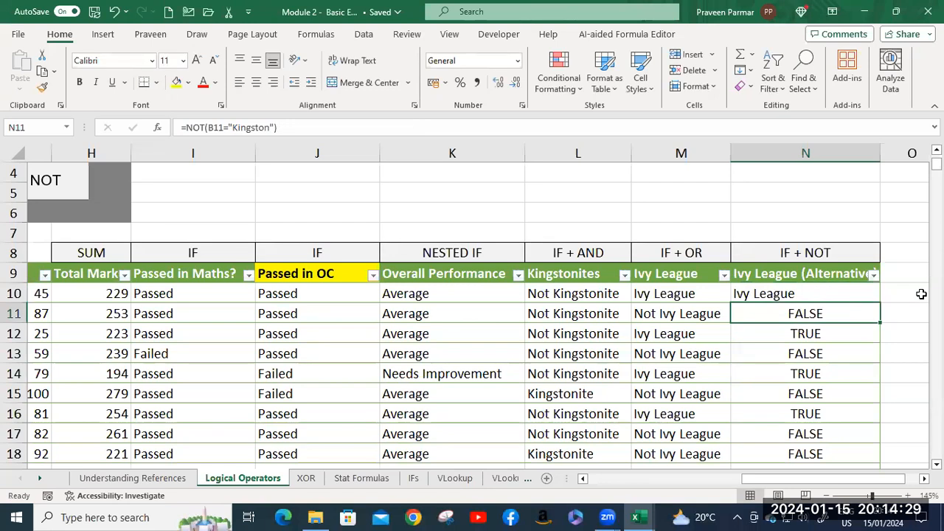
Fill the IF and NOT formula from N10 down the Ivy League (Alternative) column and check the copied results.
click(839, 295)
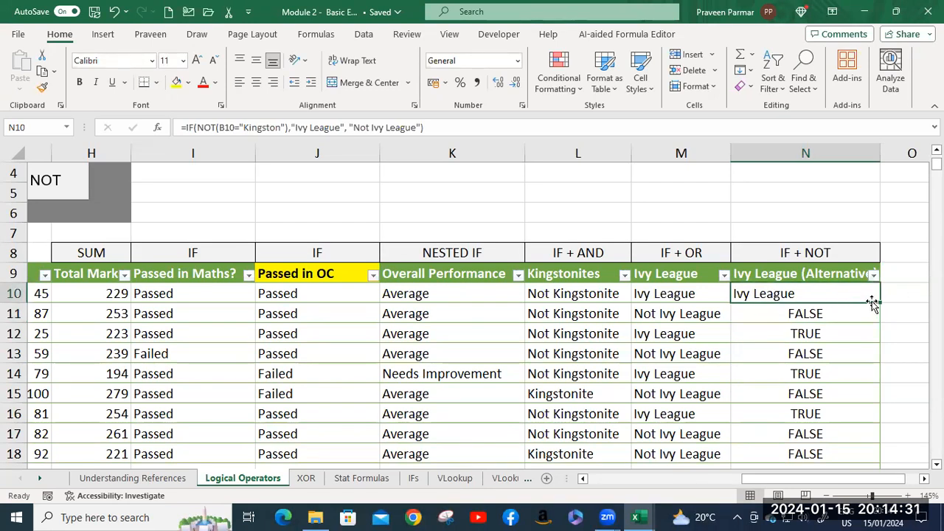
double_click(879, 303)
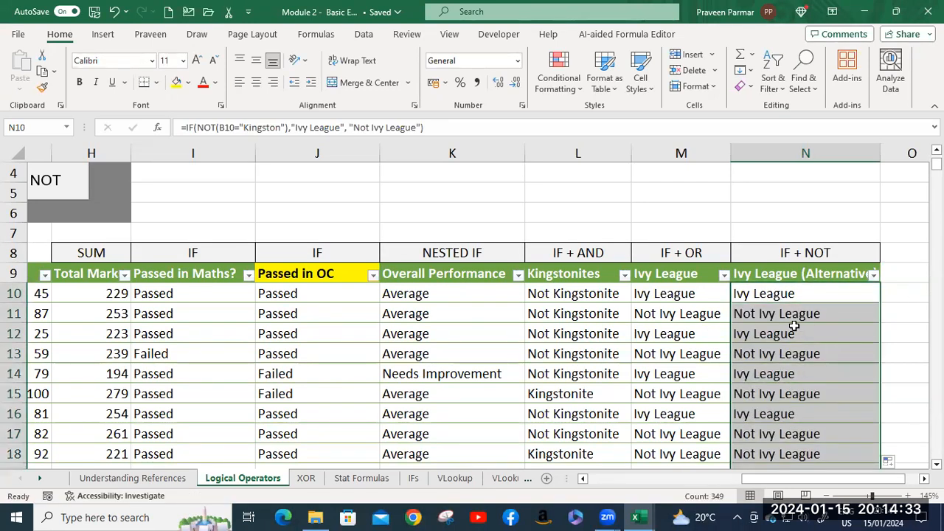
scroll(767, 370, down, 3)
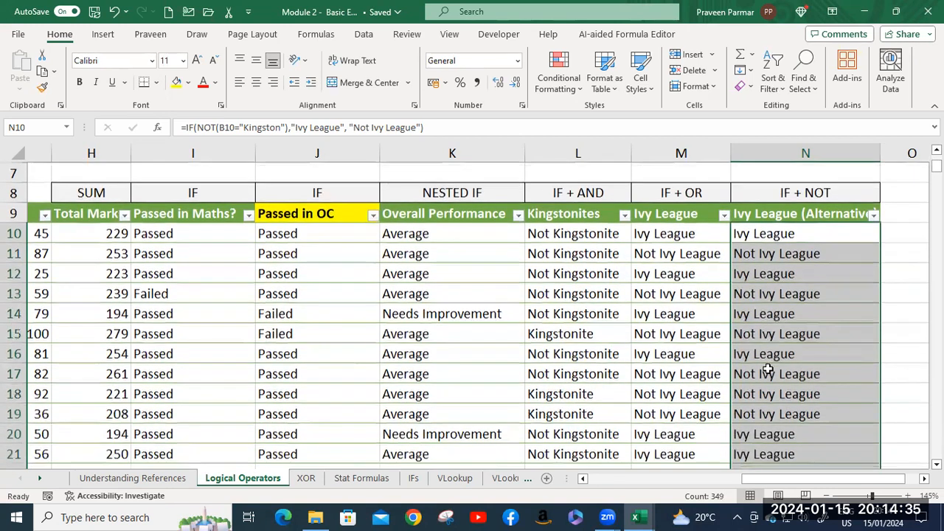
click(770, 354)
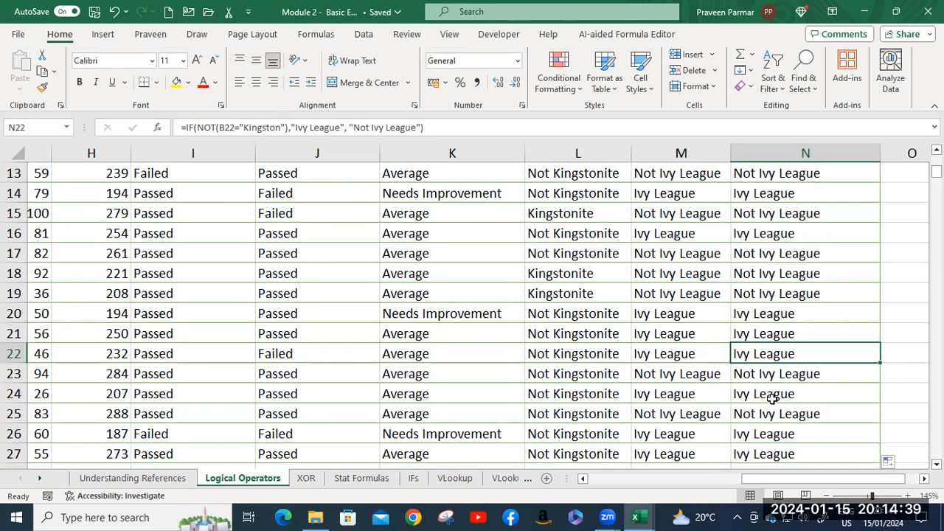
scroll(778, 393, up, 4)
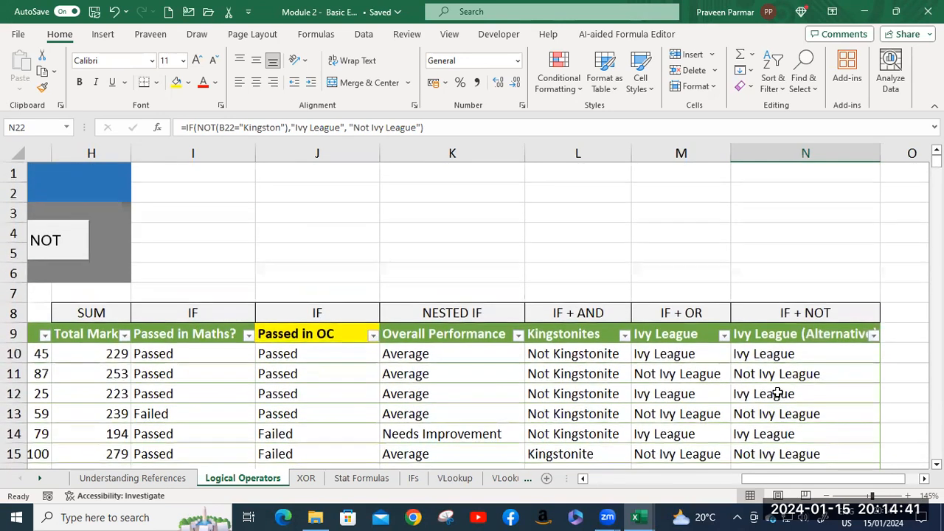
scroll(777, 393, down, 1)
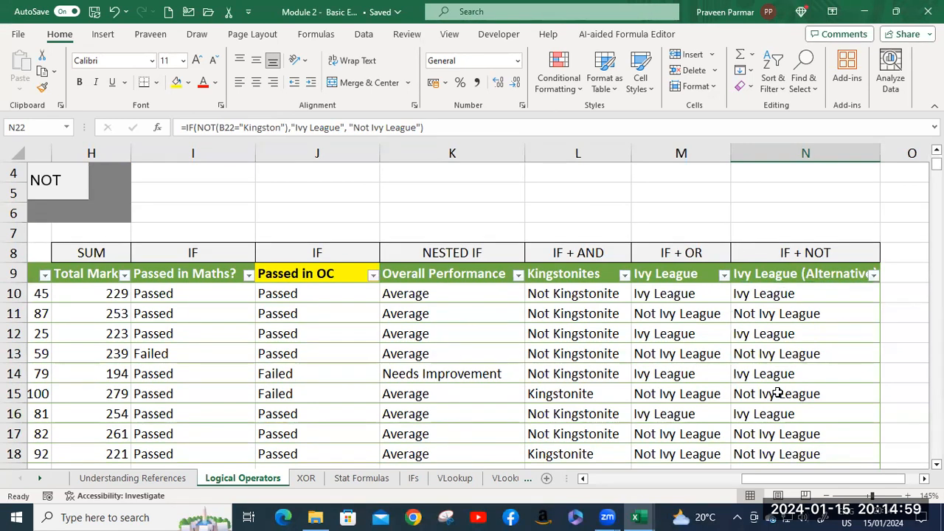
Open the XOR sheet and review the XOR function's explanation, syntax and example tables.
click(305, 478)
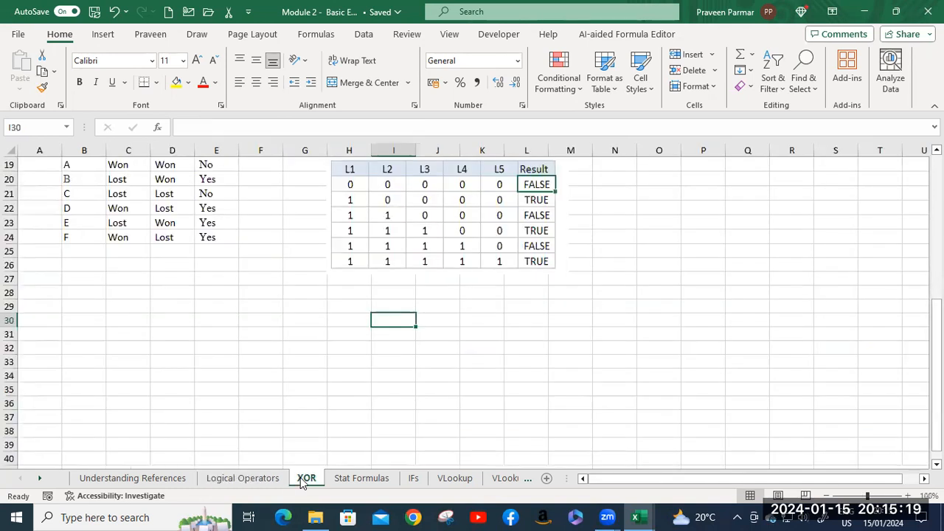
scroll(301, 386, up, 3)
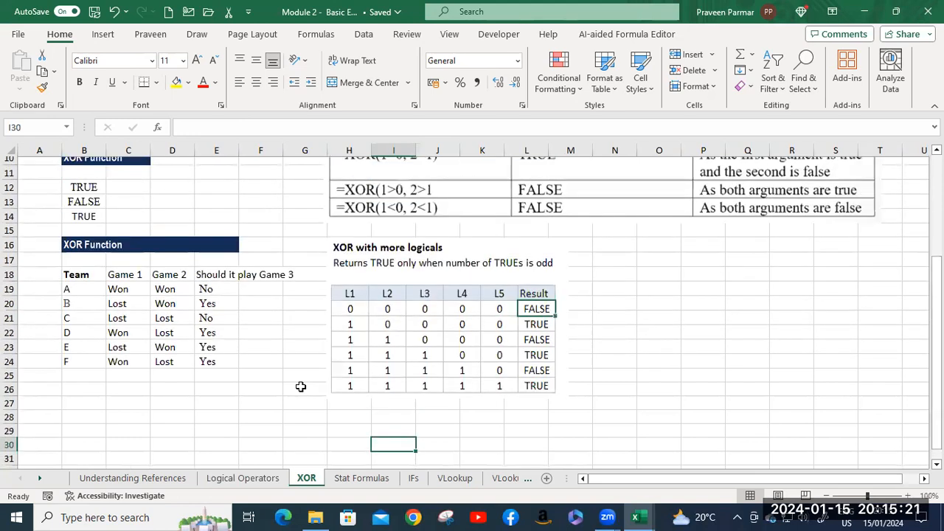
scroll(301, 387, up, 3)
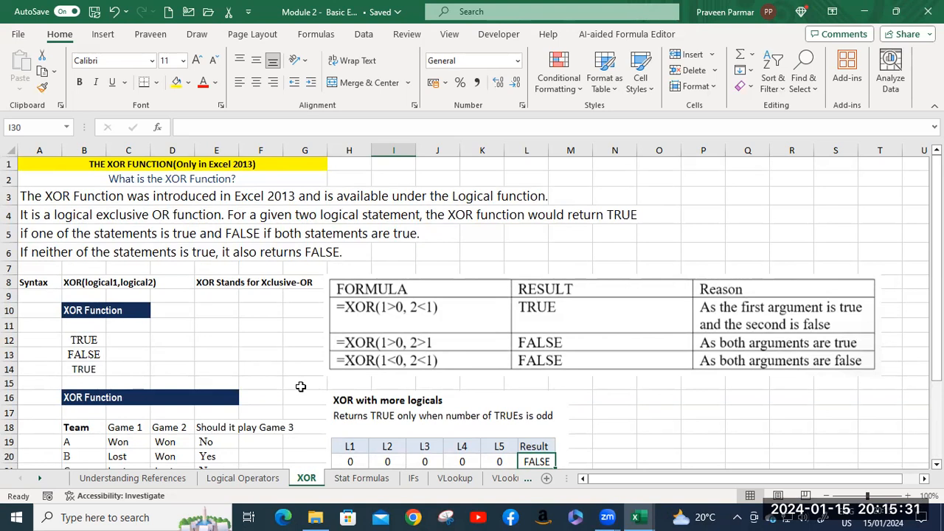
scroll(301, 387, down, 2)
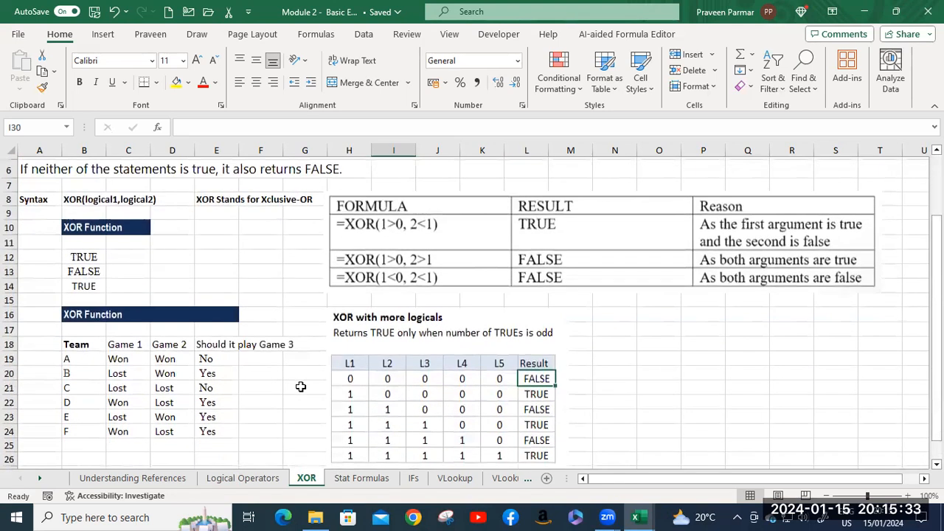
scroll(300, 387, down, 2)
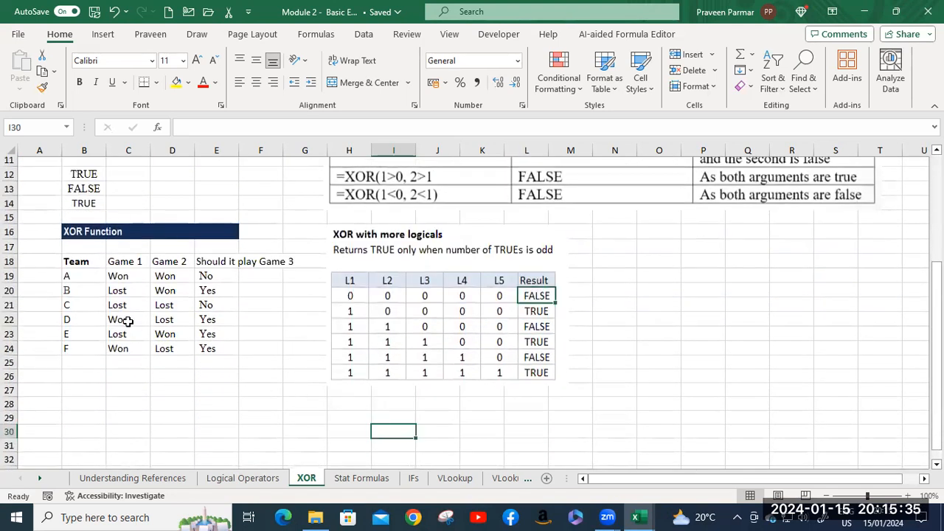
Copy the Team, Game 1 and Game 2 table in B18:D24 and paste it at B33 on the same sheet.
click(69, 262)
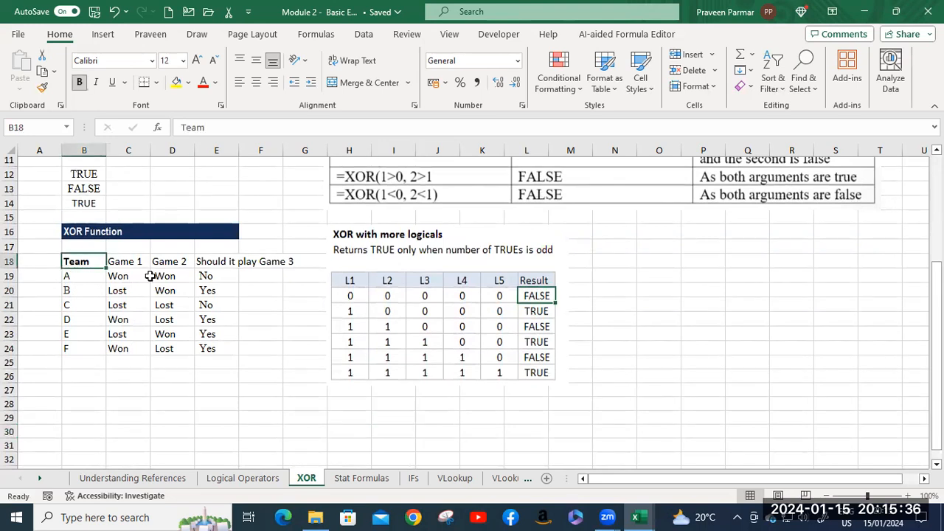
shift+click(165, 350)
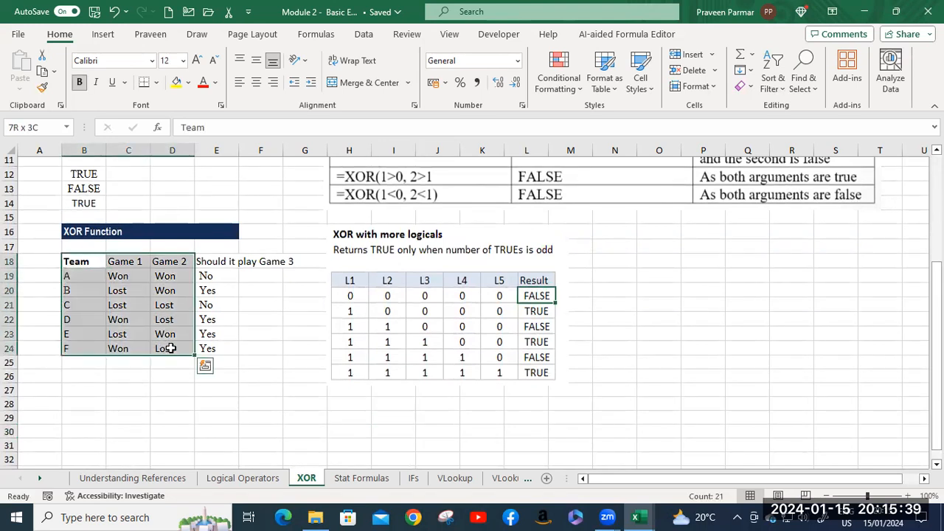
key(ctrl+c)
scroll(166, 361, down, 4)
click(81, 305)
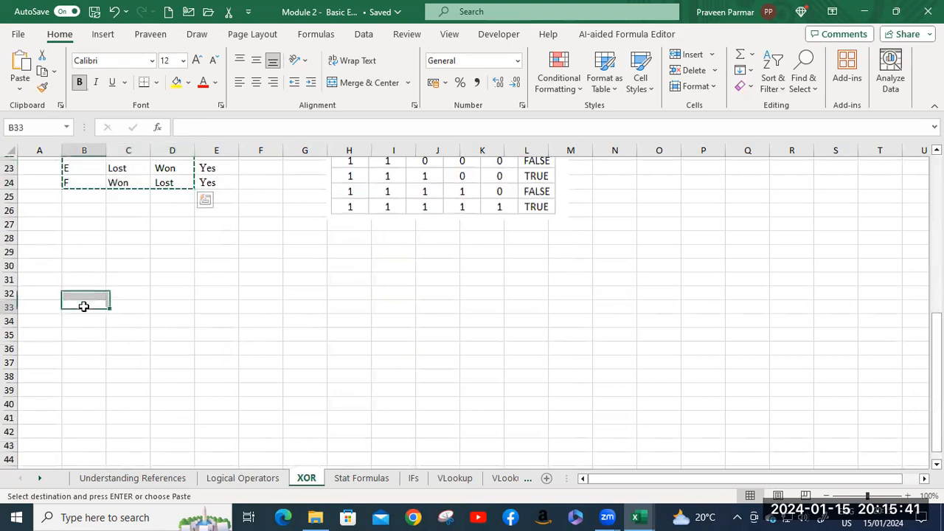
key(ctrl+v)
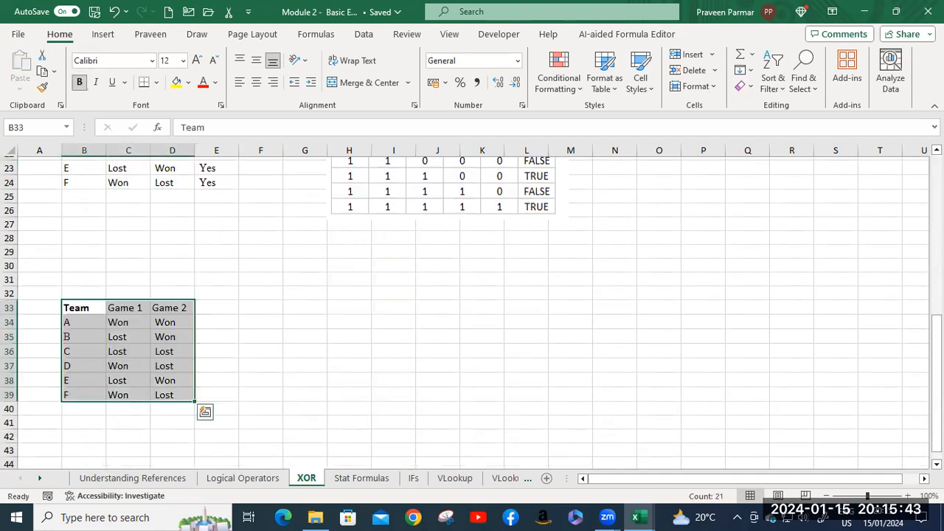
click(121, 324)
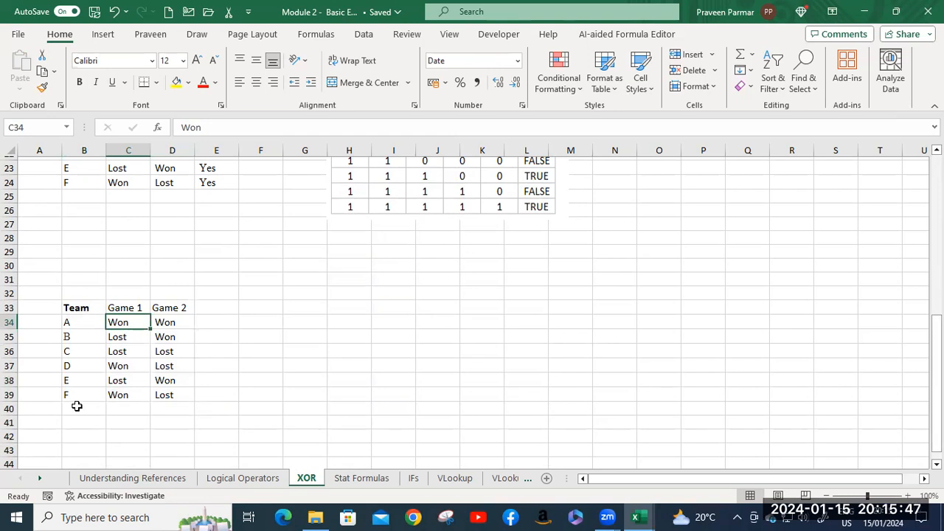
Add the column header OR in E33, next to Game 2 in the copied table.
scroll(237, 377, up, 1)
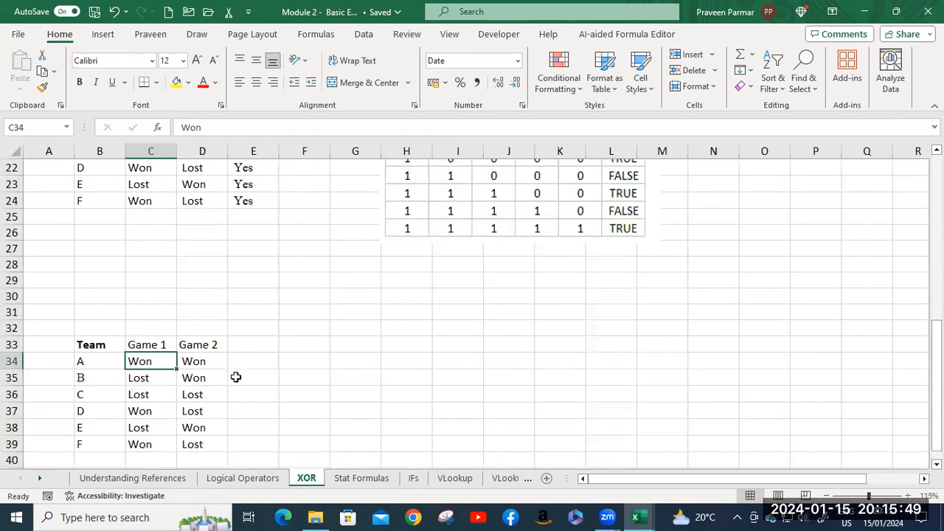
scroll(236, 376, up, 1)
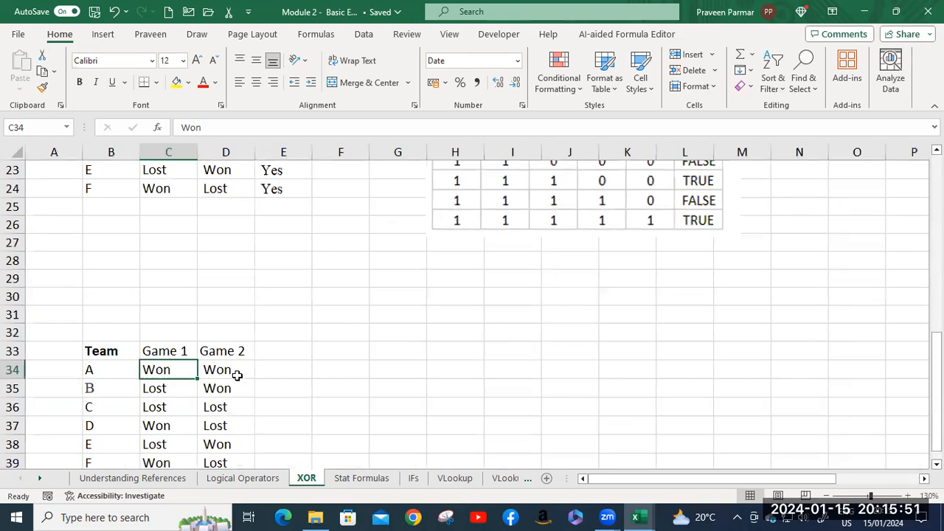
drag(937, 389, 937, 398)
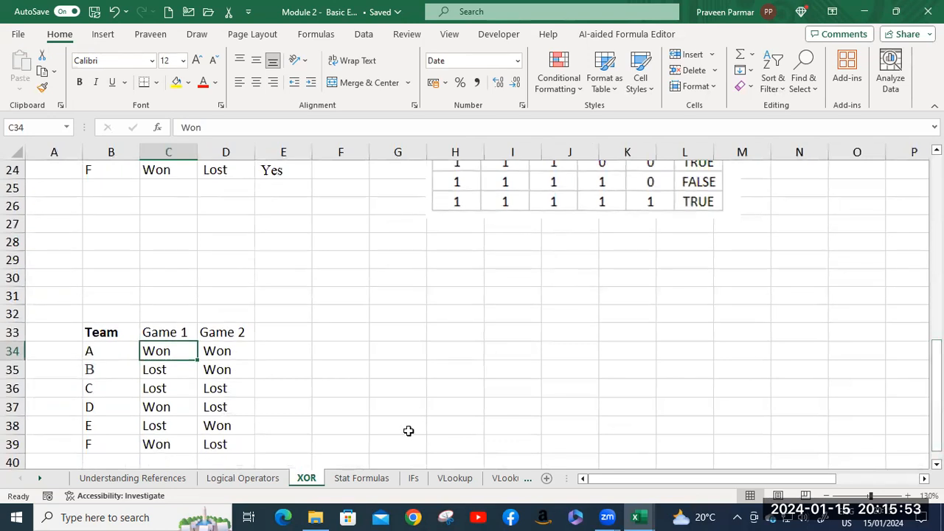
click(301, 450)
key(Down)
key(Down)
key(Down)
key(Down)
key(Down)
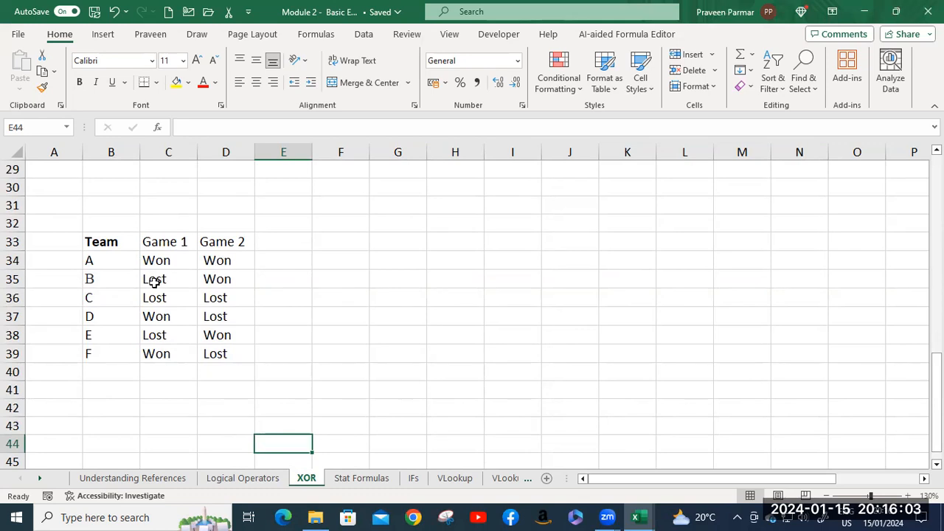
click(281, 242)
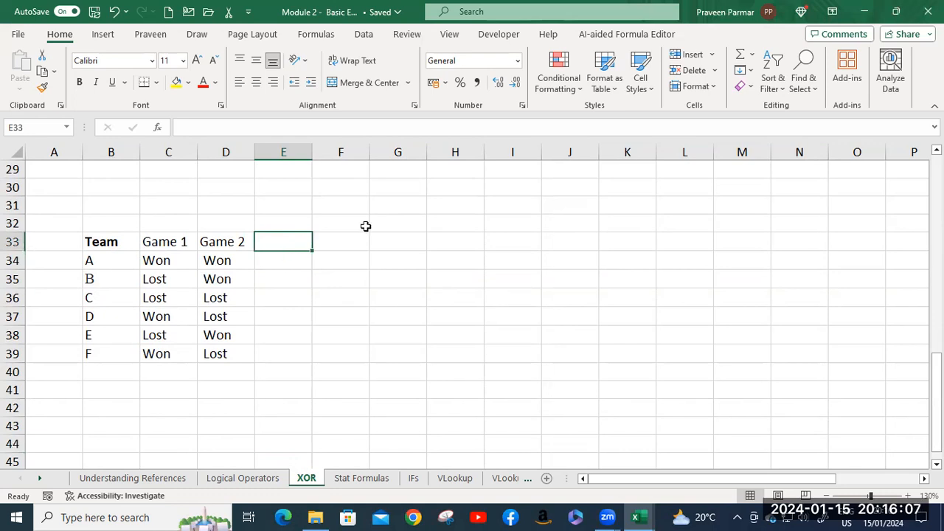
text(Or)
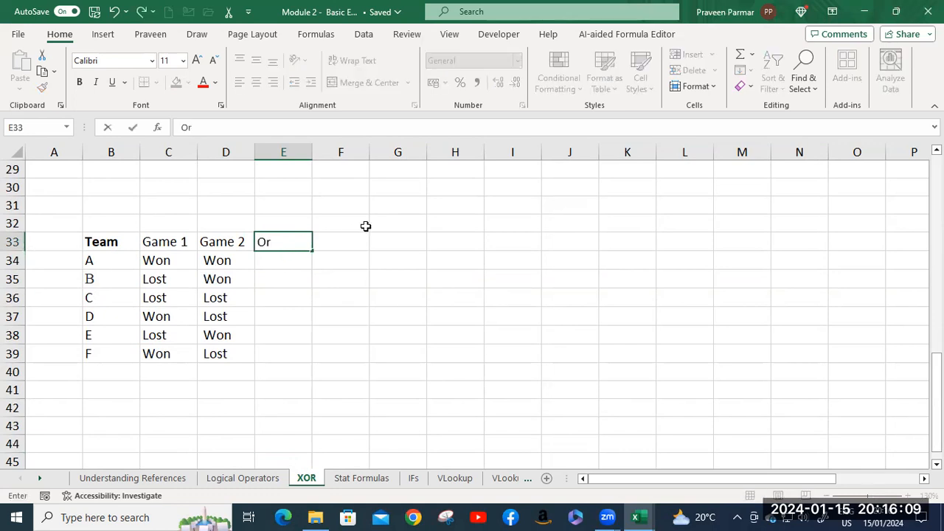
text(R)
key(Return)
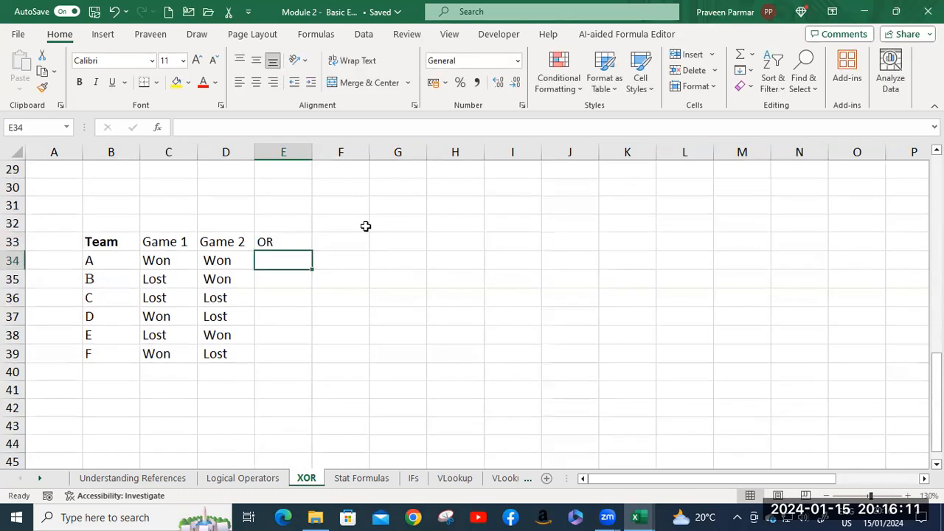
Start an OR function in E34 with C34="Won" as its first logical test.
text(=)
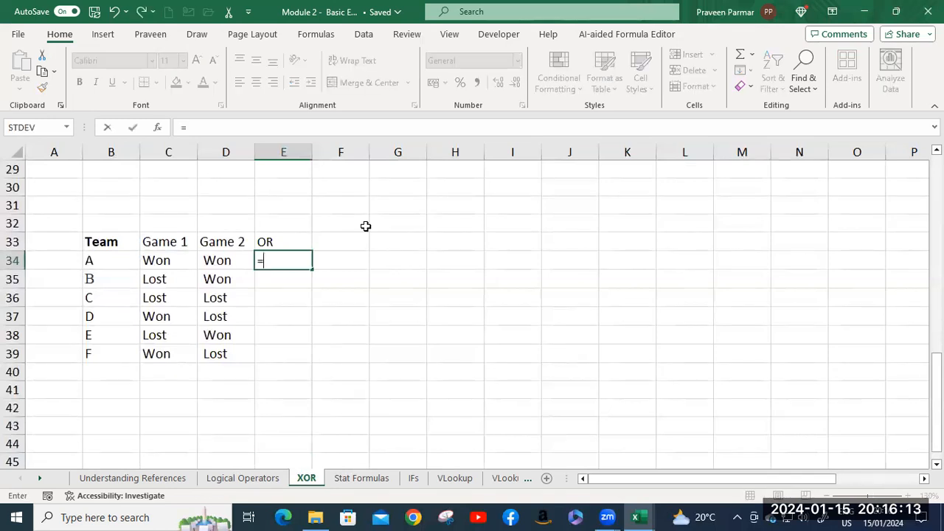
text(or)
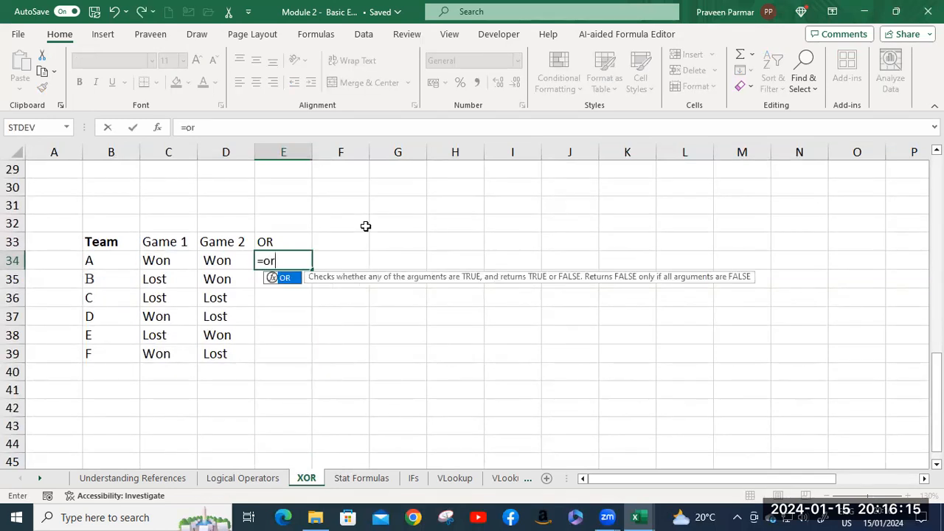
key(Tab)
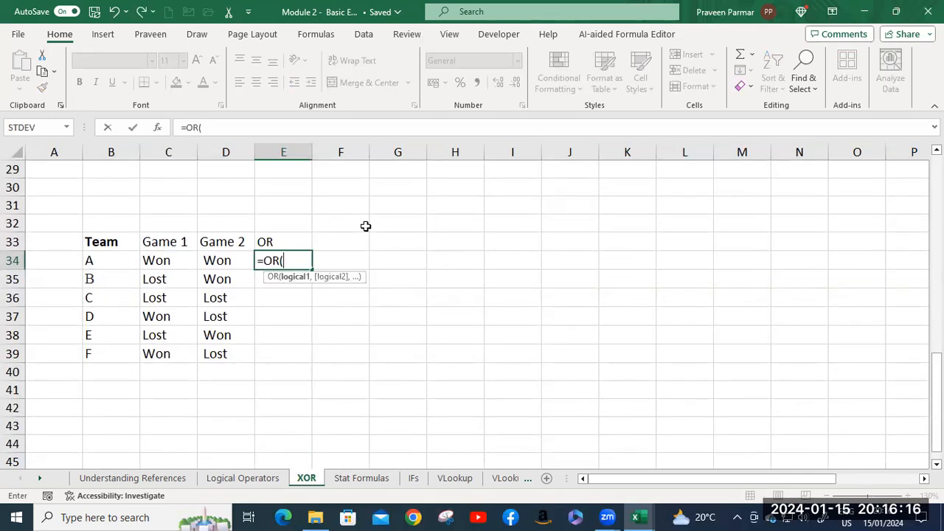
click(170, 264)
text(=)
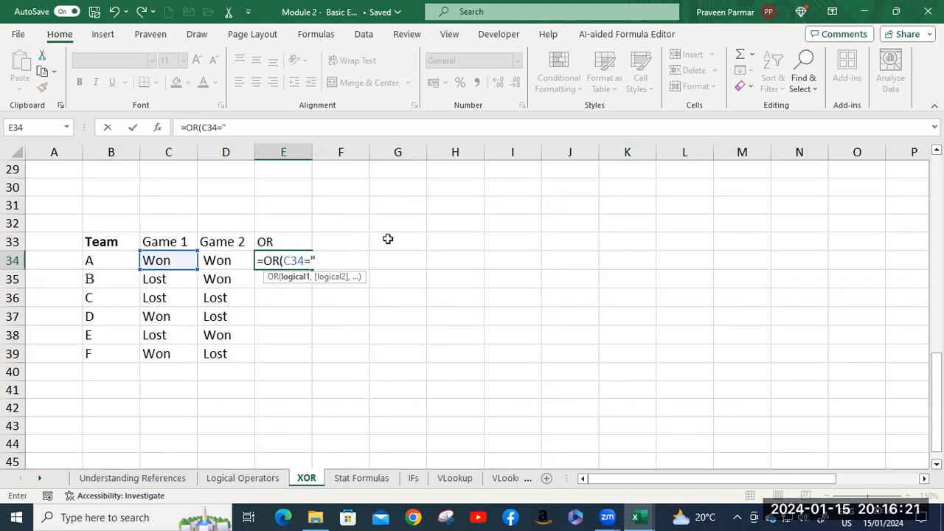
text("Won",)
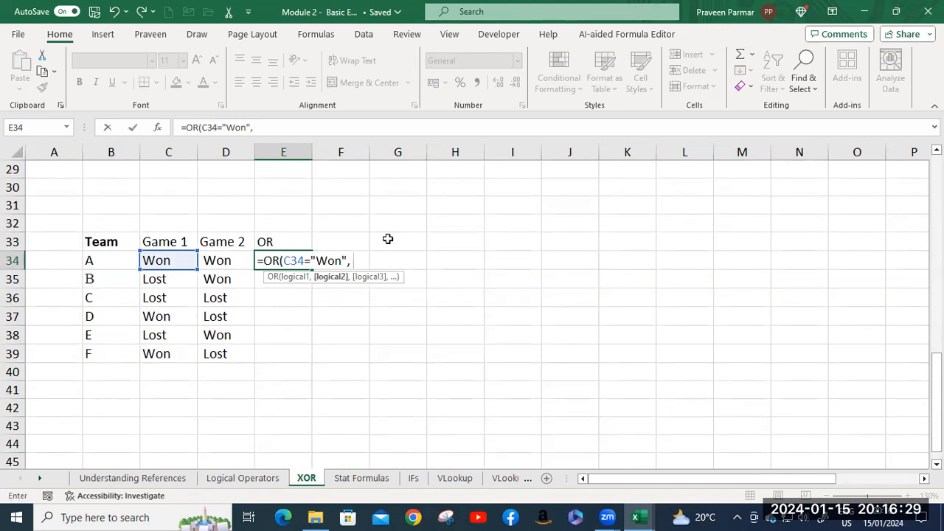
Complete the OR formula in E34 with D34="Won" as the second test and fill it down to E39.
click(233, 262)
text(=")
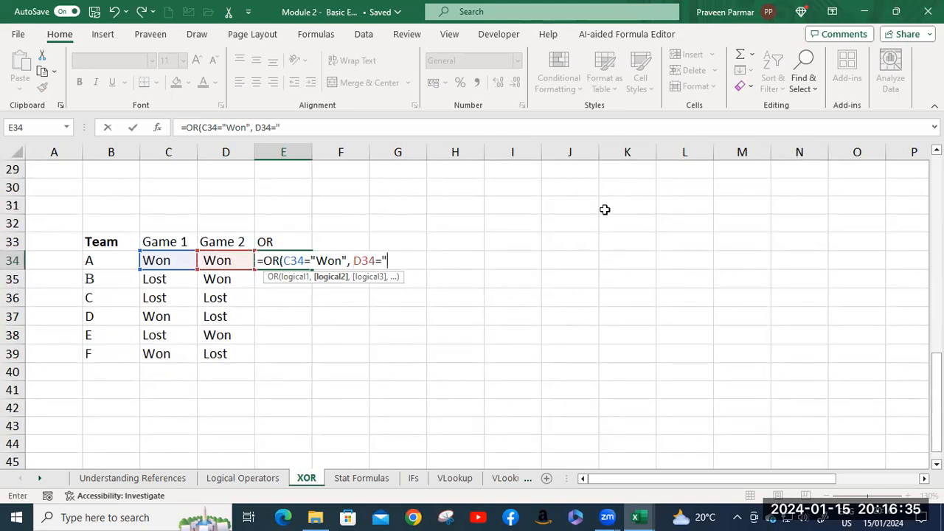
text(Won"))
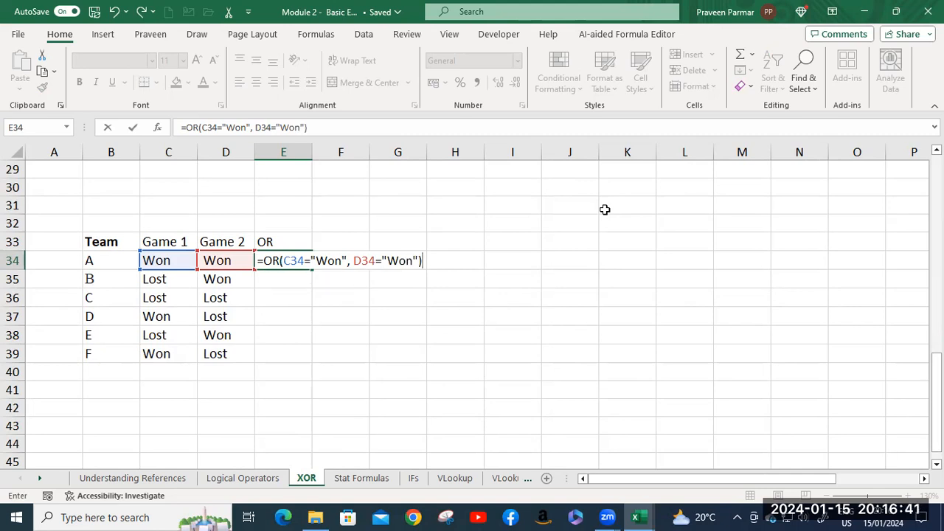
key(Return)
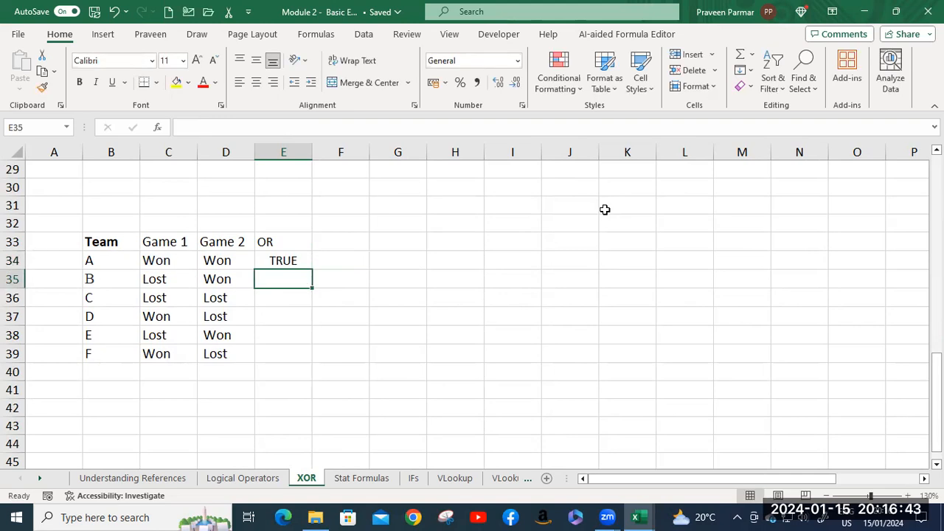
click(298, 260)
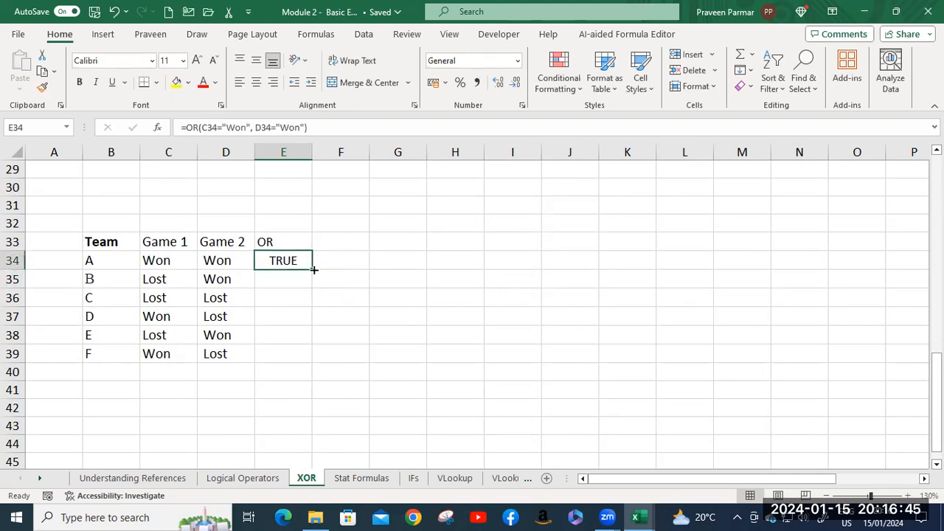
double_click(313, 270)
Check the OR results of teams A to D against their Game 1 and Game 2 outcomes.
click(171, 284)
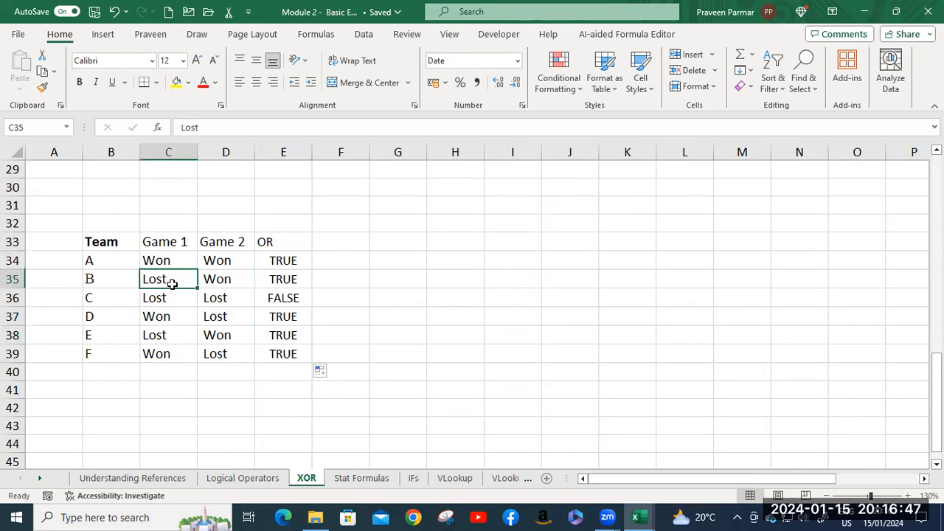
click(229, 287)
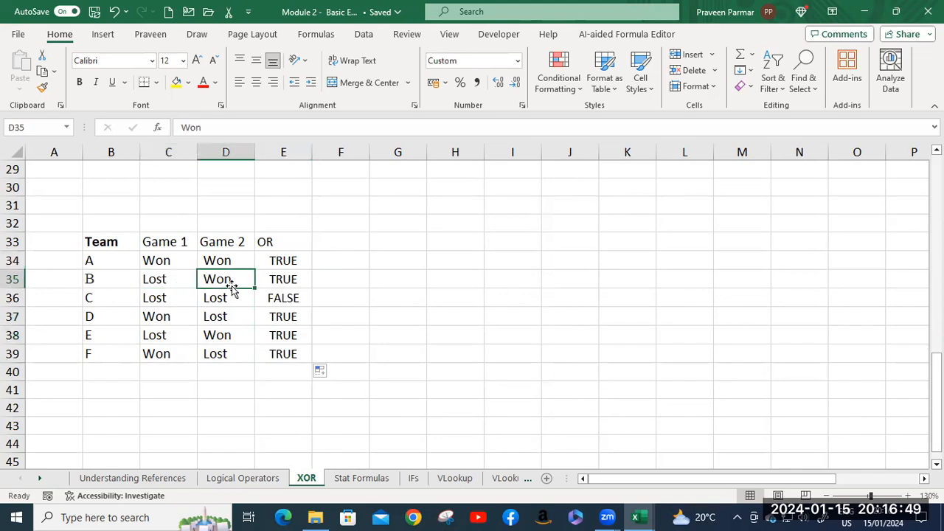
click(294, 283)
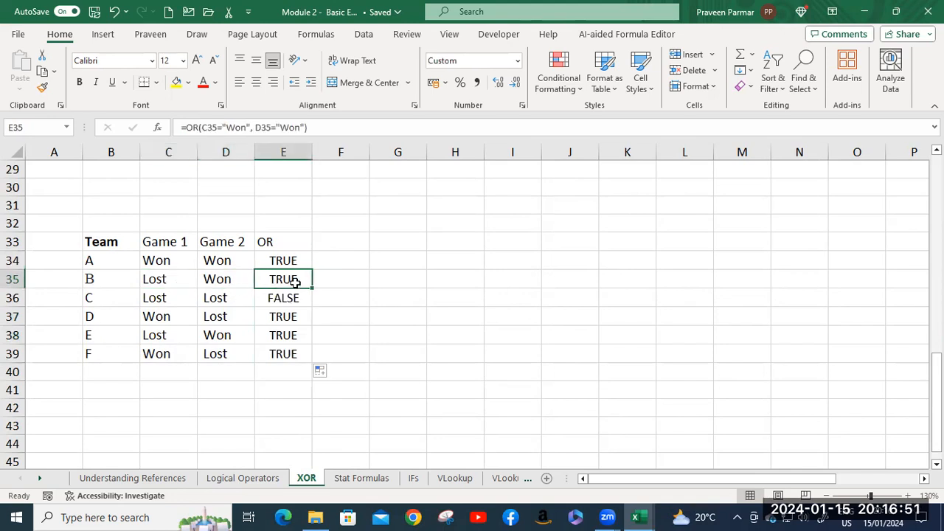
click(170, 299)
click(211, 299)
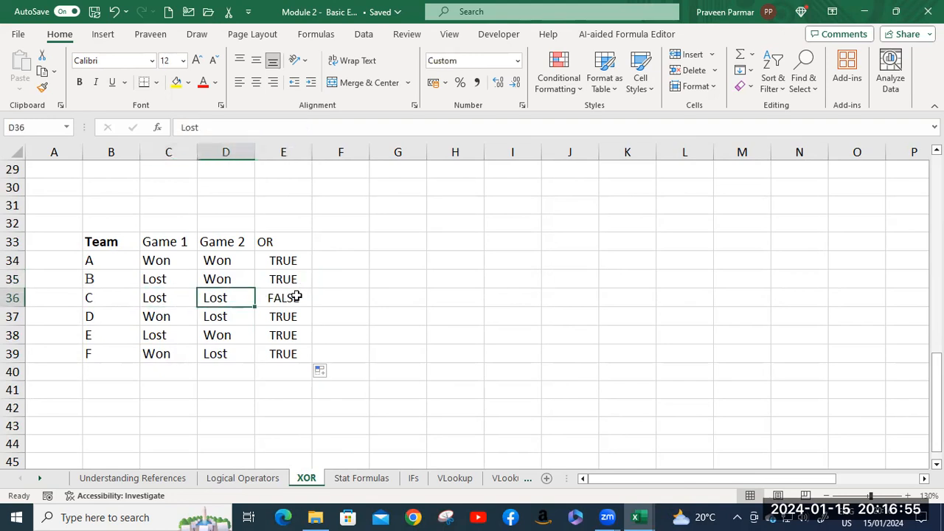
click(295, 297)
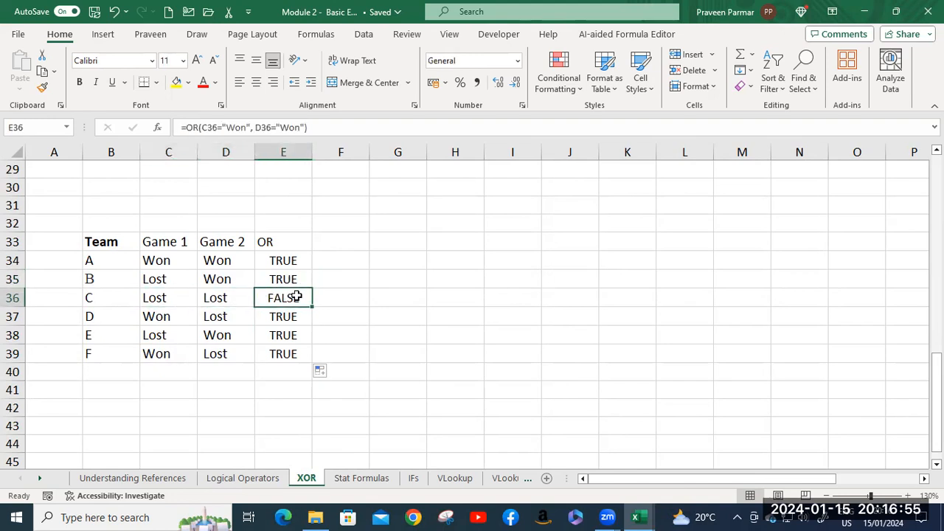
click(154, 318)
click(206, 319)
click(281, 318)
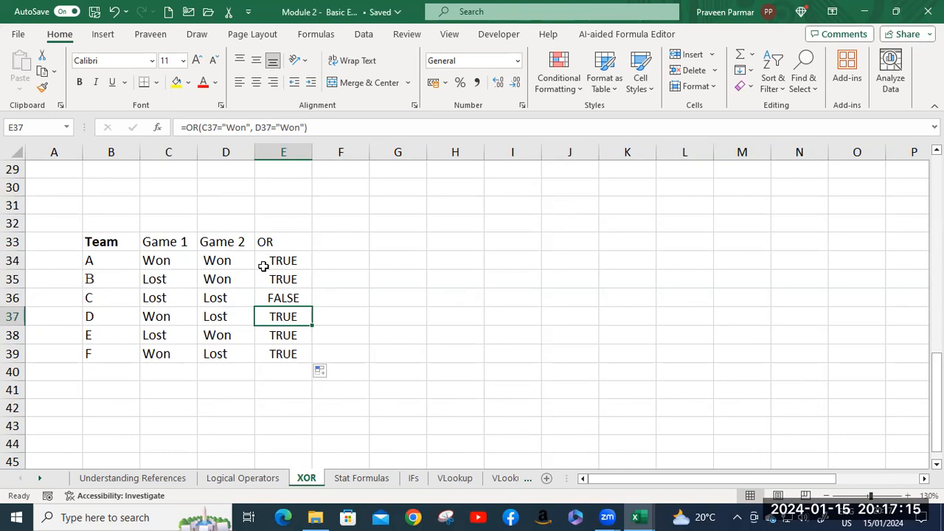
click(185, 260)
click(232, 259)
click(291, 261)
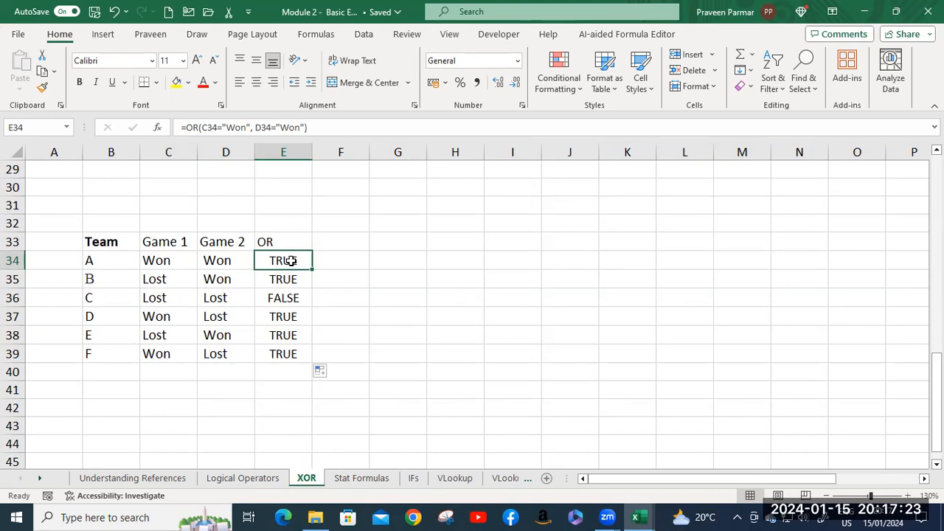
click(160, 284)
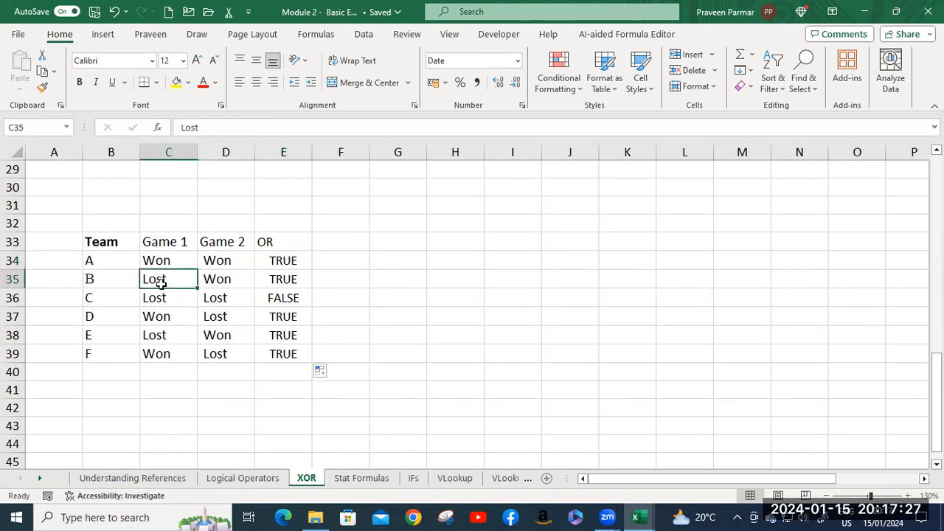
click(221, 288)
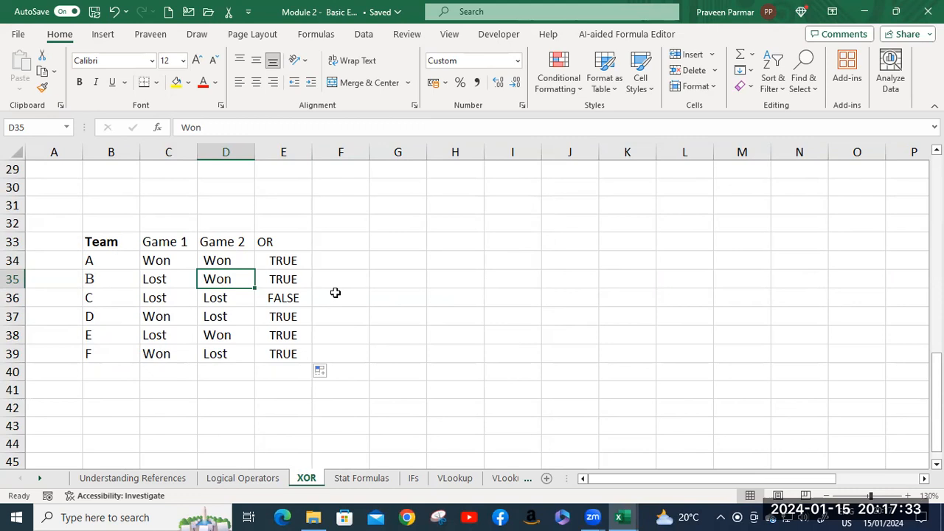
Compare team A's IF and XOR formula in E19 with its OR formula in E34.
scroll(335, 293, up, 7)
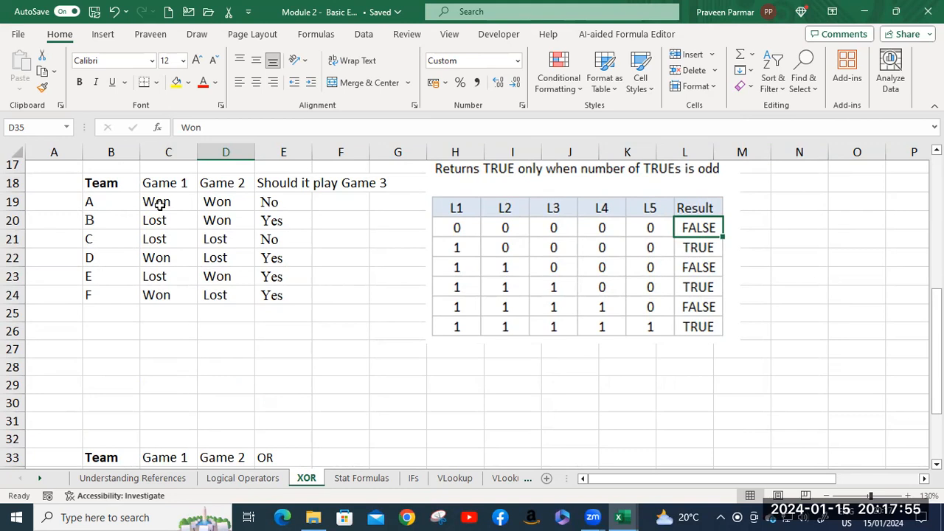
click(273, 205)
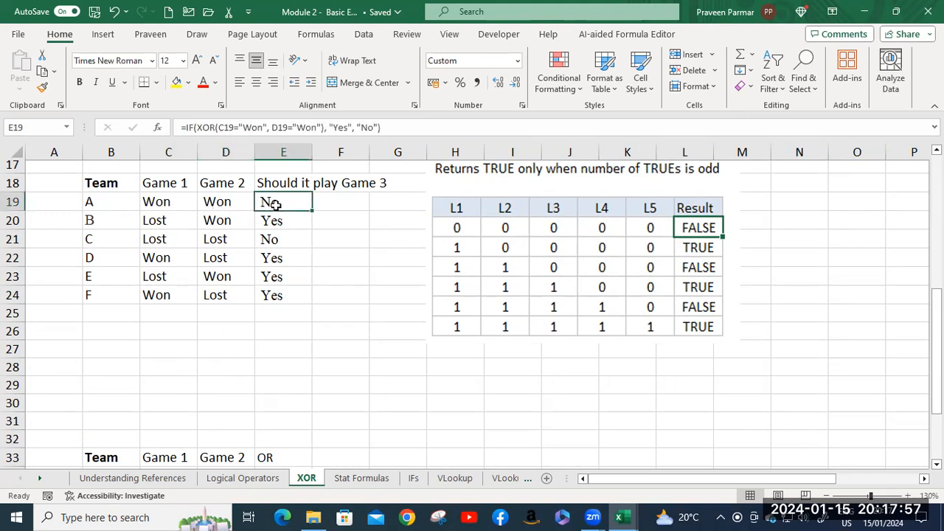
scroll(273, 205, down, 4)
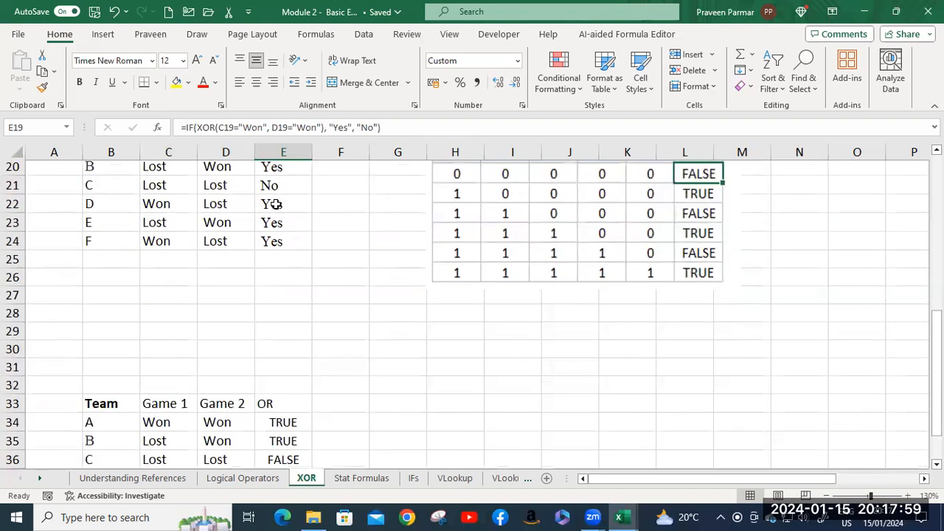
click(281, 261)
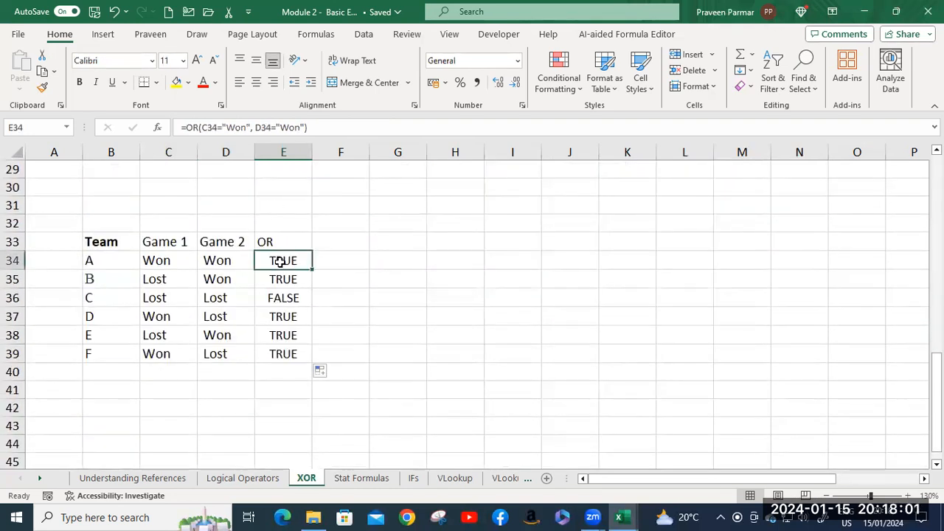
Nest the OR formula in E34 inside an IF function as its logical test.
double_click(273, 261)
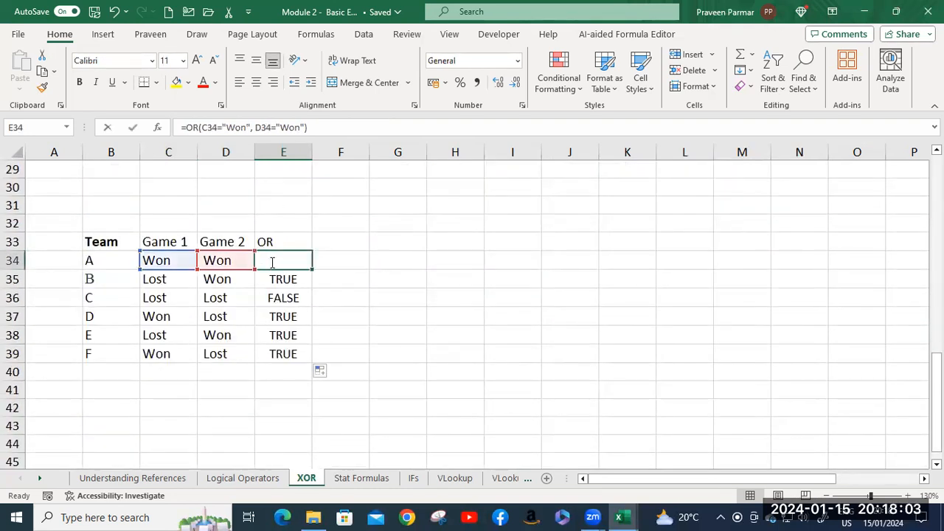
click(266, 261)
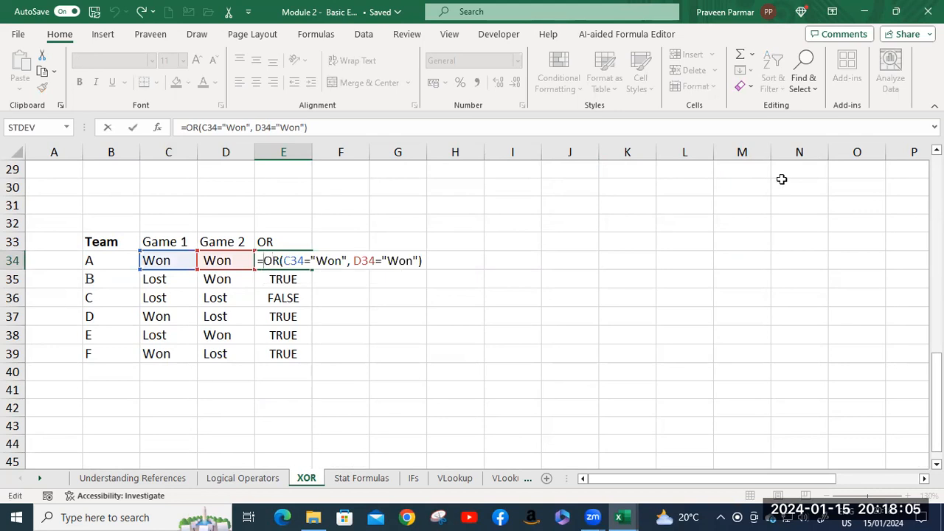
text(if)
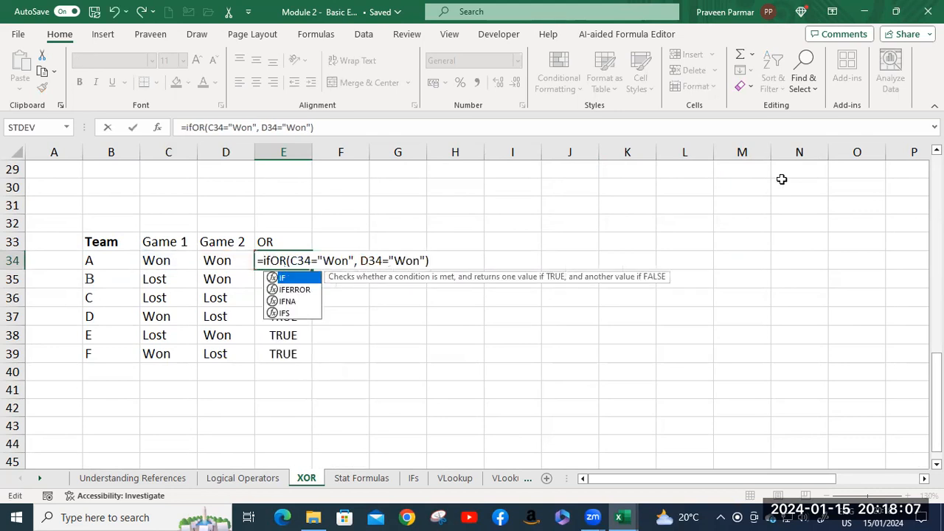
key(Tab)
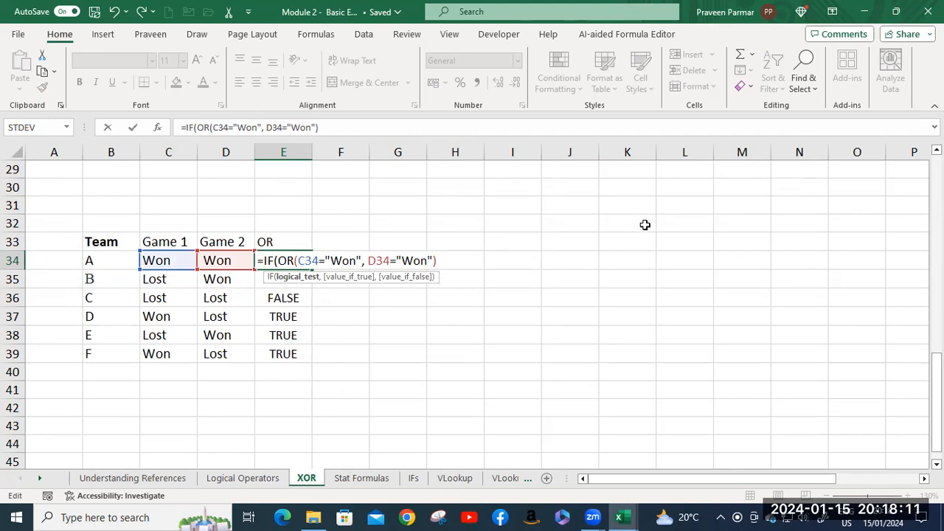
text(<,)
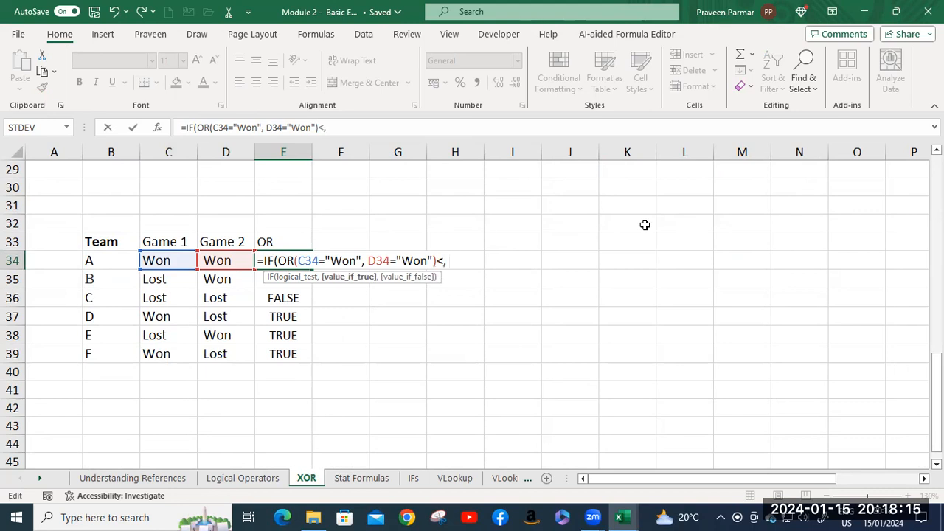
key(BackSpace)
key(BackSpace)
text(,)
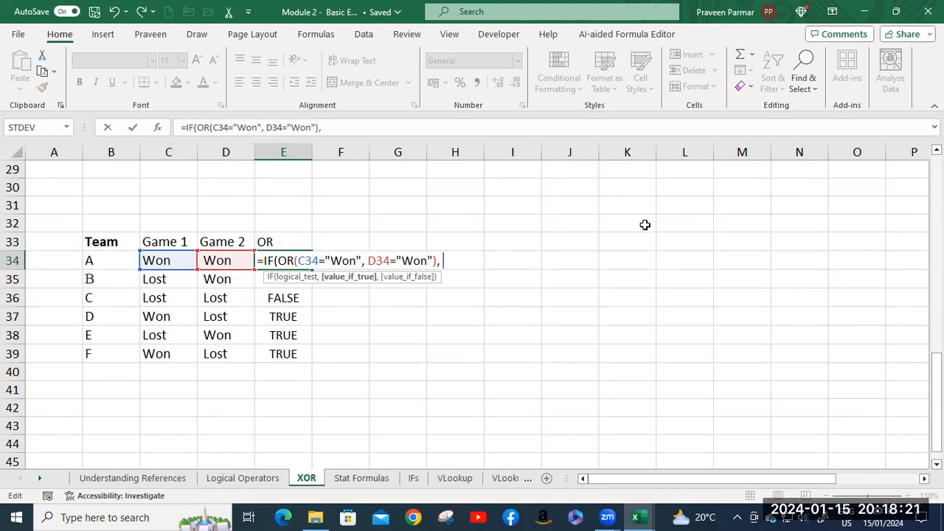
text( "No", "Yes)
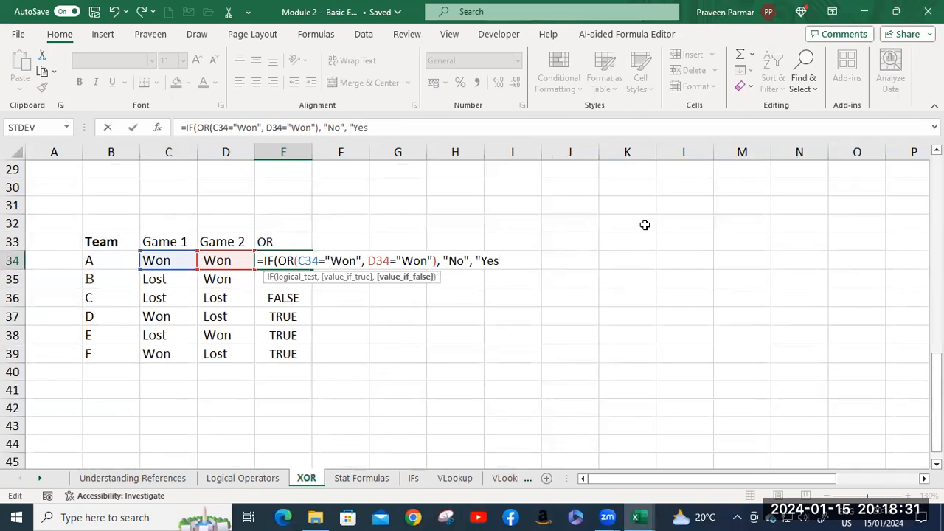
text("))
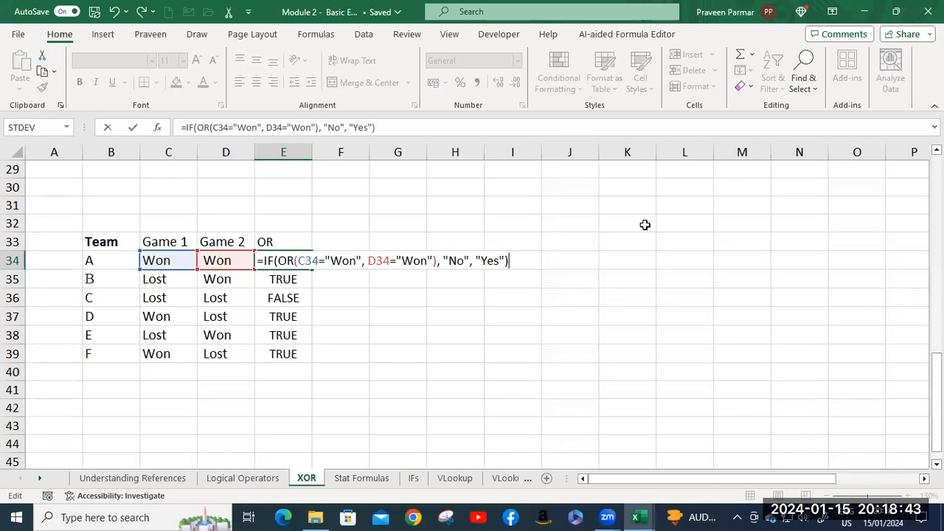
Complete the IF formula in E34 with "No" as the value if true and "Yes" as the value if false.
key(Return)
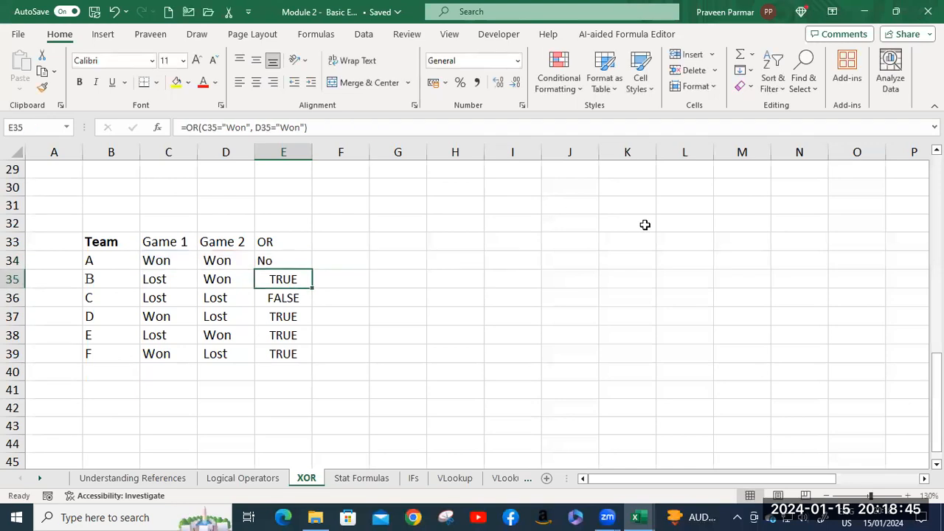
Fill the IF and OR formula from E34 down to E39 and inspect team B's copy.
click(295, 261)
double_click(313, 270)
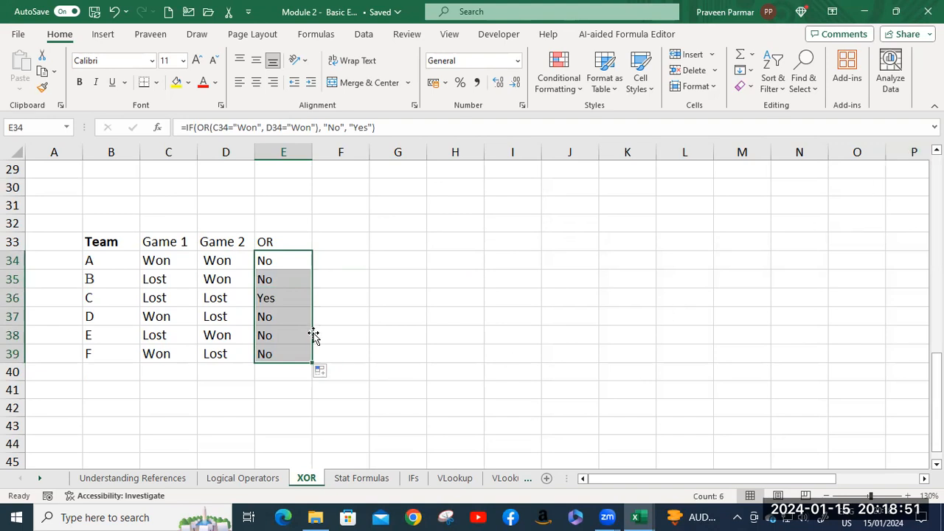
click(282, 280)
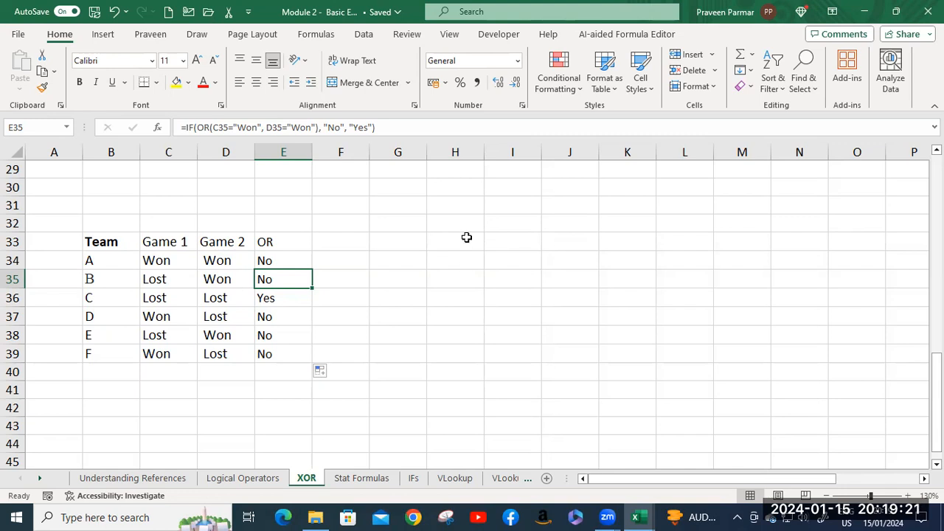
Enter T, T and F in H31:J31 as the first row of an XOR truth table.
click(458, 205)
text(T)
key(Tab)
text(T)
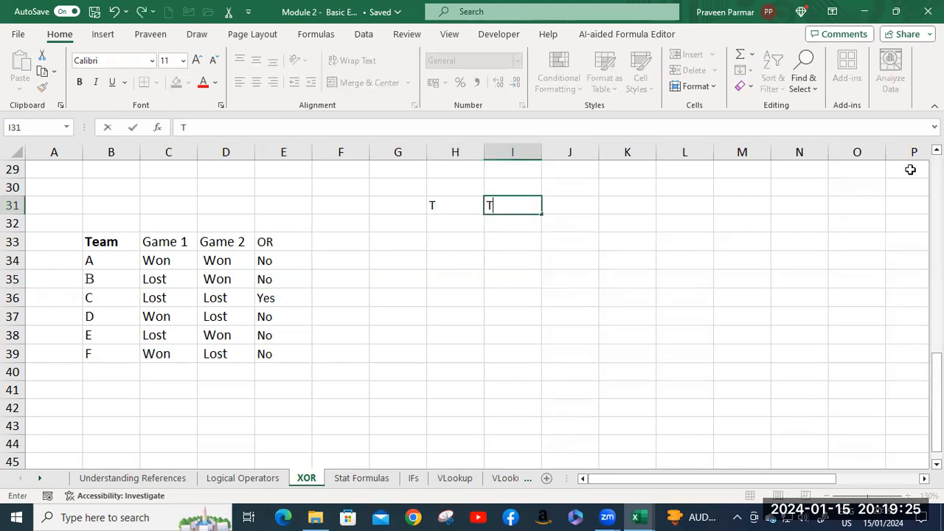
key(Tab)
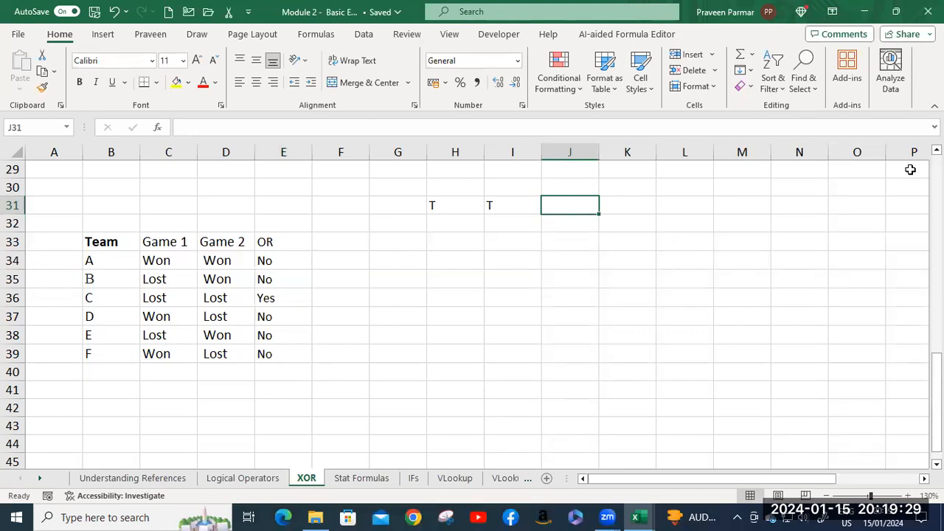
text(F)
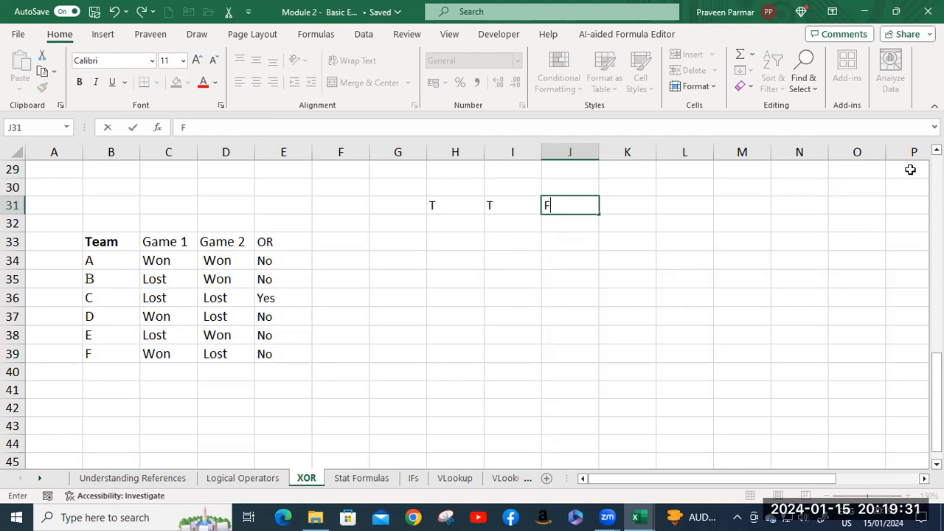
key(Return)
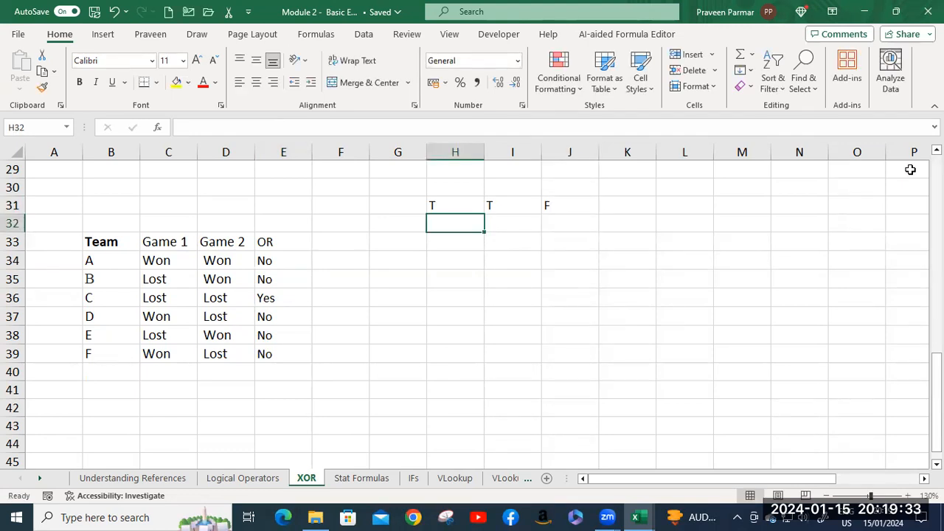
Enter F, F and F in H32:J32 as the second truth table row.
text(F)
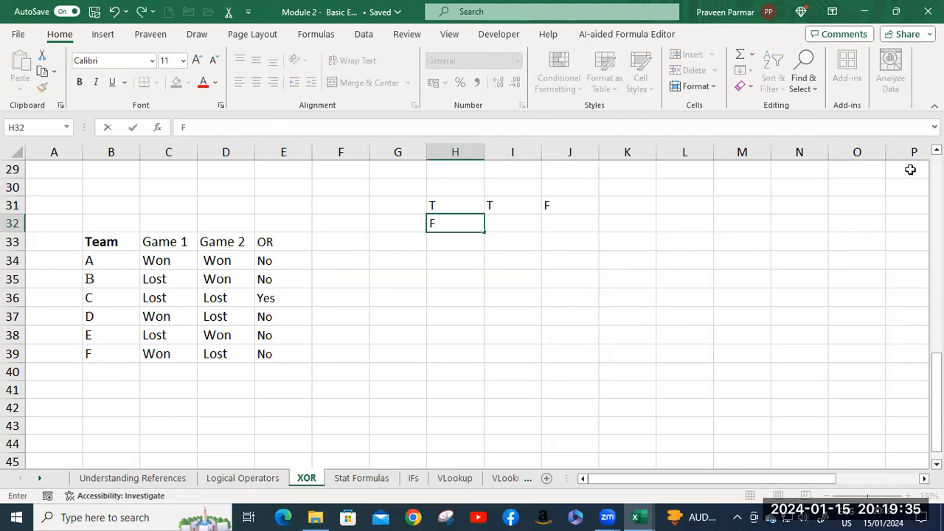
key(Tab)
text(F)
key(Tab)
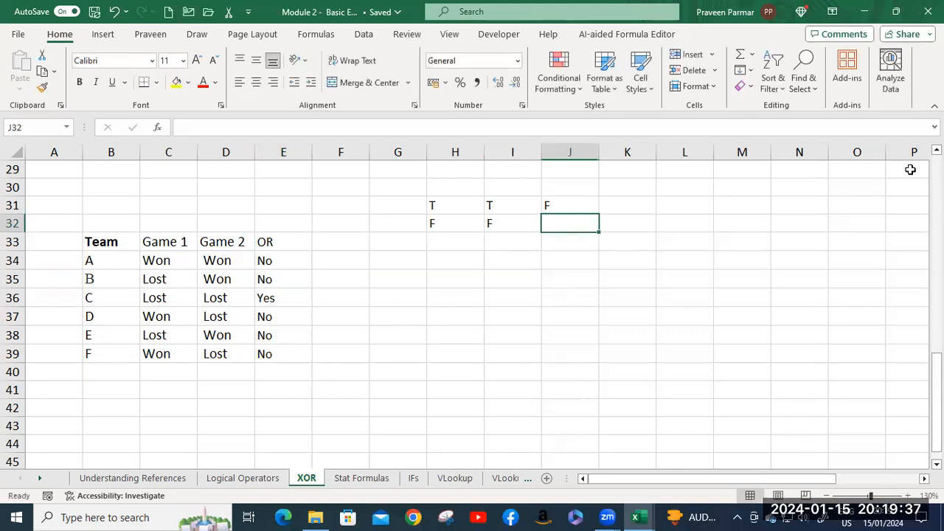
text(F)
key(Return)
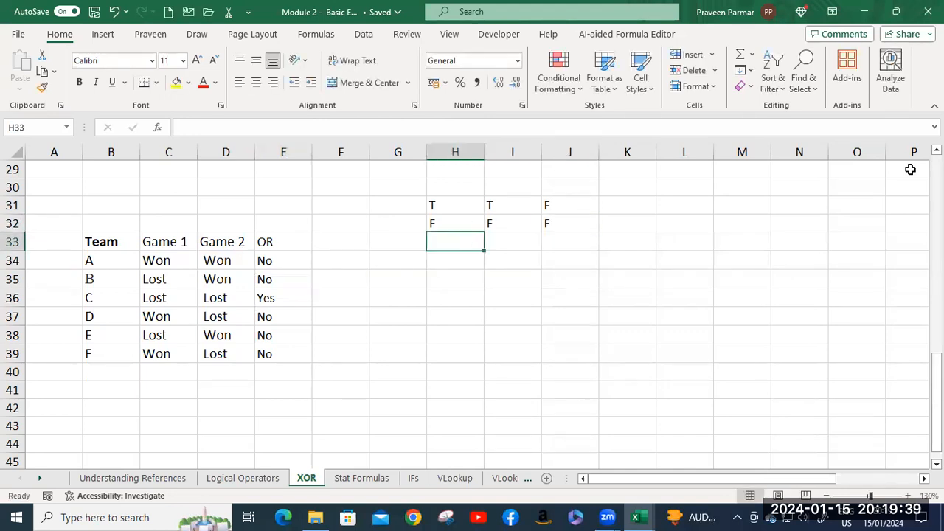
Enter F, T and T in H33:J33 as the third truth table row.
text(F)
key(Tab)
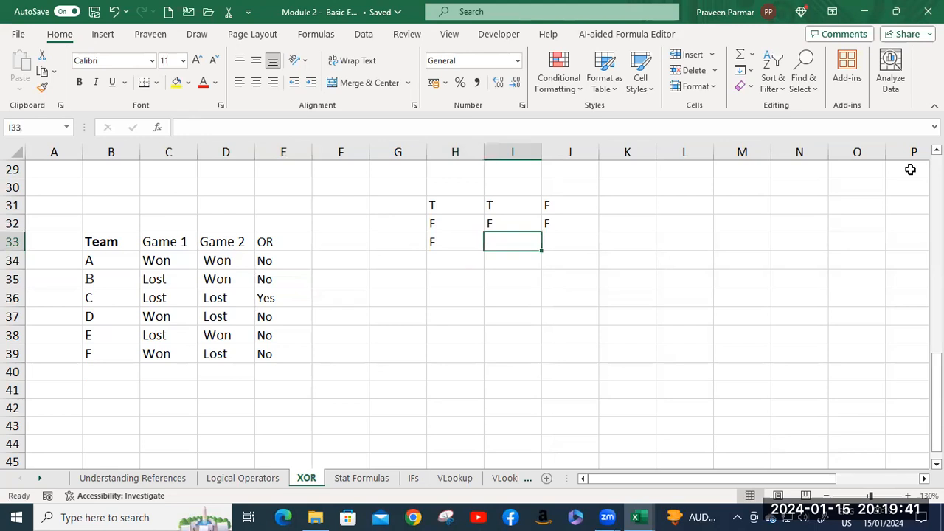
text(T)
key(Tab)
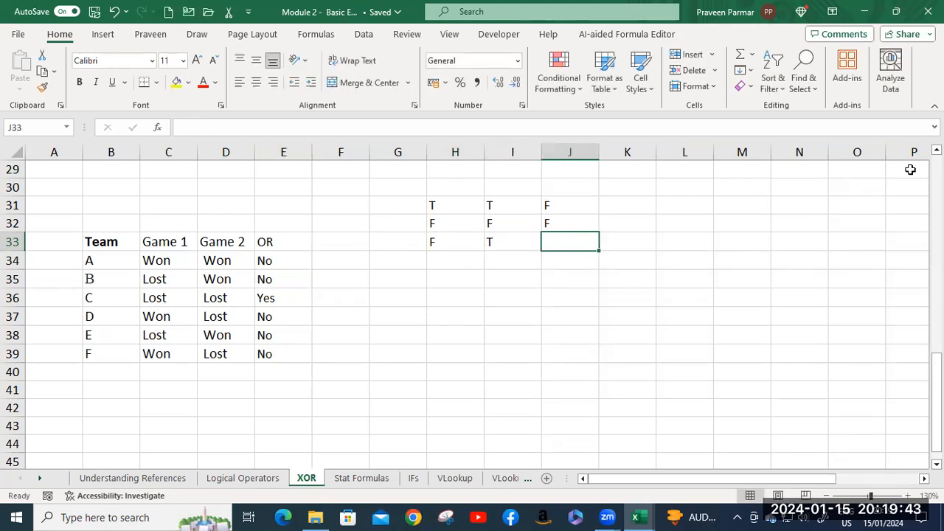
text(T)
key(Return)
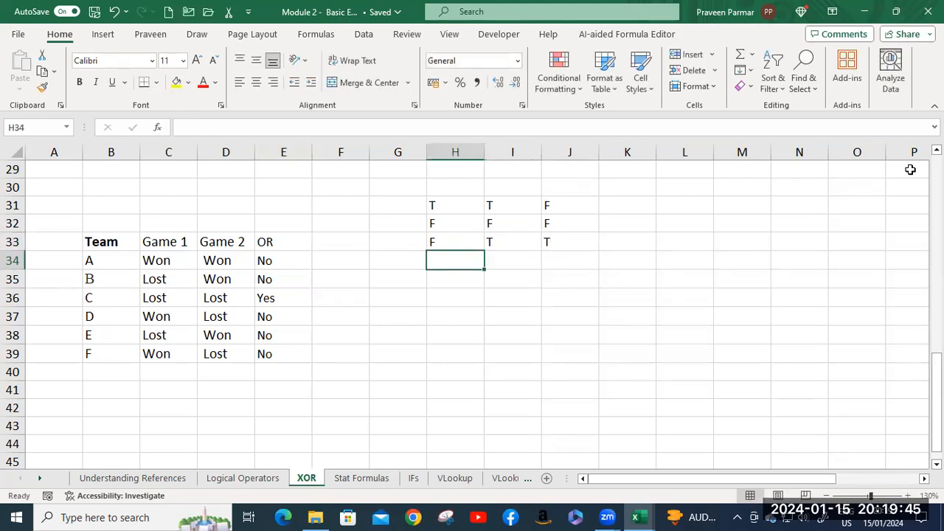
Enter T, F and T in H34:J34 as the fourth truth table row.
text(T)
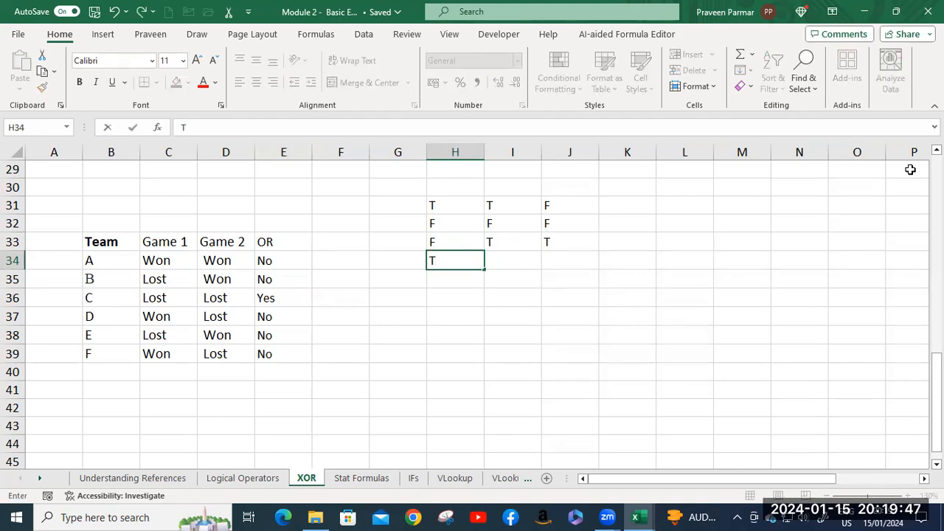
key(Tab)
text(F)
key(Tab)
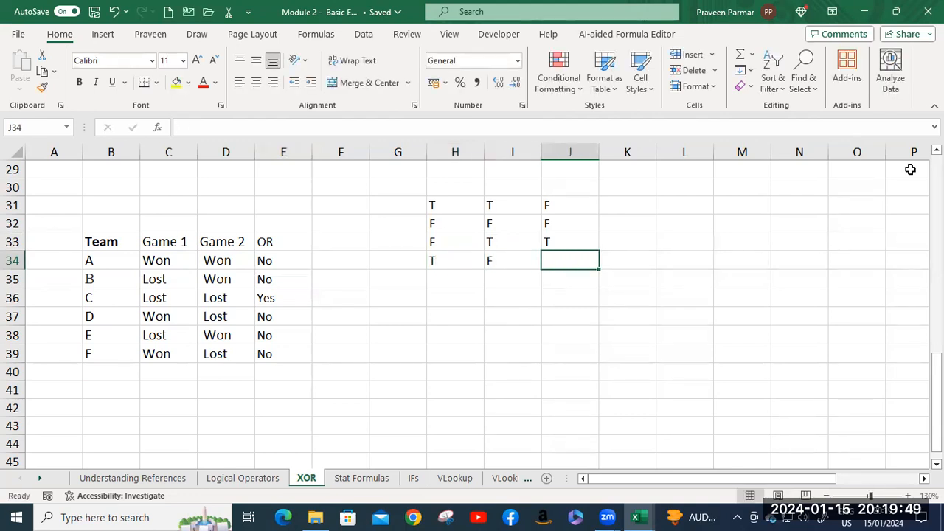
text(T)
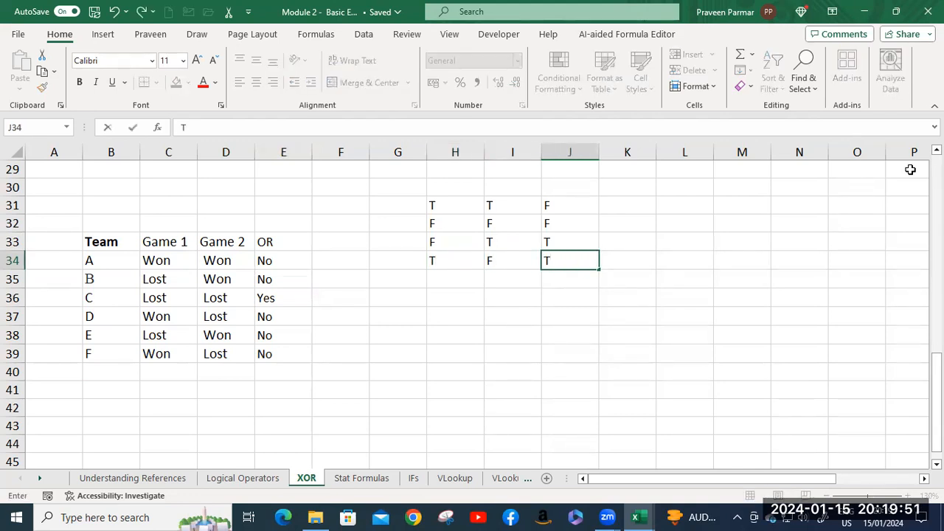
key(Return)
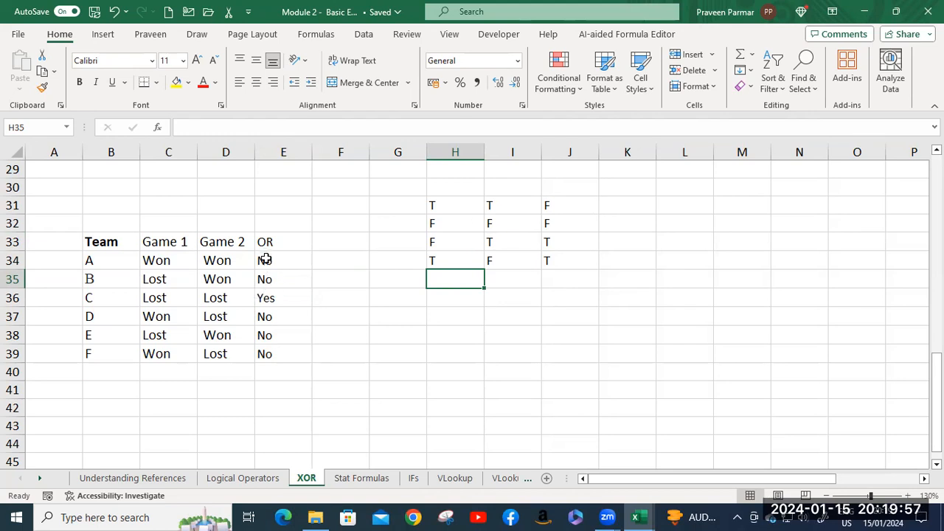
Add the header XOR in F33, beside the OR column of the lower team table.
click(329, 245)
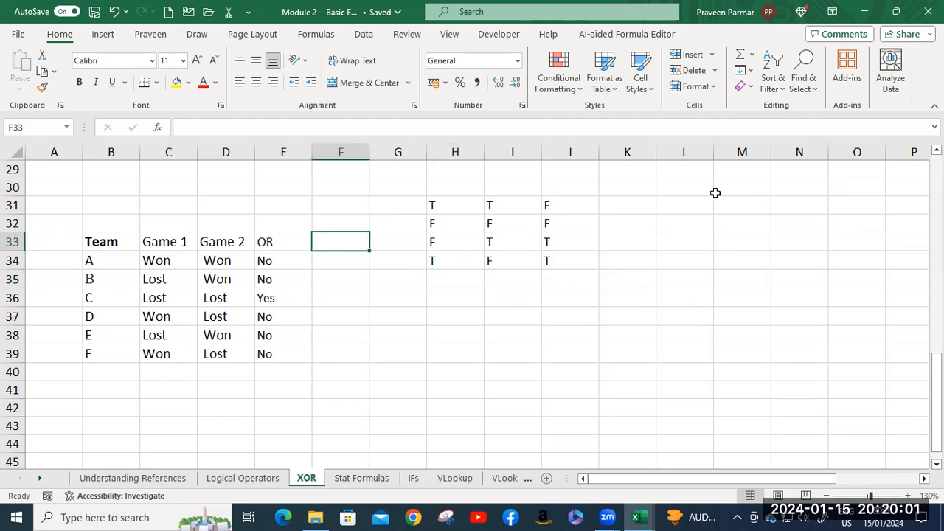
text(XOR)
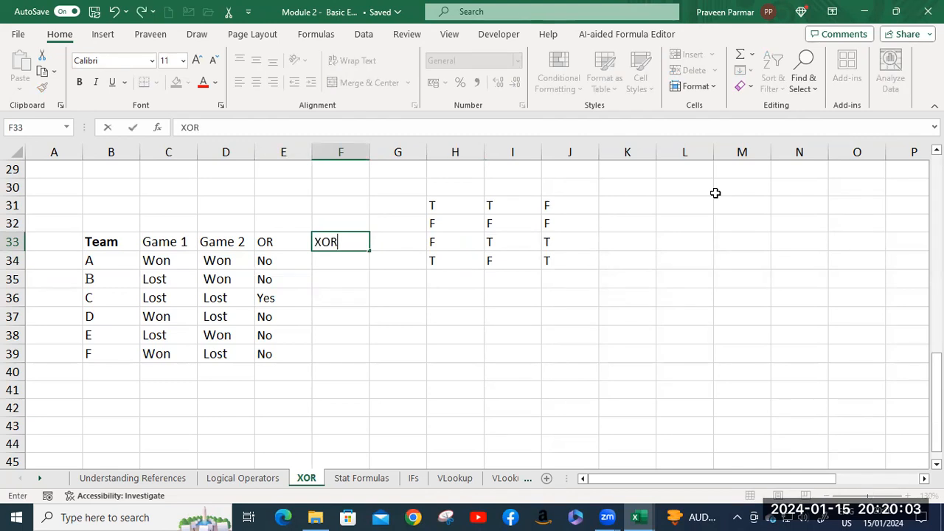
key(Return)
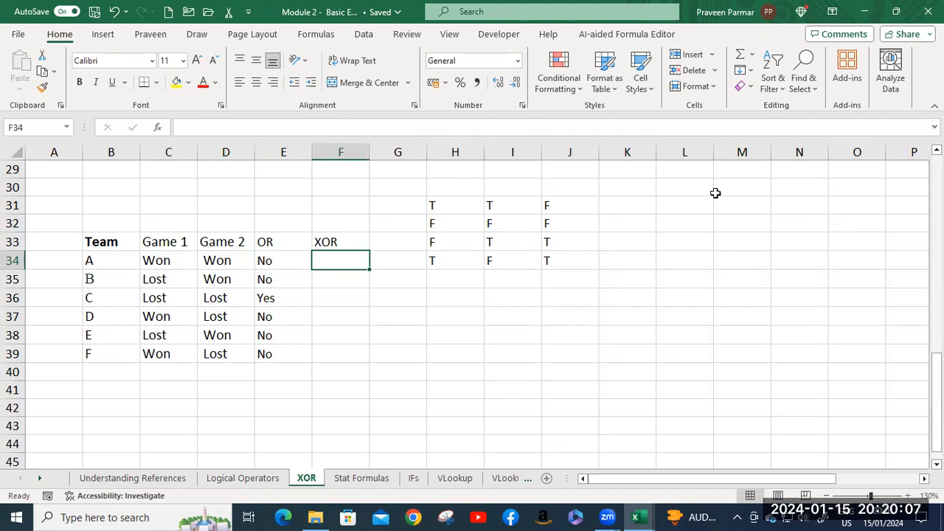
Begin an XOR formula in F34 with C34="Won" as its first logical test.
text(=xo)
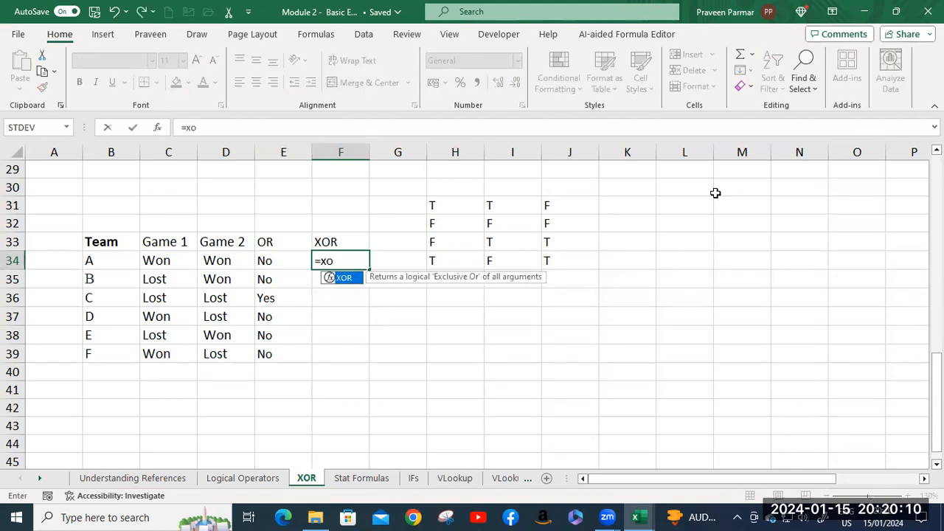
key(Tab)
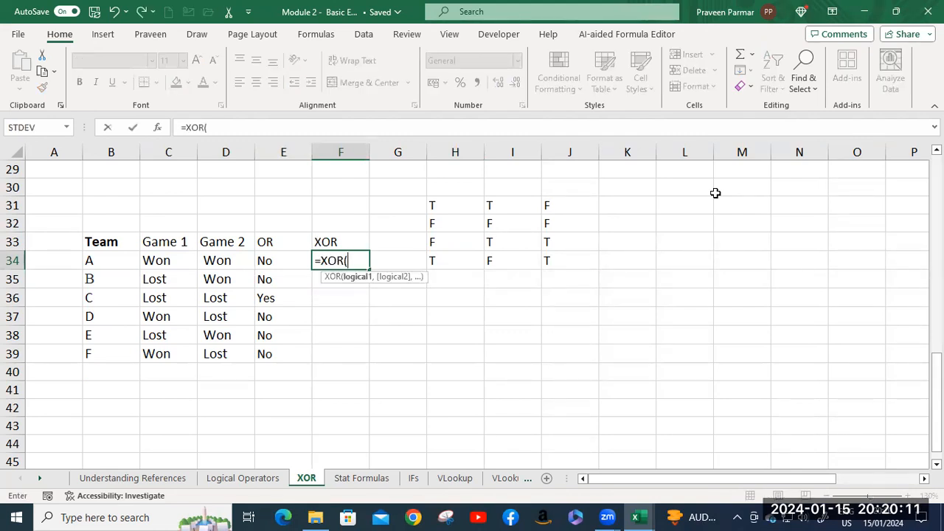
click(160, 263)
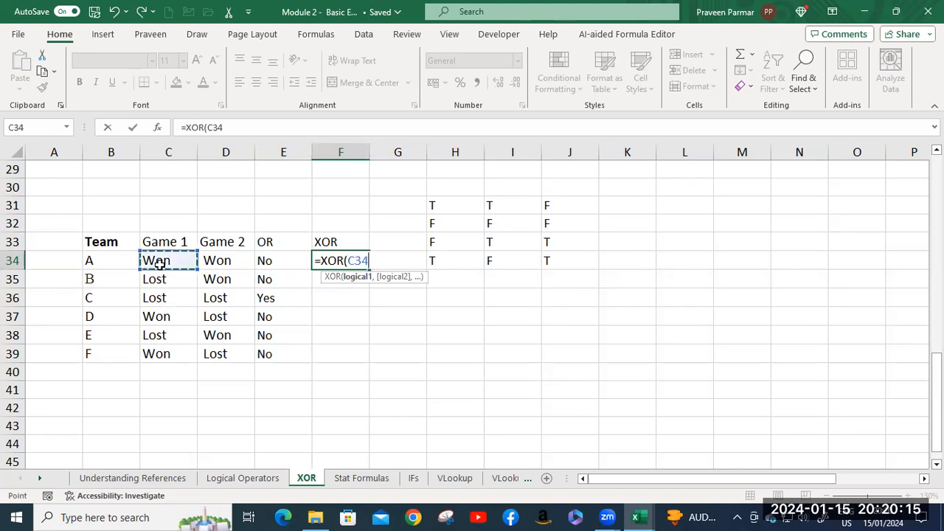
text(=")
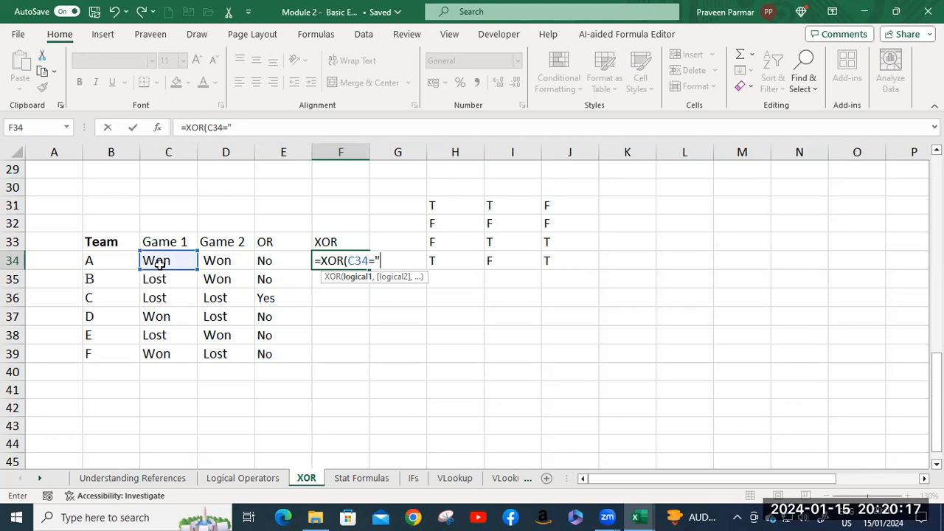
text(Won",)
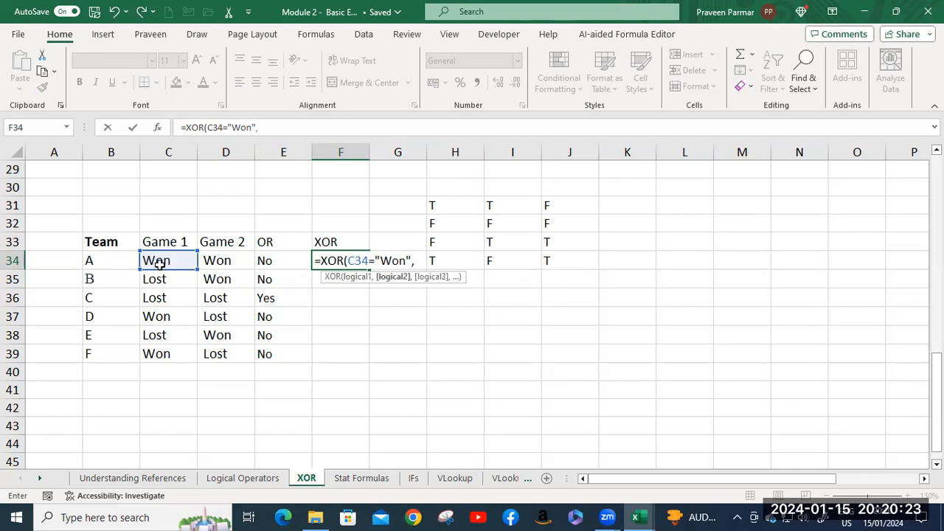
Complete the XOR formula in F34 with D34="Won" as the second test and fill it down to F39.
click(221, 262)
text(=)
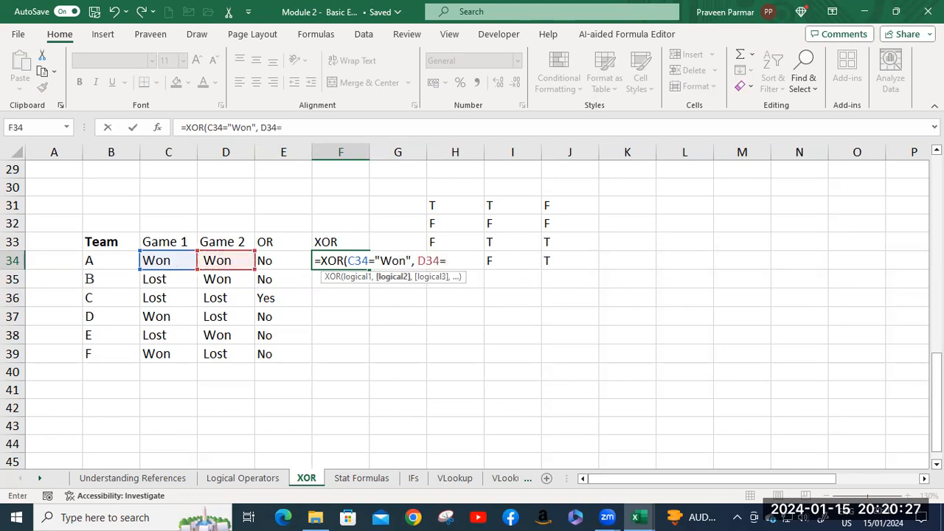
text("Won")
text("))
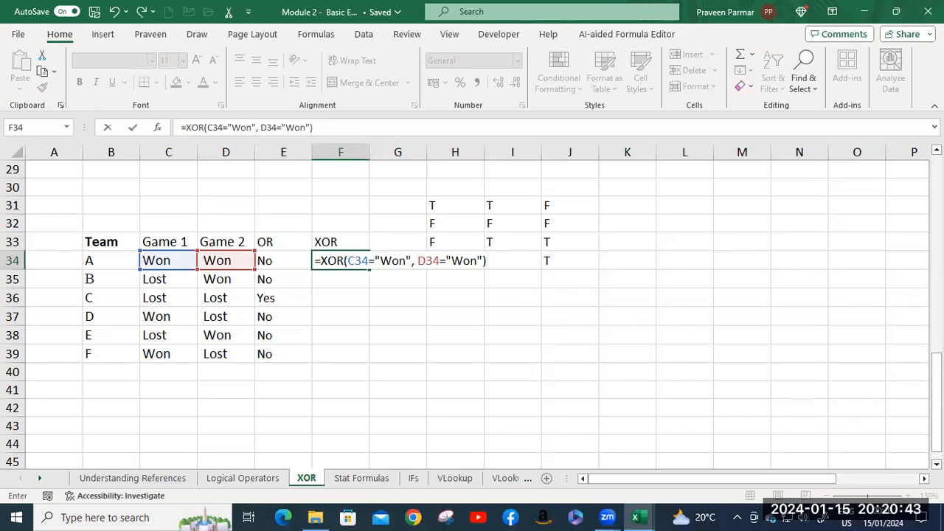
key(Return)
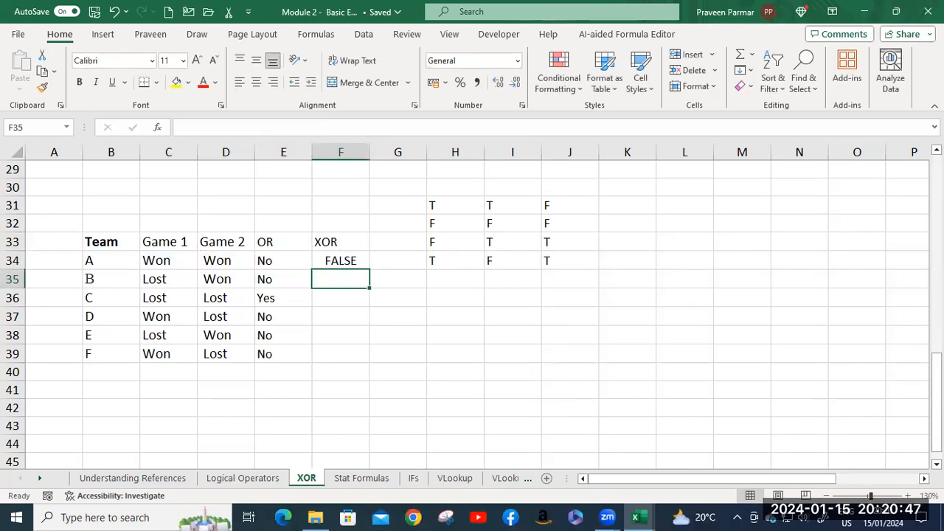
click(333, 264)
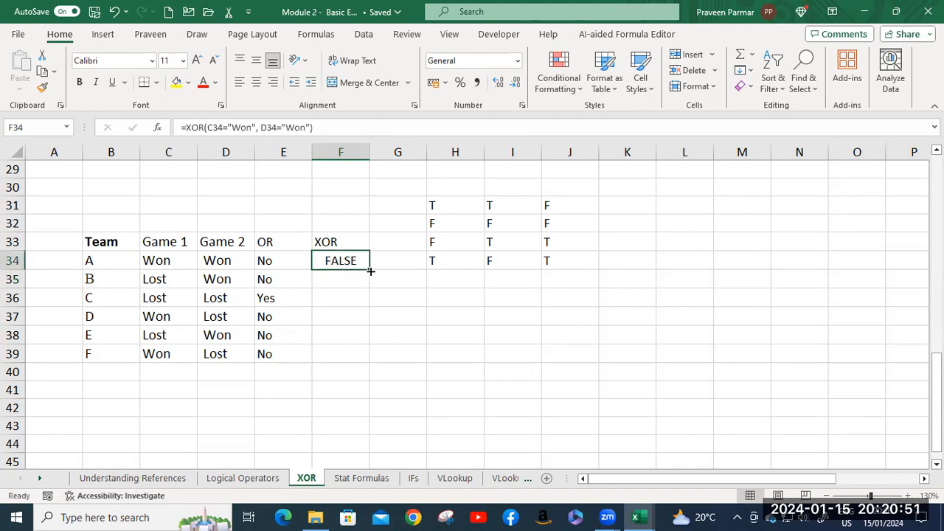
double_click(371, 272)
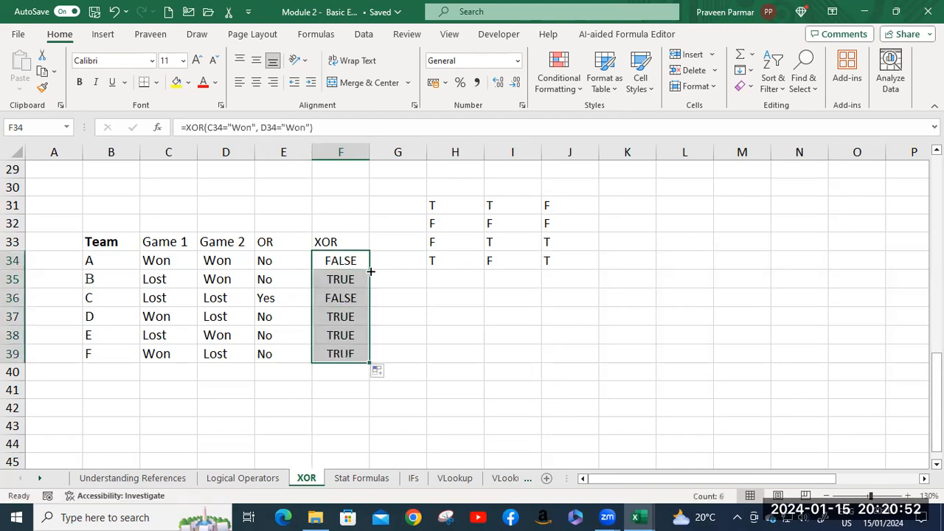
Compare the Game 1 and Game 2 entries of teams B to F with their XOR results in F35:F39.
click(160, 279)
click(218, 279)
click(324, 280)
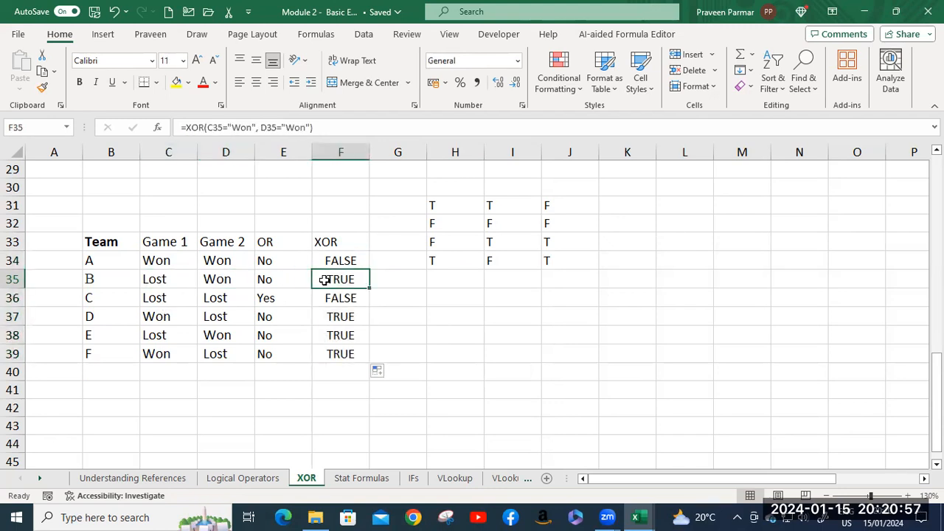
click(169, 299)
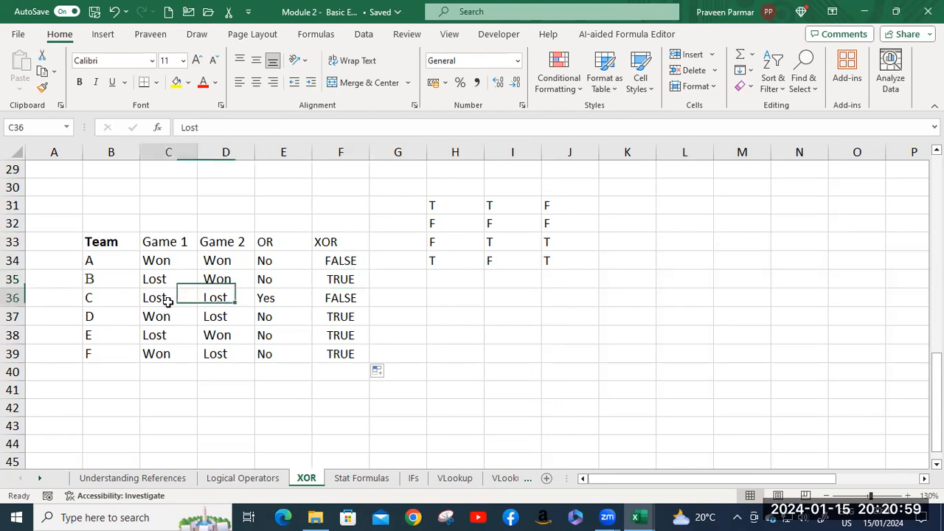
click(204, 298)
click(329, 296)
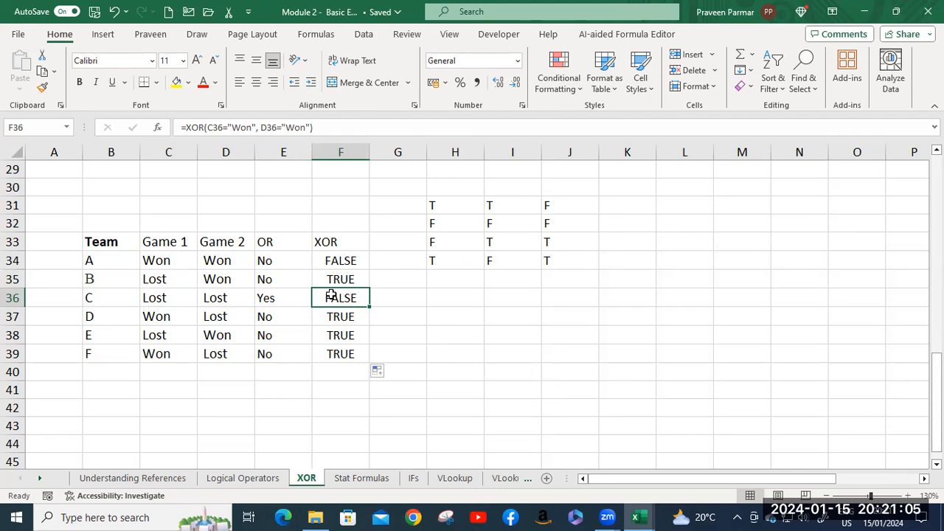
click(167, 321)
click(215, 321)
click(338, 317)
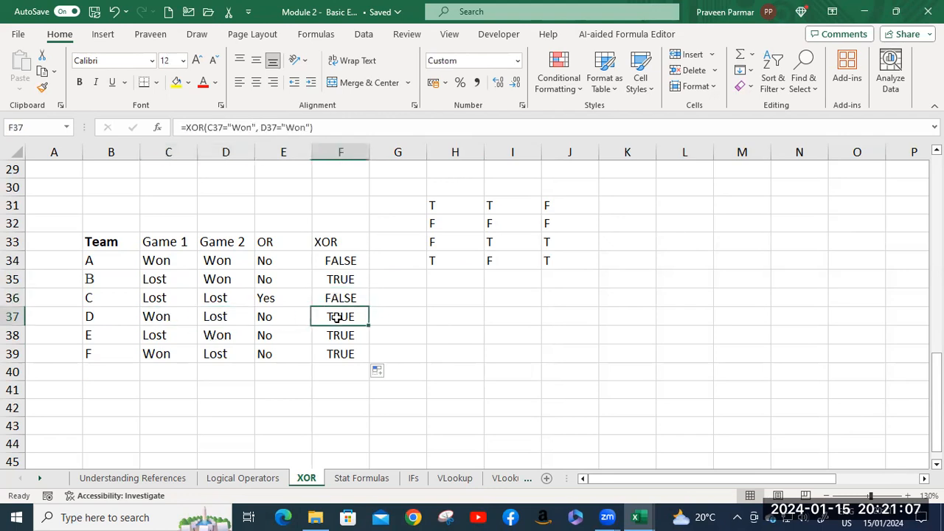
click(193, 336)
click(215, 336)
click(340, 334)
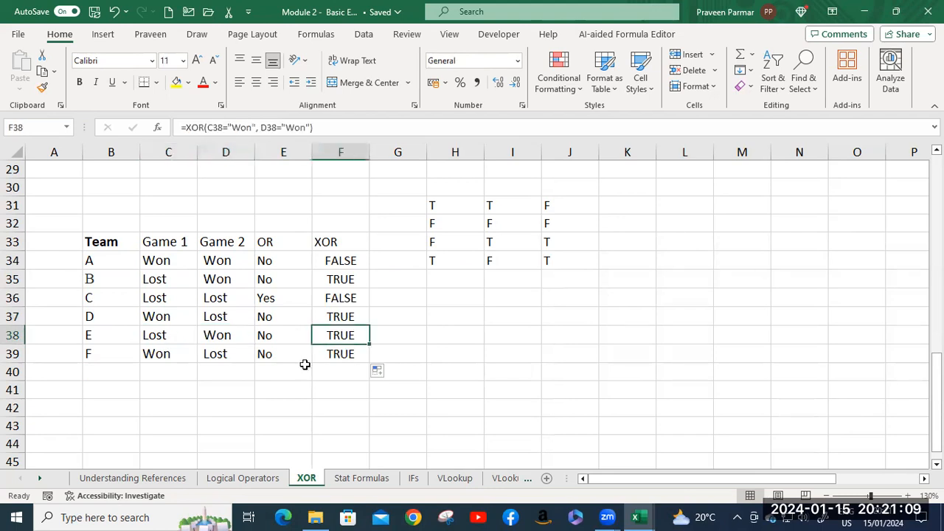
click(168, 356)
click(223, 354)
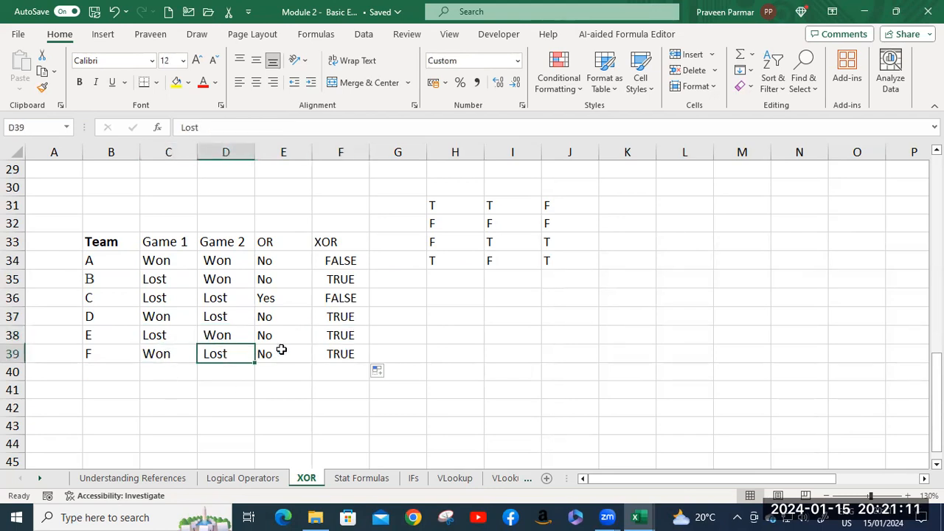
click(324, 353)
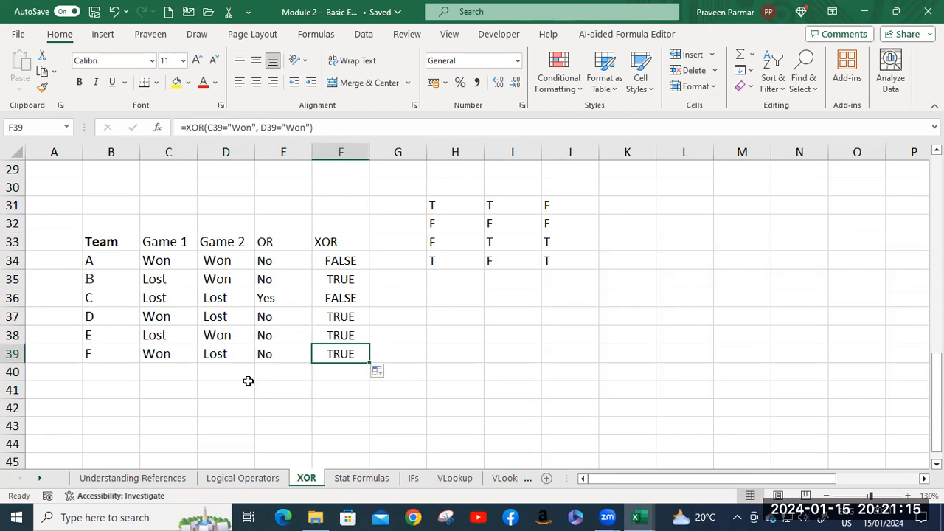
Wrap the XOR formula in F34 in an IF function so that XOR becomes its logical test.
double_click(326, 261)
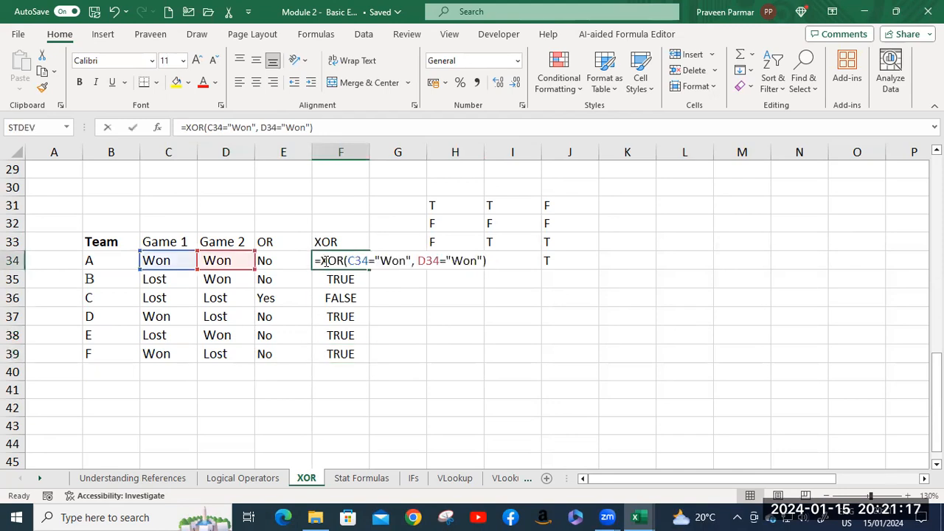
click(330, 261)
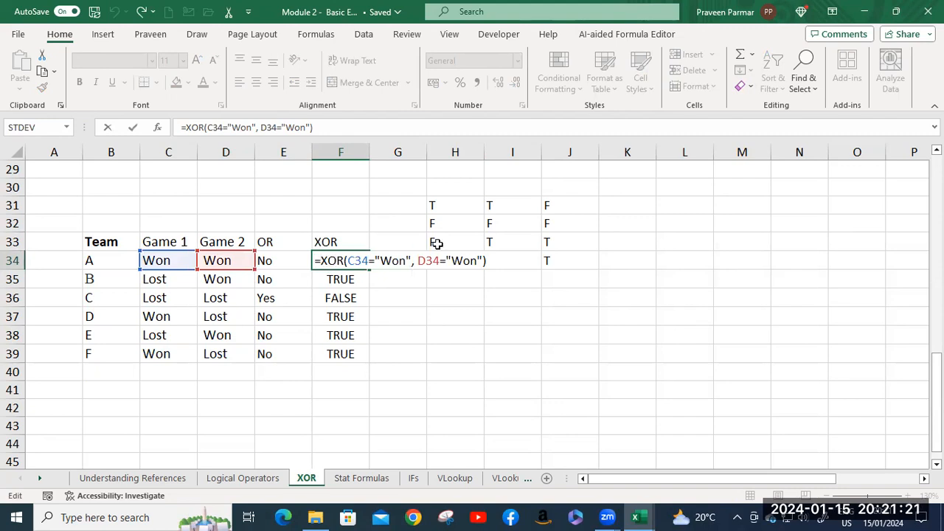
text(IF()
click(506, 261)
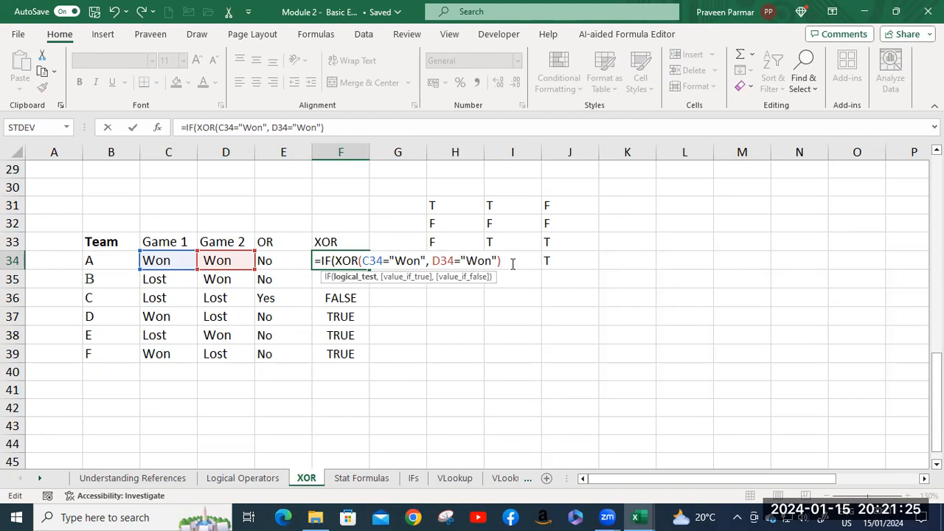
text(,)
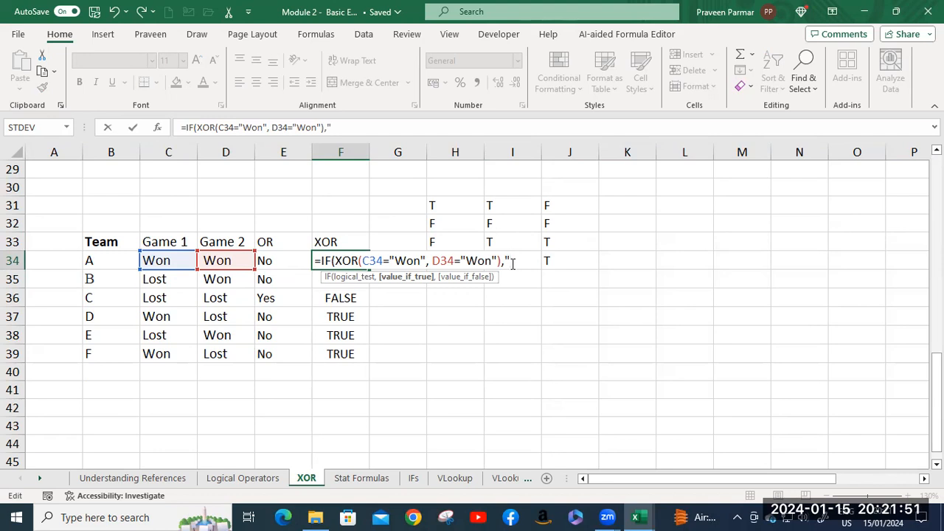
Complete the IF formula in F34 with "No" as the value if true and "Yes" as the value if false.
text(No",)
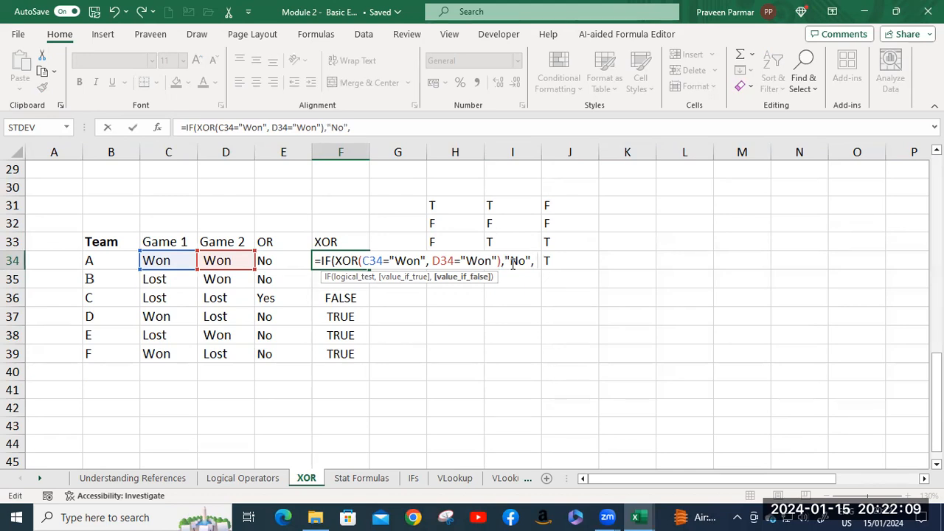
text("Yes)
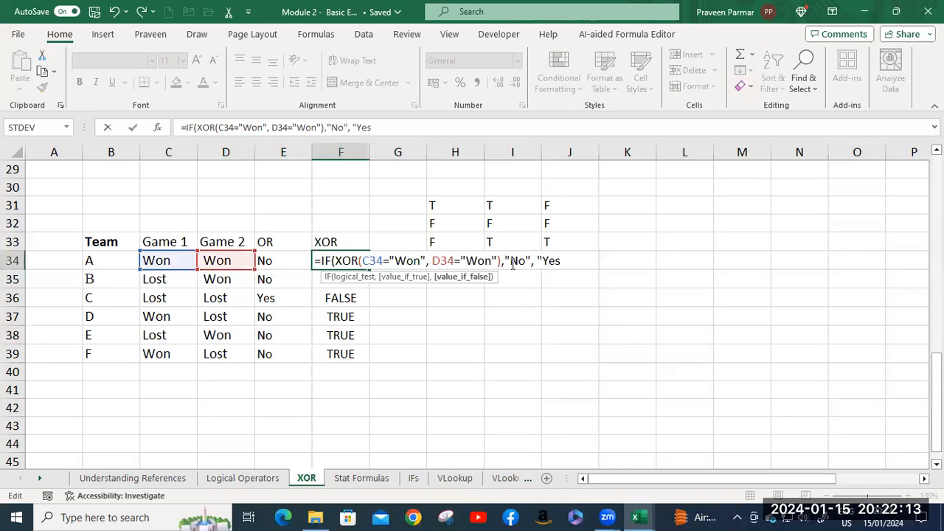
text("))
key(Return)
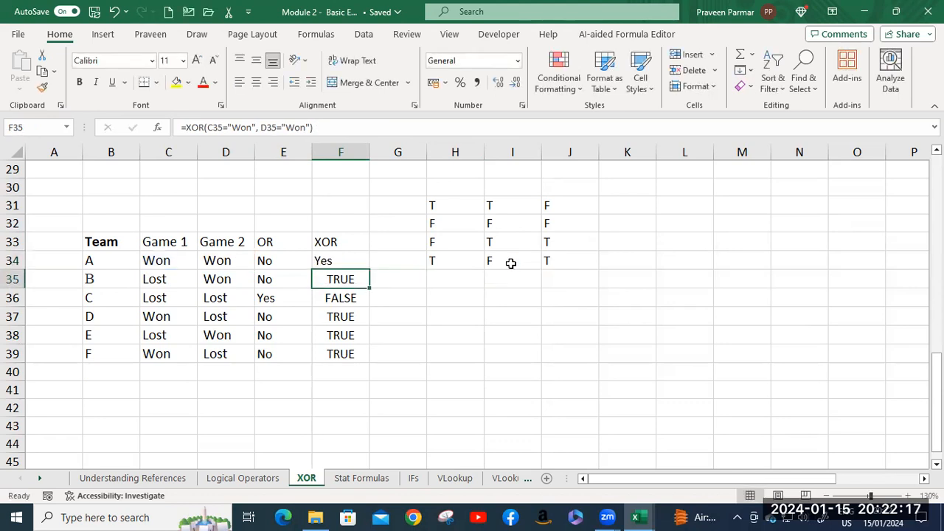
Change the IF formula in F34 to return "Yes" if true and "No" if false, and fill it down to F39.
click(342, 261)
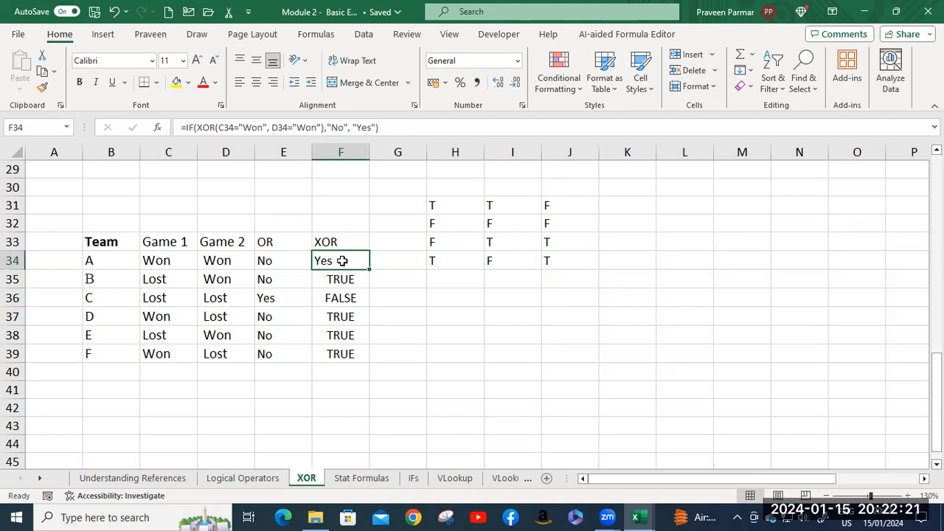
double_click(342, 261)
drag(509, 261, 525, 261)
text(Yes)
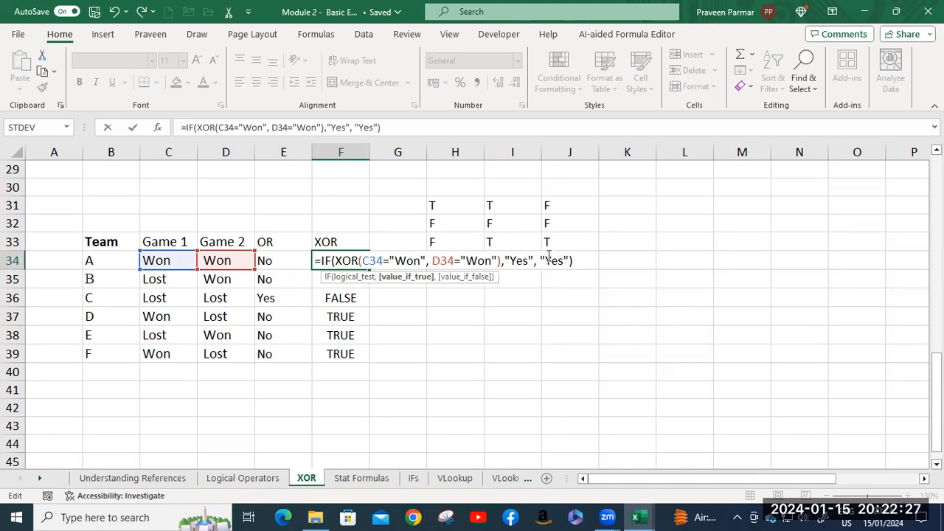
drag(545, 261, 565, 260)
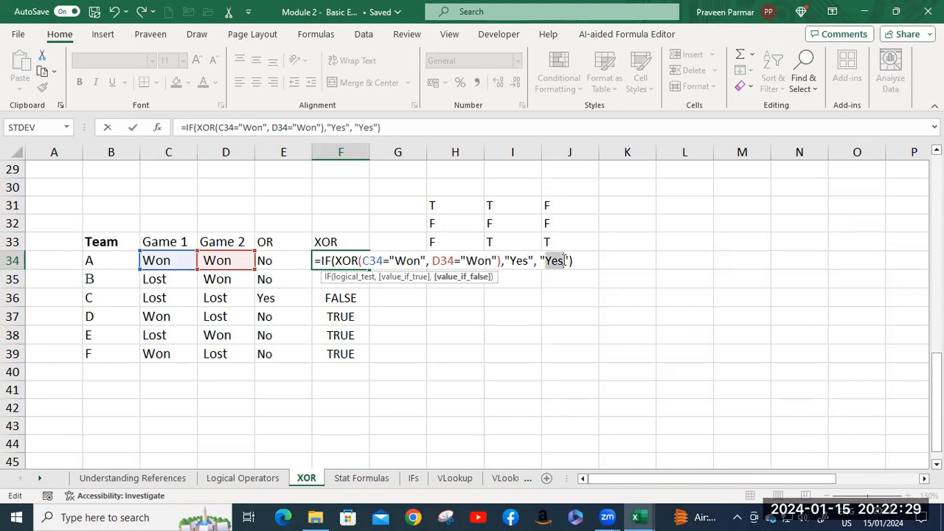
text(No)
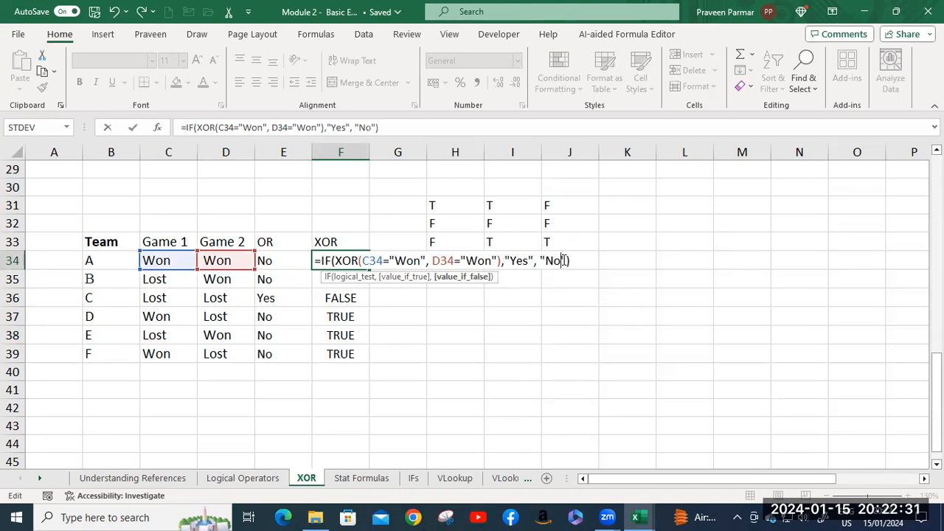
key(Return)
click(352, 261)
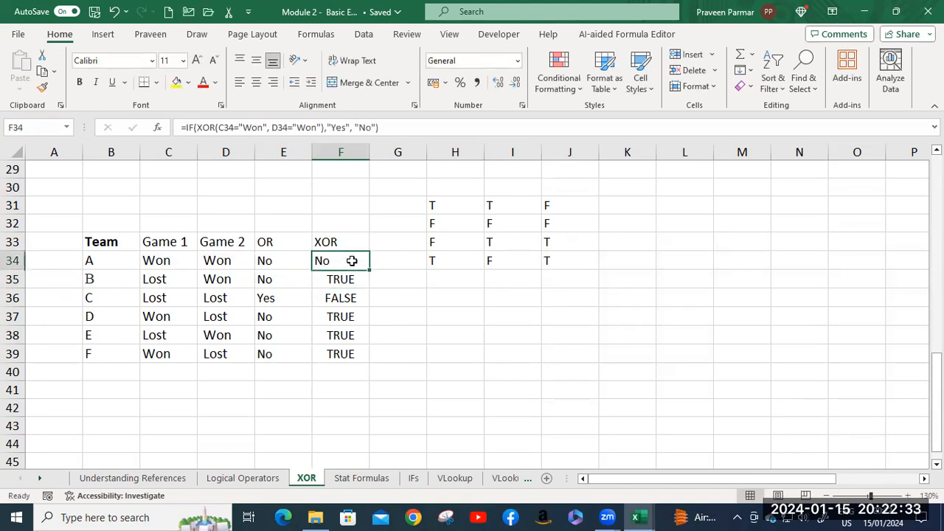
double_click(369, 270)
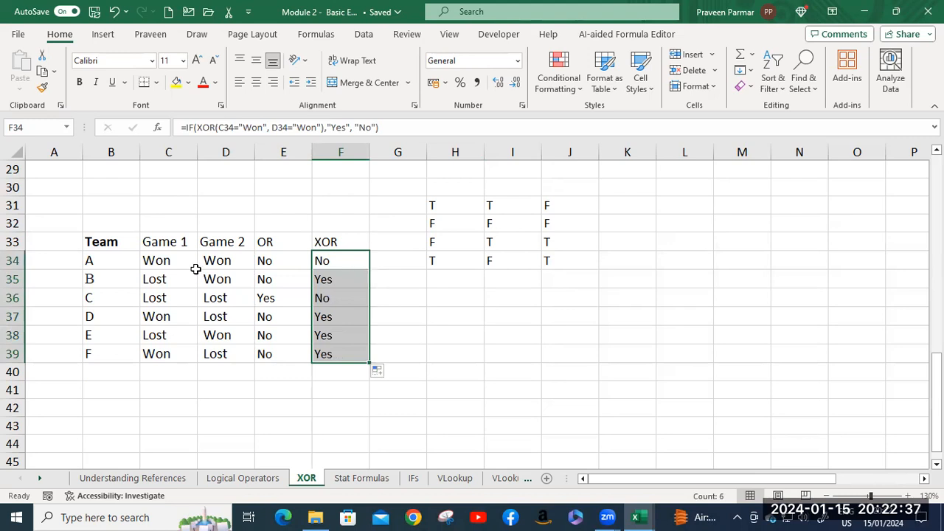
Examine the XOR logical test inside the IF formula in F34 and what it evaluates to for team A.
click(335, 264)
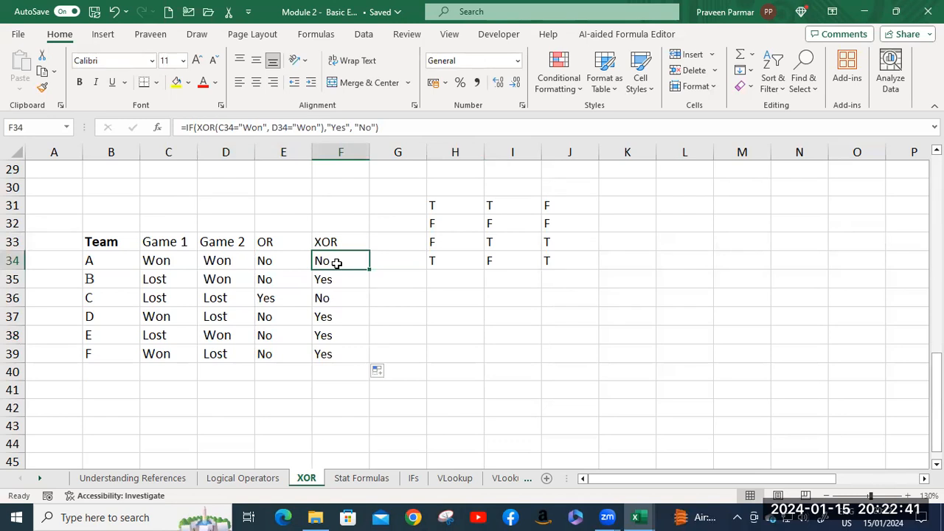
double_click(335, 263)
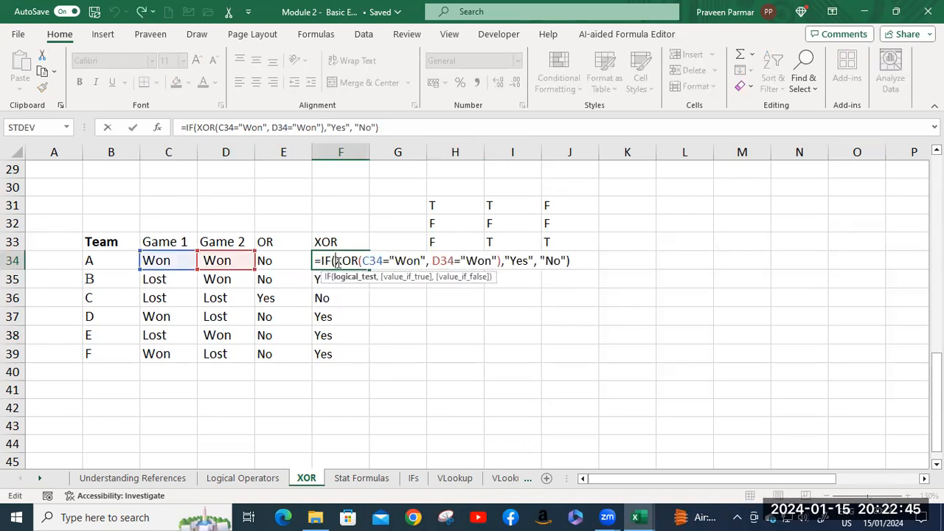
drag(338, 263, 502, 263)
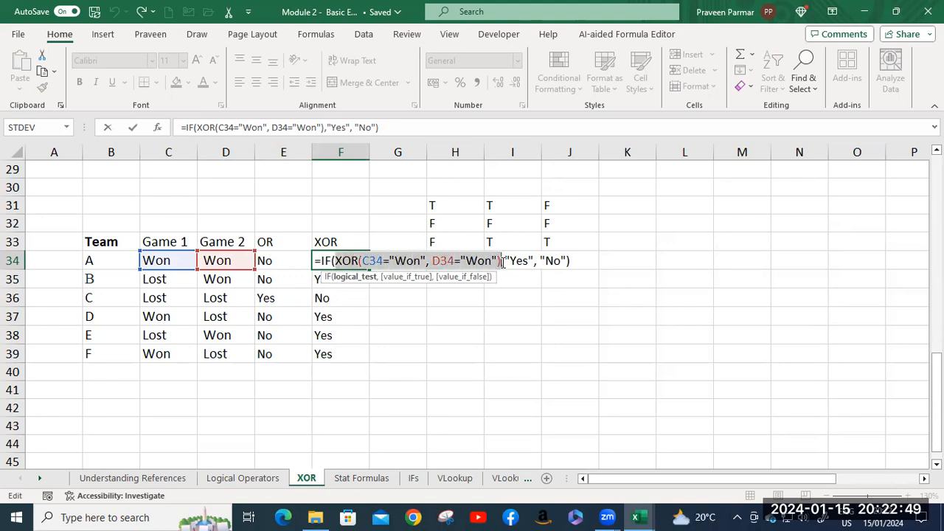
drag(502, 263, 503, 262)
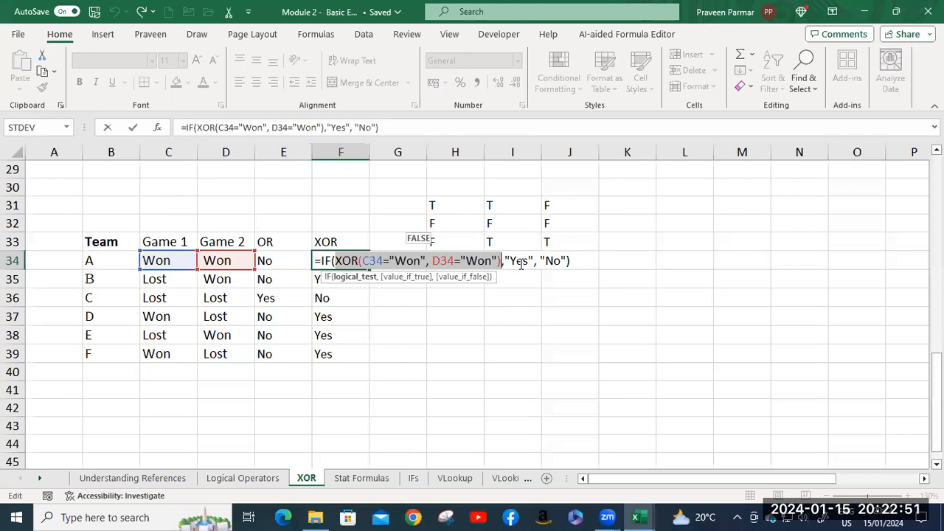
click(585, 262)
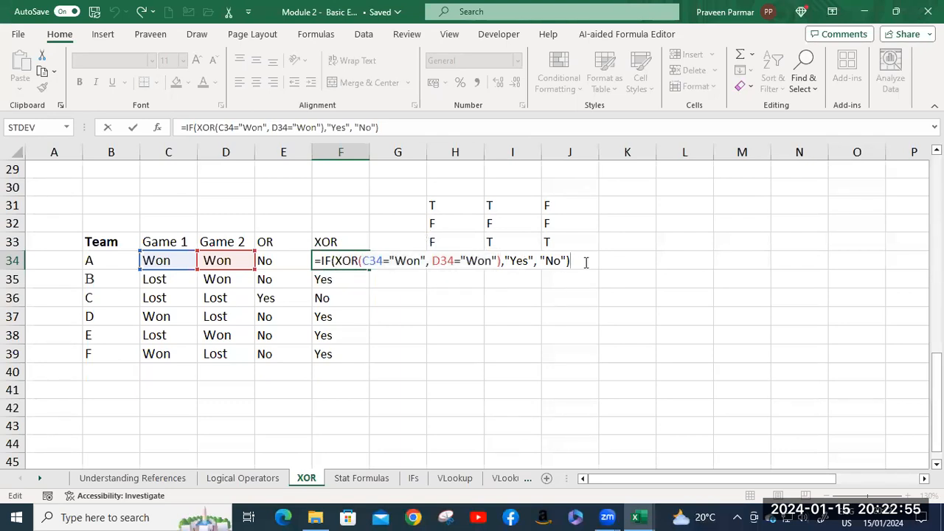
key(Return)
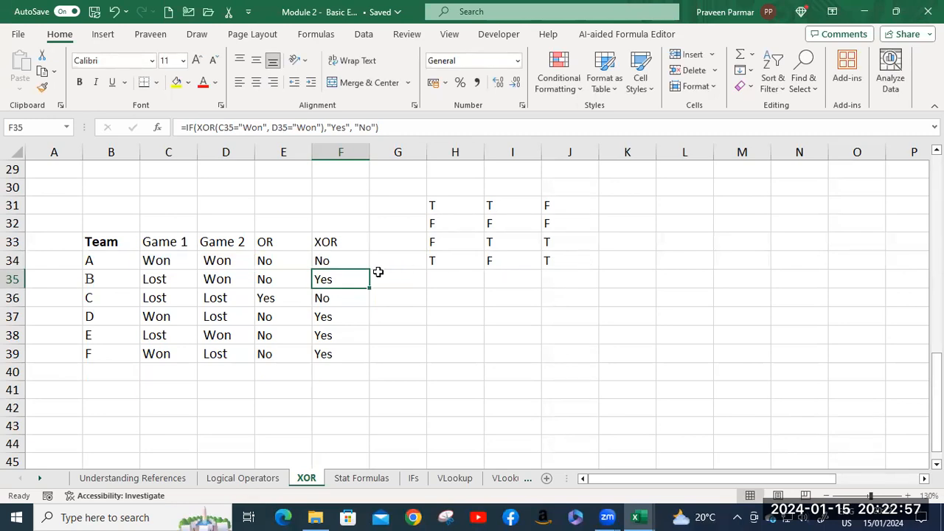
click(352, 262)
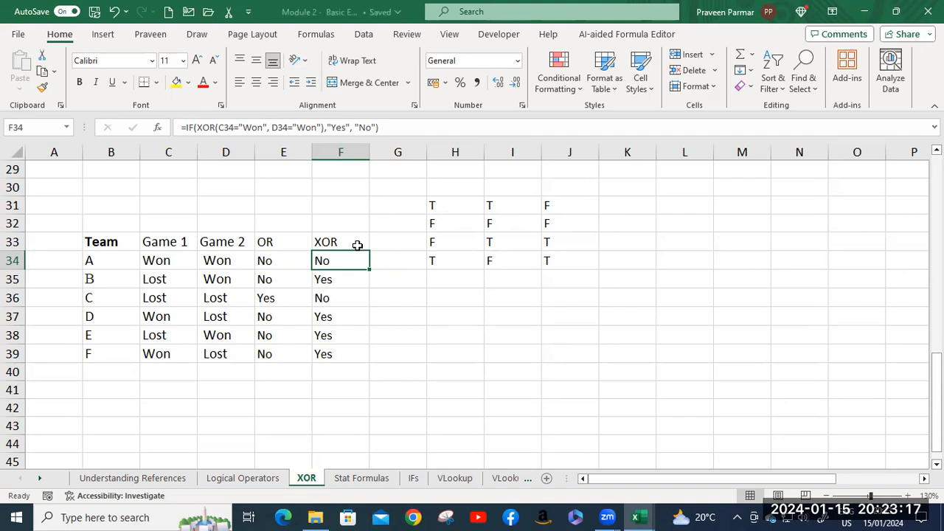
Review the picture explaining XOR with more logicals, beside the upper team table.
scroll(357, 245, up, 4)
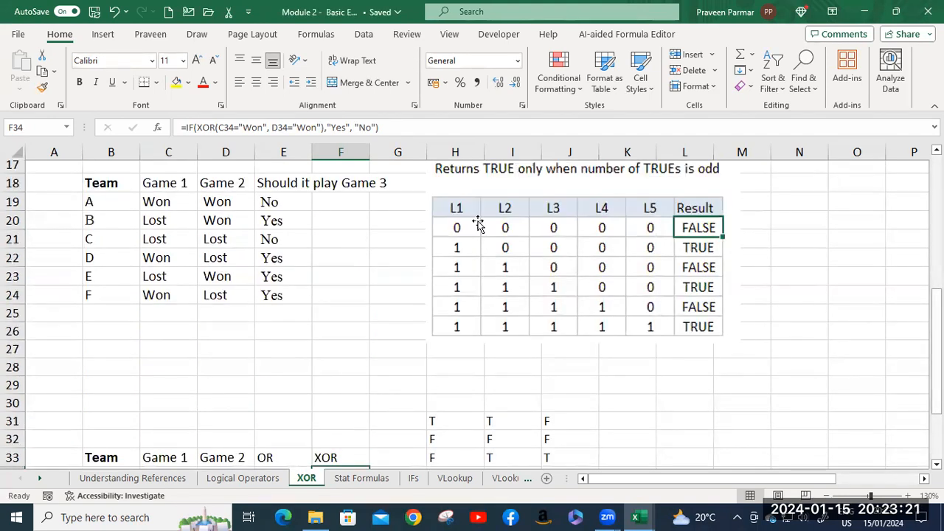
click(690, 230)
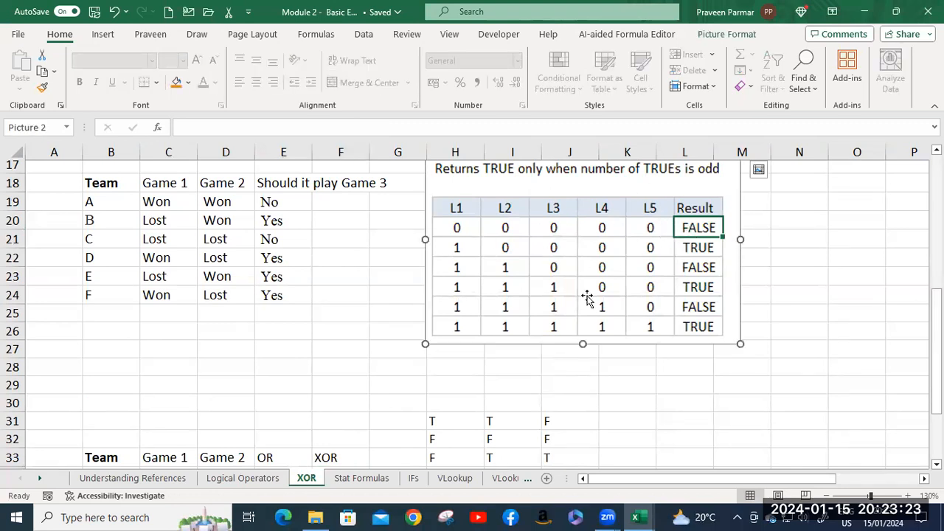
scroll(586, 292, up, 5)
scroll(586, 292, down, 4)
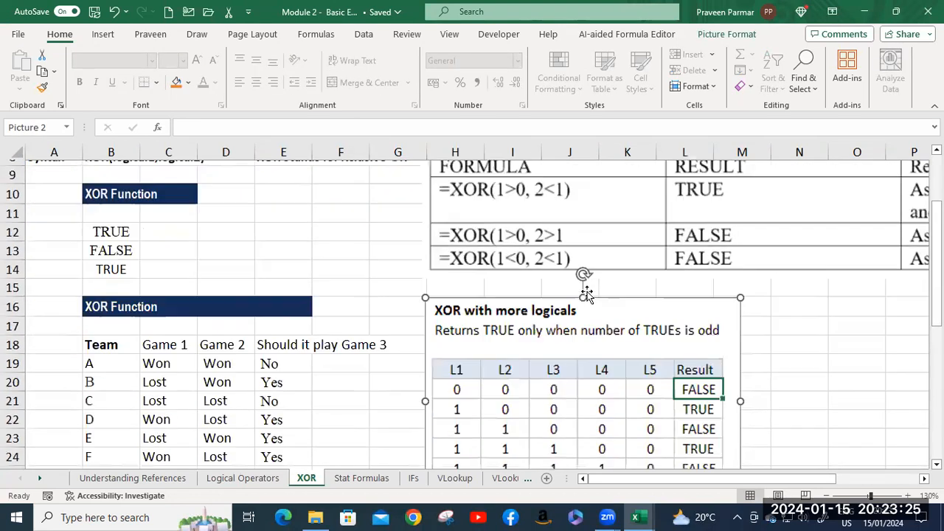
scroll(560, 324, down, 2)
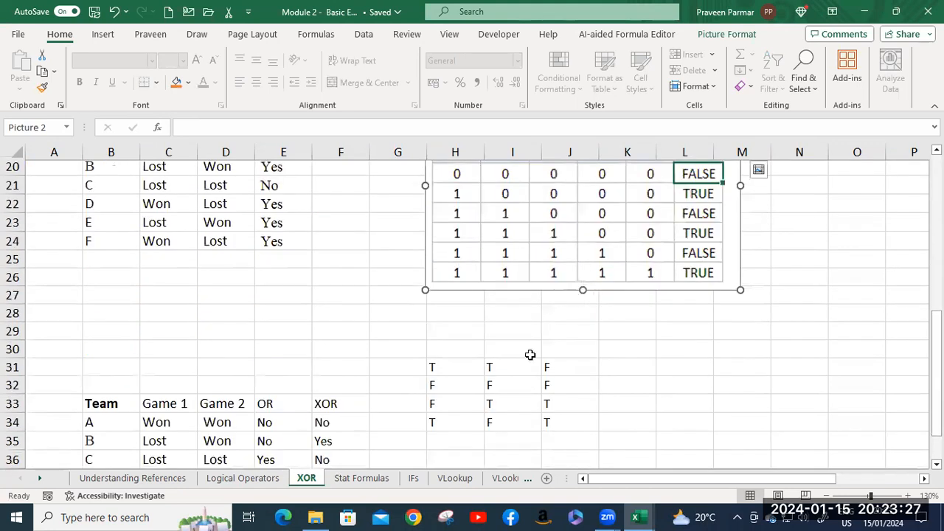
Clear the existing rank formulas in C2:C20 on the Stat Formulas sheet.
click(367, 479)
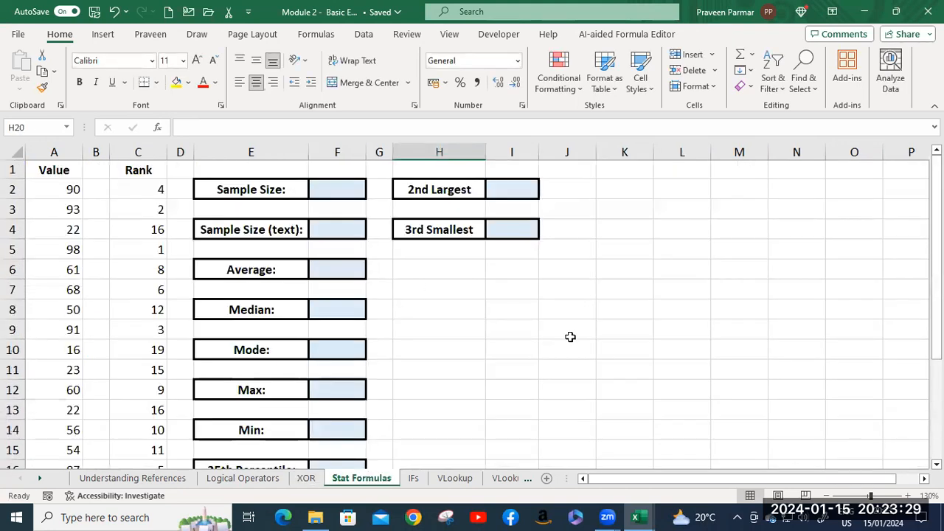
drag(623, 480, 609, 480)
click(64, 189)
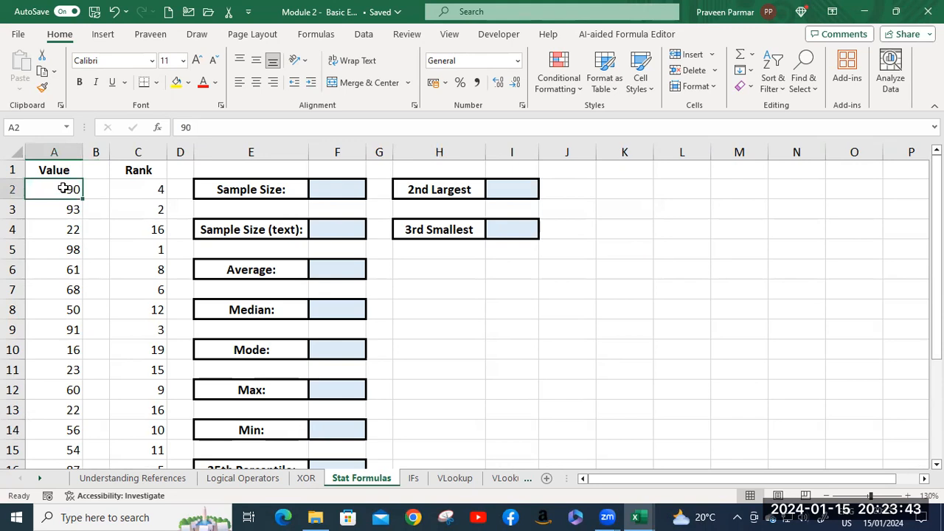
click(119, 189)
scroll(129, 461, down, 4)
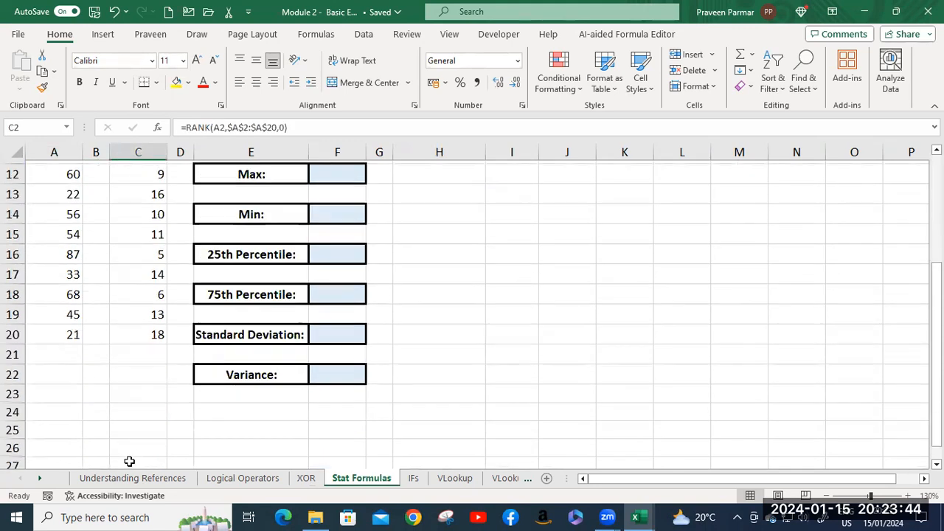
shift+click(141, 335)
key(Delete)
scroll(141, 336, up, 4)
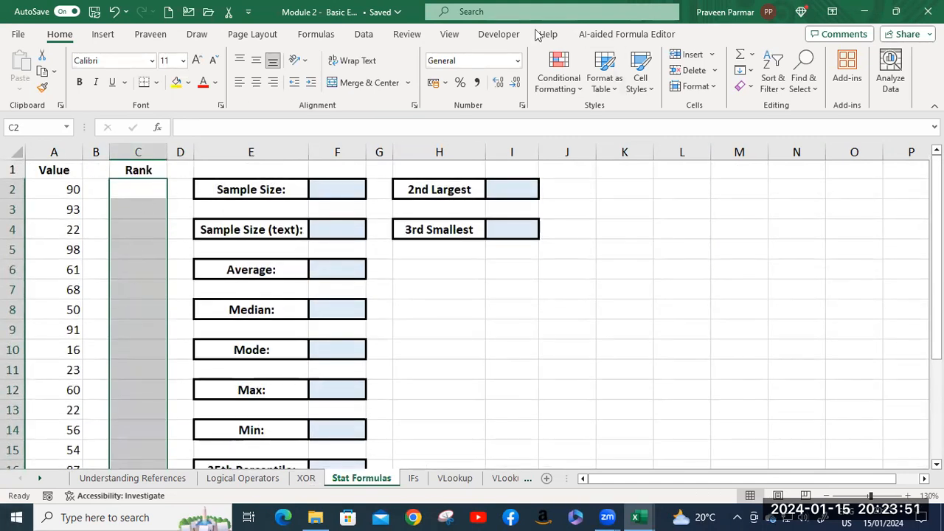
Start a formula in C2 of the Rank column using the RANK function.
click(137, 191)
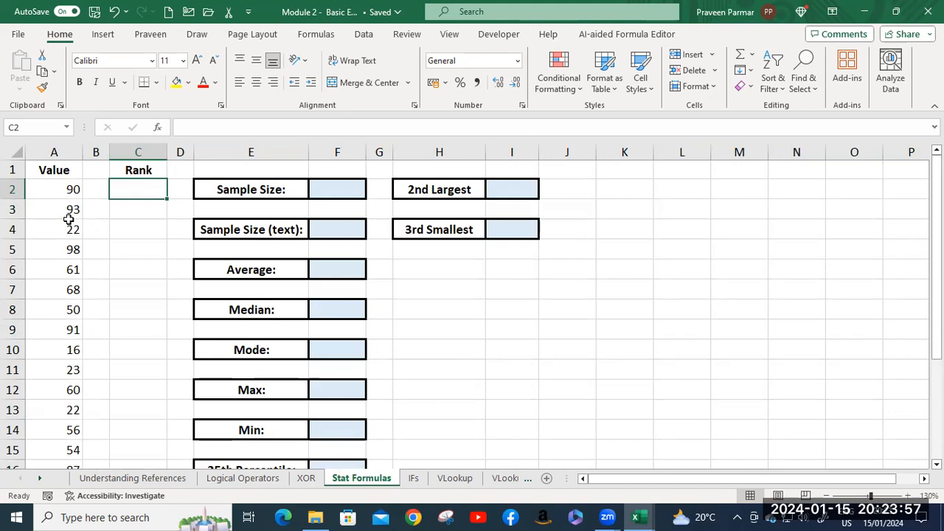
text(=)
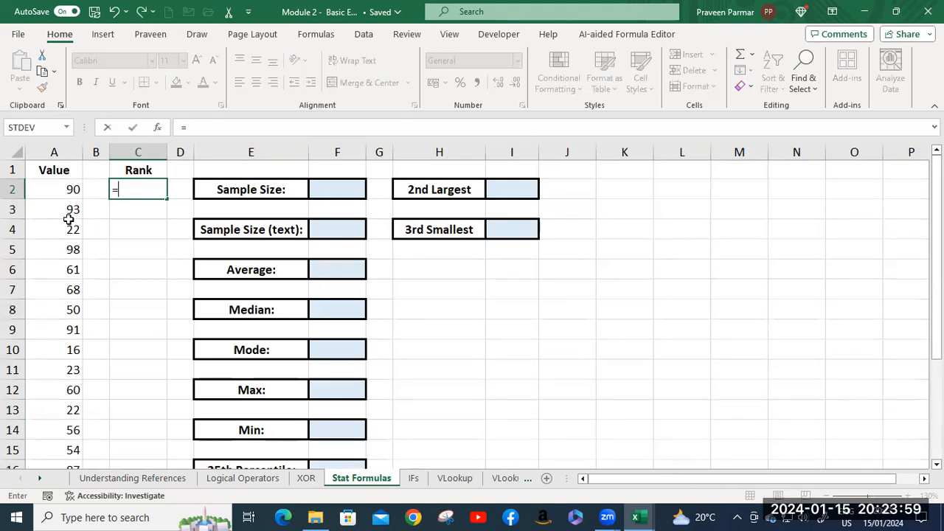
text(rank)
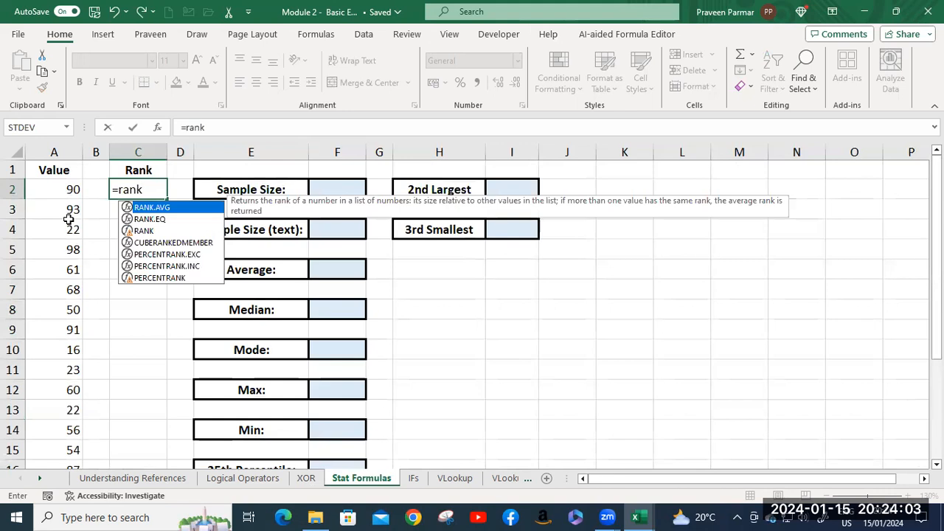
key(Down)
key(Down)
key(Escape)
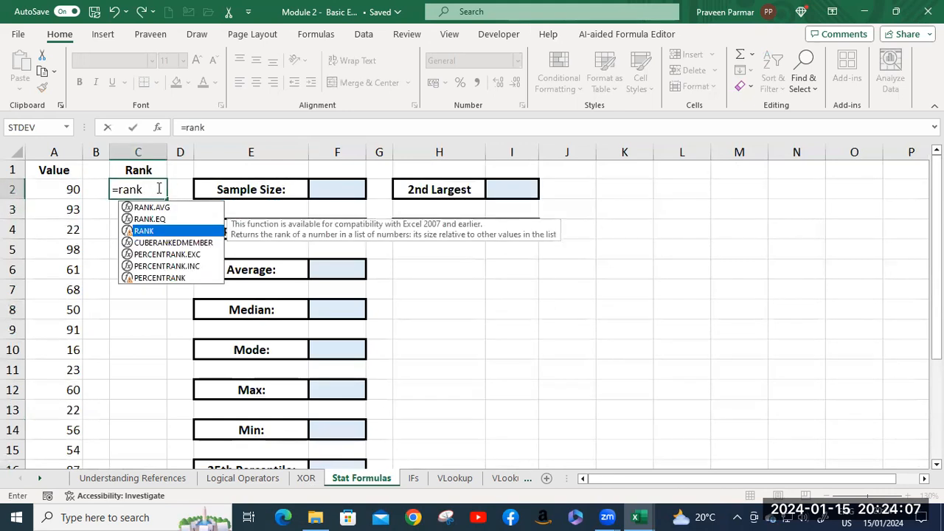
key(Tab)
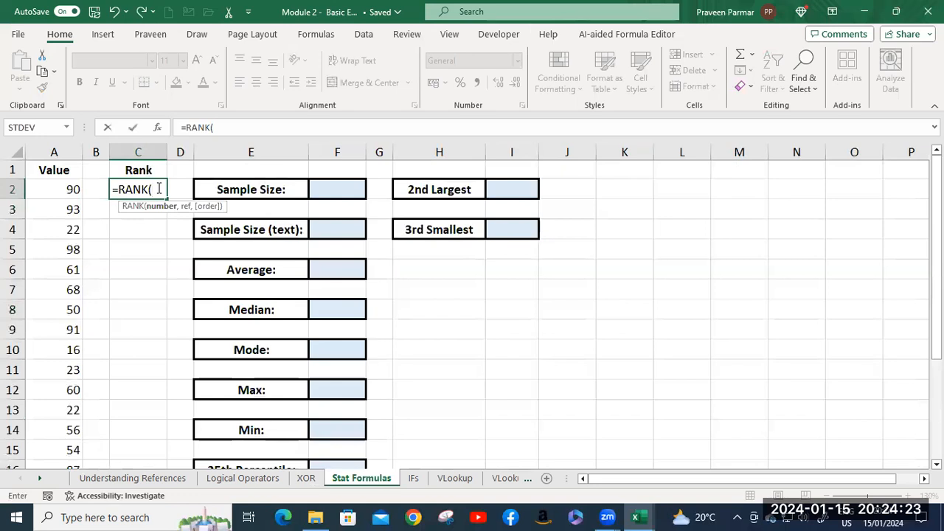
Try completing the formula in C2 as =RANK(A2:A20,A2) and filling it down the Rank column.
click(57, 191)
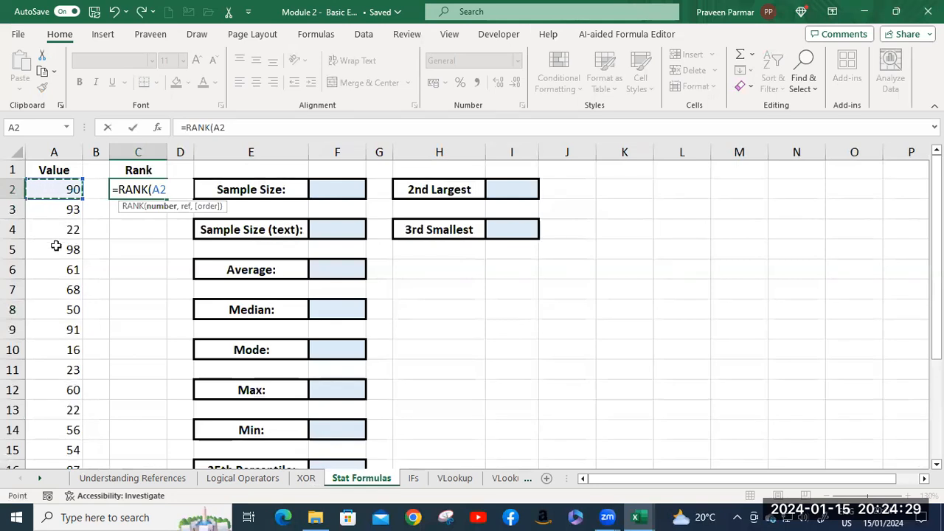
scroll(54, 251, down, 1)
scroll(55, 251, down, 3)
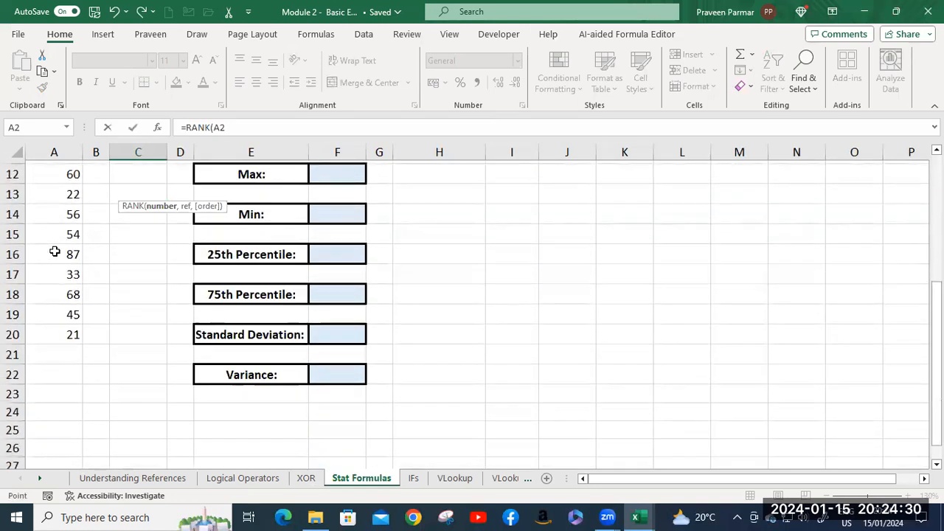
shift+click(74, 333)
scroll(189, 288, up, 4)
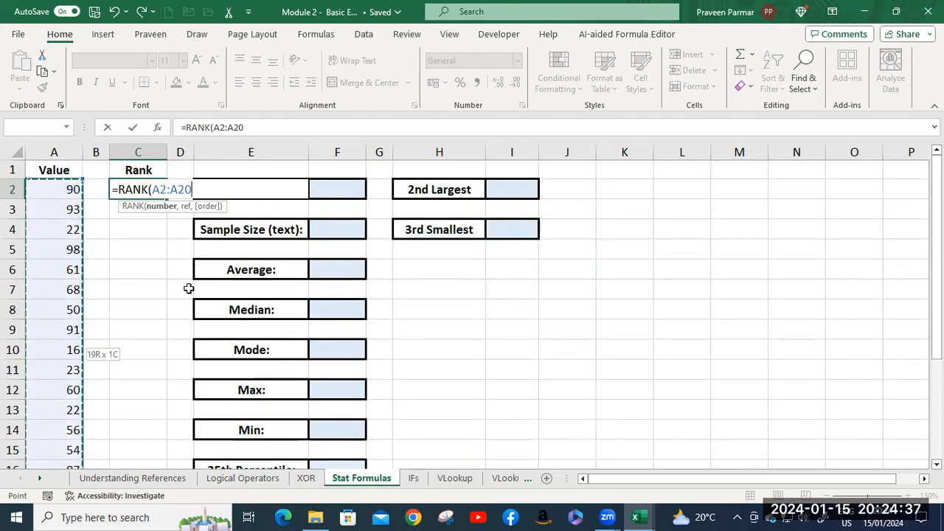
text(,)
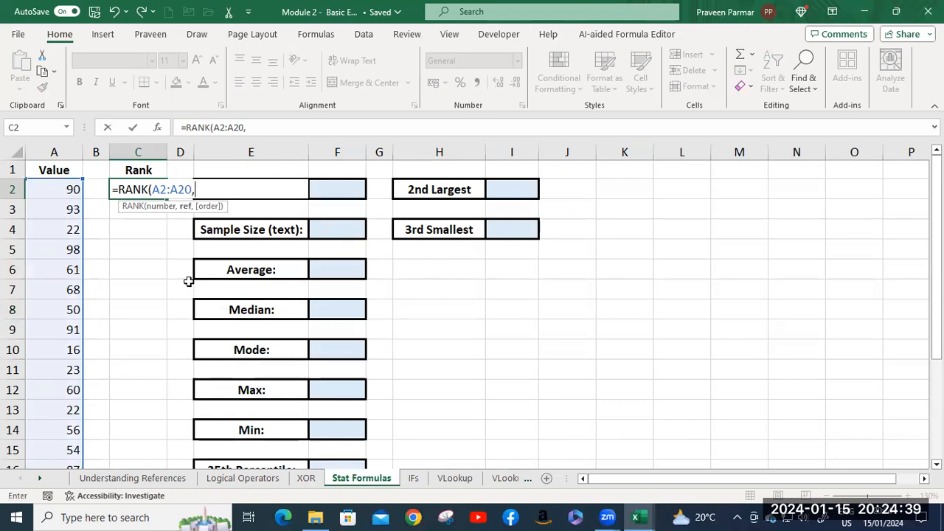
click(58, 191)
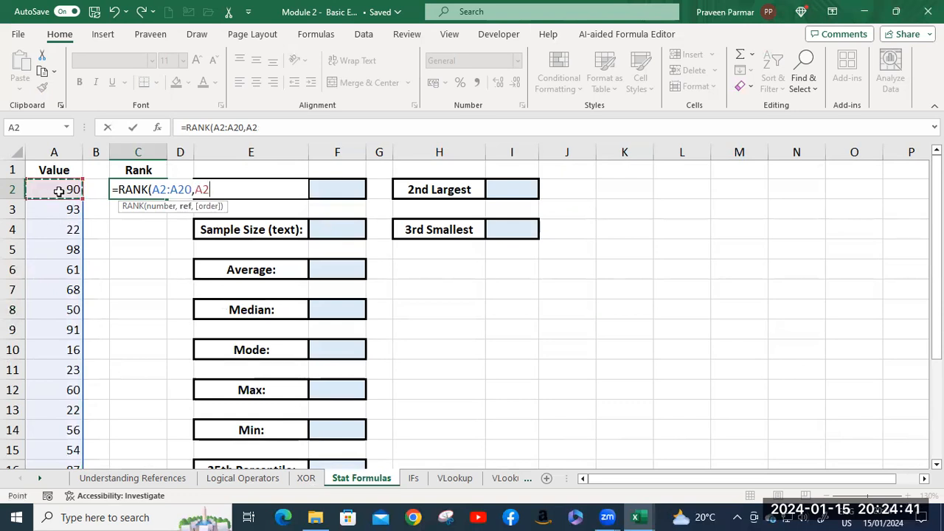
text())
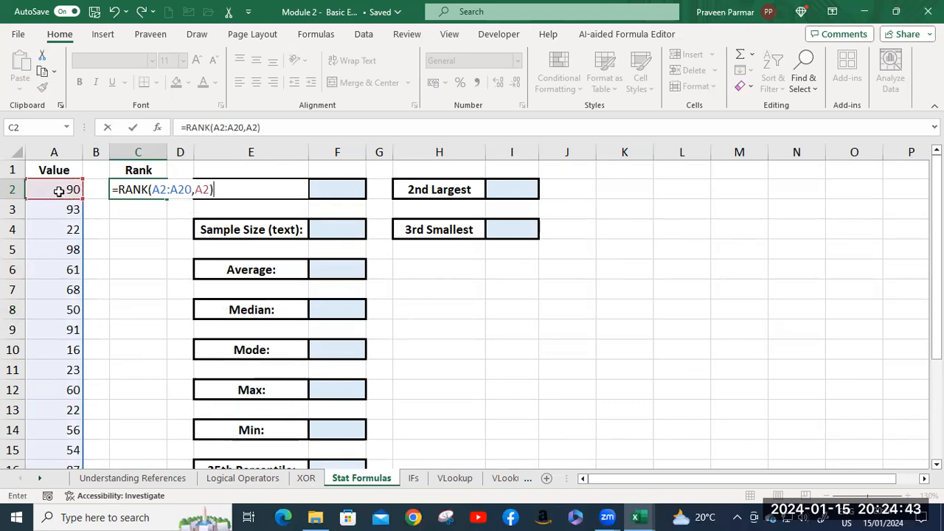
key(Return)
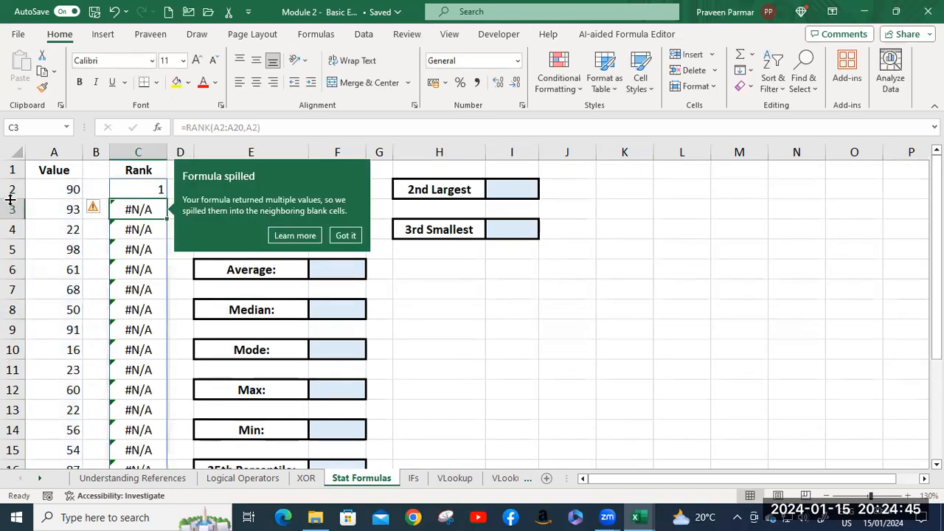
click(138, 191)
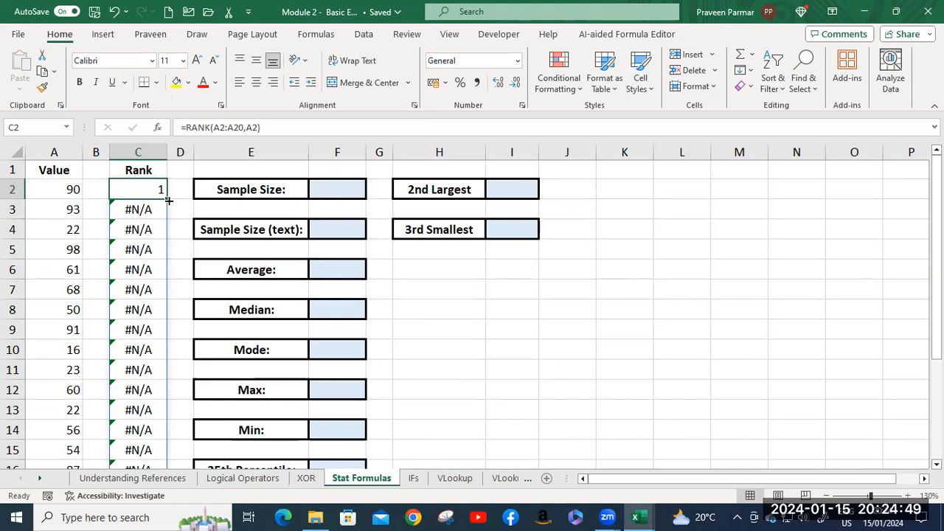
double_click(166, 199)
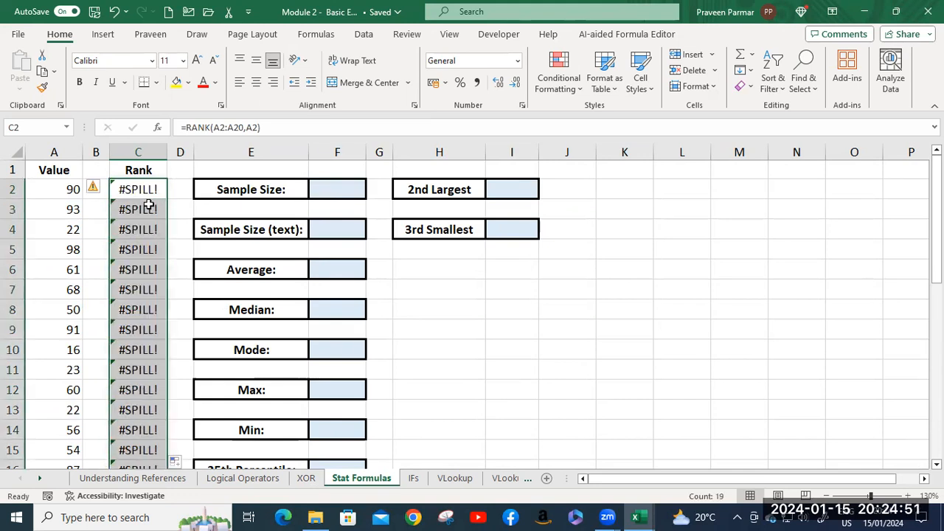
Undo the fill, the RANK formula entry in C2 and the earlier clearing of the Rank column.
key(ctrl+z)
key(ctrl+z)
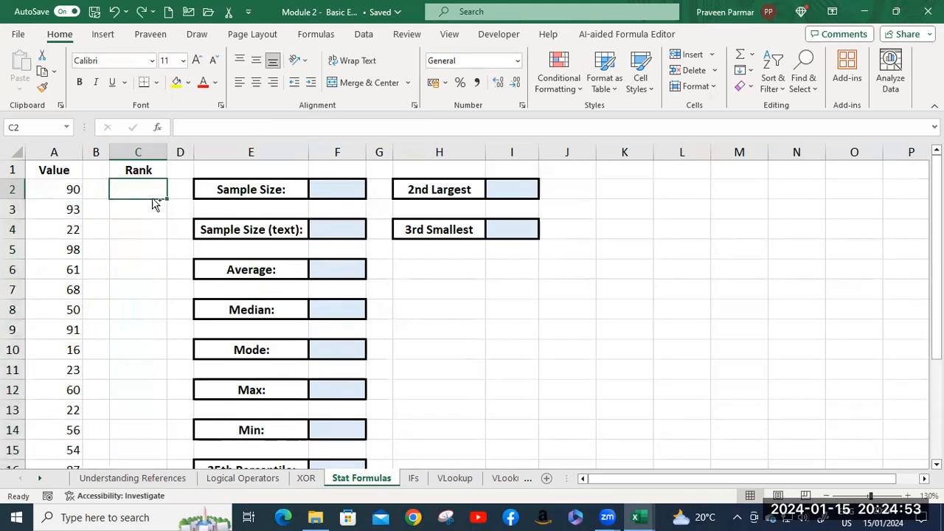
key(ctrl+z)
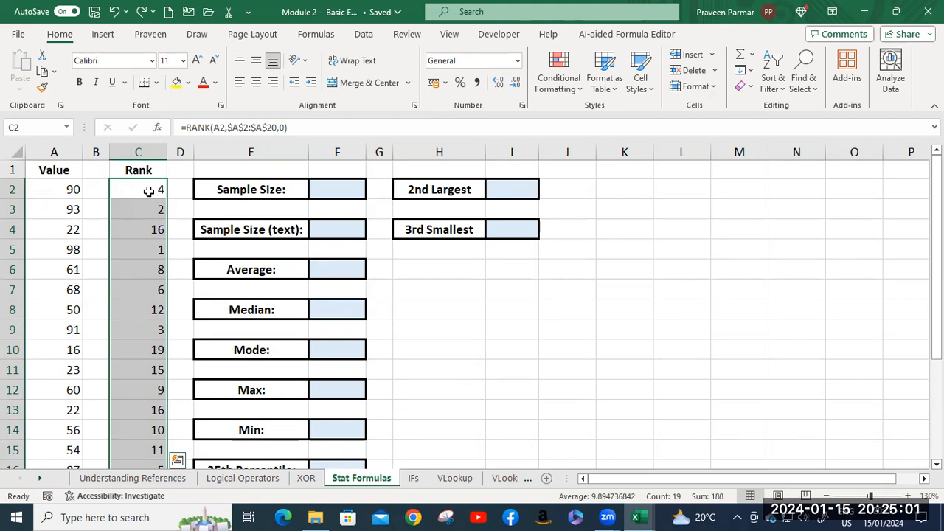
Clear the restored RANK formulas from C2:C20.
click(148, 191)
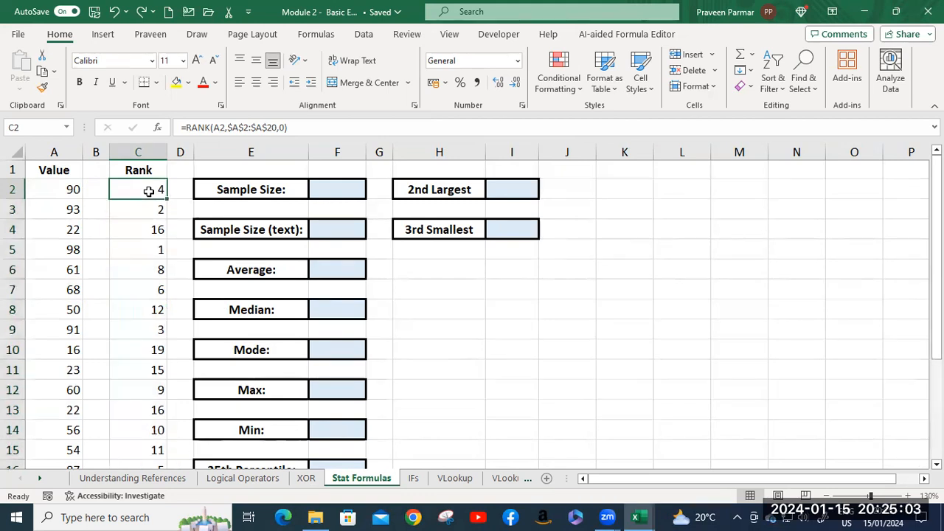
scroll(140, 269, down, 4)
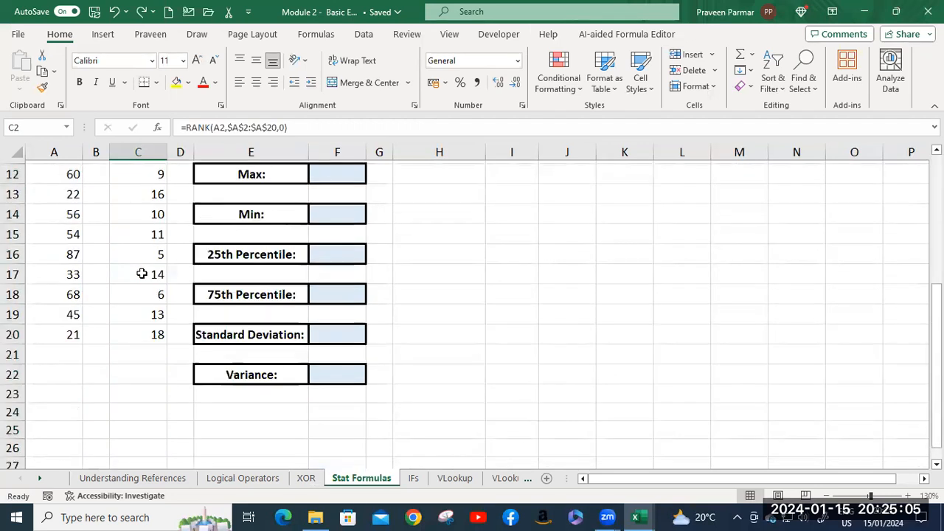
shift+click(154, 332)
scroll(150, 321, up, 4)
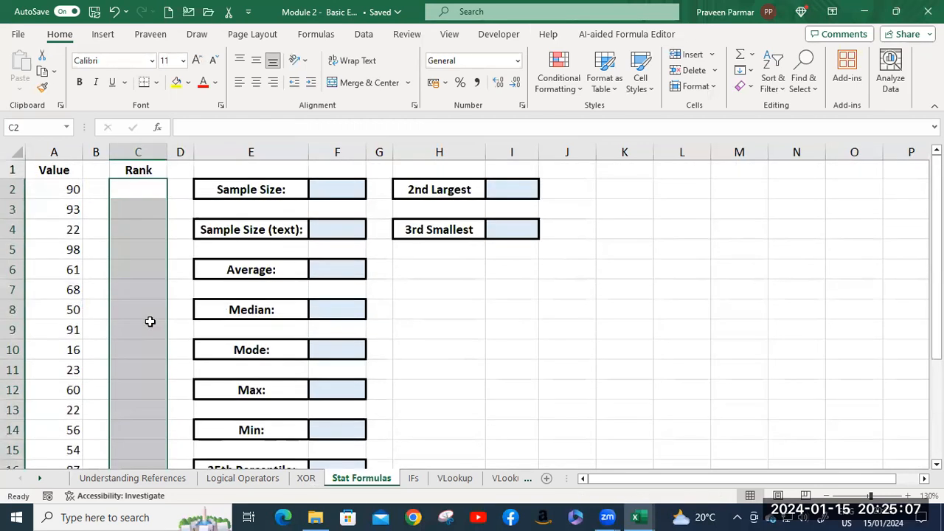
Start a RANK formula in C2 with A2 as the number to rank.
click(139, 186)
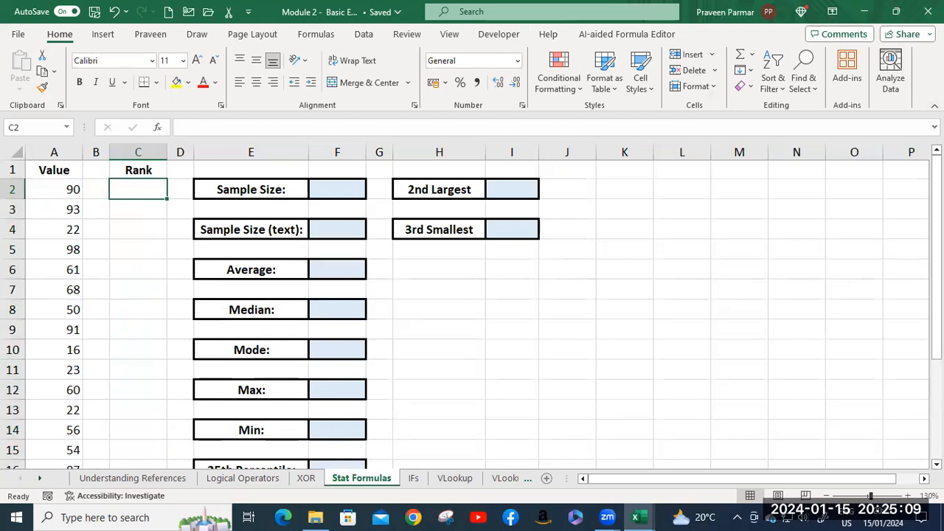
text(=ran)
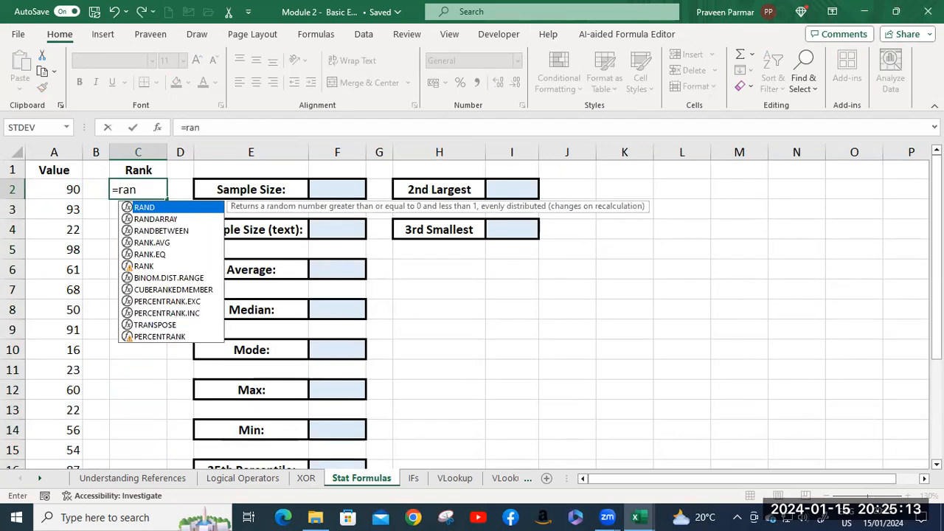
key(Down)
key(Down)
key(Down)
key(Down)
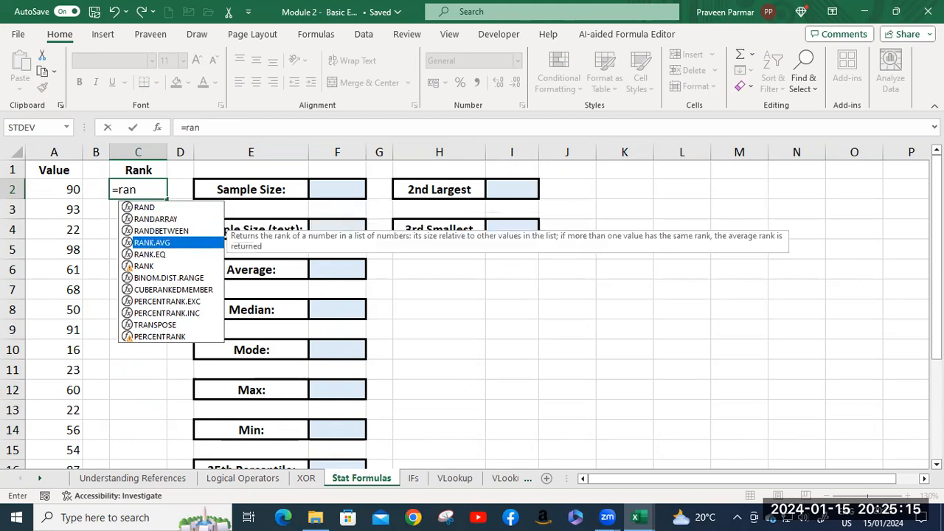
key(Down)
key(Tab)
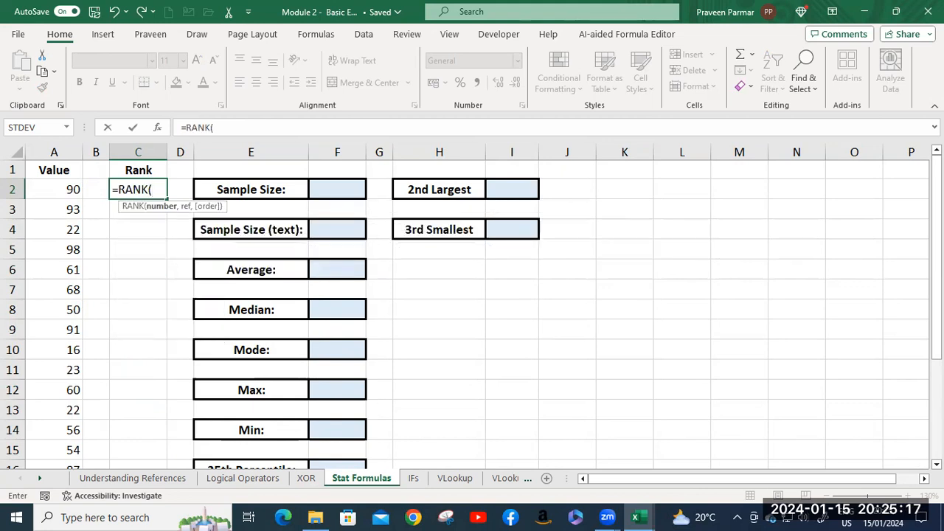
click(63, 189)
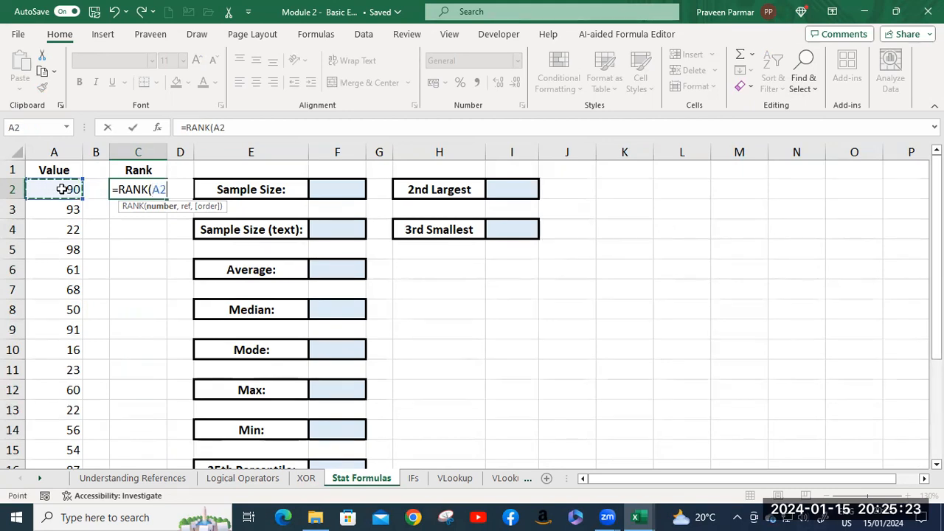
text(,)
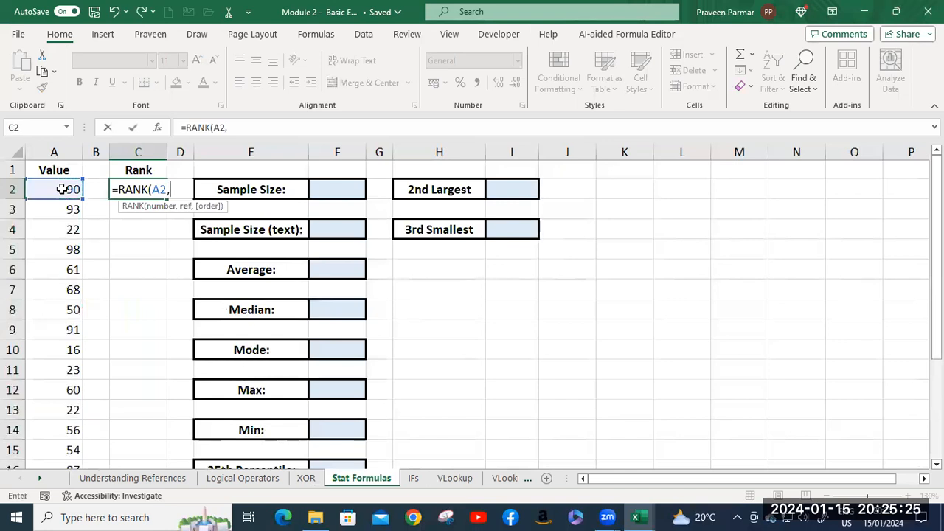
Add A2:A20 as the reference range of the RANK formula and make it absolute as $A$2:$A$20.
scroll(62, 188, down, 4)
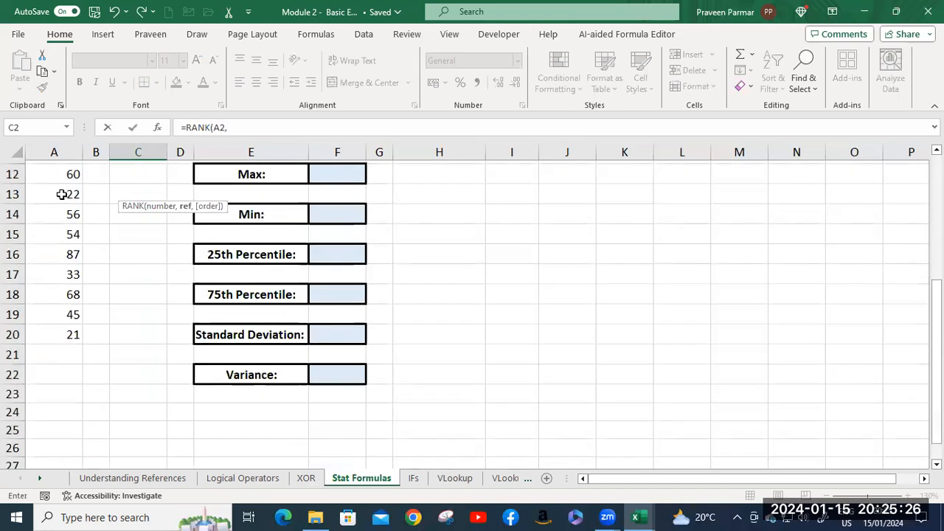
click(69, 334)
scroll(66, 265, up, 4)
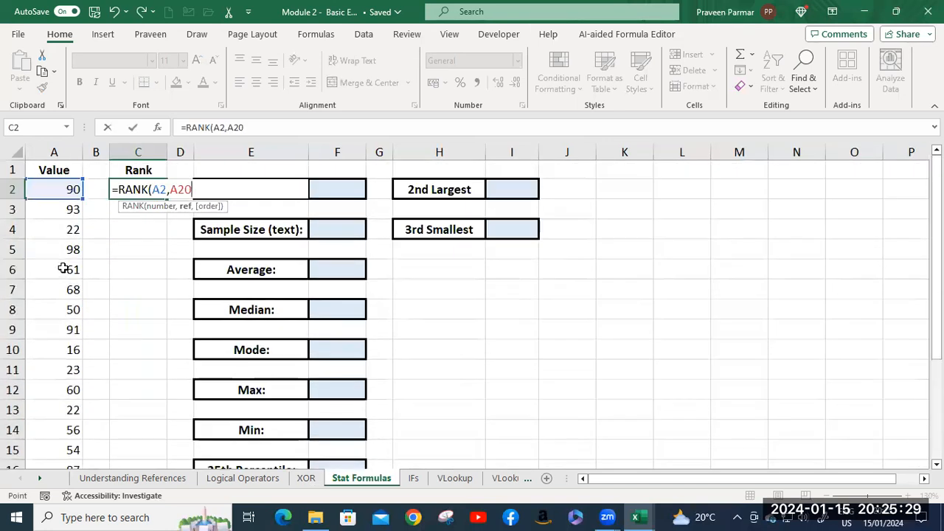
click(56, 187)
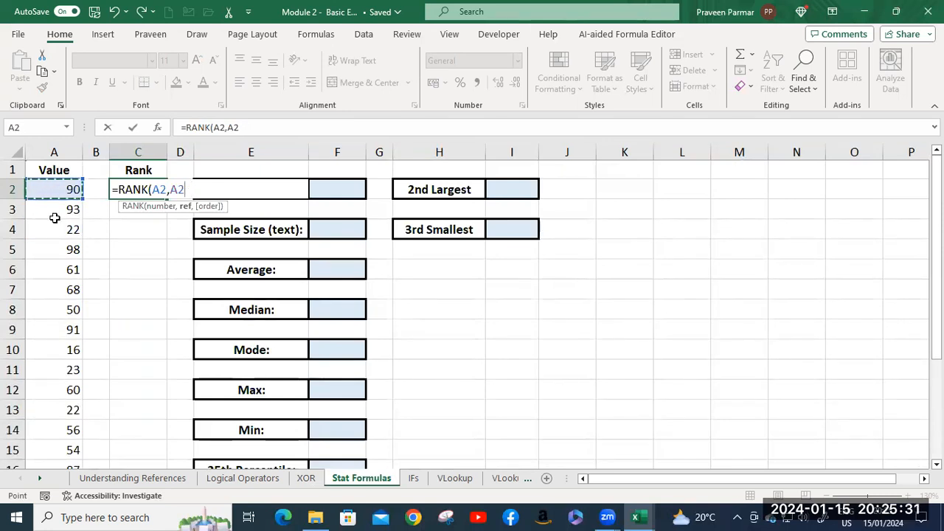
scroll(55, 324, down, 5)
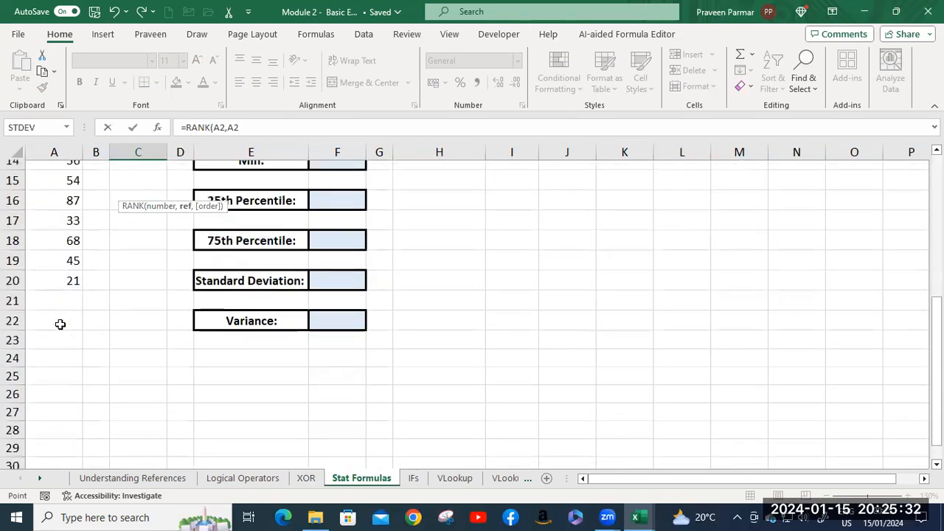
shift+click(69, 278)
scroll(163, 242, up, 5)
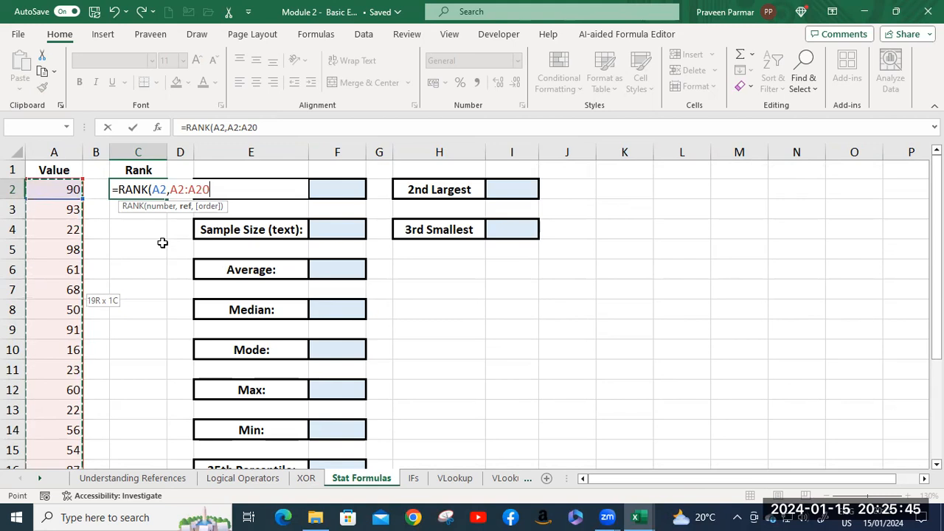
key(F4)
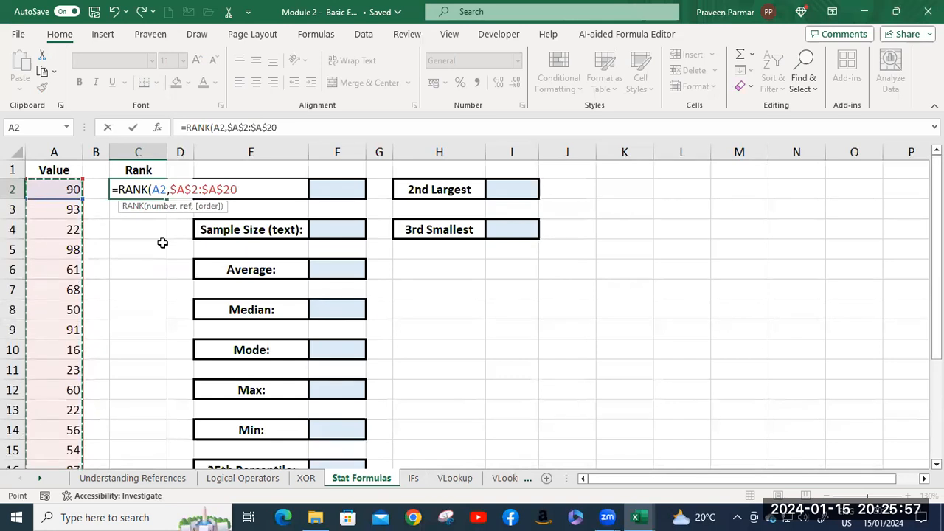
Set the rank order to 0 (descending) and complete the formula in C2 as =RANK(A2,$A$2:$A$20,0).
text(,)
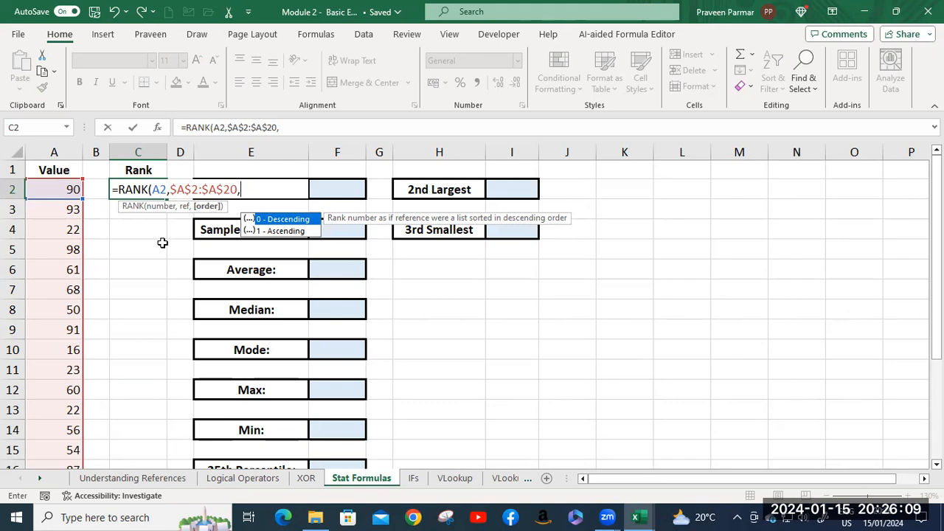
text(0))
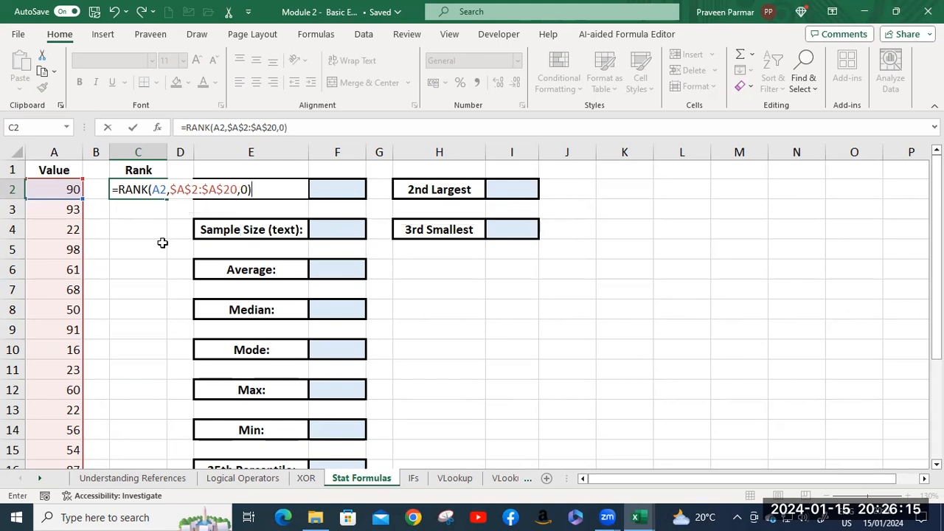
key(Return)
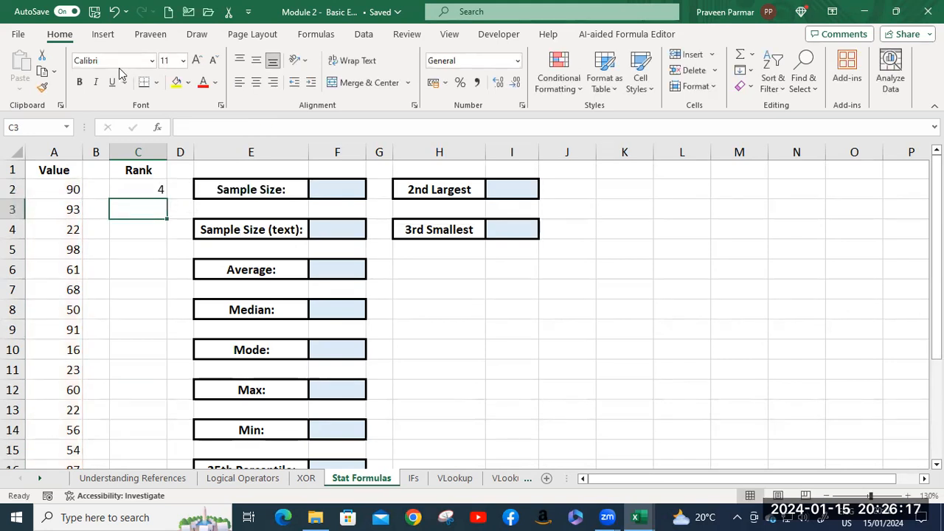
click(134, 191)
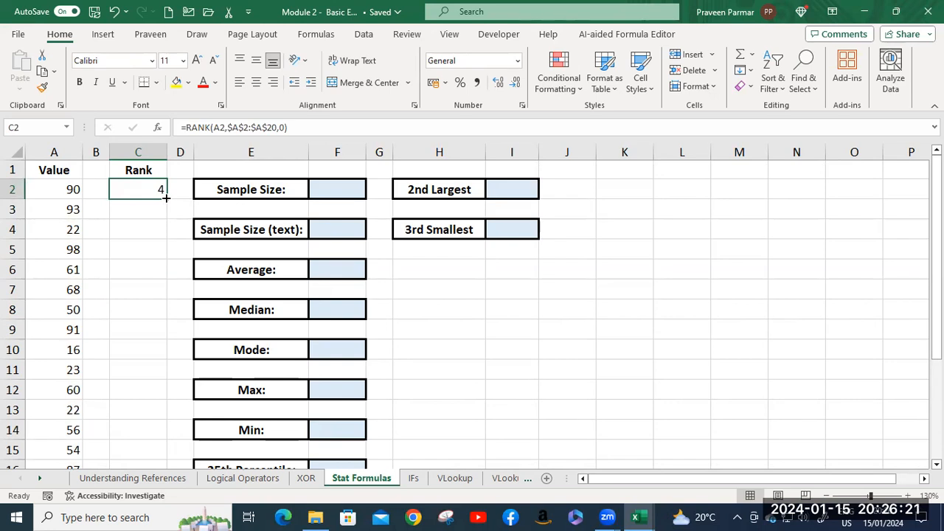
Fill the RANK formula from C2 down through C20.
double_click(166, 191)
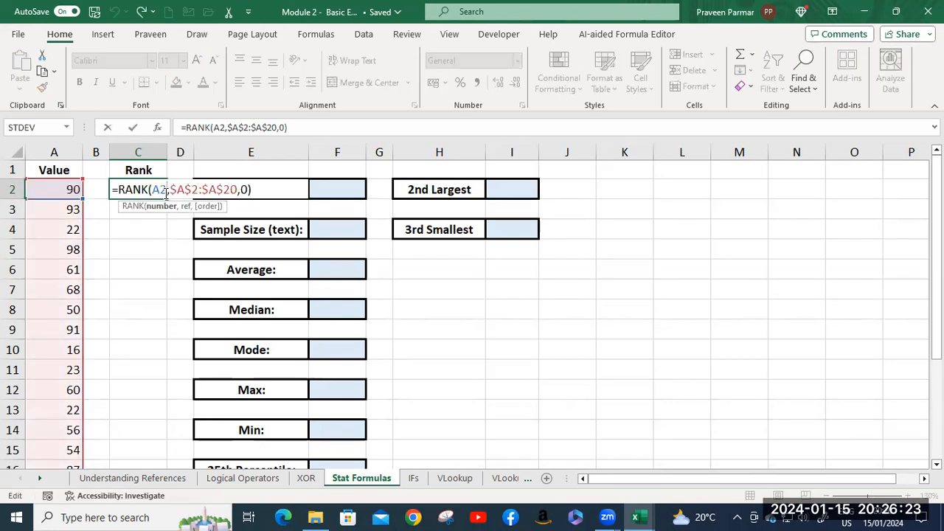
key(Return)
click(166, 191)
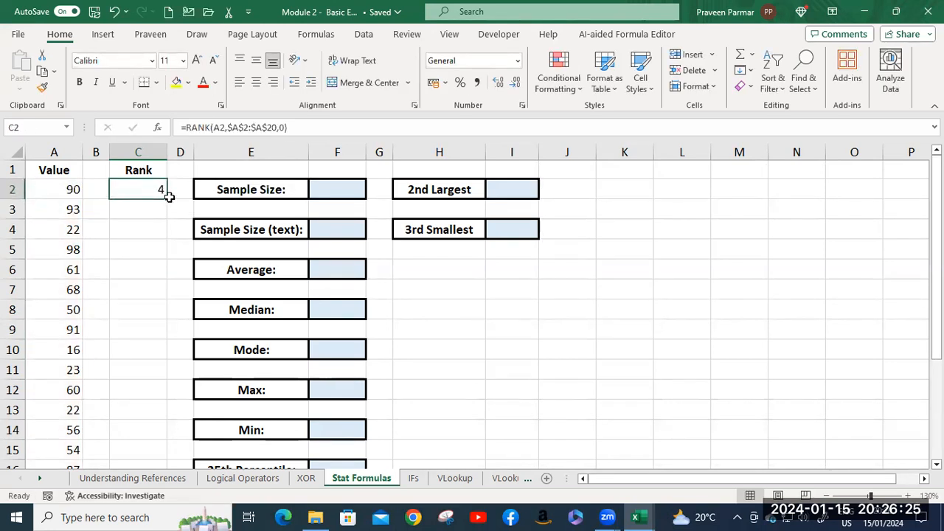
drag(167, 198, 170, 386)
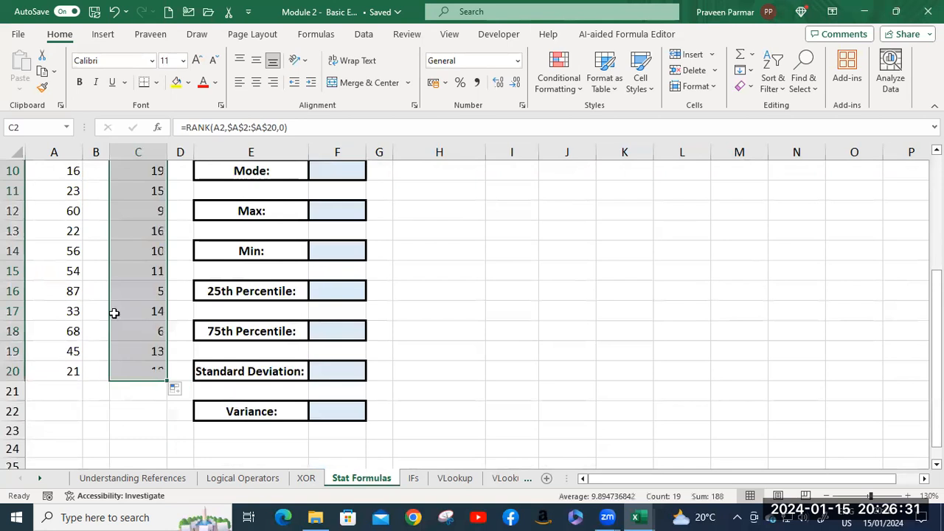
scroll(120, 305, up, 3)
click(96, 189)
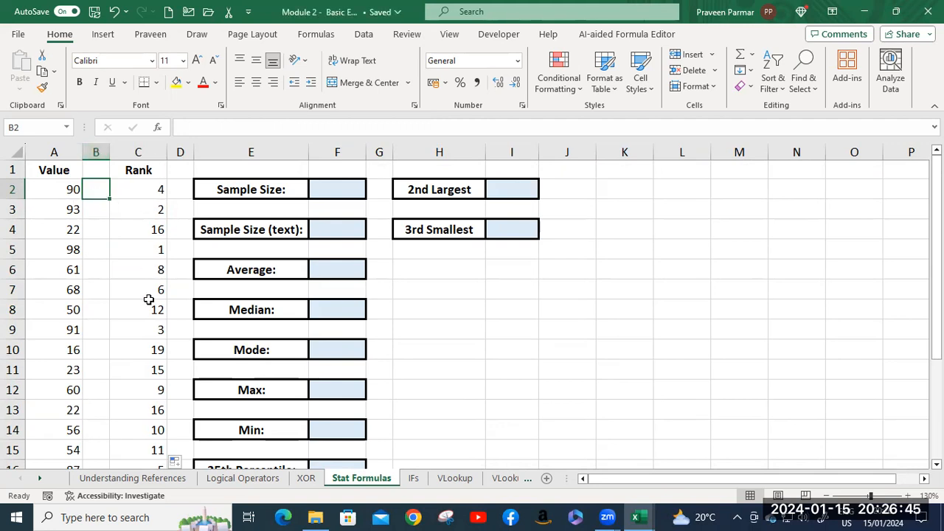
Compare the ranks in C2:C20 with the values in column A and examine the order argument of the RANK formula in C5.
scroll(147, 282, down, 2)
scroll(147, 280, down, 3)
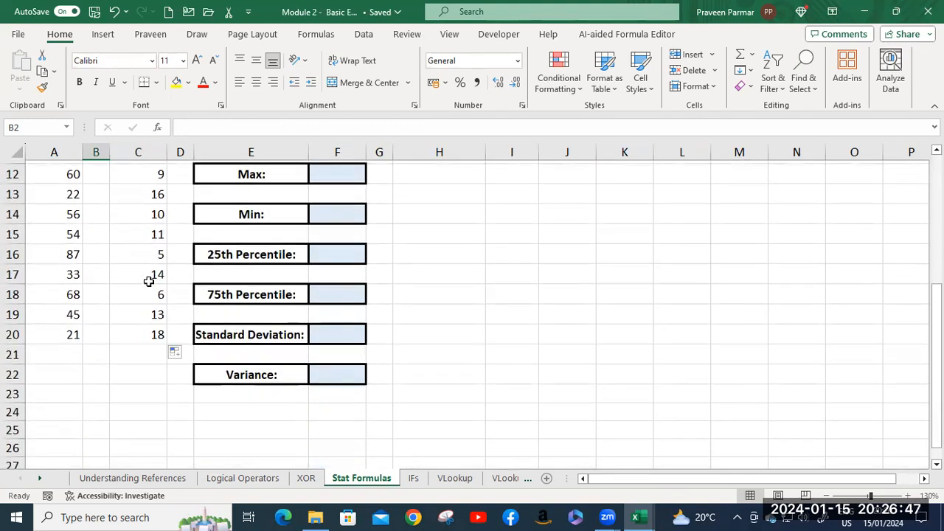
scroll(147, 278, up, 4)
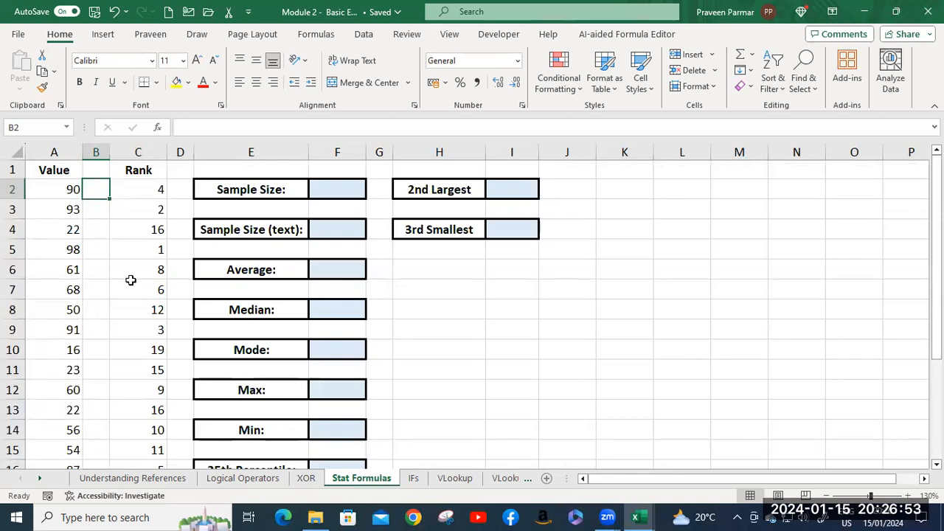
scroll(131, 280, down, 3)
scroll(131, 278, up, 1)
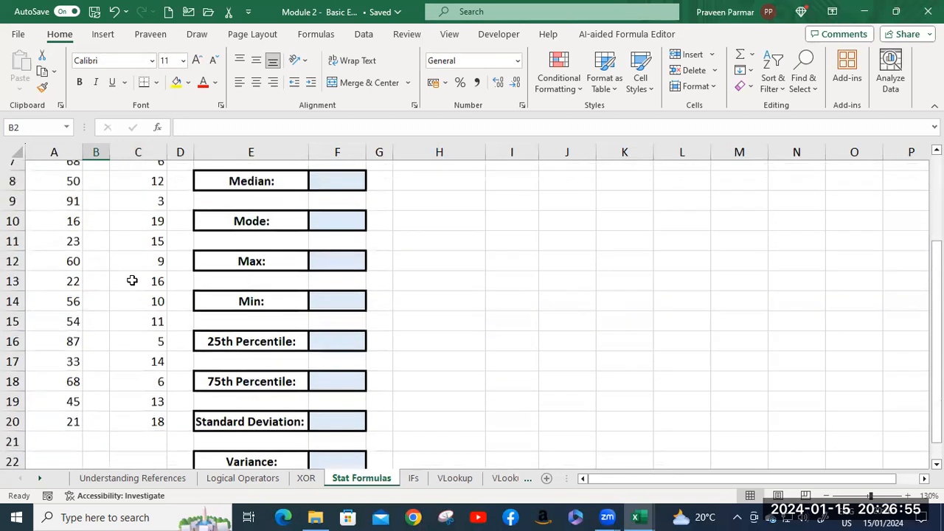
scroll(132, 281, up, 2)
click(141, 190)
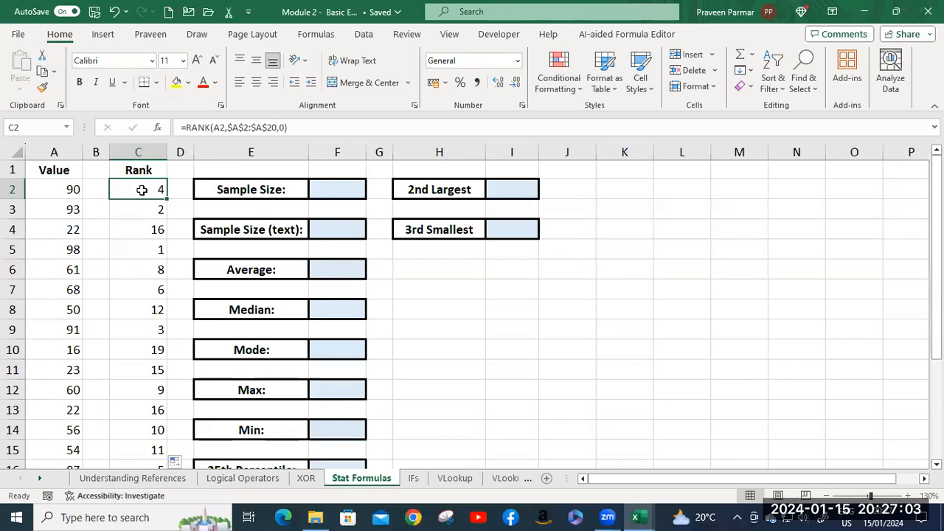
click(74, 250)
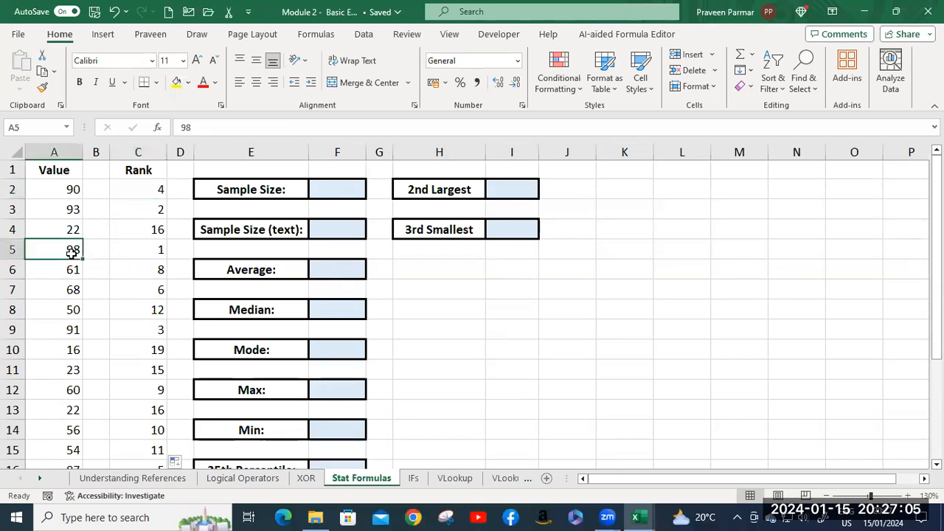
click(124, 251)
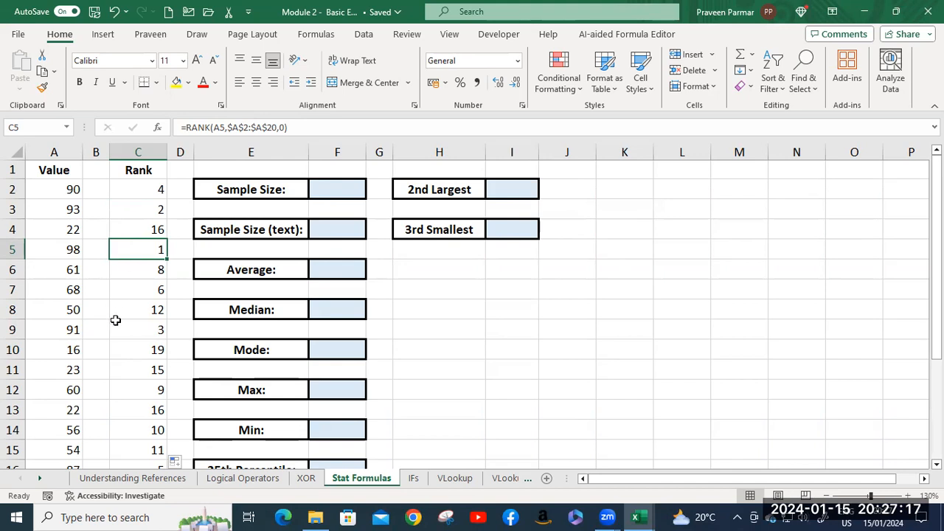
scroll(108, 343, down, 1)
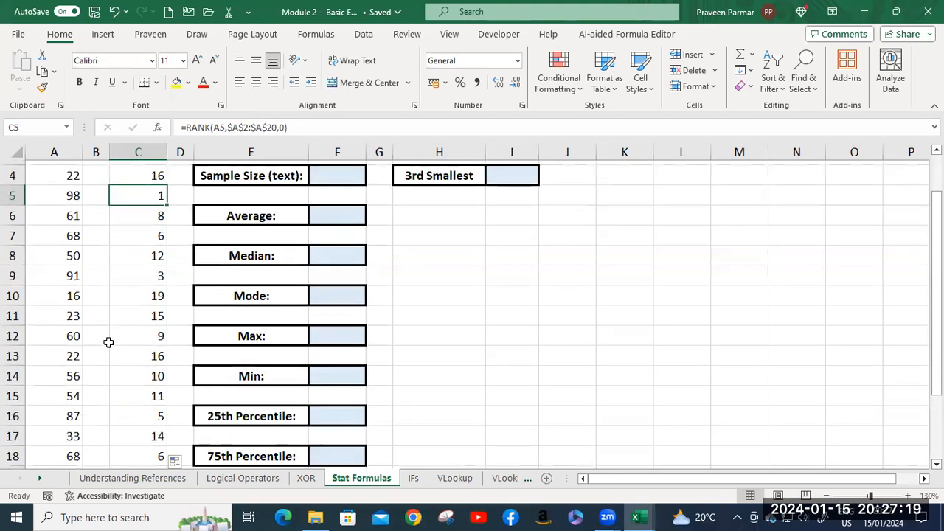
scroll(132, 277, up, 1)
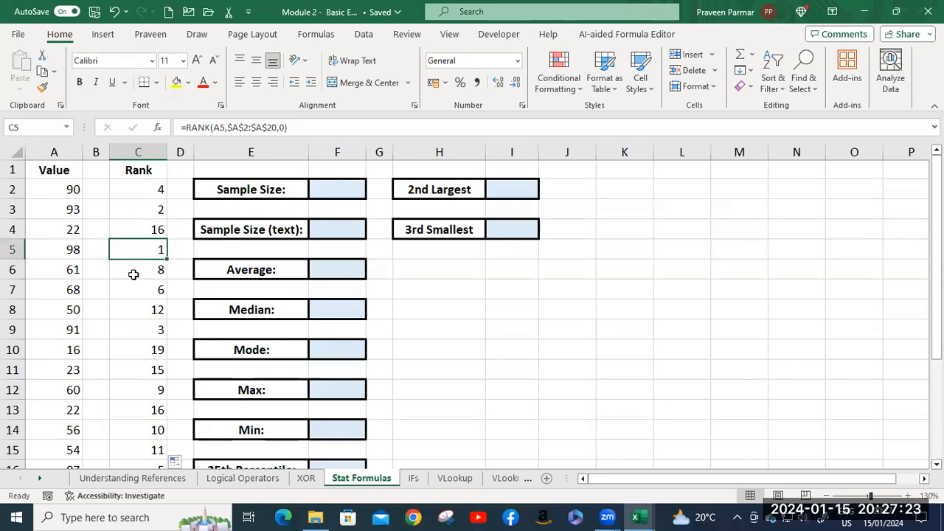
click(286, 127)
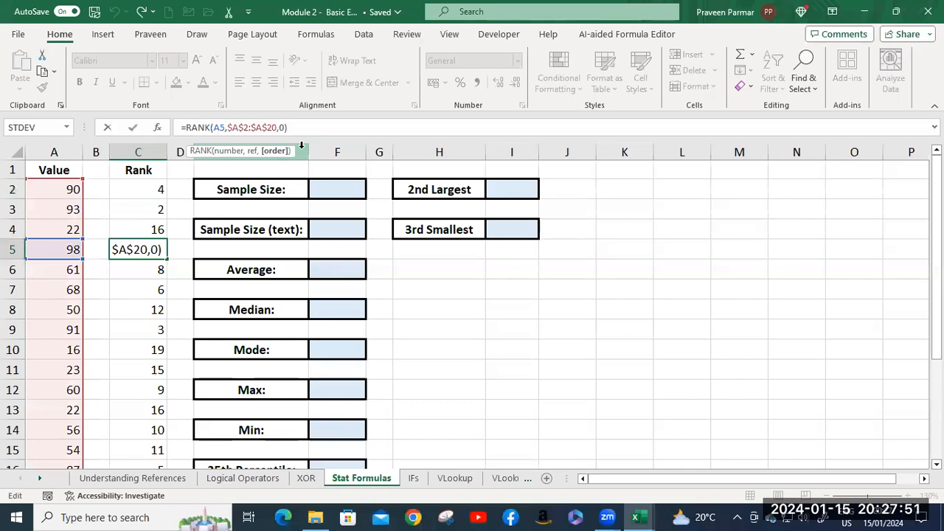
key(Return)
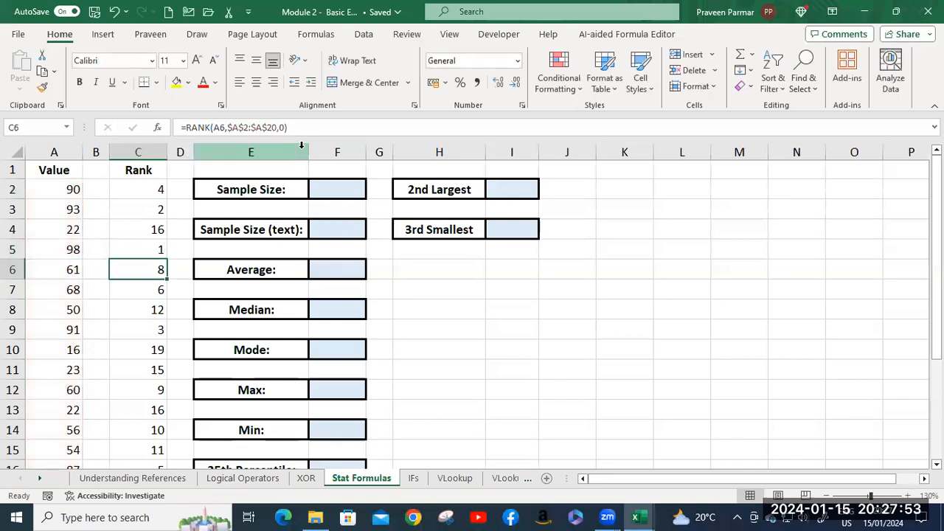
Calculate the sample size in F2 with =COUNT(A2:A20).
click(338, 189)
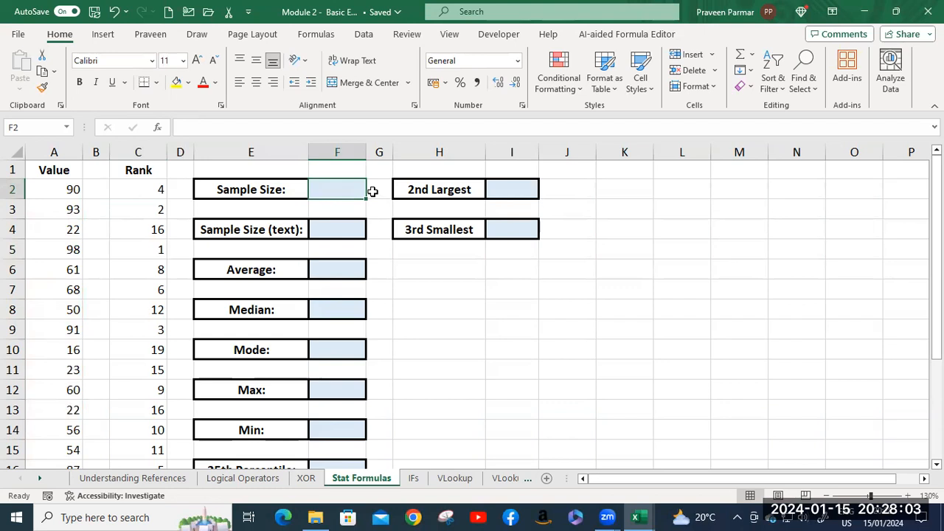
text(=cou)
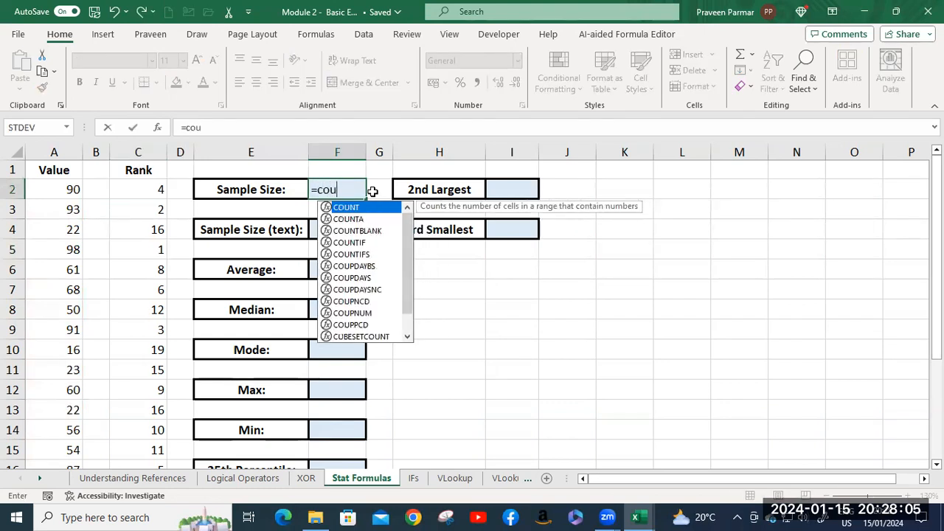
key(Tab)
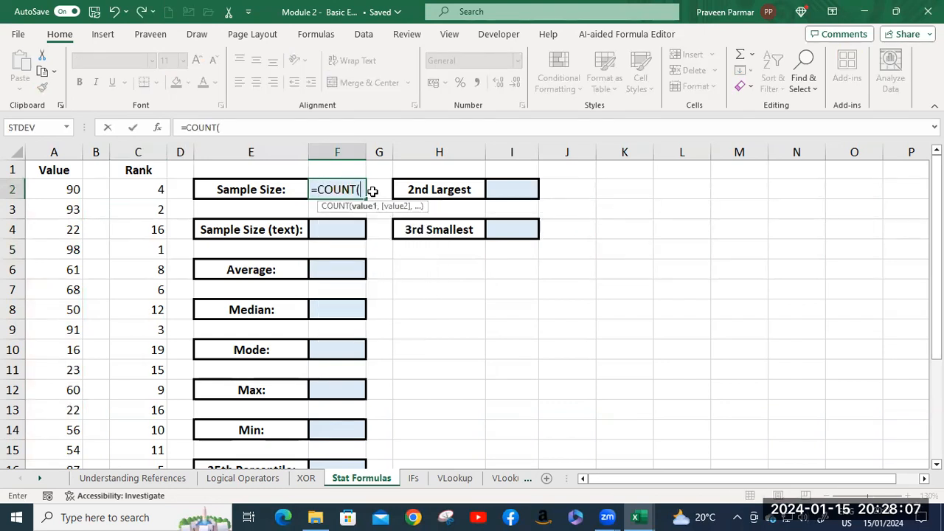
click(63, 191)
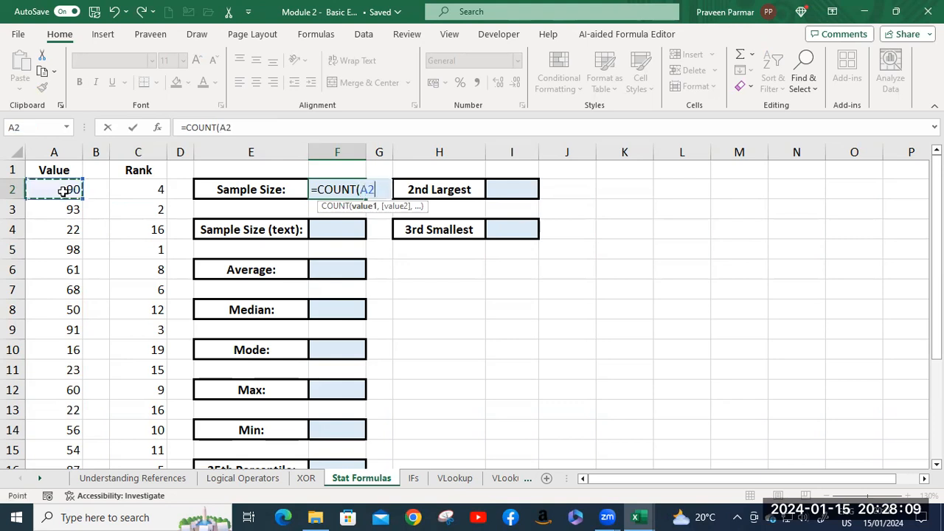
key(ctrl+shift+Down)
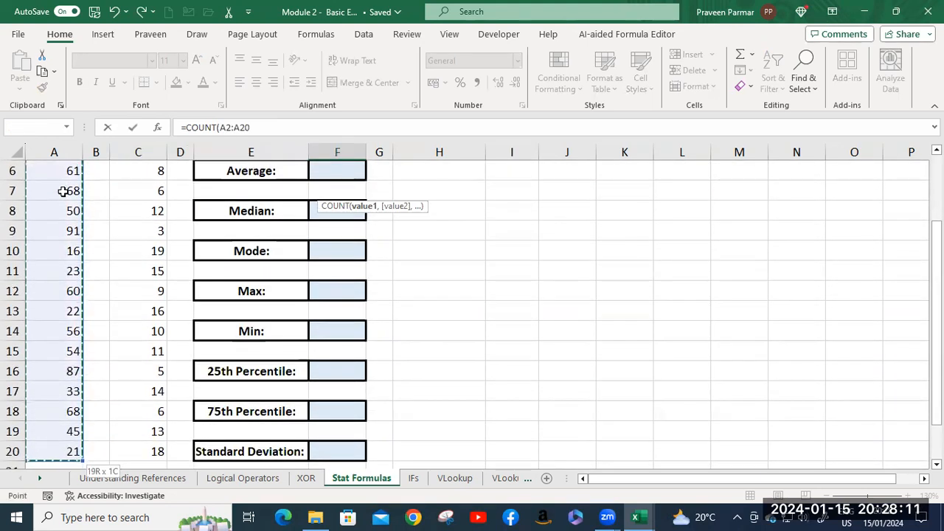
key(Return)
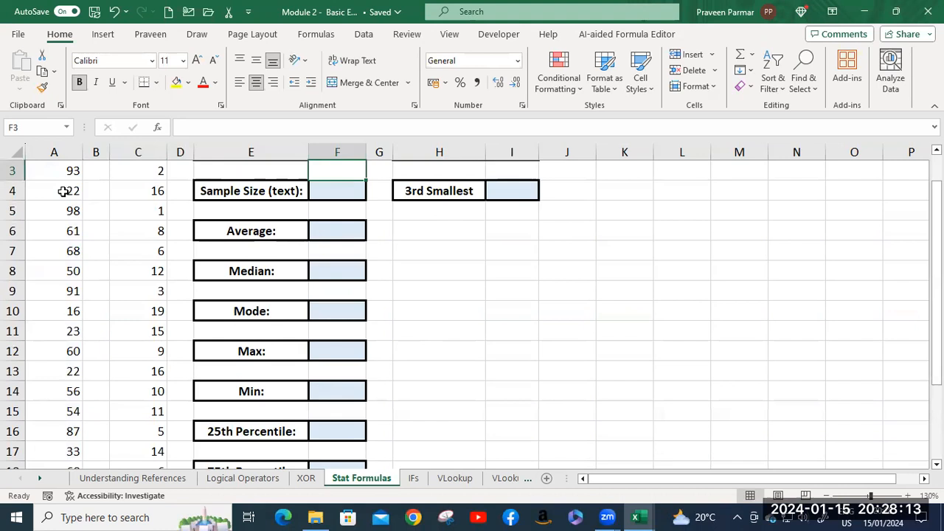
scroll(294, 232, up, 1)
Check the sample size formula in F2 against the entries in the Value and Rank columns.
click(334, 189)
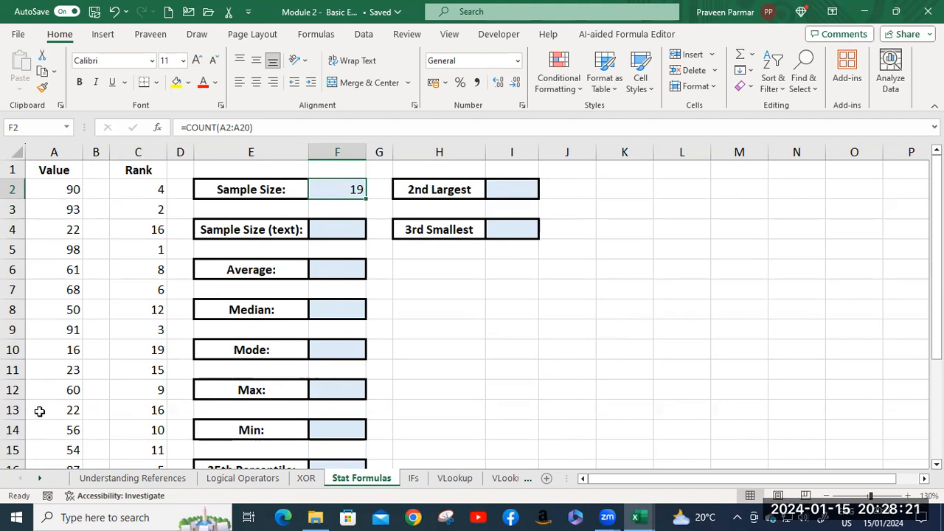
click(139, 348)
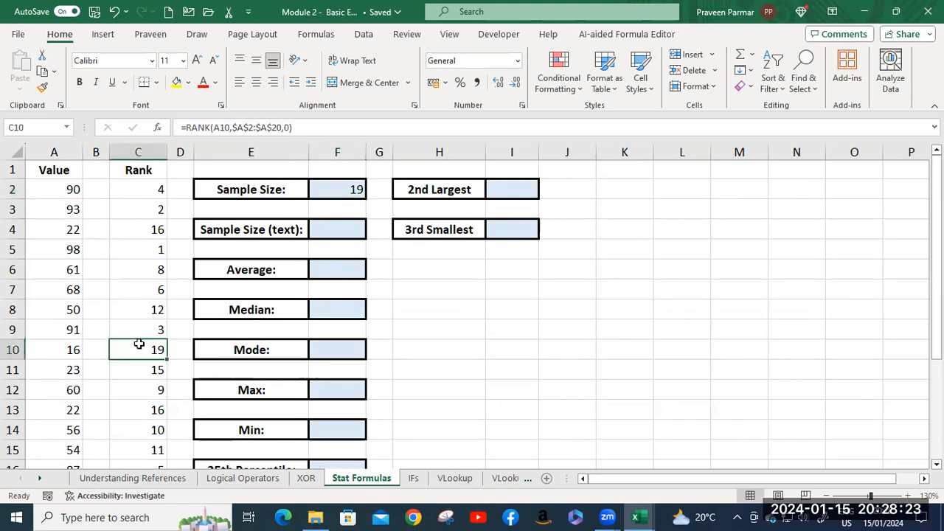
scroll(143, 353, down, 1)
scroll(143, 354, down, 2)
scroll(143, 353, up, 2)
scroll(144, 353, up, 1)
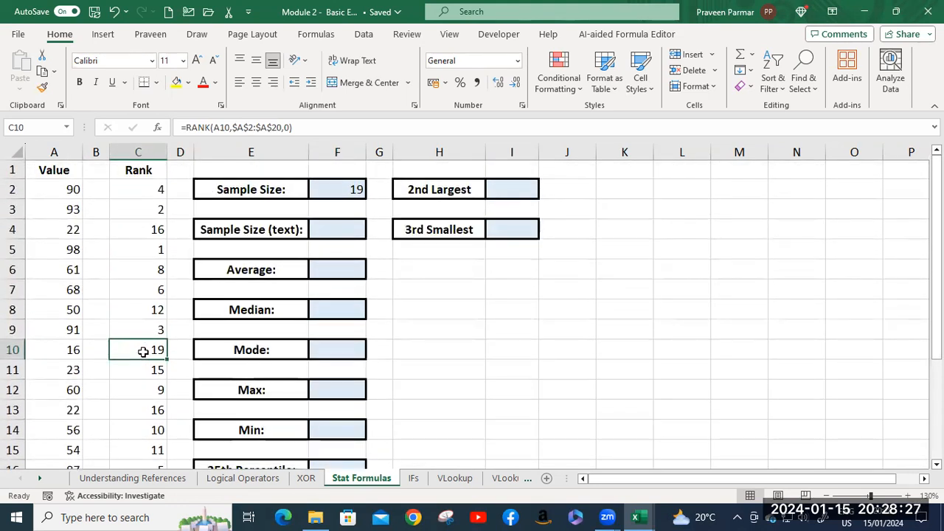
Enter the sample text letters a, r, t, y, q, g and c in cells L3 to L9.
click(673, 205)
text(a)
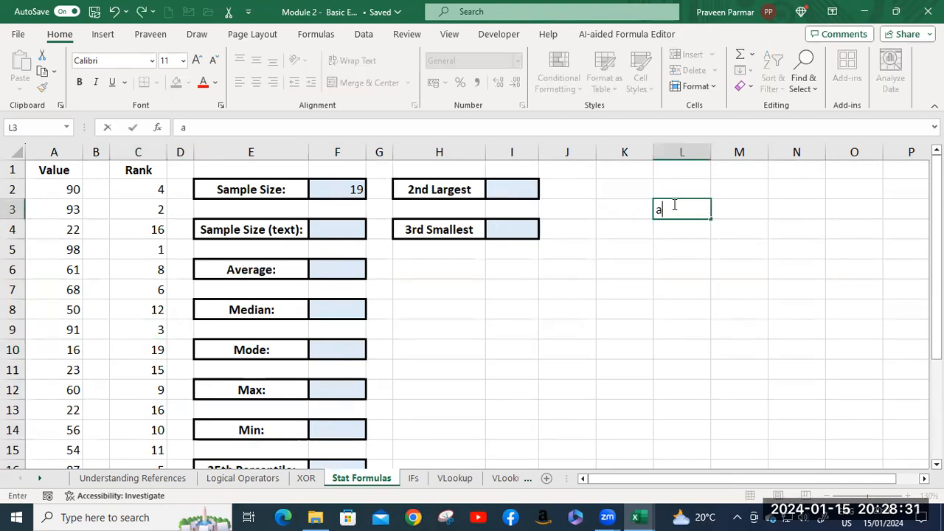
key(Return)
text(r)
key(Return)
text(t)
key(Return)
text(y)
key(Return)
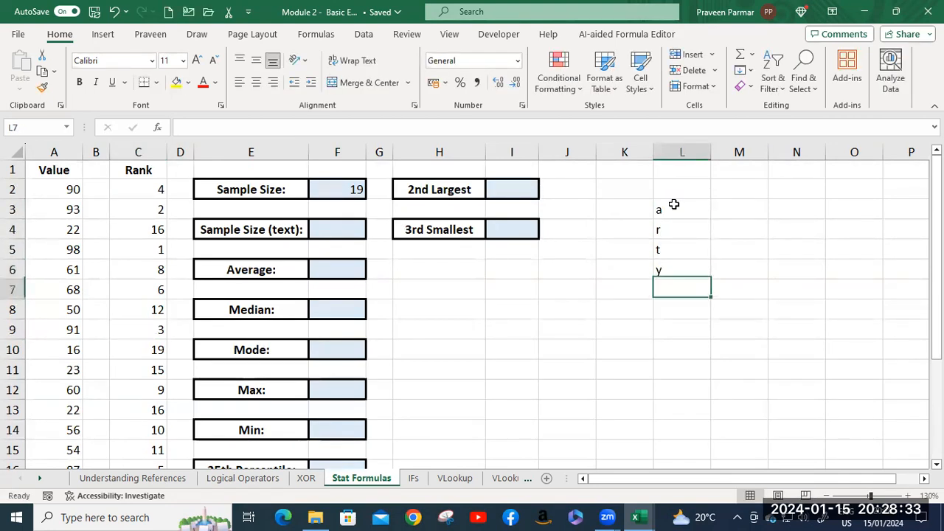
text(q)
key(Return)
text(g)
key(Return)
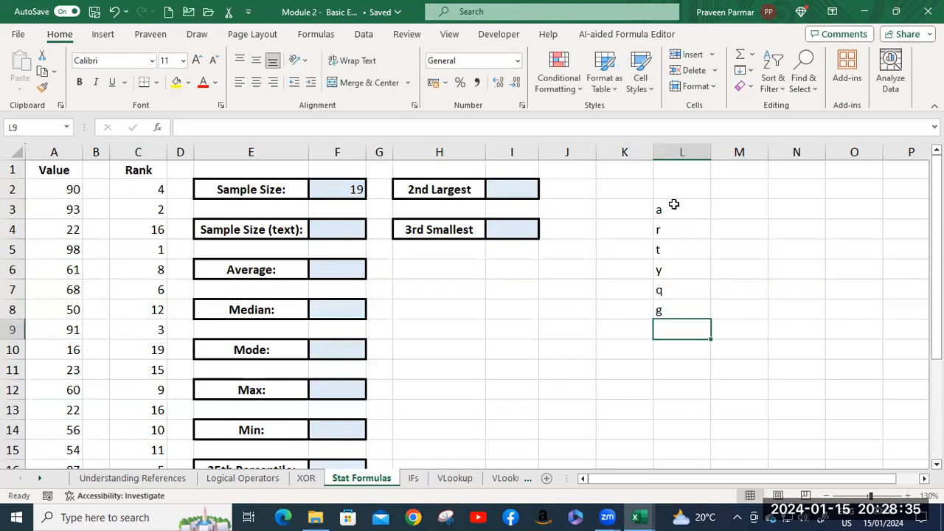
text(c)
key(Return)
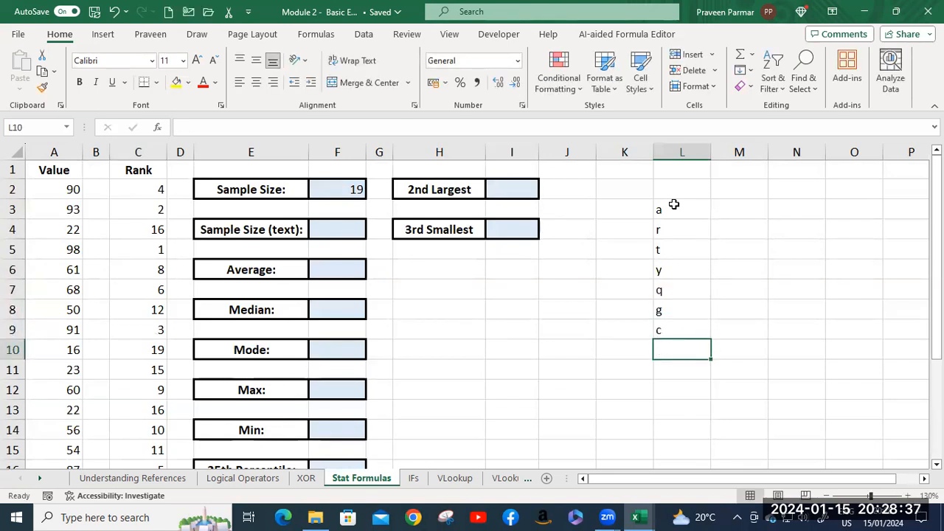
Enter =COUNT(L3:L9) in F4 for the text sample size.
click(343, 225)
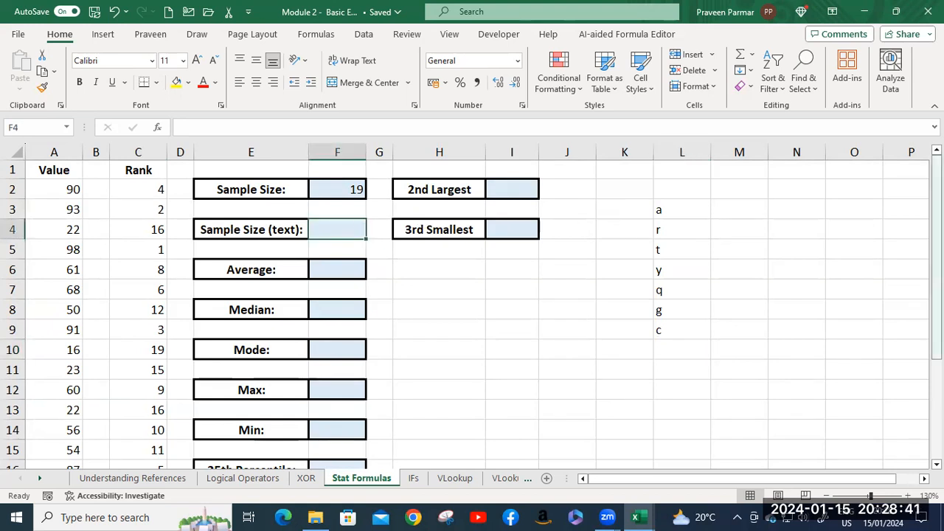
text(=coun)
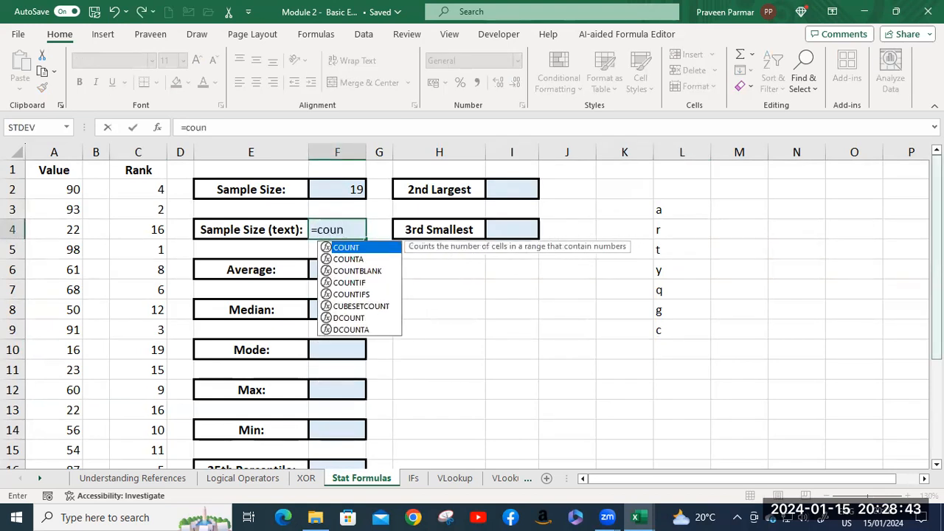
key(Tab)
drag(672, 209, 678, 331)
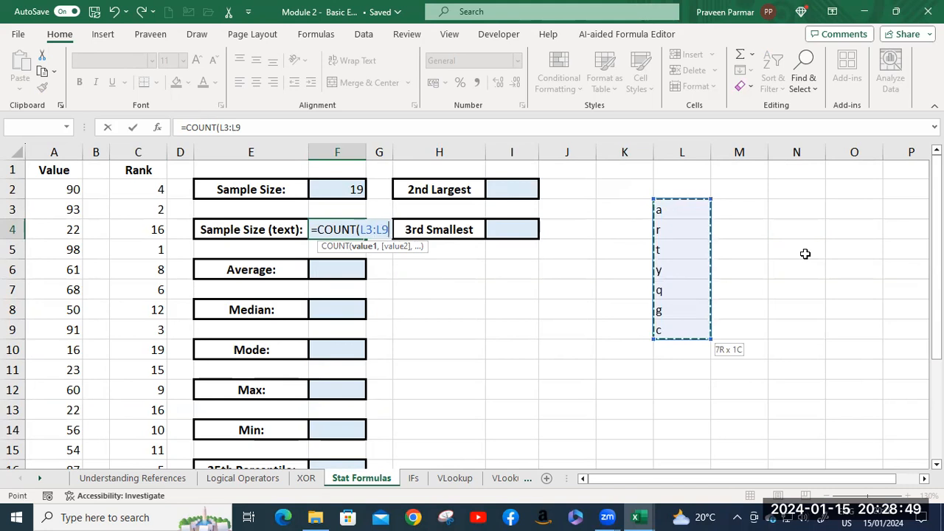
key(Return)
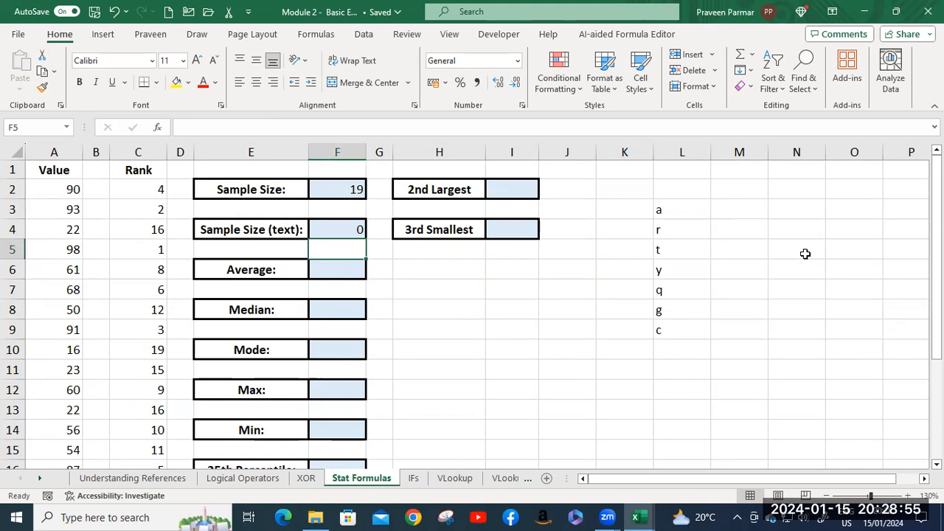
Change the function in F4 from COUNT to COUNTA so the formula reads =COUNTA(L3:L9).
double_click(348, 228)
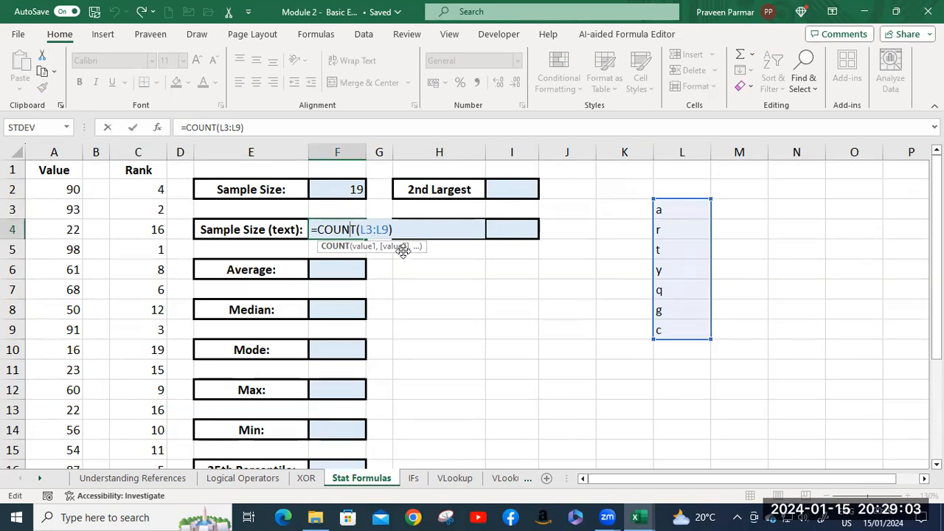
click(356, 230)
text(A)
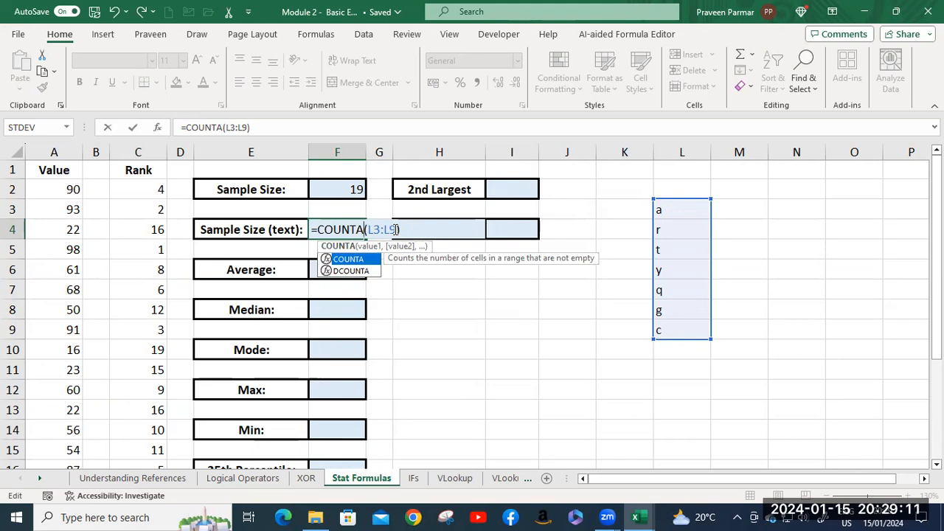
click(417, 230)
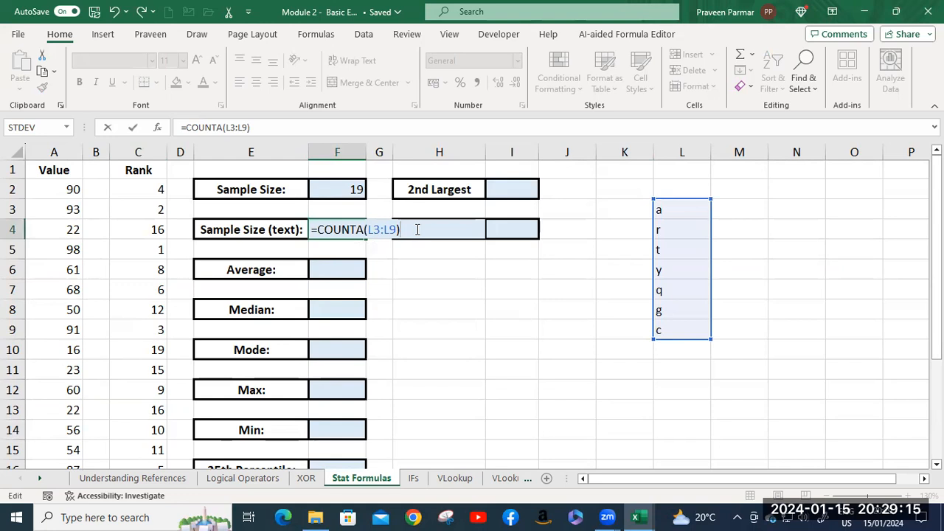
key(Return)
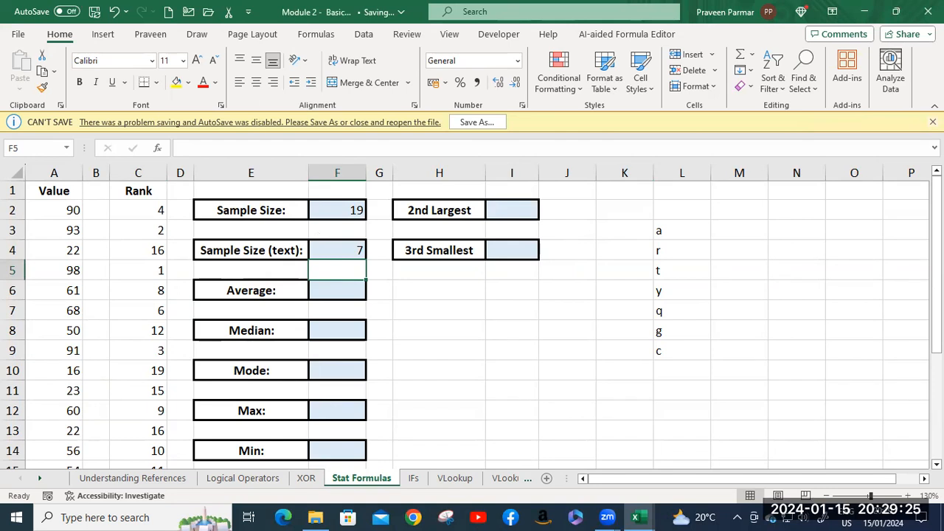
Dismiss the save warning, replace the text sample size formula in F4 with =COUNTA(A2:A20), and compare it with the formula in F2.
click(932, 122)
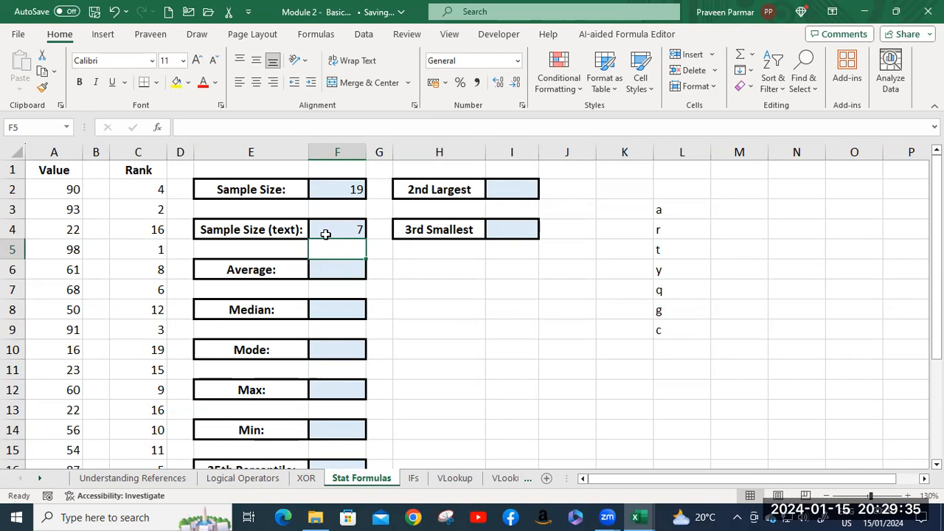
click(325, 231)
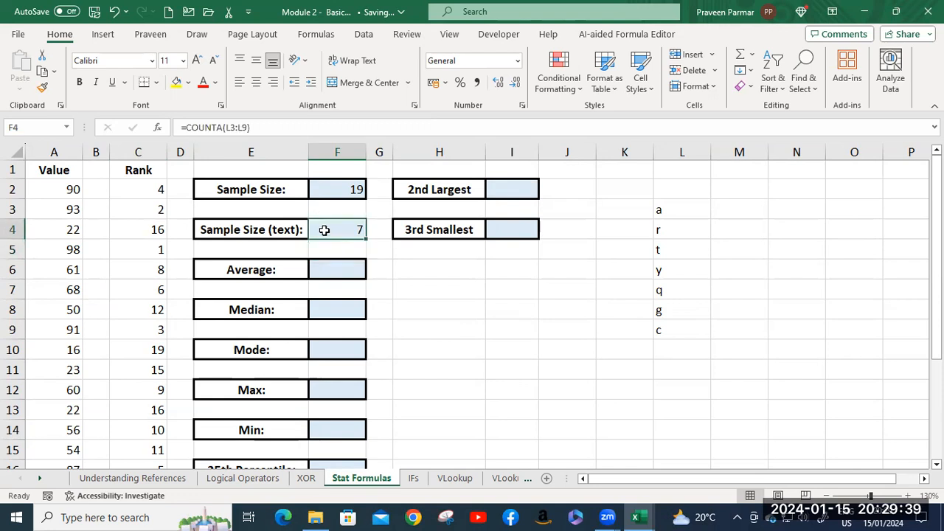
key(BackSpace)
text(=cou)
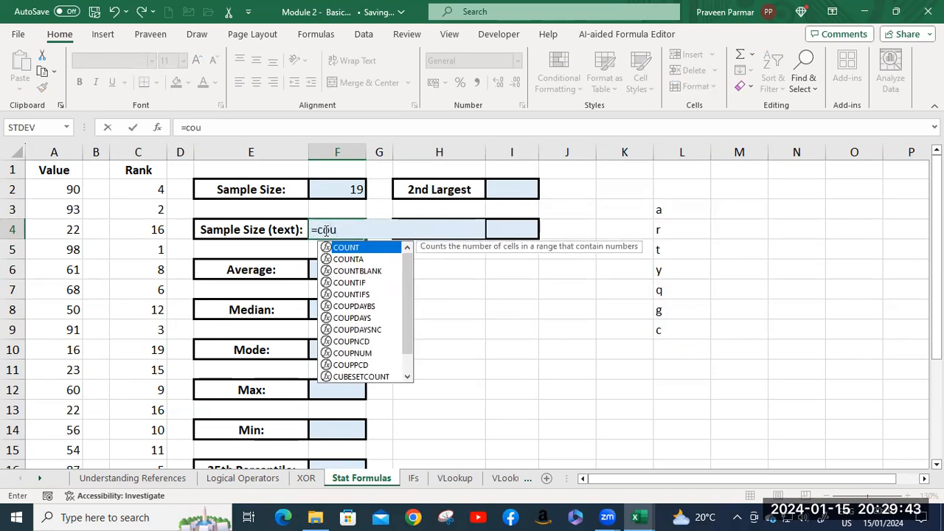
key(Down)
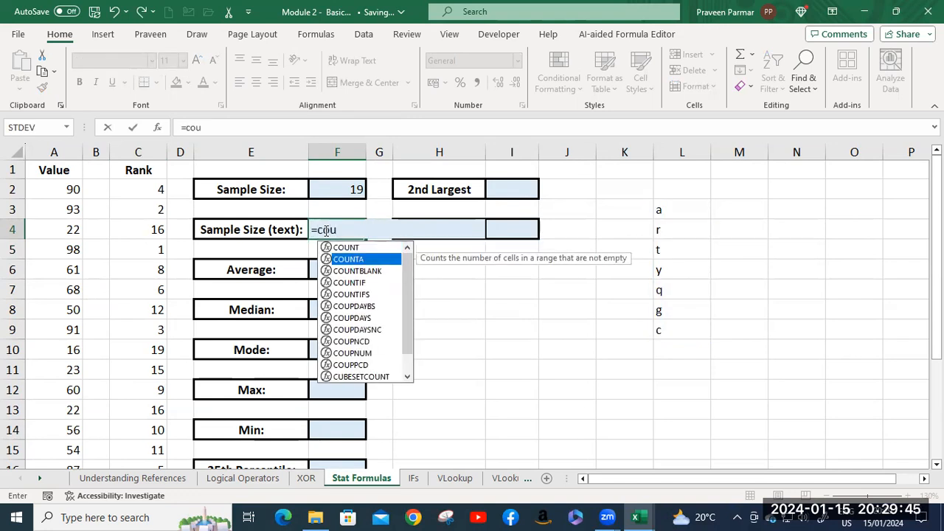
key(Tab)
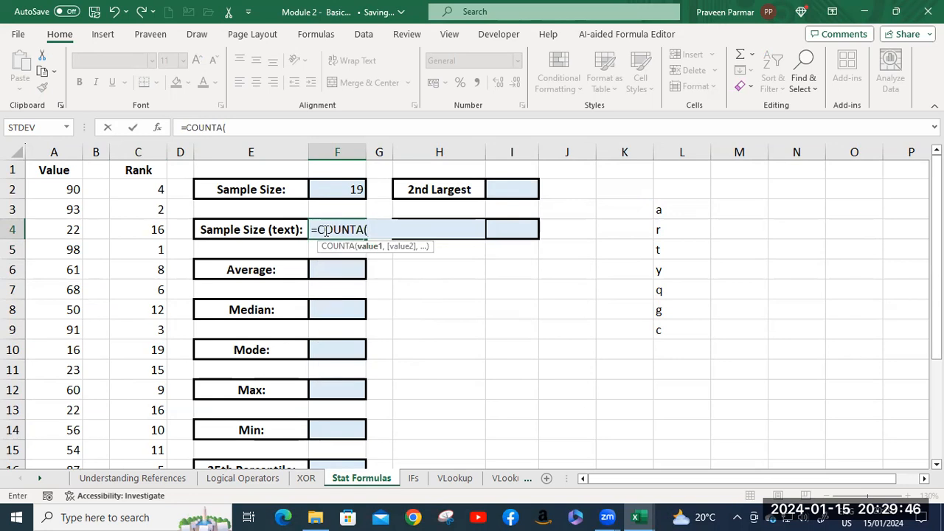
click(65, 190)
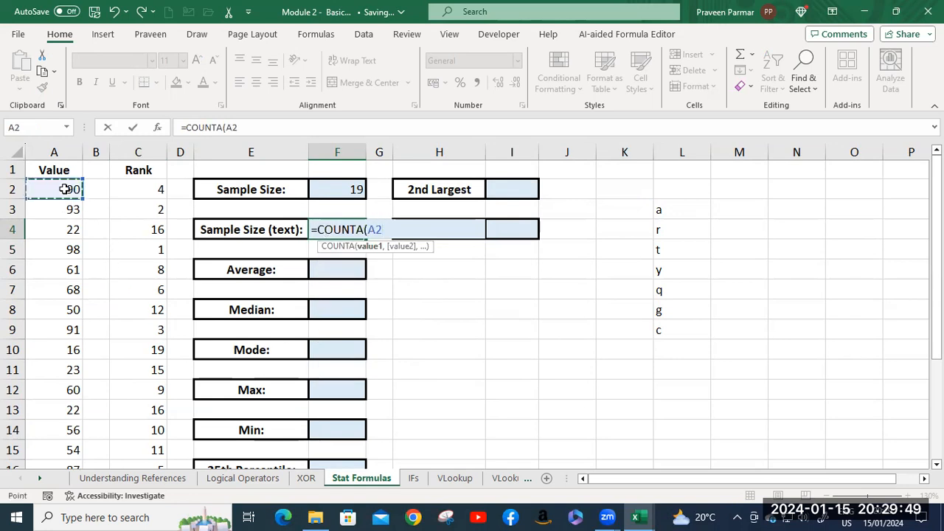
key(ctrl+shift+Down)
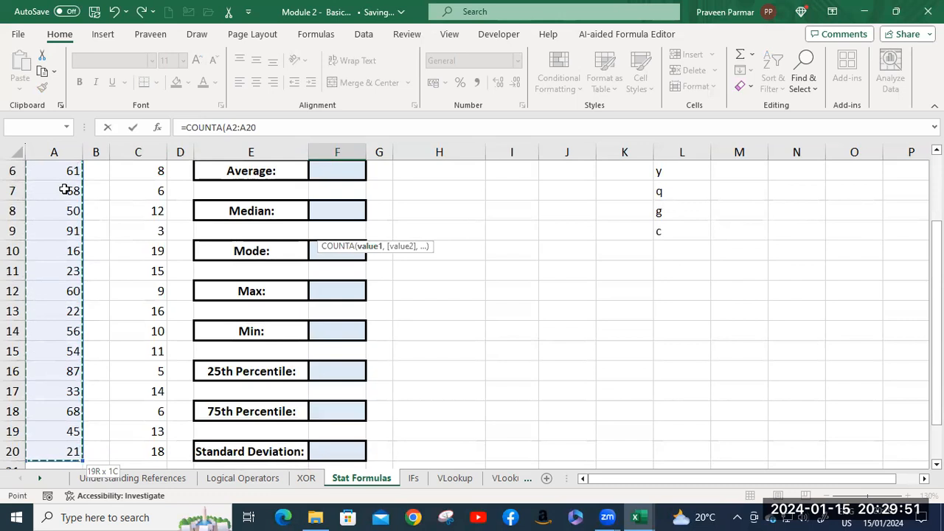
key(Return)
scroll(359, 270, up, 2)
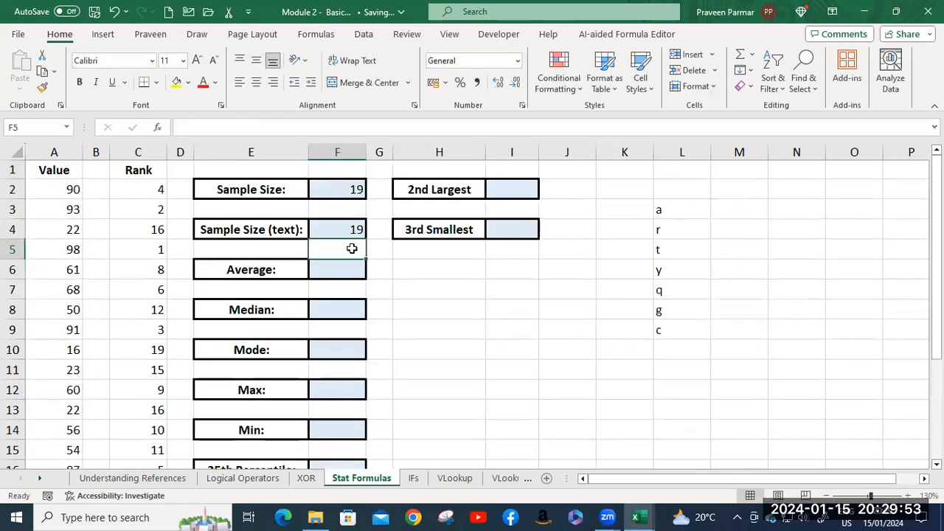
click(348, 233)
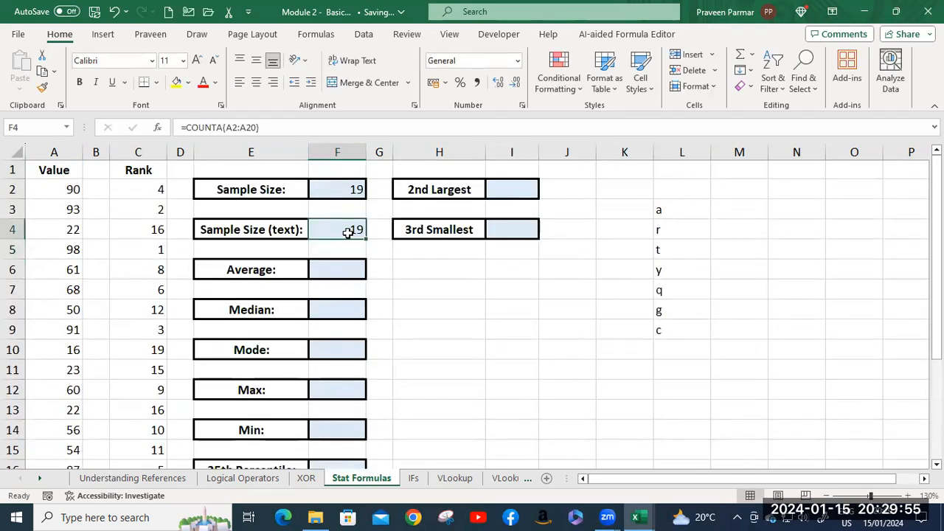
click(339, 190)
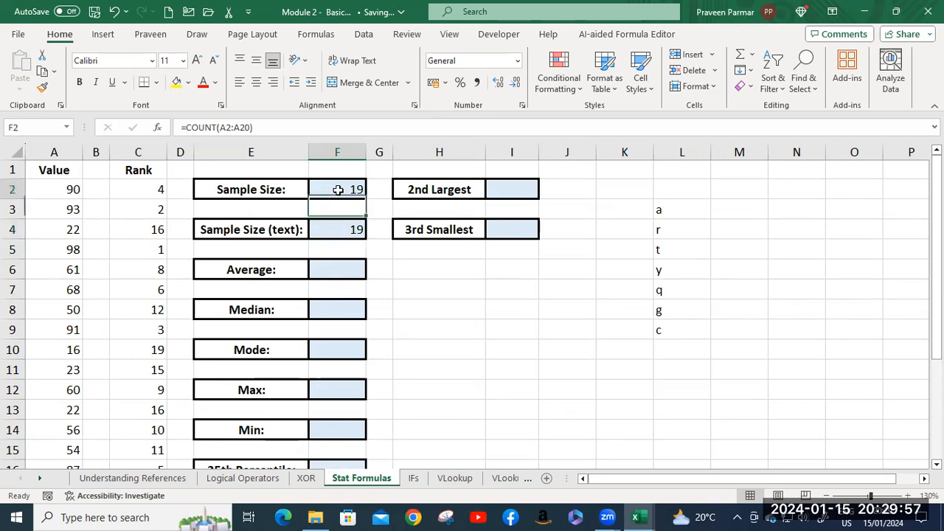
click(328, 227)
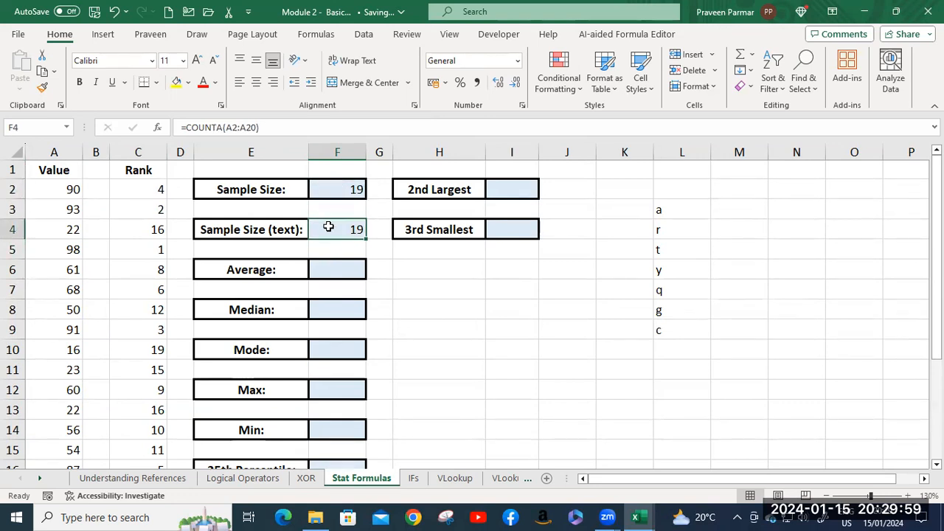
Enter =AVERAGE(A2:A20) in F6 to calculate the average of the Value column.
click(331, 269)
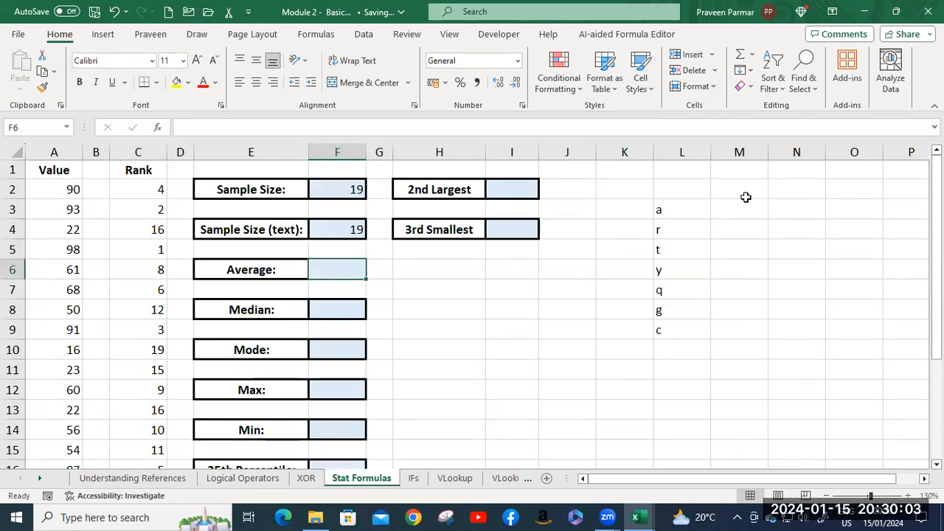
text(=av)
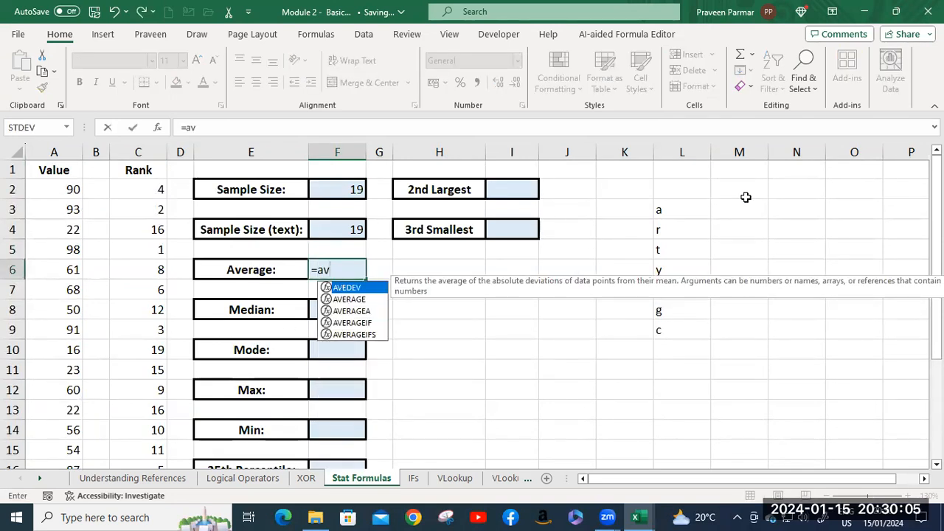
key(Down)
key(Tab)
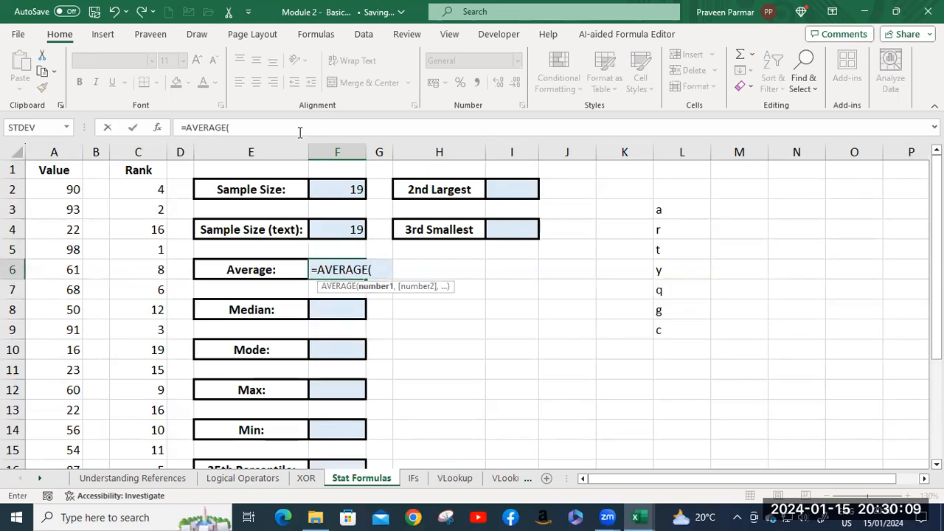
click(69, 191)
key(ctrl+shift+Down)
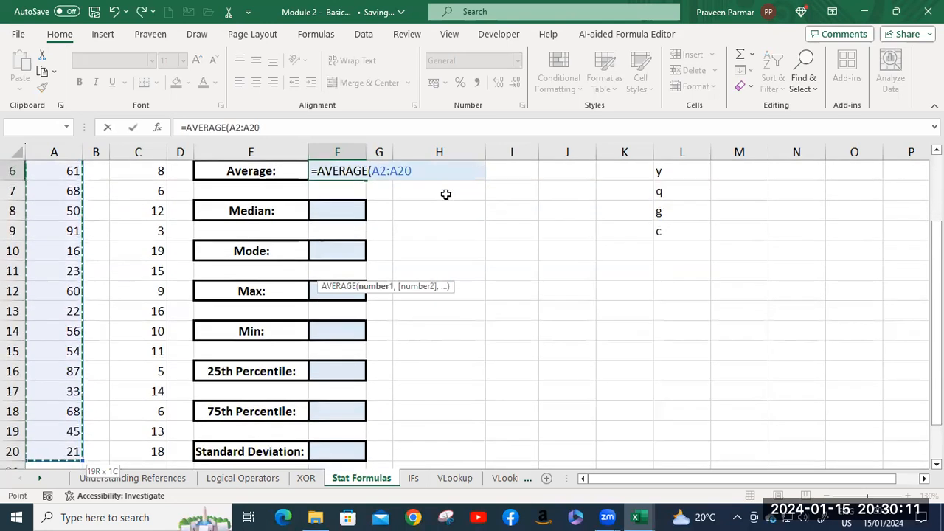
key(Return)
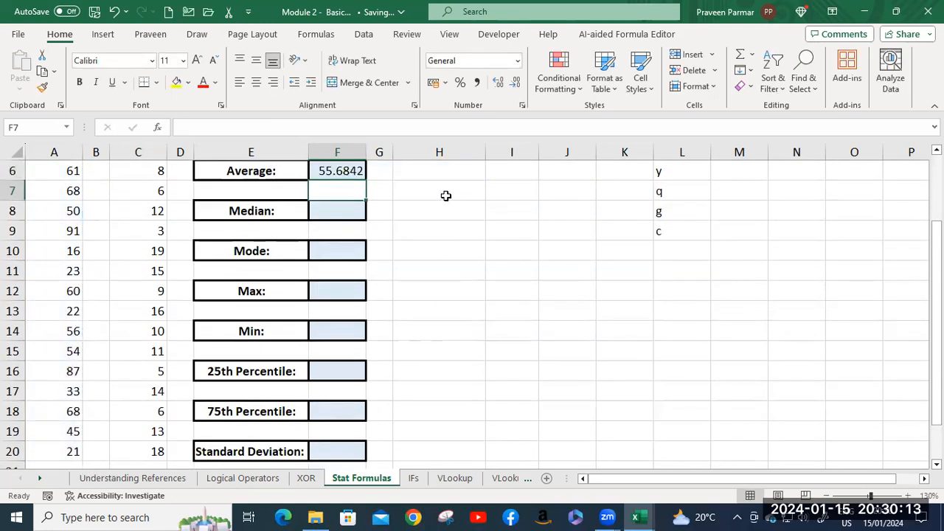
Enter =MEDIAN(A2:A20) in F8 to calculate the median of the Value column.
scroll(436, 211, up, 1)
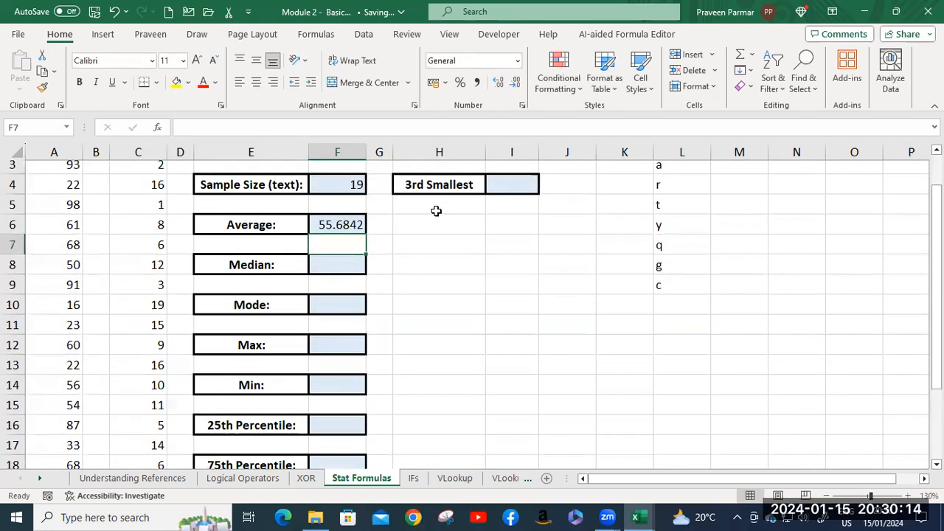
click(348, 263)
text(=me)
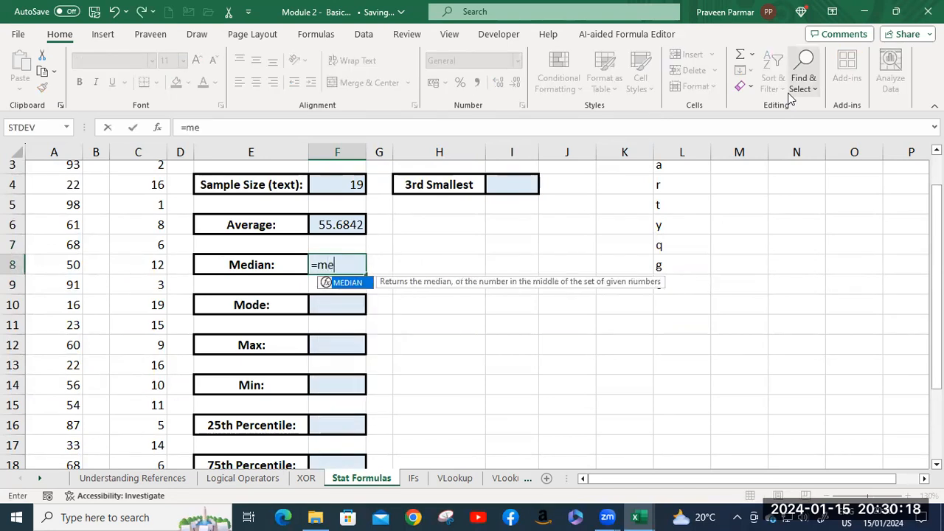
key(Tab)
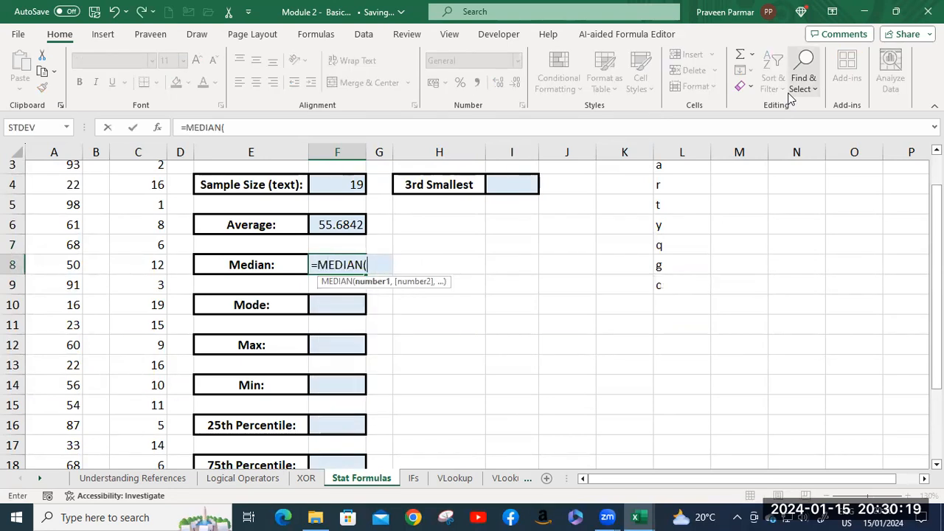
scroll(110, 278, up, 1)
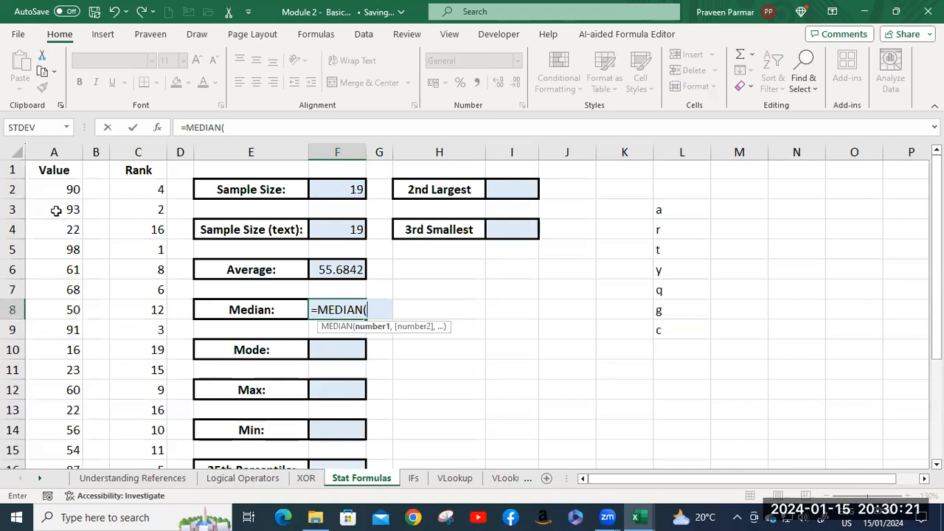
click(57, 189)
key(ctrl+shift+Down)
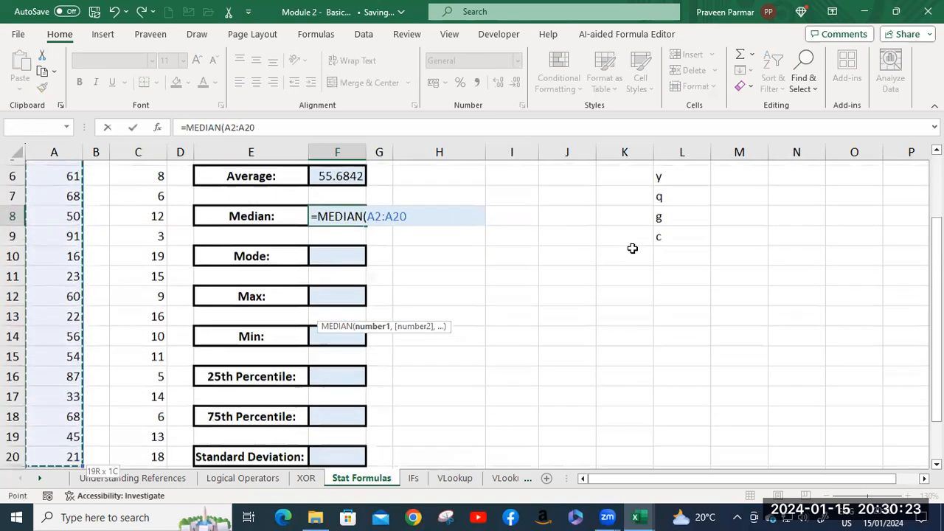
key(Return)
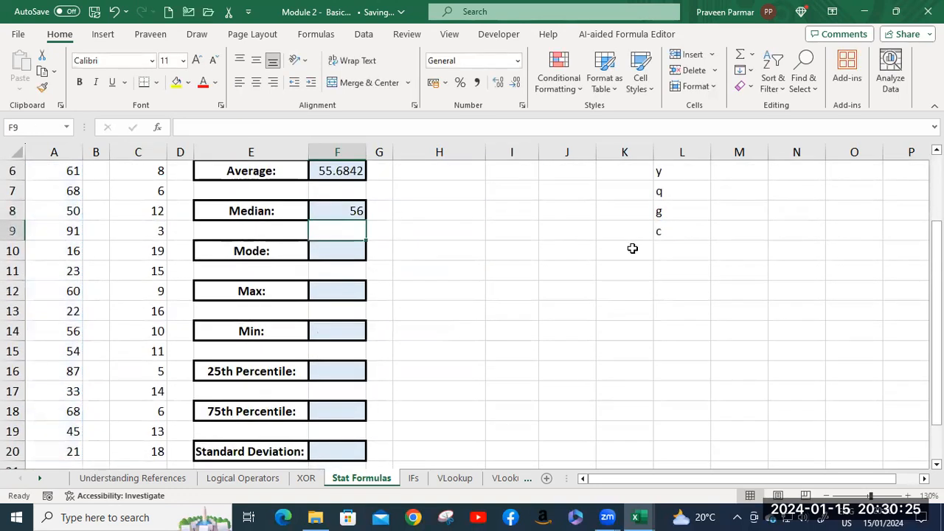
Enter =MODE(A2:A20) in F10 to find the most frequent number in the Value column.
click(346, 257)
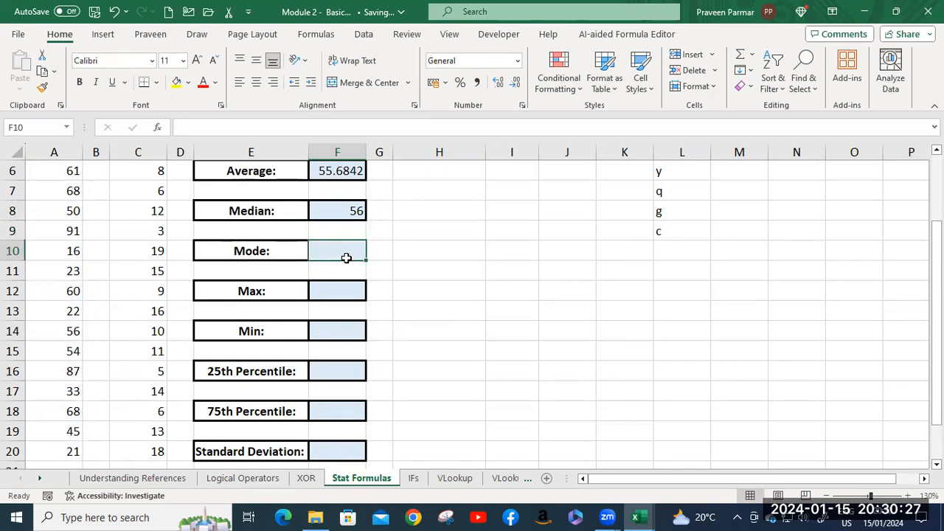
text(=mod)
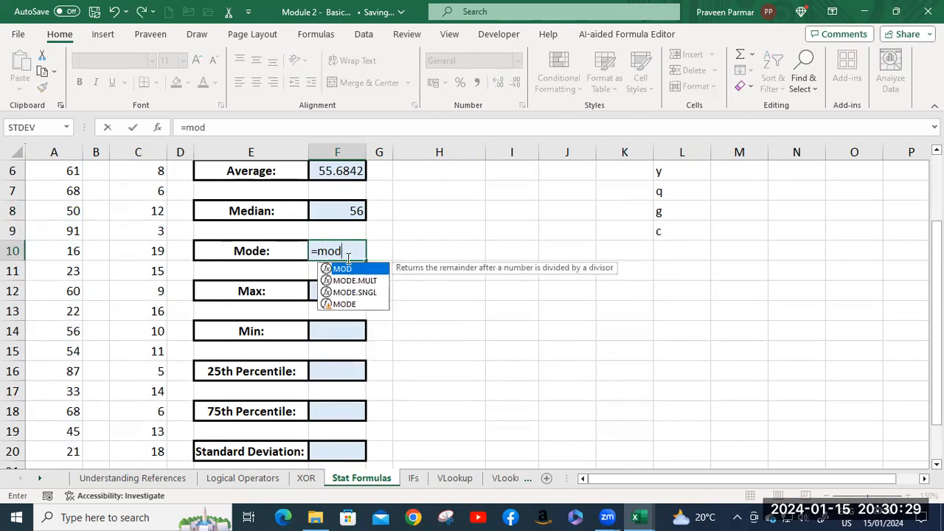
key(Down)
key(Down)
key(Down)
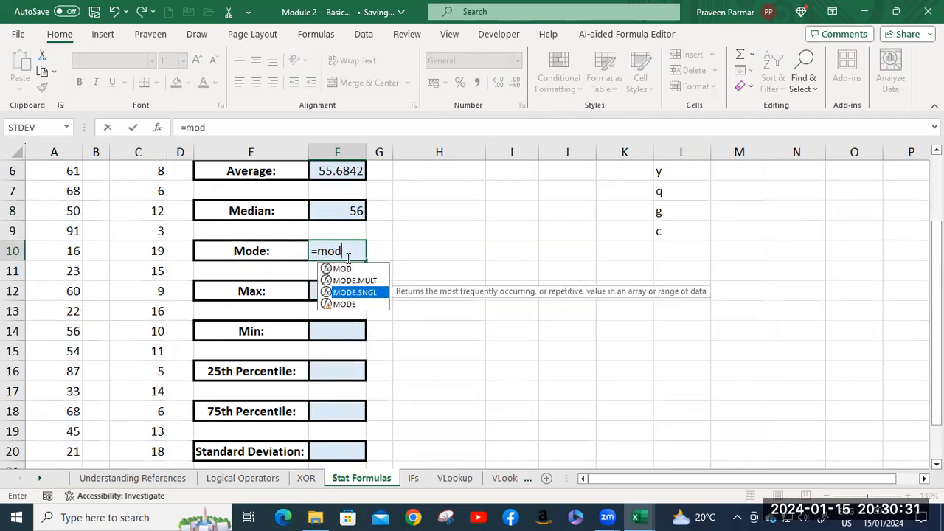
key(Tab)
scroll(88, 199, up, 2)
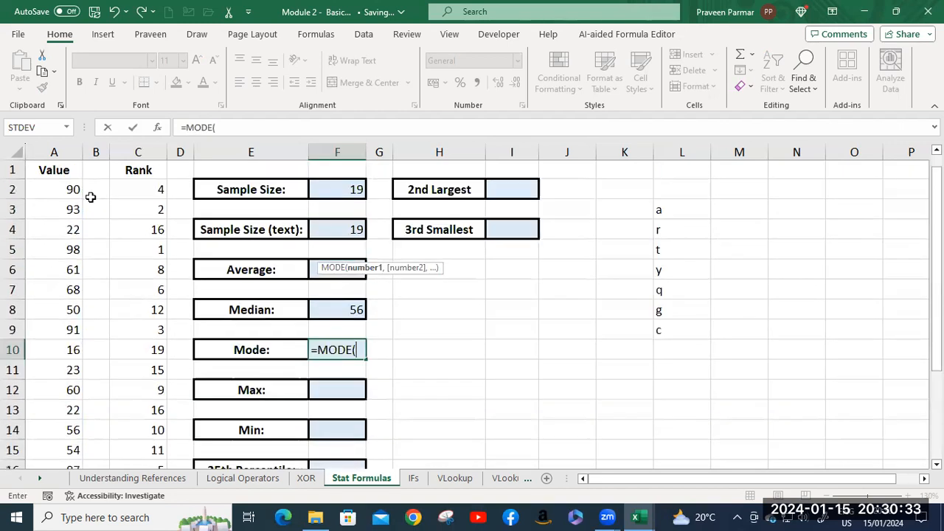
click(65, 189)
key(ctrl+shift+Down)
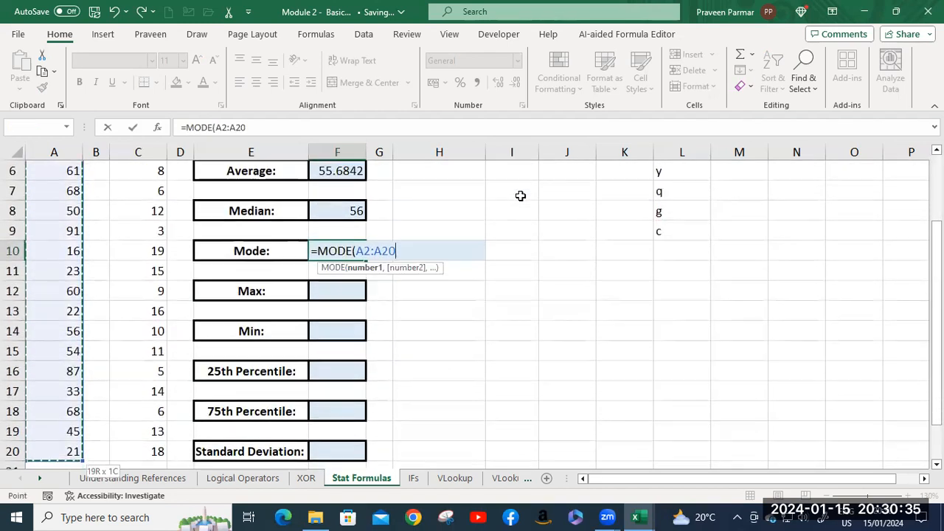
key(Return)
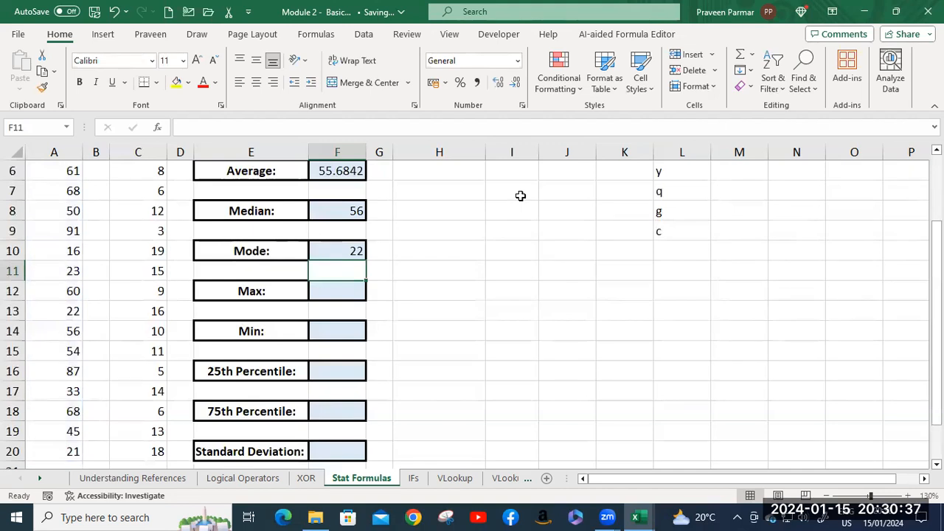
Enter =MAX(A2:A20) in F12 to find the largest number in the Value column.
click(347, 289)
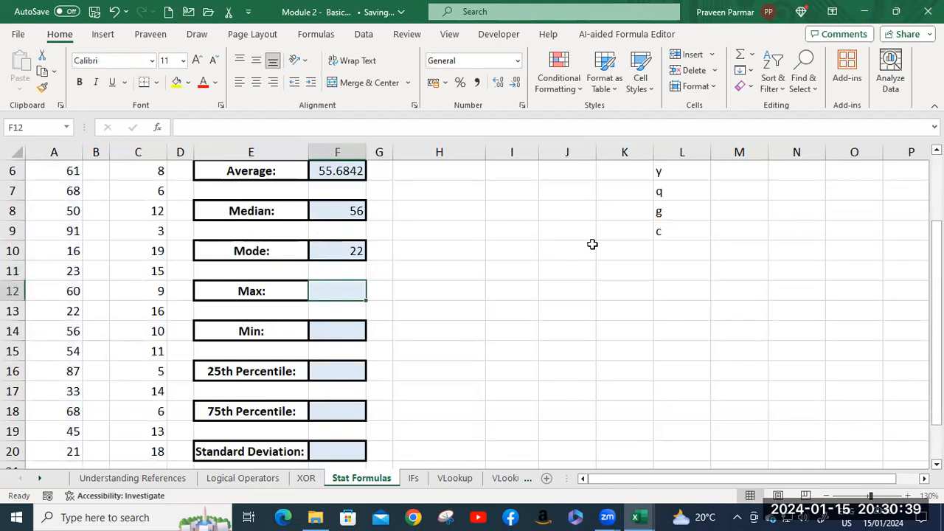
text(=ma)
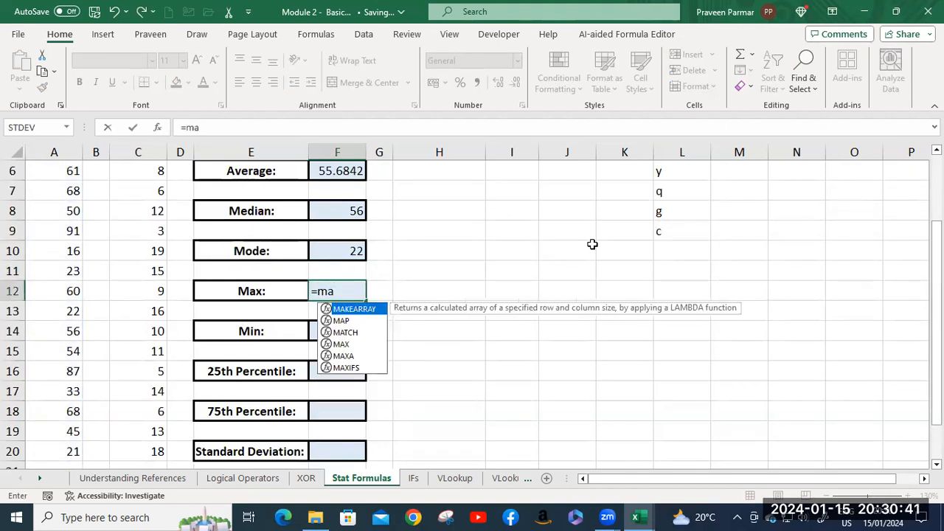
text(x)
key(Tab)
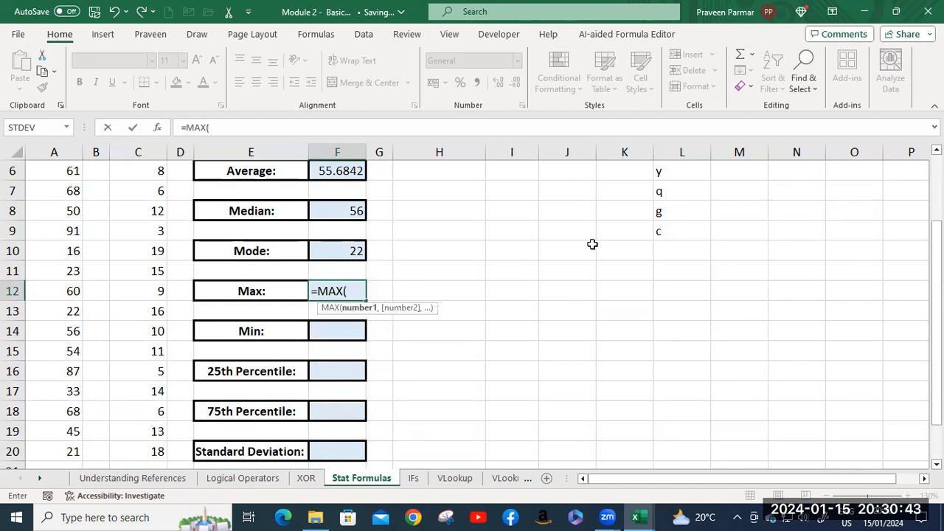
scroll(121, 264, up, 1)
scroll(80, 193, up, 1)
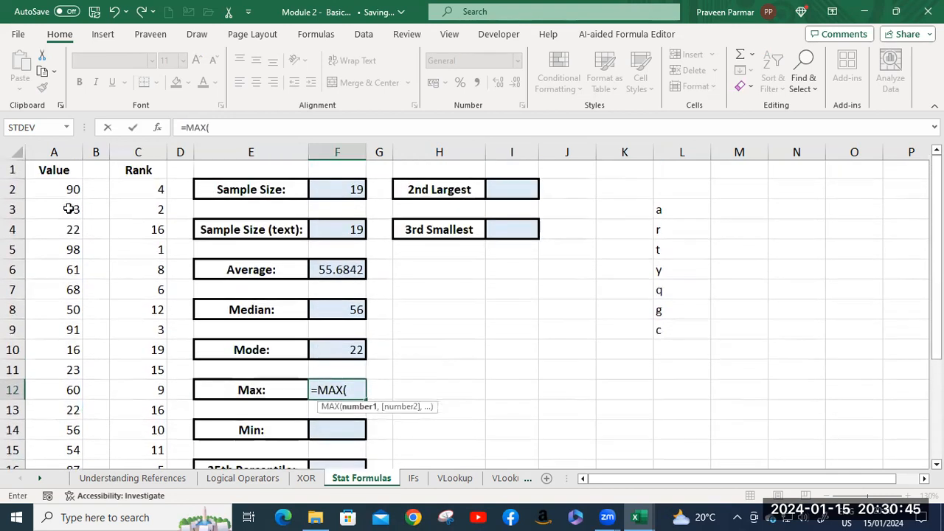
click(74, 190)
key(ctrl+shift+Down)
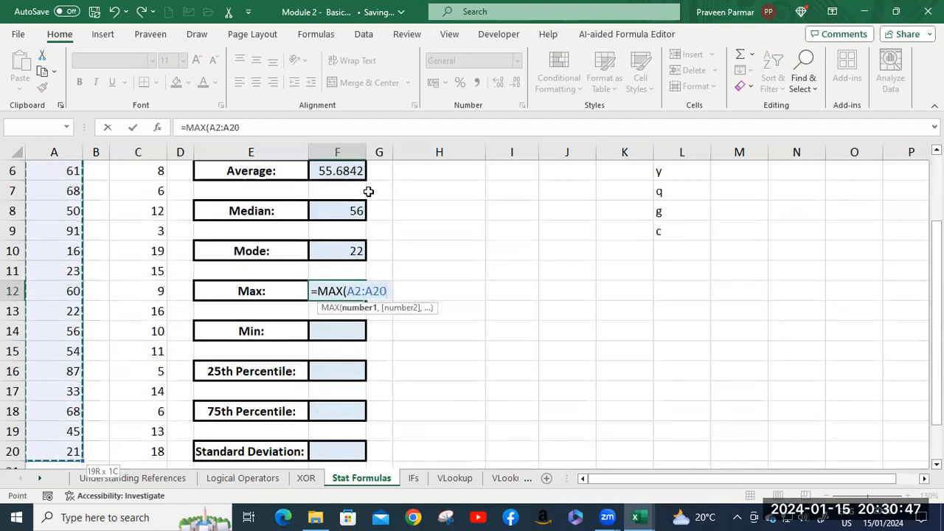
key(Return)
Enter =MIN(A2:A20) in F14 to find the smallest number in the Value column.
click(348, 331)
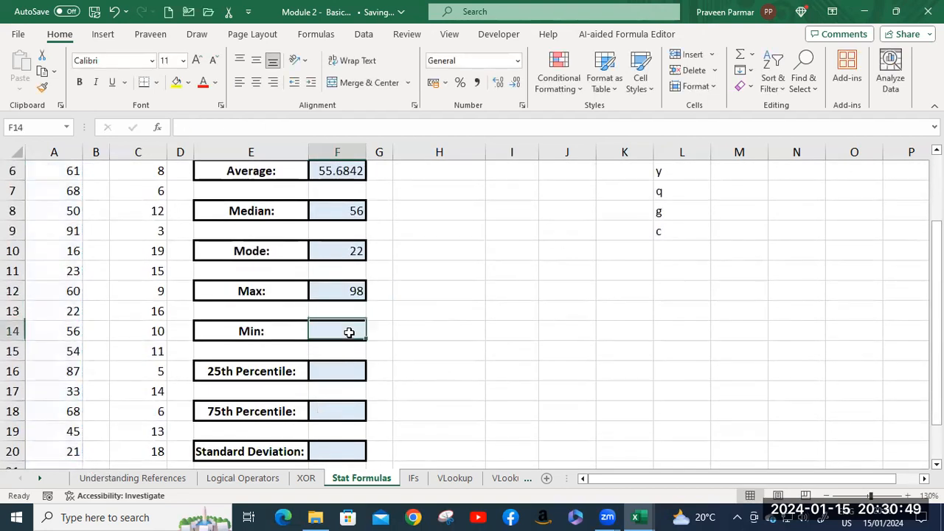
text(=min)
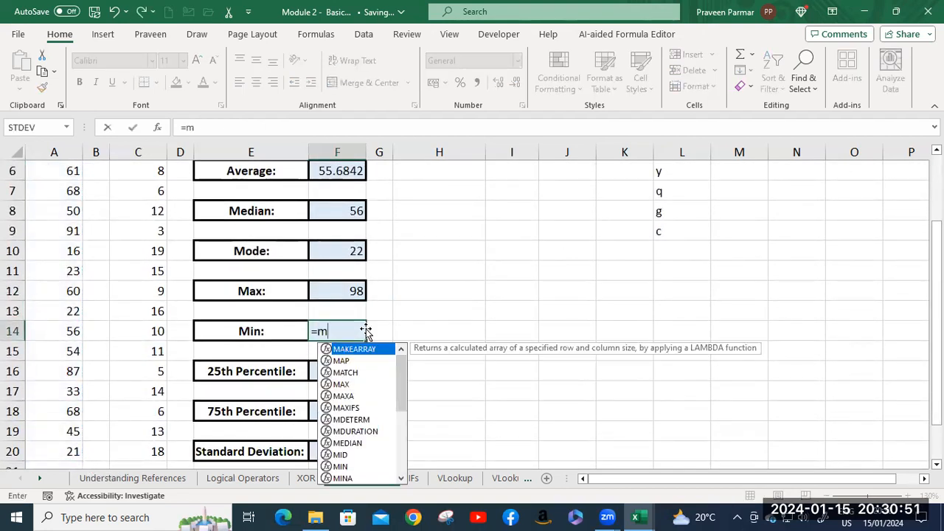
key(Tab)
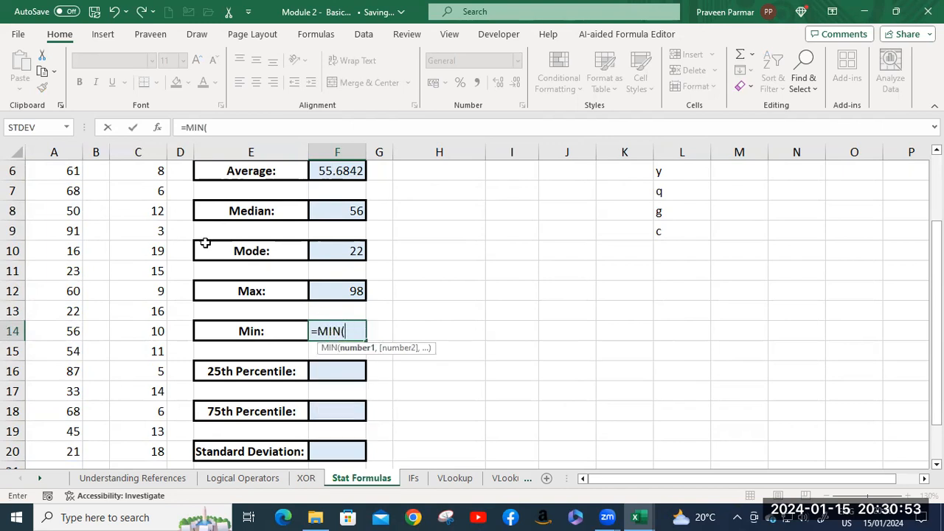
scroll(116, 231, up, 2)
click(64, 189)
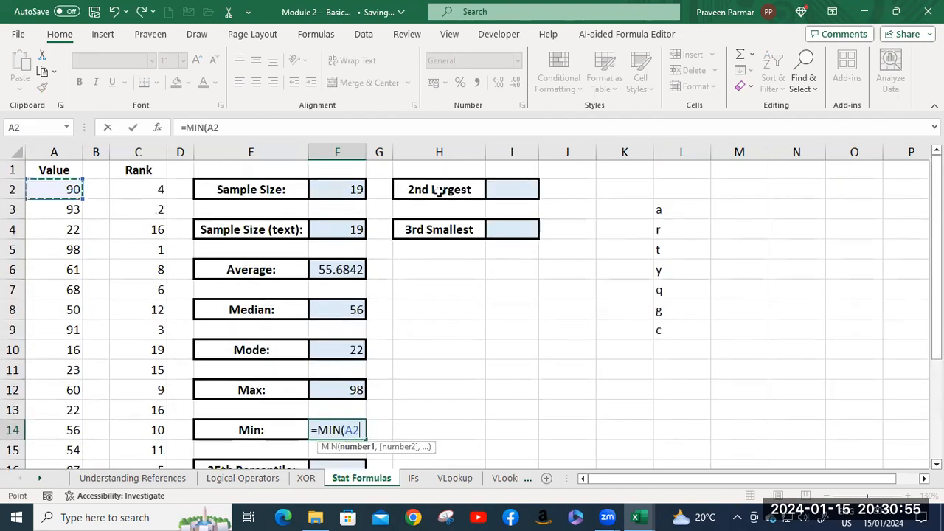
key(ctrl+shift+Down)
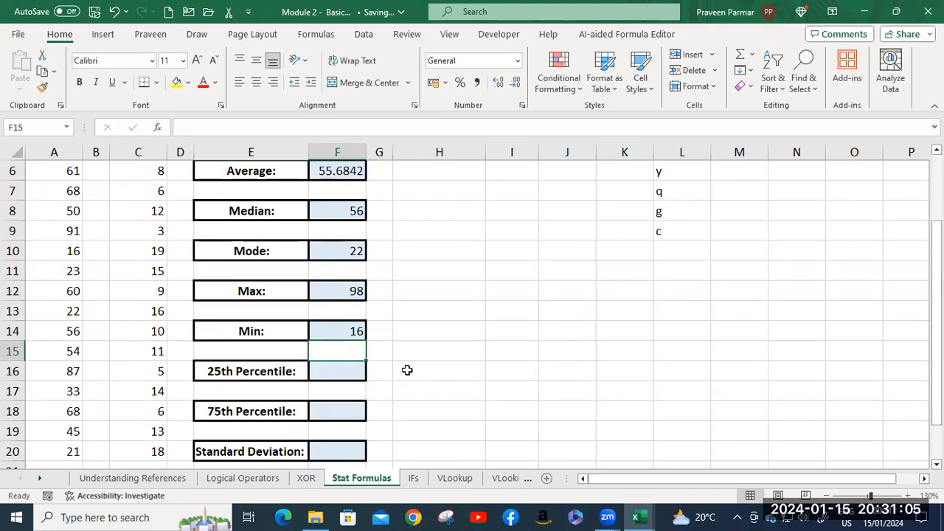
Enter =PERCENTILE(A2:A20,.25) in F16 to calculate the 25th percentile of the Value column.
click(343, 371)
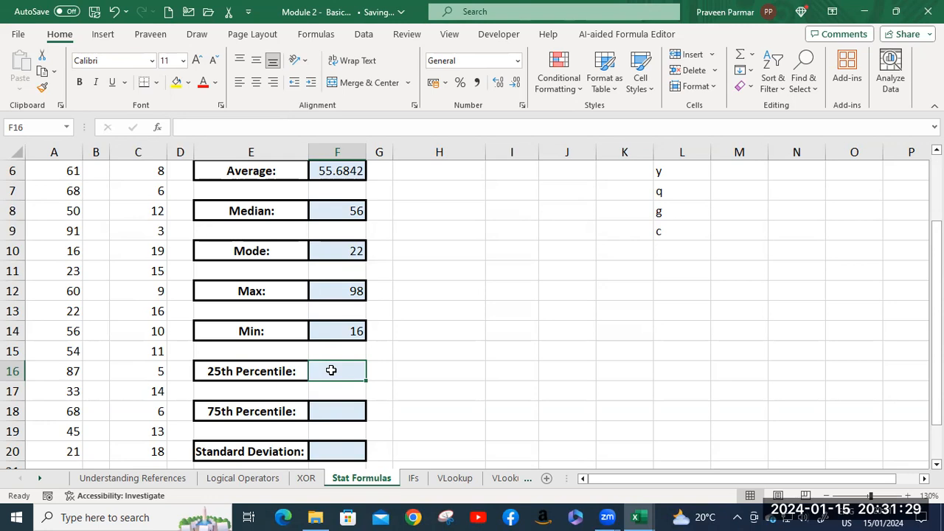
text(=)
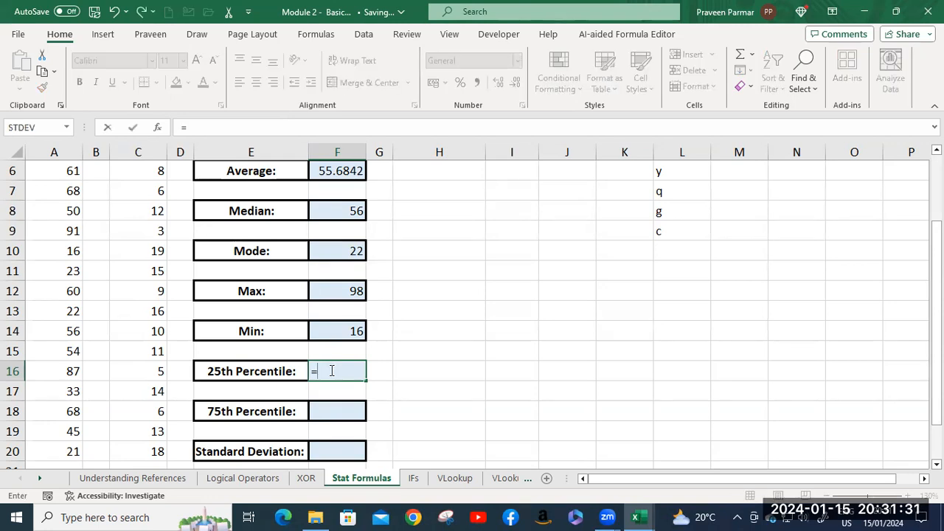
text(perc)
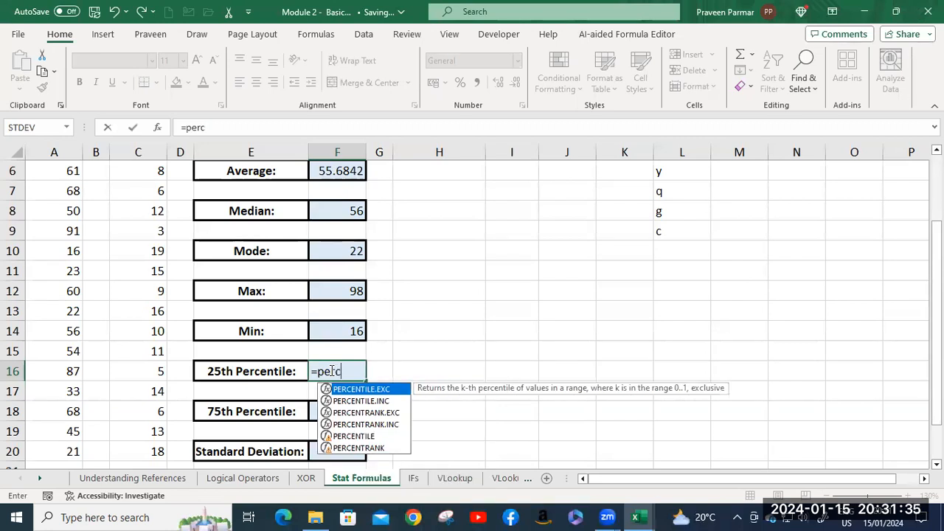
key(Down)
key(Down)
key(Down)
key(Down)
key(Tab)
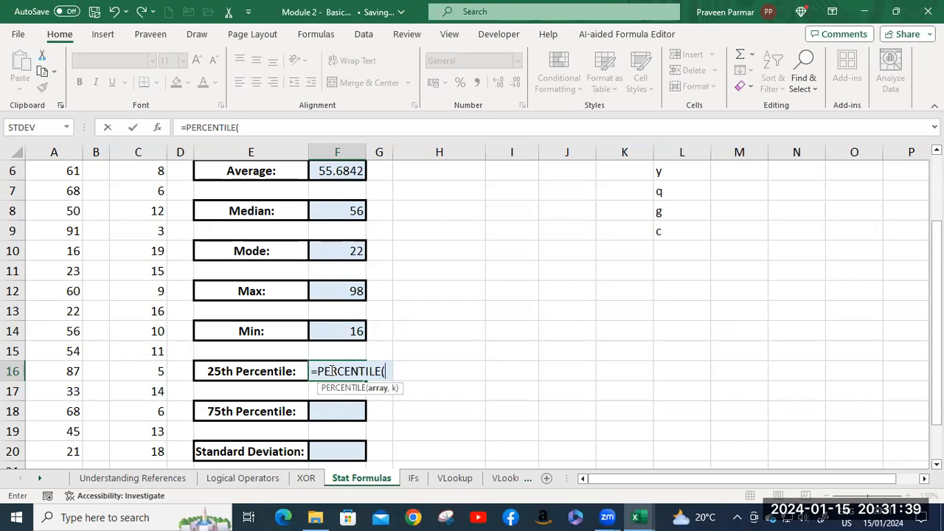
scroll(100, 226, up, 2)
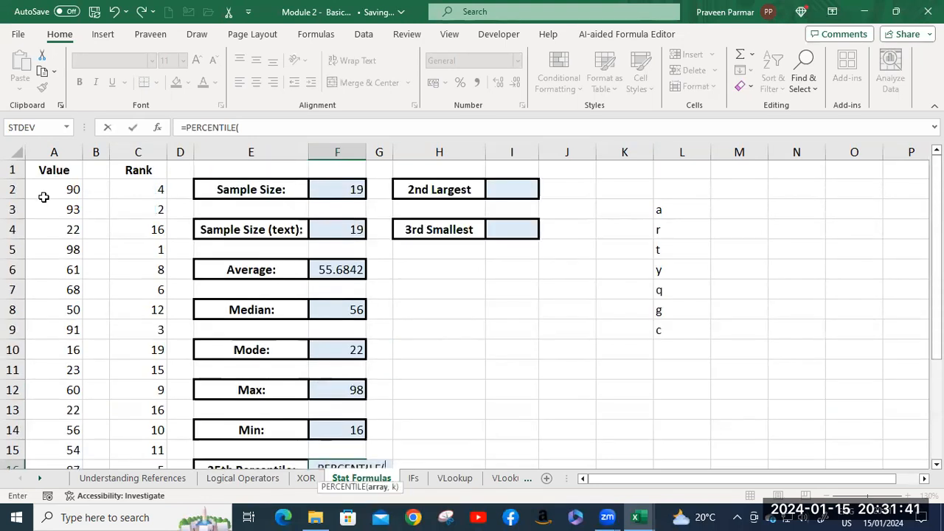
click(44, 197)
key(ctrl+shift+Down)
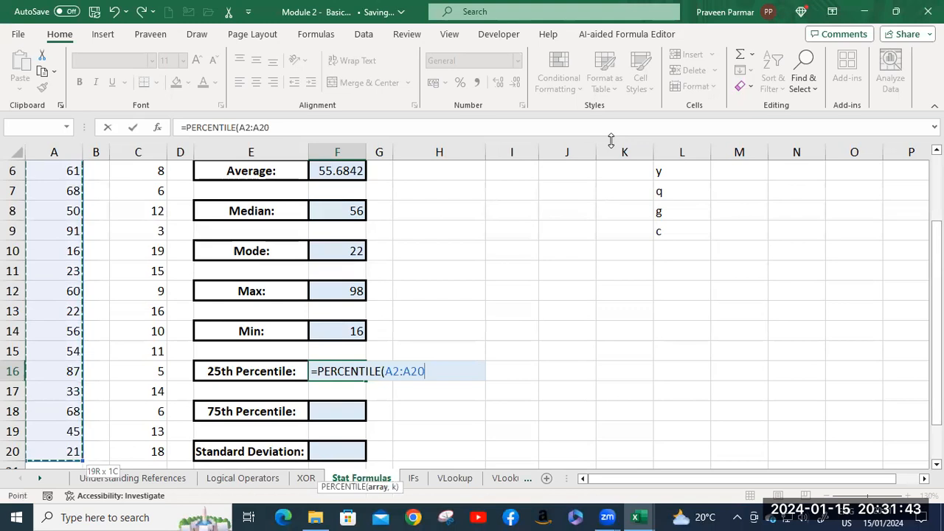
text(,)
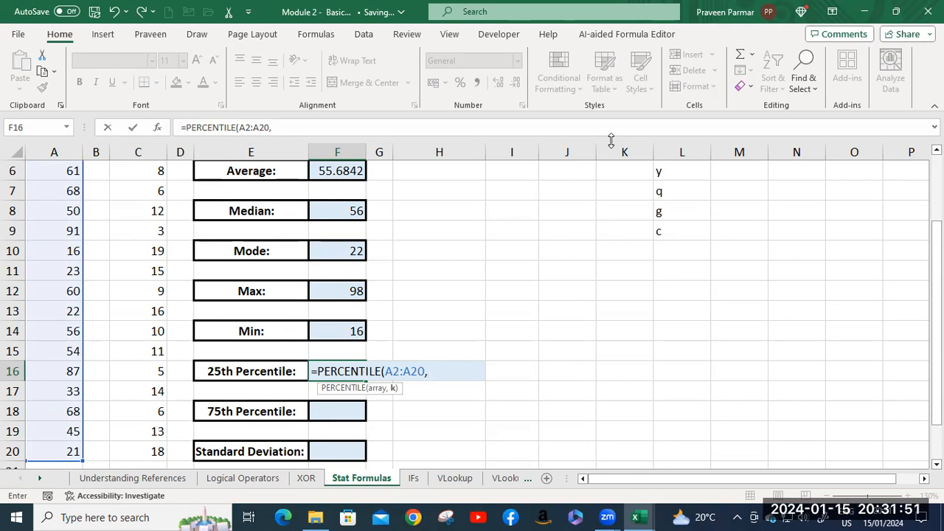
text(.25))
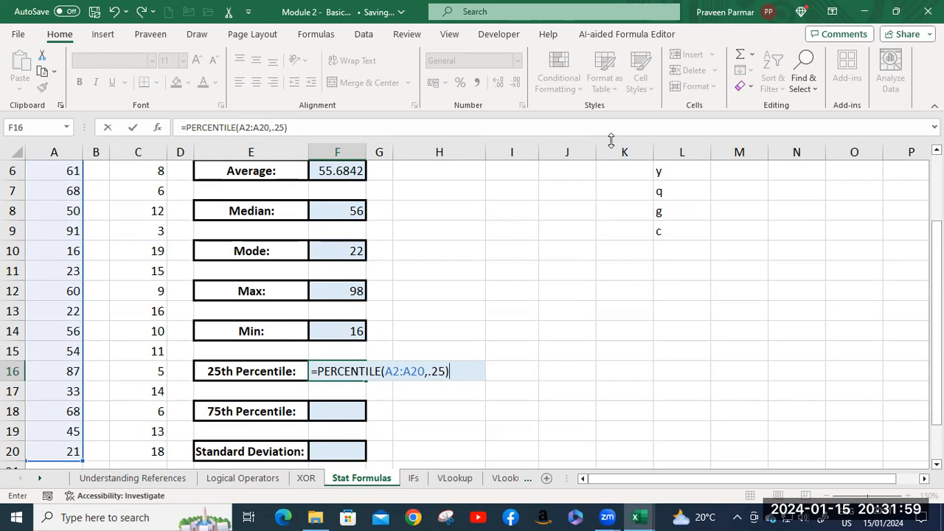
key(Return)
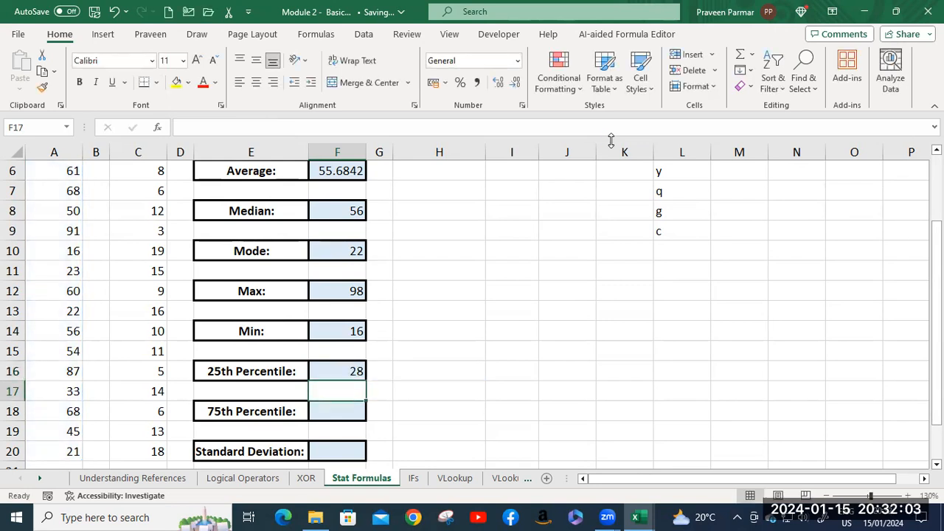
Enter =PERCENTILE(A2:A20, .75) in F18 to calculate the 75th percentile of the Value column.
key(Down)
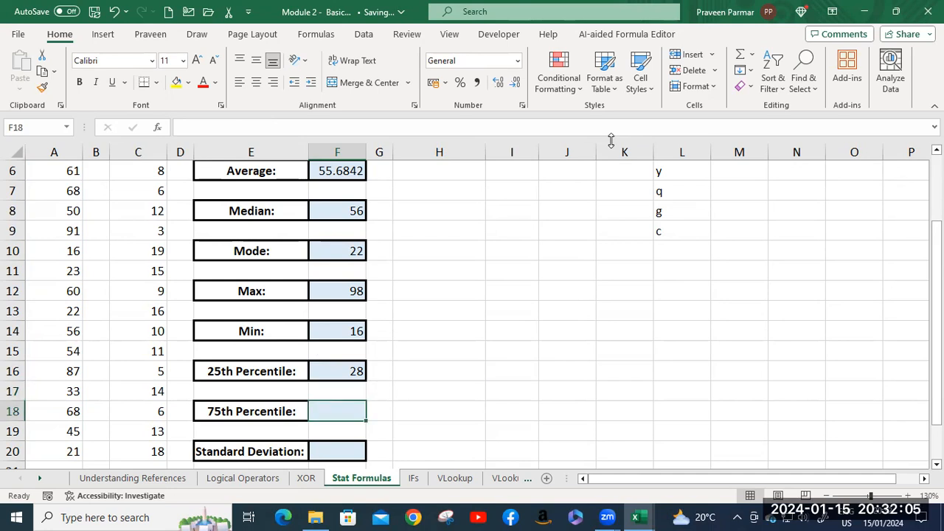
text(=perc)
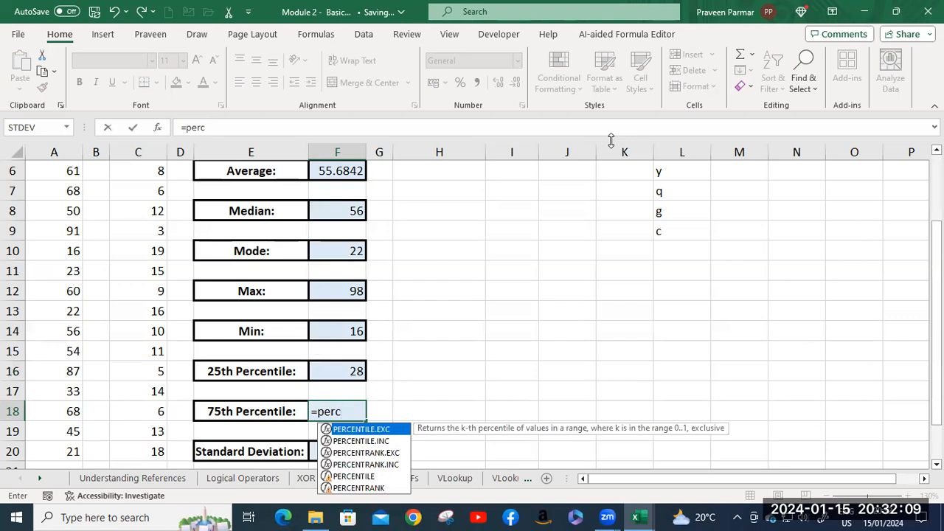
click(351, 480)
double_click(352, 480)
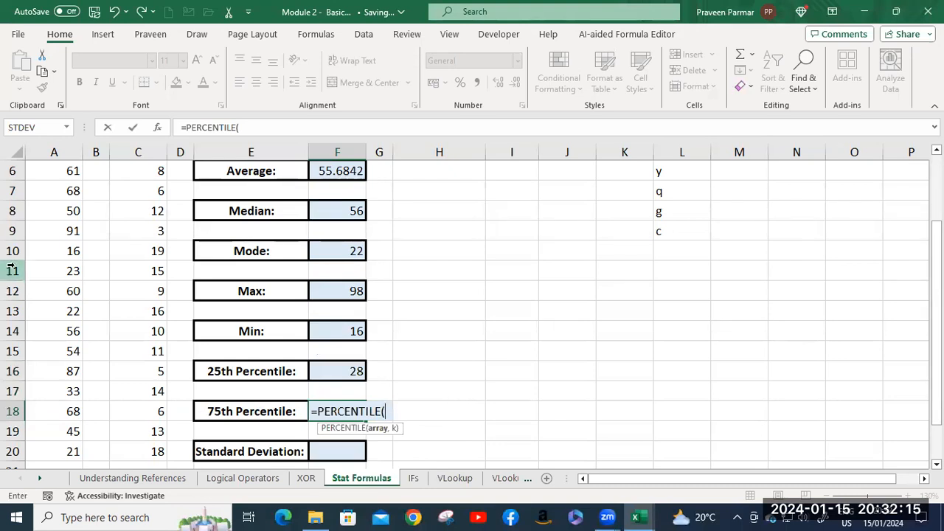
scroll(94, 248, up, 2)
click(76, 187)
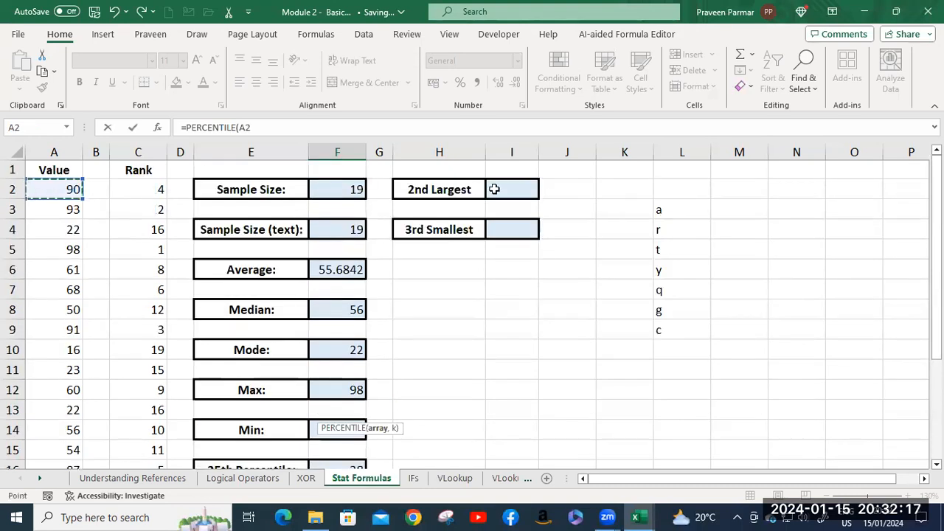
key(ctrl+shift+Down)
text(,)
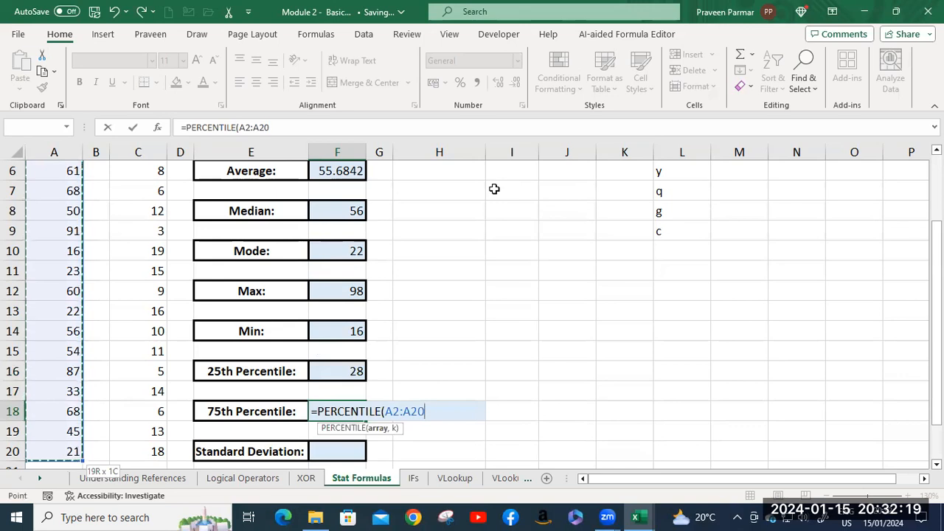
text( .75)
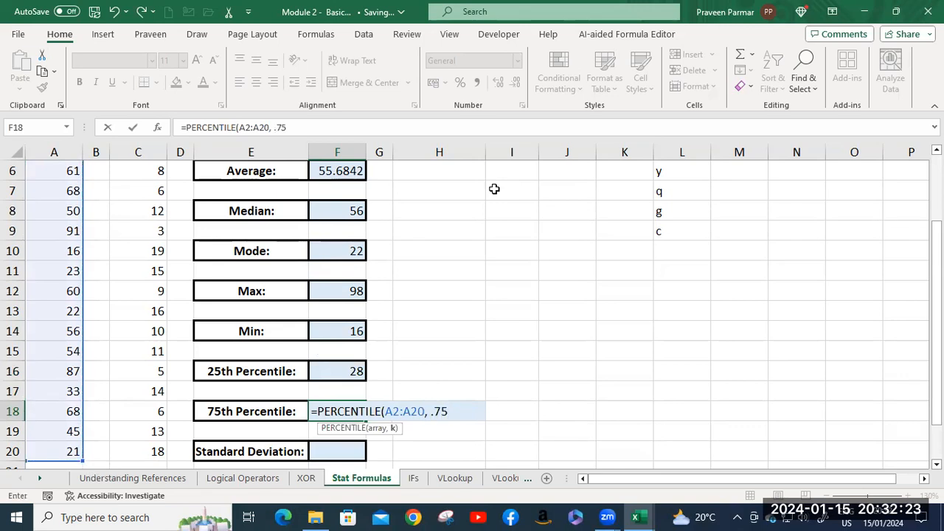
text())
key(Return)
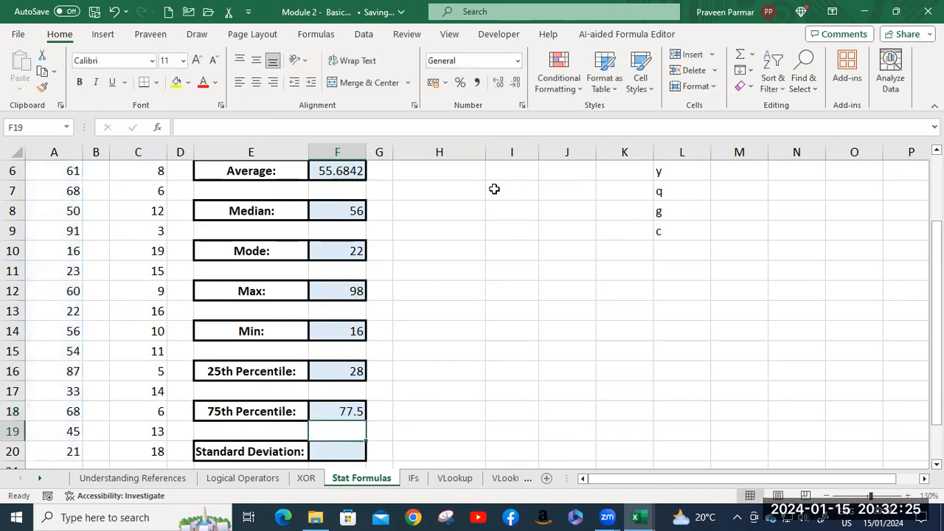
Enter =QUARTILE(A2:A20,1) in H16 to calculate the first quartile of the Value column.
click(426, 372)
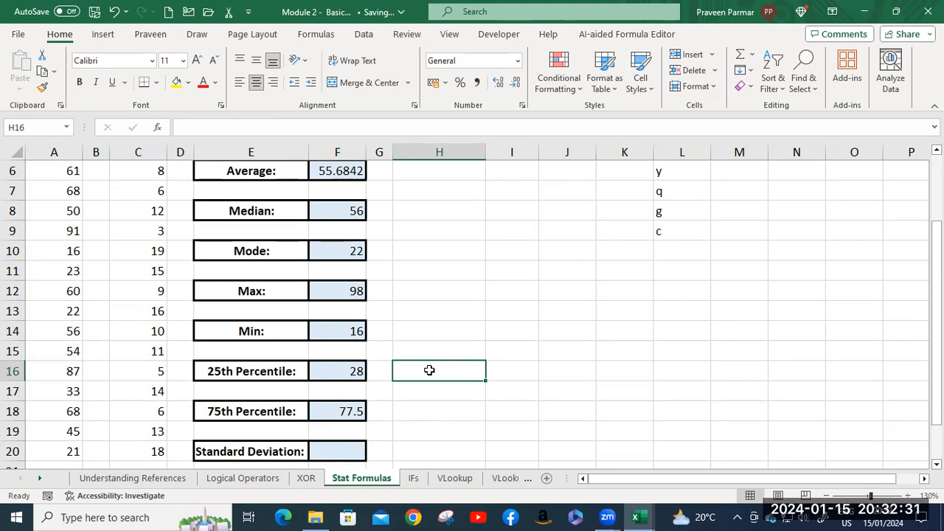
text(=)
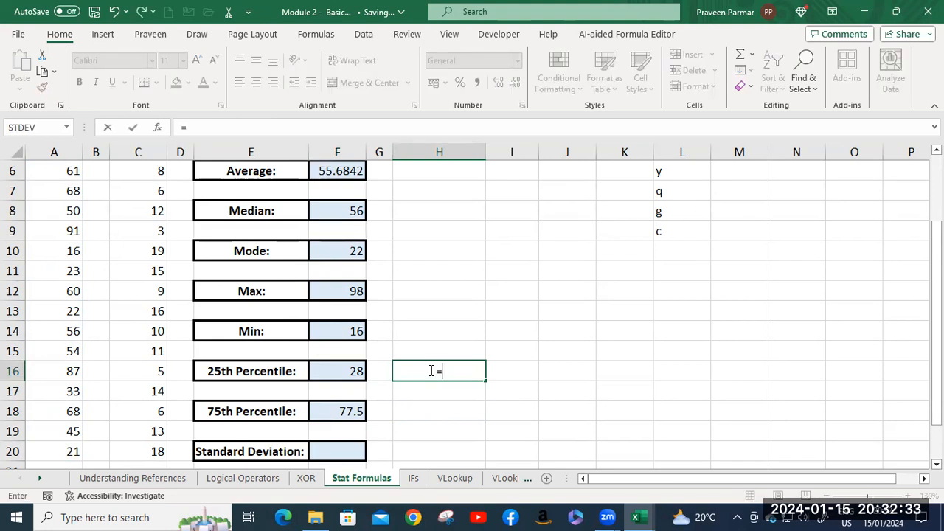
text(qu)
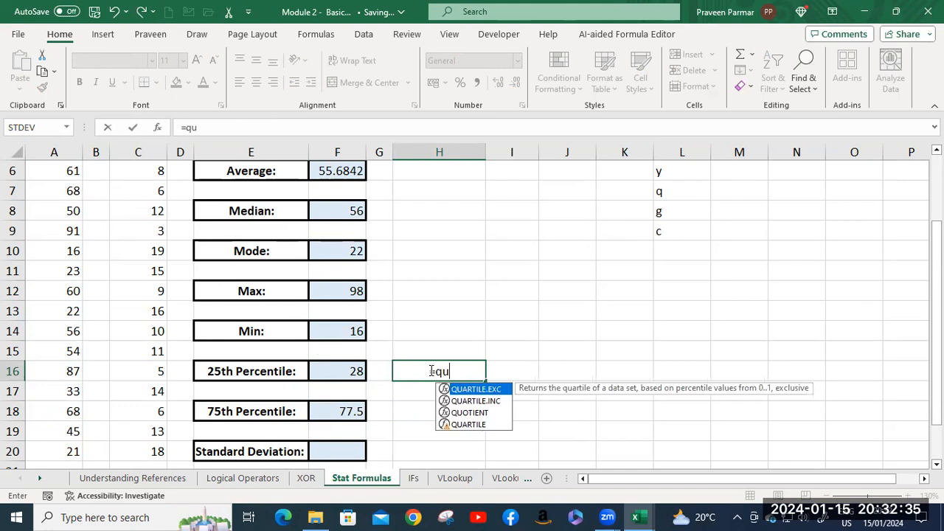
key(Down)
key(Down)
key(Down)
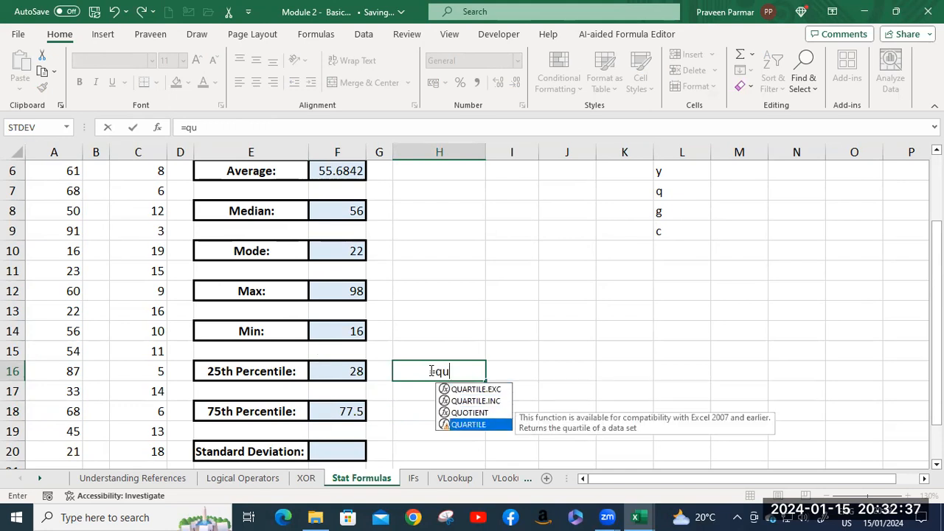
key(Tab)
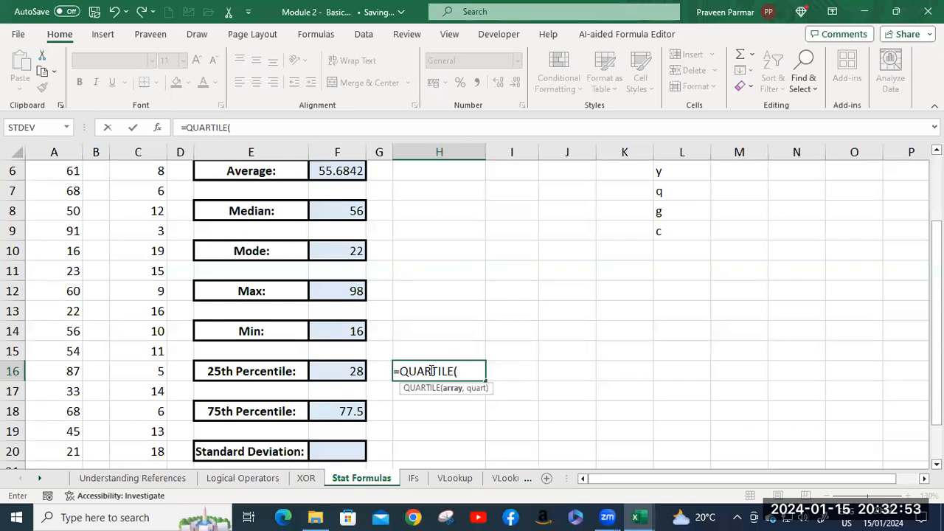
scroll(146, 306, up, 2)
scroll(73, 230, down, 1)
scroll(73, 231, up, 1)
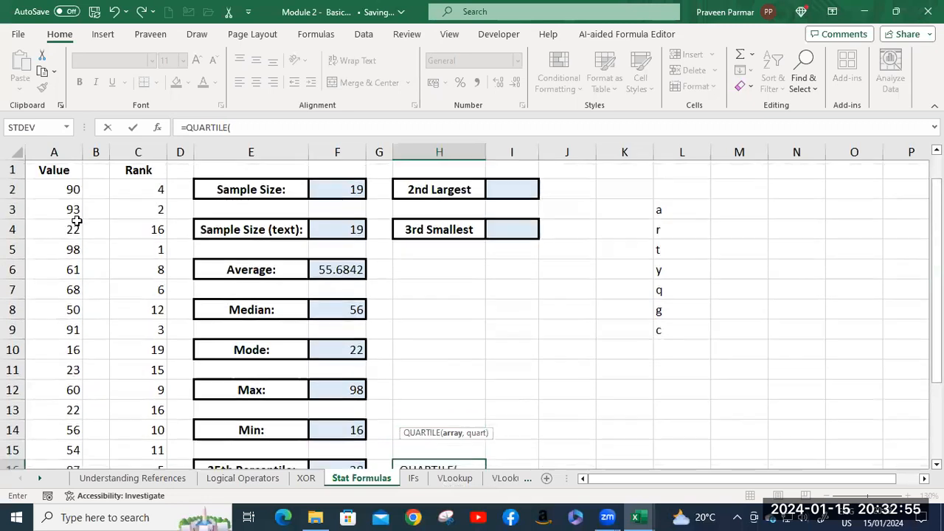
click(73, 189)
key(ctrl+shift+Down)
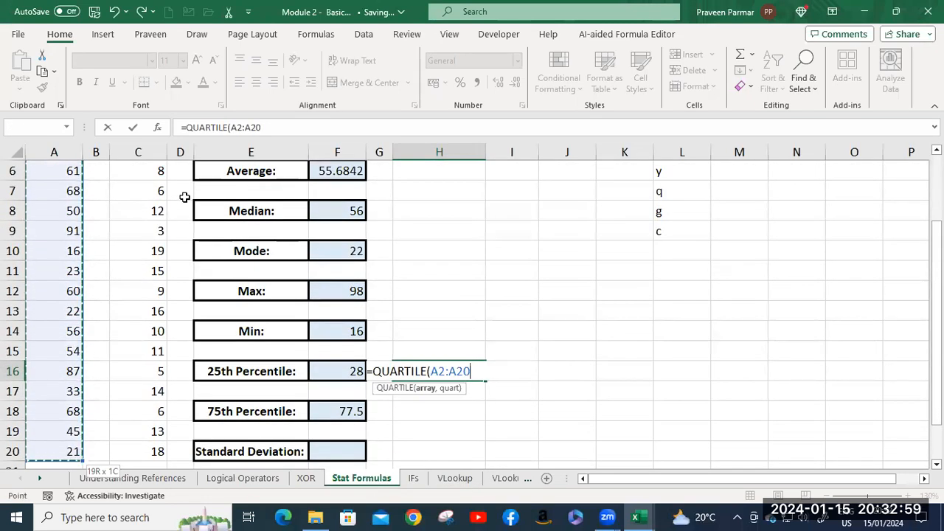
text(,)
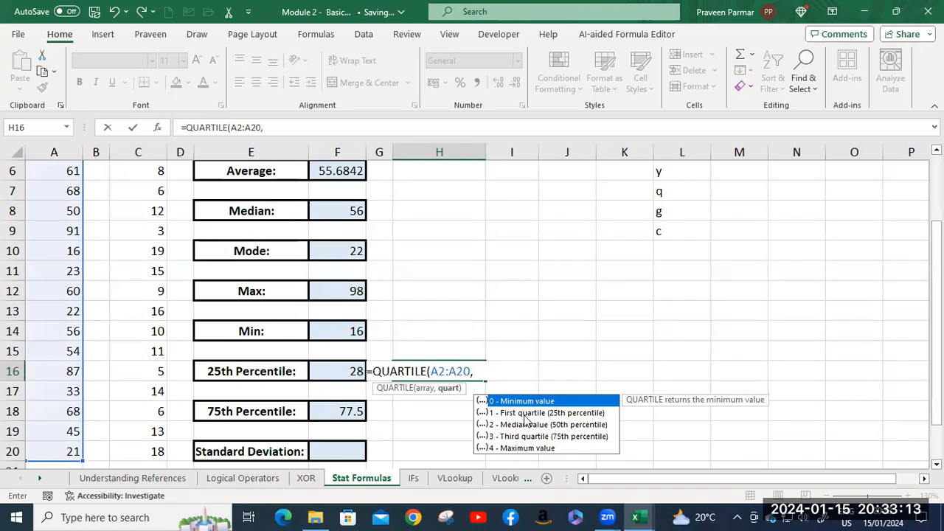
text(1))
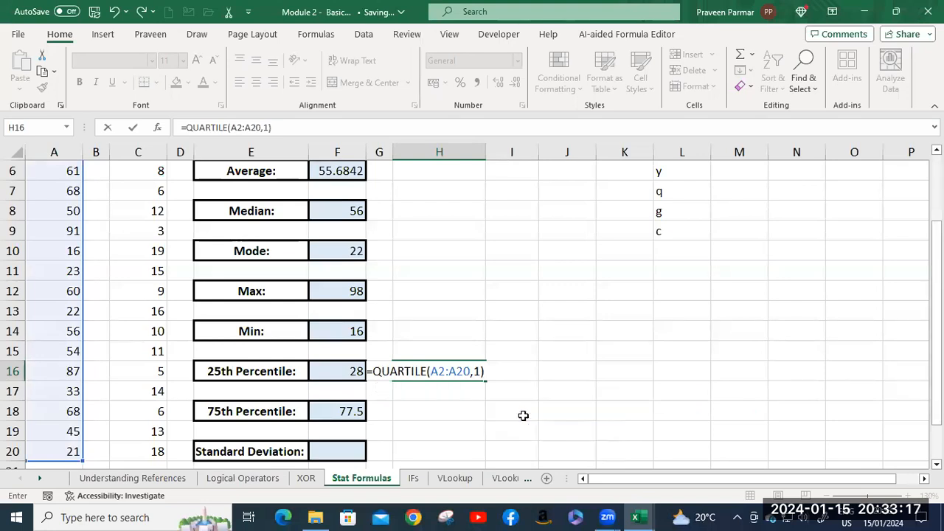
key(Return)
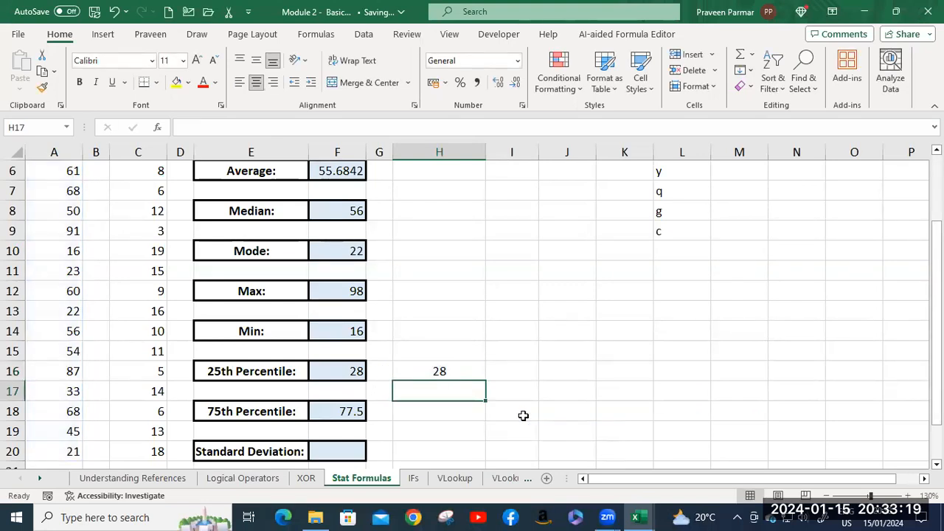
Enter =QUARTILE(A2:A20,3) in H18 to calculate the third quartile of the Value column.
click(457, 419)
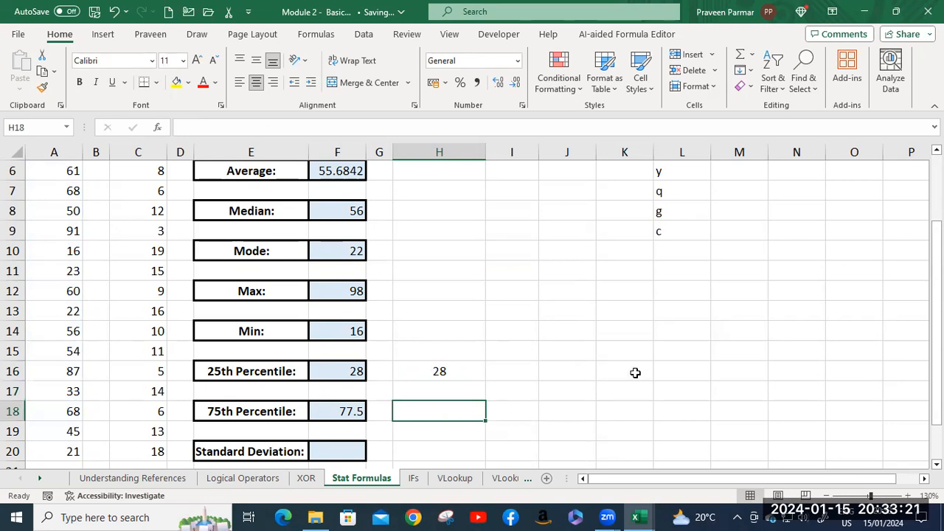
text(=)
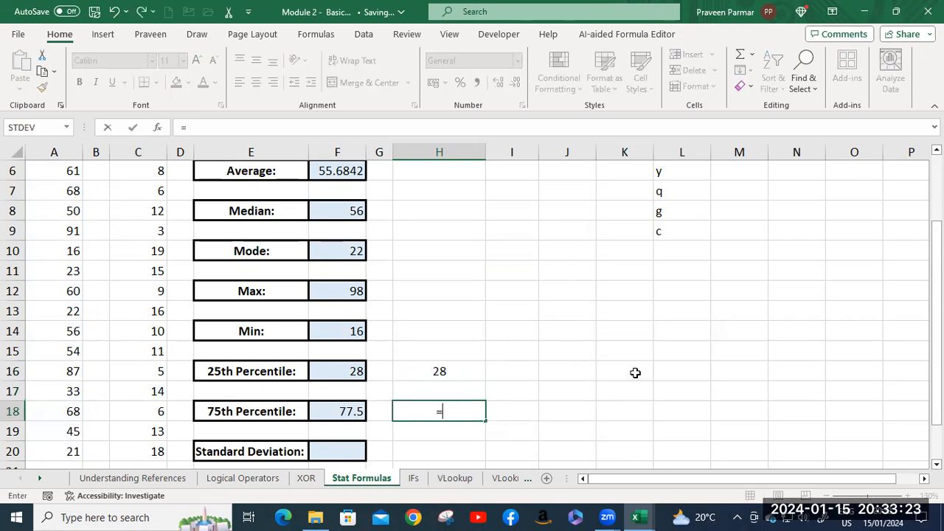
text(quar)
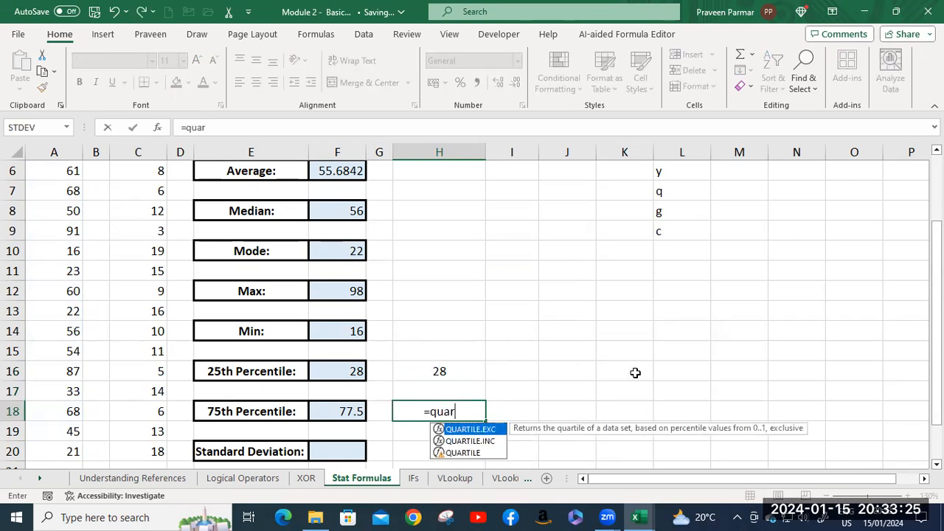
key(Down)
key(Down)
key(Tab)
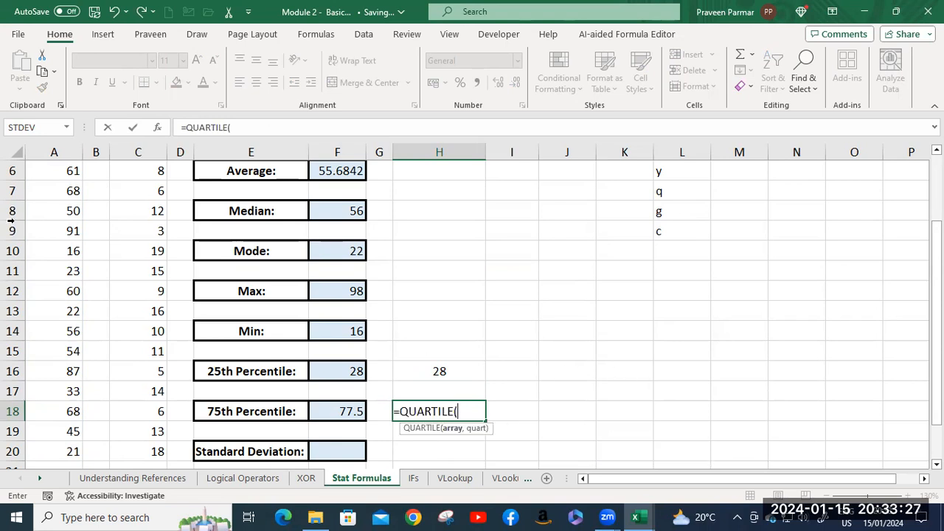
scroll(15, 214, up, 2)
click(69, 189)
key(ctrl+shift+Down)
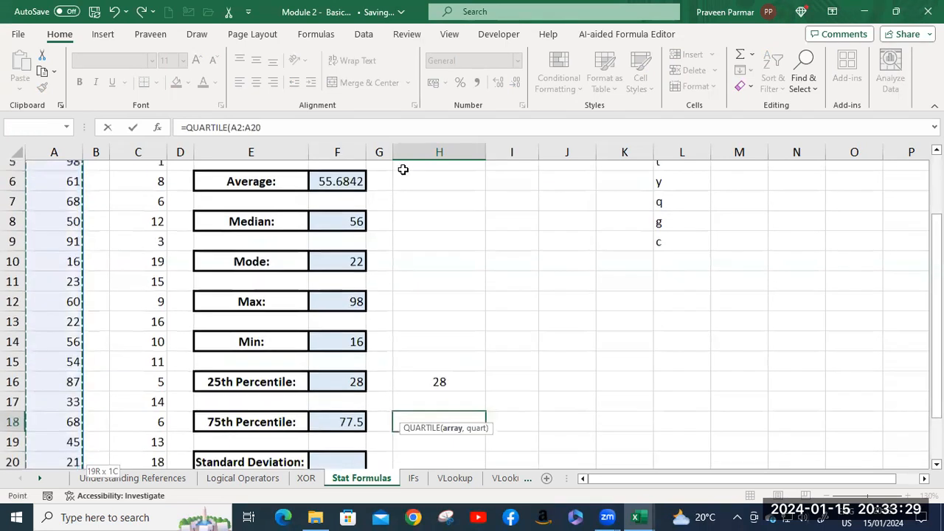
text(,3))
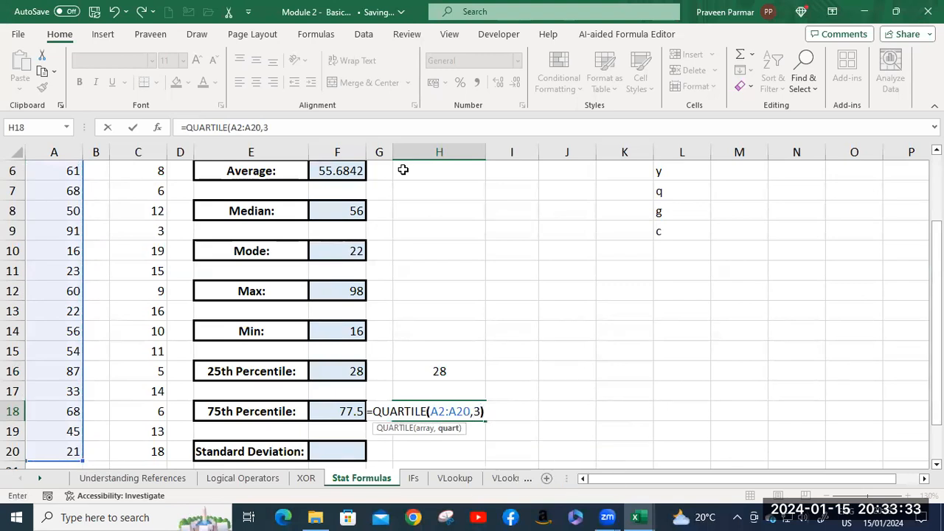
key(Return)
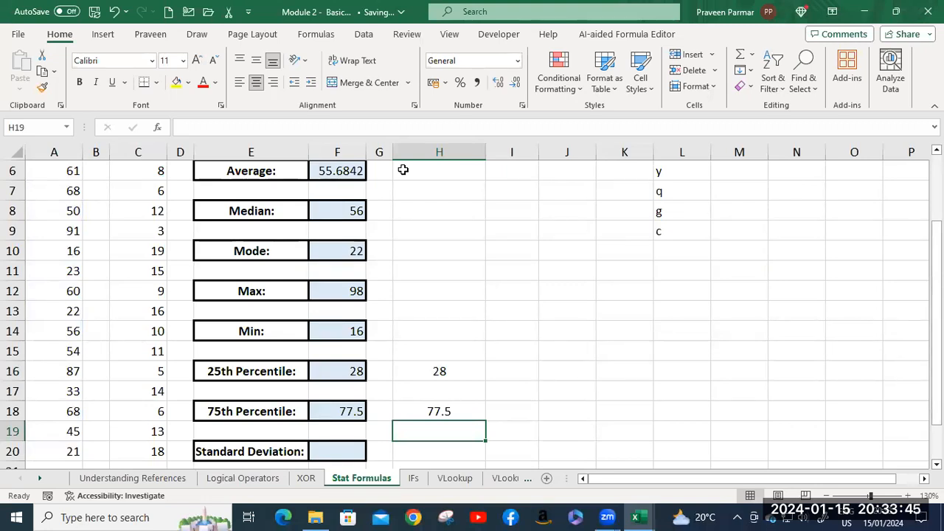
Enter =STDEV(A2:A20) in F20 to calculate the standard deviation of the Value column.
scroll(391, 194, down, 2)
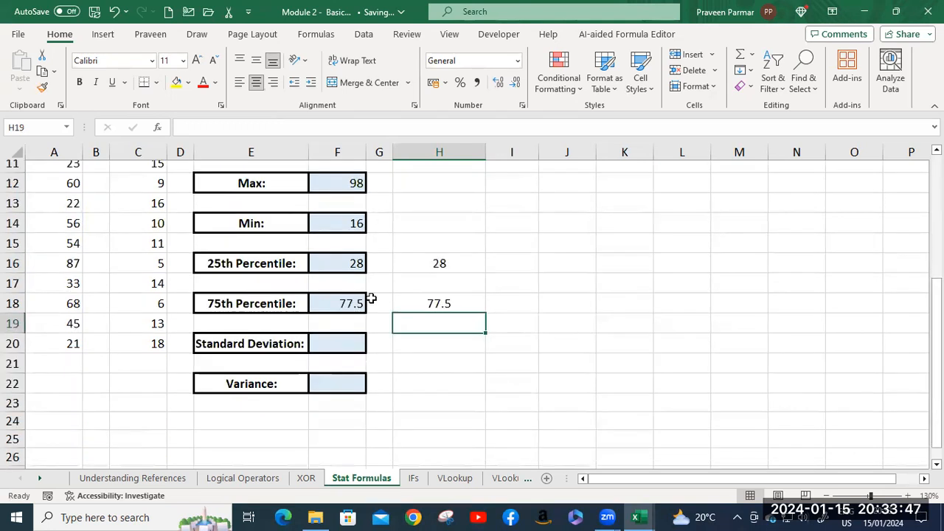
click(340, 343)
text(=st)
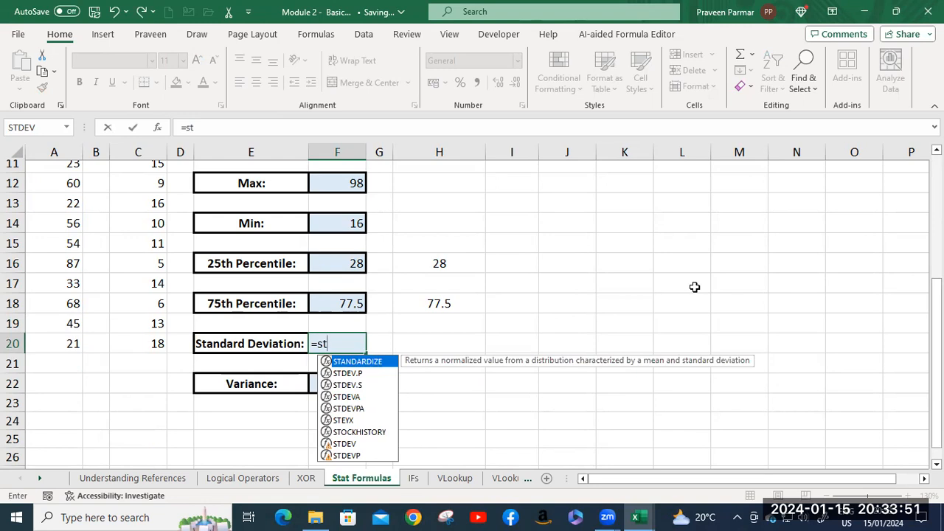
text(d)
key(Down)
key(Down)
key(Down)
key(Down)
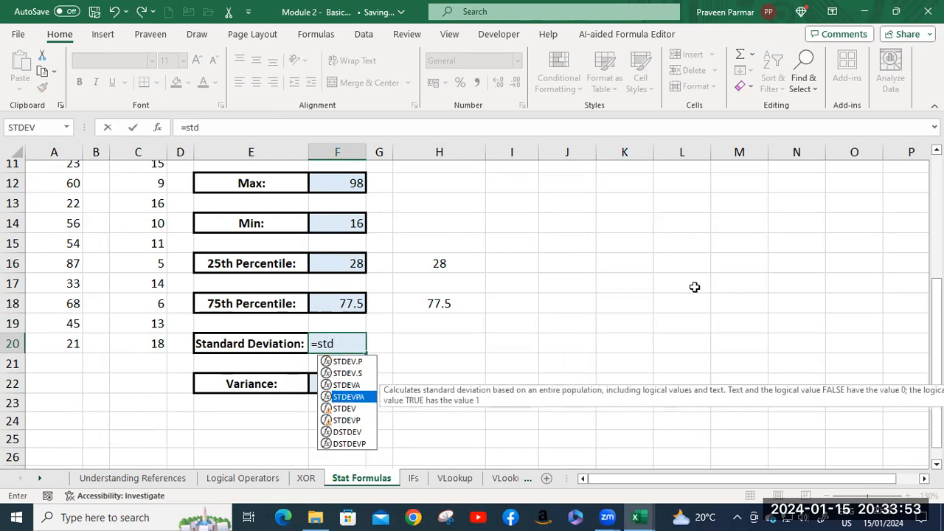
key(Tab)
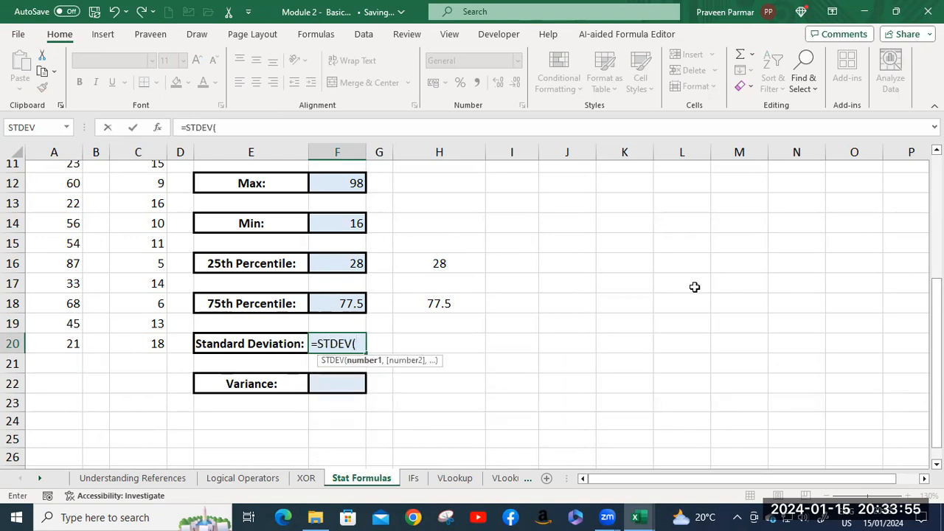
scroll(74, 205, up, 3)
click(57, 186)
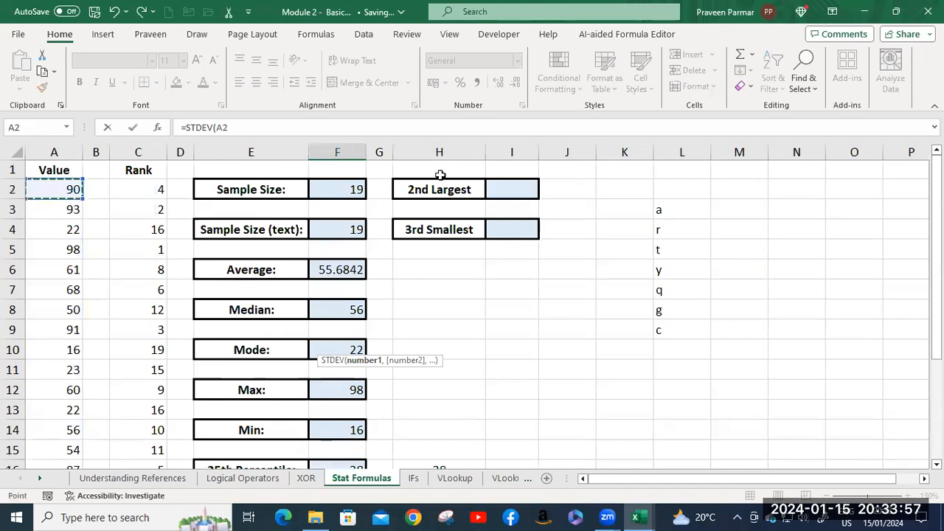
key(ctrl+shift+Down)
key(Return)
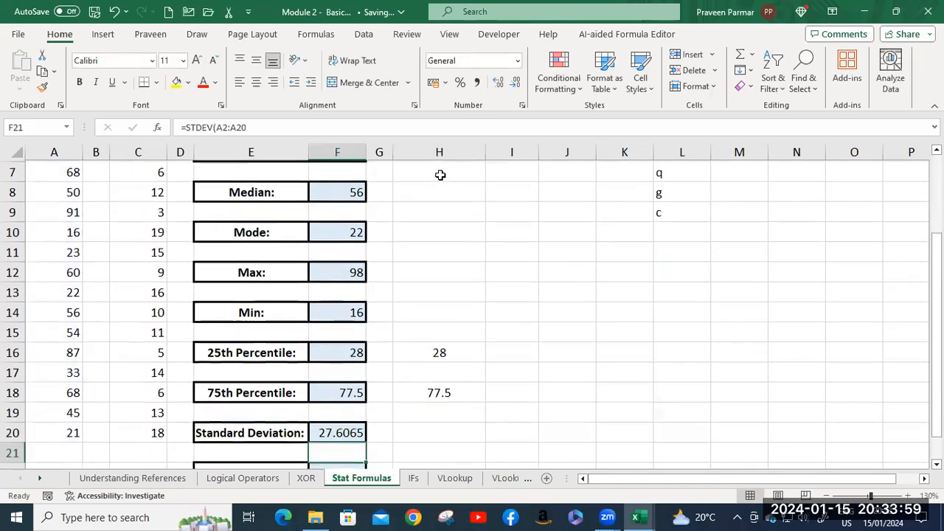
Enter =VAR(A2:A20) in F22 to calculate the variance of the Value column.
scroll(439, 181, down, 3)
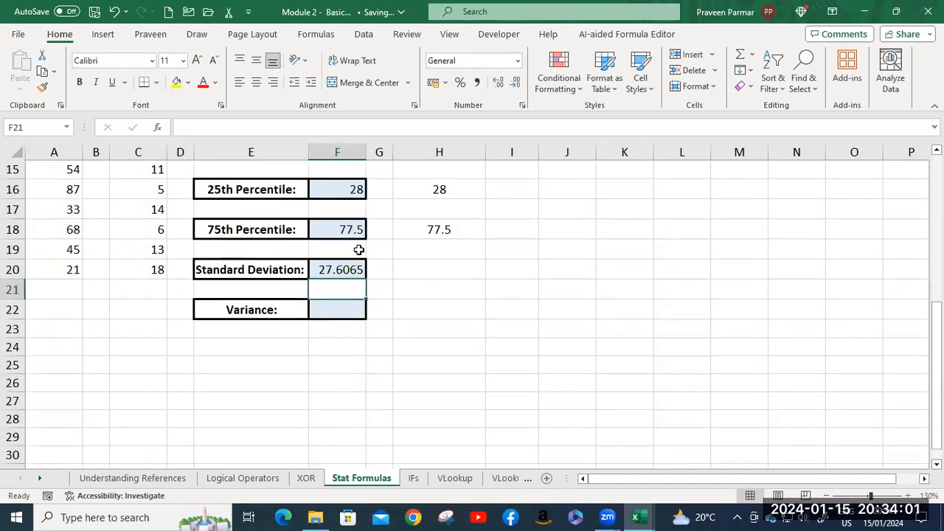
click(341, 303)
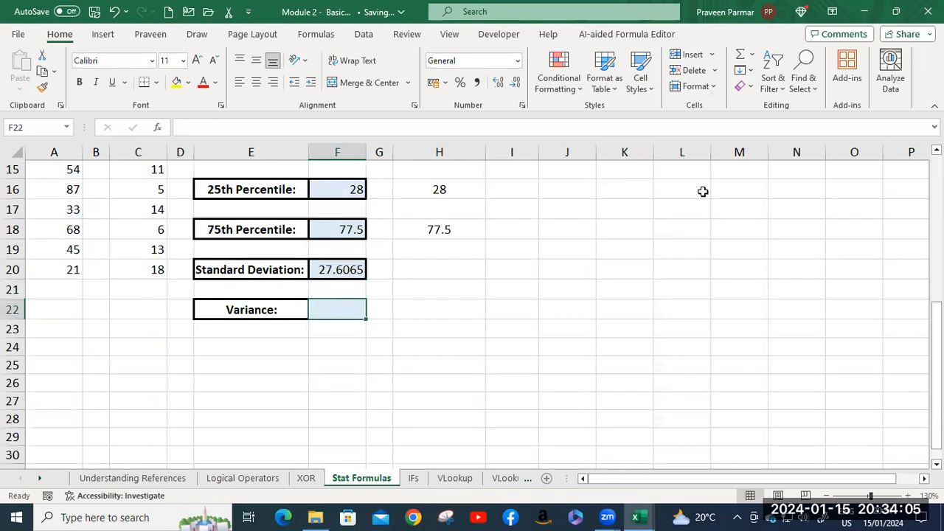
text(=vaa)
key(BackSpace)
text(r)
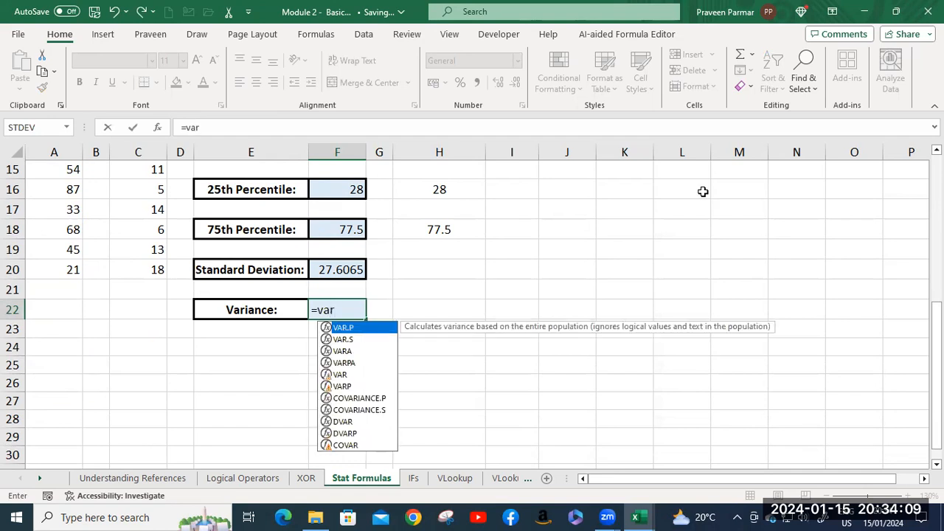
key(Down)
key(Down)
key(Down)
key(Down)
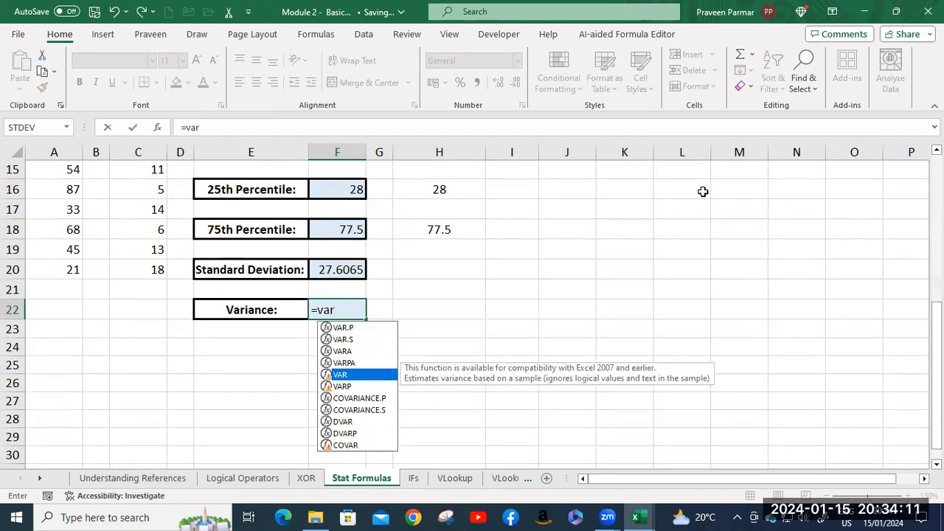
key(Tab)
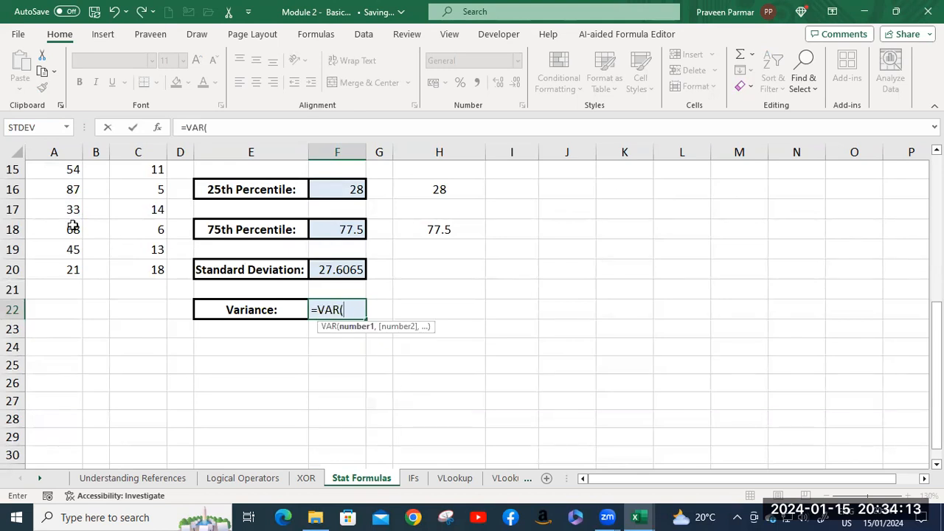
scroll(73, 222, up, 5)
click(59, 189)
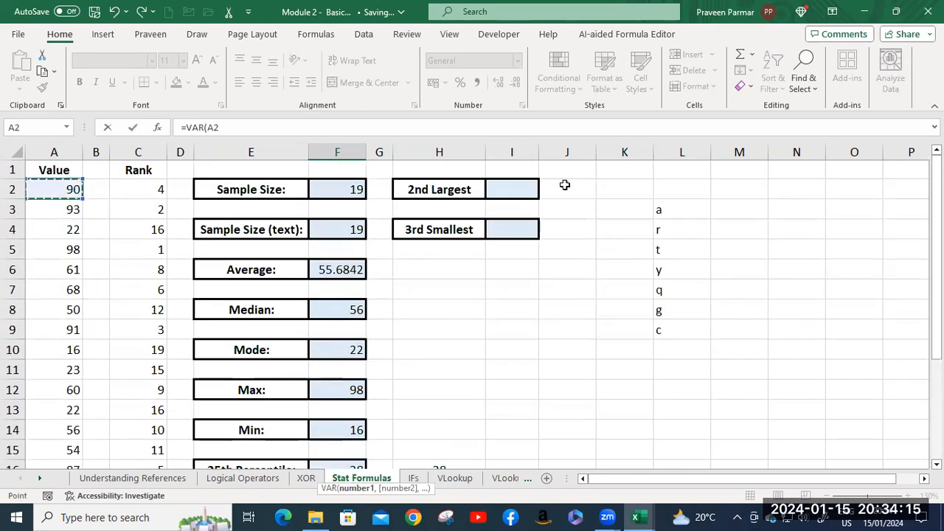
key(ctrl+shift+Down)
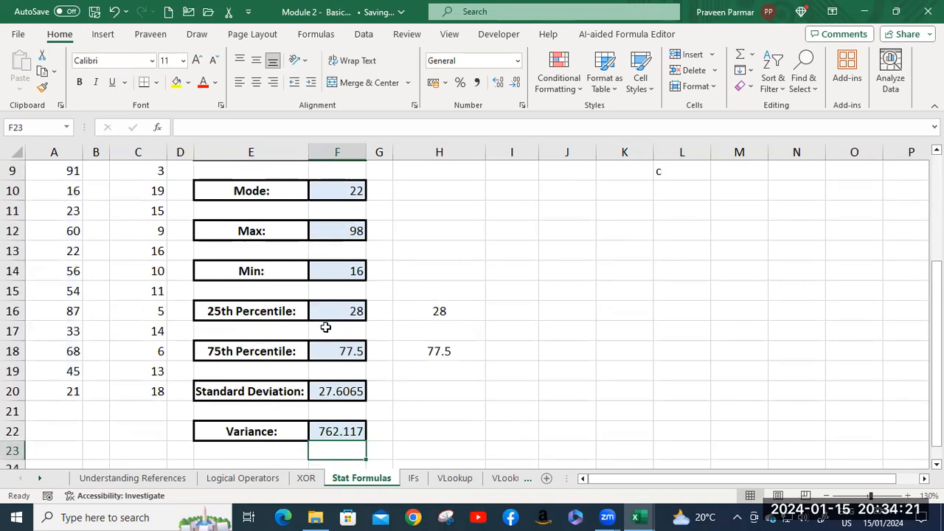
Enter =LARGE(A2:A20,2) in I2 for the second largest number and check it against the value and rank in row 3.
scroll(325, 327, up, 3)
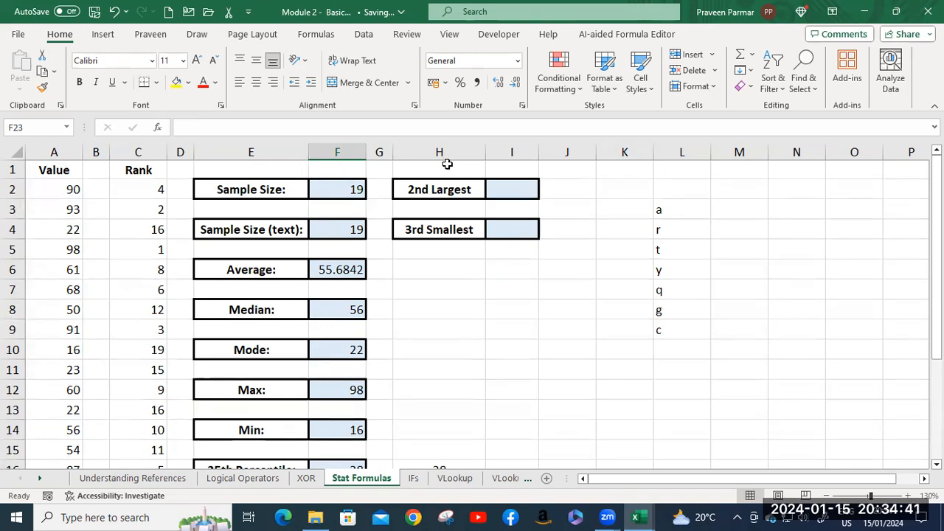
click(506, 189)
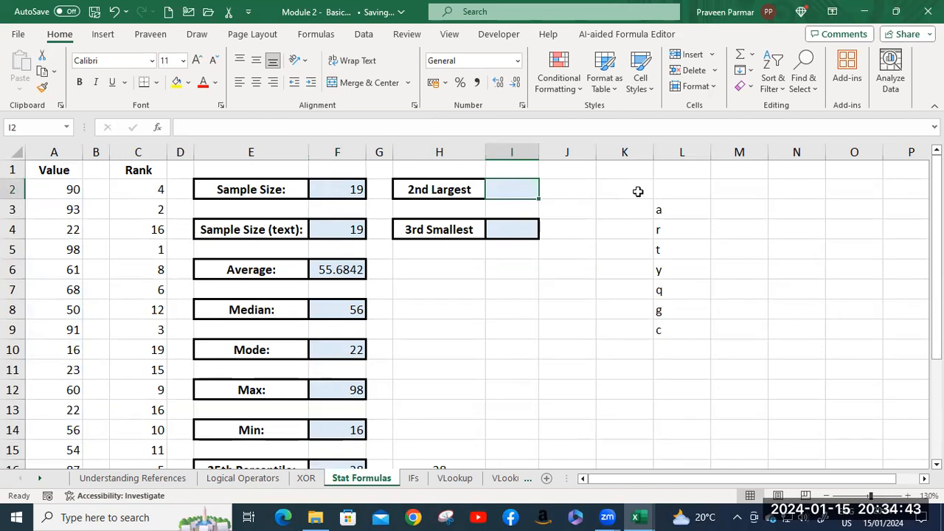
text(=la)
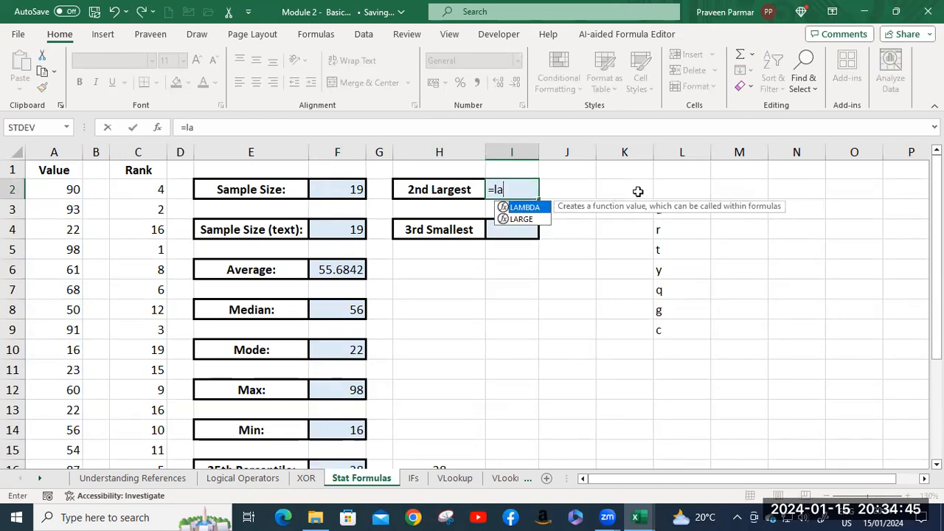
key(Down)
key(Tab)
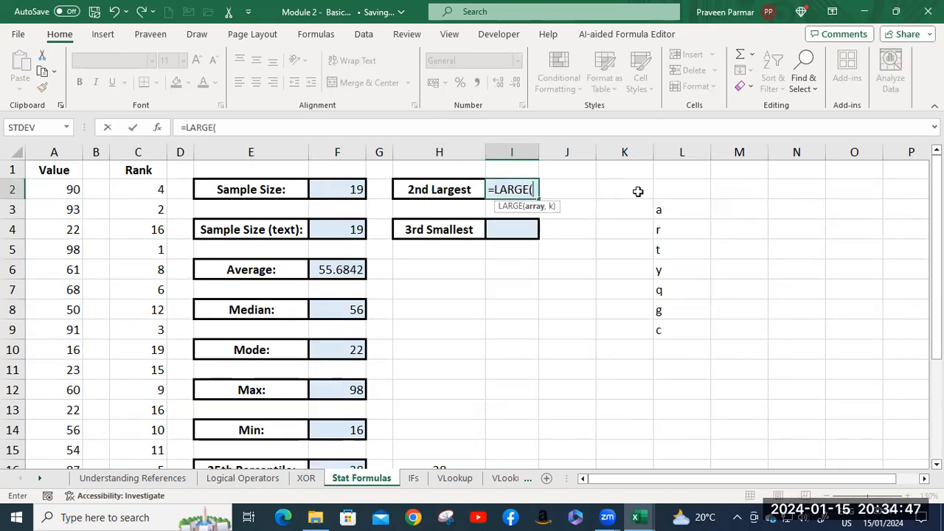
click(58, 191)
key(ctrl+shift+Down)
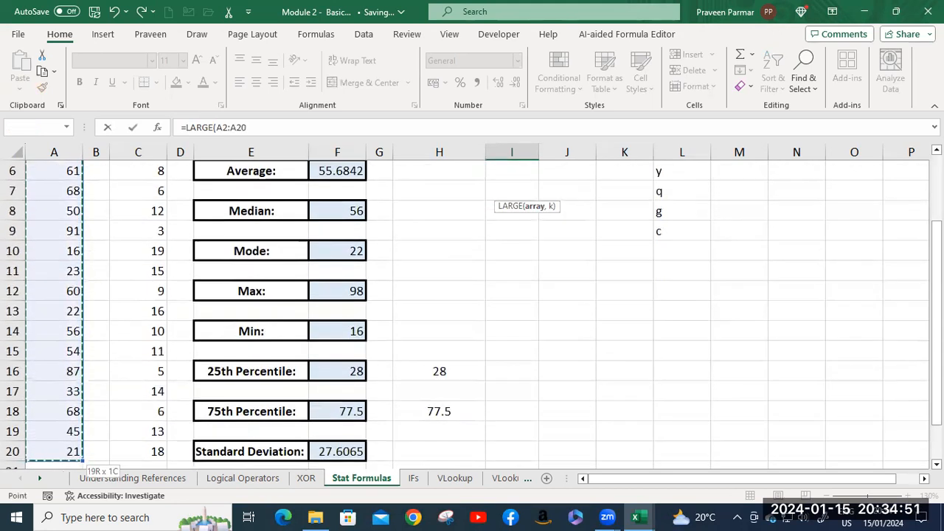
text(,)
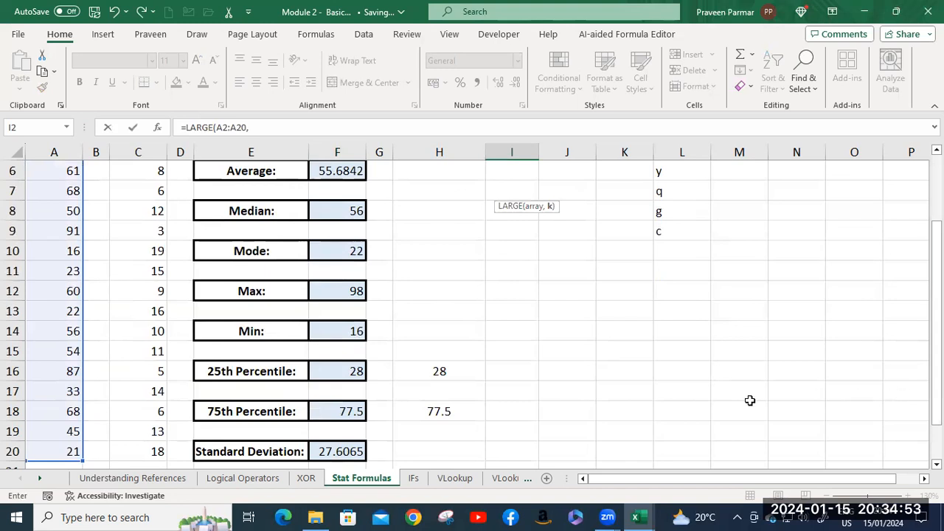
scroll(583, 301, up, 1)
scroll(583, 300, up, 1)
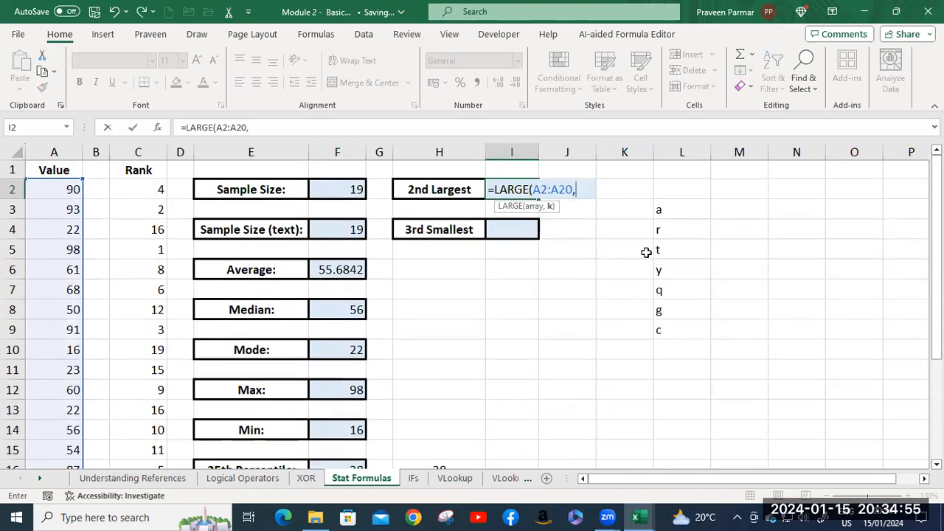
text(2))
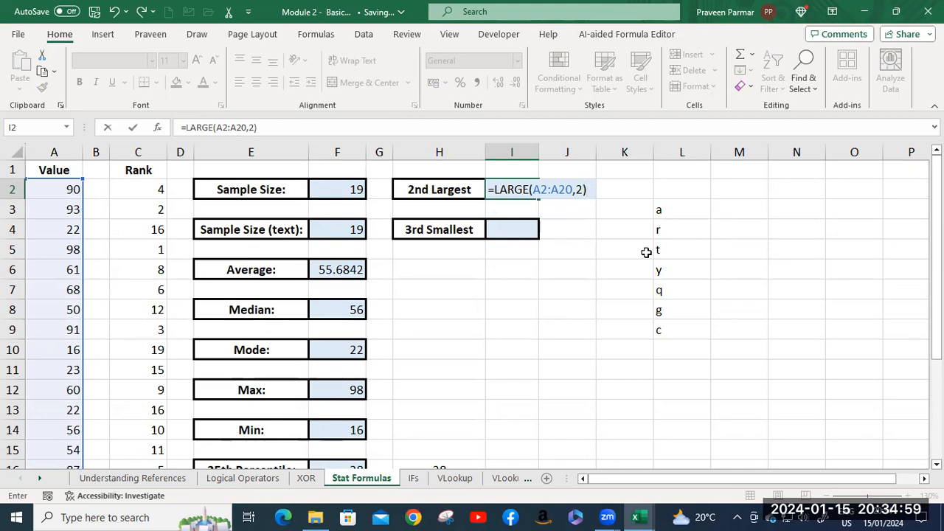
key(Return)
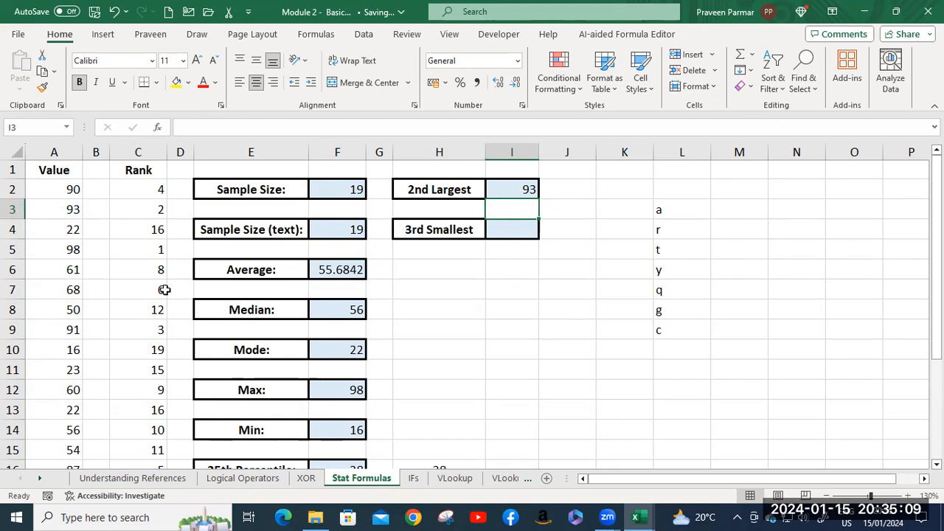
click(55, 213)
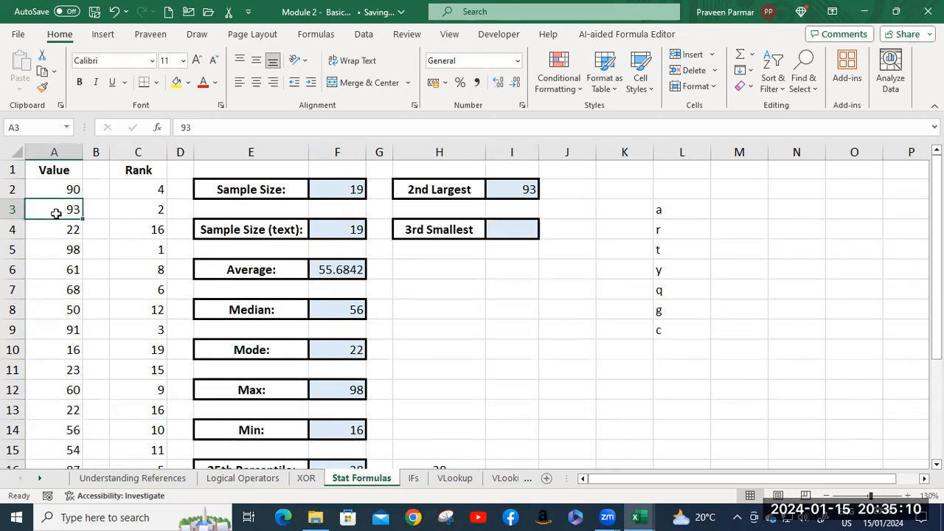
click(154, 212)
click(509, 193)
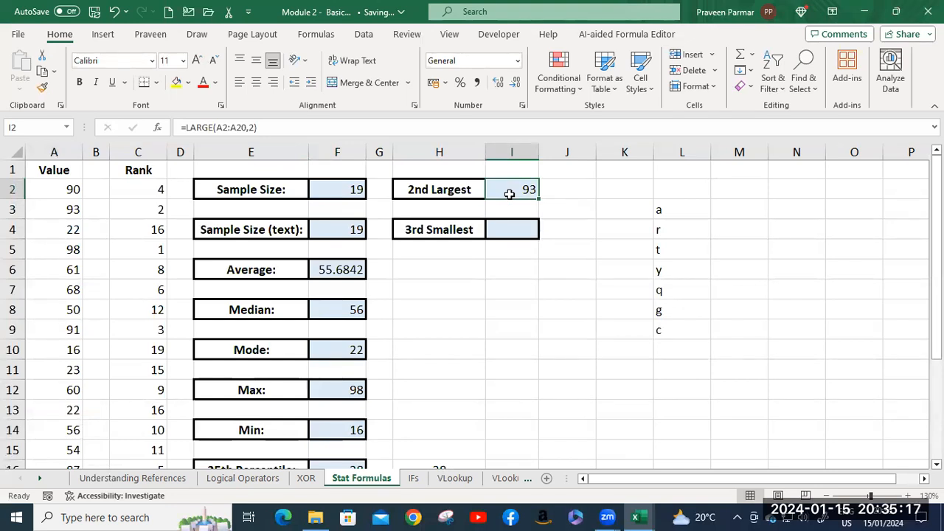
Enter =SMALL(A2:A20,3) in I4 to return the third smallest number of the Value column.
click(510, 231)
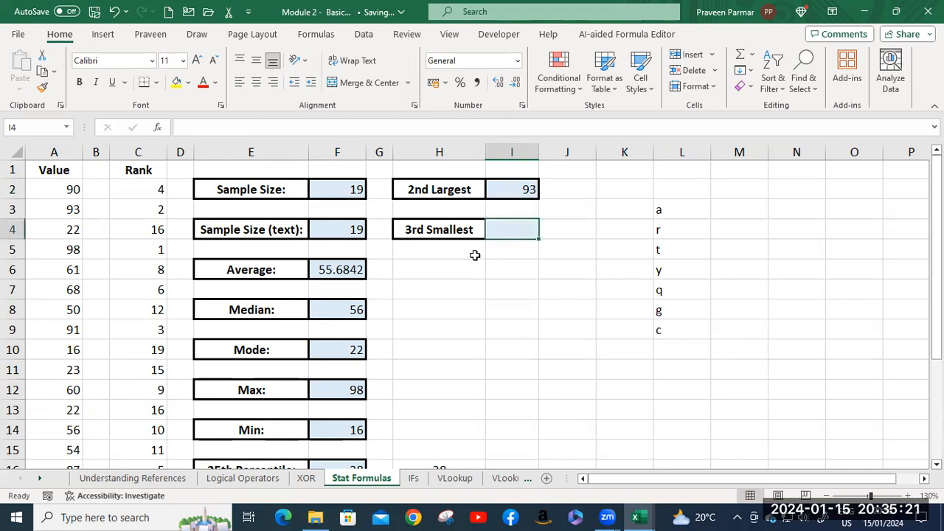
text(=)
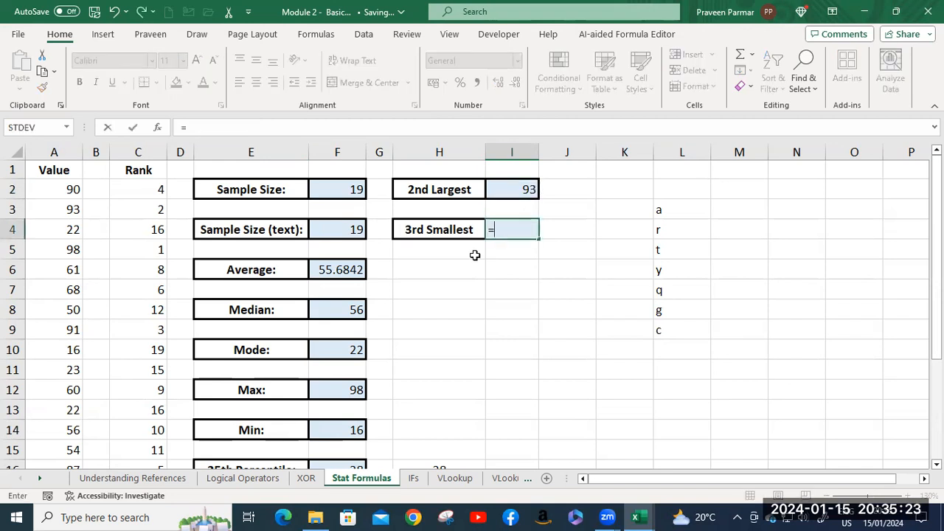
text(sm)
key(Tab)
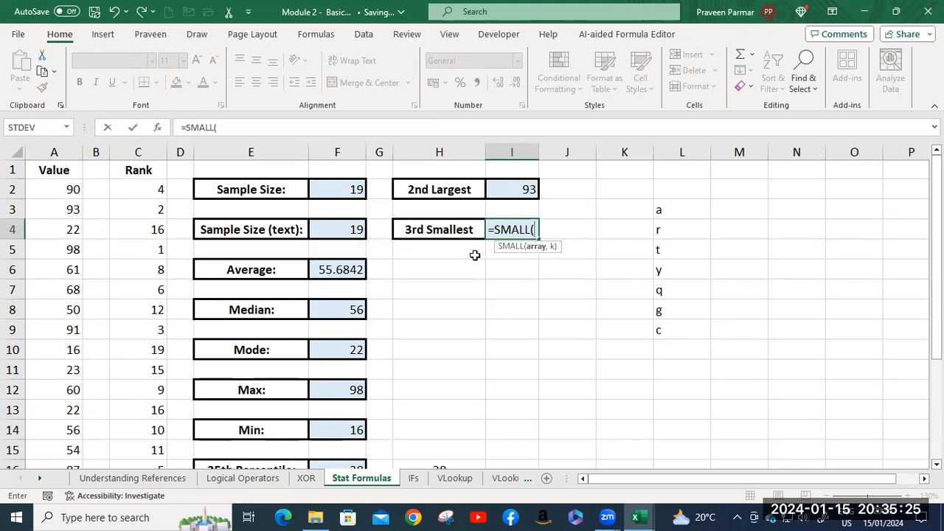
click(63, 189)
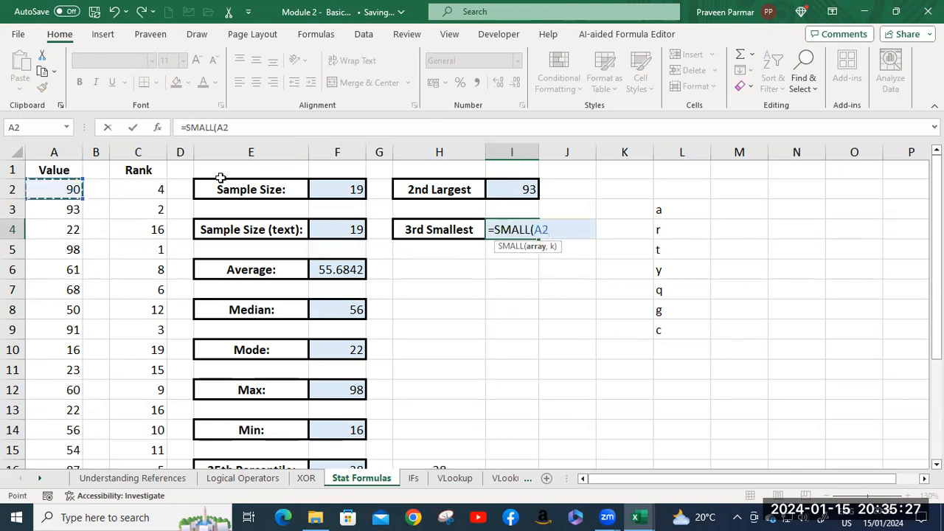
key(ctrl+shift+Down)
text(,)
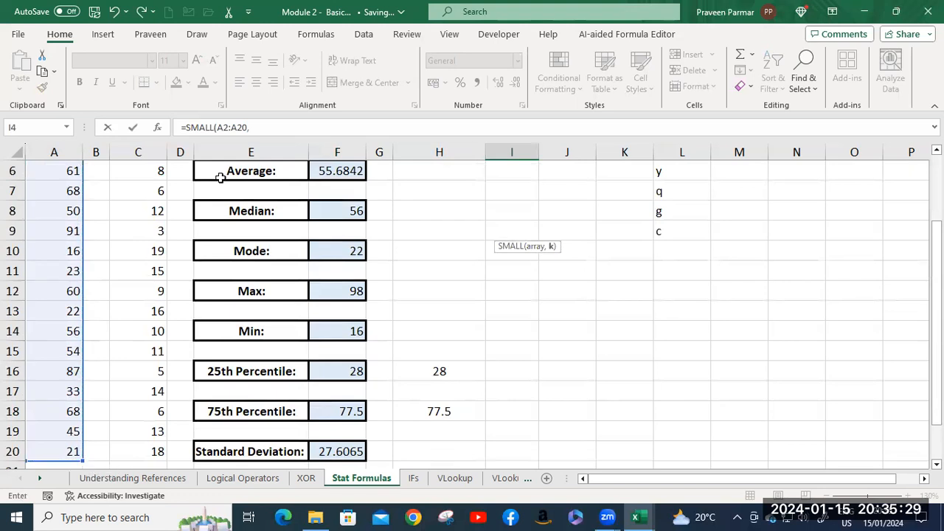
scroll(504, 352, up, 2)
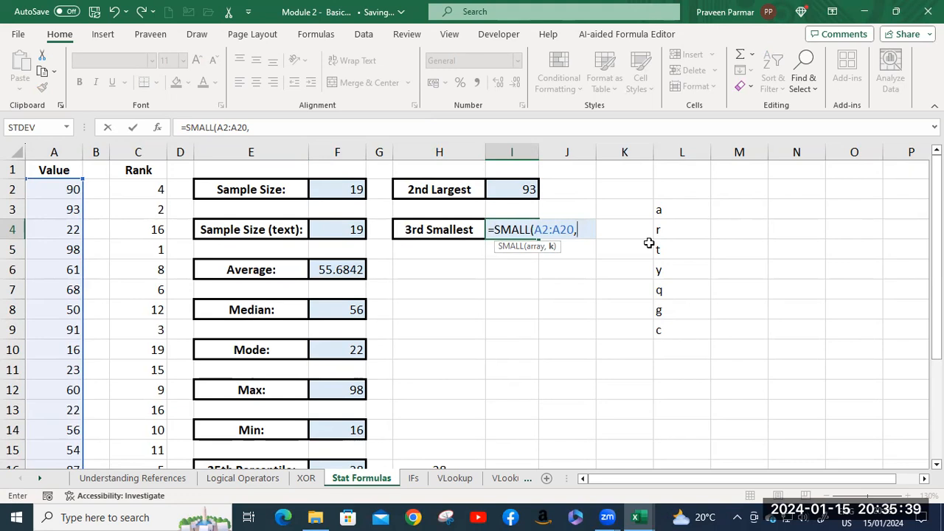
text(3)
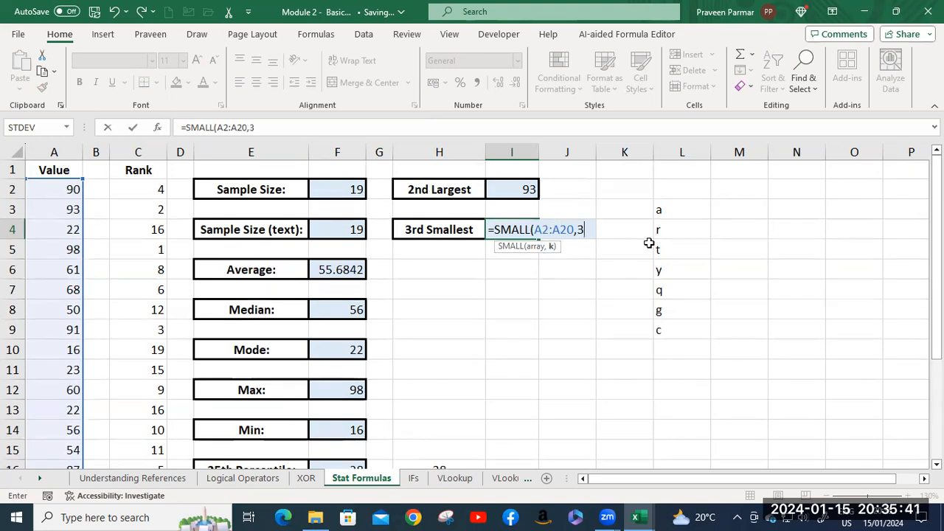
text())
key(Return)
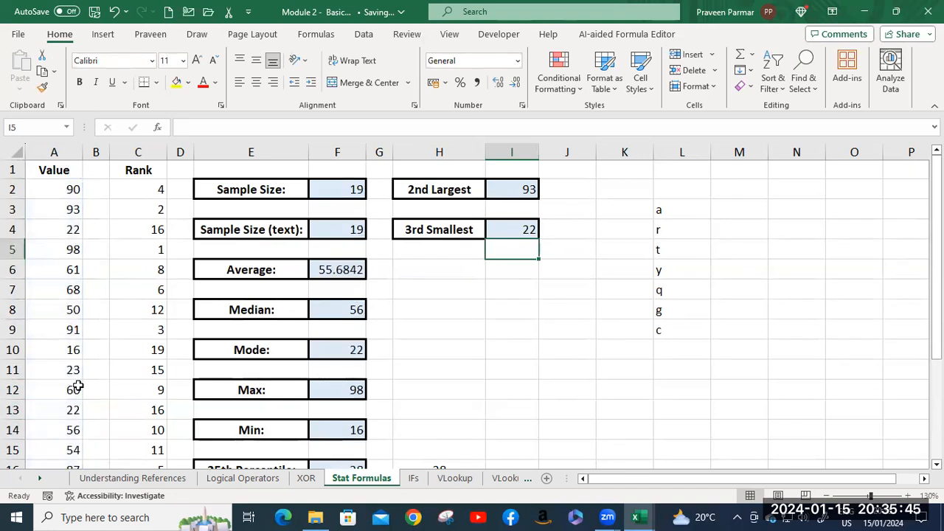
Check the third smallest number against the value and rank in row 13 and look over the remaining statistics.
click(61, 408)
click(147, 410)
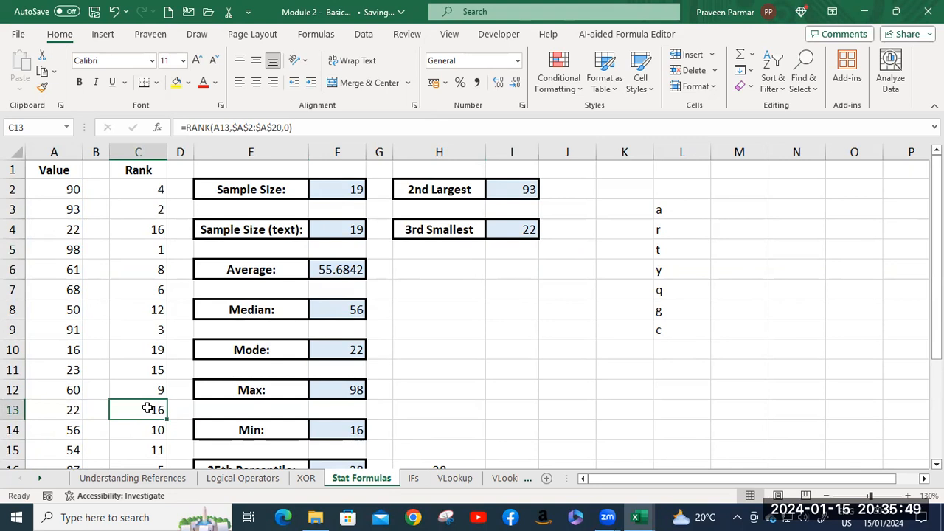
scroll(147, 408, down, 1)
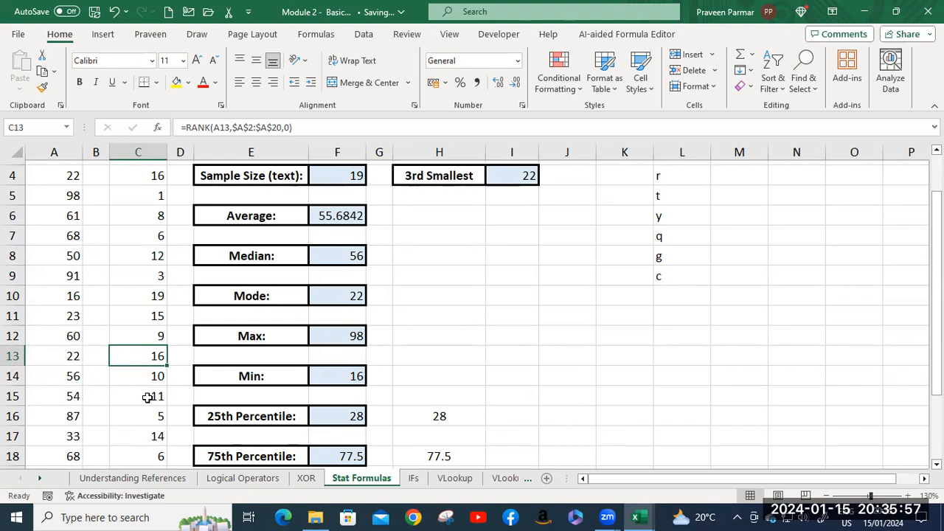
scroll(148, 398, up, 1)
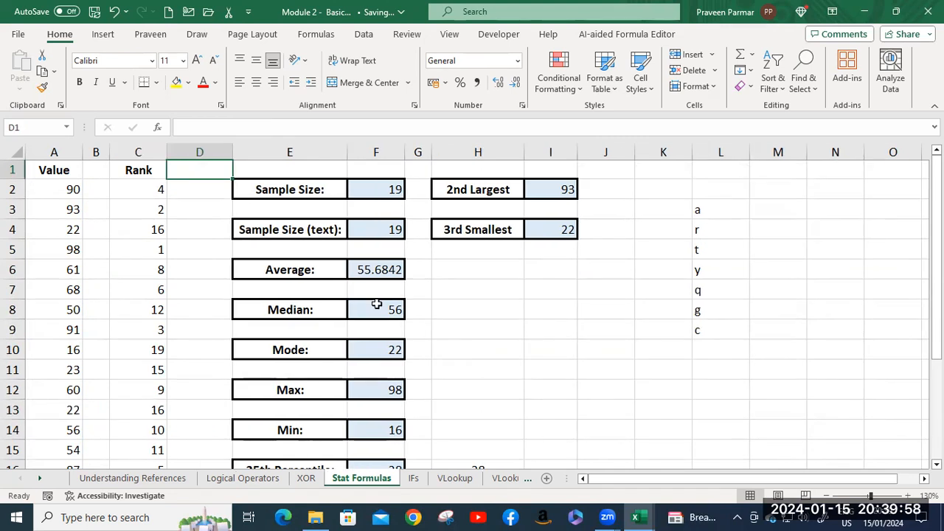
scroll(376, 304, down, 5)
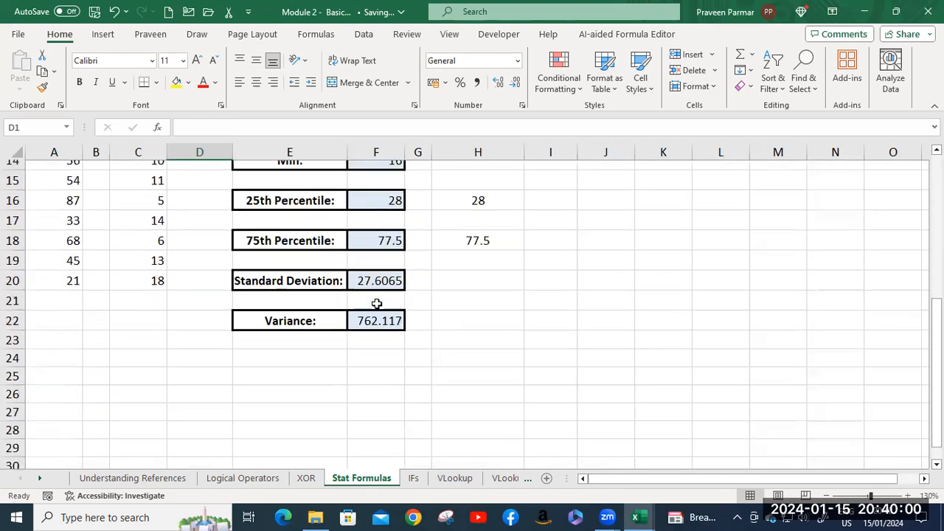
Open the IFs sheet and look over its COUNT IF, AVERAGE IF and SUM IF exercises.
click(413, 478)
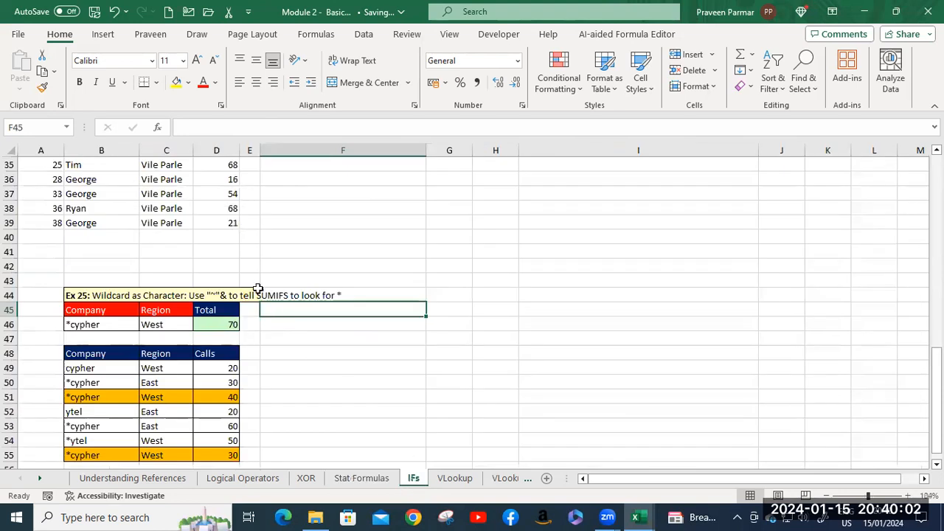
scroll(342, 241, up, 4)
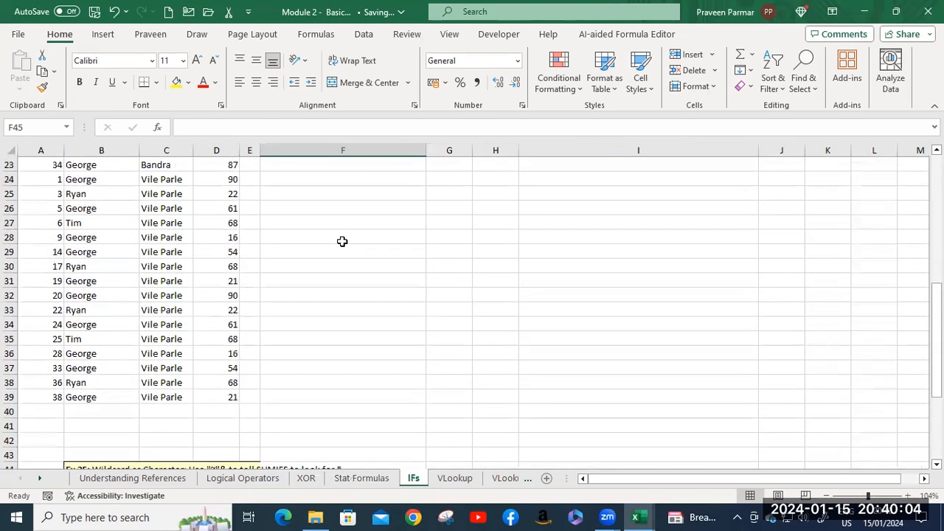
scroll(342, 241, up, 6)
scroll(342, 241, up, 1)
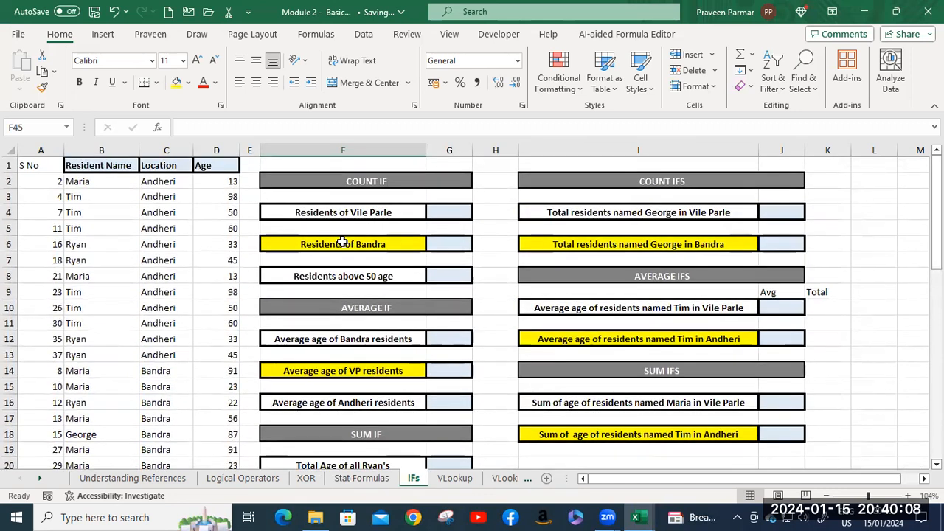
click(338, 186)
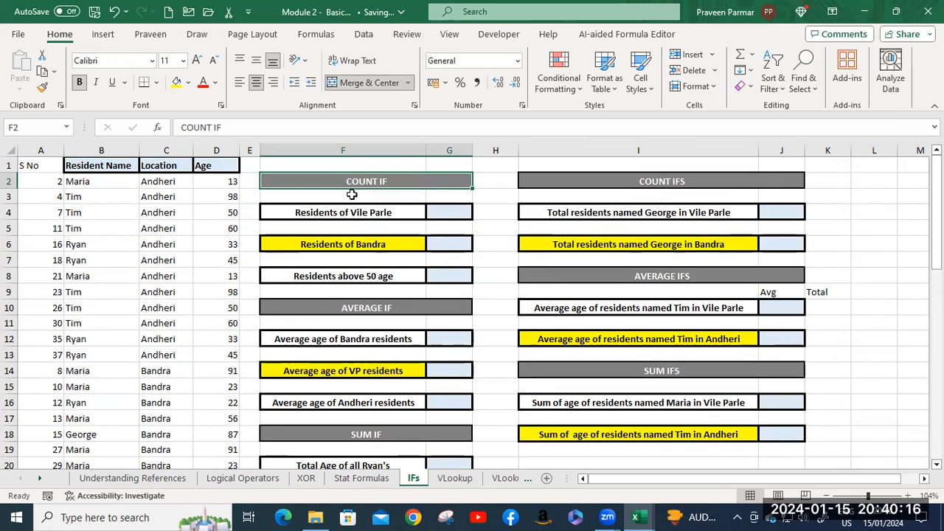
scroll(348, 299, down, 1)
scroll(348, 298, down, 1)
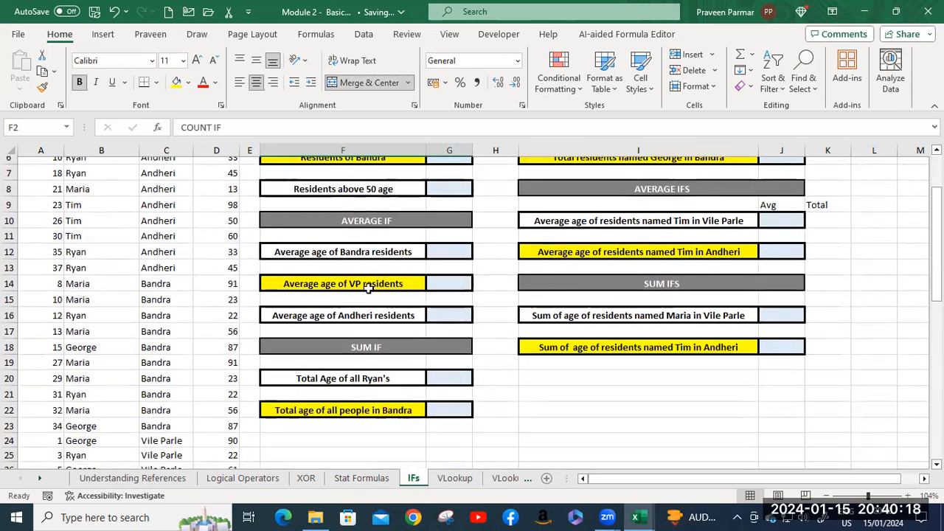
scroll(339, 292, up, 2)
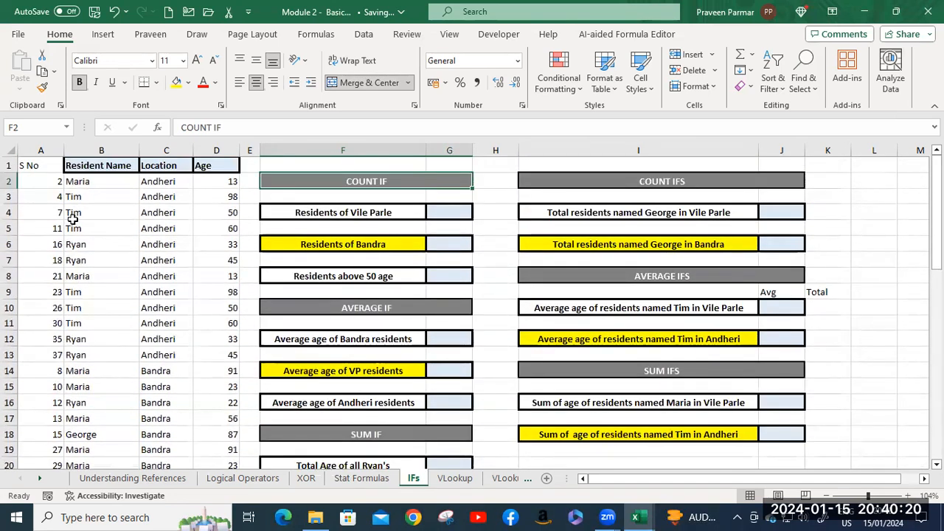
Examine the resident table's S No, Resident Name, Location and Age data down to row 39.
click(30, 166)
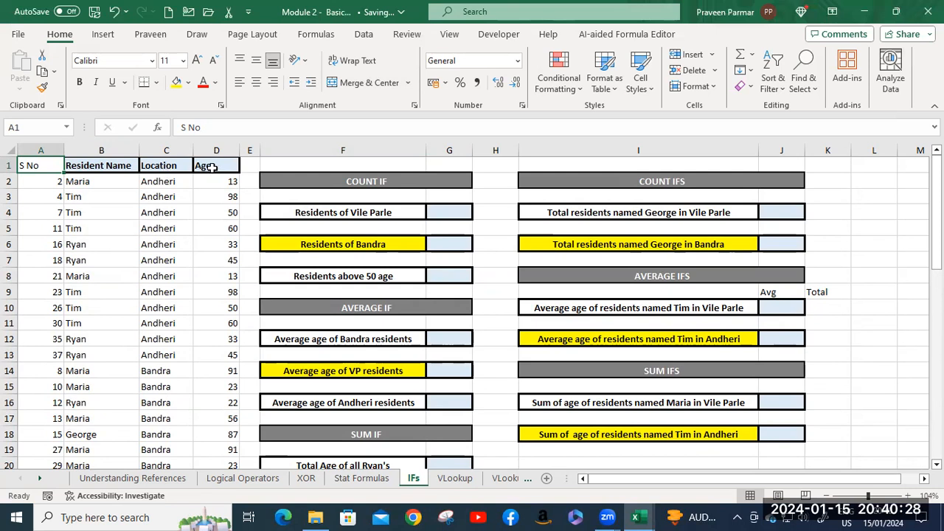
click(93, 184)
click(94, 197)
click(86, 244)
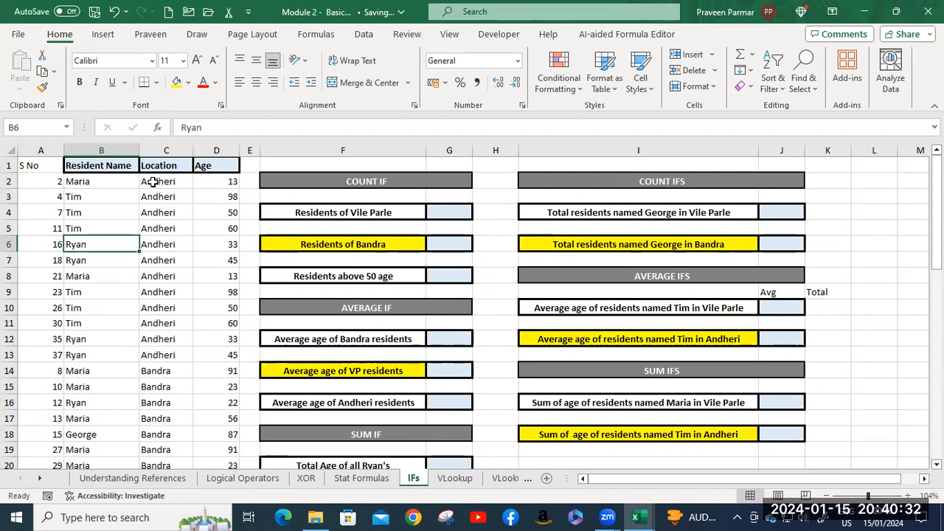
scroll(158, 309, down, 3)
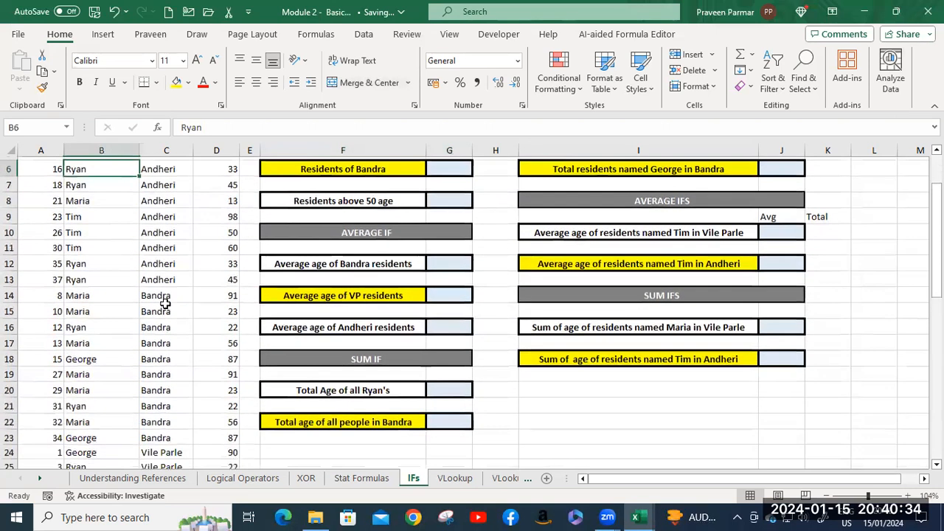
scroll(157, 272, down, 7)
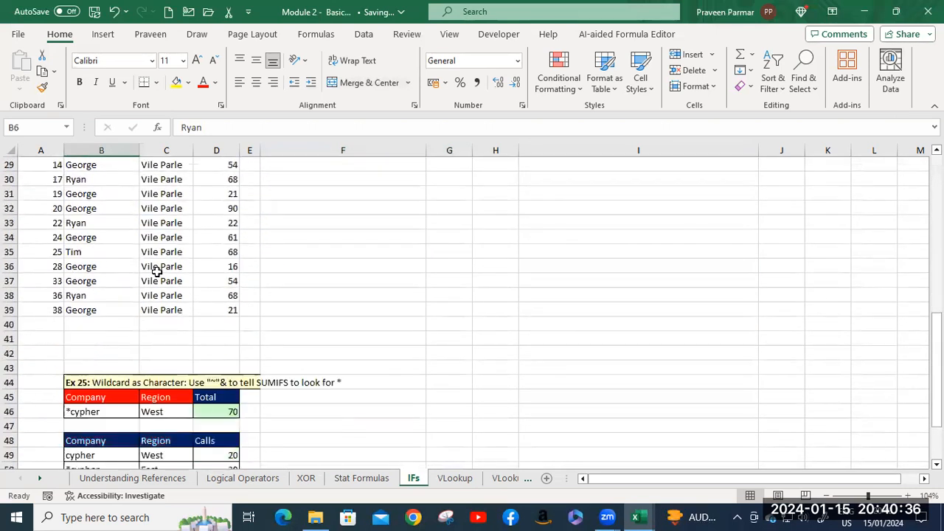
scroll(157, 272, up, 9)
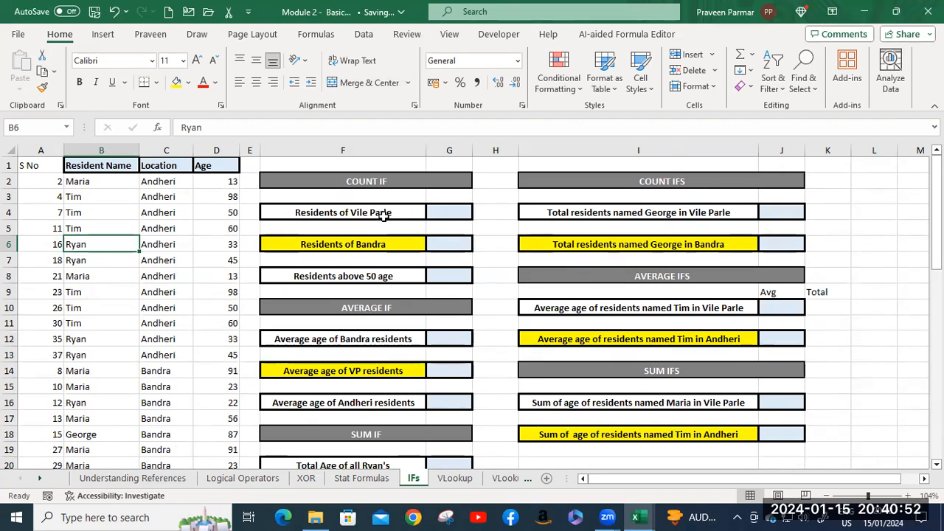
Start a COUNTIF formula in G4 for the residents of Vile Parle, using the Location range C2:C39.
click(454, 213)
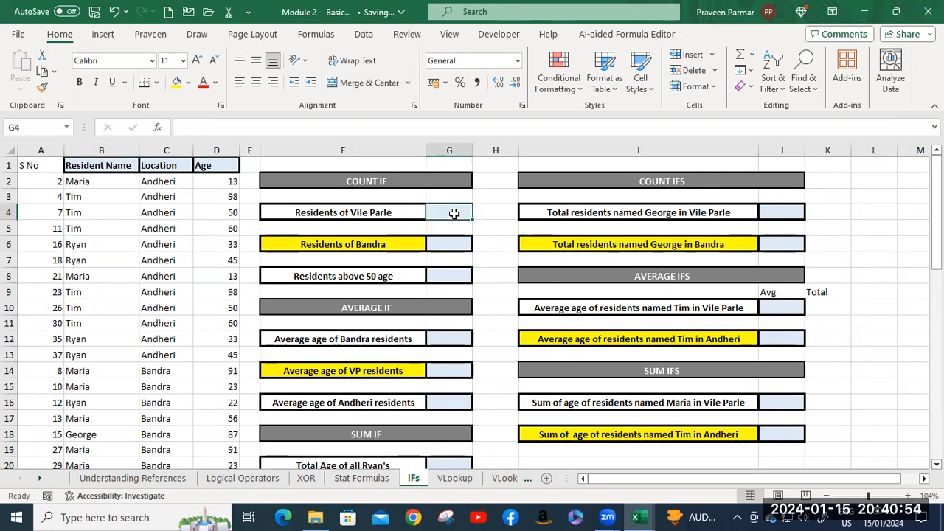
text(=cou)
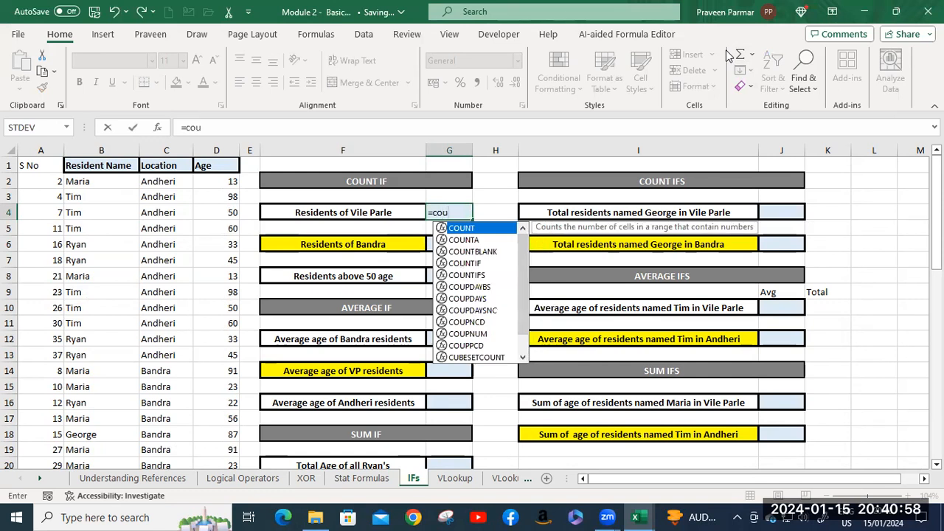
text(n)
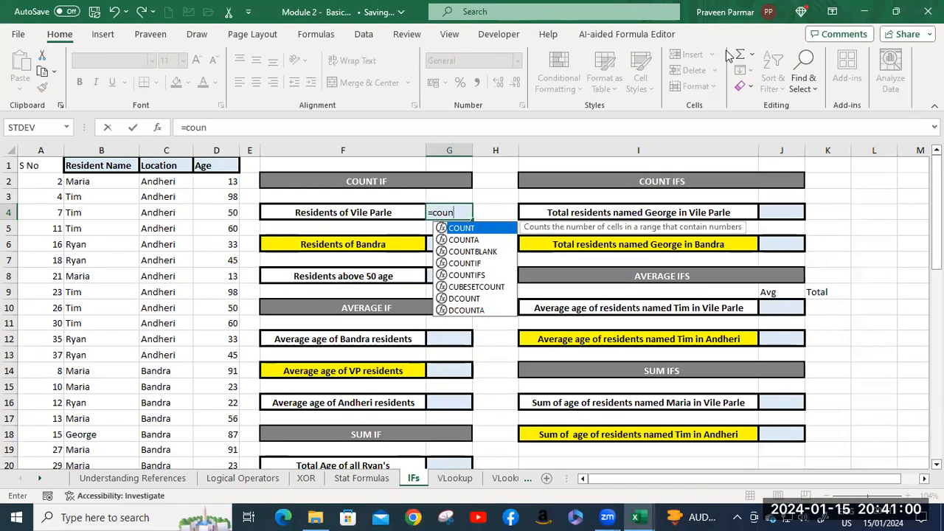
key(Down)
key(Down)
key(Down)
key(Tab)
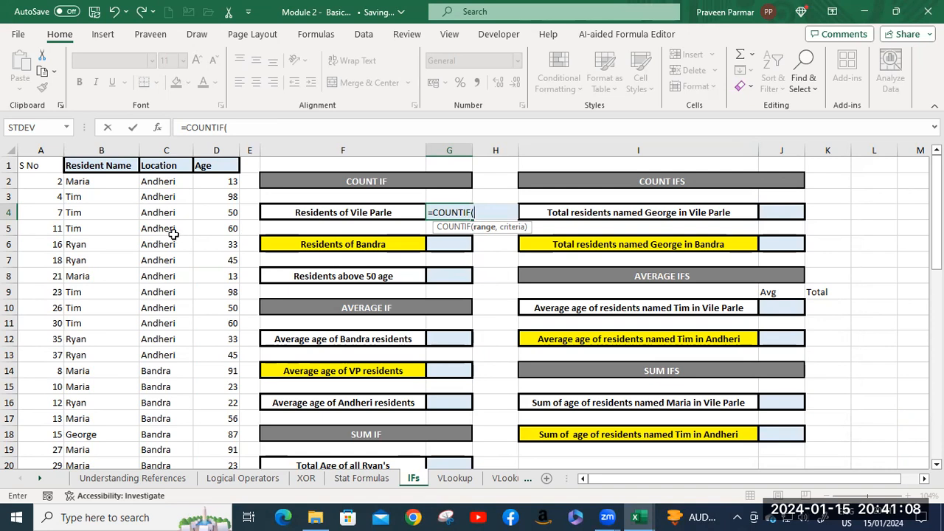
click(158, 182)
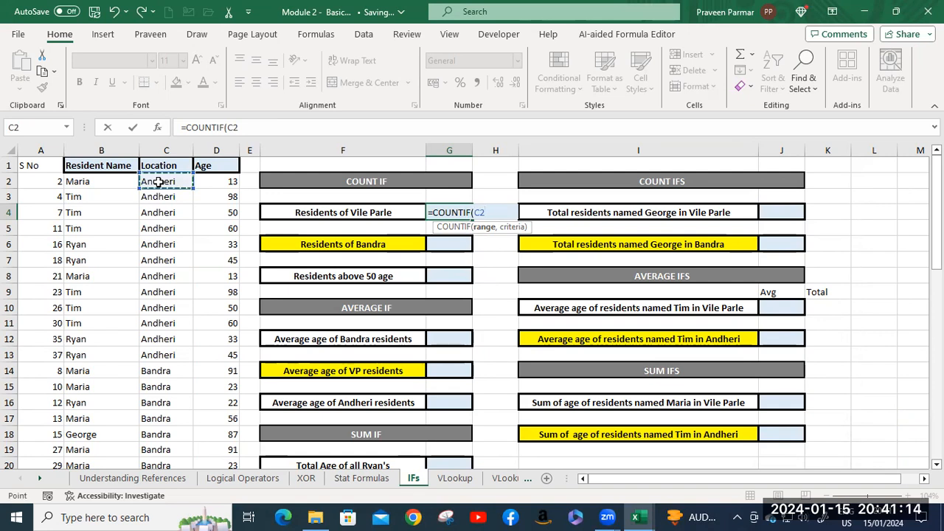
key(ctrl+shift+Down)
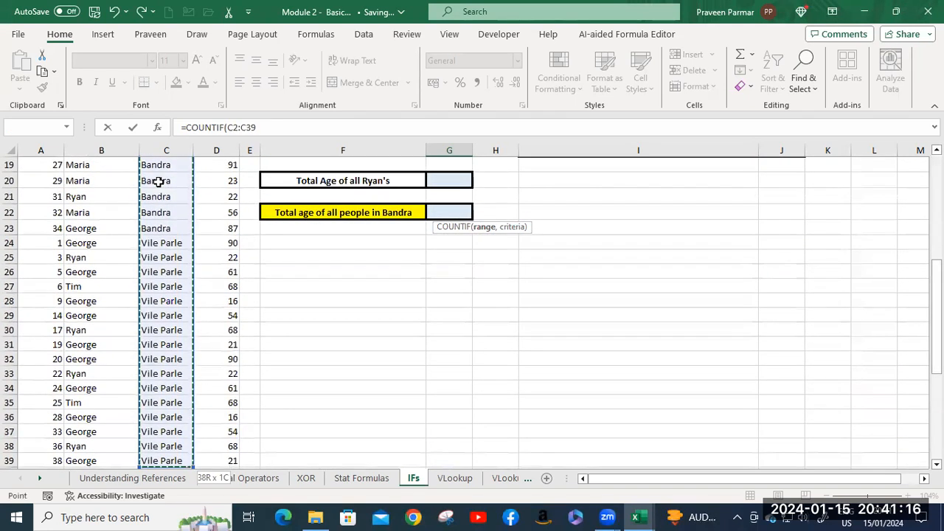
scroll(545, 219, up, 6)
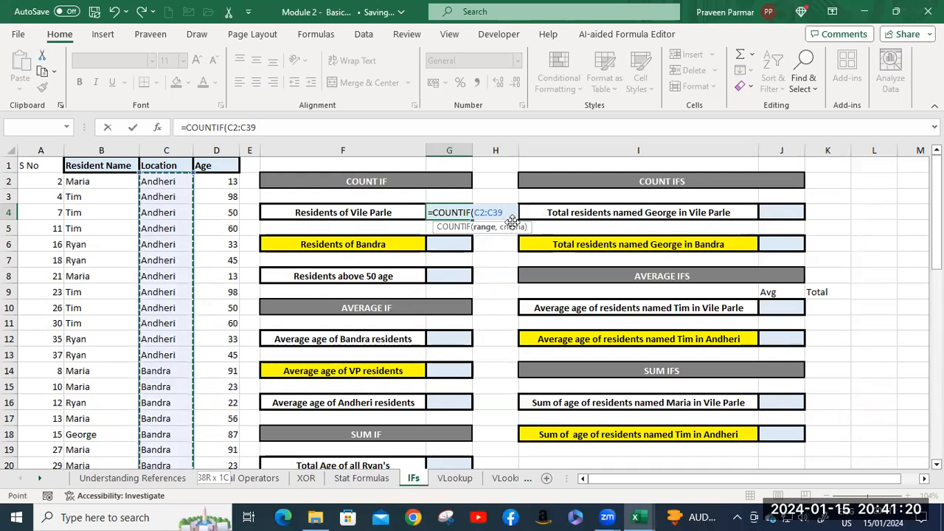
Complete the COUNTIF formula in G4 with the criterion "Vile Parle".
text(,)
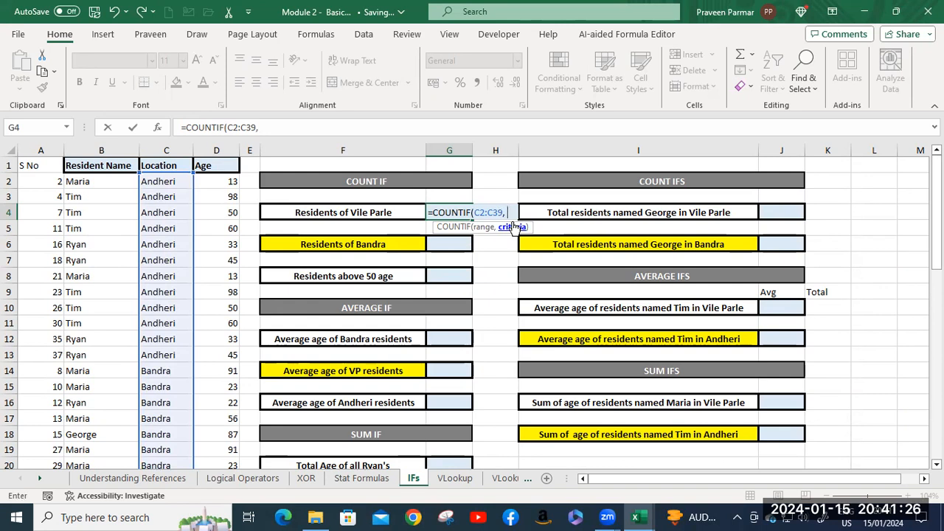
text("V)
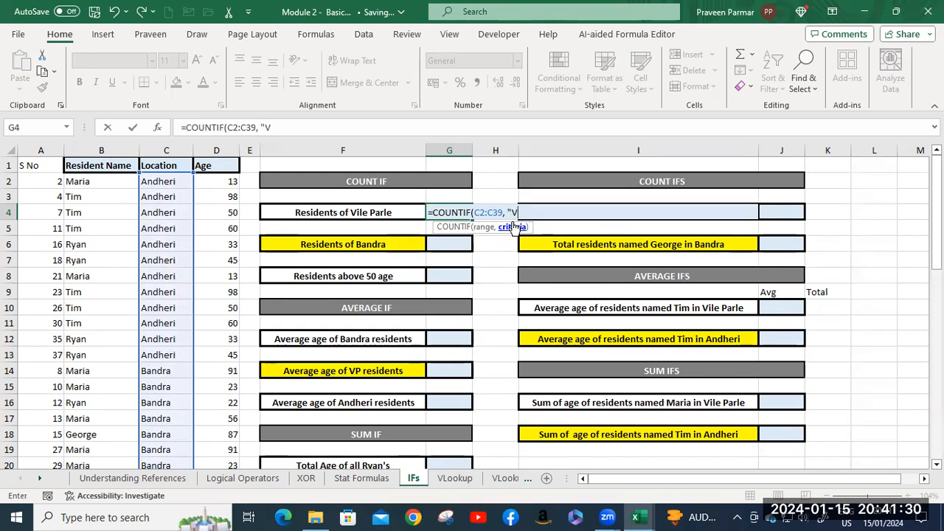
text(el)
key(BackSpace)
key(BackSpace)
text(ile)
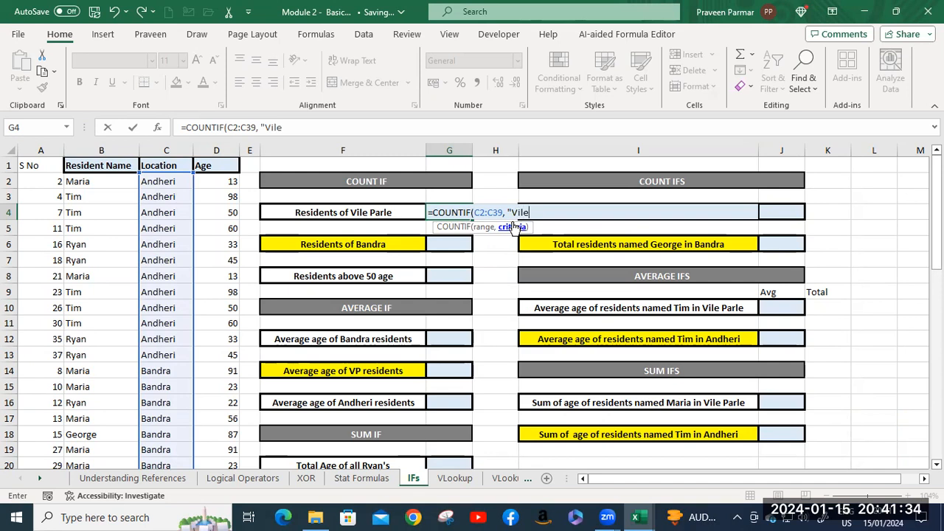
text( Parle"))
key(Return)
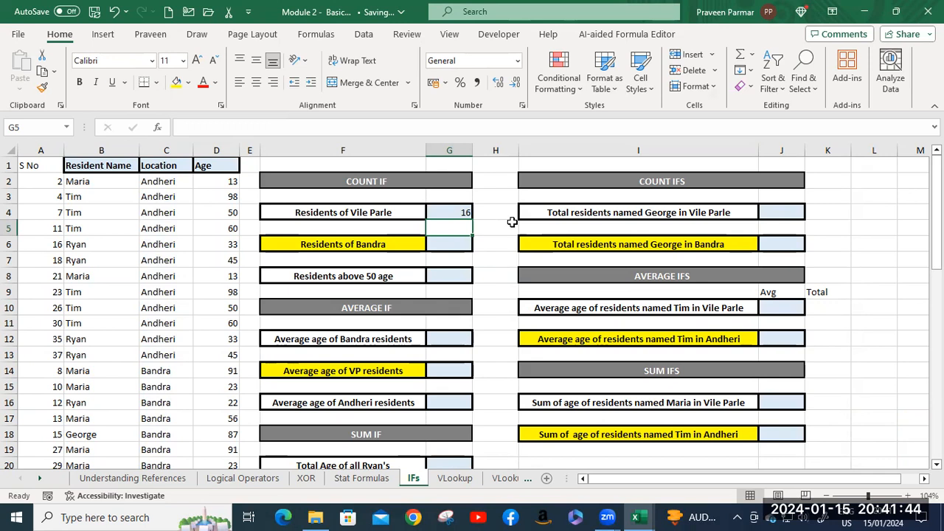
Start a COUNTIF formula in G8 for the residents above 50 age, using the Age range D2:D39.
click(454, 246)
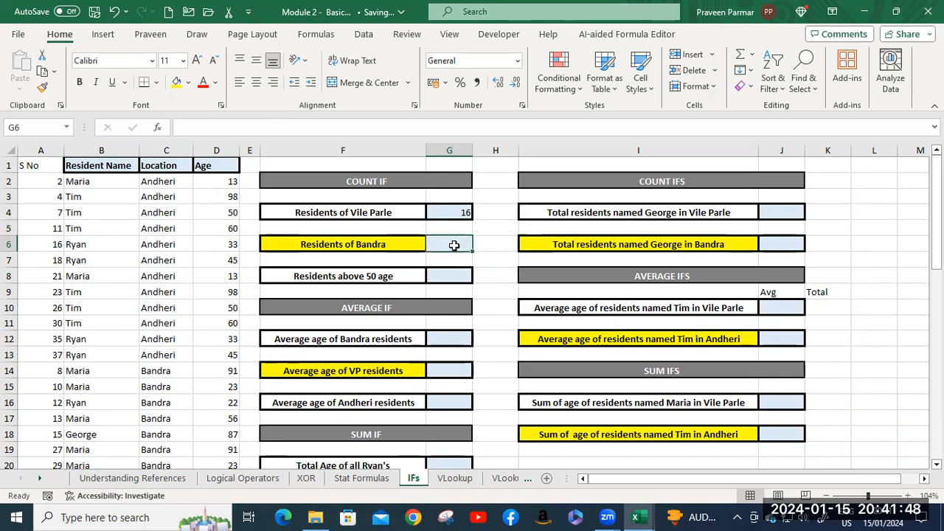
click(447, 273)
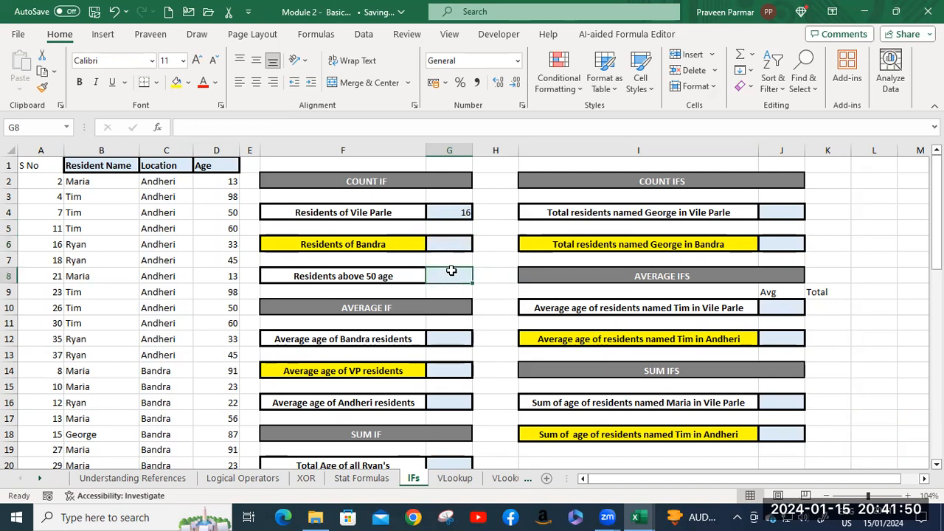
scroll(451, 272, down, 1)
scroll(445, 263, up, 1)
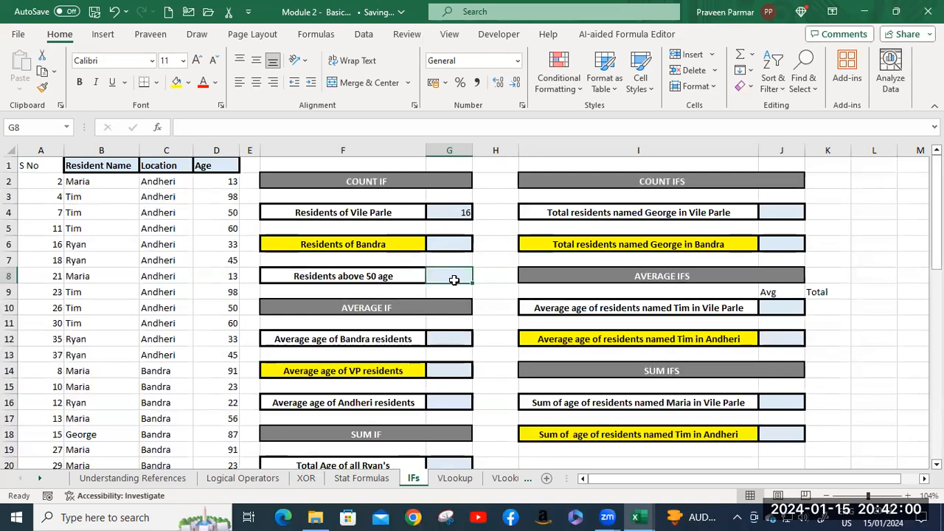
text(=coun)
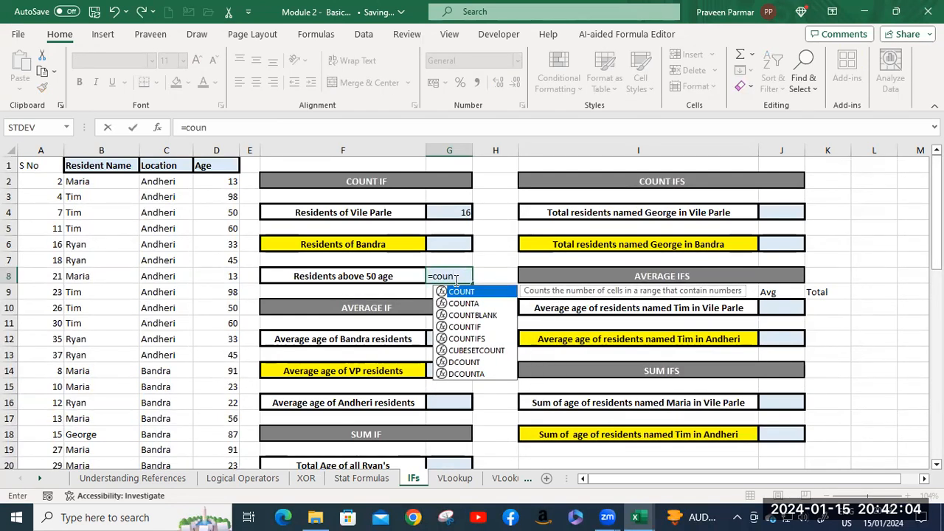
text(tif)
key(Tab)
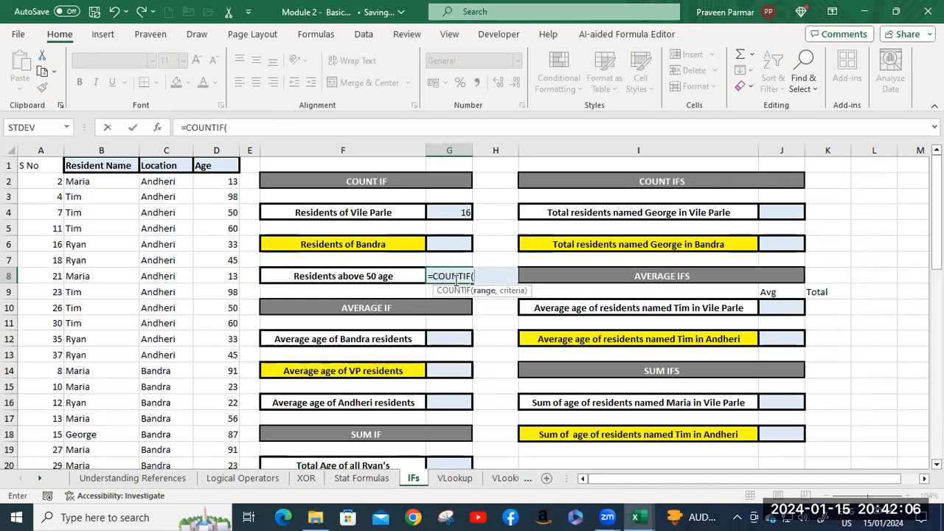
click(219, 183)
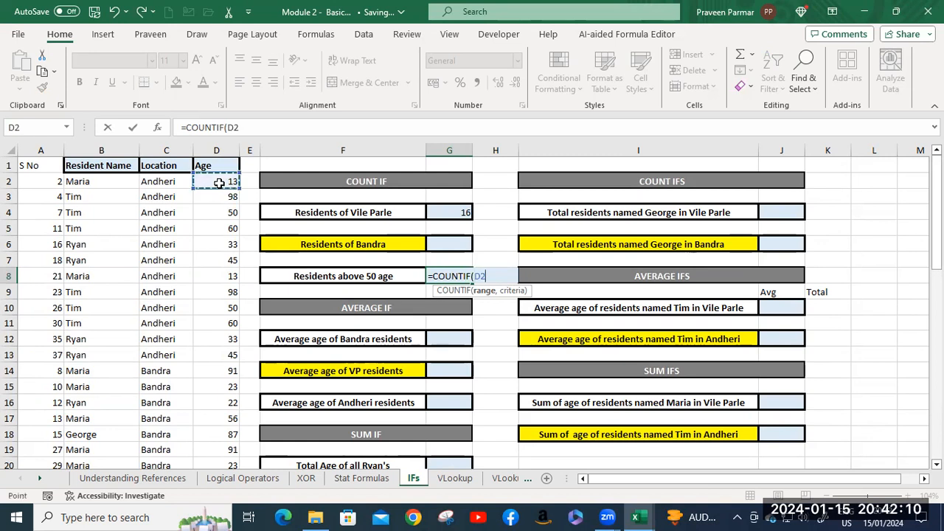
key(ctrl+shift+Down)
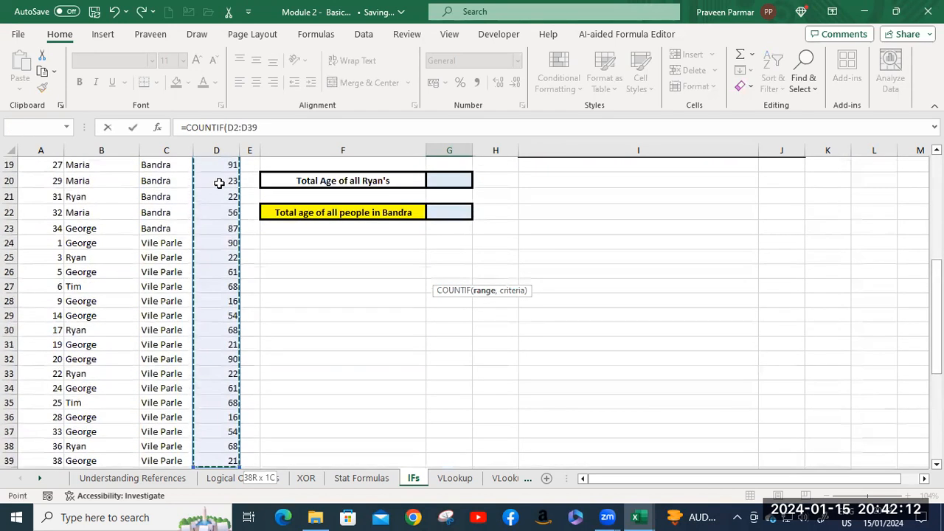
click(278, 128)
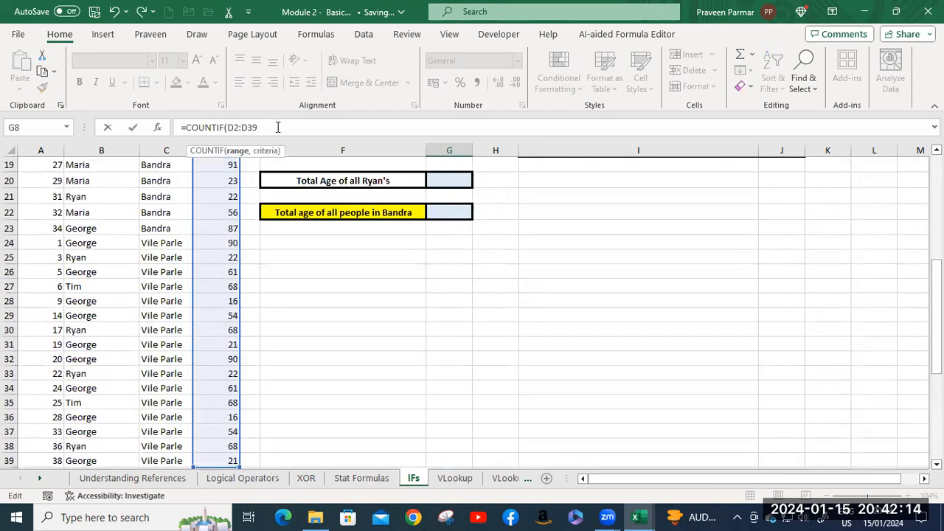
text(,)
scroll(542, 243, up, 6)
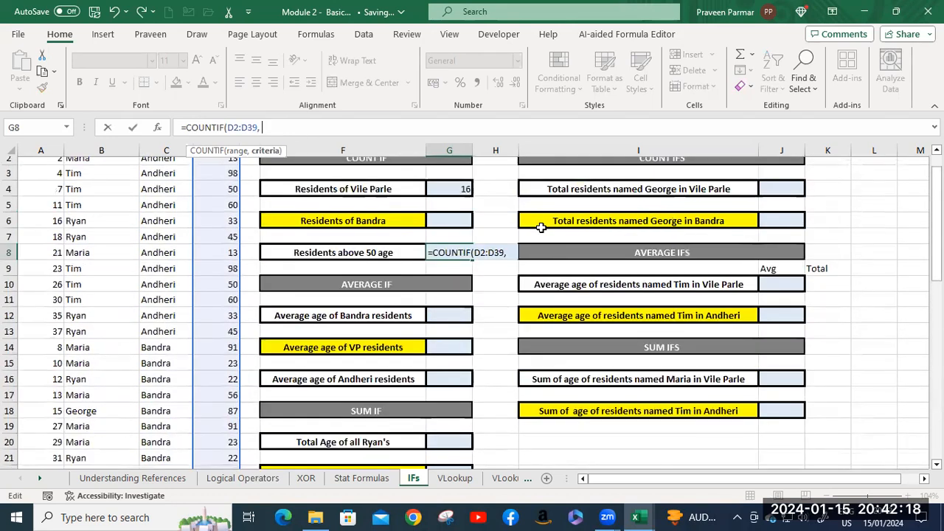
Complete the COUNTIF formula in G8 with the criterion ">50".
double_click(487, 253)
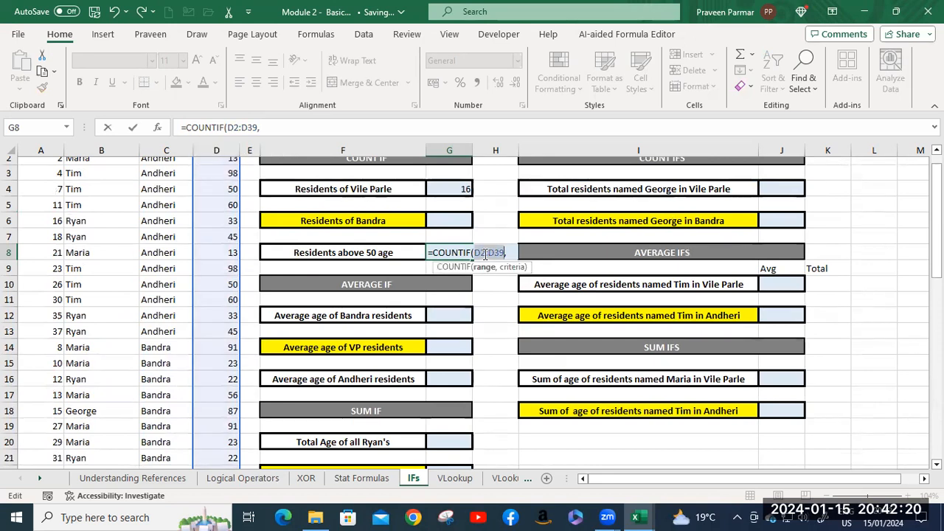
click(511, 254)
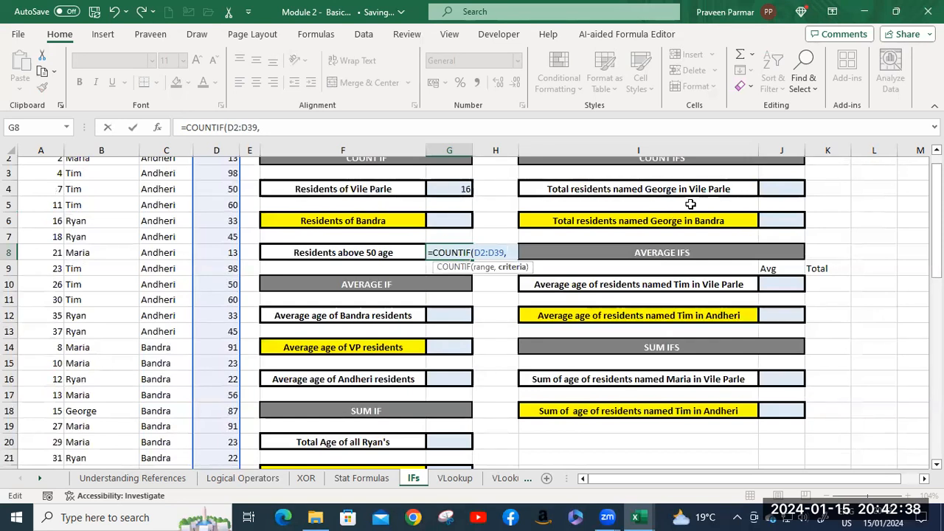
text(")
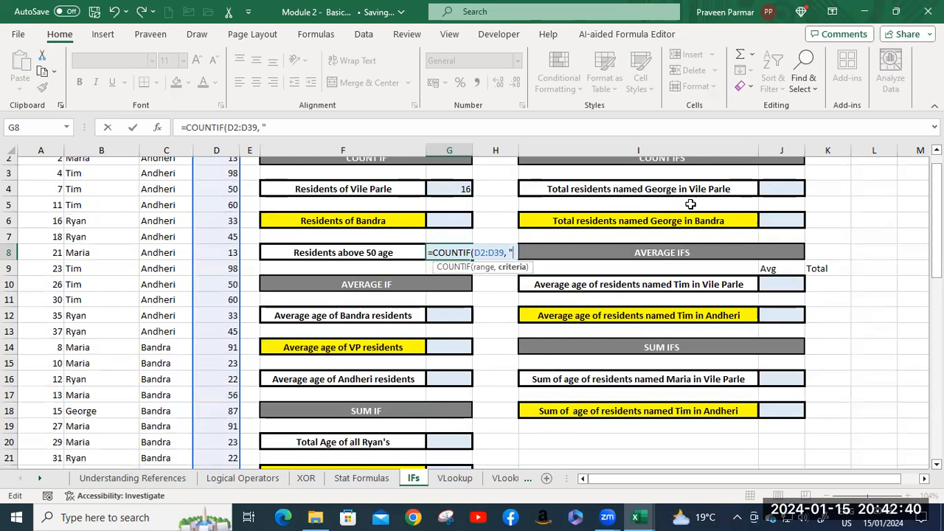
text(>)
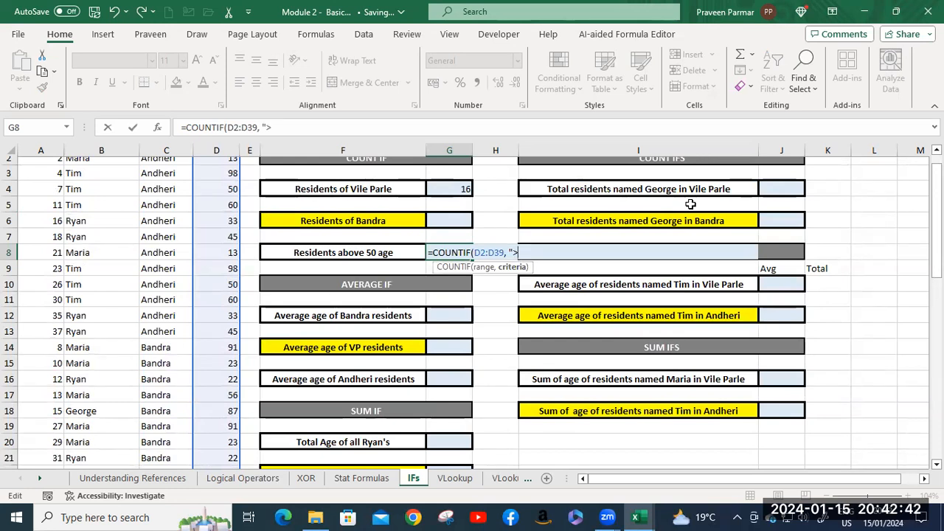
text(50")
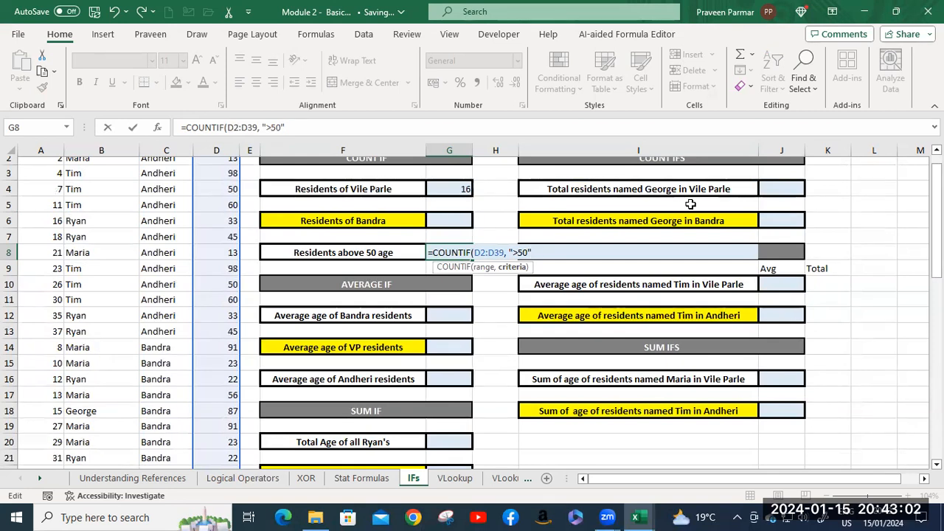
text())
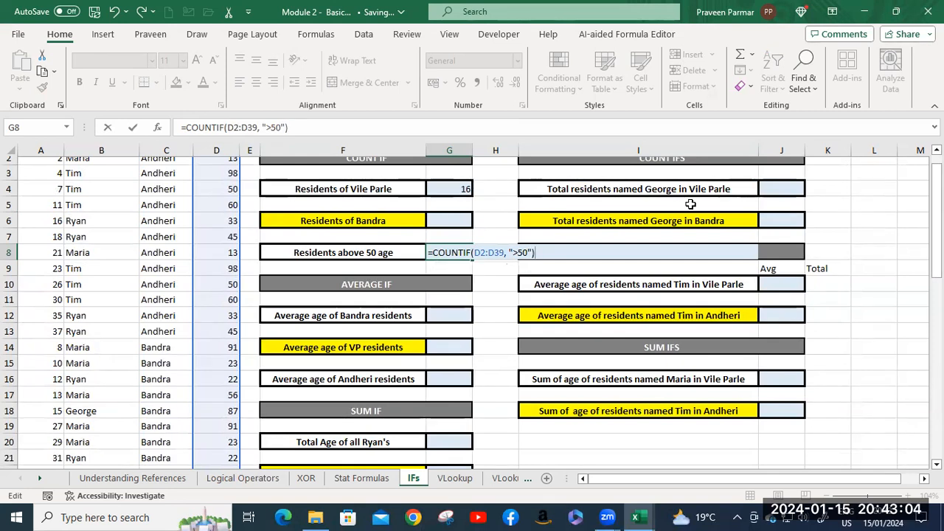
key(Return)
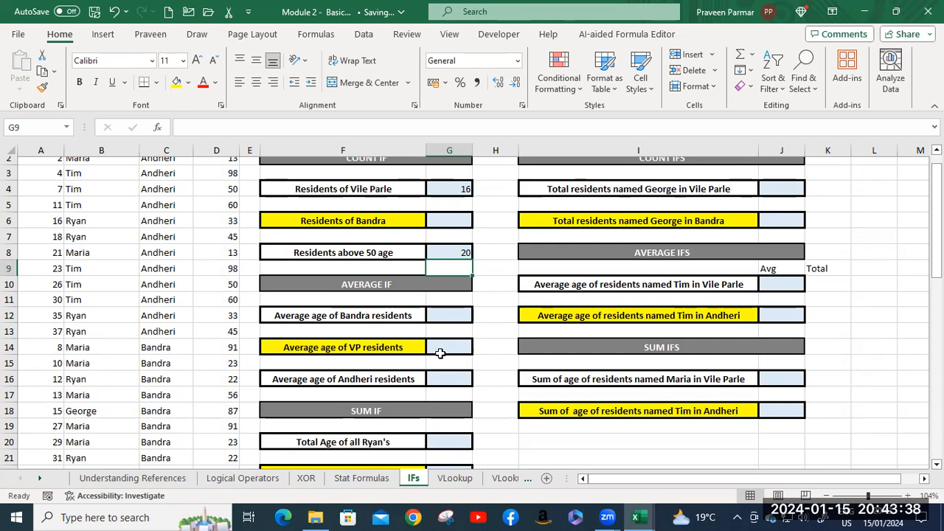
Start an AVERAGEIF formula in G12 for the average age of Bandra residents.
click(445, 312)
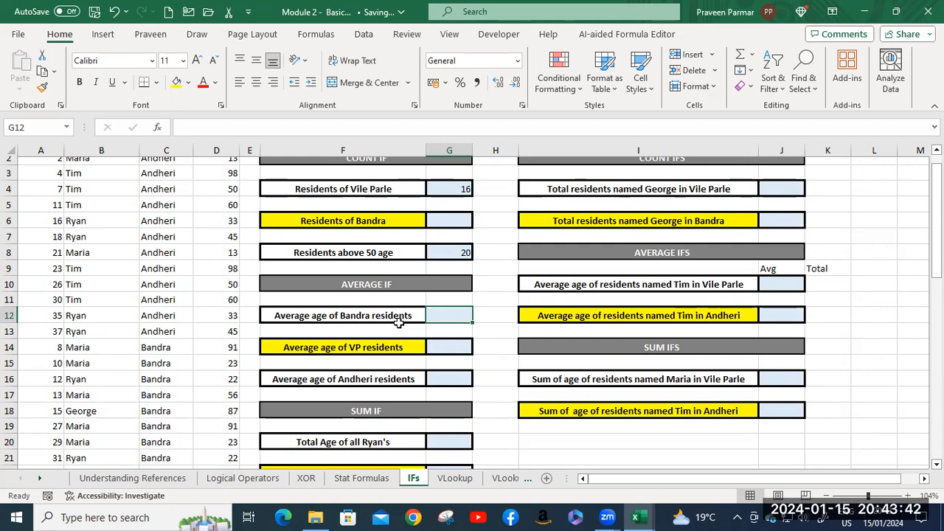
scroll(399, 321, down, 1)
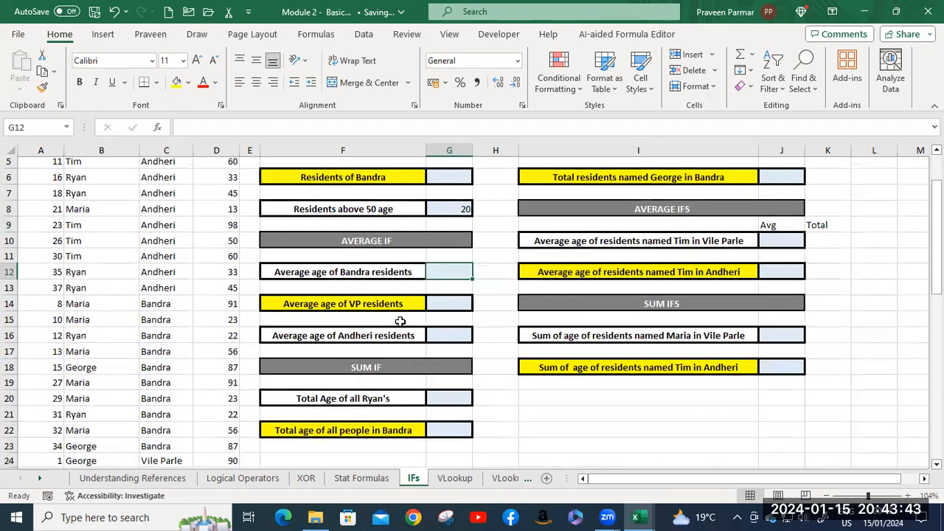
click(317, 274)
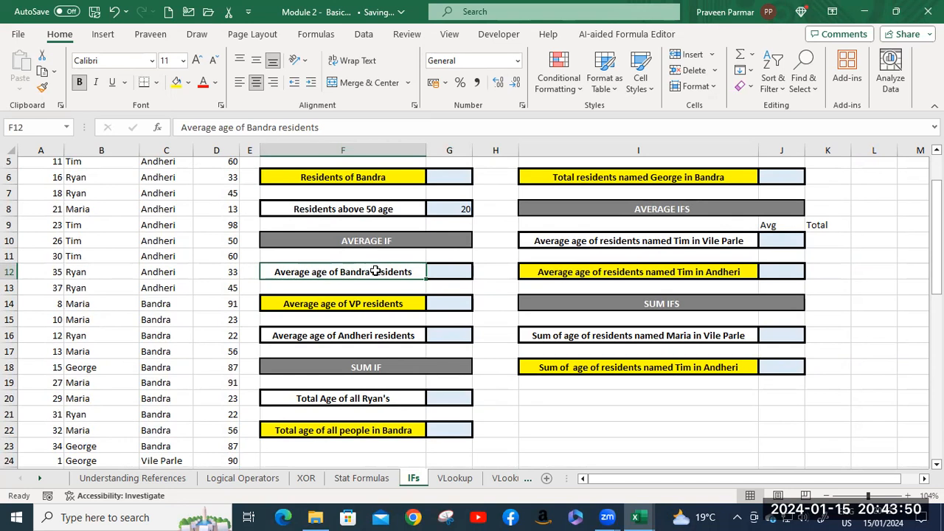
click(440, 274)
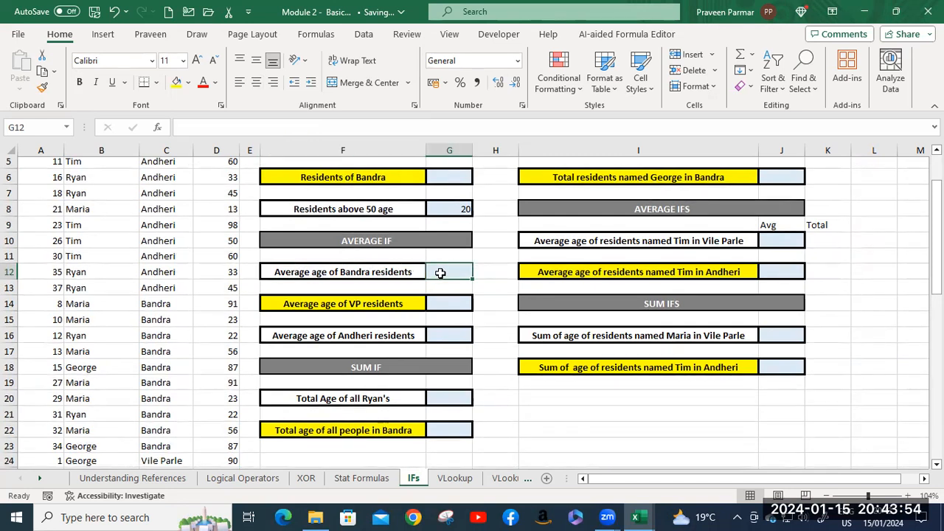
text(=)
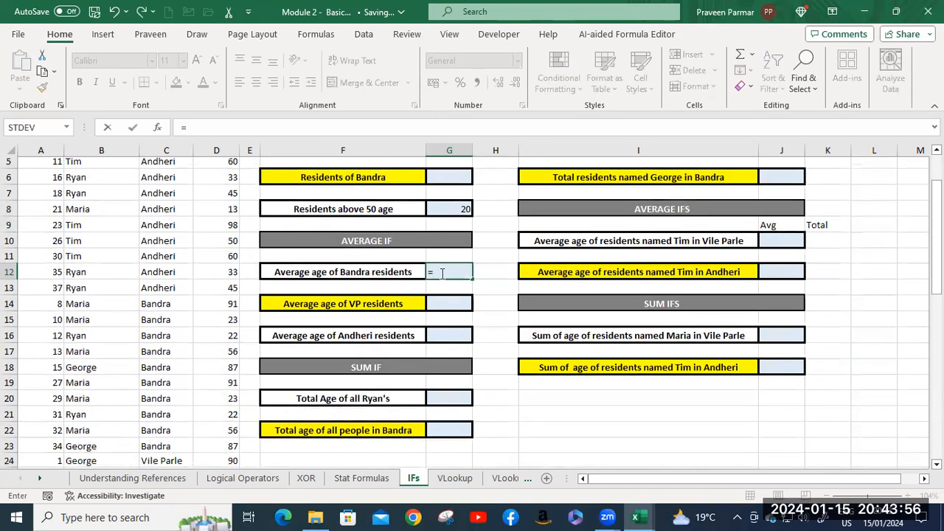
text(av)
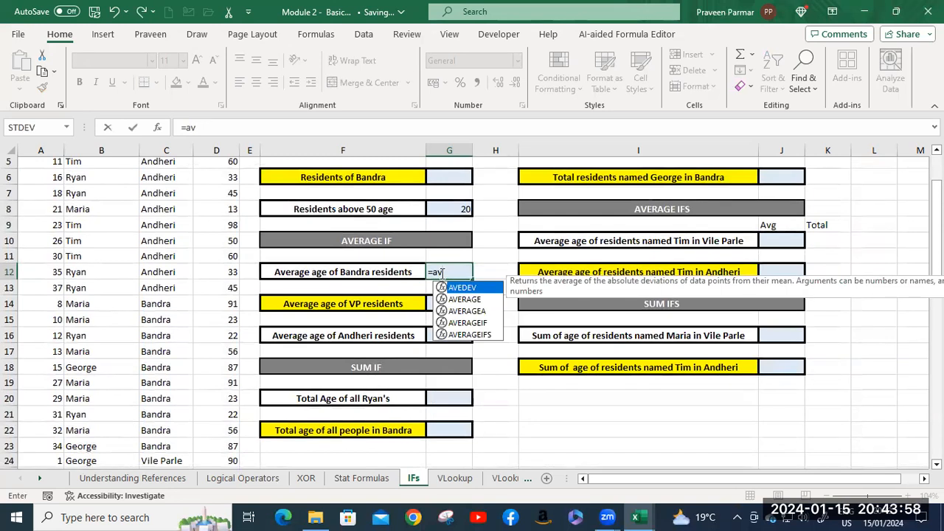
key(Down)
key(Down)
key(Down)
key(Tab)
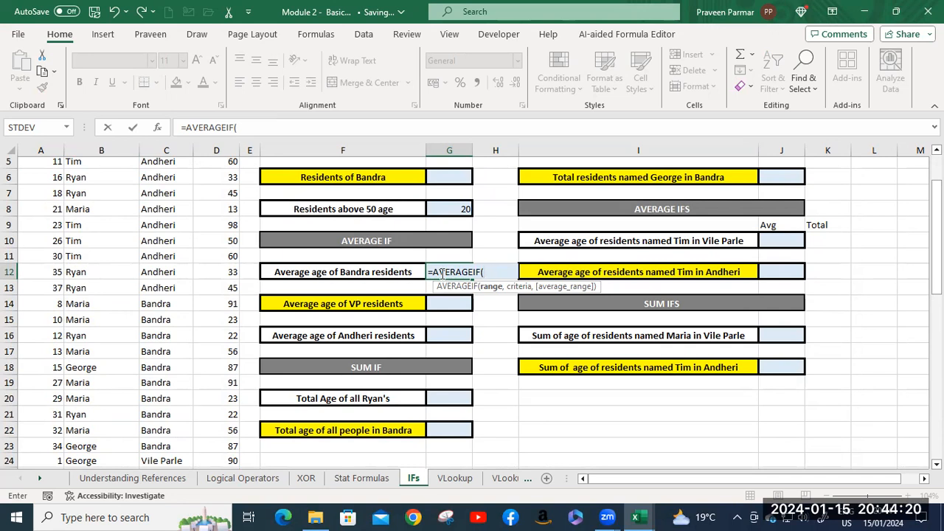
Give the AVERAGEIF formula in G12 the Location range C2:C39 and the criterion "Bandra".
scroll(157, 227, up, 2)
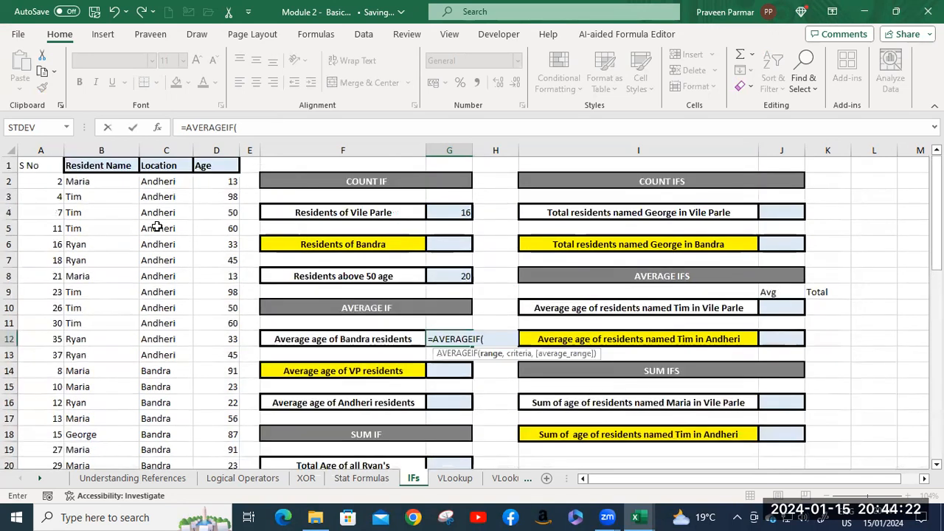
click(157, 182)
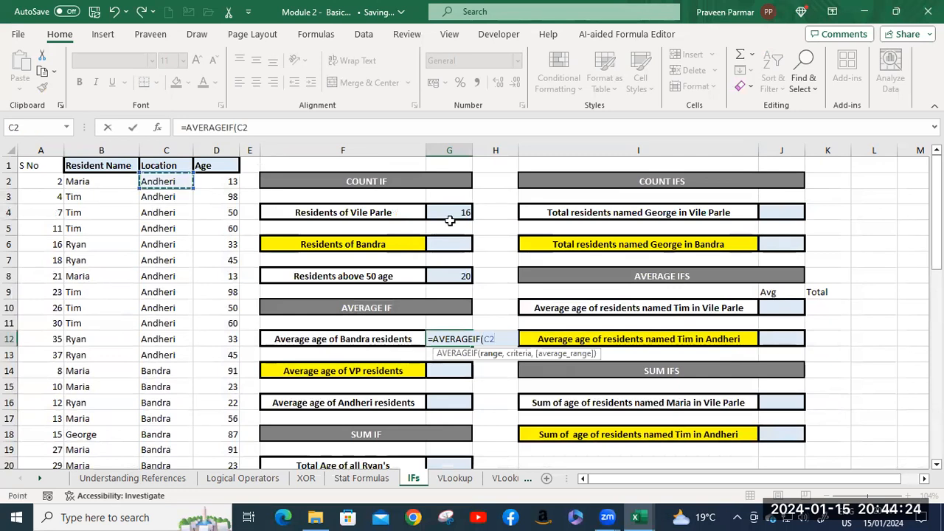
key(ctrl+shift+Down)
scroll(572, 236, up, 5)
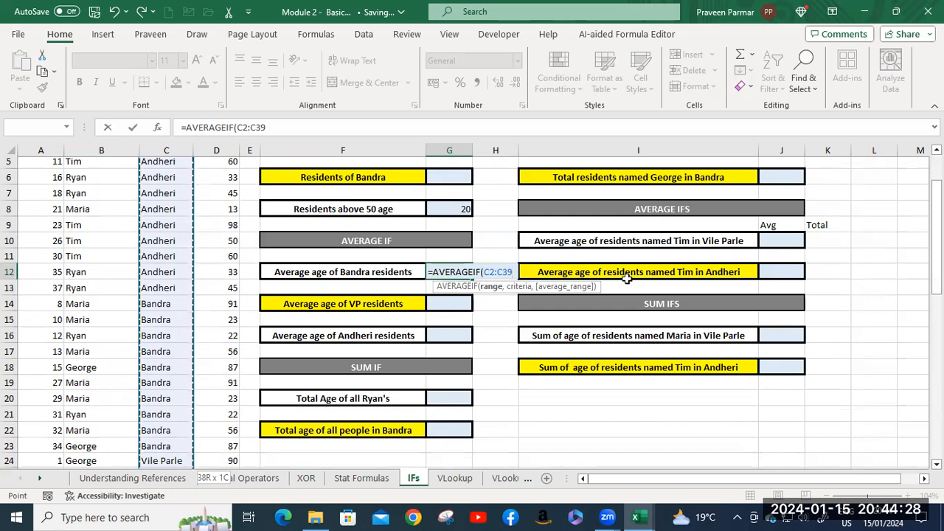
text(,)
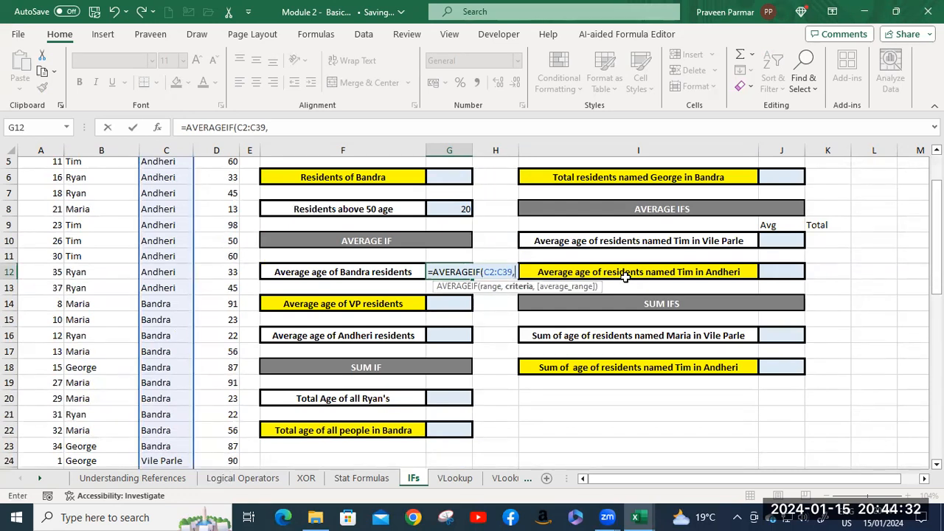
text("Bandra")
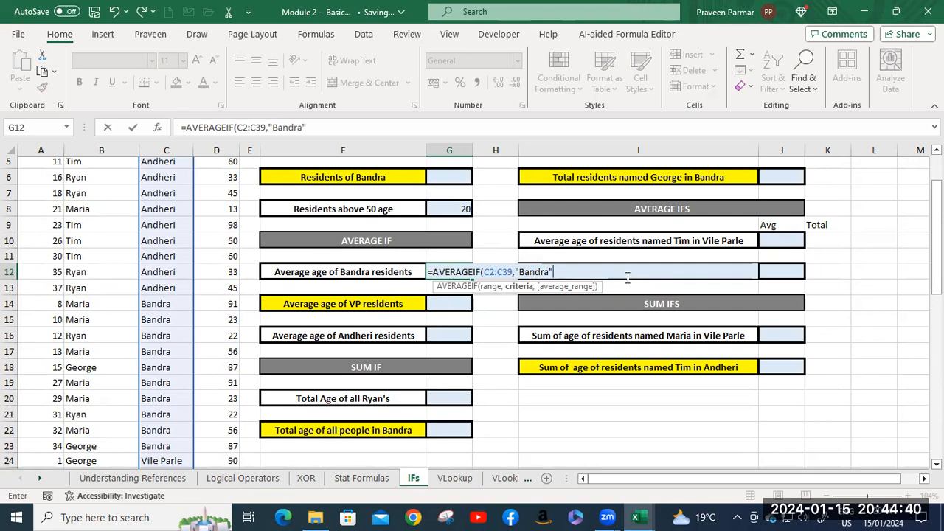
text(,)
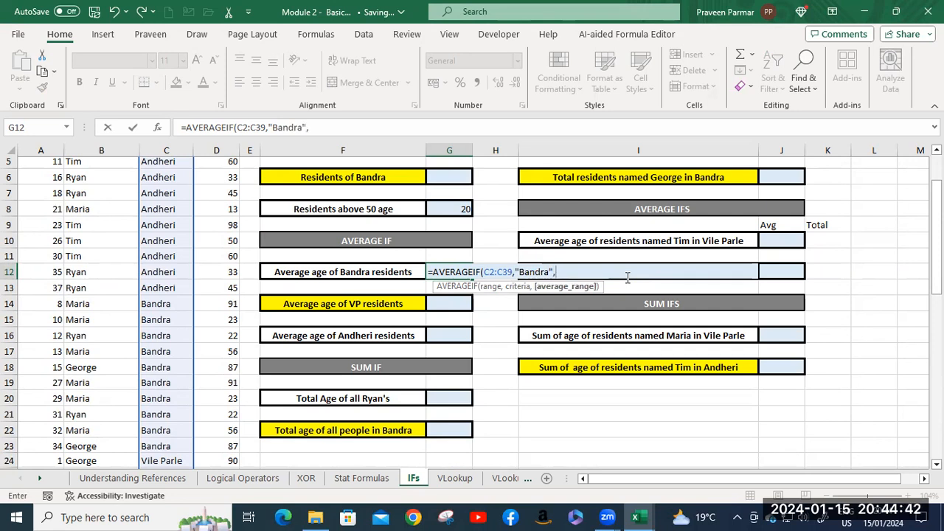
Complete the AVERAGEIF formula in G12 with the Age column D2:D39 as the average range.
scroll(216, 216, up, 2)
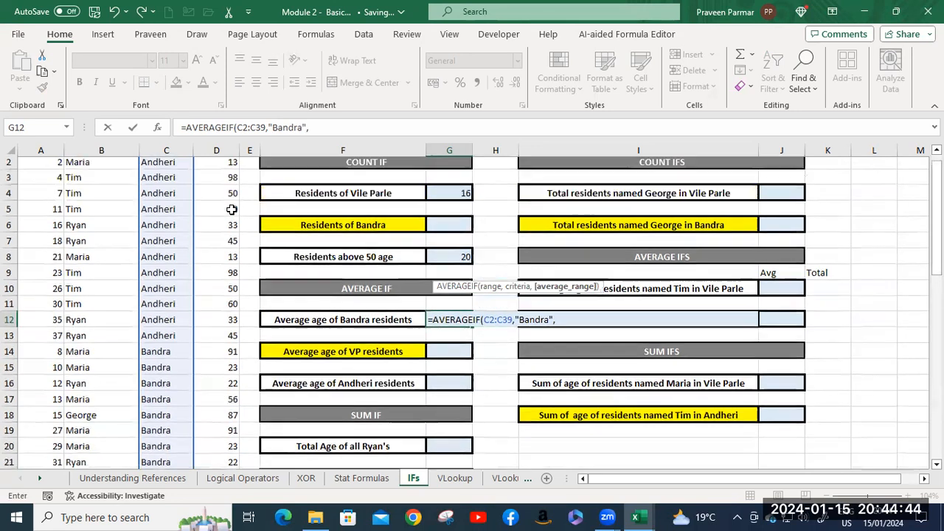
click(218, 181)
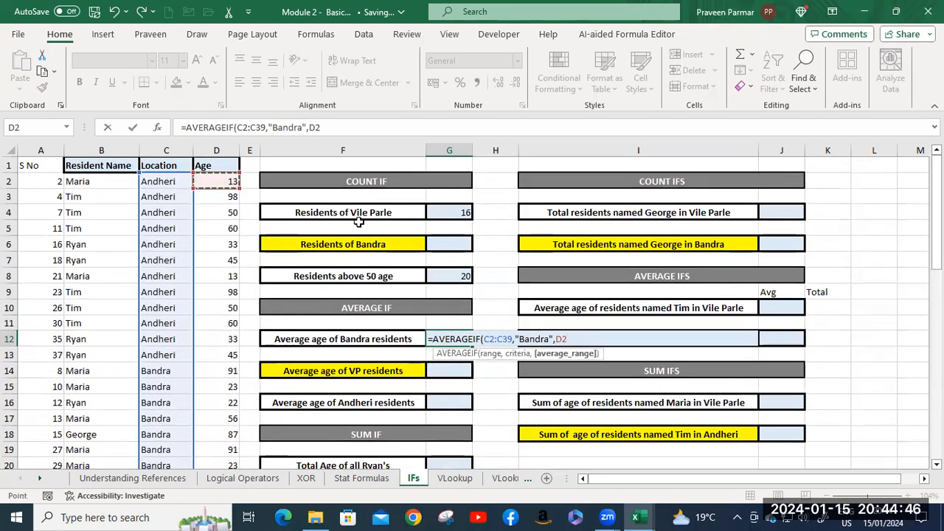
key(ctrl+shift+Down)
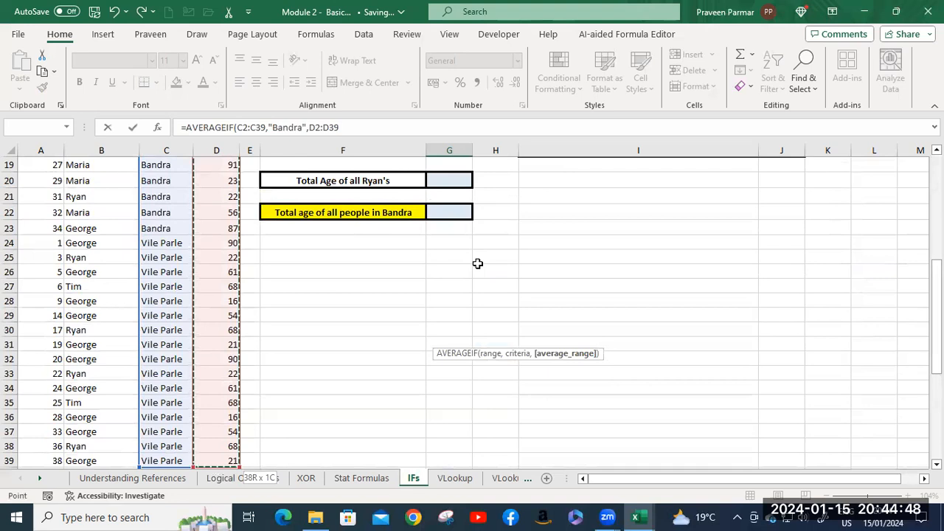
scroll(500, 264, up, 6)
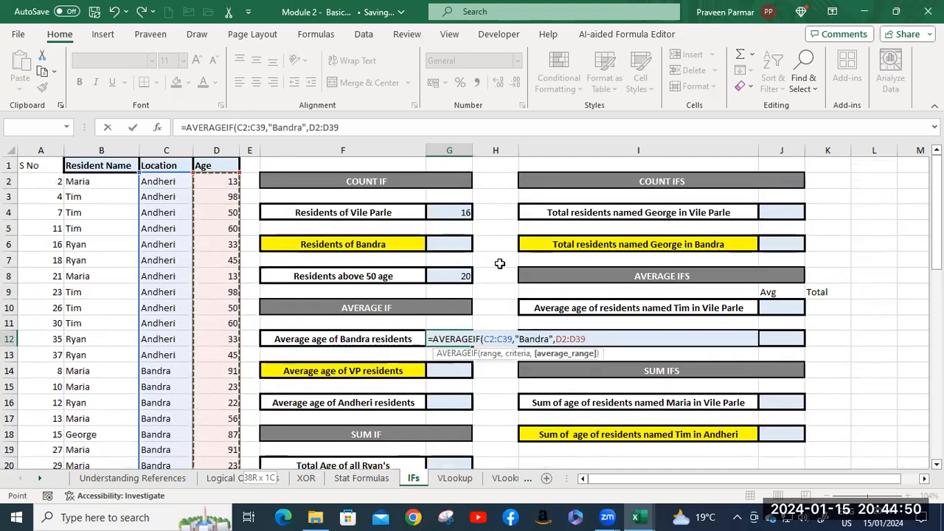
click(594, 337)
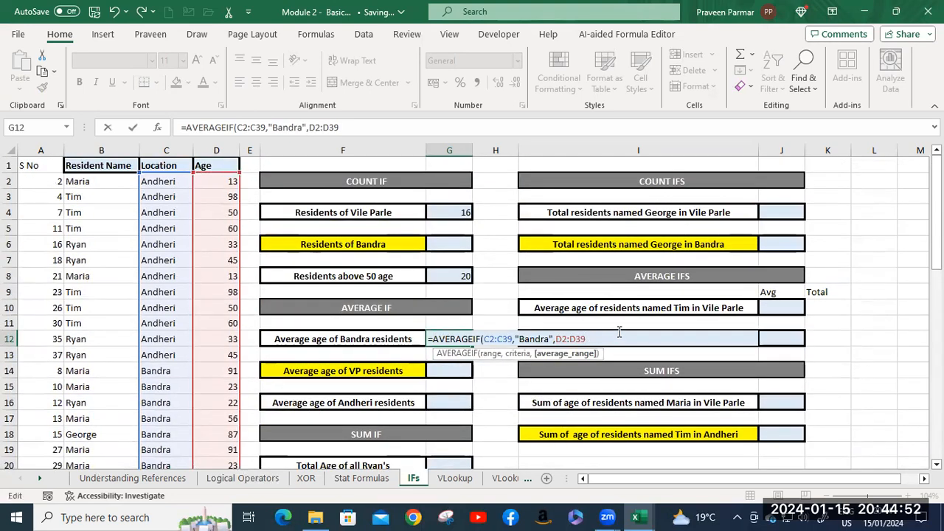
text())
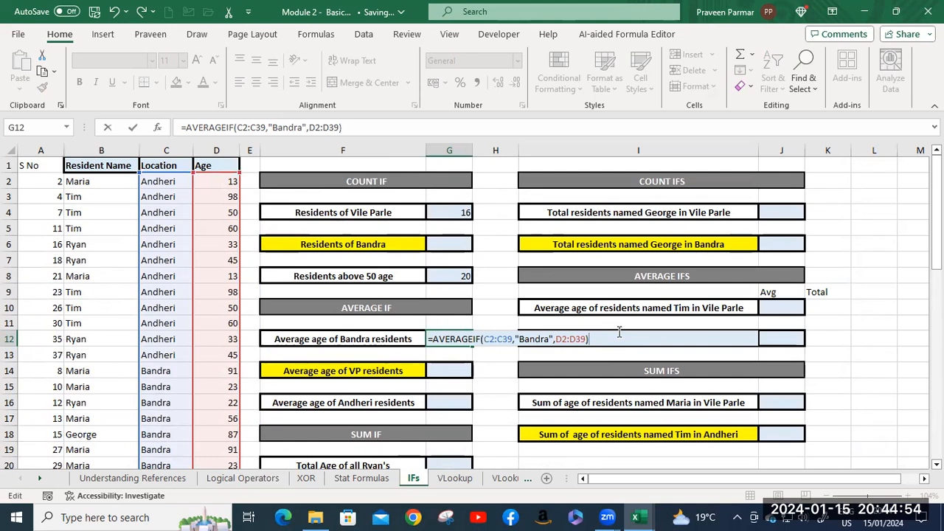
key(Return)
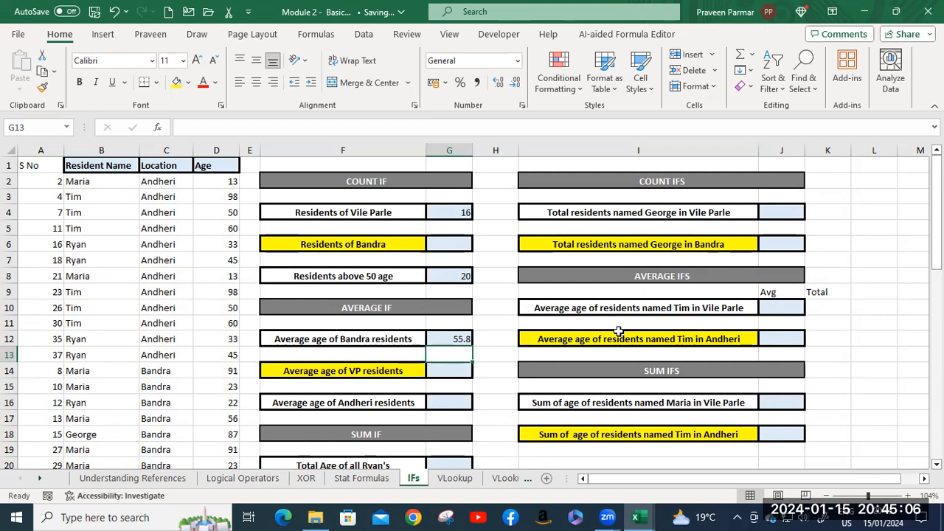
Review the arguments of the AVERAGEIF formula in G12 without changing it.
double_click(451, 340)
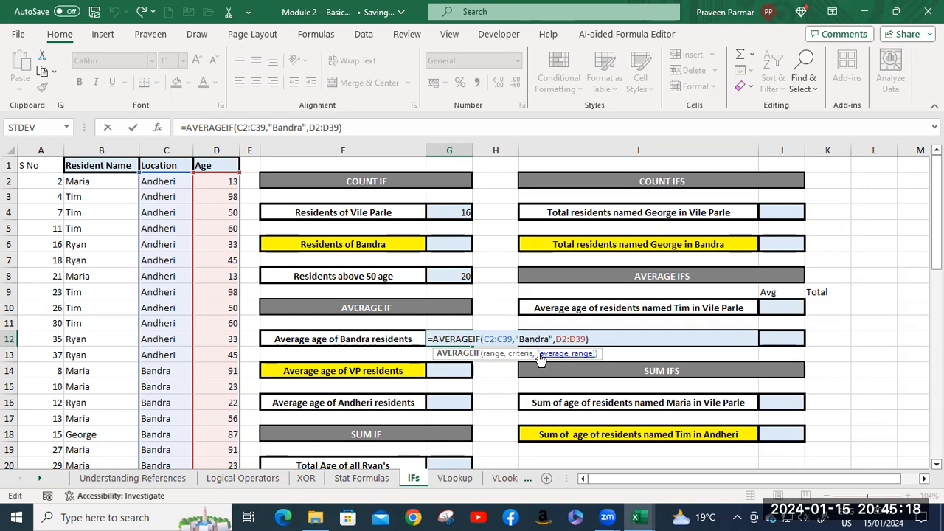
click(596, 339)
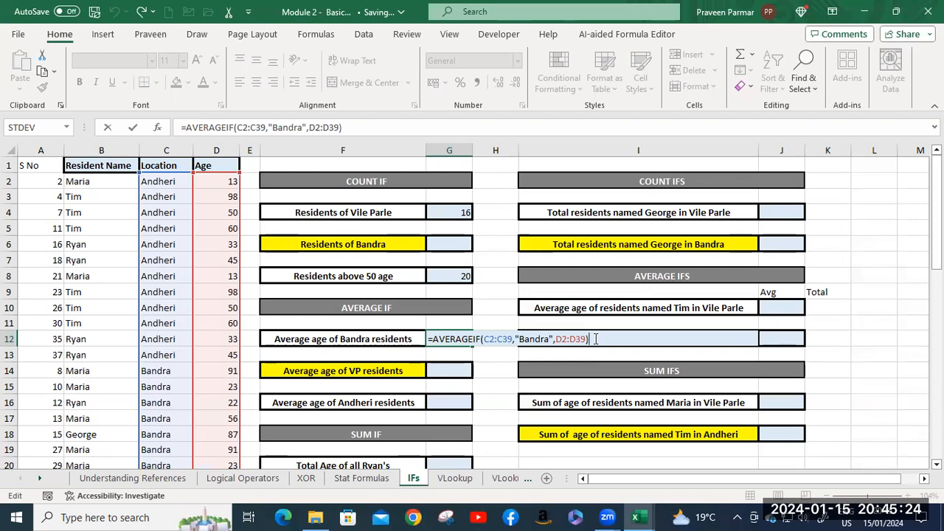
key(Return)
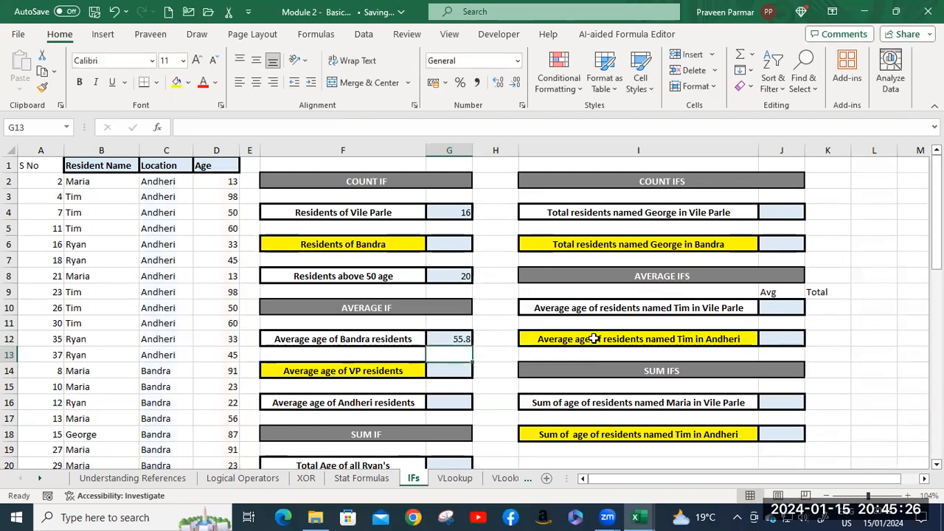
Start a SUMIF formula in G20 for the first total-age exercise under SUM IF.
click(452, 368)
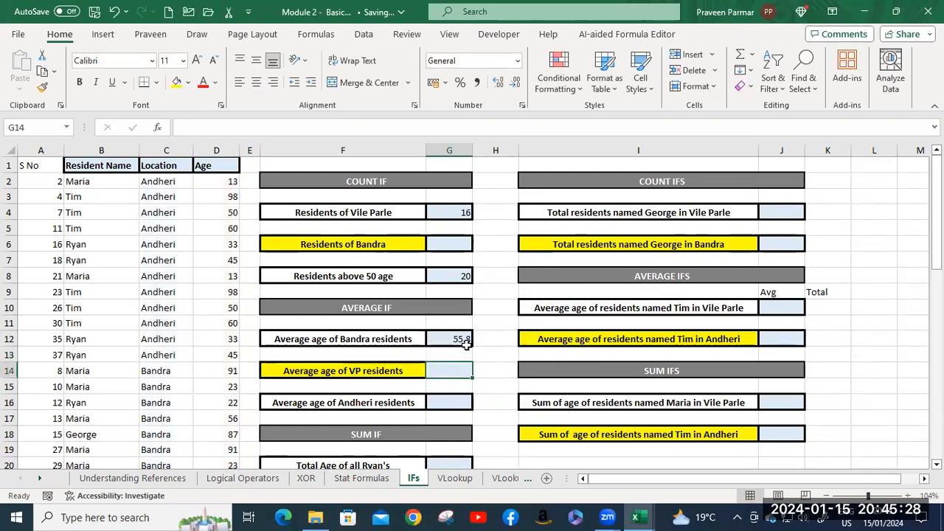
scroll(459, 338, down, 2)
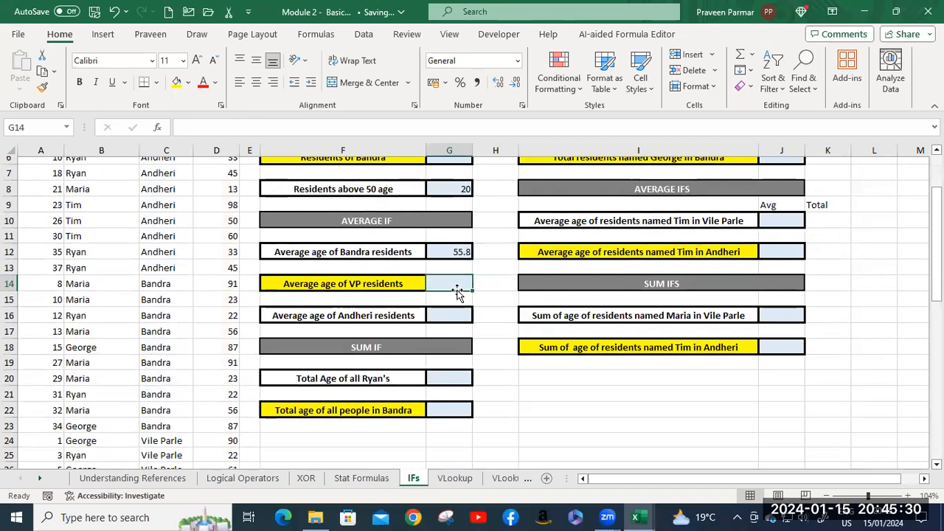
click(448, 317)
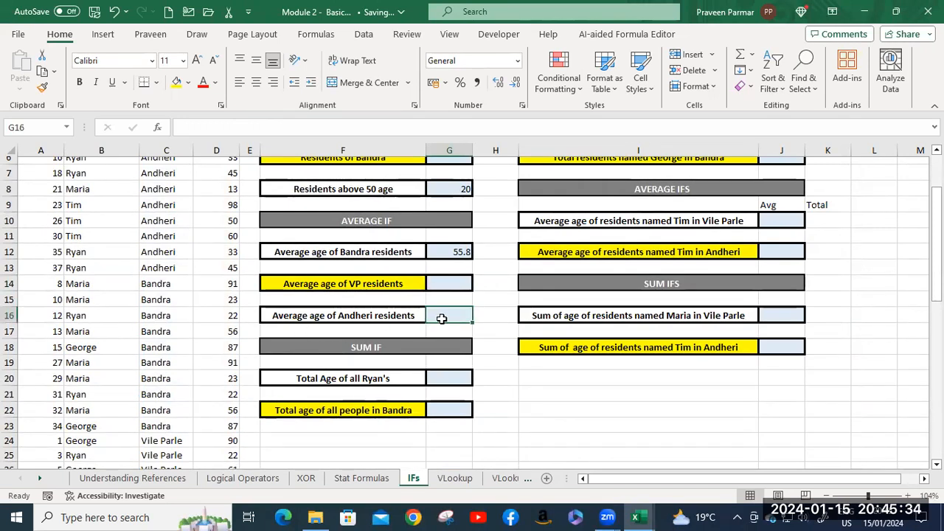
scroll(379, 336, down, 1)
click(379, 336)
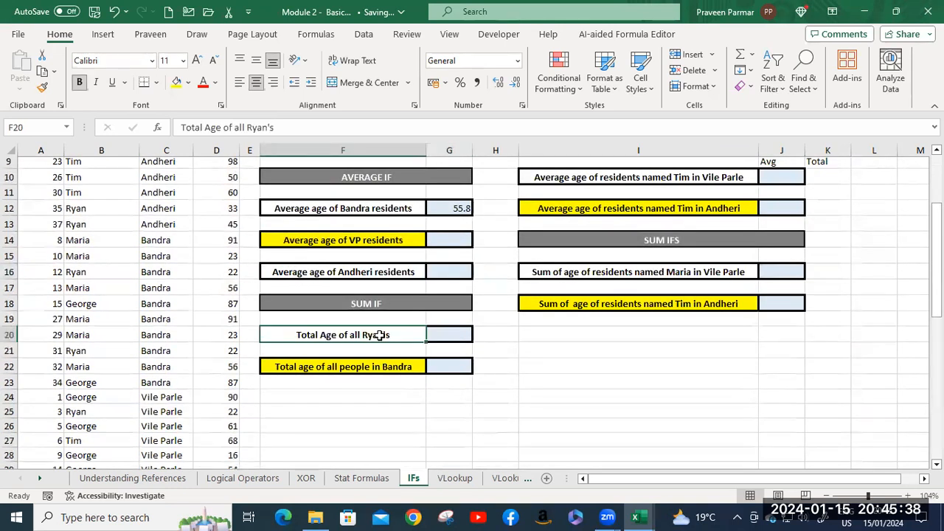
click(443, 333)
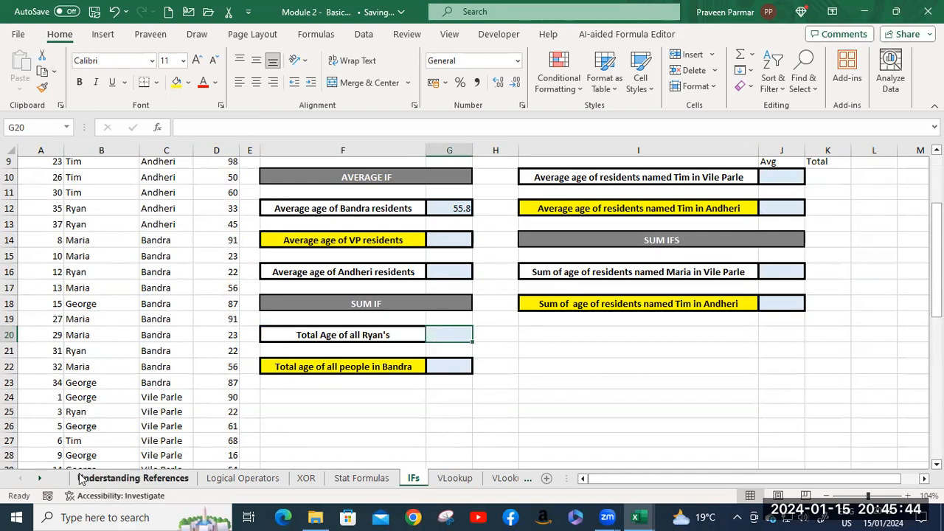
scroll(89, 398, up, 1)
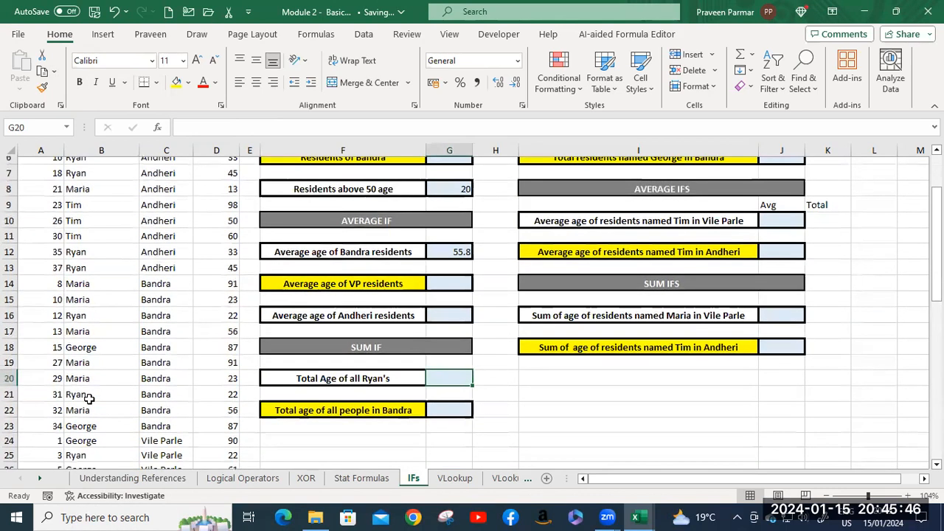
scroll(89, 398, down, 2)
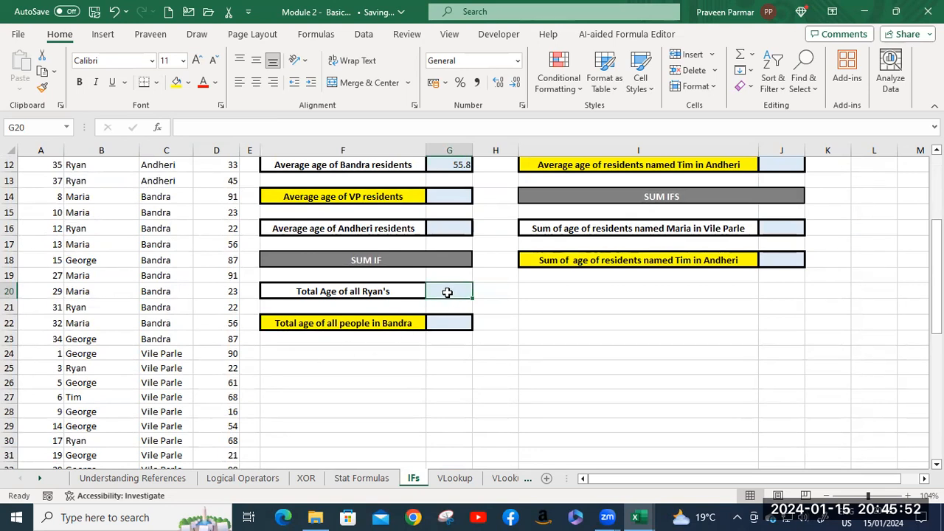
text(=sum)
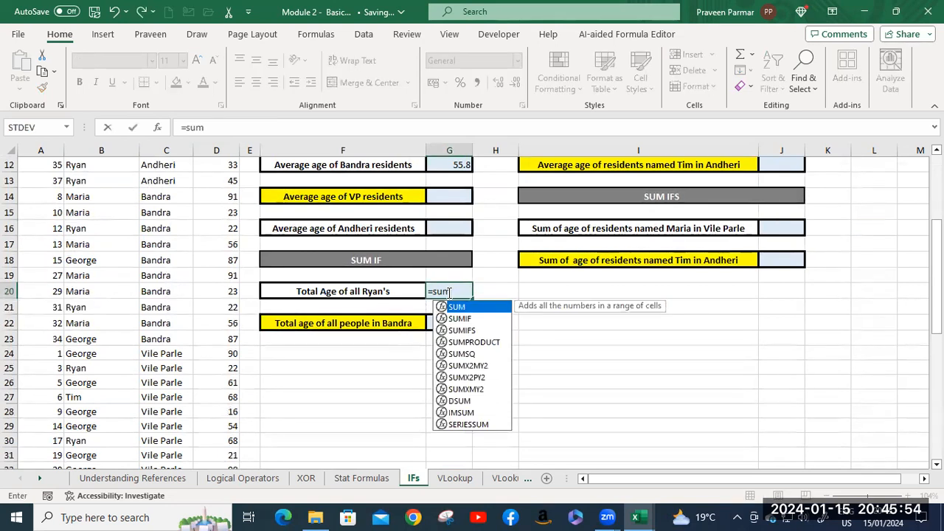
key(Down)
key(Tab)
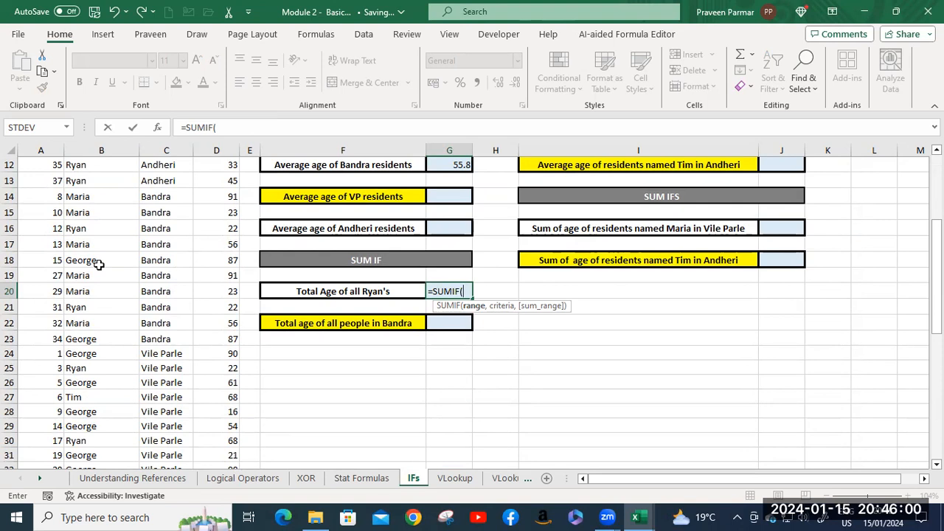
Use the Resident Name column B2:B39 as the criteria range of the SUMIF formula in G20.
scroll(99, 264, up, 4)
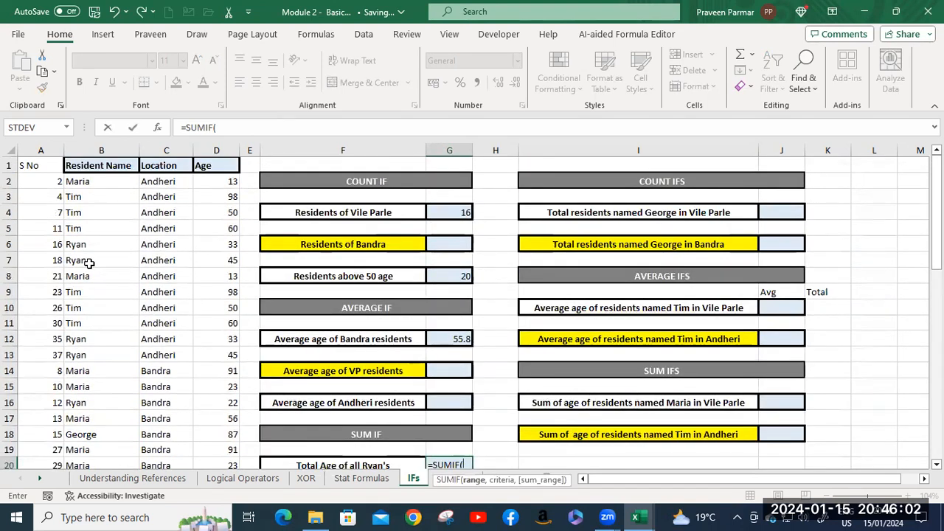
click(83, 186)
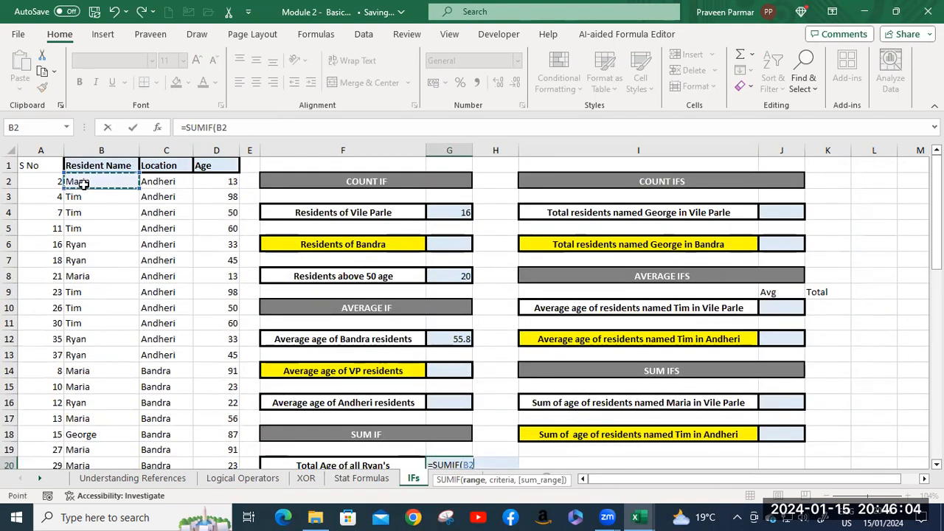
key(ctrl+shift+Down)
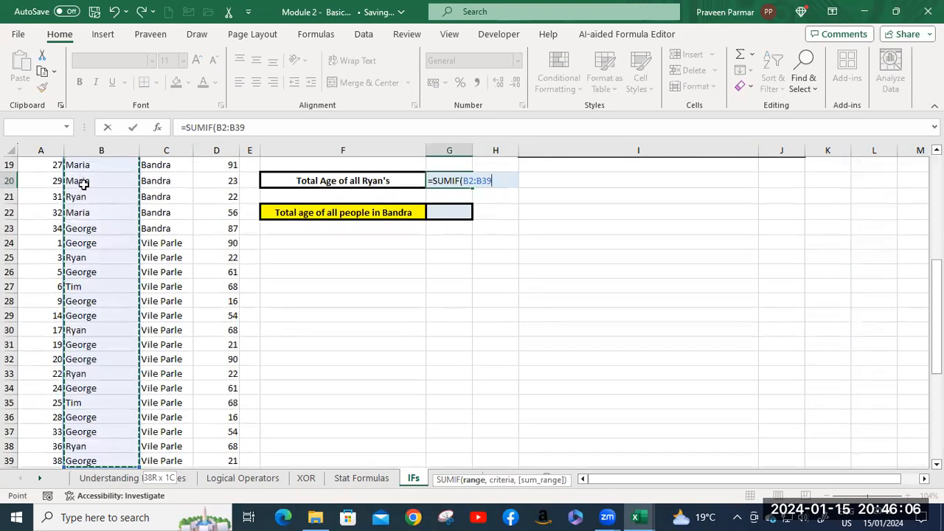
Complete the SUMIF formula in G20 with the resident name from the F20 label as criterion and D2:D39 as the sum range.
text(,)
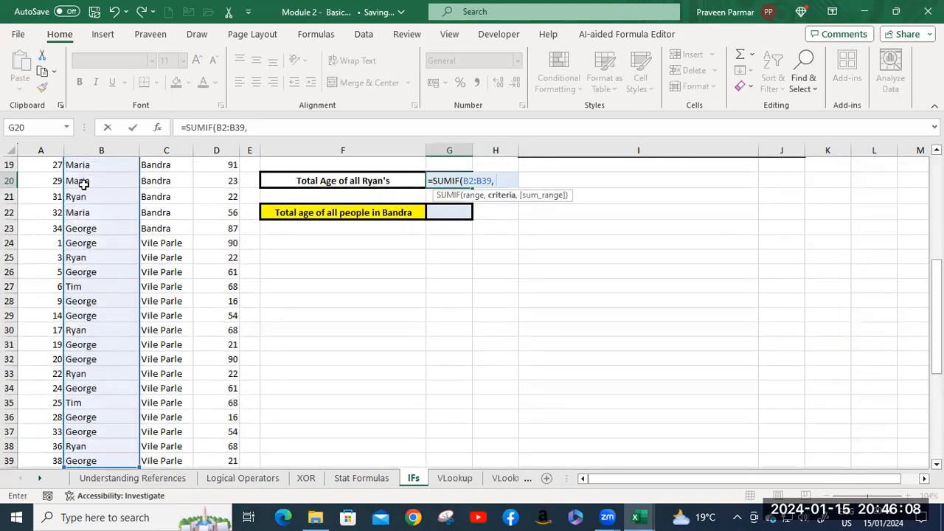
text( "Ryan)
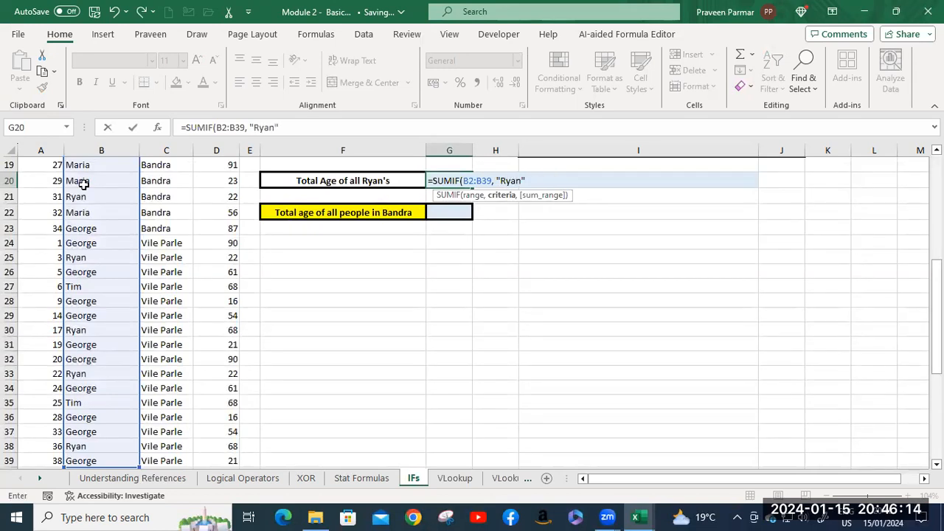
text(",)
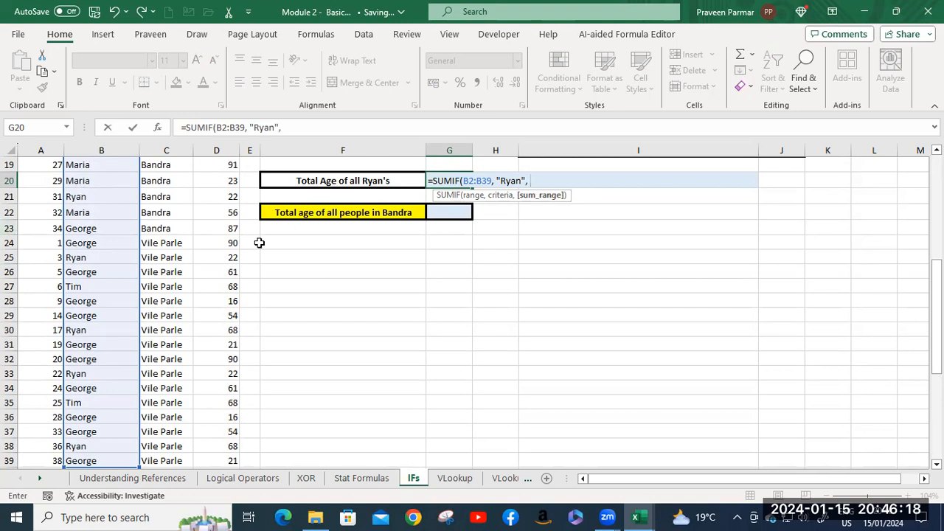
scroll(235, 221, up, 6)
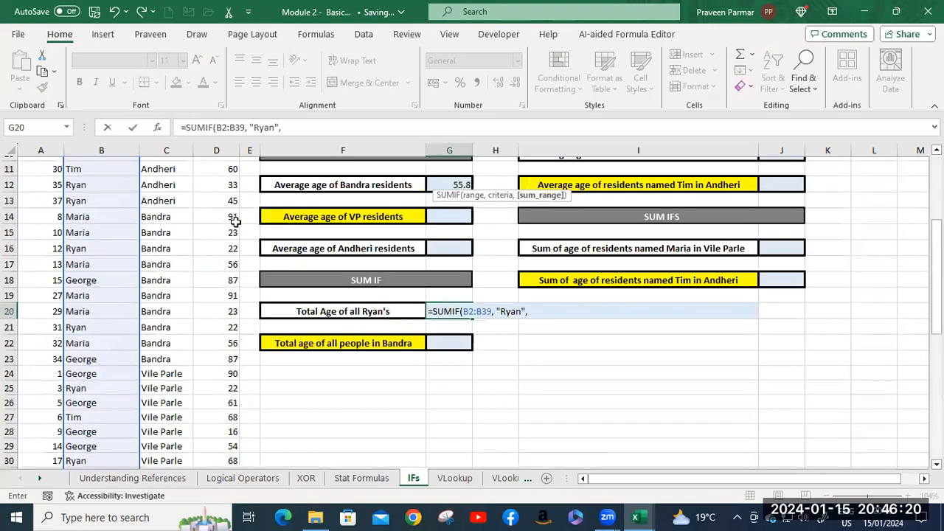
click(217, 180)
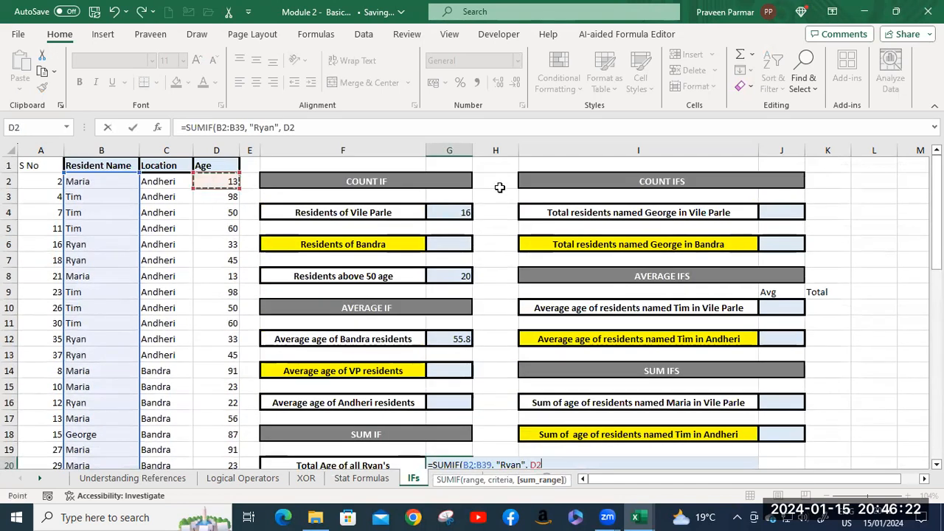
key(ctrl+shift+Down)
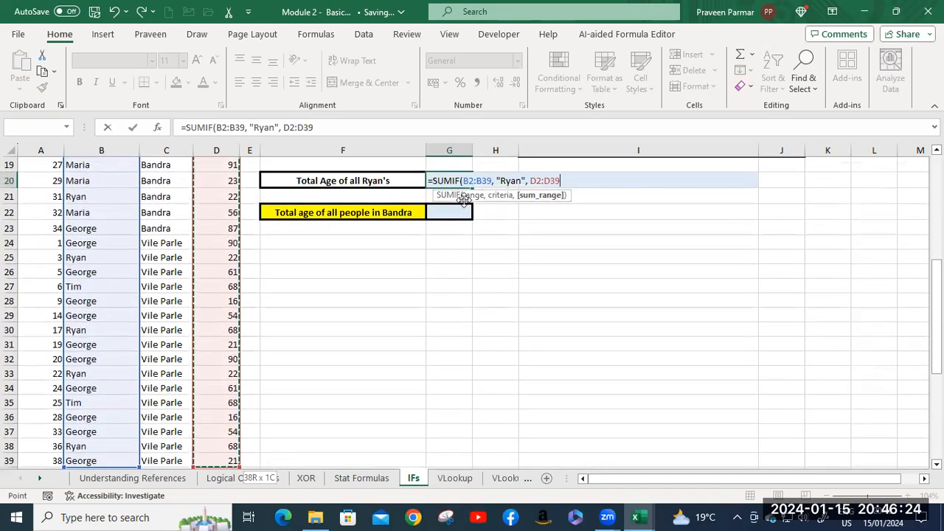
key(Return)
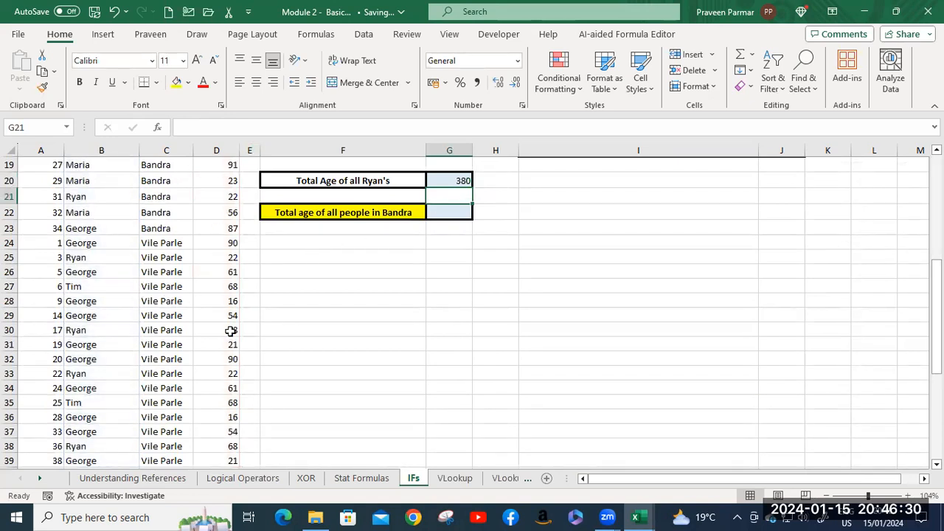
Start a COUNTIFS formula in J4 for the first exercise under COUNT IFS.
scroll(584, 264, up, 2)
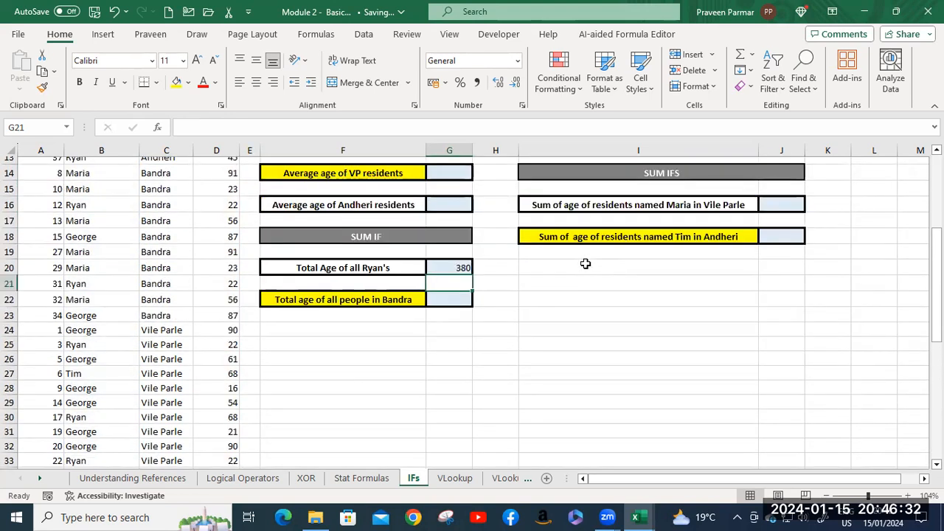
scroll(584, 263, up, 2)
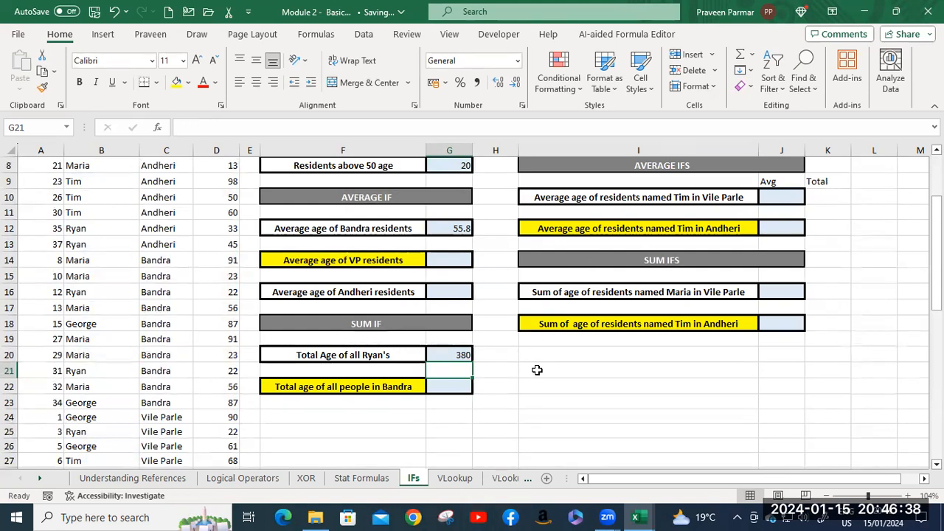
scroll(537, 370, up, 2)
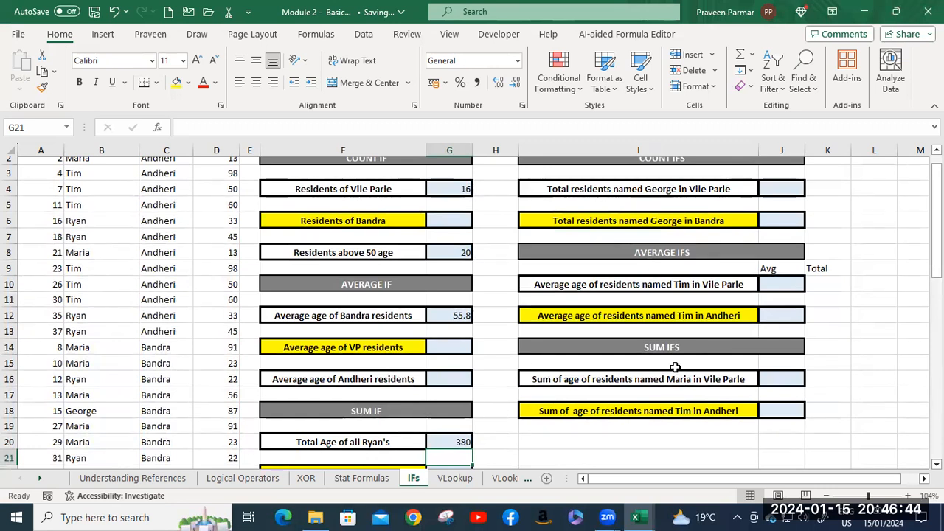
scroll(676, 369, up, 1)
click(778, 213)
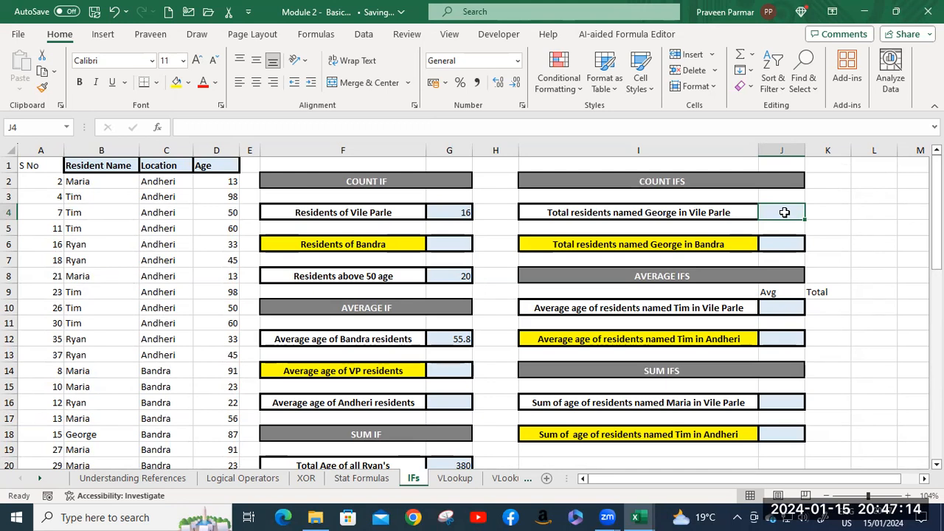
text(=)
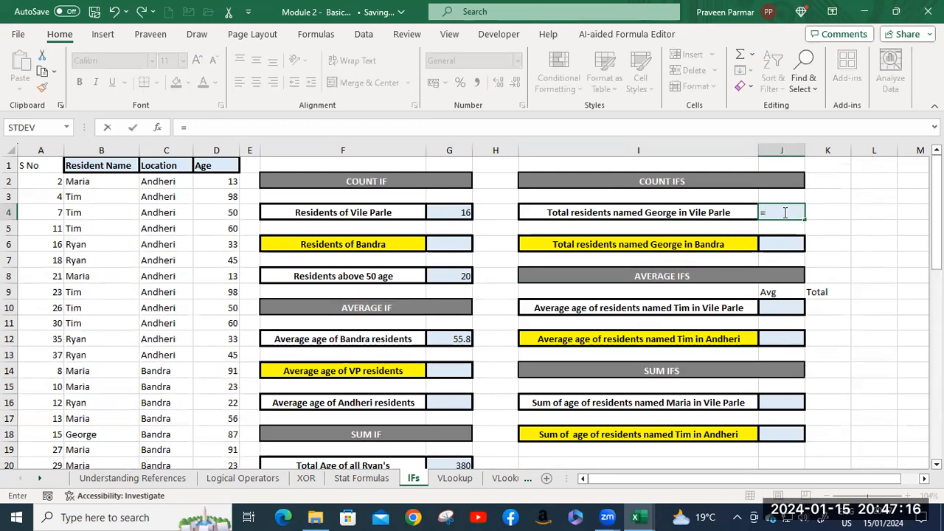
text(coun)
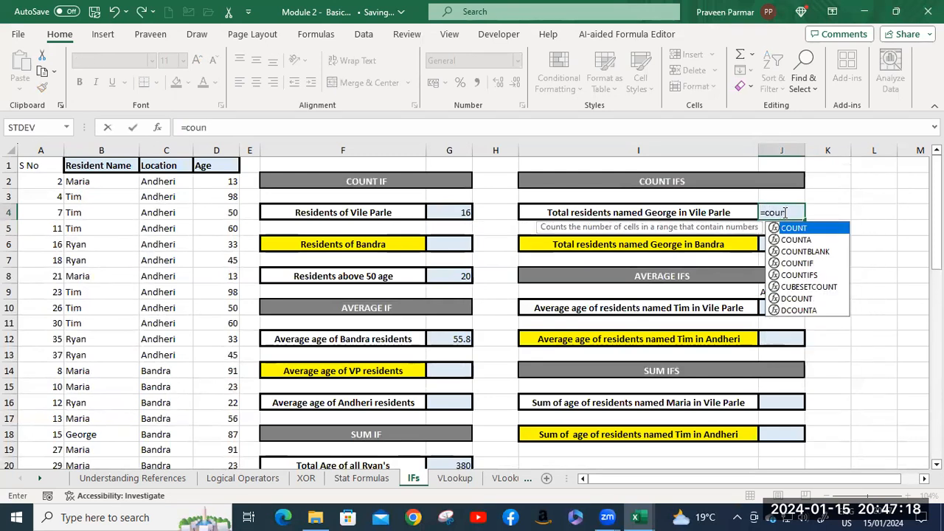
key(Down)
key(Down)
key(Down)
key(Down)
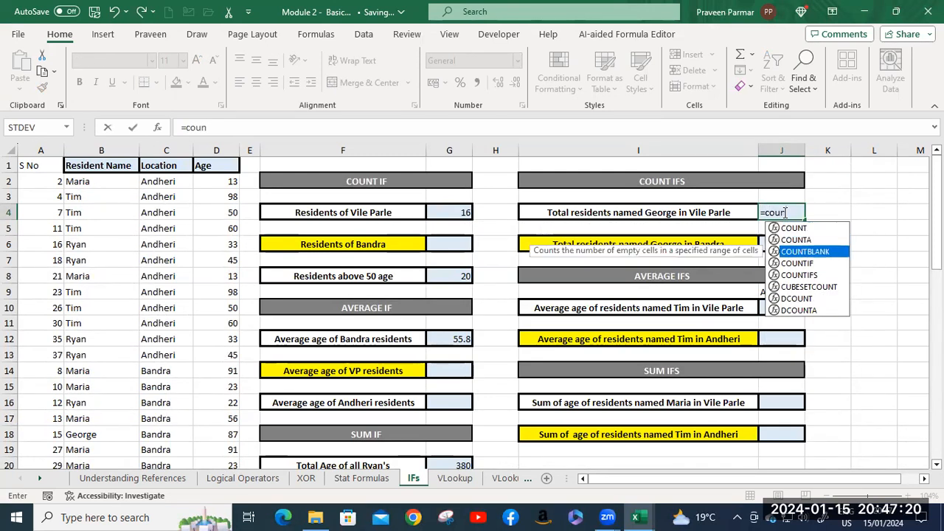
key(Tab)
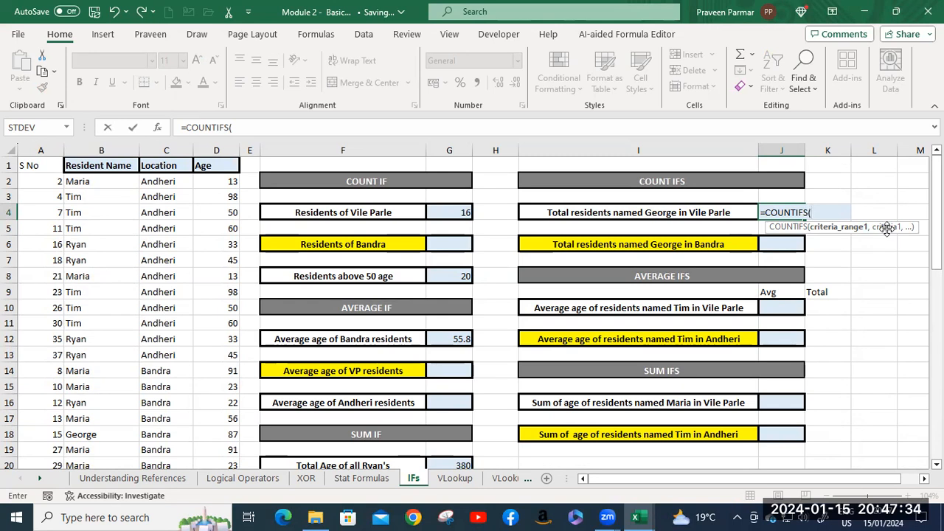
Set the first COUNTIFS condition in J4 to range B2:B39 with the resident name from the I4 label as criterion.
click(92, 181)
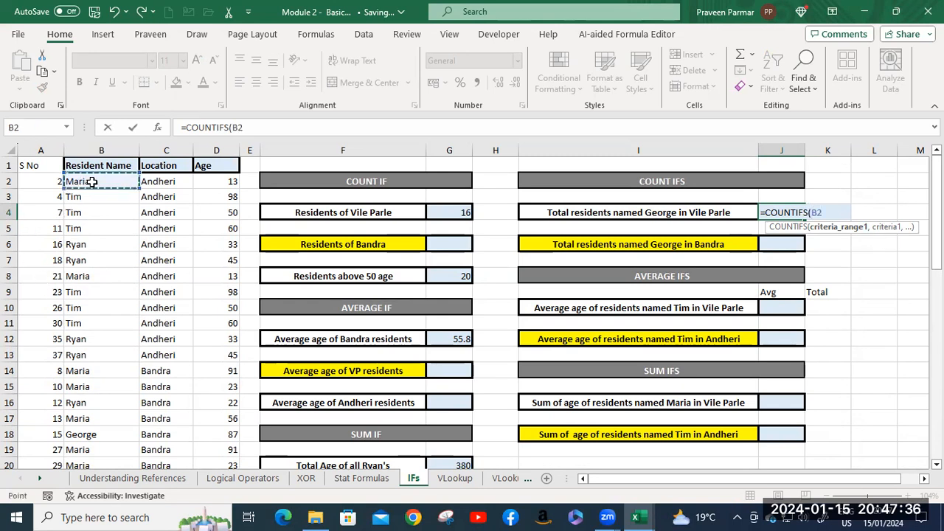
key(ctrl+shift+Down)
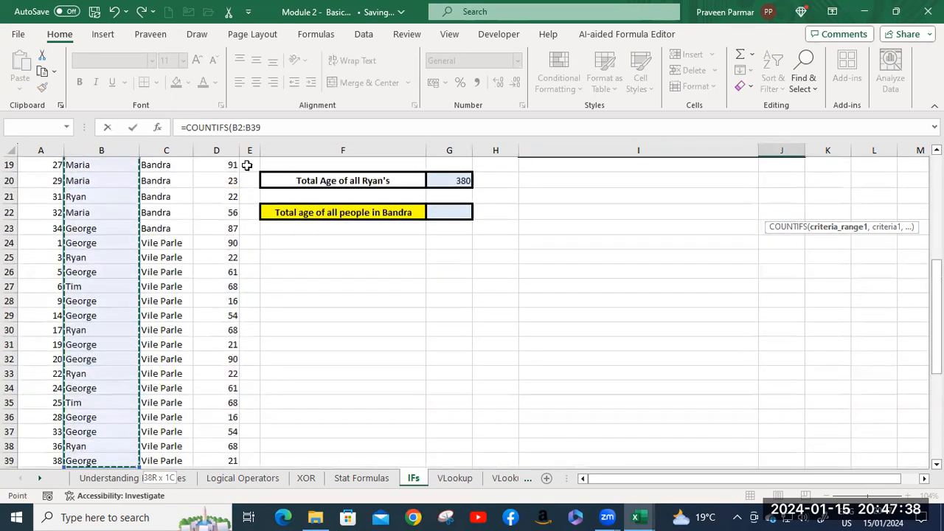
text(,)
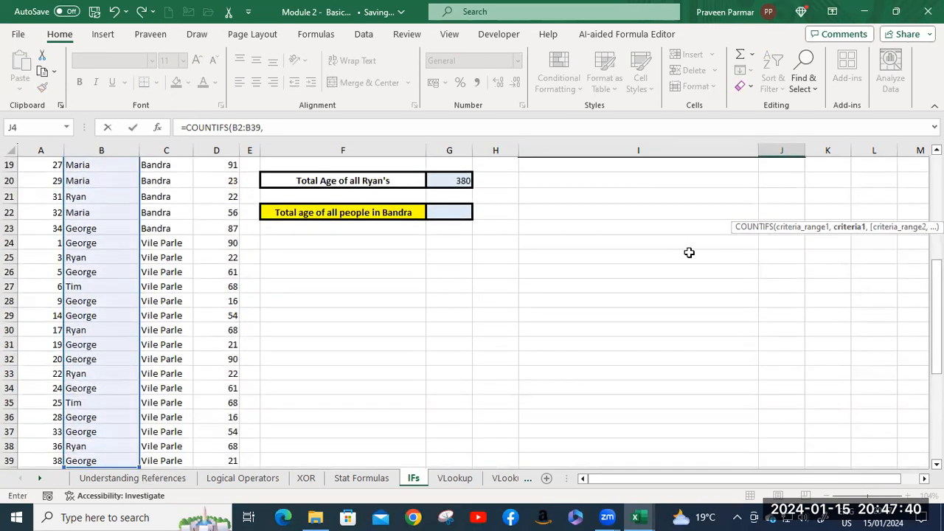
scroll(822, 192, up, 6)
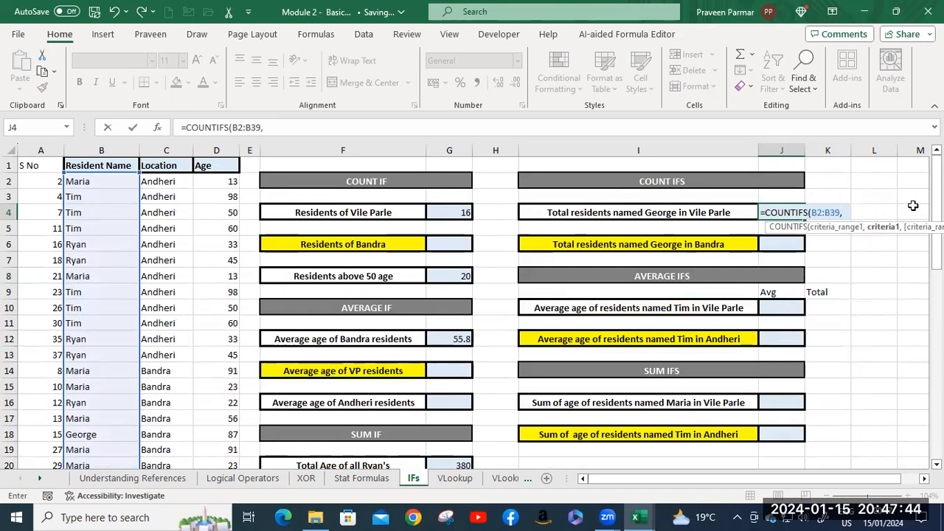
text("George)
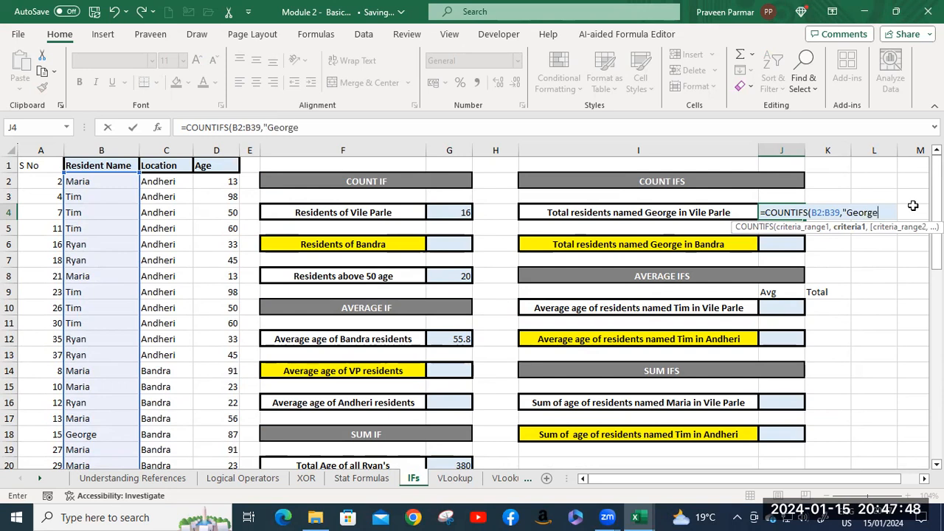
text(",)
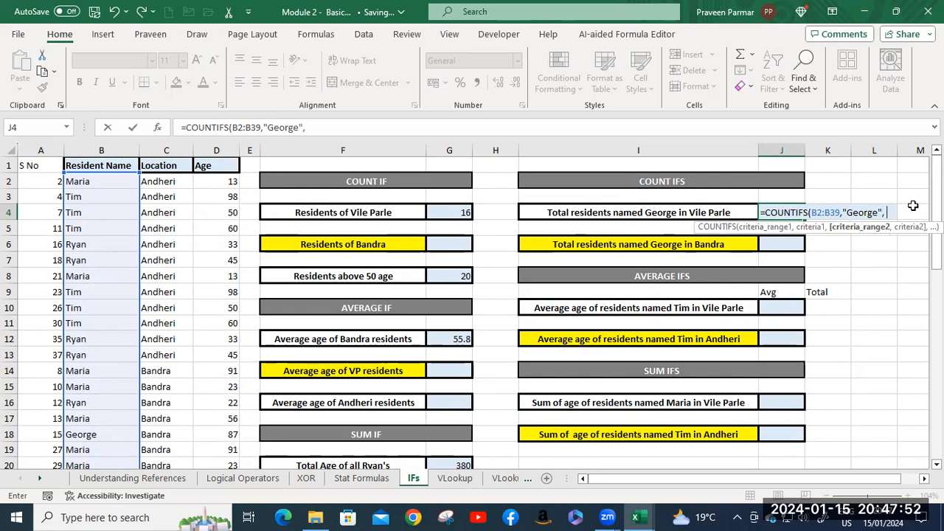
Complete the COUNTIFS formula in J4 with the Location range C2:C39 and the criterion "Vile Parle".
click(152, 179)
key(ctrl+shift+Down)
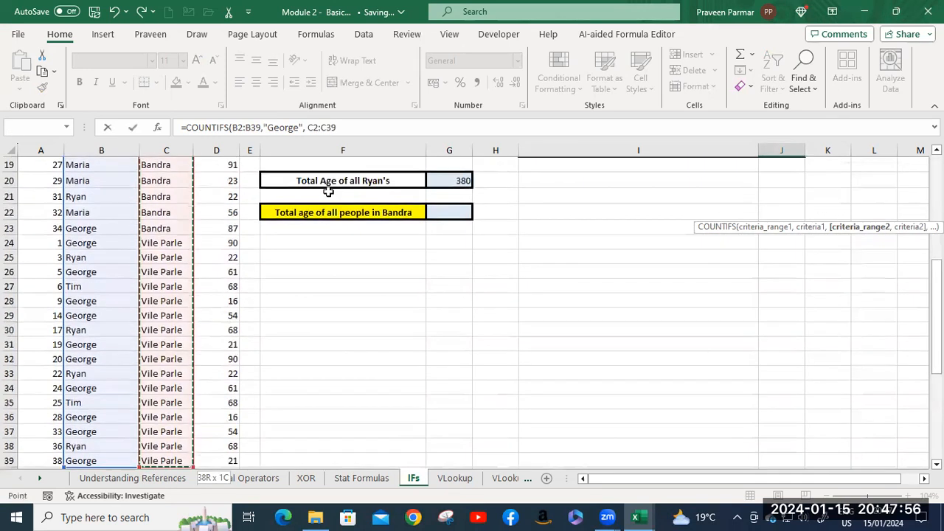
scroll(683, 241, up, 6)
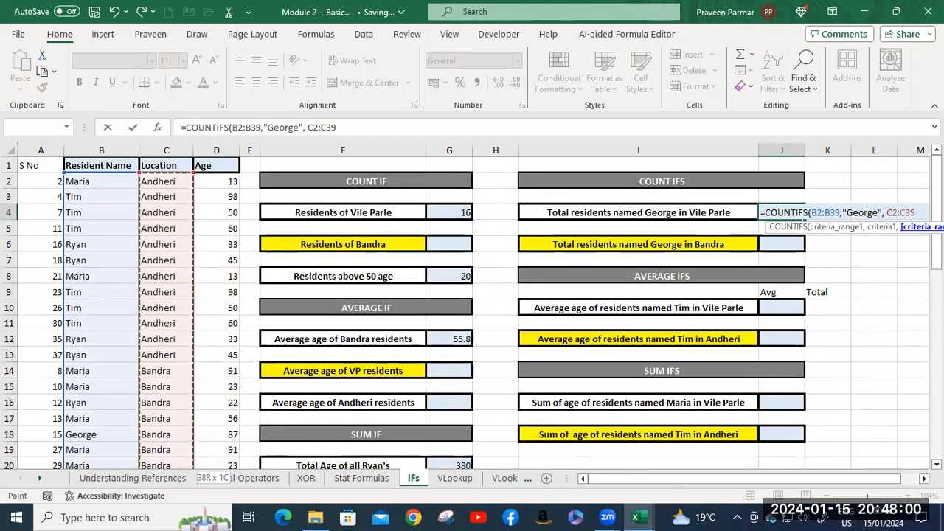
text(, ")
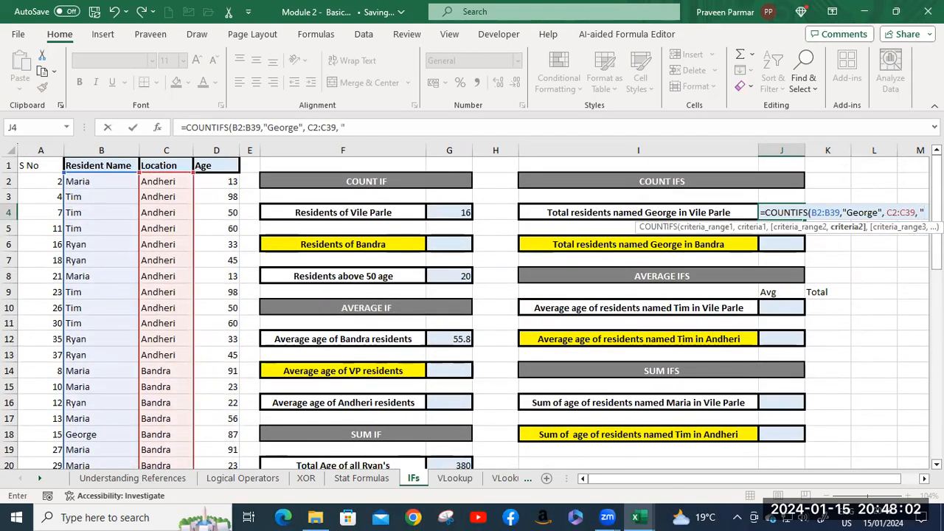
text(V)
text(ile)
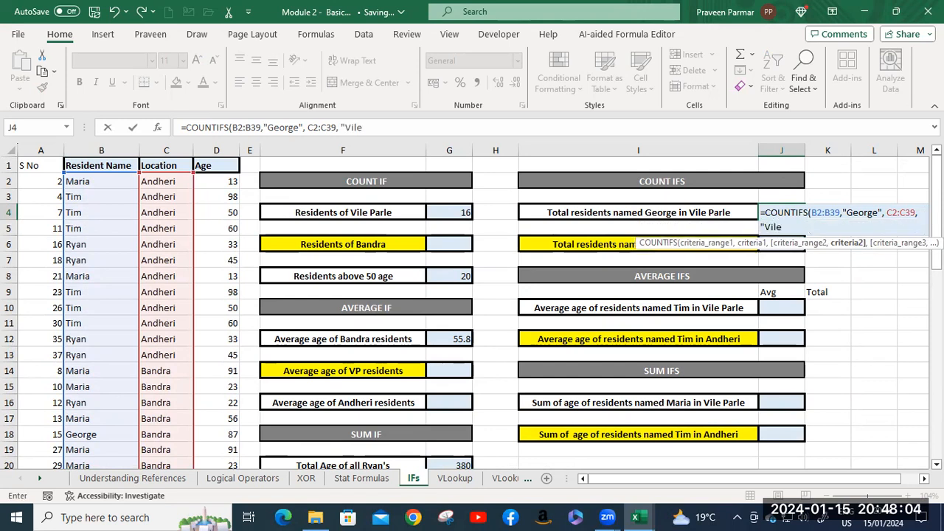
text( Parle"))
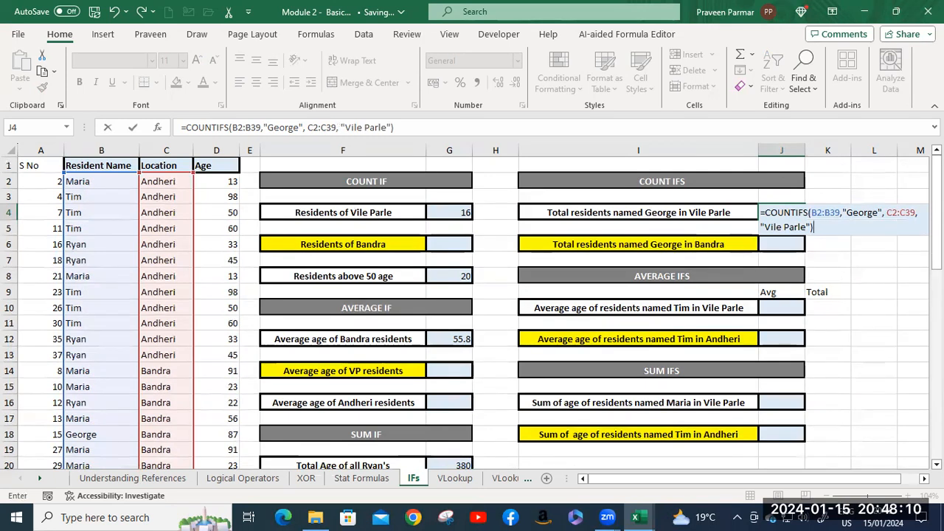
key(Return)
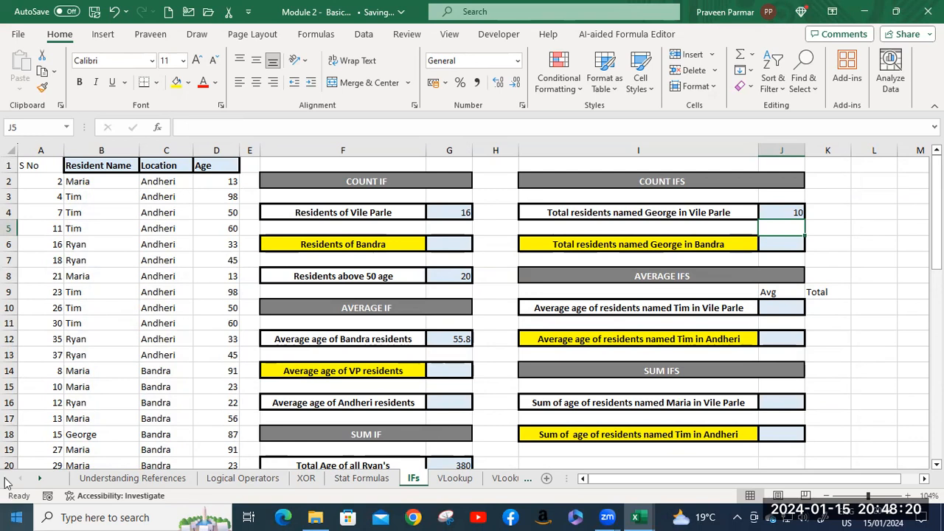
Add filters to the resident table's header row A1:D1.
click(41, 166)
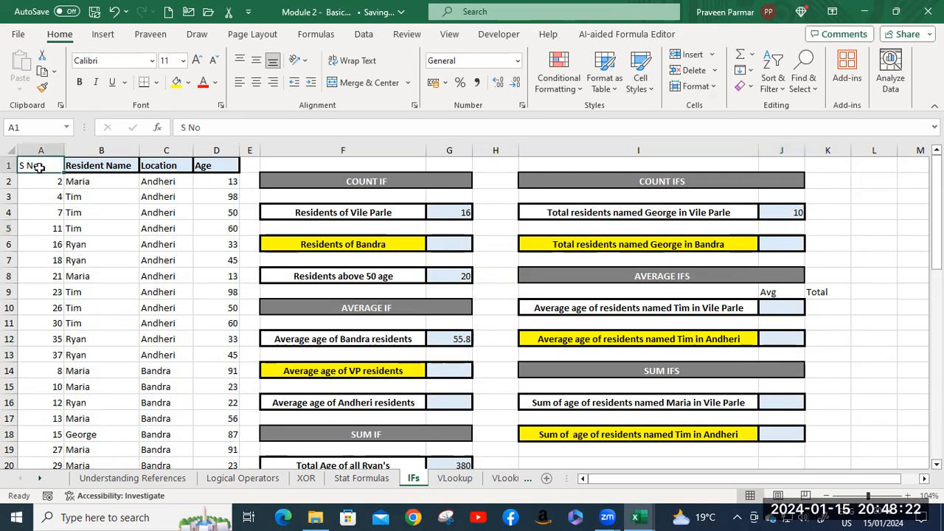
shift+click(207, 168)
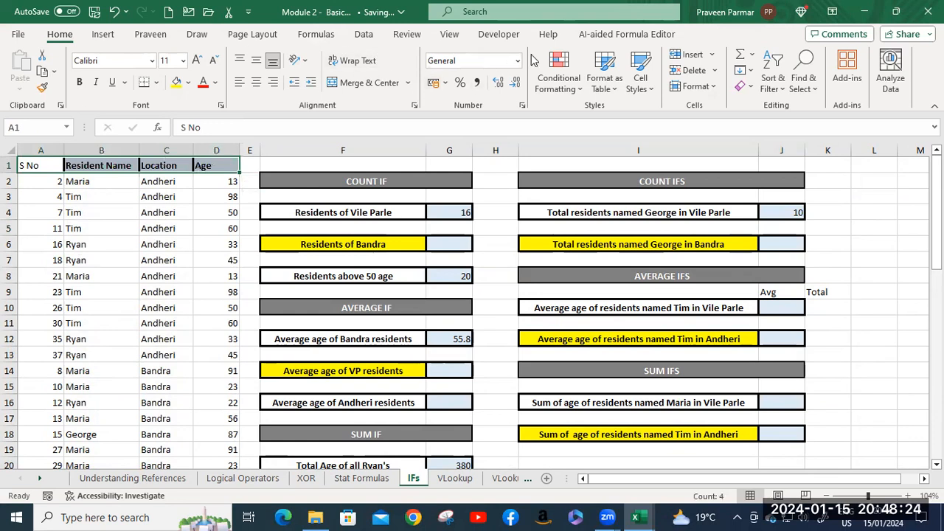
click(364, 34)
click(574, 68)
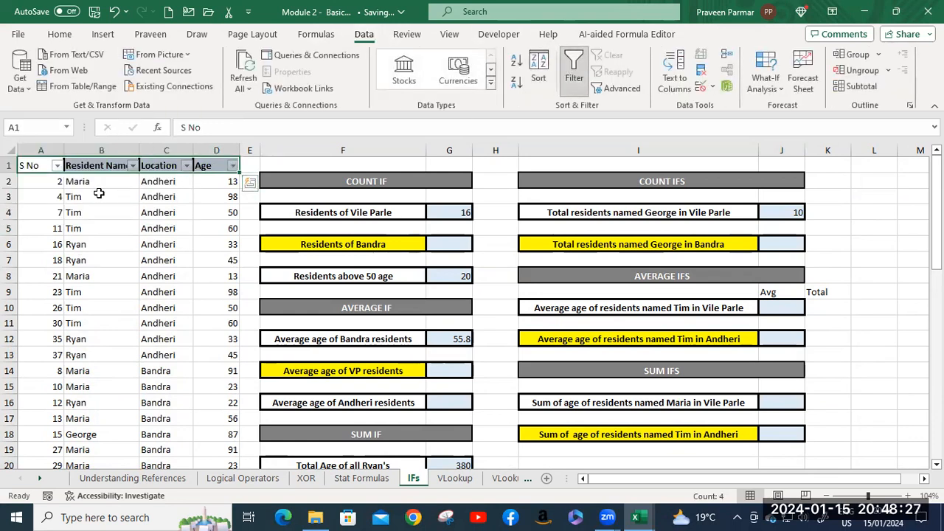
Filter the Resident Name column to show only the name used in the J4 COUNTIFS formula.
click(133, 168)
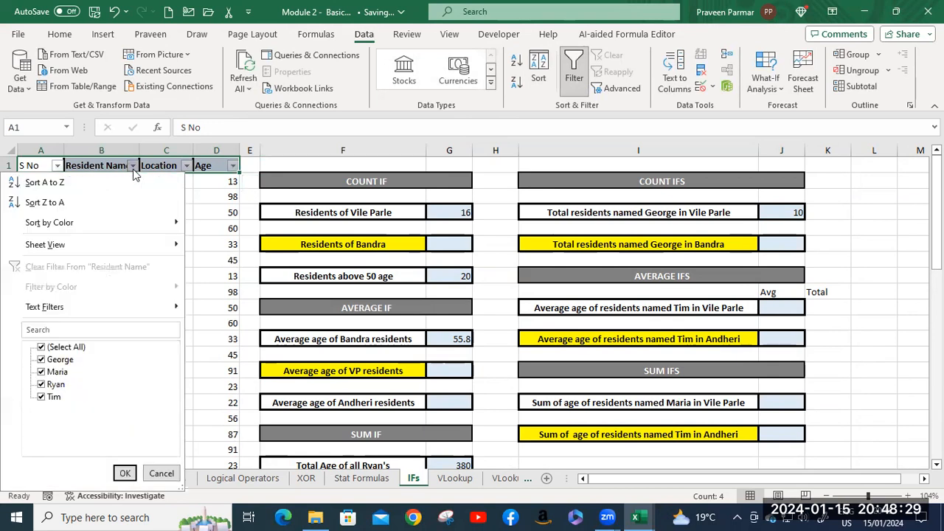
click(42, 347)
click(42, 359)
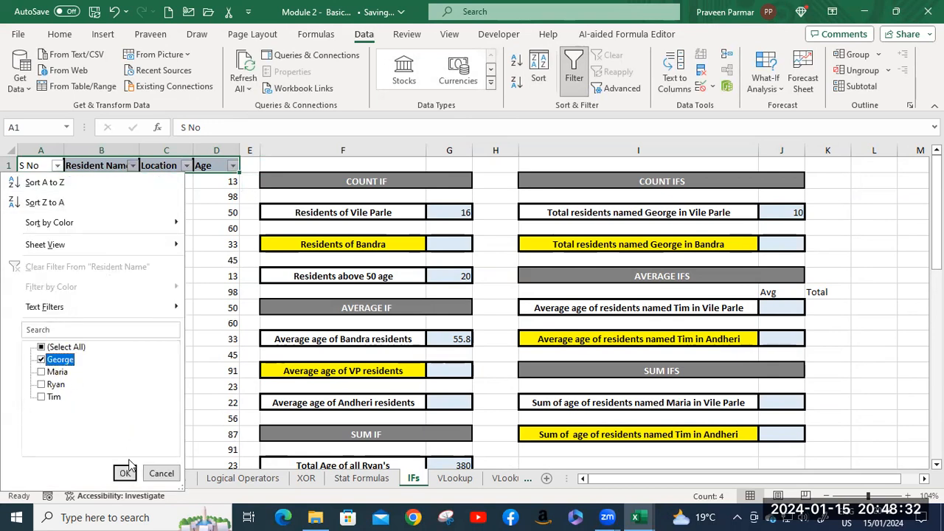
click(125, 473)
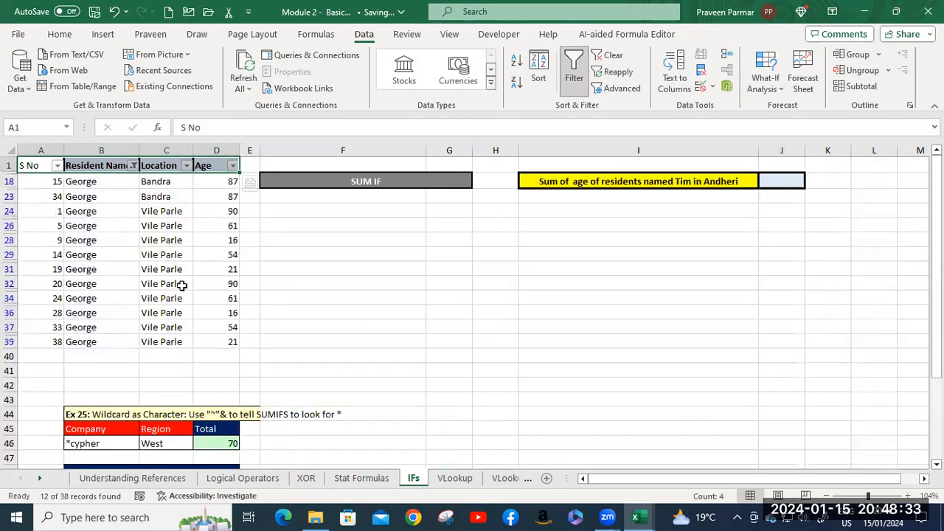
Filter the Location column to exclude Bandra and keep only Vile Parle.
click(187, 166)
click(49, 359)
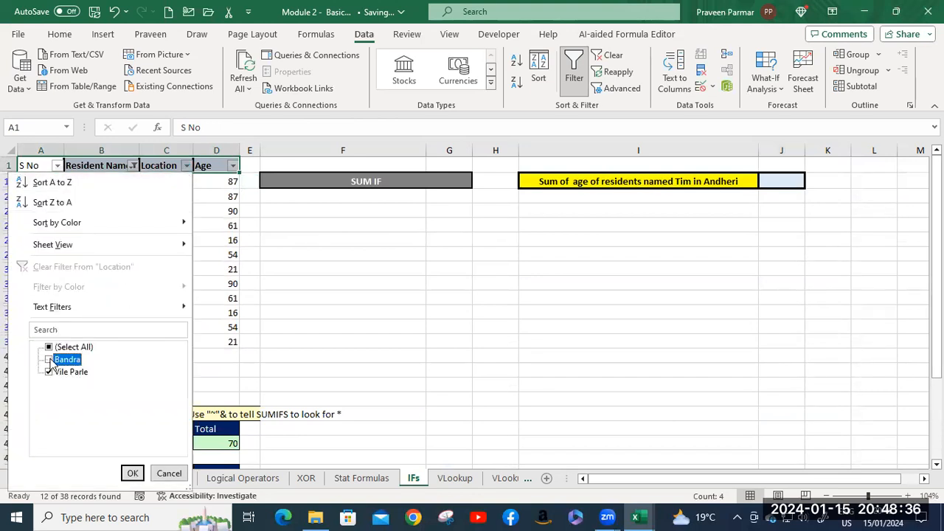
click(130, 474)
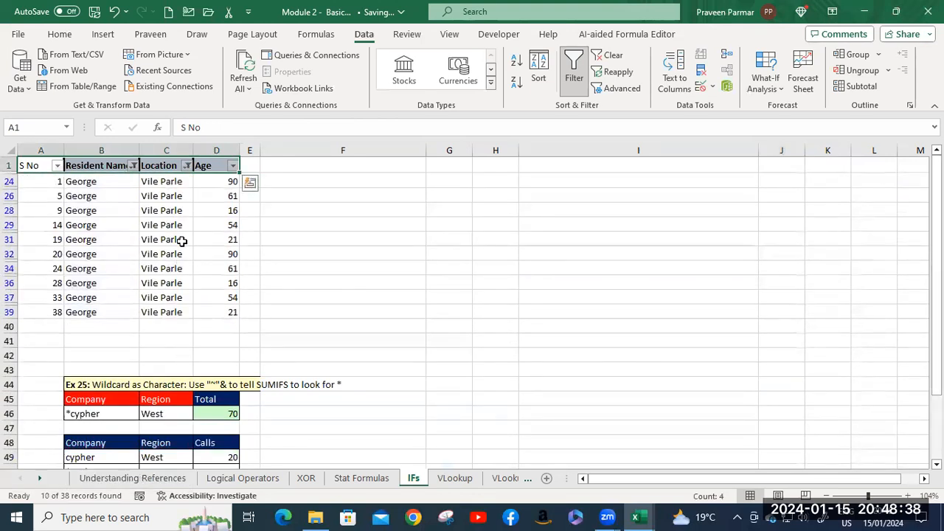
Select the filtered Resident Name cells B24:B39 to check their count, and remove the filters from the resident table.
click(160, 184)
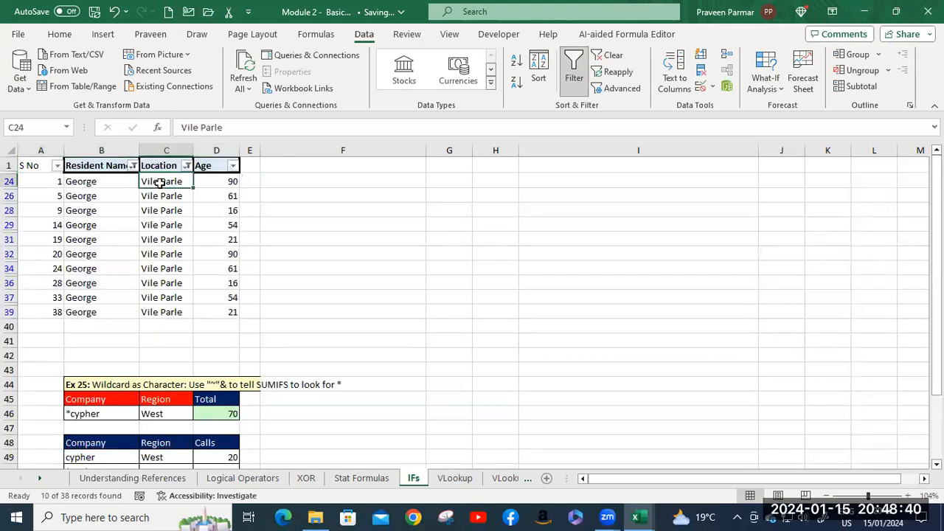
click(88, 184)
shift+click(101, 312)
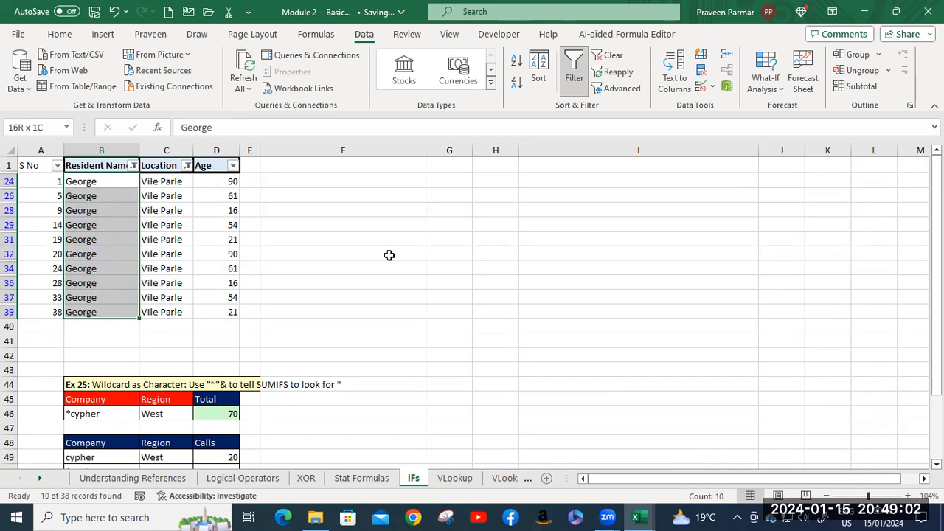
click(573, 65)
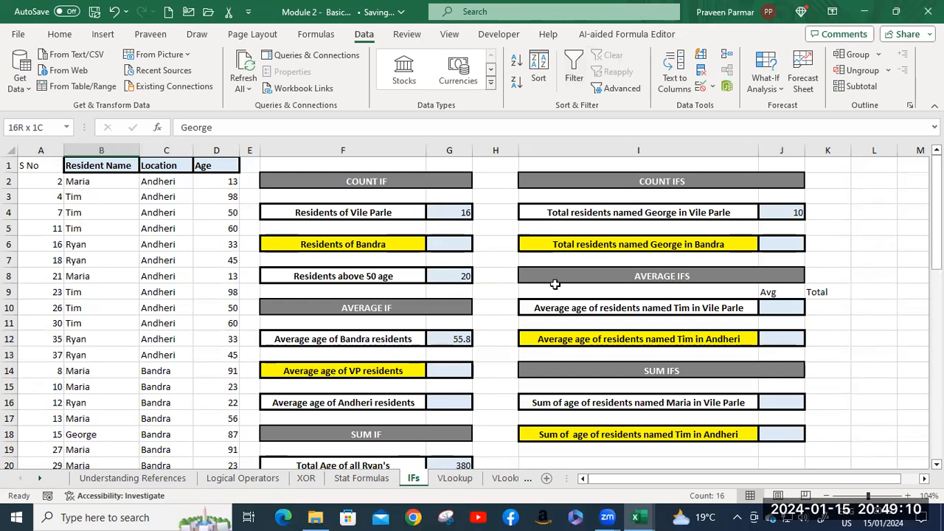
Begin an AVERAGEIFS formula in J10 for the average age of the named residents in Vile Parle.
scroll(604, 338, down, 1)
scroll(605, 338, down, 1)
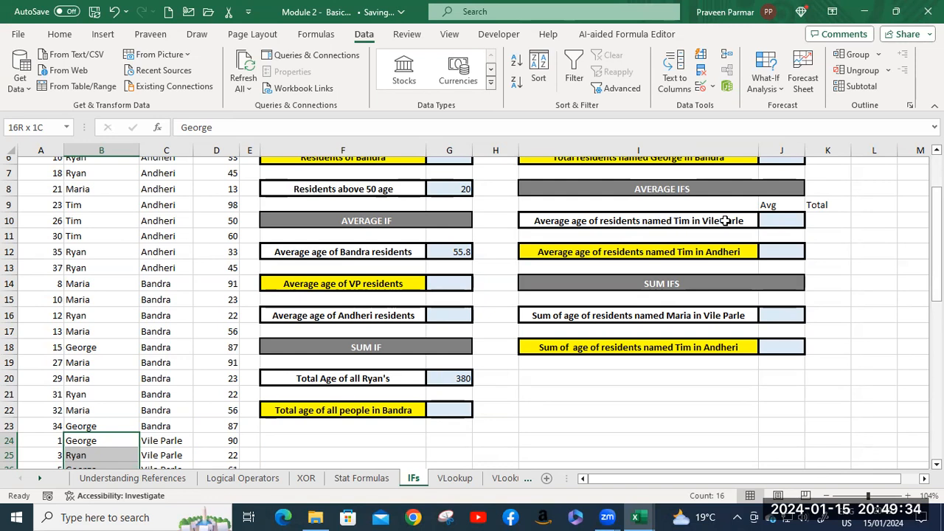
click(786, 219)
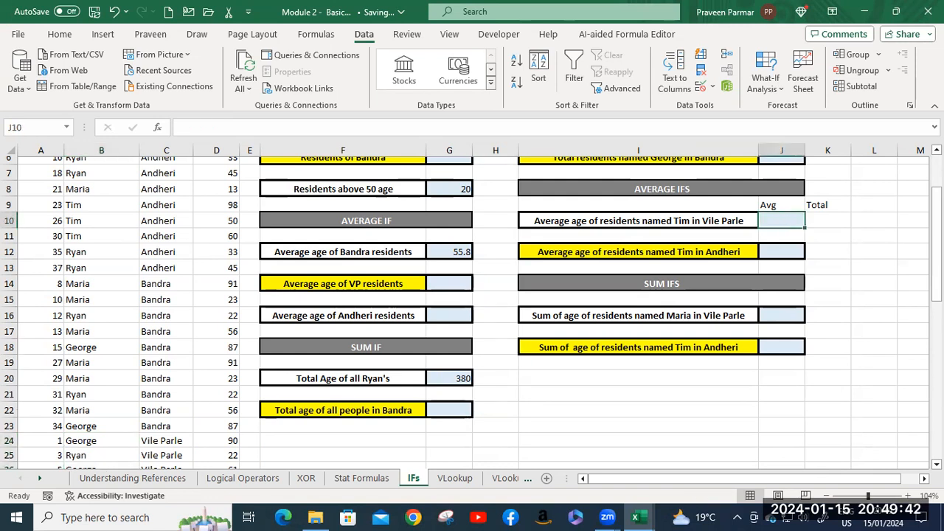
text(=av)
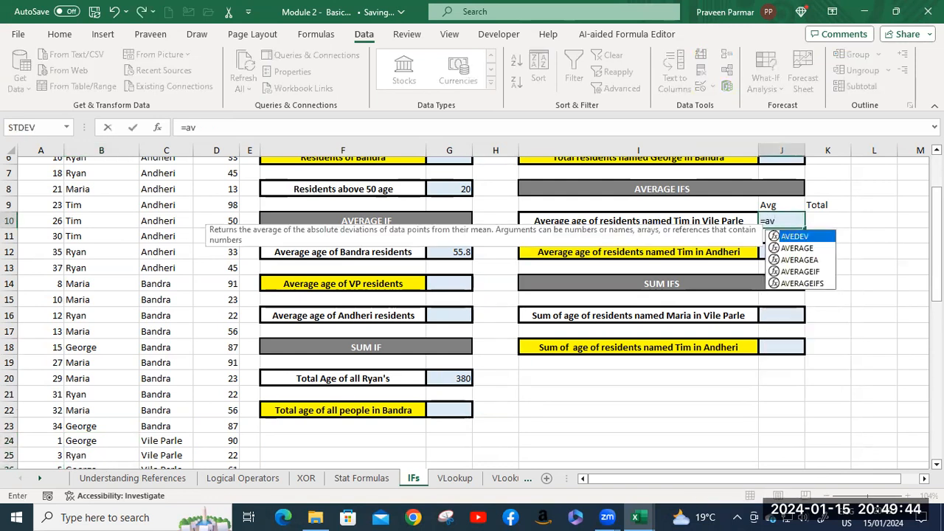
key(Down)
key(Down)
key(Down)
key(Down)
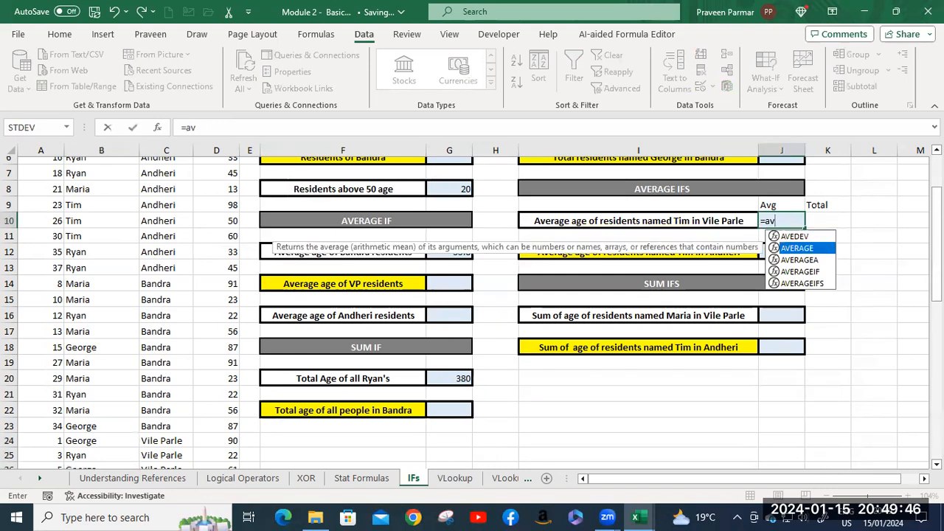
key(Tab)
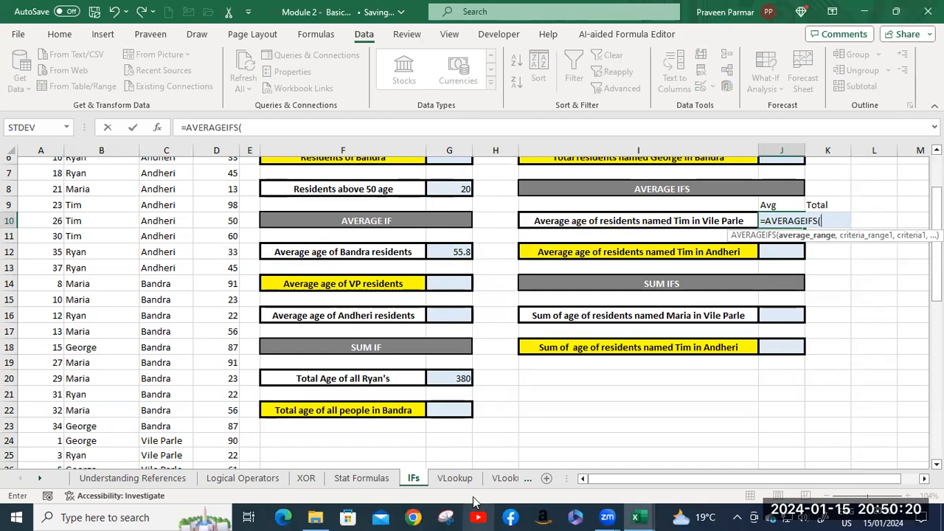
Set the Age range D2:D39 as the average range of the J10 AVERAGEIFS formula.
scroll(213, 248, up, 2)
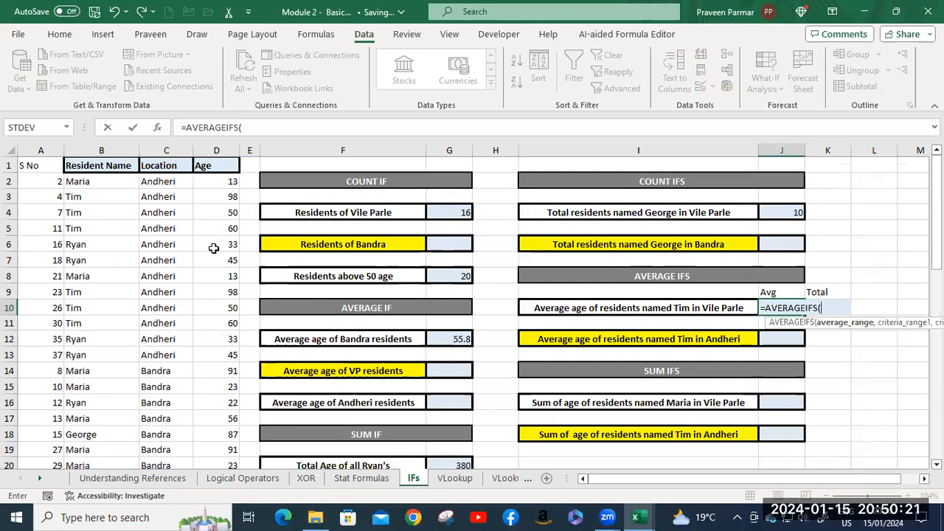
click(206, 181)
key(ctrl+shift+Down)
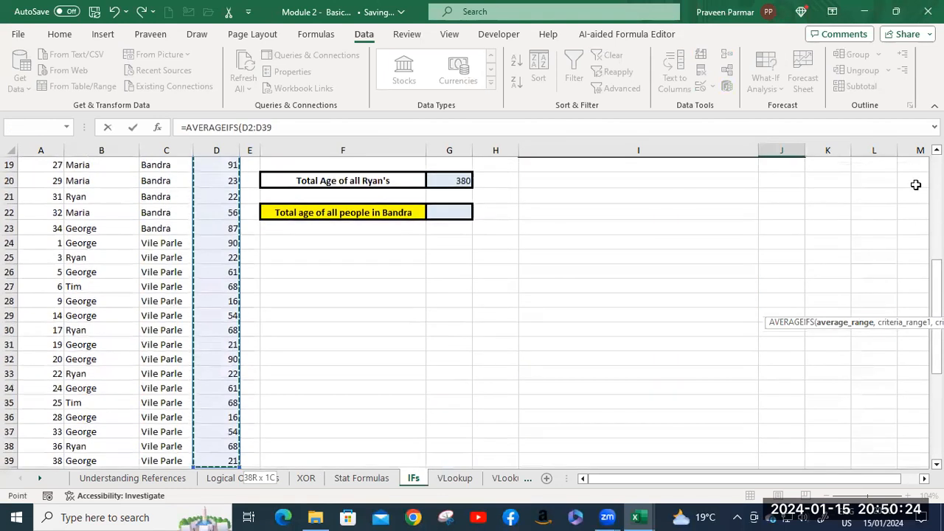
scroll(854, 277, up, 3)
scroll(854, 277, up, 1)
text(,)
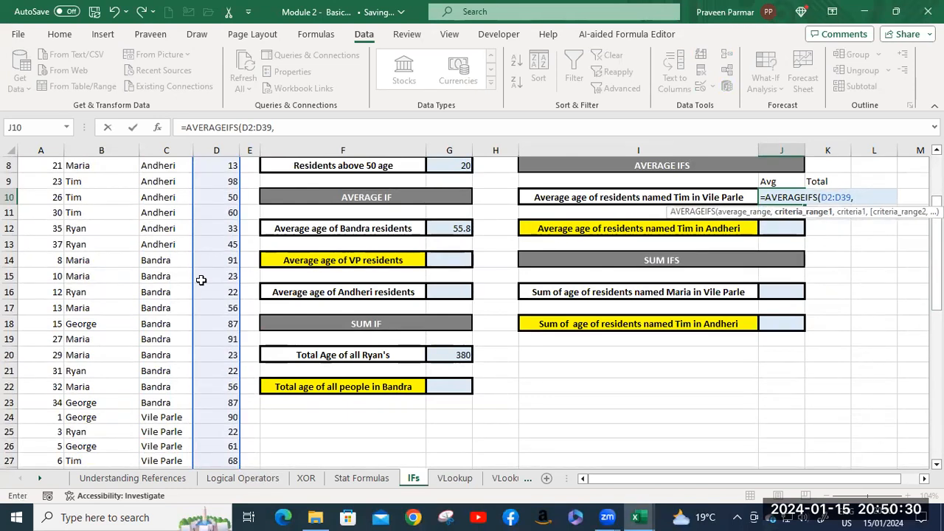
Add the Resident Name range B2:B39 to the J10 formula, with the first name from the I10 label as its criterion.
scroll(129, 256, up, 3)
click(83, 185)
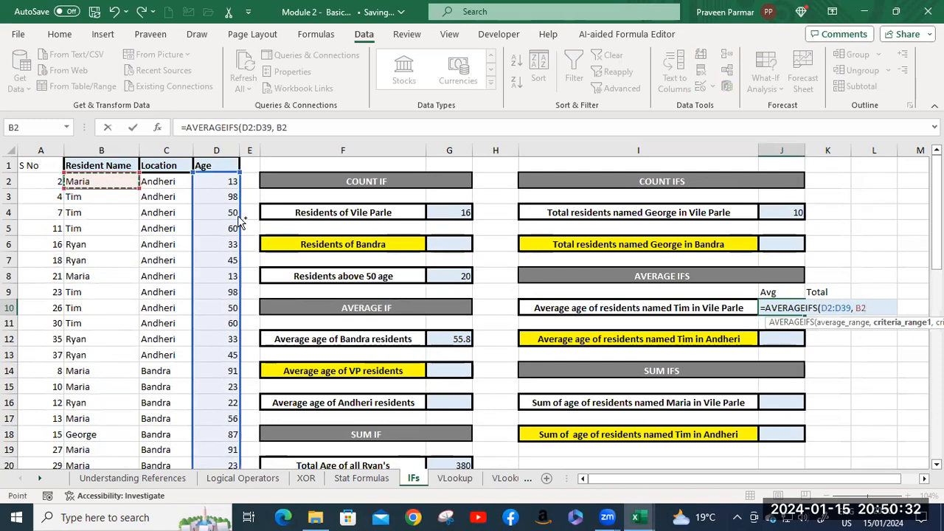
key(ctrl+shift+Down)
scroll(842, 248, up, 4)
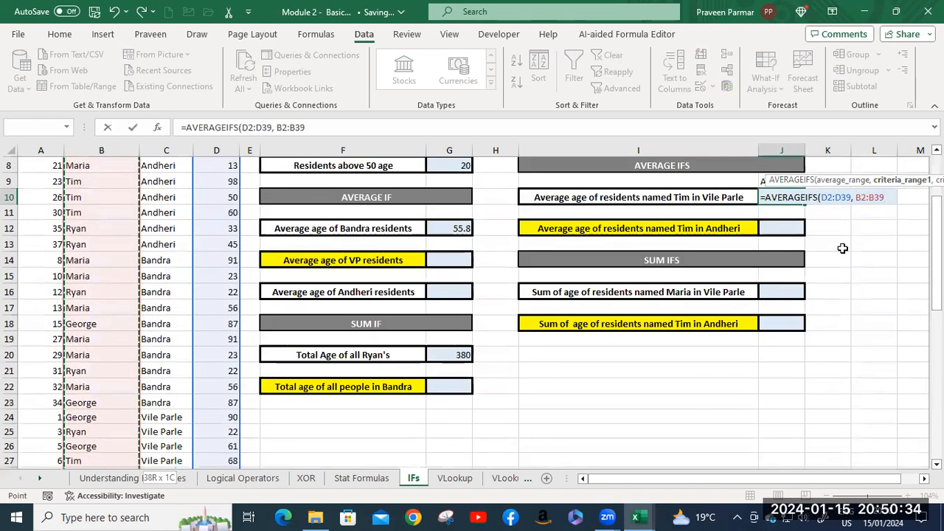
text(, )
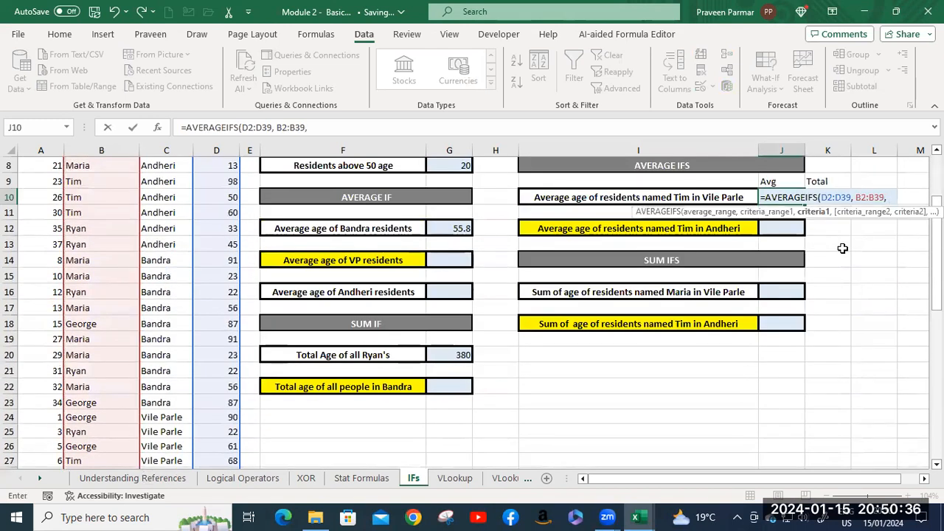
text("Tim",)
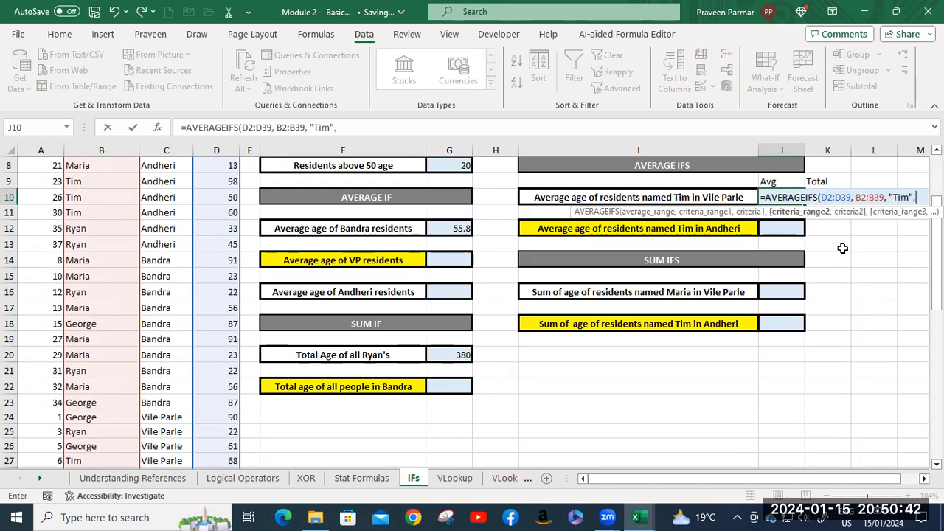
Complete the AVERAGEIFS formula in J10 with the Location range C2:C39 and the criterion "Vile Parle".
scroll(159, 206, up, 3)
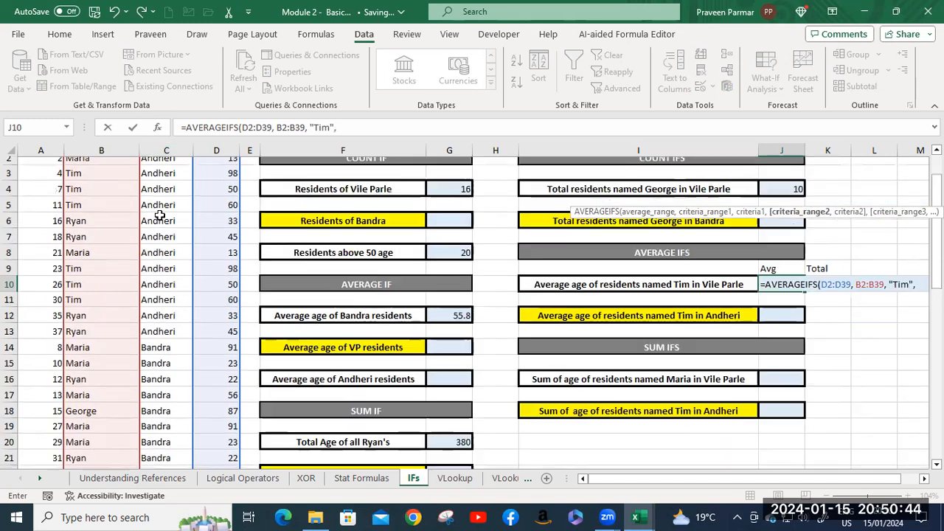
click(157, 181)
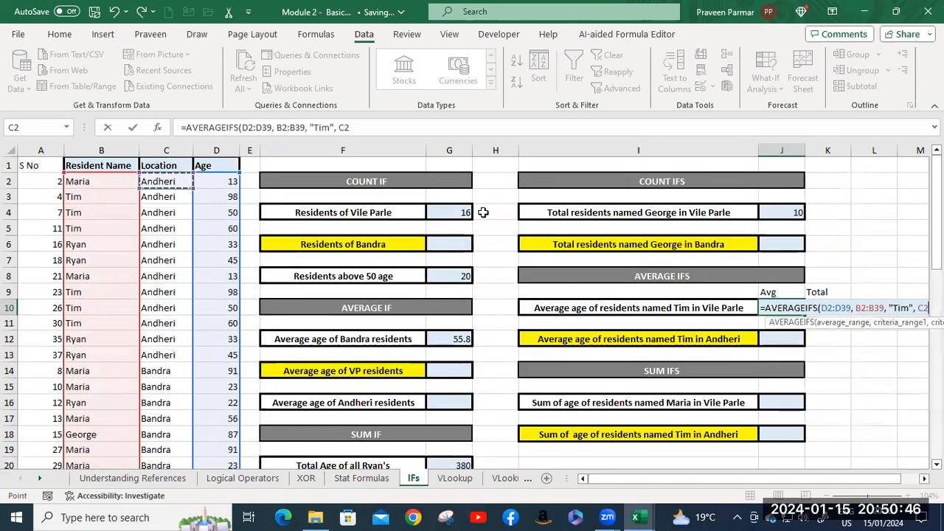
key(ctrl+shift+Down)
scroll(832, 293, up, 5)
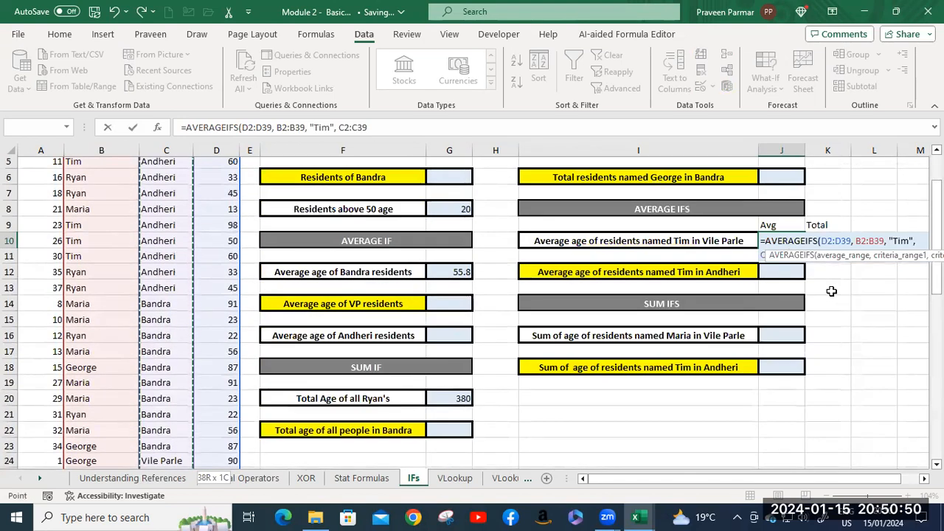
text(,)
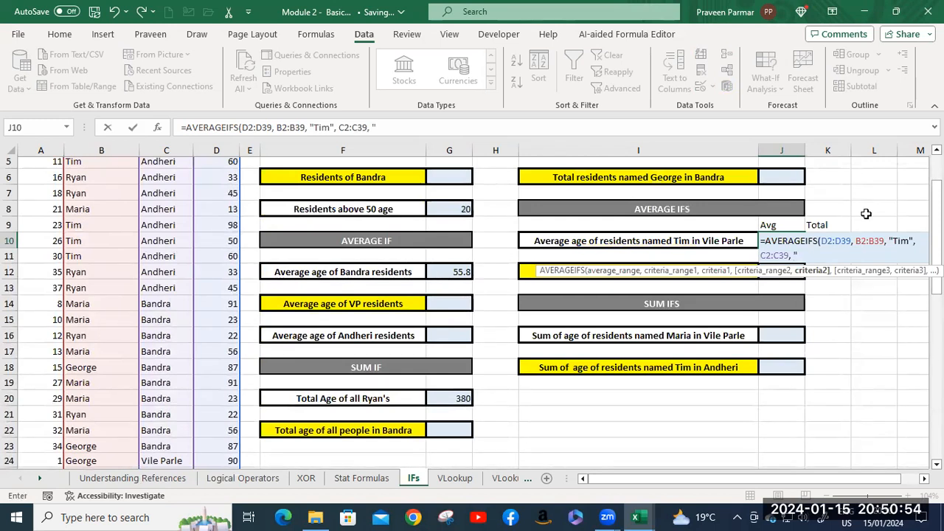
text( "Vile Parle"))
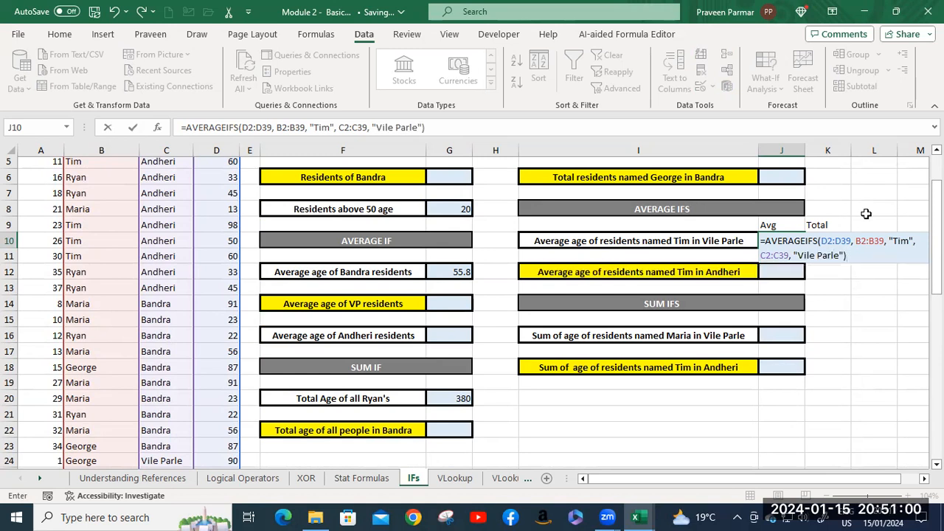
key(Return)
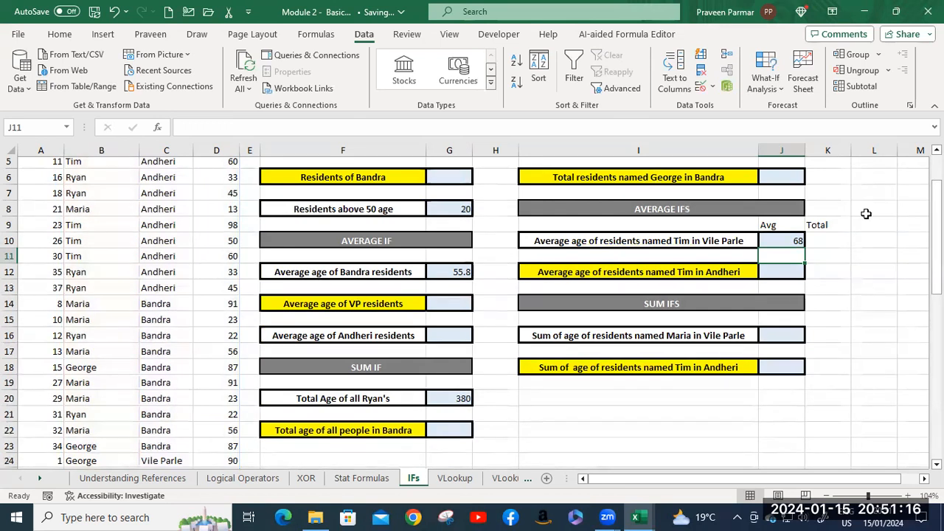
Begin a SUMIFS formula in J16 with the Age range D2:D39 as the sum range.
click(776, 336)
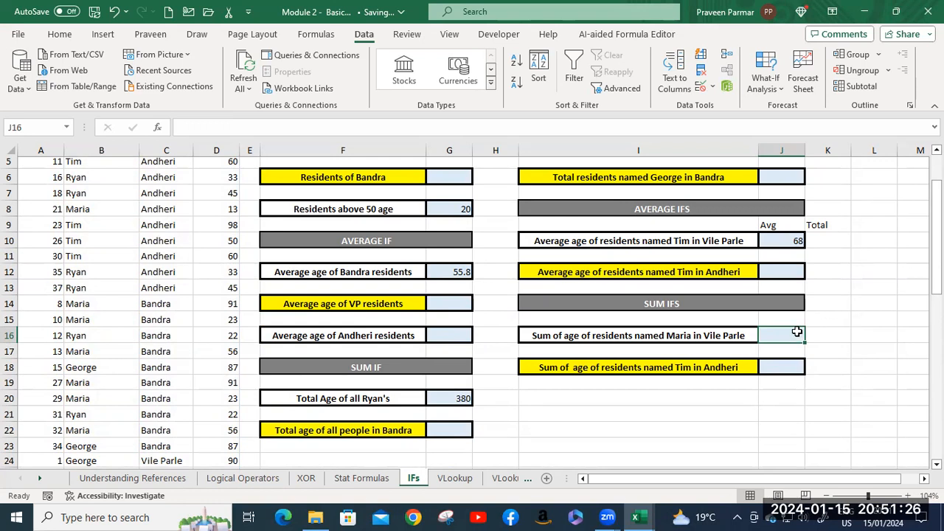
text(=sum)
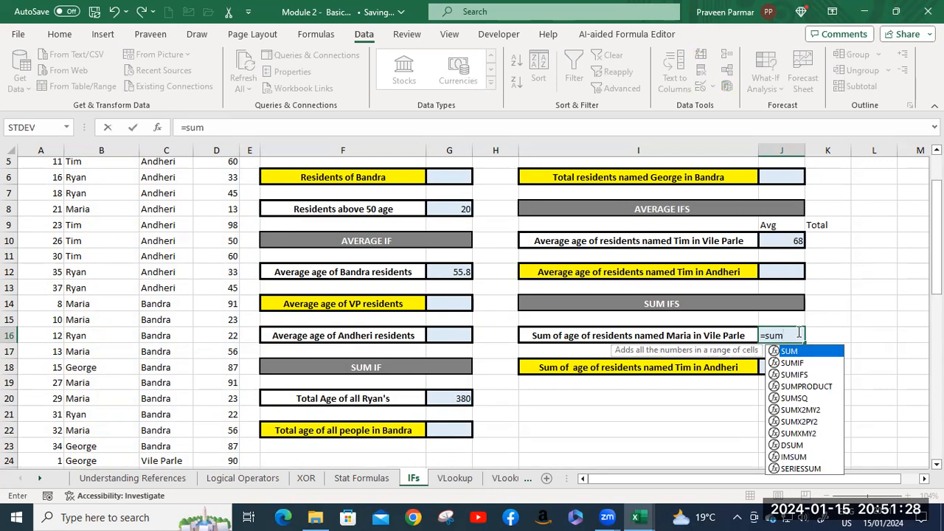
key(Down)
key(Down)
key(Tab)
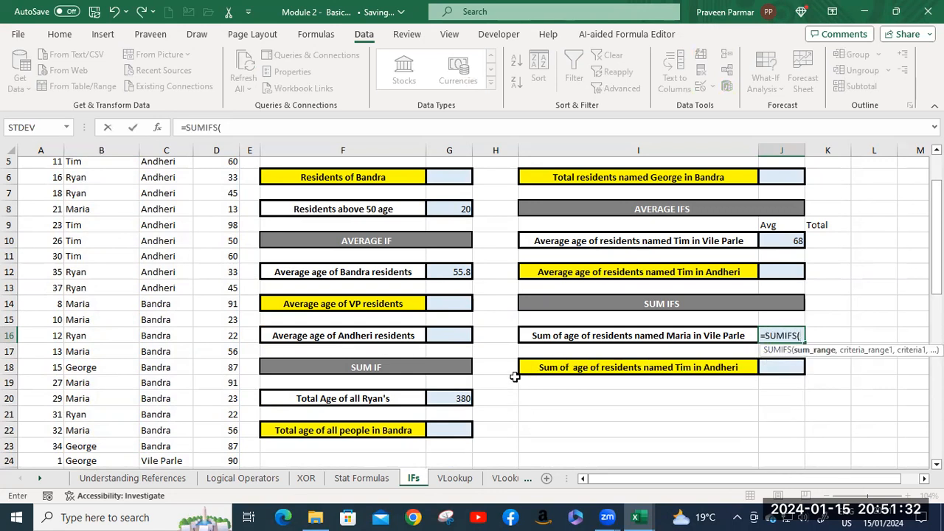
scroll(221, 211, up, 2)
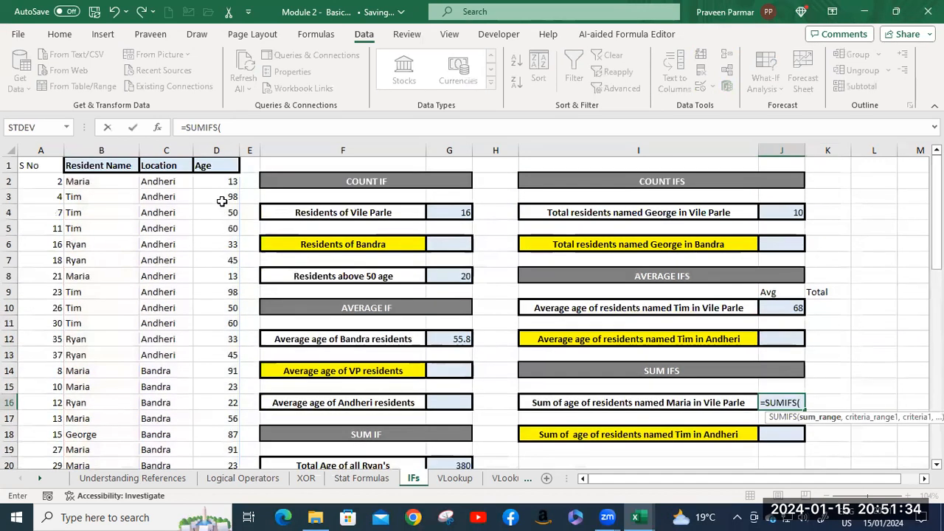
click(220, 182)
key(ctrl+shift+Down)
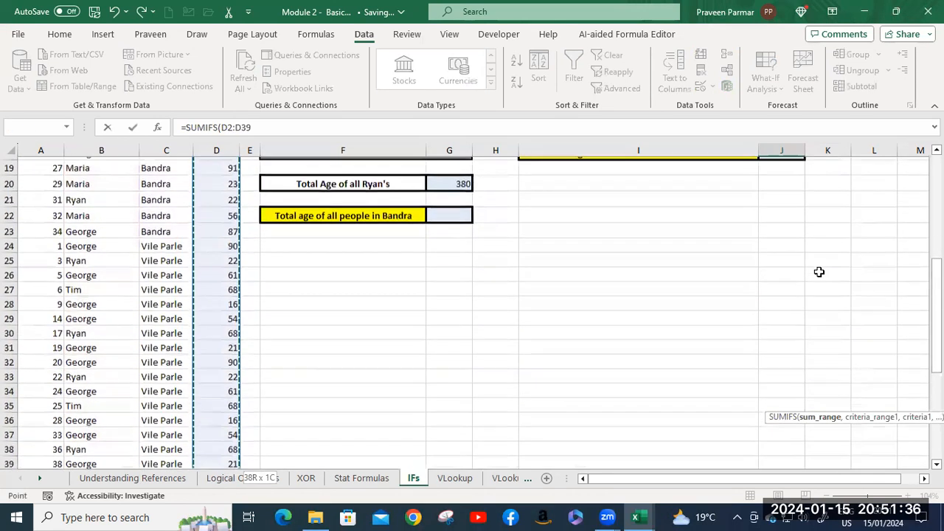
text(,)
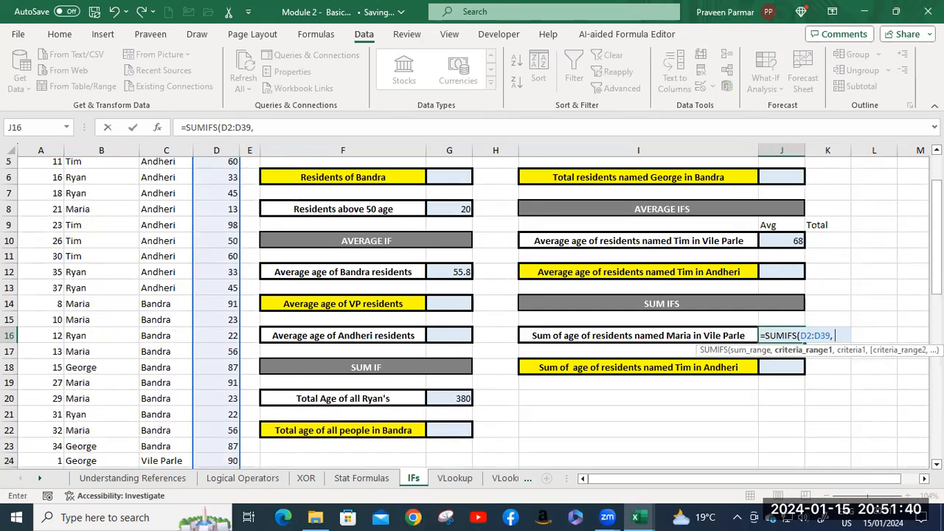
Add the Resident Name range B2:B39 to the J16 formula, with the first name from the I16 label as its criterion.
scroll(185, 276, up, 2)
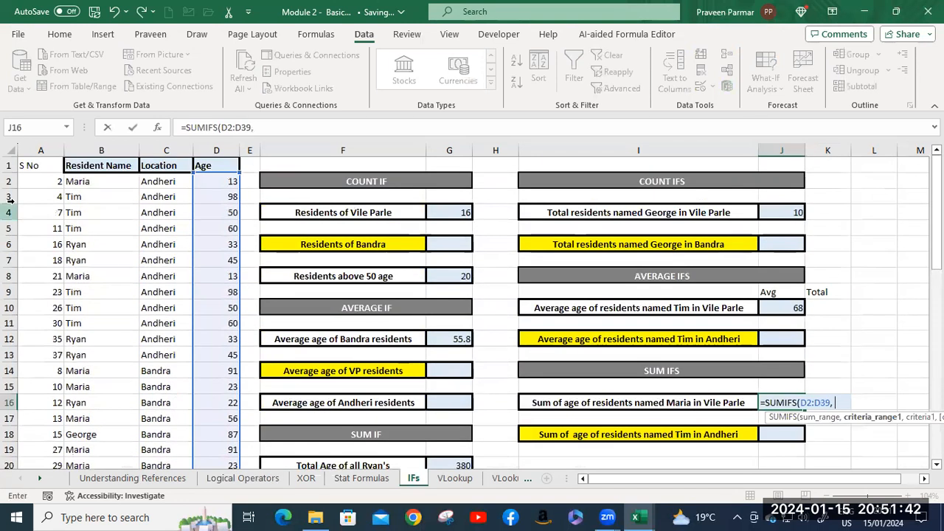
click(87, 183)
key(ctrl+shift+Down)
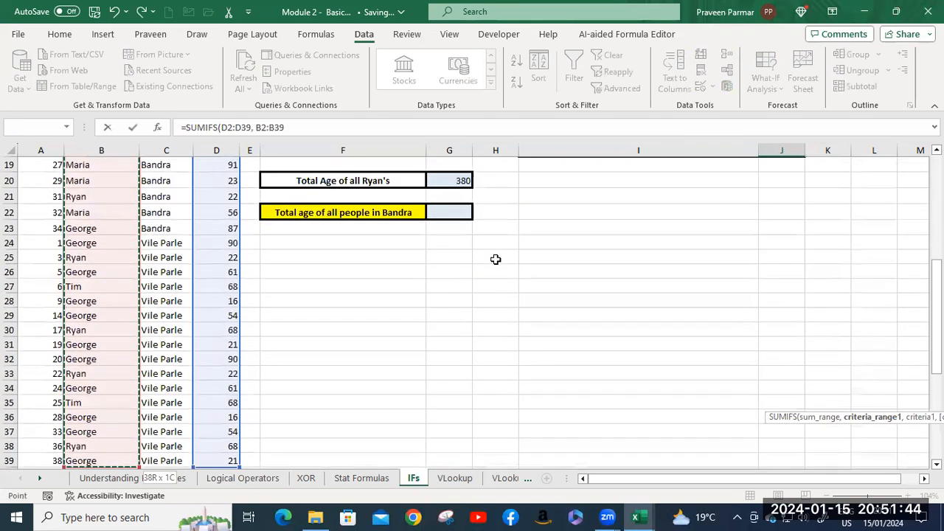
scroll(848, 255, up, 4)
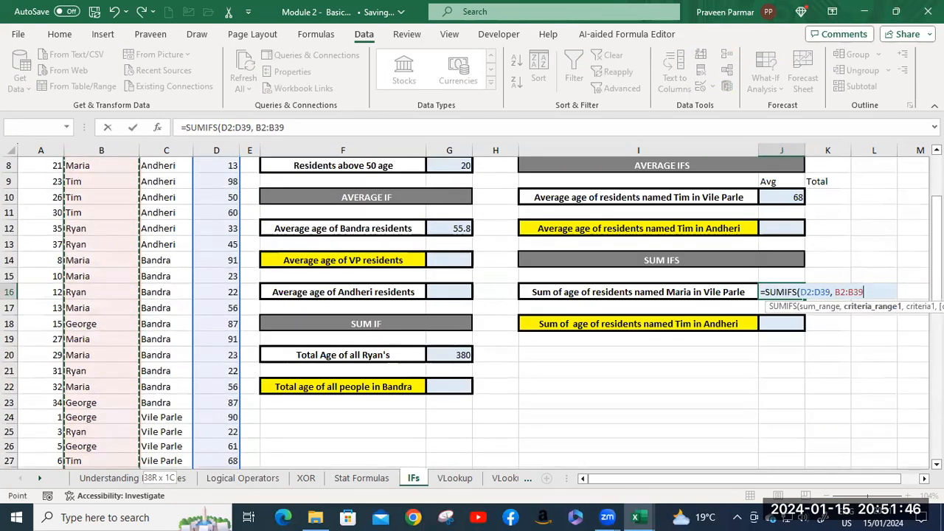
text(, )
text("M)
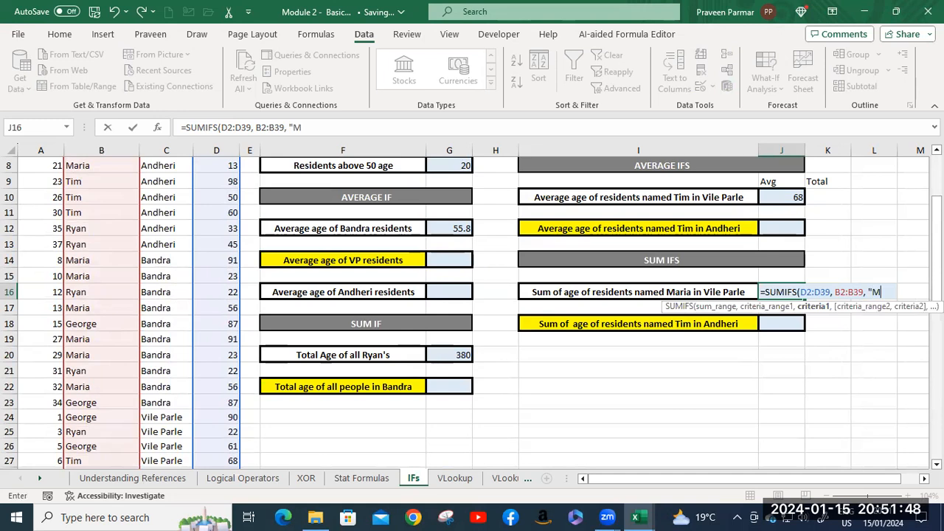
text(ati)
key(BackSpace)
text(ria)
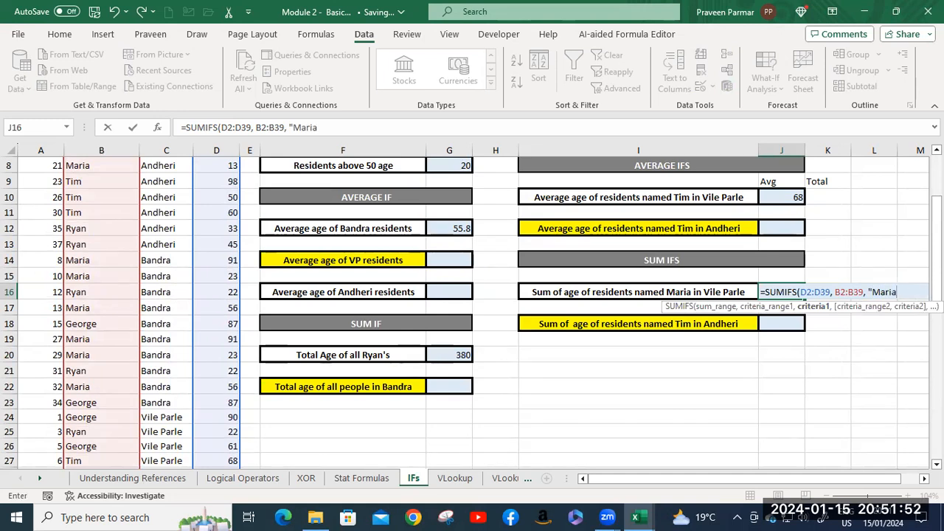
text(",)
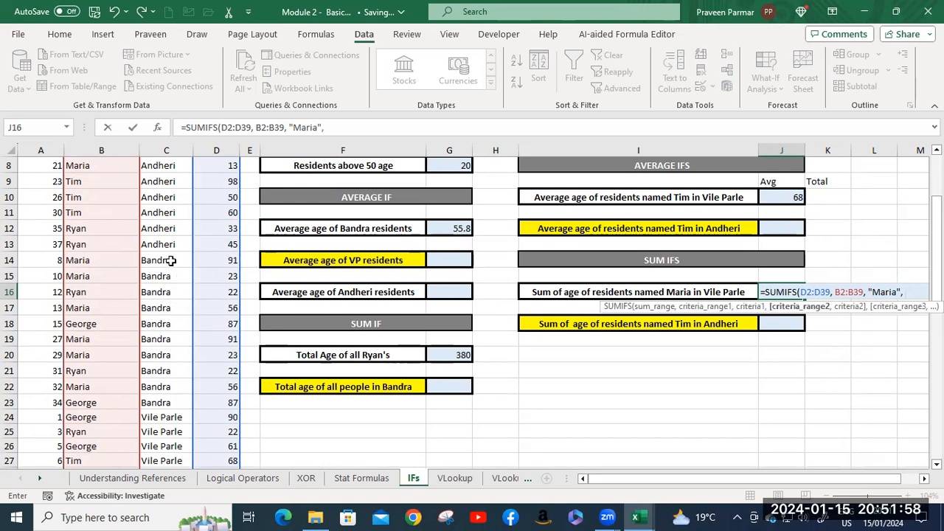
Complete the SUMIFS formula in J16 with the Location range C2:C39 and the criterion "Vile Parle".
scroll(171, 260, up, 3)
click(160, 181)
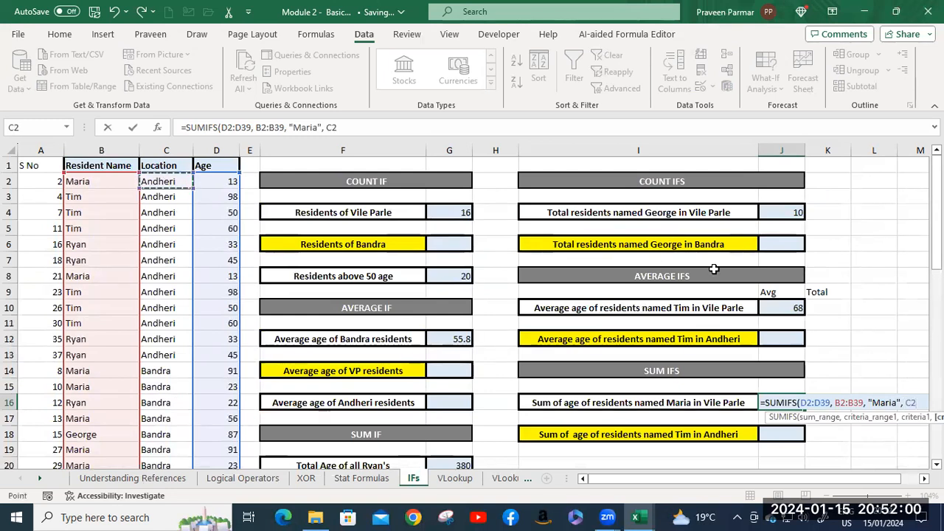
key(ctrl+shift+Down)
scroll(714, 269, up, 5)
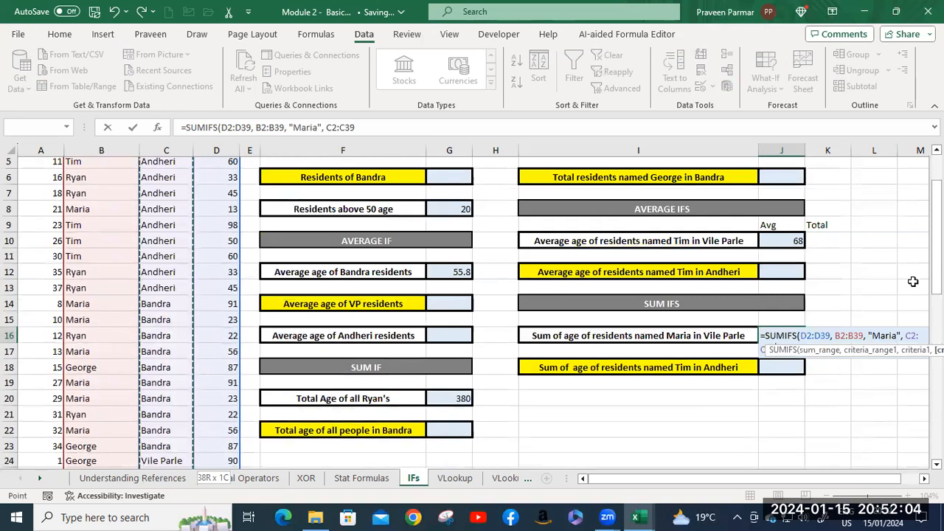
text(,)
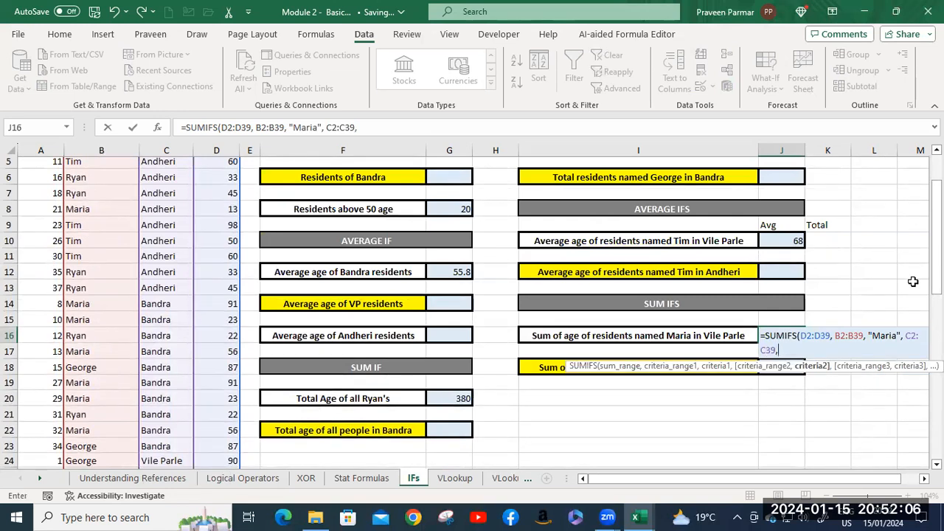
text( "Vile Pa)
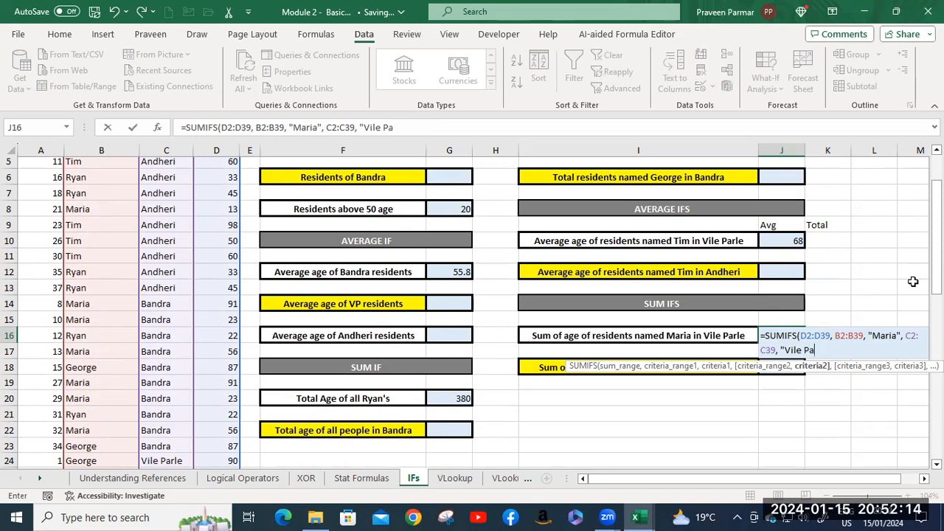
text(rle"))
key(Return)
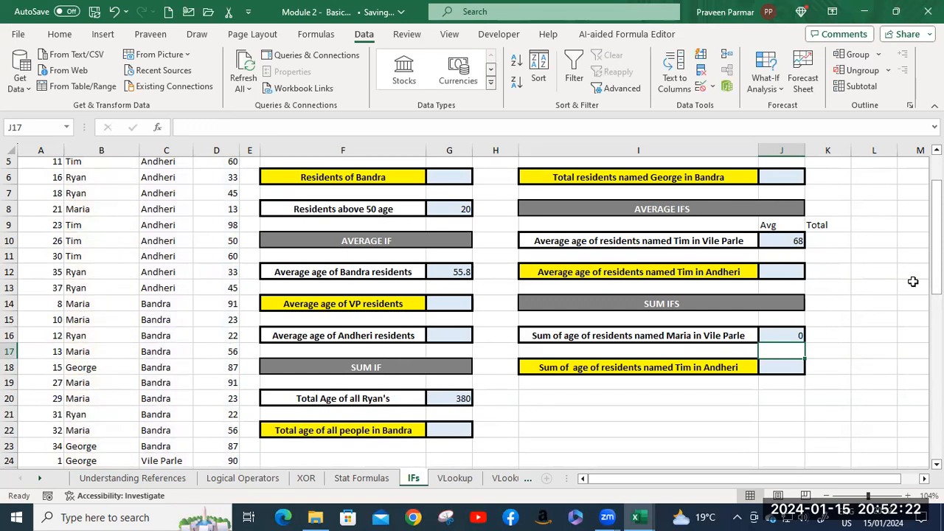
Change the location criterion in the J16 SUMIFS formula to "Bandra".
click(772, 335)
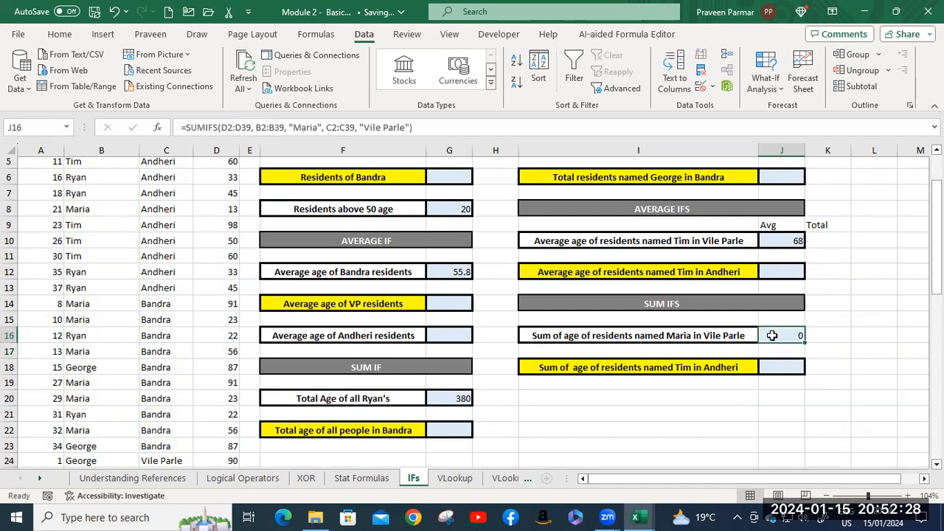
double_click(772, 336)
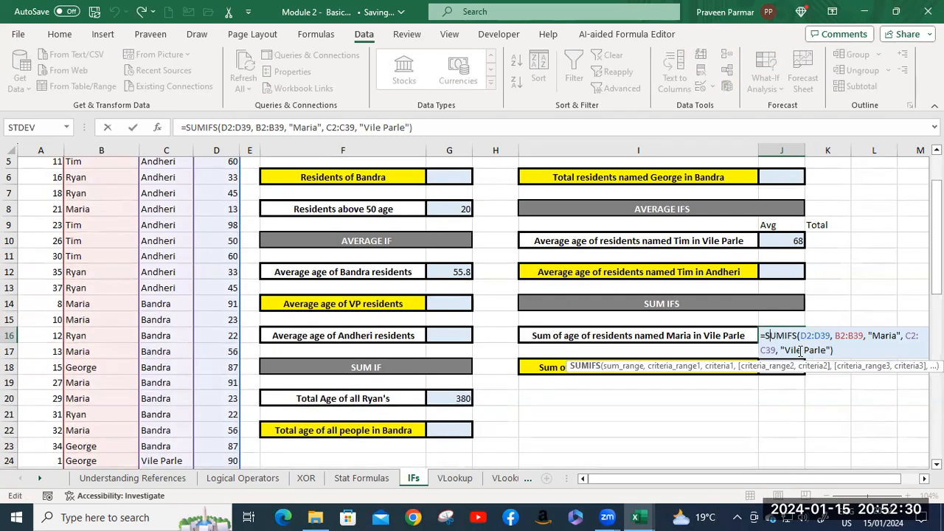
click(785, 352)
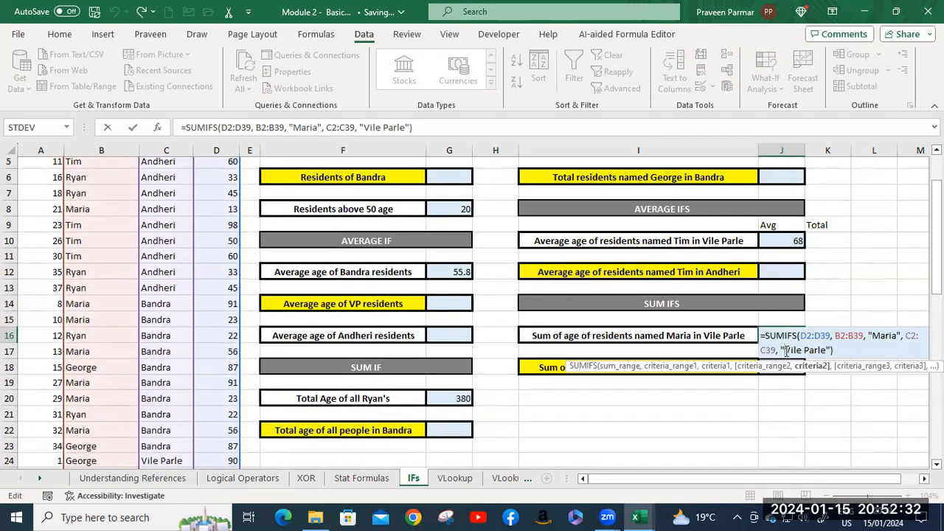
drag(783, 351, 827, 348)
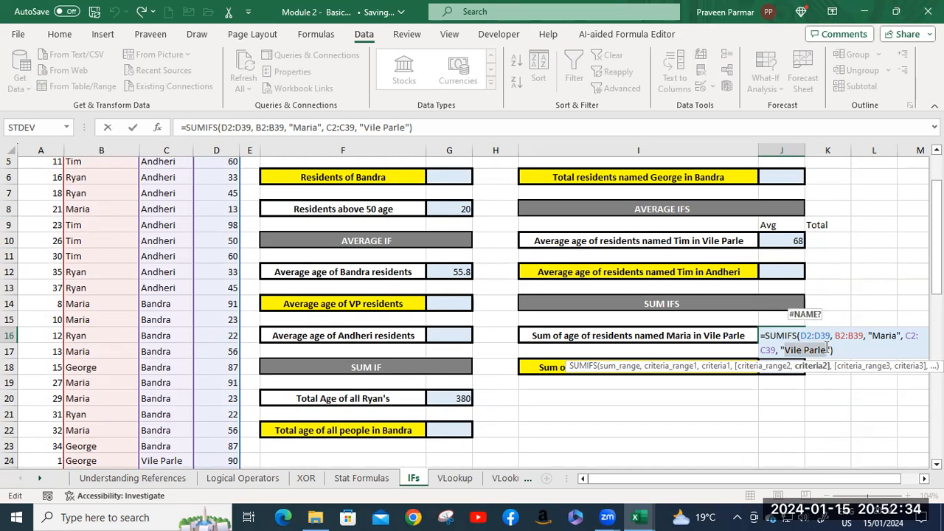
text(Bandra)
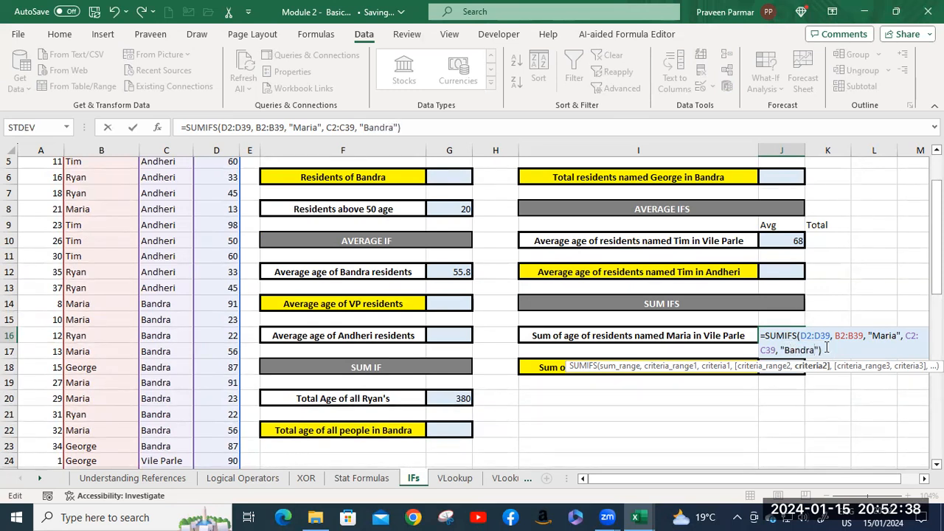
key(Return)
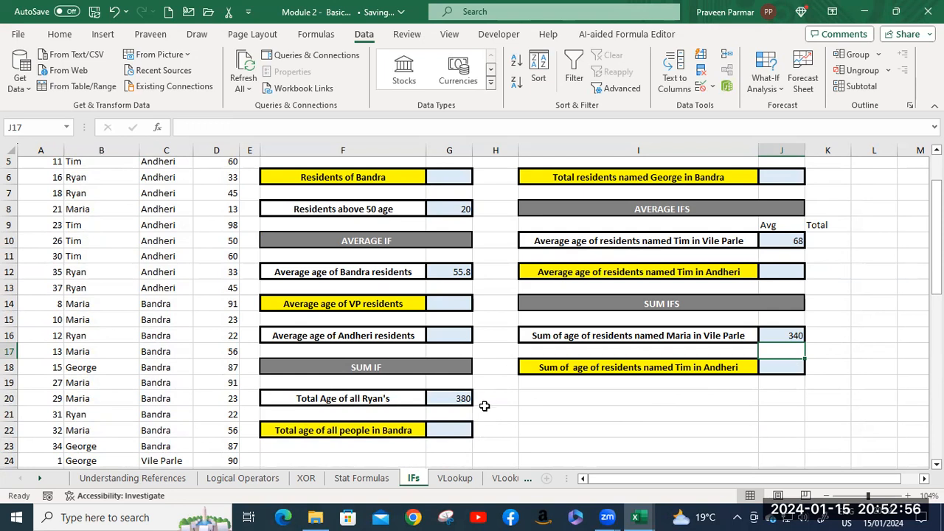
Open the VLookup sheet and go to the Scores and Grades table with its Score input cell in Example 1.
click(456, 479)
scroll(524, 385, up, 2)
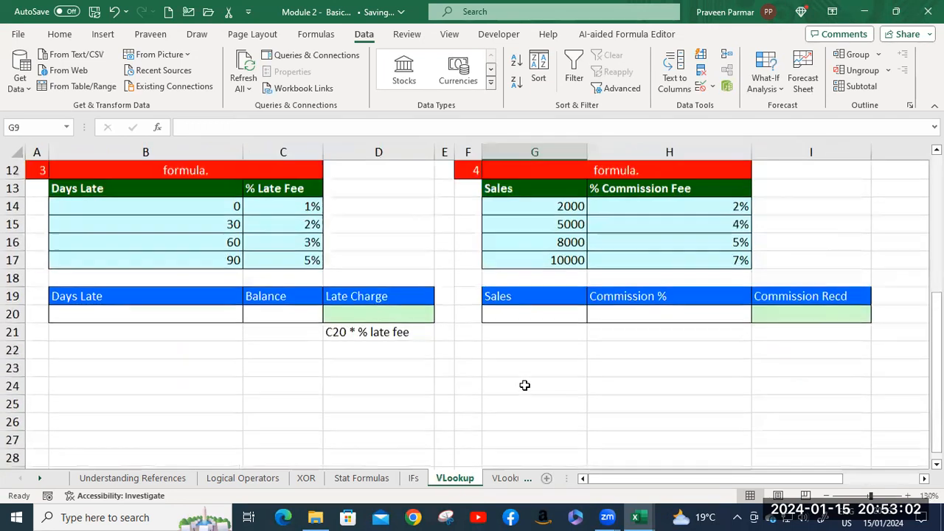
scroll(525, 385, up, 2)
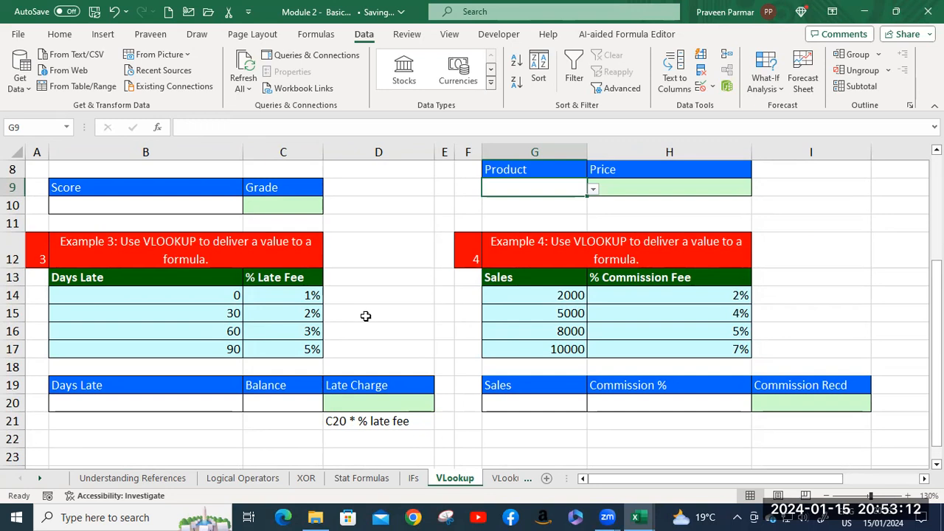
scroll(366, 319, up, 3)
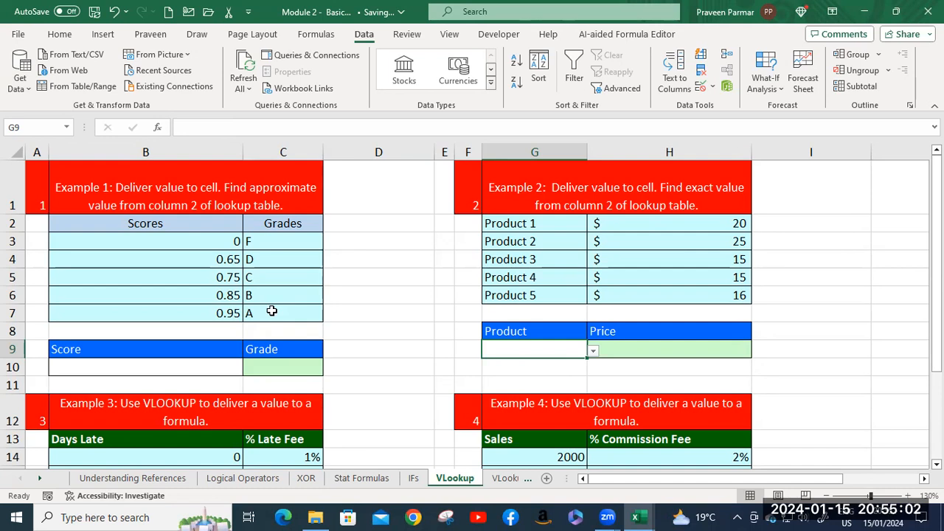
click(172, 243)
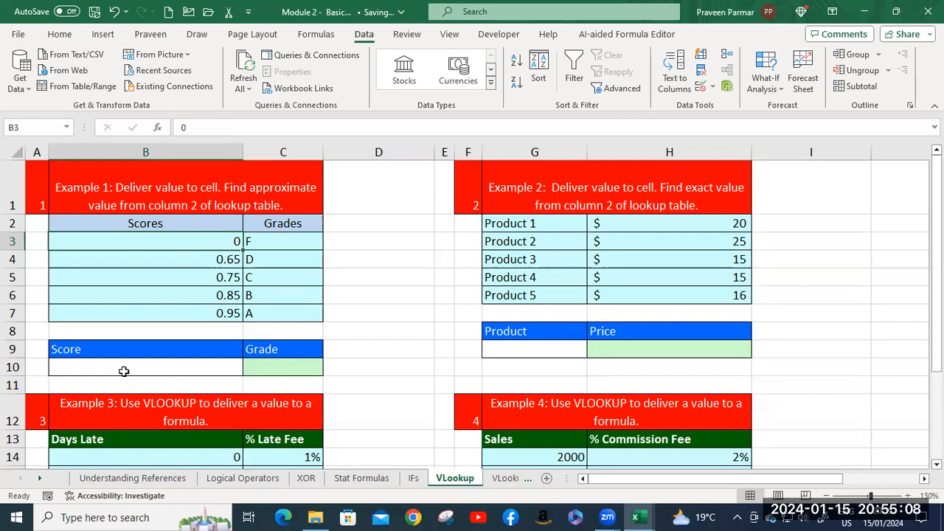
click(126, 371)
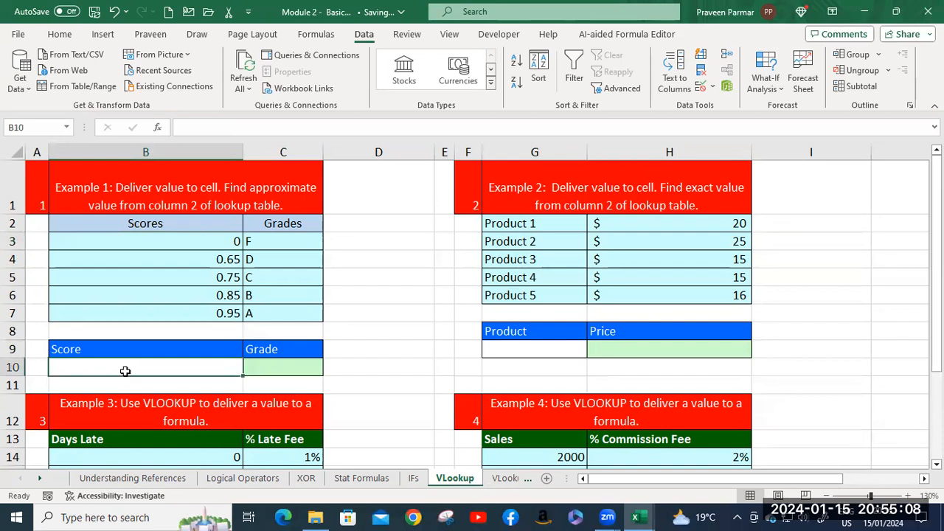
Begin a VLOOKUP formula in the Grade cell C10 with the Score cell B10 as the lookup value.
click(276, 369)
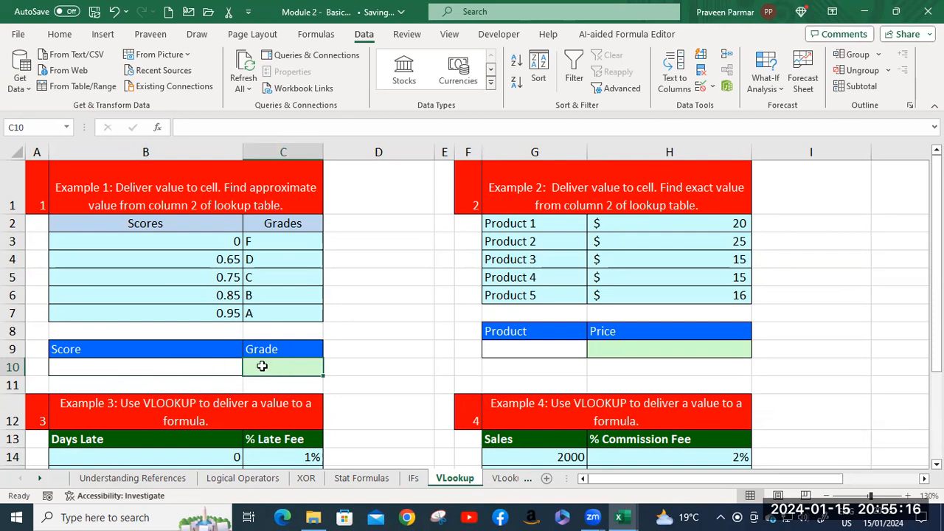
scroll(261, 366, down, 1)
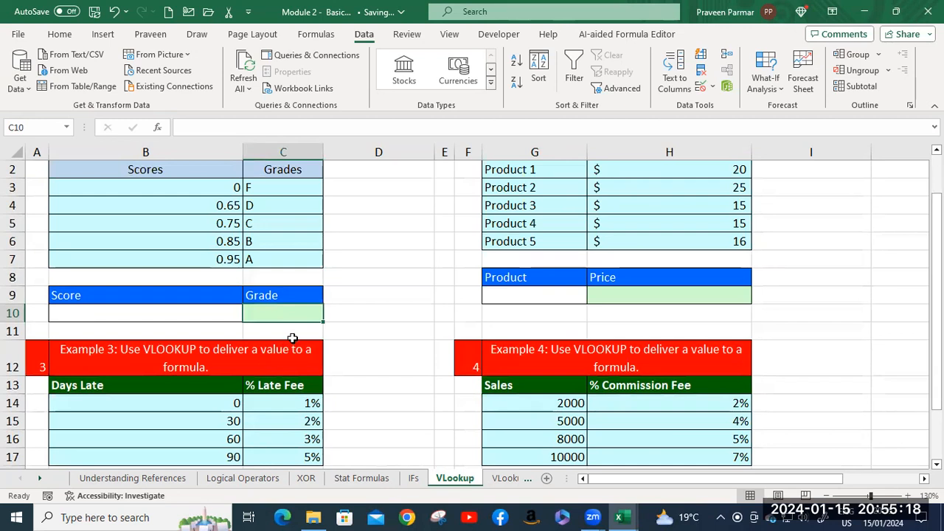
text(=vl)
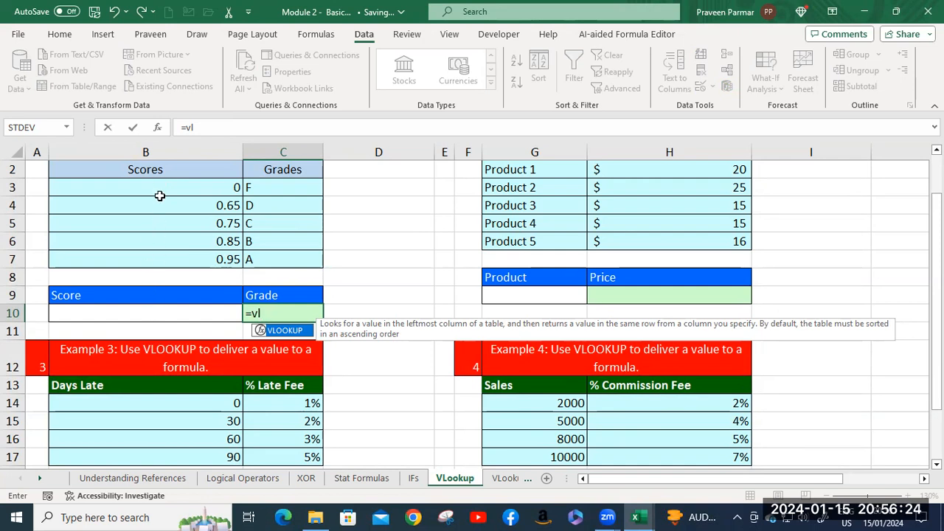
key(Tab)
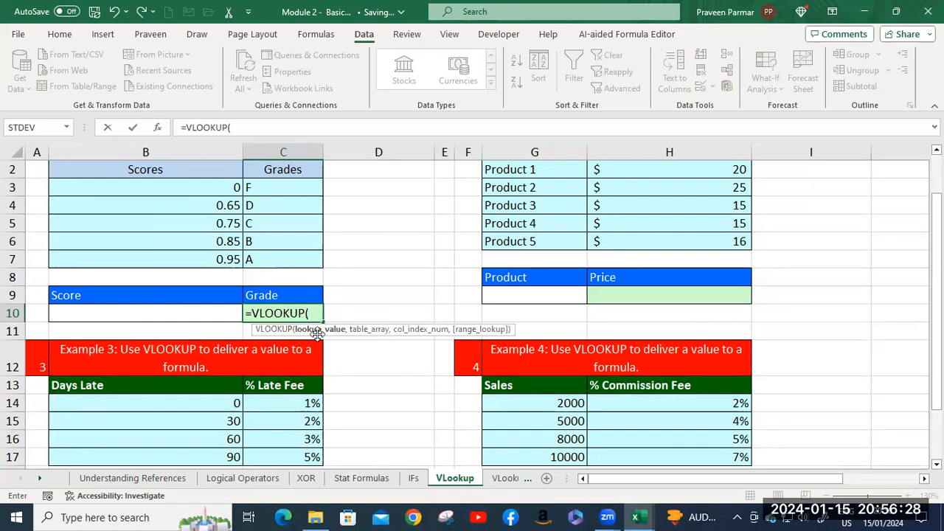
click(150, 312)
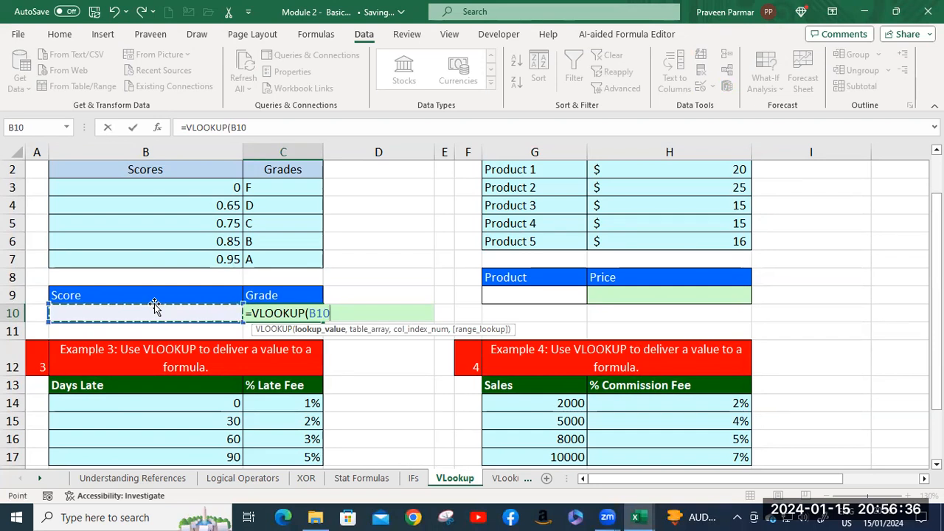
text(,)
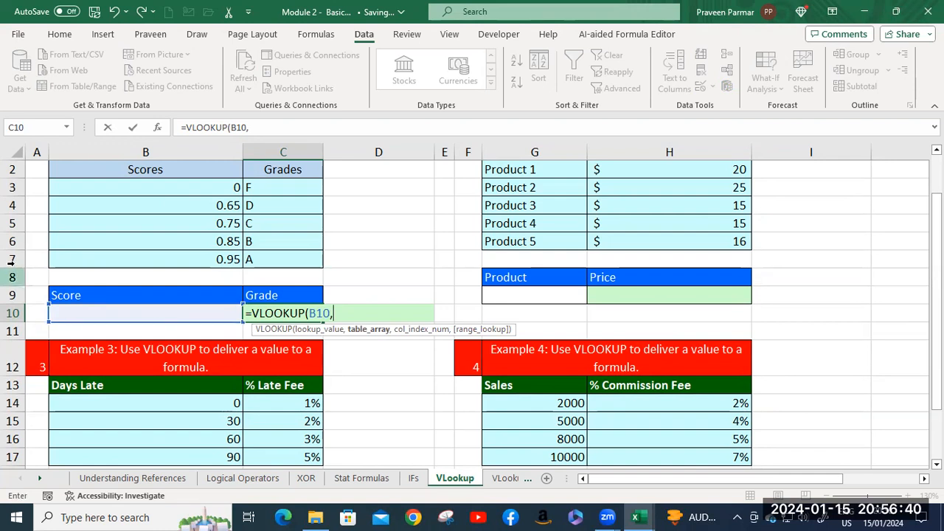
Add the Scores and Grades table B2:C7, including its headers, as the table array and 2 as the column index.
drag(111, 184, 283, 259)
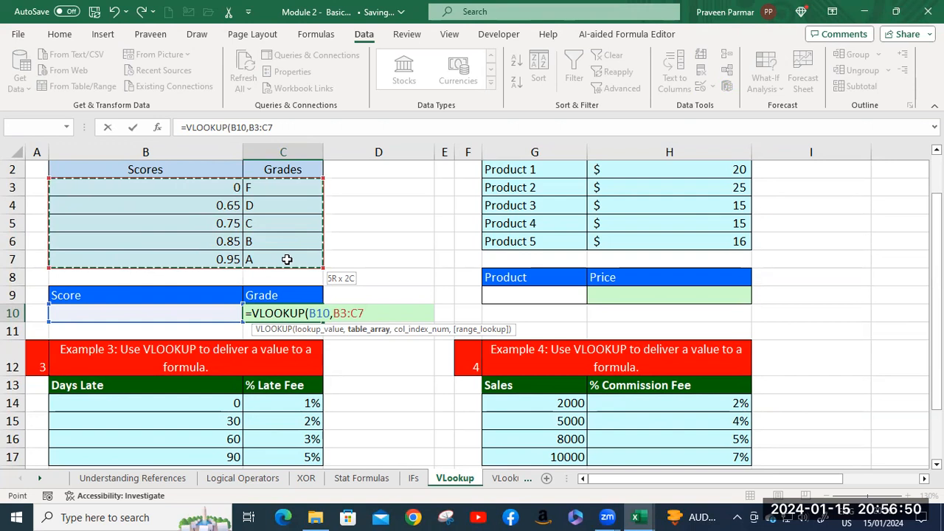
scroll(285, 258, up, 1)
drag(143, 219, 280, 305)
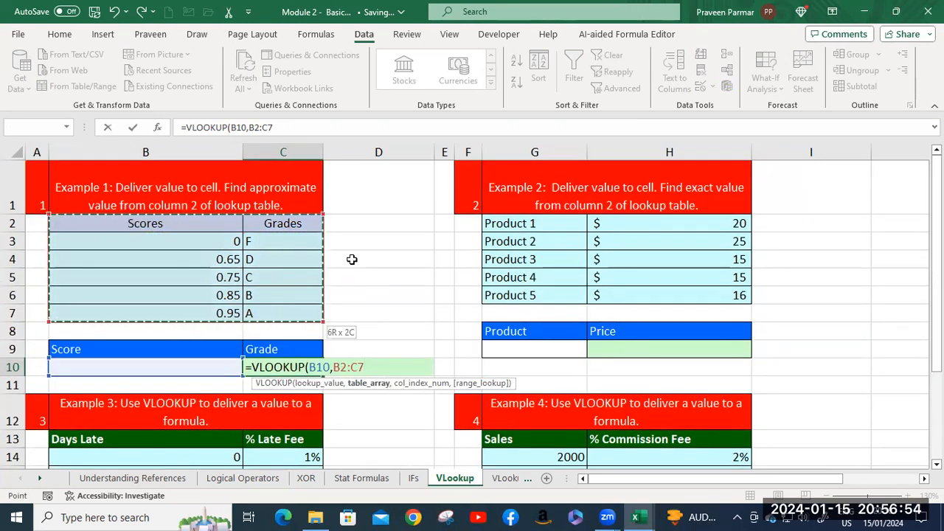
scroll(352, 259, down, 1)
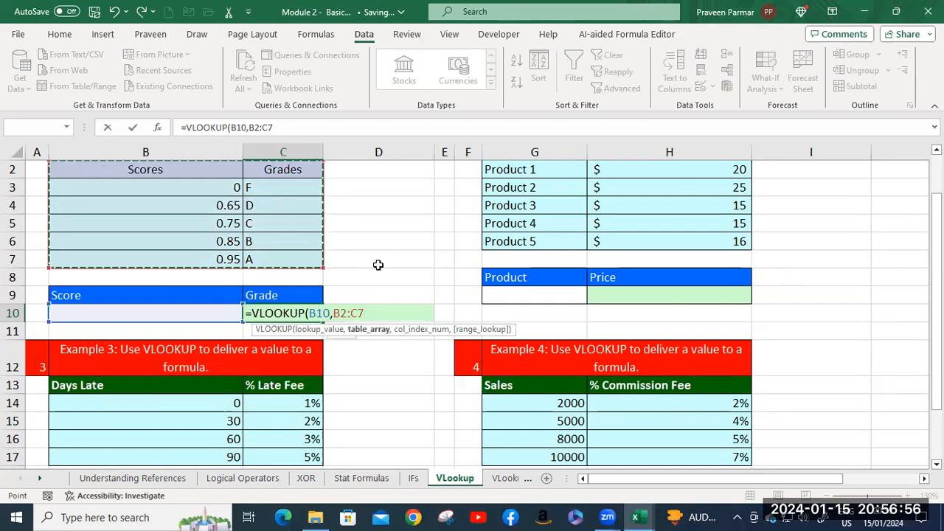
text(,2)
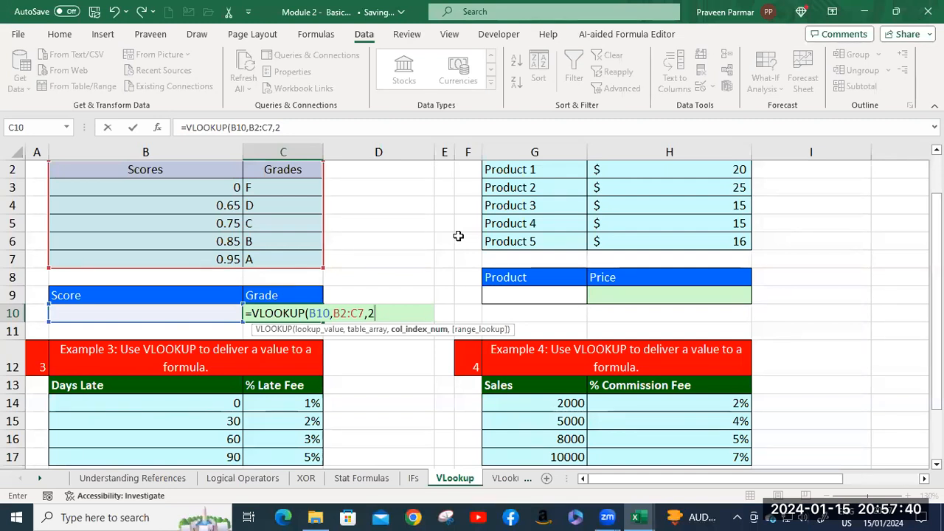
text(,)
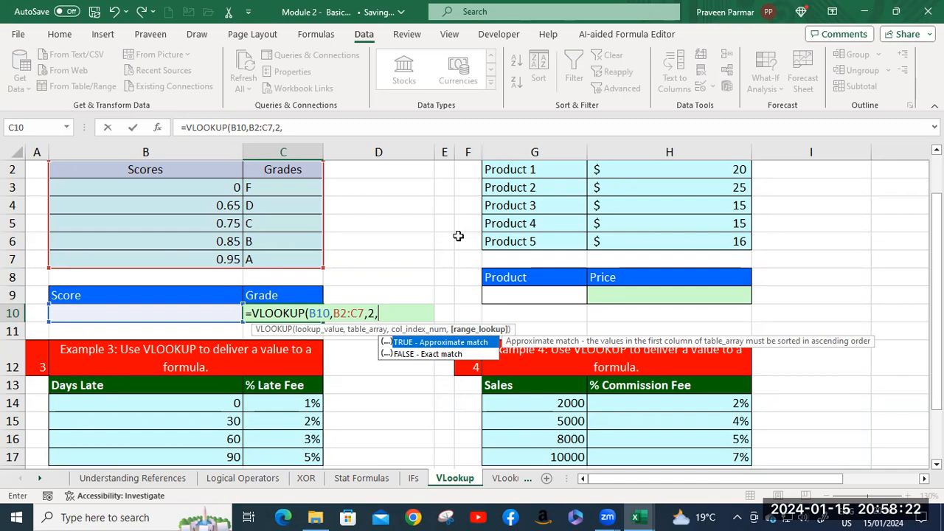
Finish the C10 VLOOKUP formula with TRUE for an approximate match.
text(1)
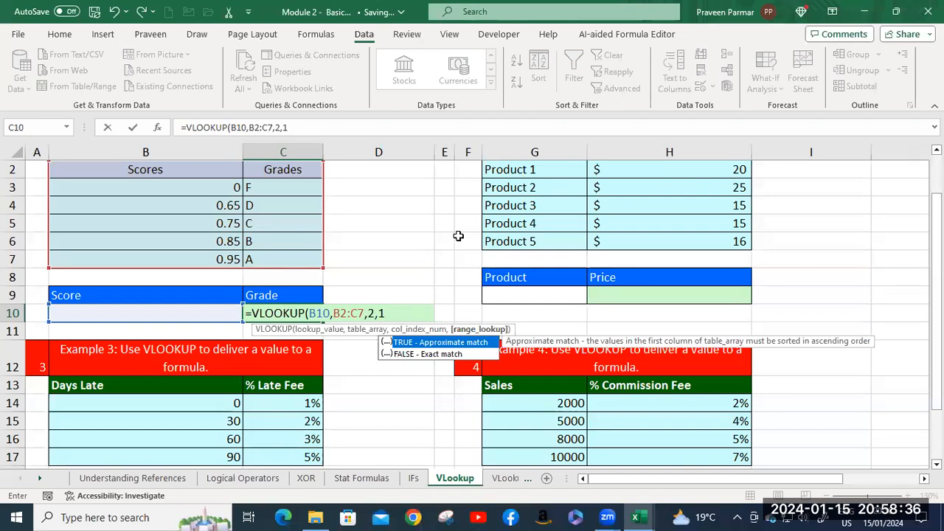
key(BackSpace)
key(Tab)
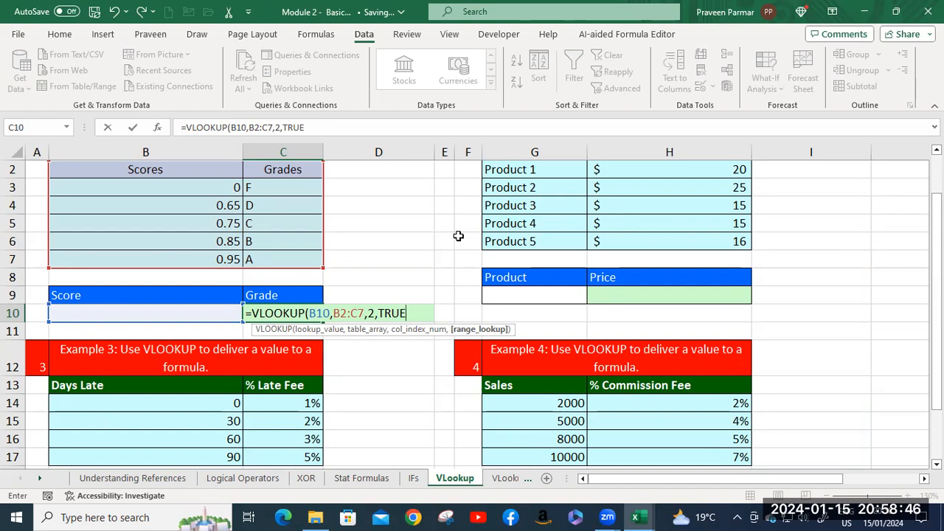
text())
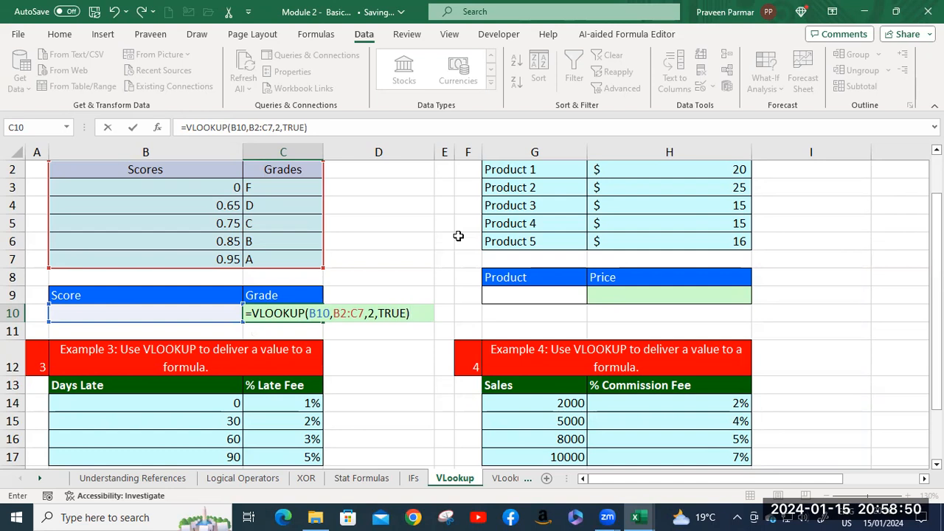
key(Return)
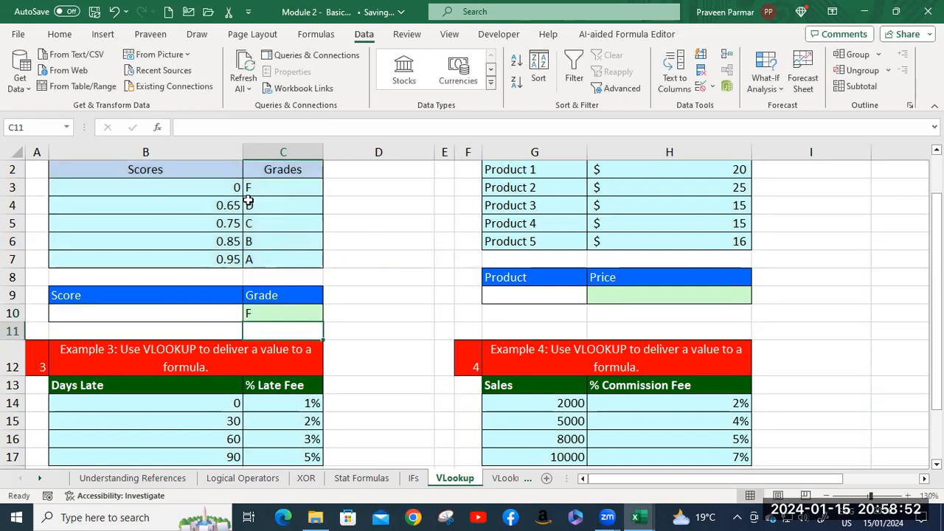
Enter a score of .78 in B10 to test the grade lookup.
click(164, 312)
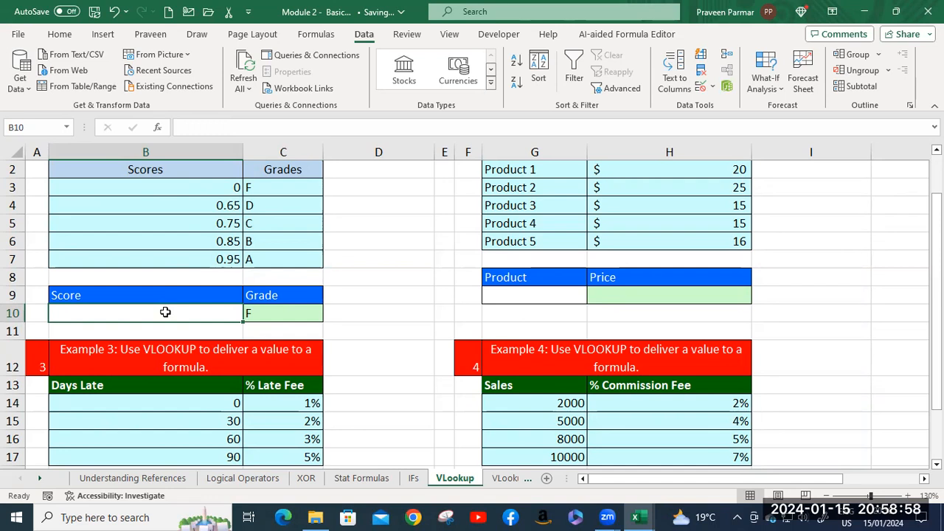
text(.78)
key(Return)
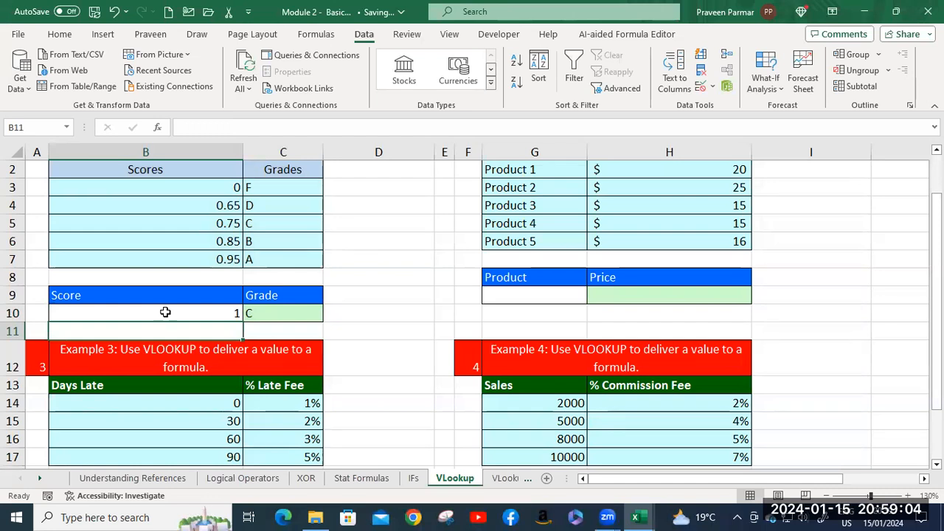
Format the score in B10 to show two decimal places.
click(165, 313)
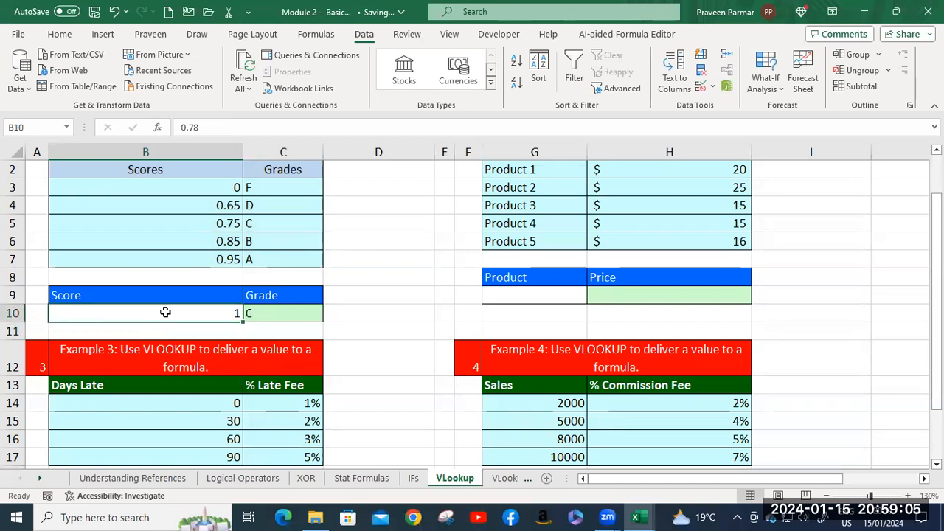
click(59, 34)
click(498, 86)
click(499, 87)
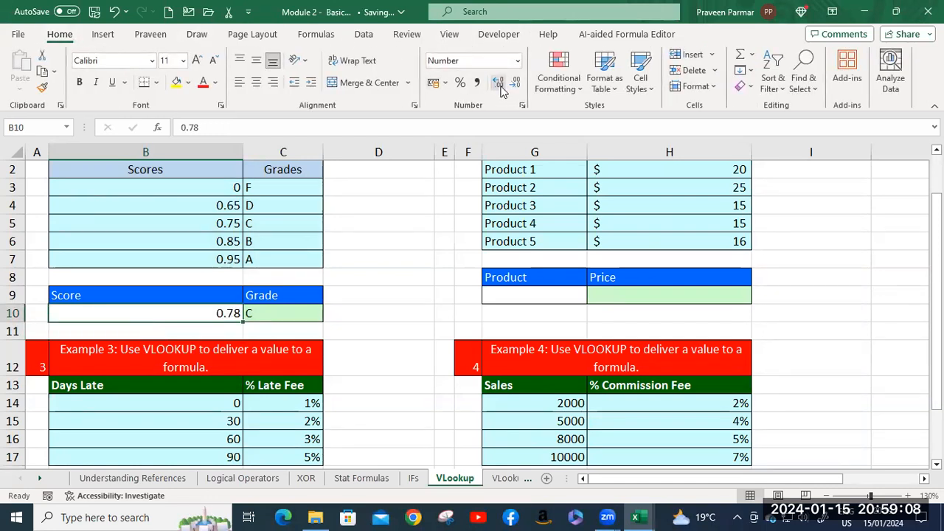
Keep the score in B10 at two decimal places and enter .74 to test the grade lookup again.
click(500, 87)
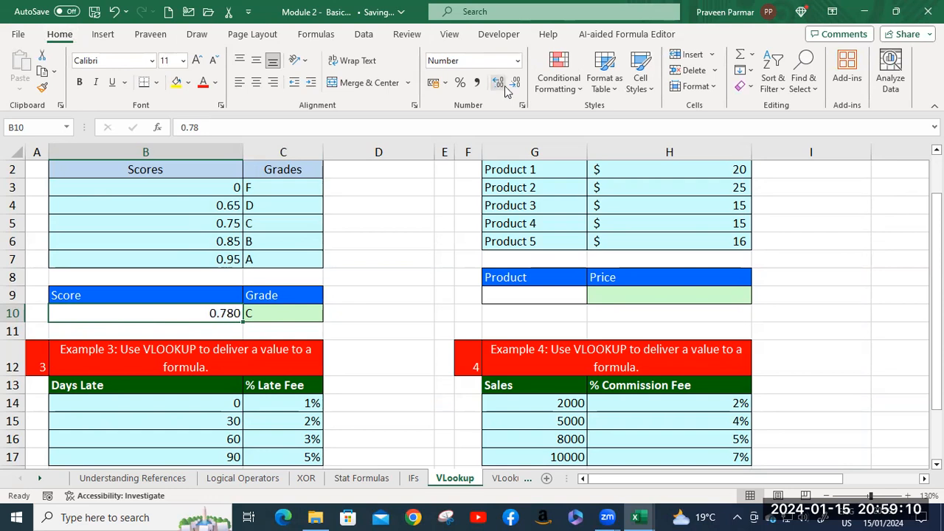
click(515, 86)
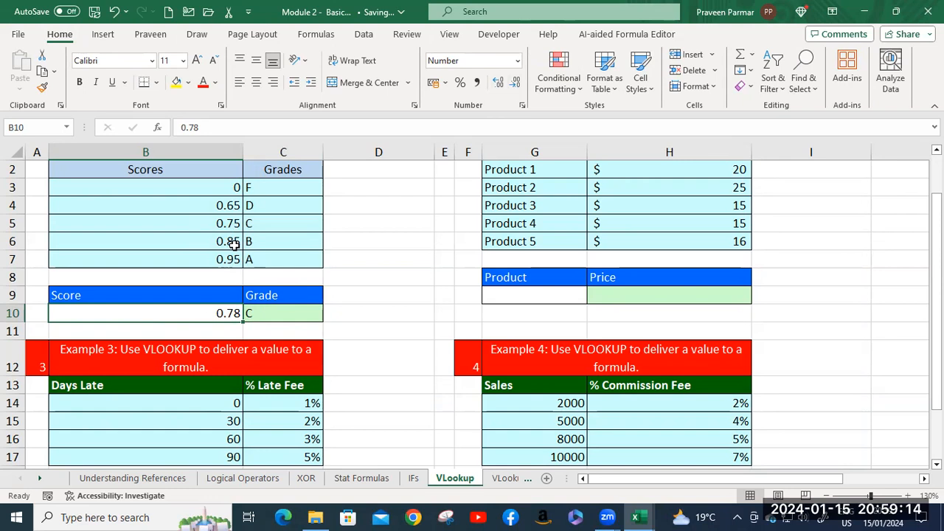
text(.74)
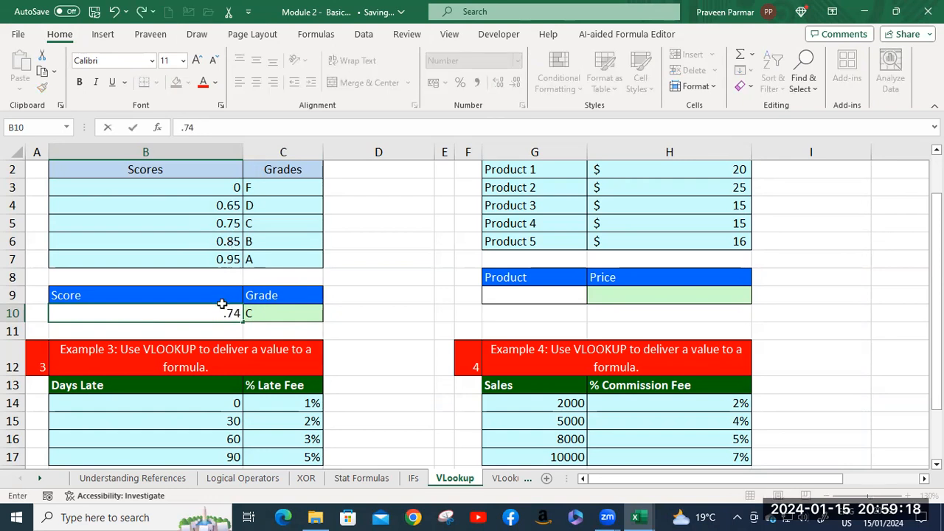
key(Return)
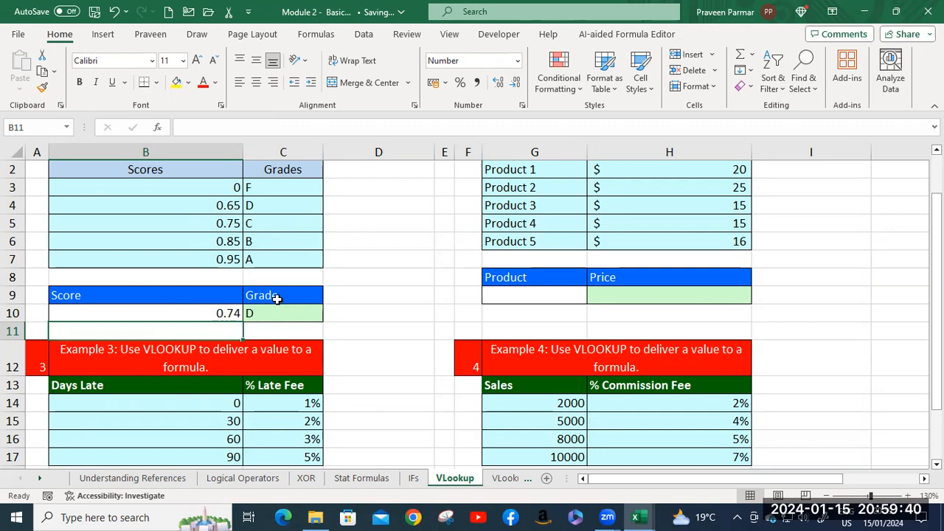
Examine the Example 2 product list in G2:G6 and the Product input cell G9.
scroll(599, 293, up, 1)
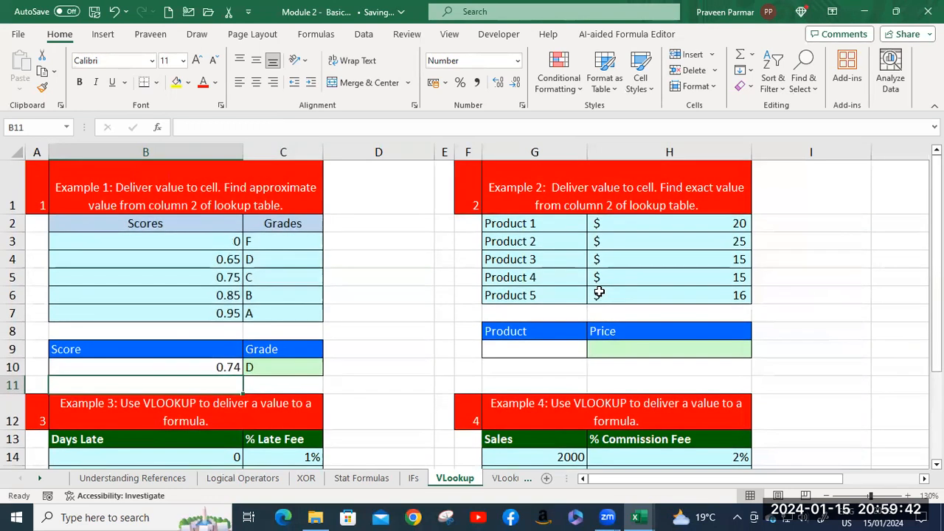
click(520, 223)
click(521, 241)
click(526, 259)
click(528, 276)
click(529, 295)
click(542, 345)
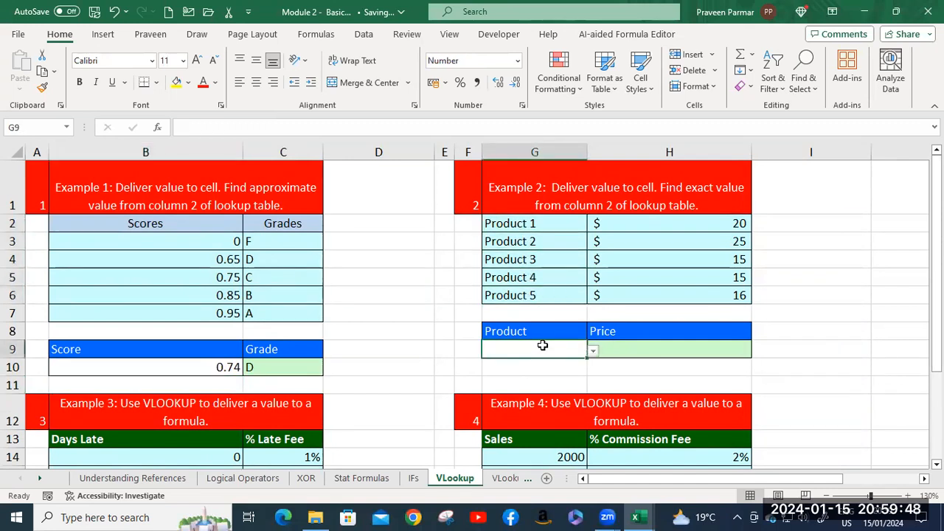
click(535, 258)
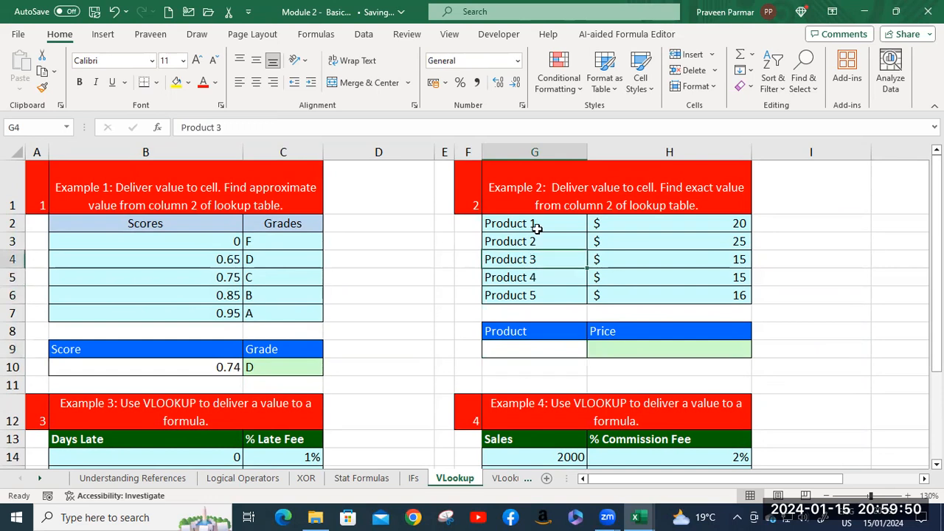
click(537, 222)
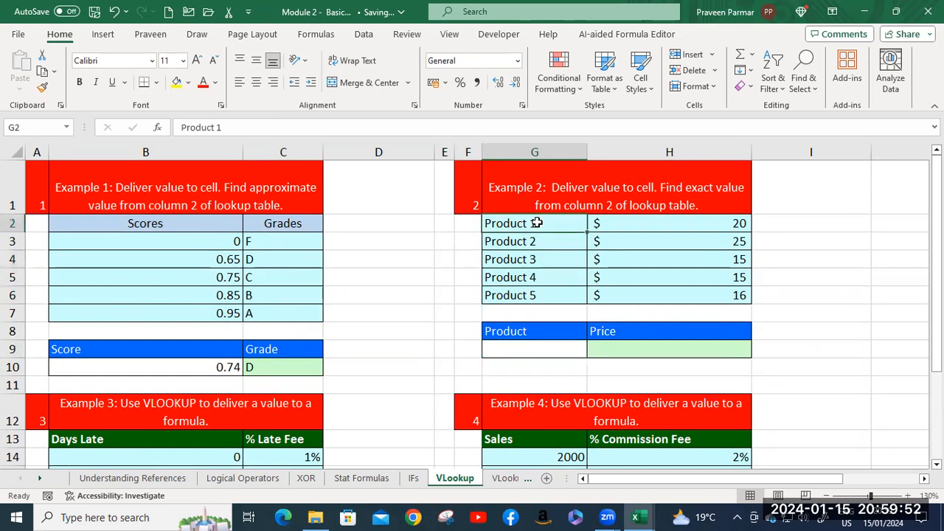
click(537, 292)
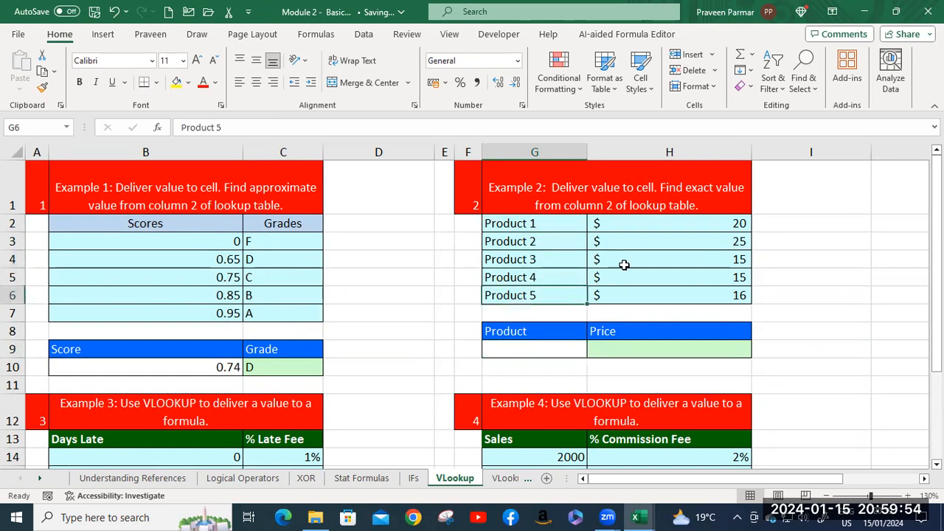
Start a VLOOKUP formula in the Price cell H9 with the product in G9 as the lookup value.
click(638, 346)
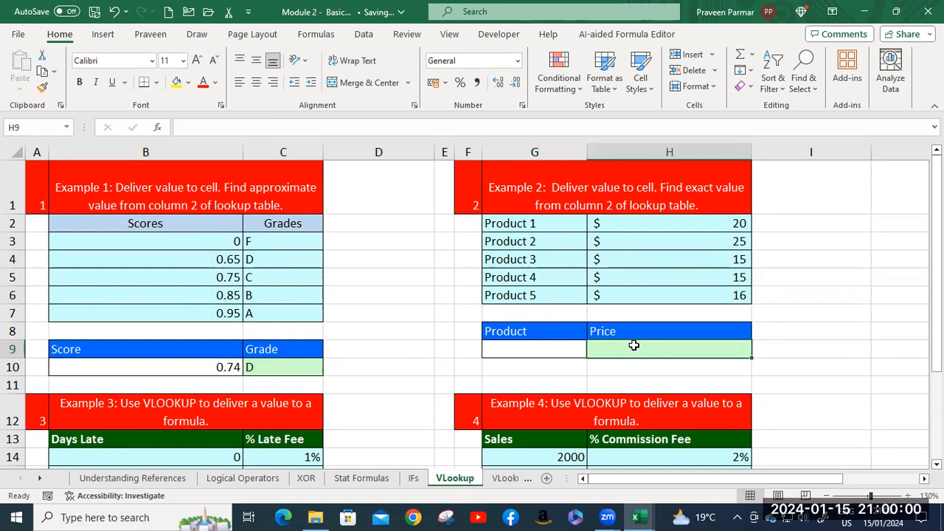
text(=vl)
key(Tab)
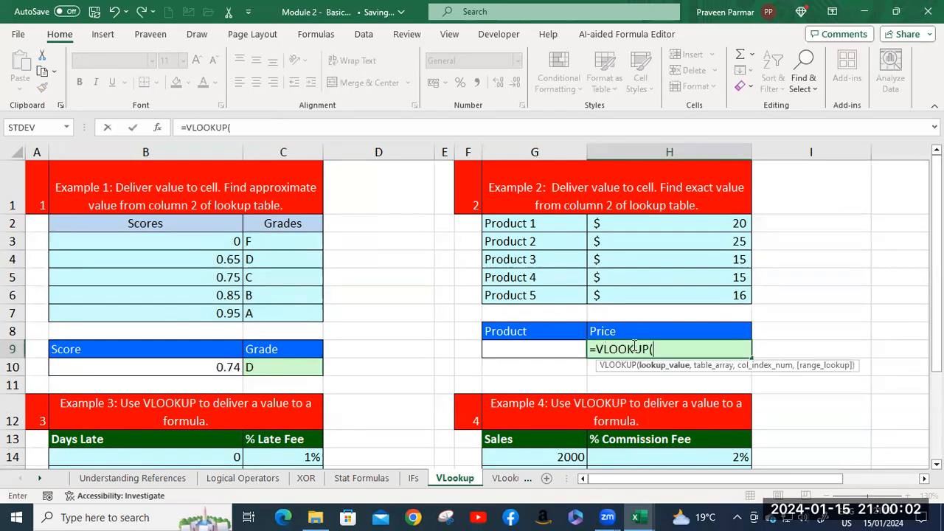
click(551, 349)
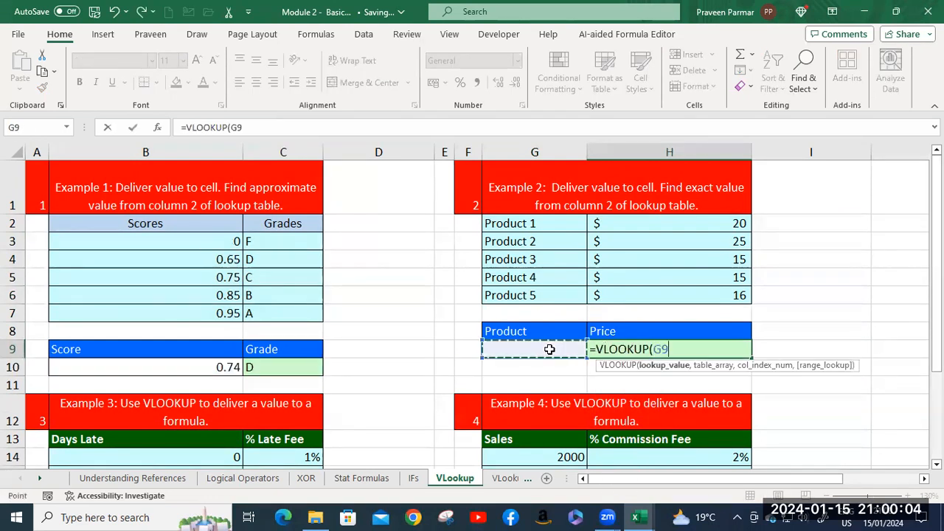
text(,)
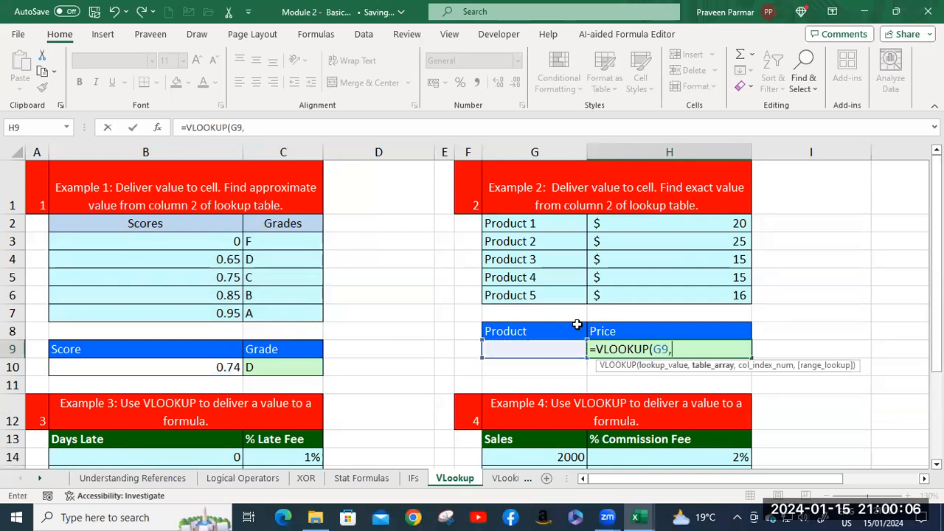
Add the product price table G2:H6 as the table array and 2 as the column index.
click(526, 223)
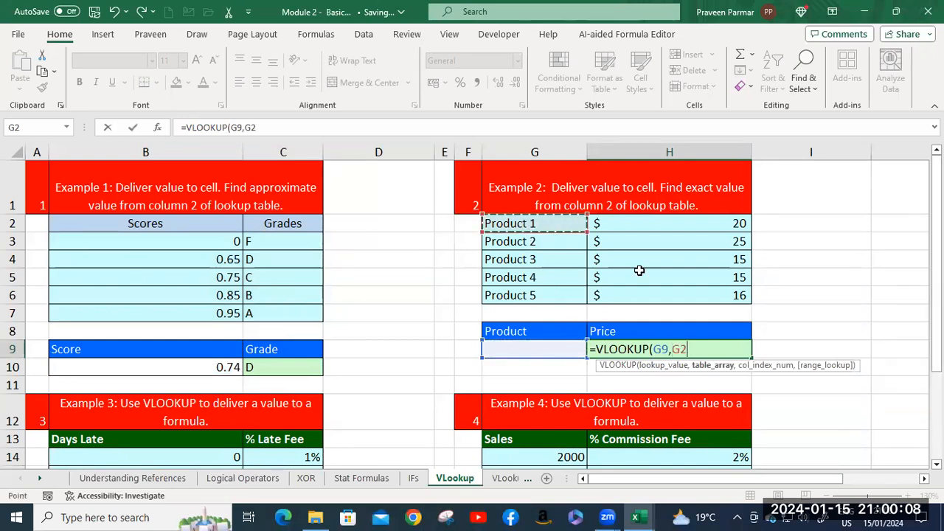
drag(725, 290, 674, 293)
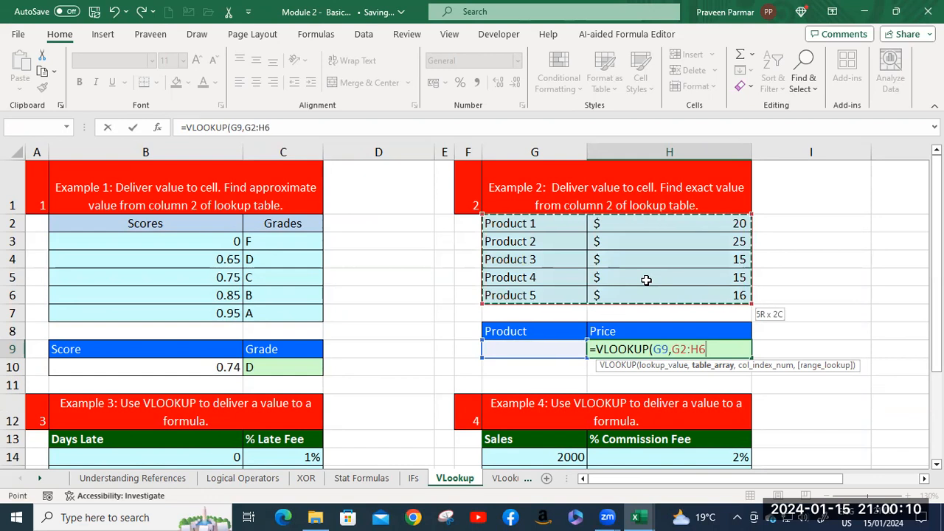
text(,)
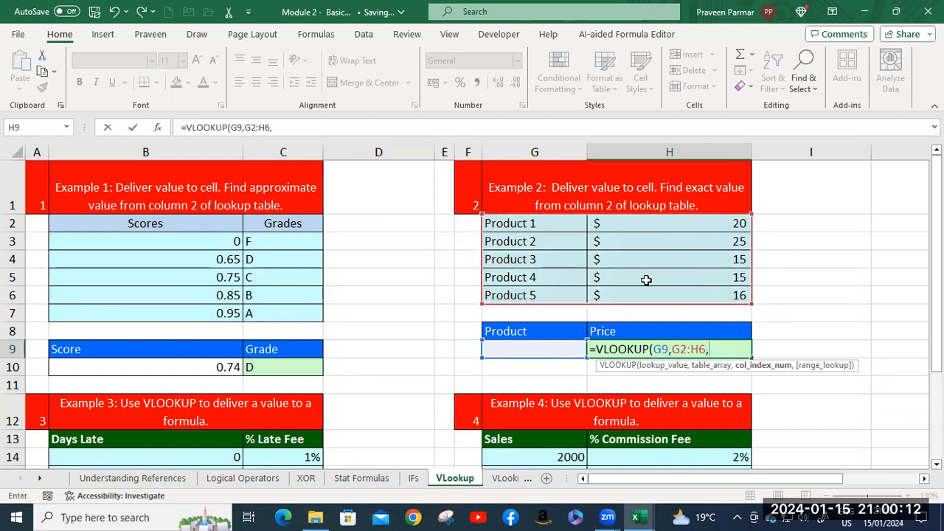
text(2,)
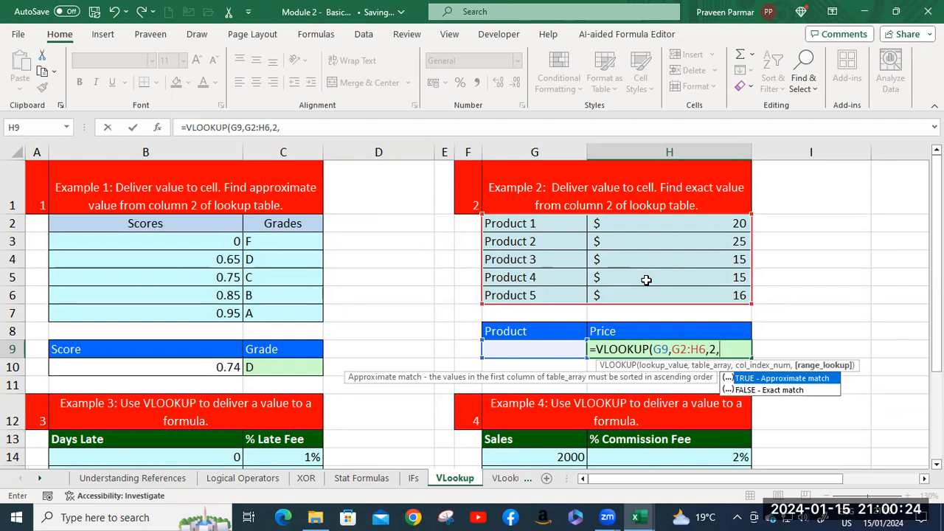
Finish the H9 VLOOKUP formula with FALSE for an exact match.
key(Down)
key(Tab)
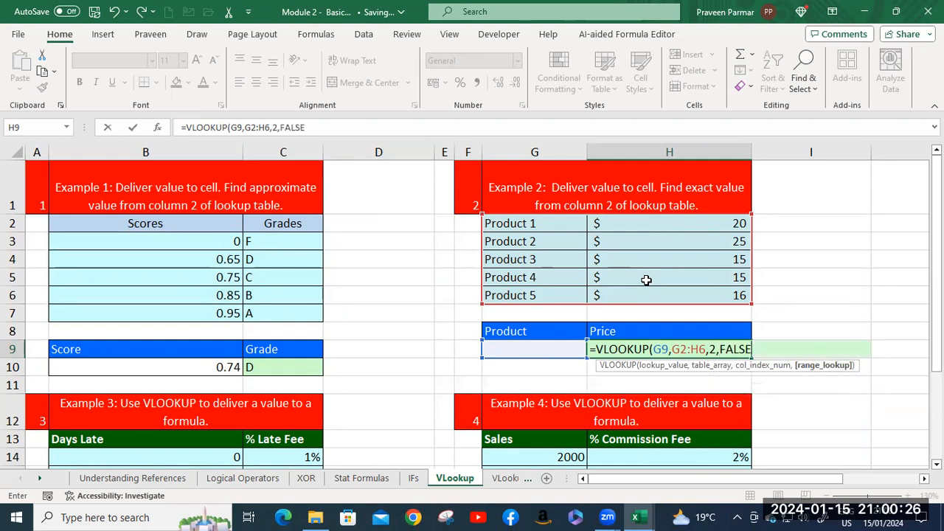
text())
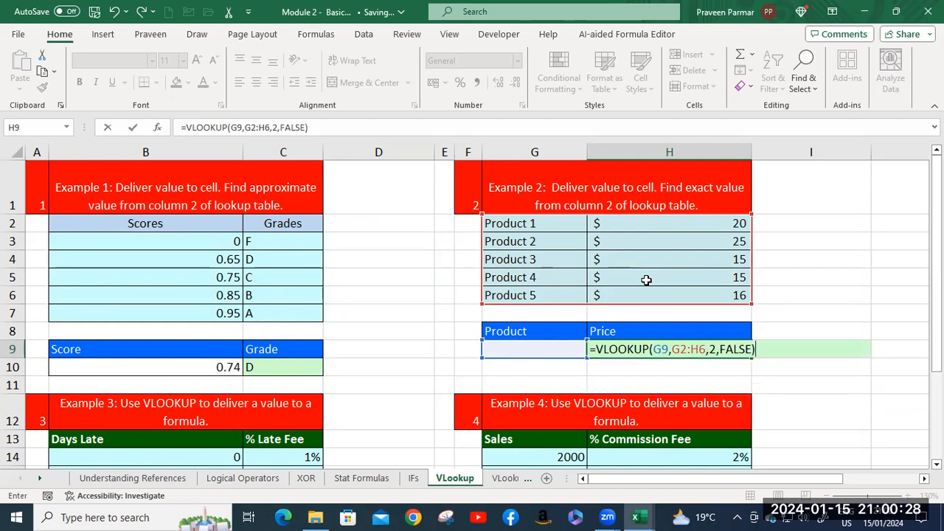
key(Return)
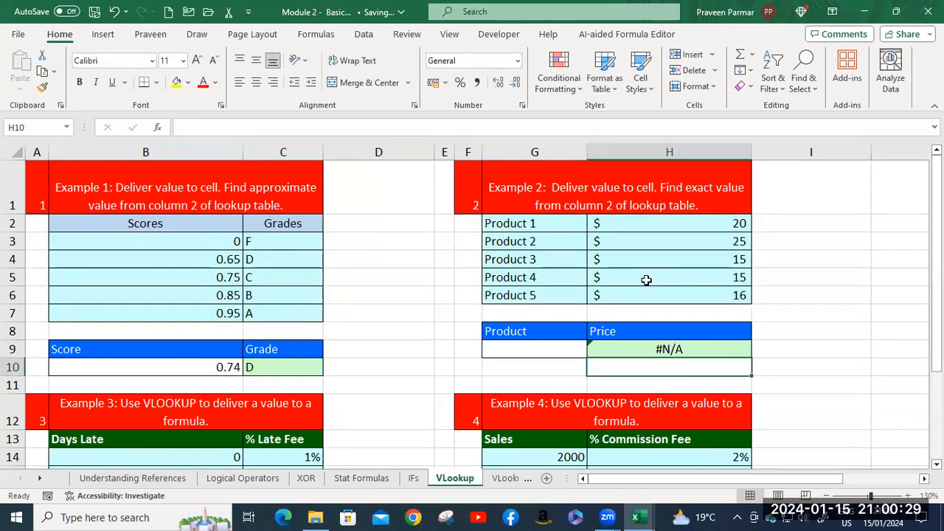
Test the price lookup by choosing Product 2 and then Product 4 in G9.
click(532, 351)
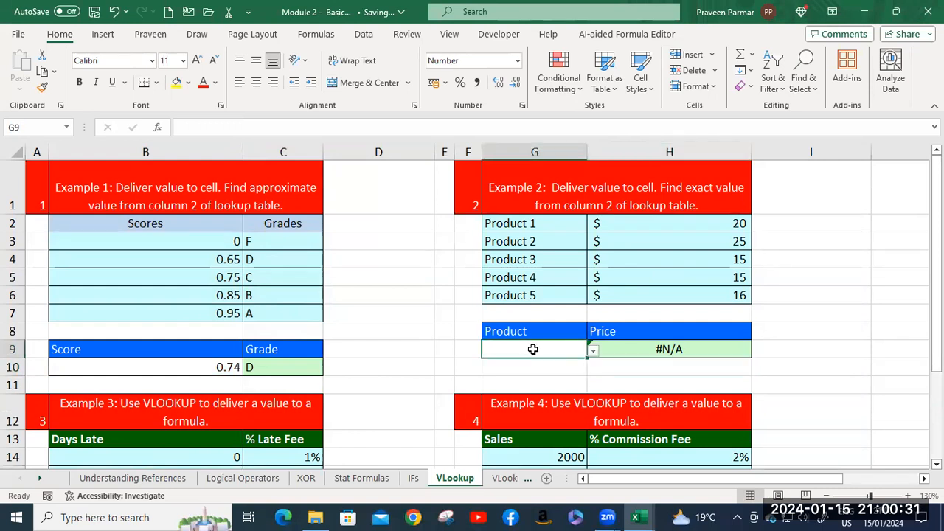
click(595, 351)
click(549, 377)
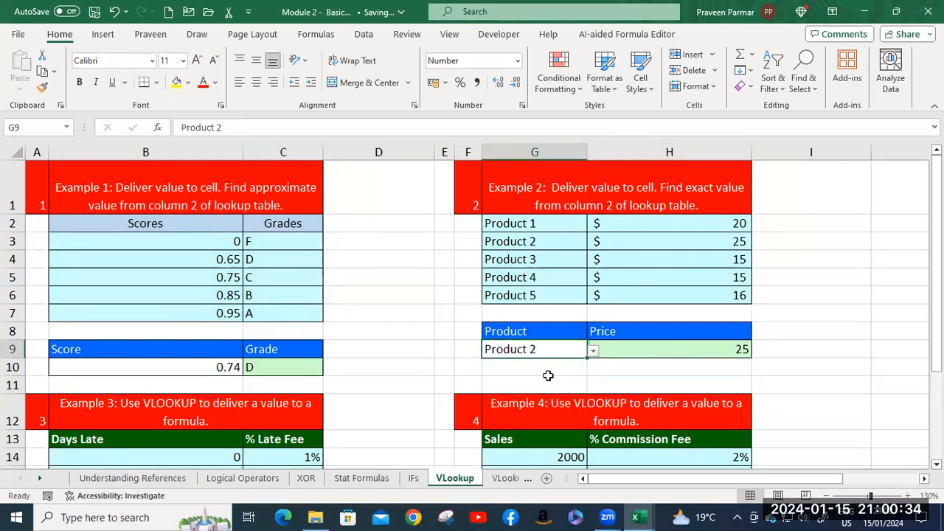
click(593, 353)
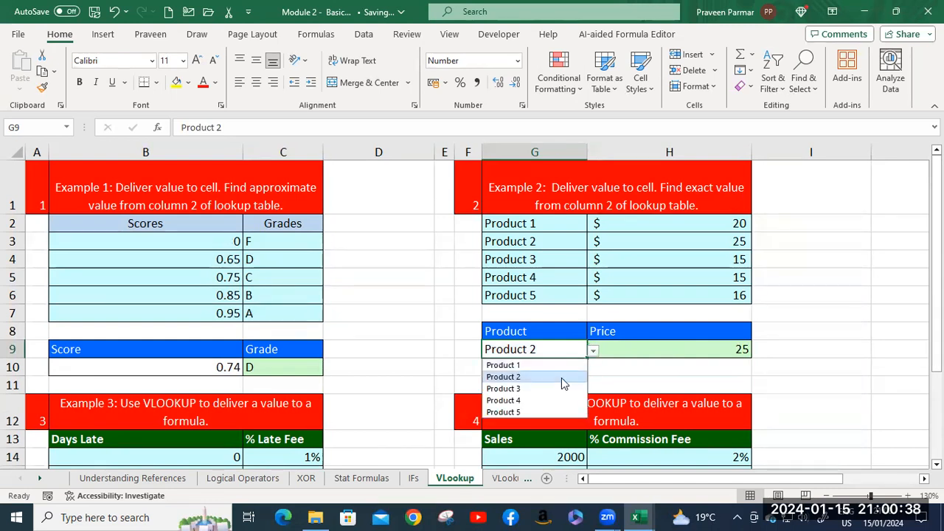
click(547, 401)
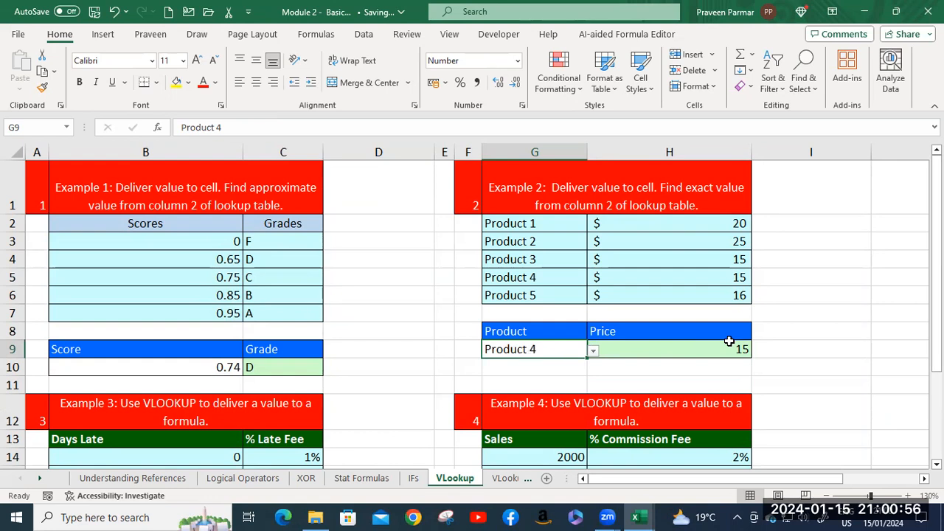
Look over VLOOKUP Examples 3 and 4, then preview the following sheets from VLookup Use through Error Types.
scroll(729, 341, down, 3)
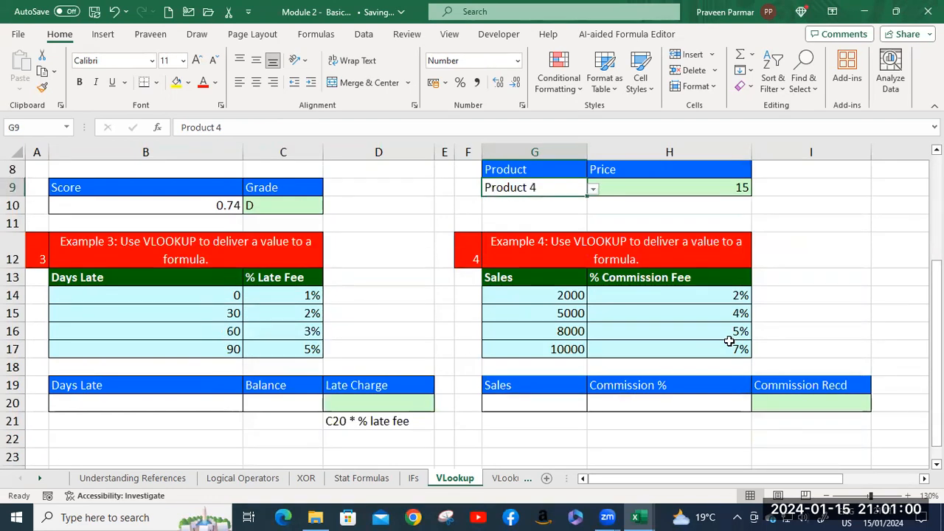
click(506, 479)
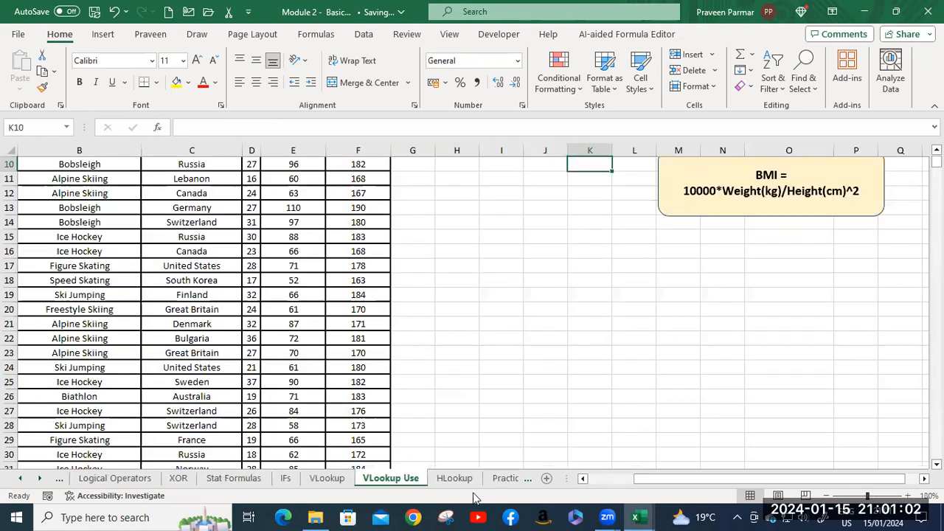
click(444, 480)
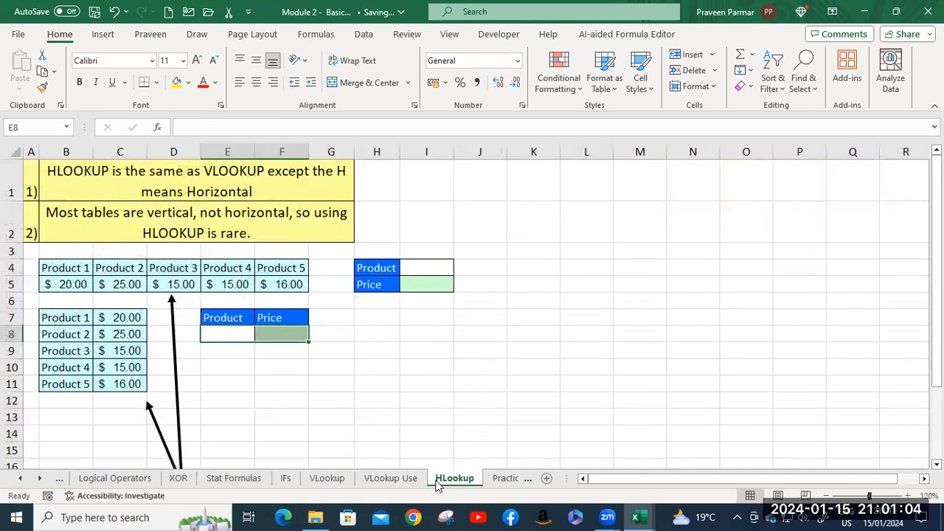
click(501, 480)
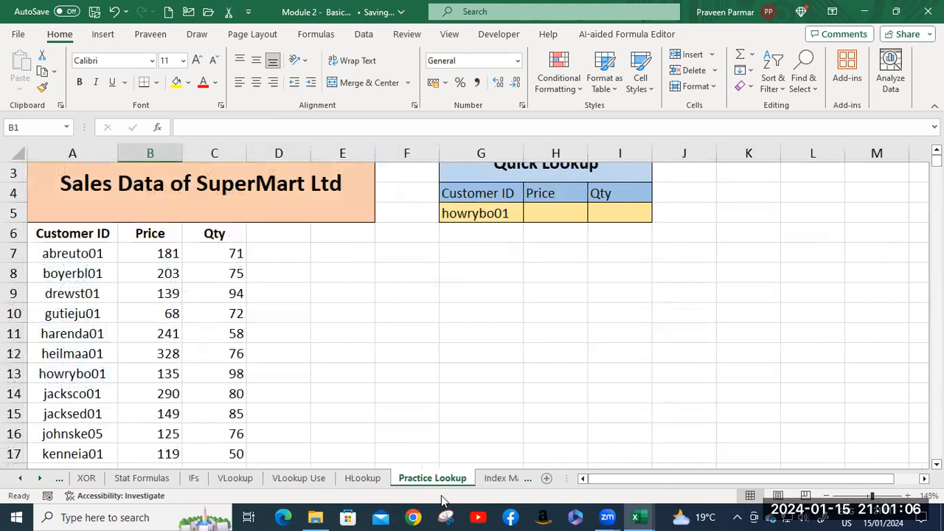
click(489, 479)
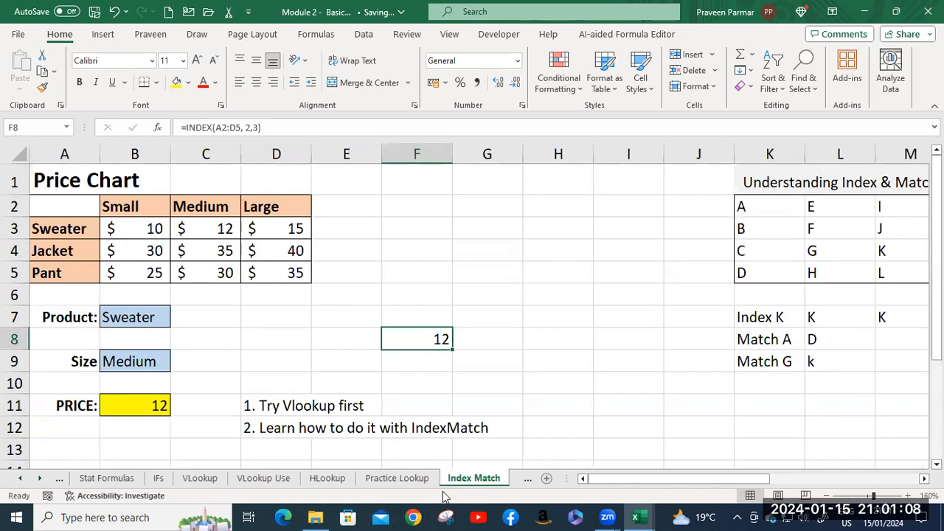
click(521, 487)
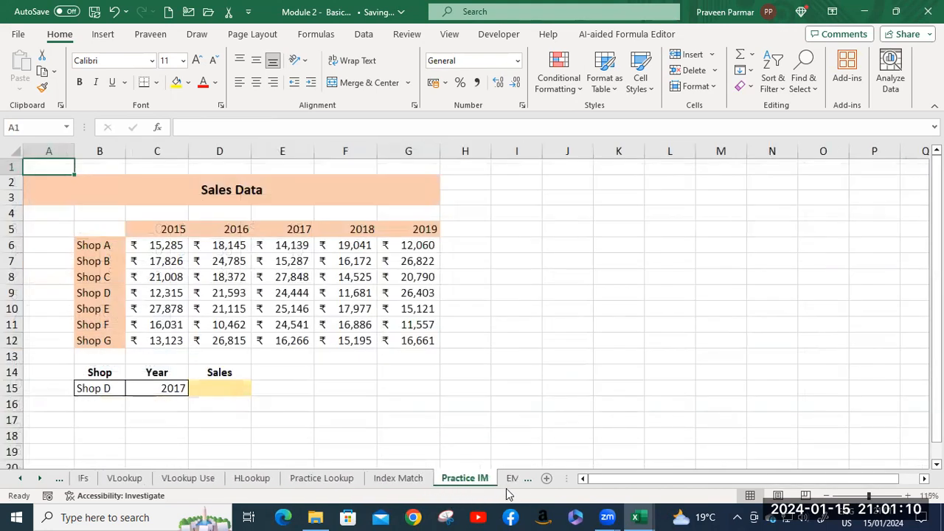
click(510, 485)
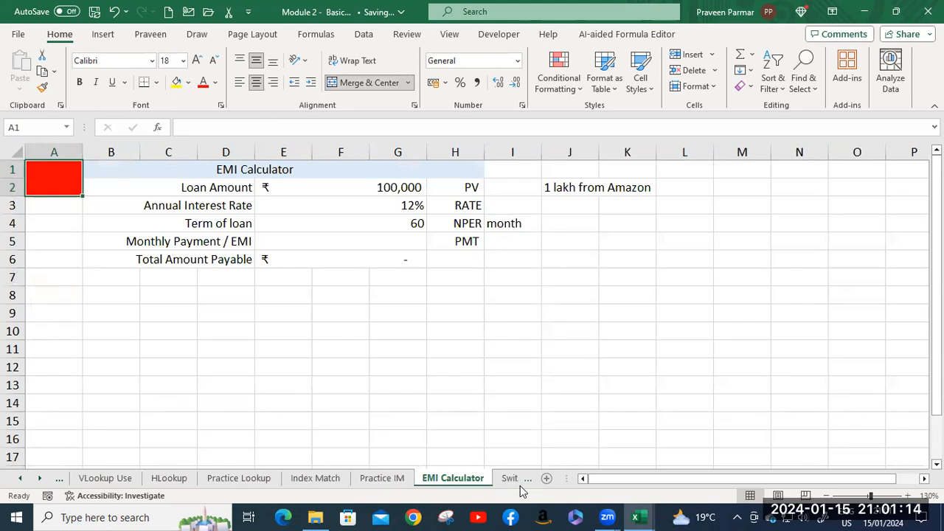
click(515, 486)
click(485, 481)
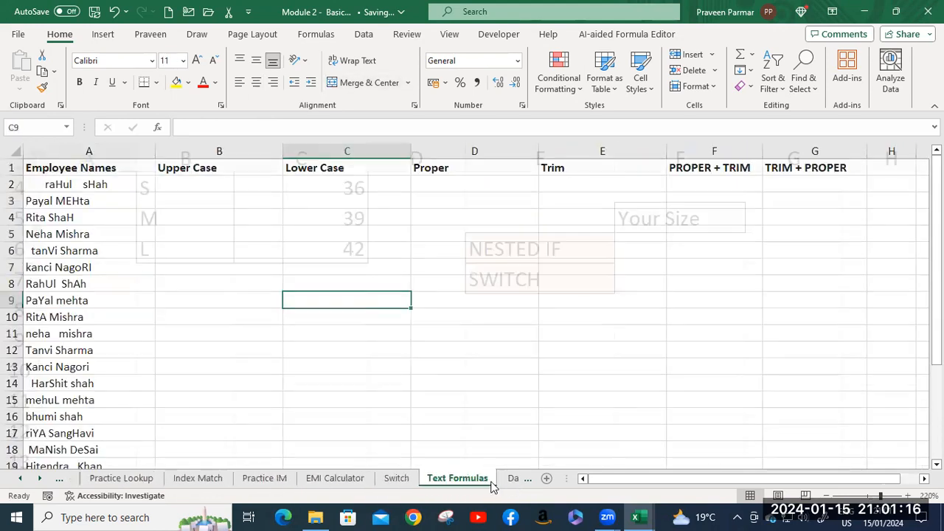
click(503, 481)
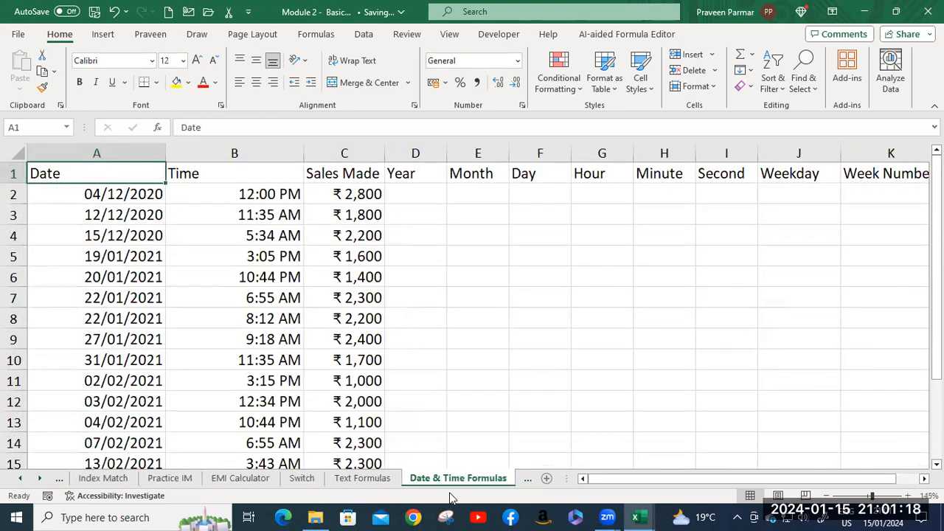
click(527, 481)
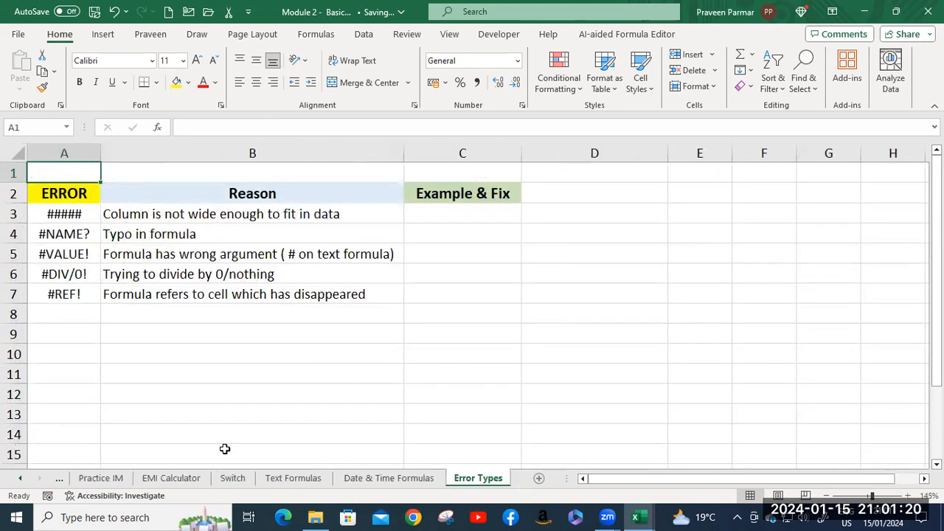
Go back through the sheet list to the earlier sheets around VLookup.
click(20, 480)
click(20, 480)
click(20, 479)
click(20, 480)
click(21, 478)
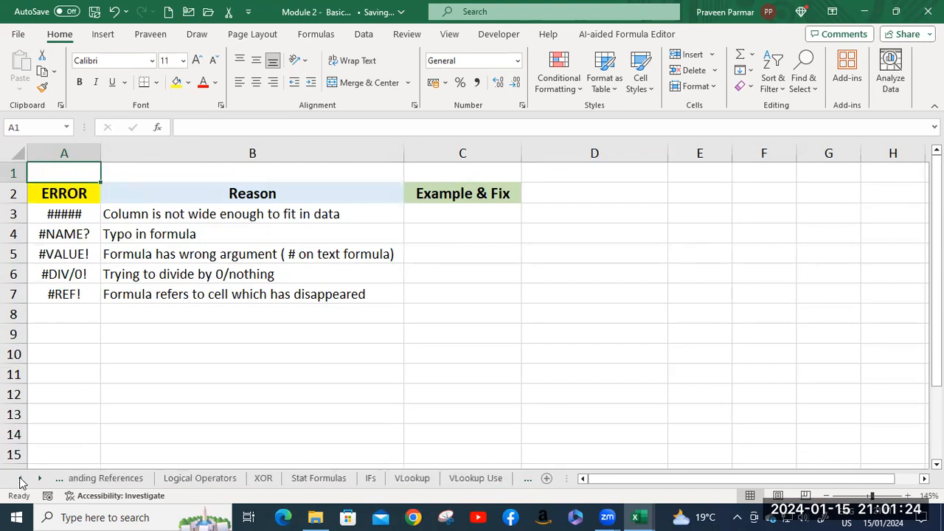